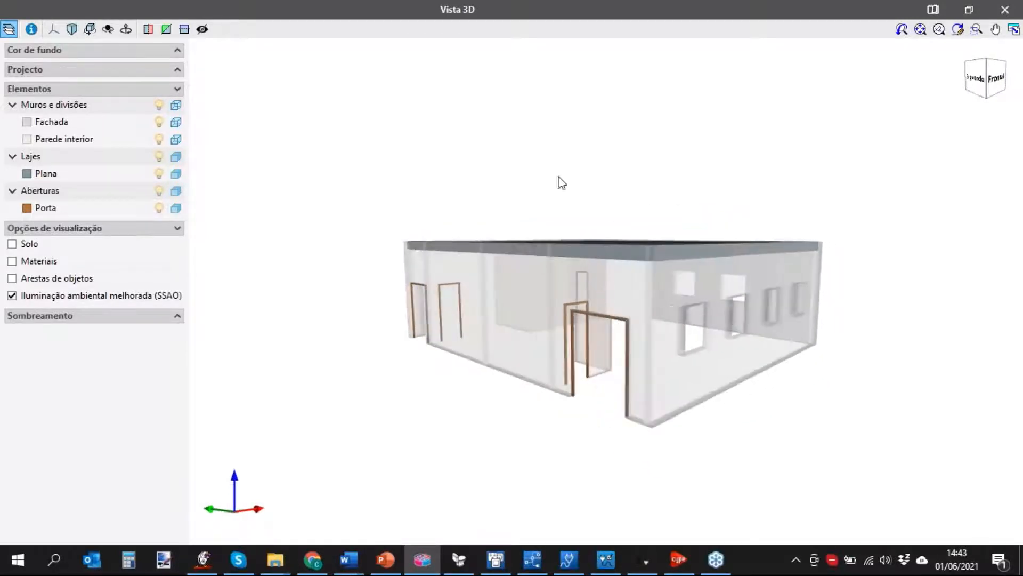
Orbit and close the building's 3D view, and switch to the Open BIM Water Equipment project with the sanitary fixtures
middle_drag(583, 283, 567, 261)
key(Escape)
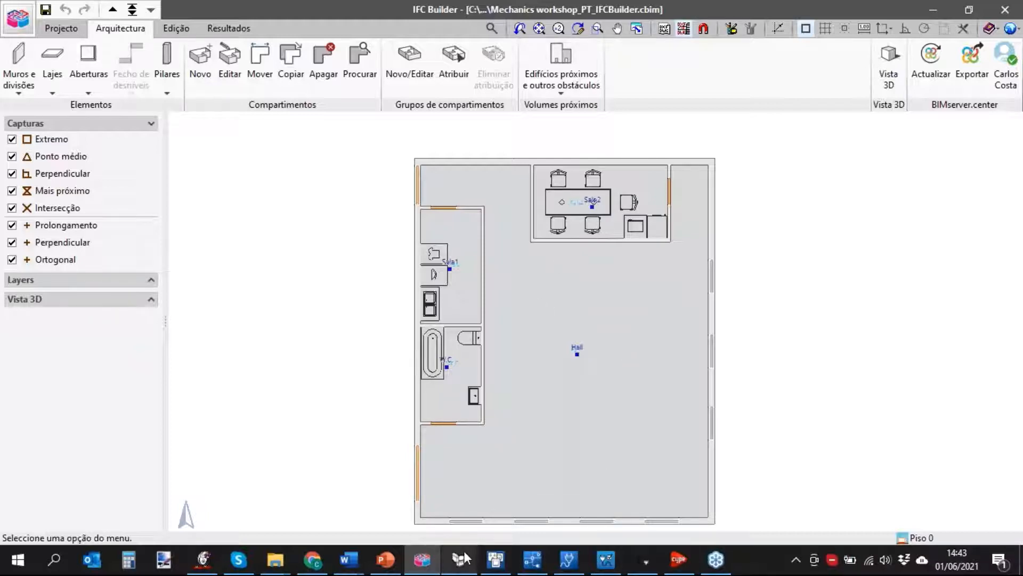
mouse_move(465, 559)
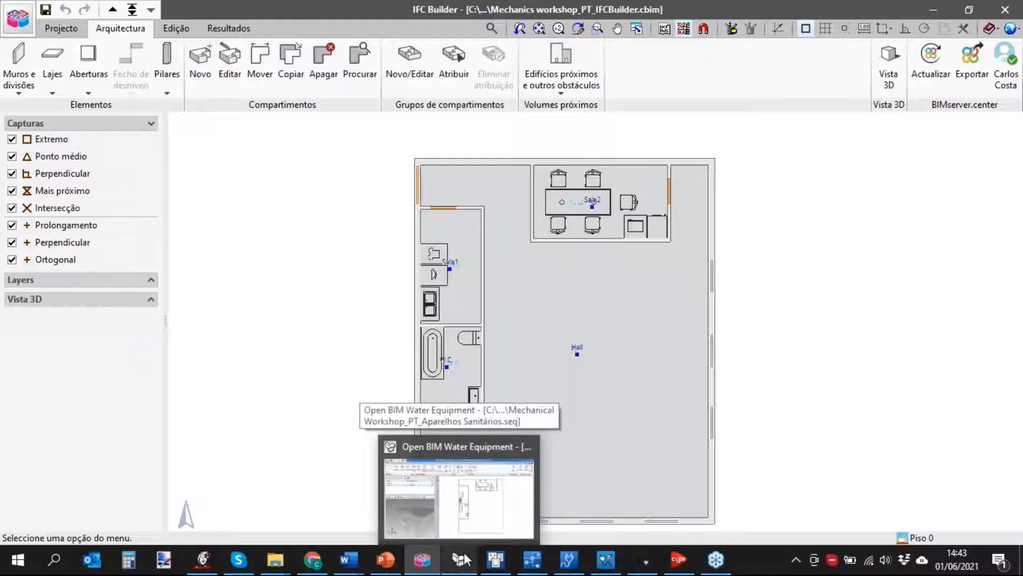
click(467, 559)
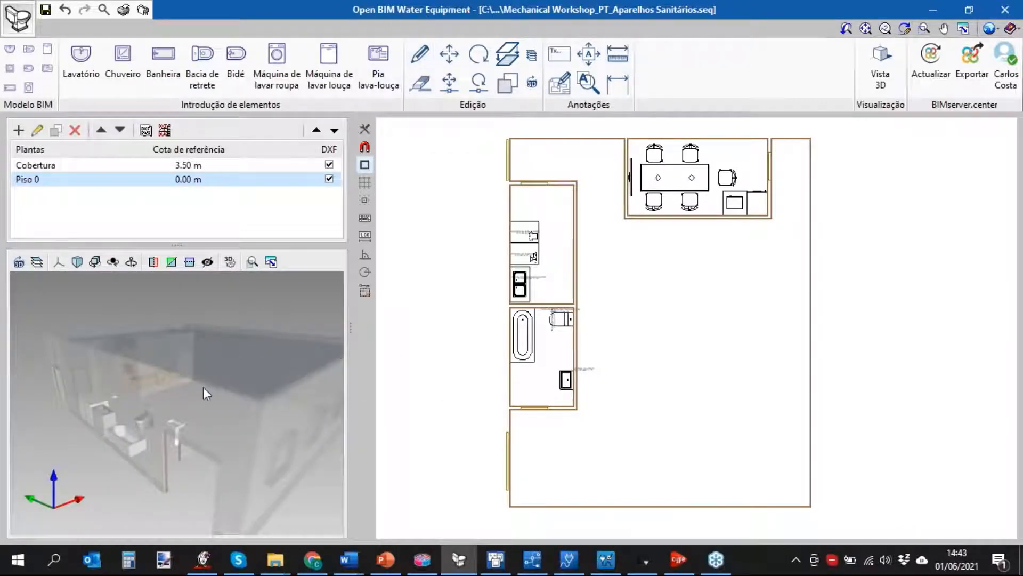
Examine the placement of the sanitary fixtures on the Piso 0 plan and in the 3D model
shift+middle_drag(203, 387, 249, 382)
scroll(533, 317, up, 3)
scroll(671, 339, down, 1)
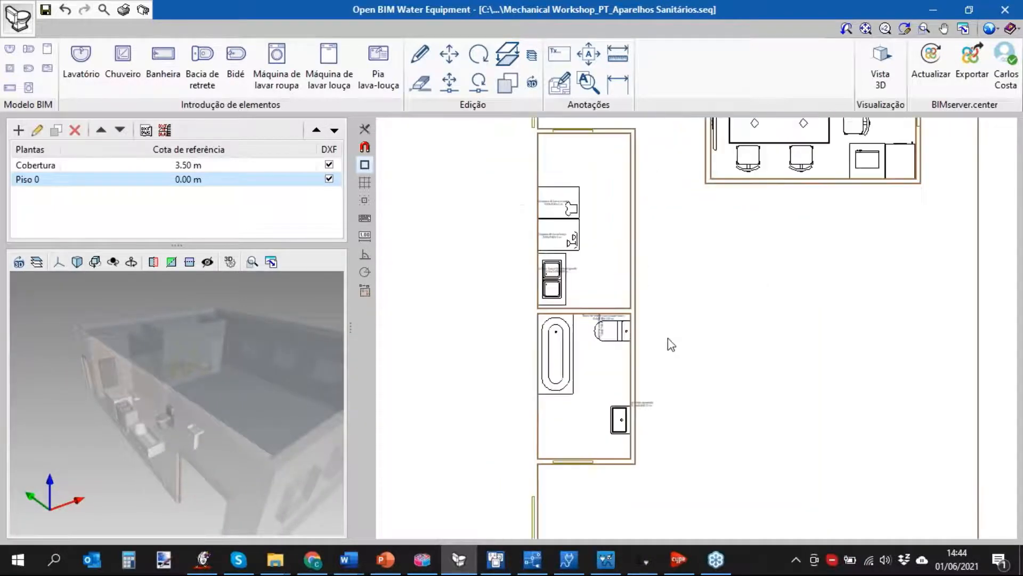
scroll(693, 394, down, 2)
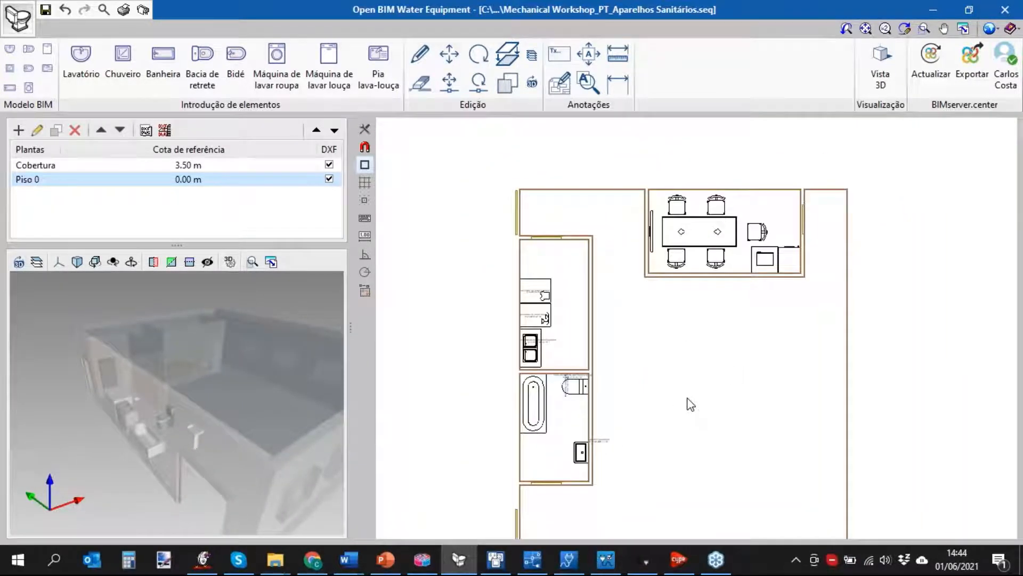
middle_drag(691, 404, 671, 349)
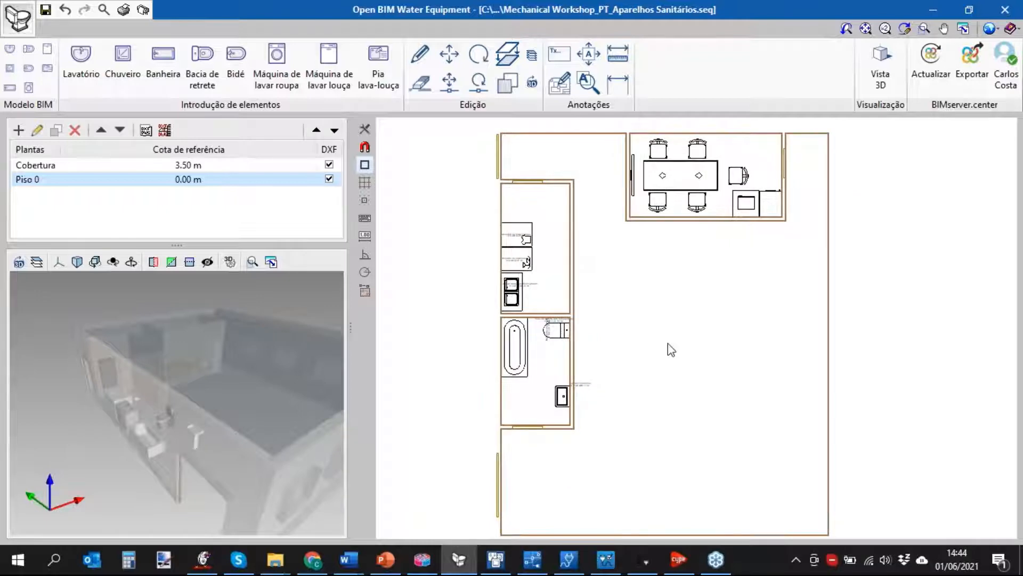
mouse_move(508, 352)
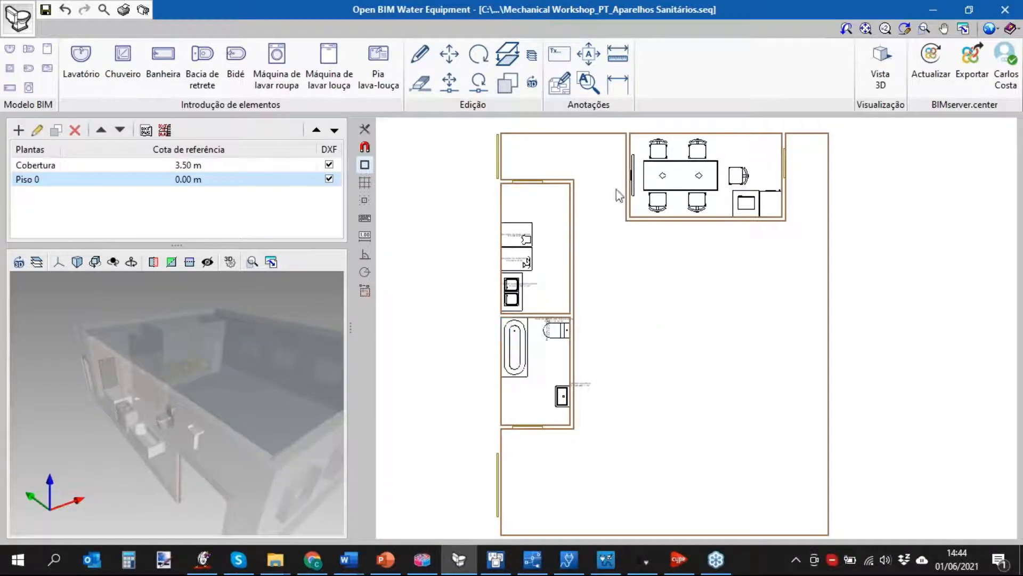
mouse_move(214, 419)
middle_down()
mouse_move(226, 418)
mouse_move(217, 422)
middle_up()
scroll(478, 389, up, 3)
scroll(656, 354, down, 2)
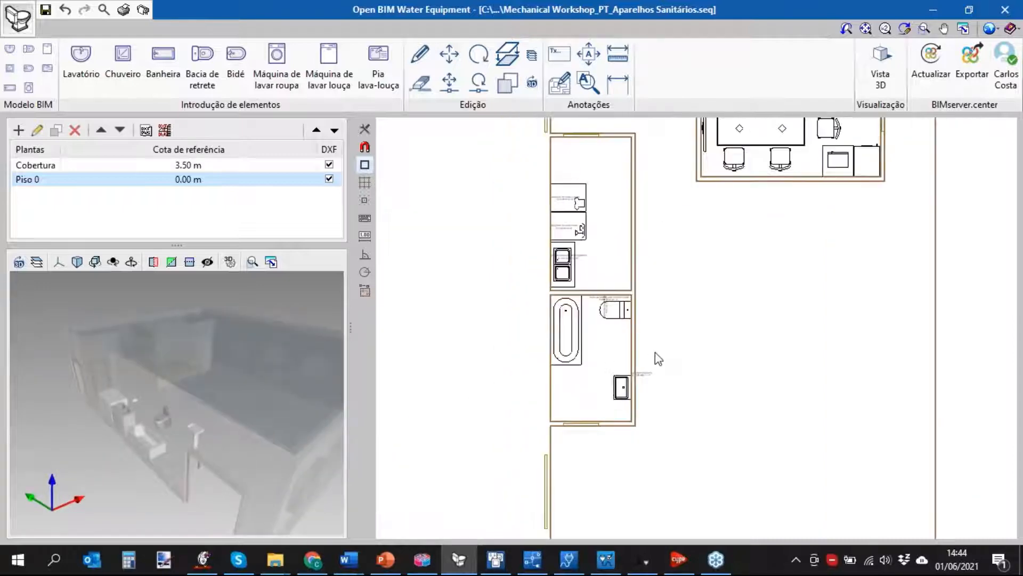
middle_drag(771, 356, 681, 372)
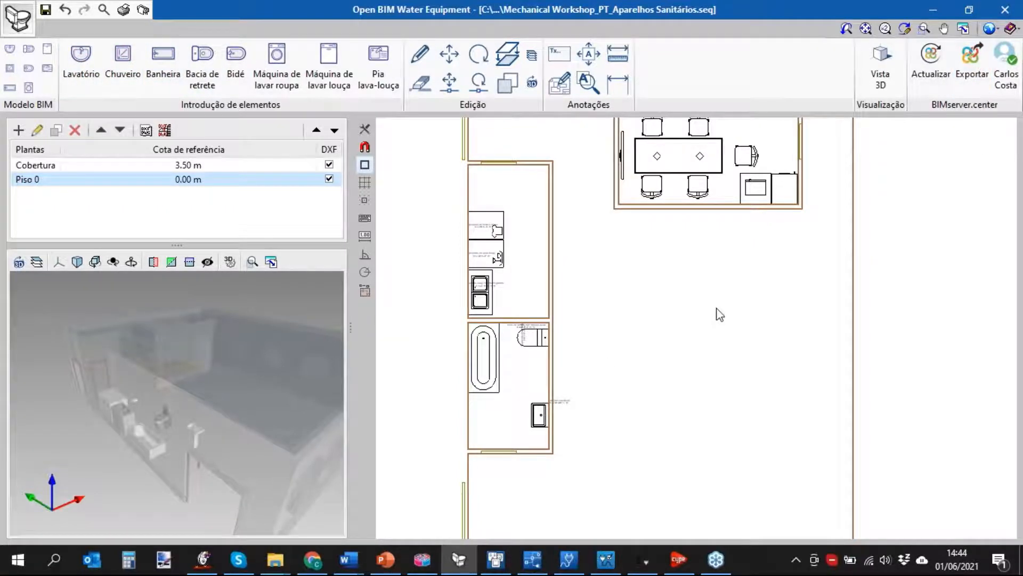
Switch to the CYPELEC Electrical Mechanisms project and inspect the mechanisms and protection volumes on the Piso 0 plan
click(496, 559)
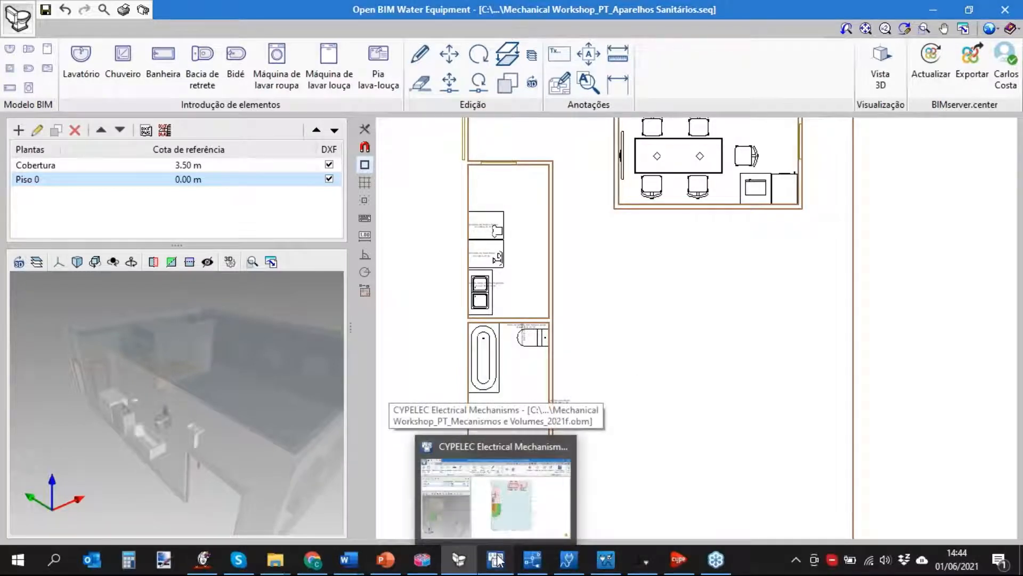
middle_drag(261, 375, 240, 299)
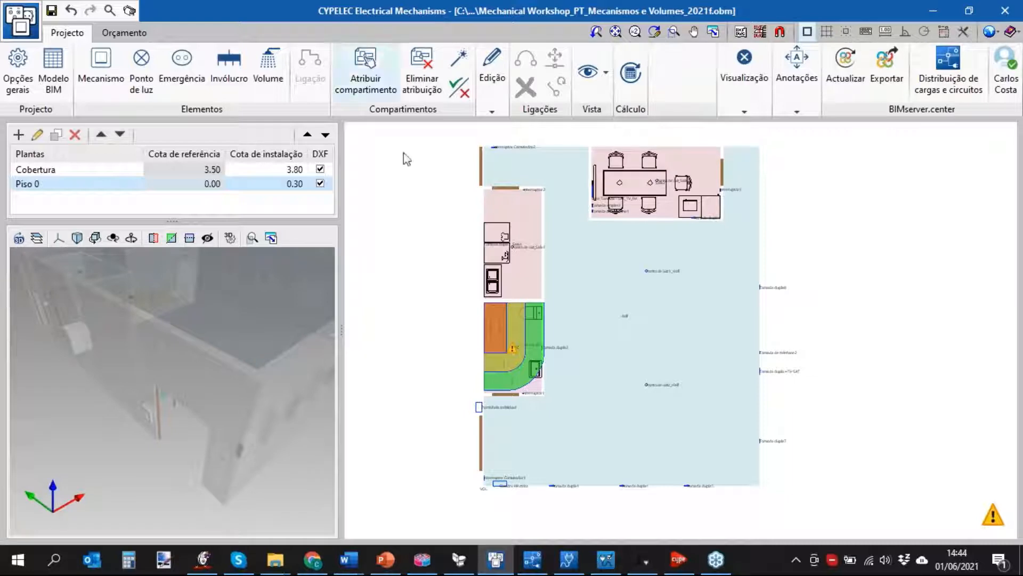
scroll(466, 314, up, 2)
scroll(437, 311, down, 2)
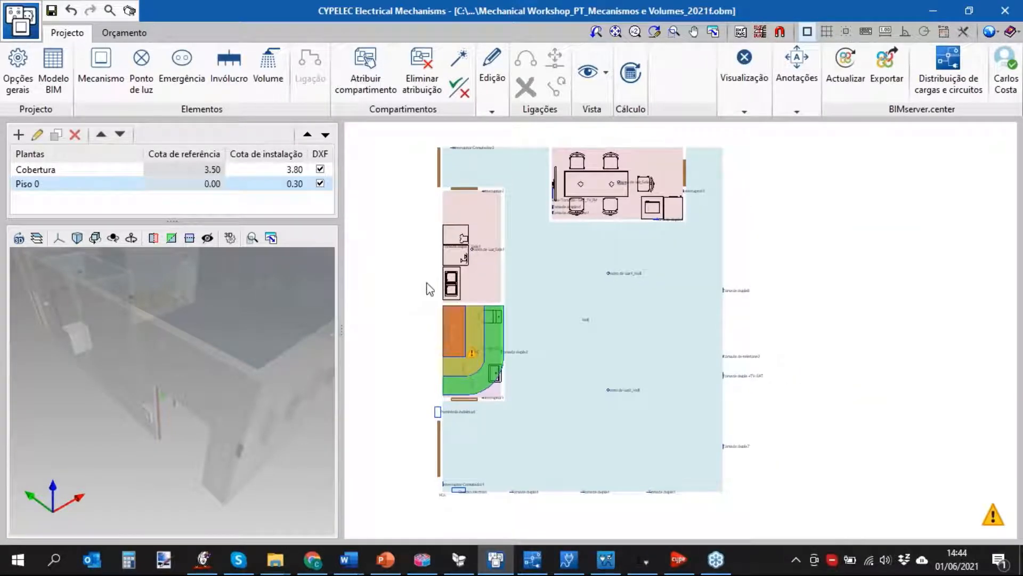
mouse_move(790, 293)
middle_down()
mouse_move(792, 315)
mouse_move(804, 278)
middle_up()
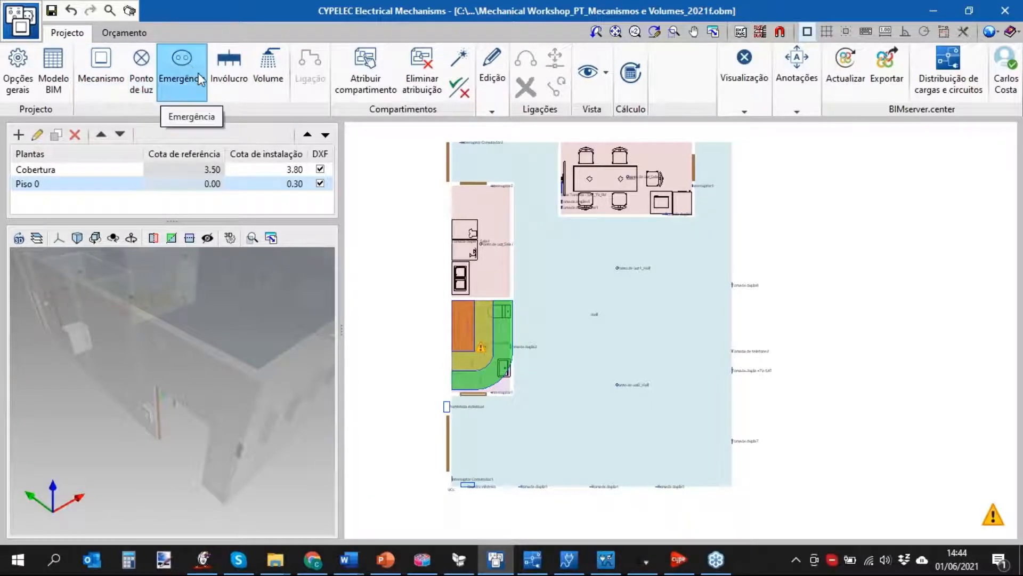
Review the enclosure types available for the Invólucro element without placing one
click(224, 70)
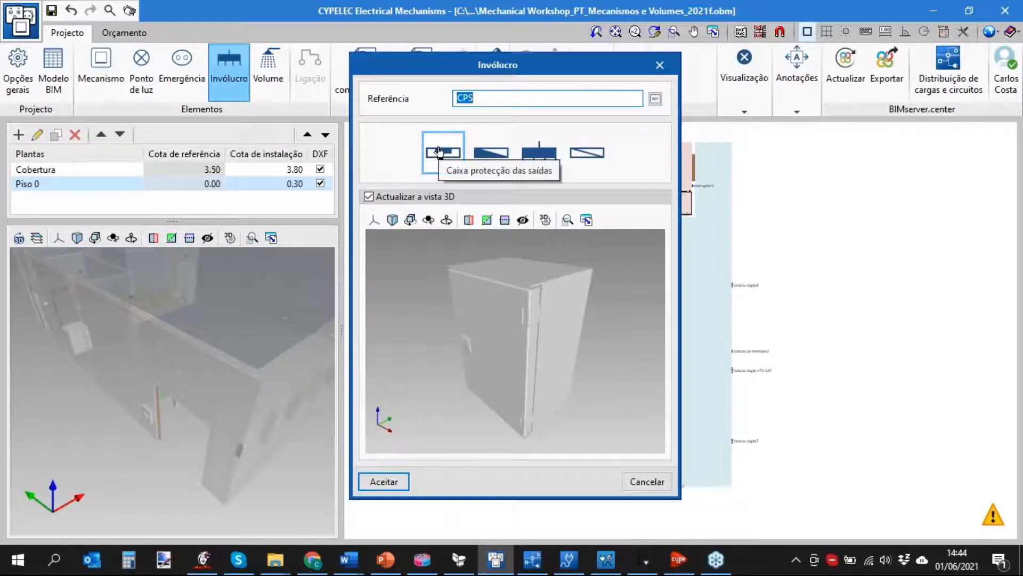
click(485, 156)
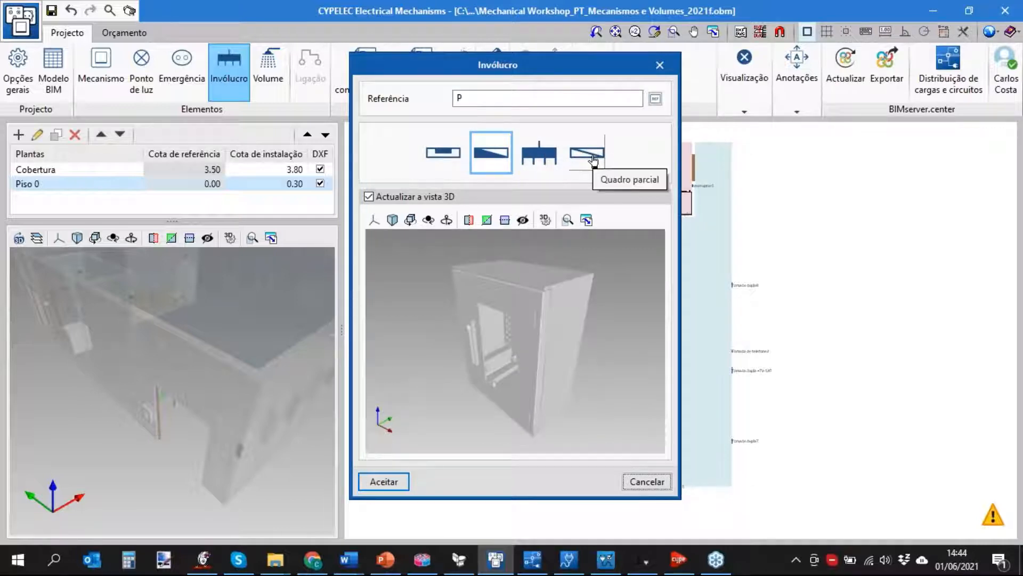
click(647, 481)
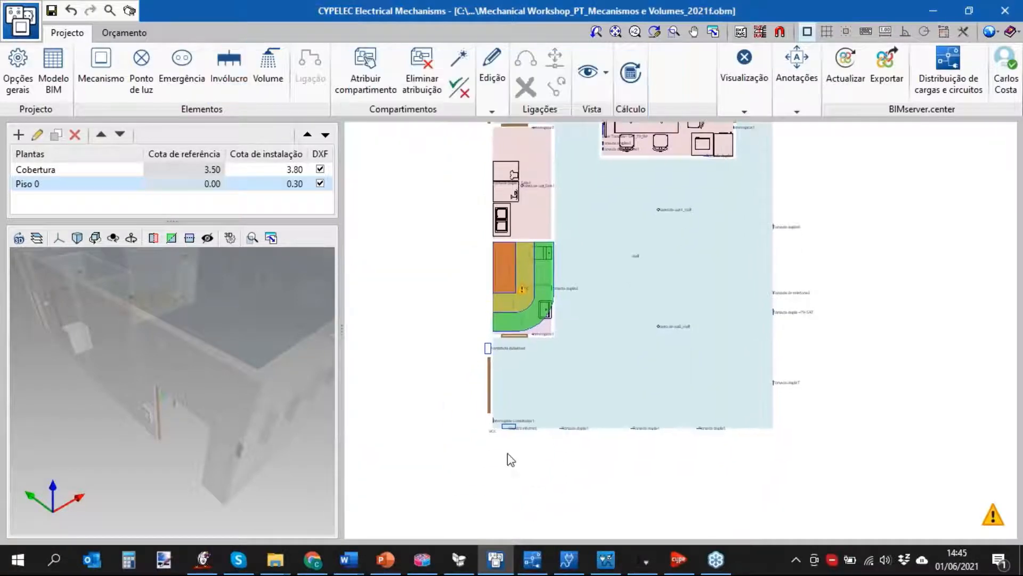
Examine the Portinhola individual, the Quadro eléctrico and the bathroom protection volumes in plan and in 3D
scroll(507, 459, up, 3)
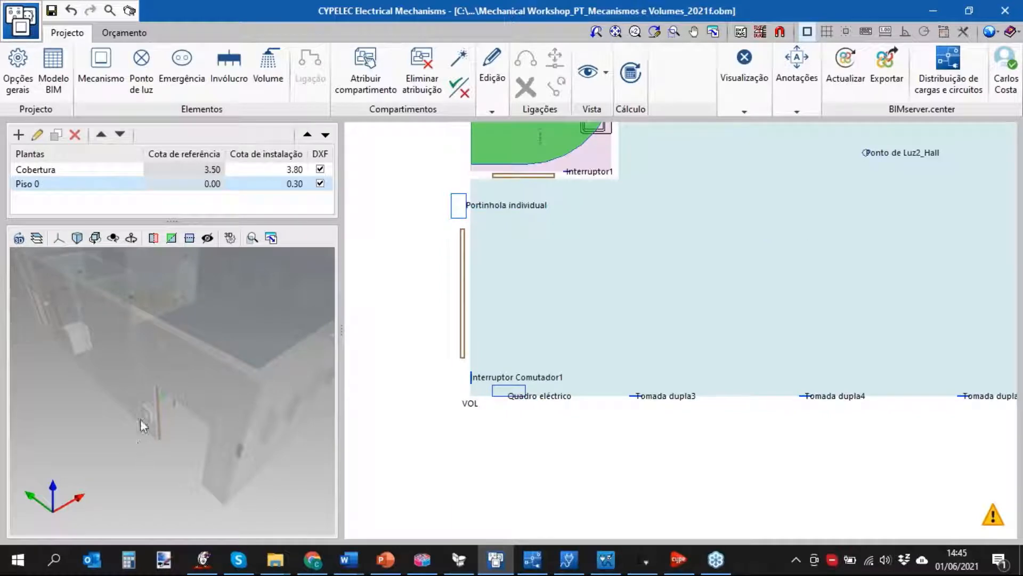
drag(140, 419, 203, 386)
scroll(404, 407, down, 5)
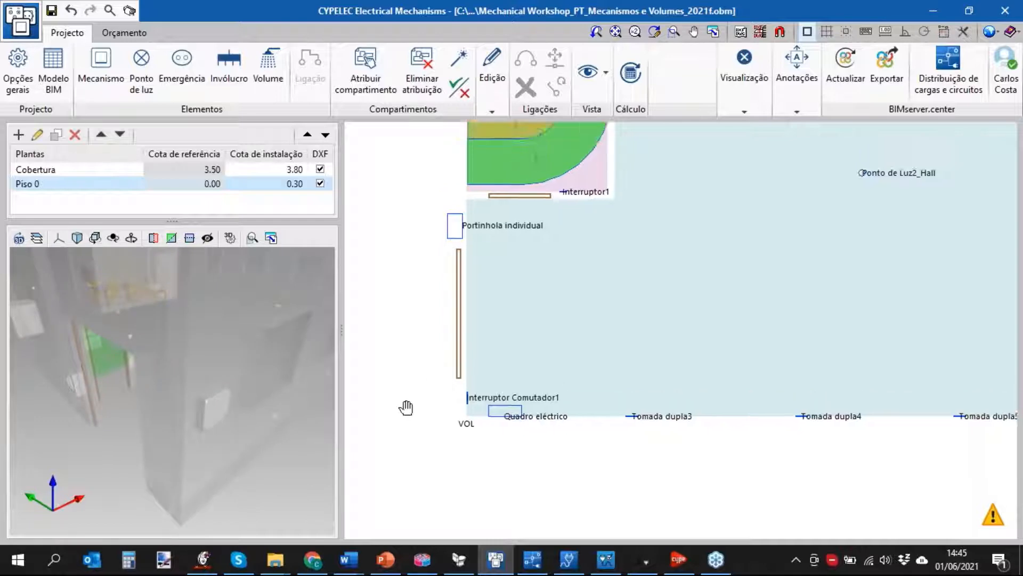
middle_drag(533, 352, 584, 424)
scroll(494, 234, up, 1)
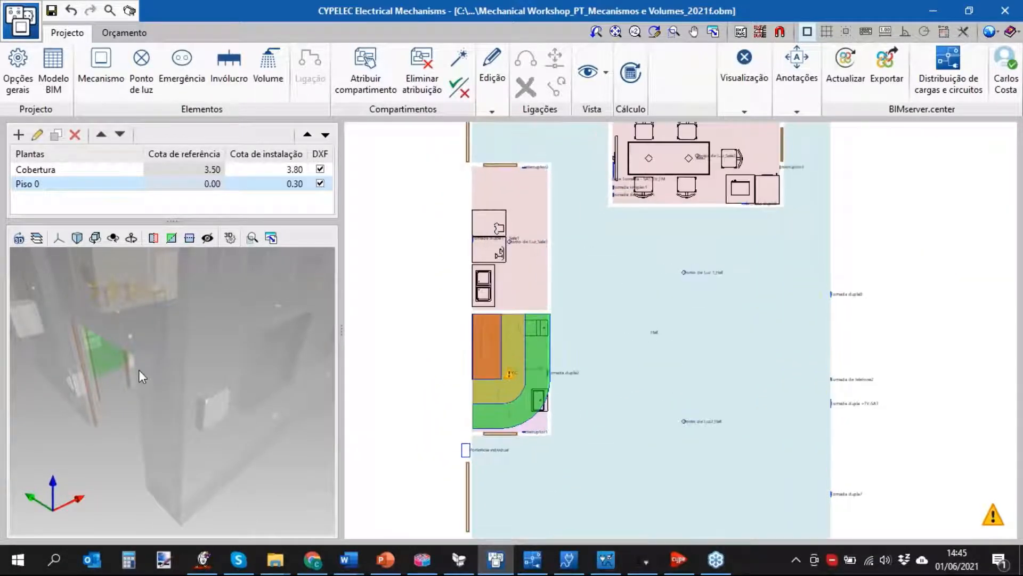
drag(140, 376, 99, 370)
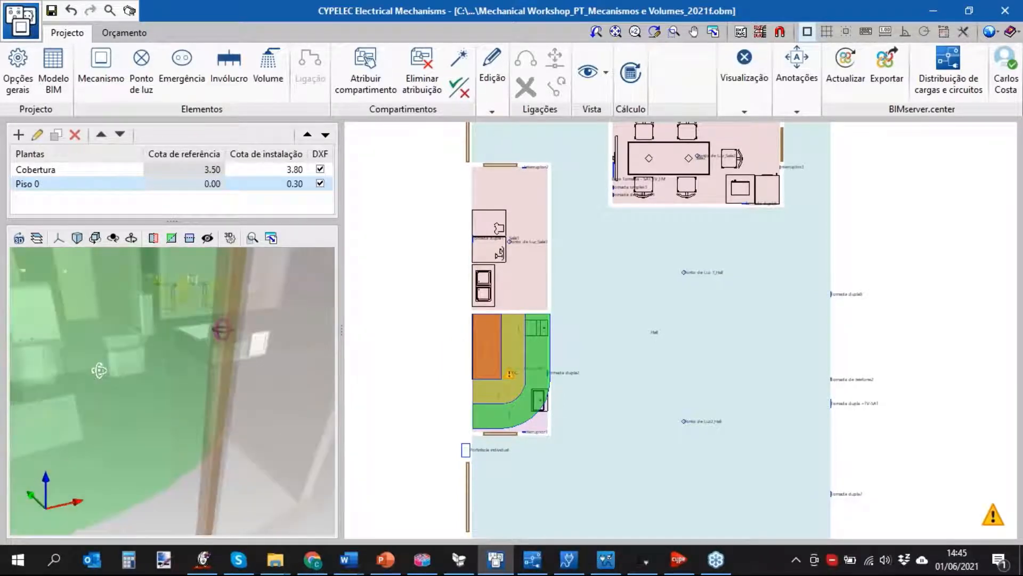
mouse_move(504, 336)
scroll(685, 388, down, 2)
middle_drag(667, 435, 663, 399)
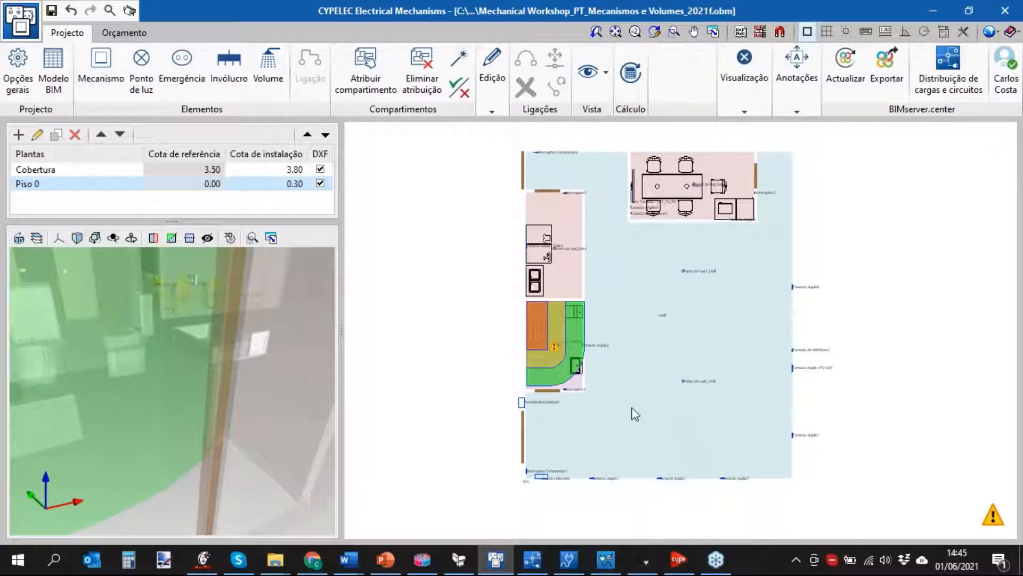
Import the Portuguese regulatory specifications for protection volumes (RTIEBT, parte 7 / Secção 701) and for utilisation points in dwellings
click(18, 69)
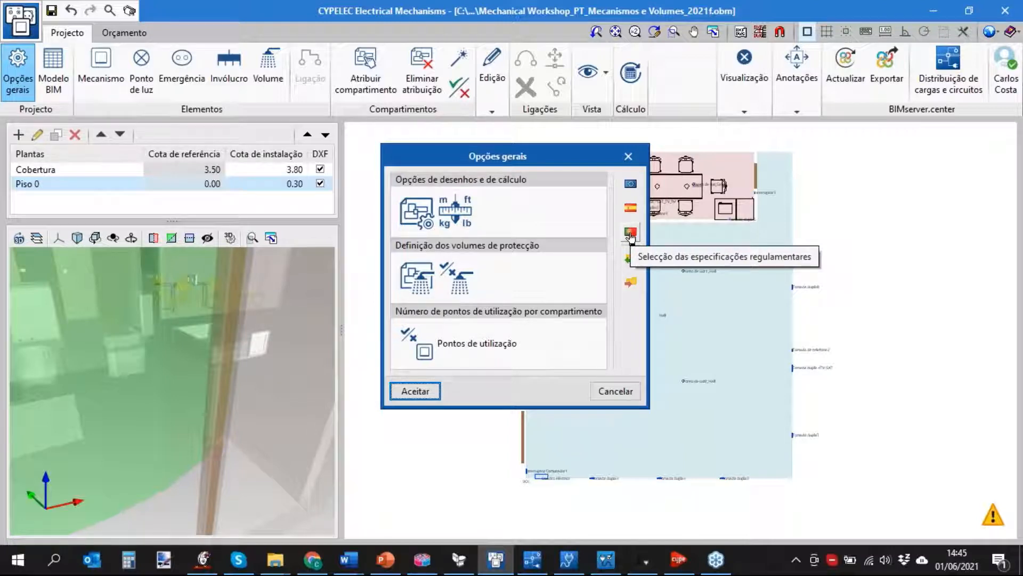
click(630, 235)
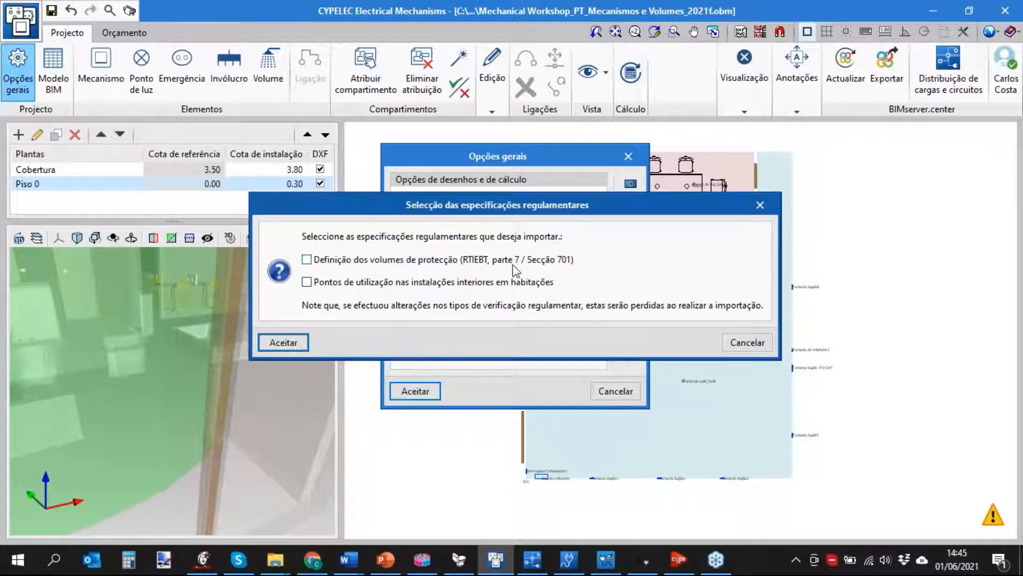
click(445, 263)
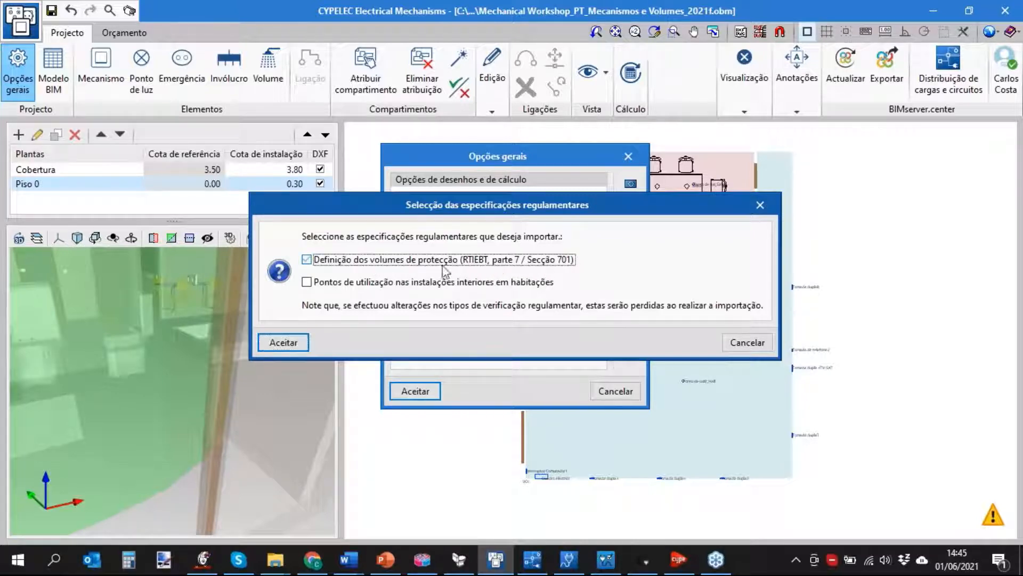
click(405, 282)
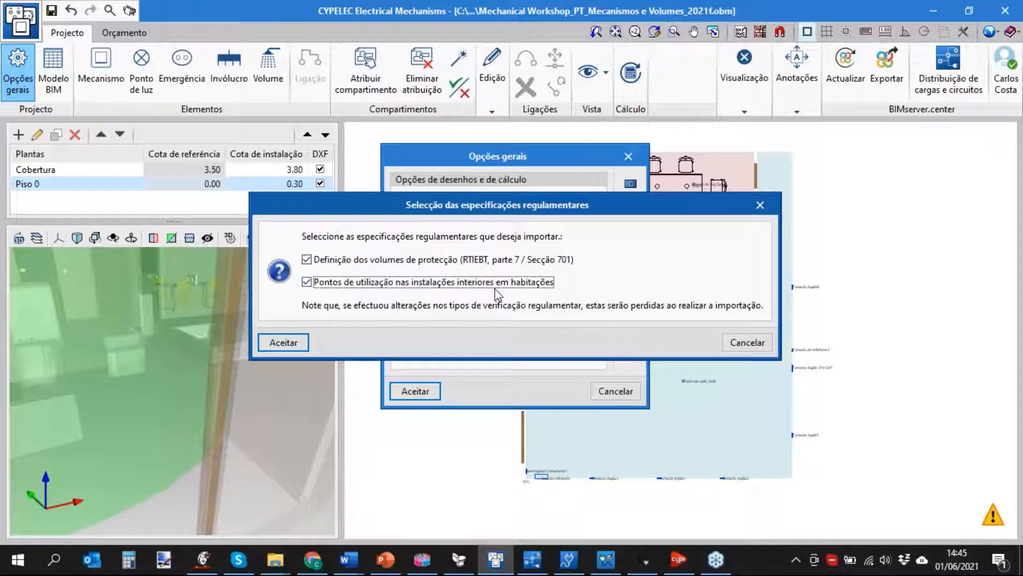
click(305, 342)
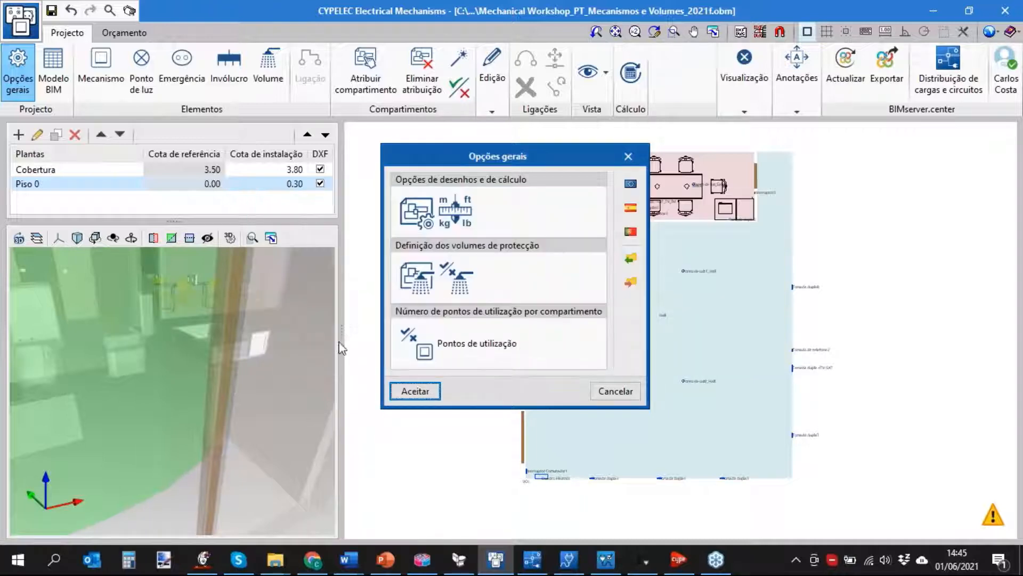
Review the dimensions defined for protection volumes 0, 1, 2 and 3 around baths and showers, leaving them unmodified
click(420, 277)
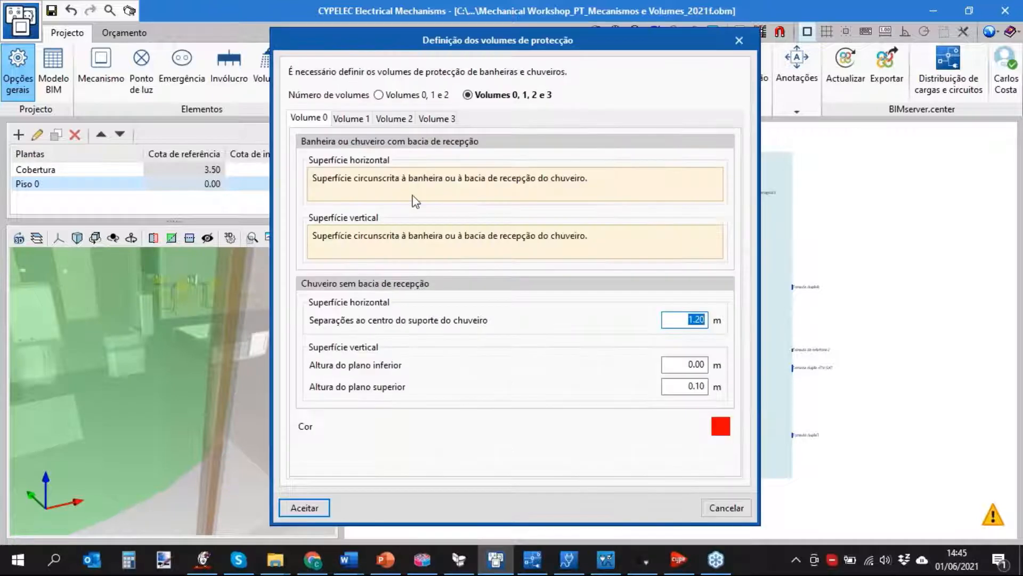
drag(682, 318, 700, 316)
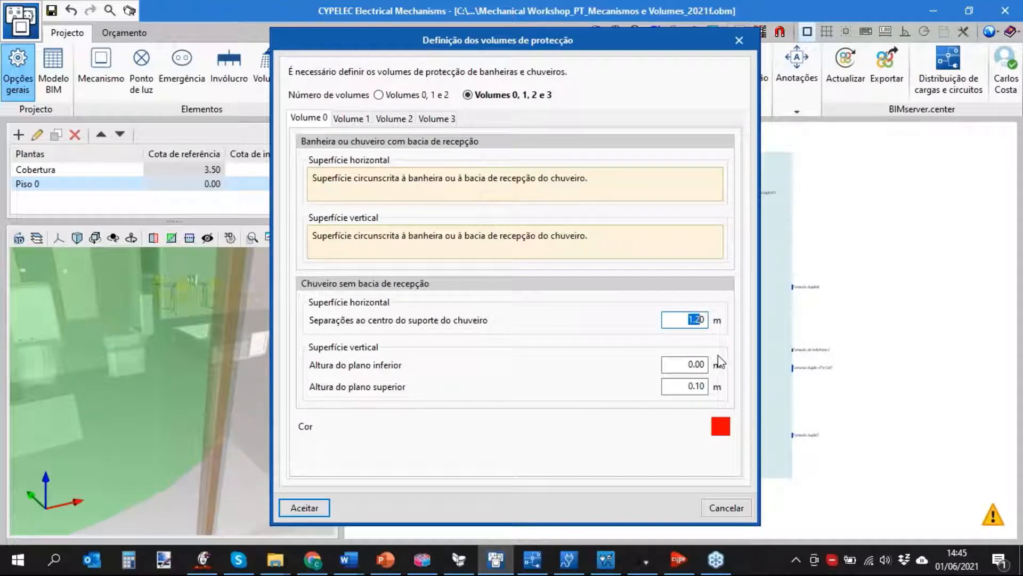
click(352, 118)
click(400, 120)
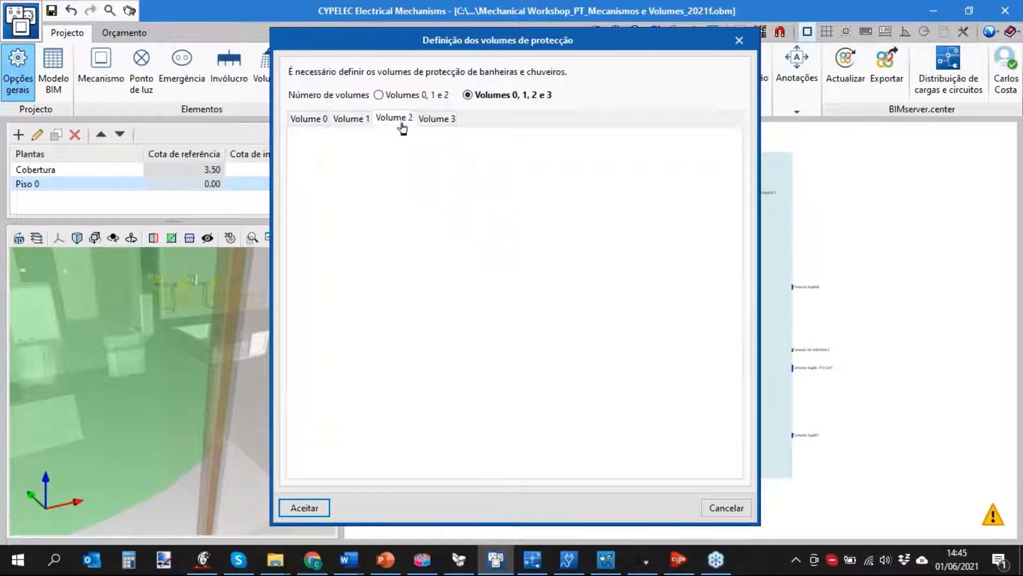
click(437, 120)
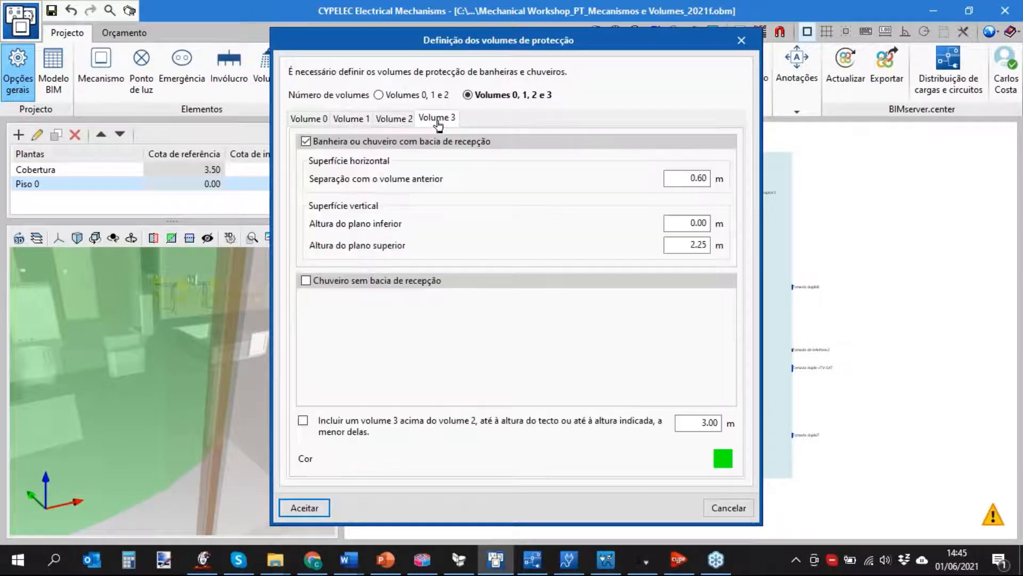
double_click(684, 176)
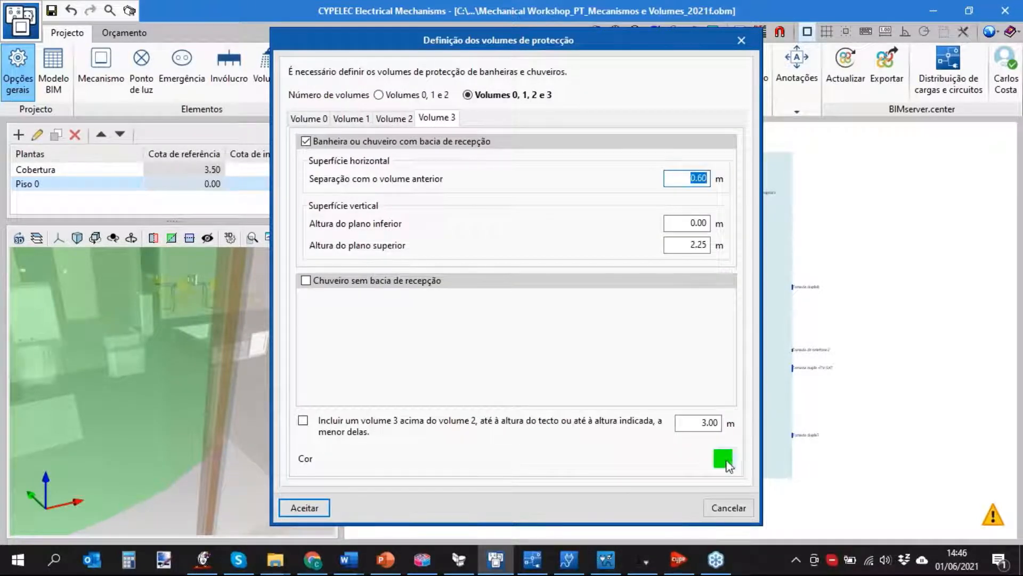
click(735, 507)
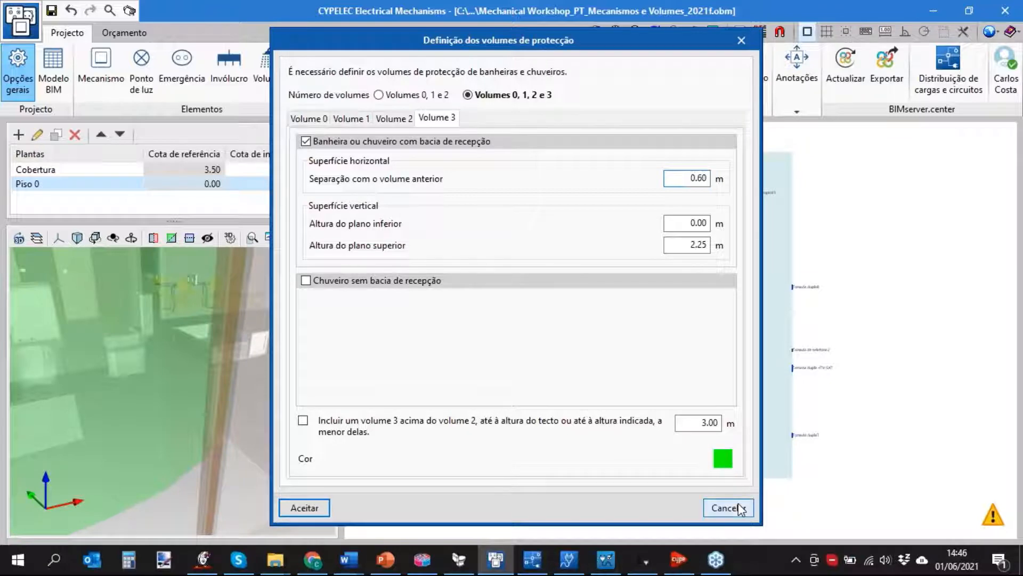
Review the rules for installing electrical mechanisms in each protection volume, leaving them unmodified
click(457, 280)
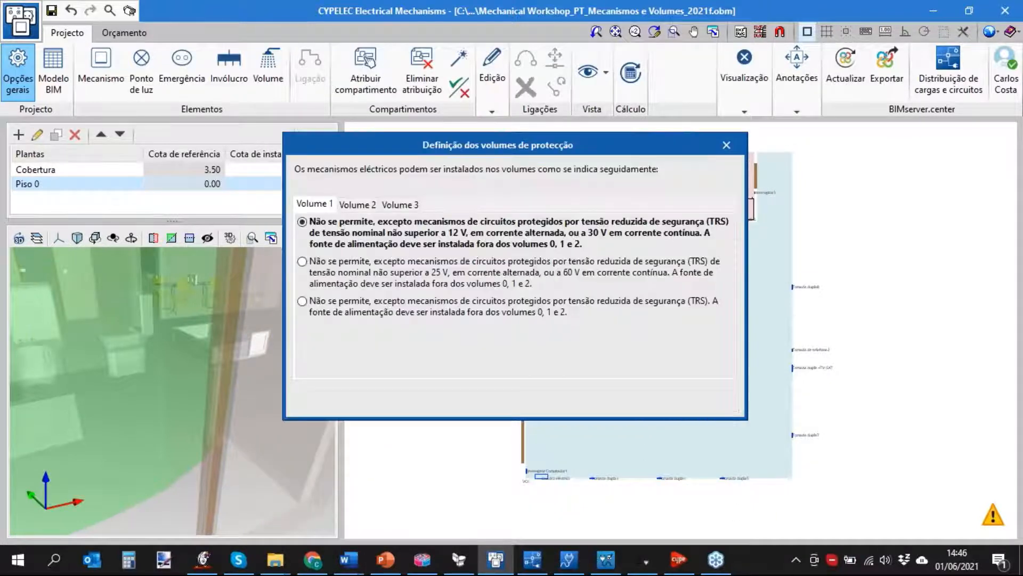
click(356, 203)
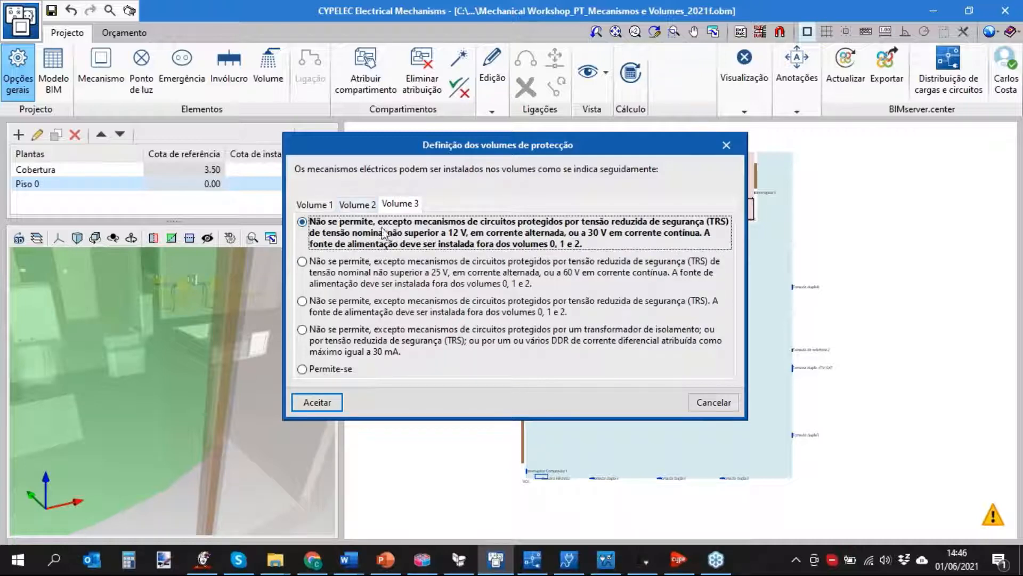
click(715, 402)
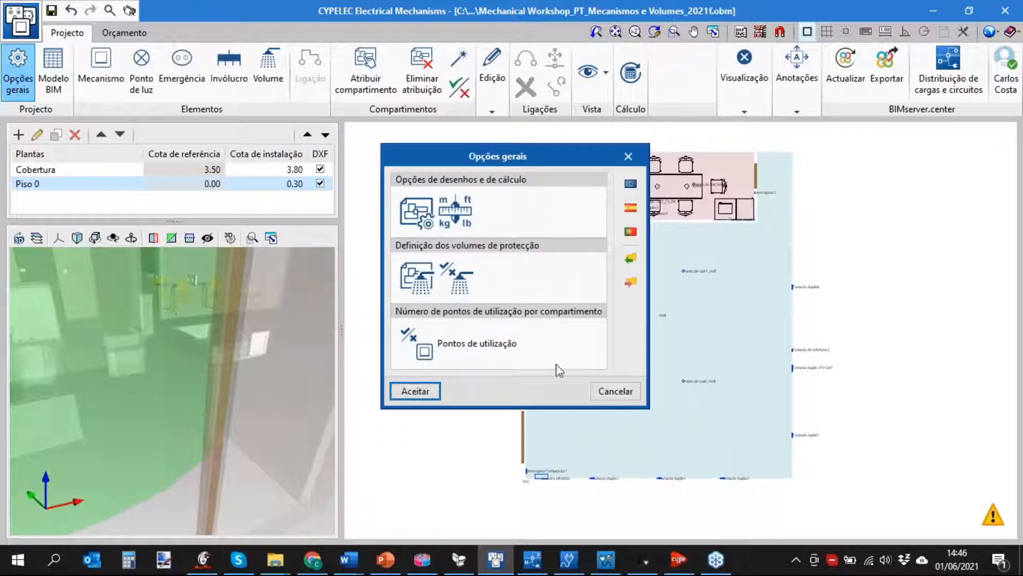
Review the minimum utilisation points required per compartment, including the socket and switch rules for Sala, leaving them unmodified
click(475, 341)
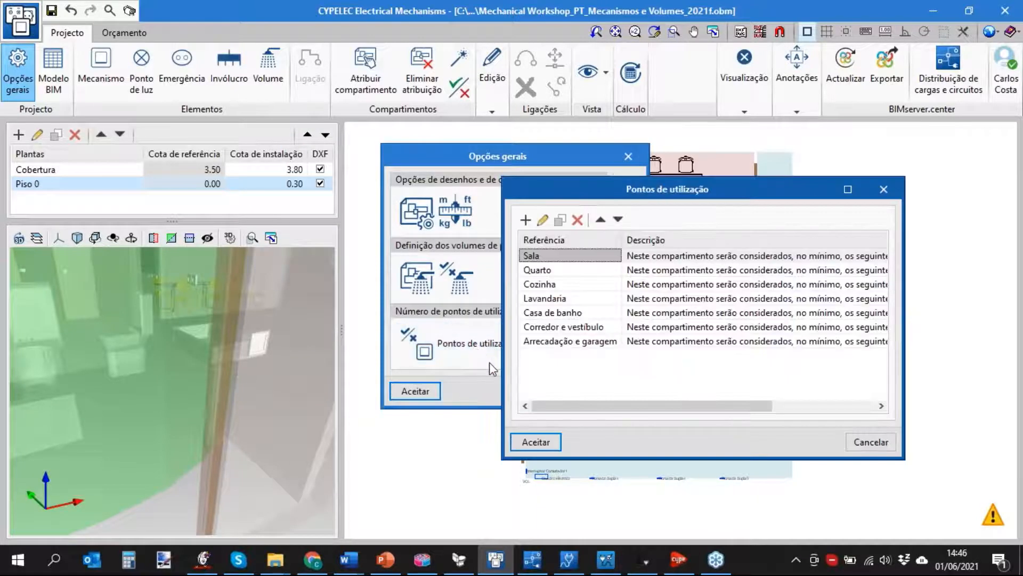
drag(599, 193, 499, 176)
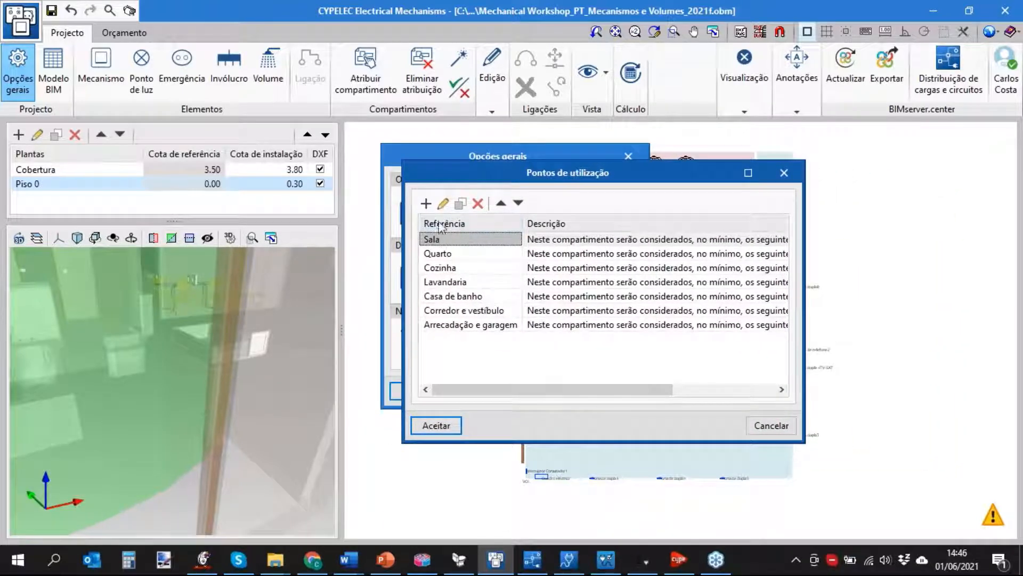
click(443, 203)
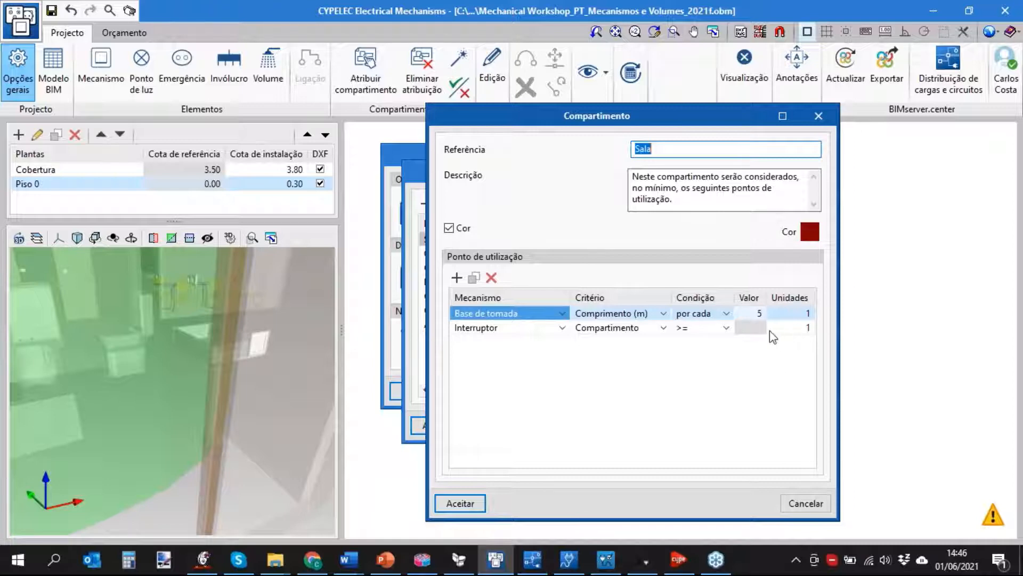
click(811, 506)
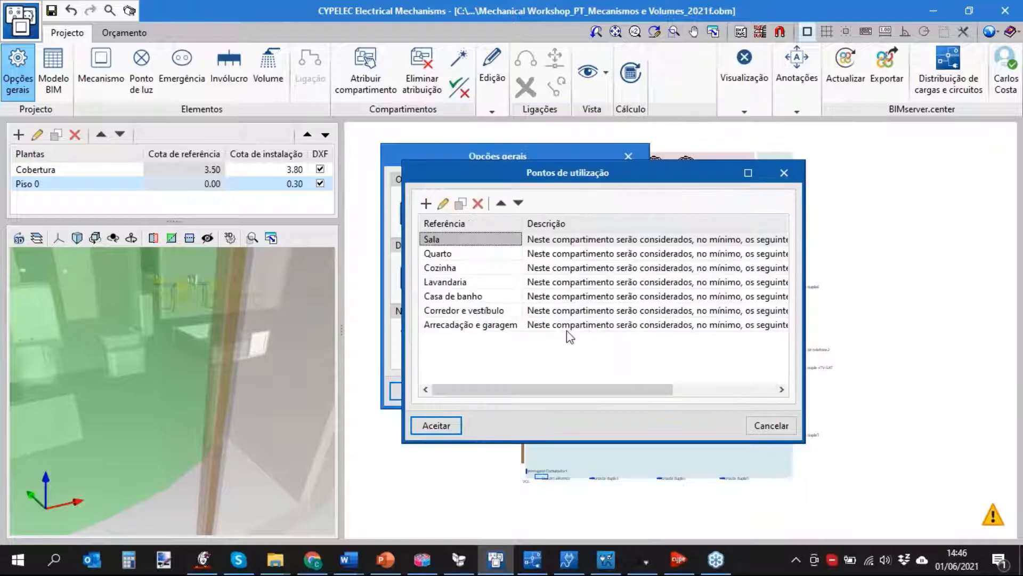
click(782, 427)
click(636, 389)
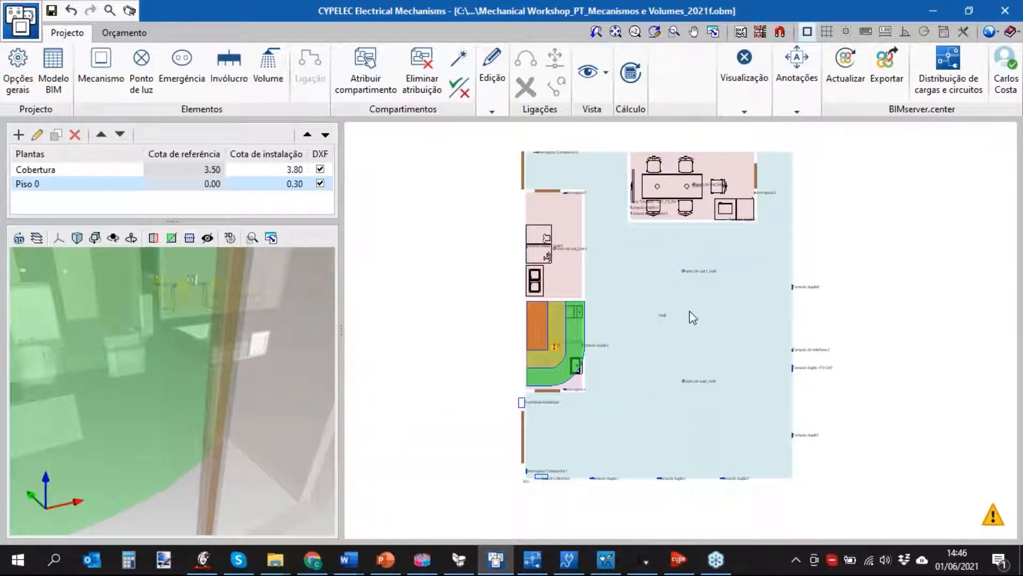
Remove the compartment assignment from the W.C. on Piso 0 and assign it as Casa de banho
middle_drag(690, 311, 659, 350)
middle_drag(652, 424, 675, 376)
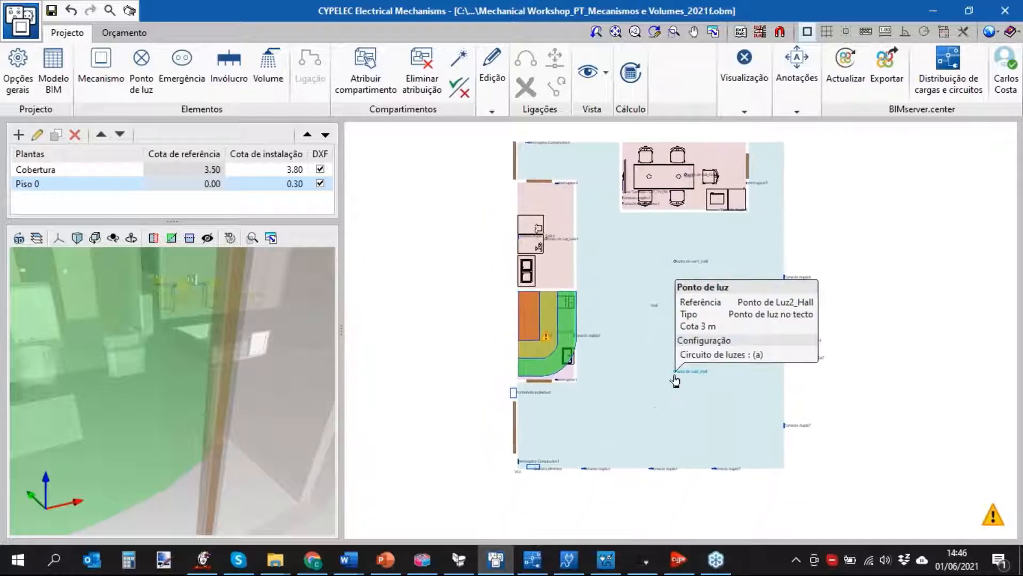
scroll(635, 354, up, 1)
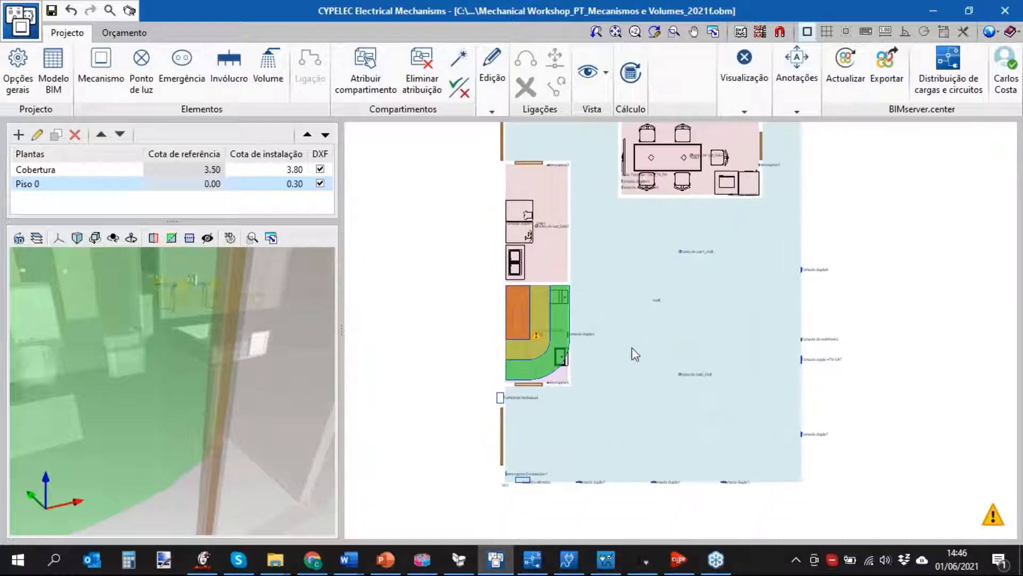
click(421, 72)
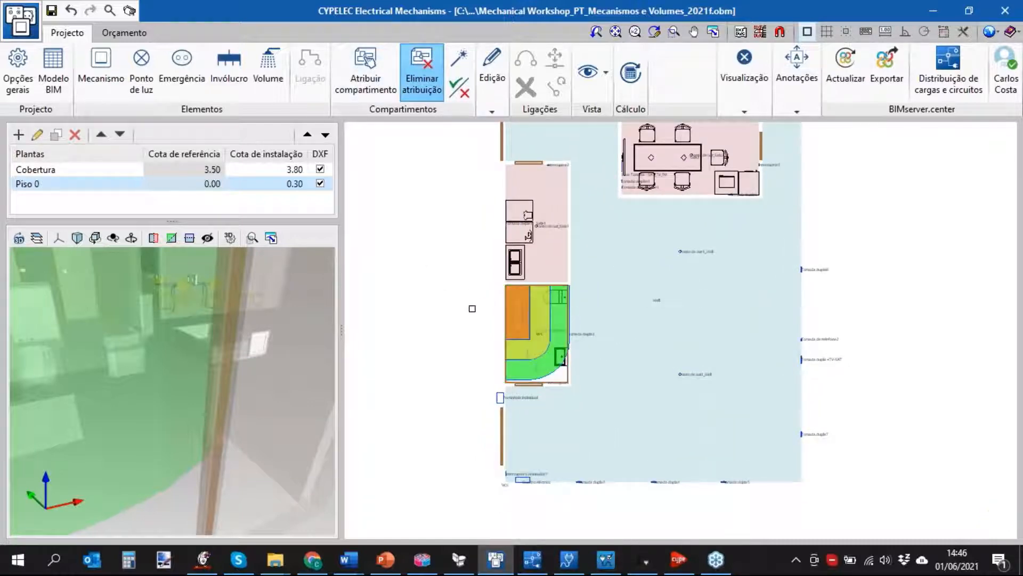
scroll(524, 349, up, 3)
click(365, 72)
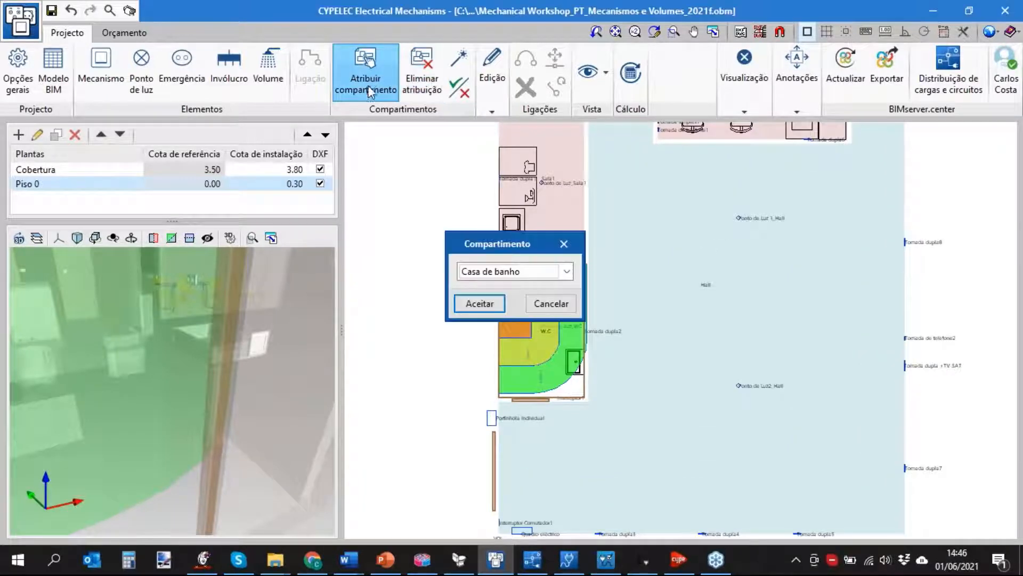
click(512, 271)
click(513, 272)
click(481, 302)
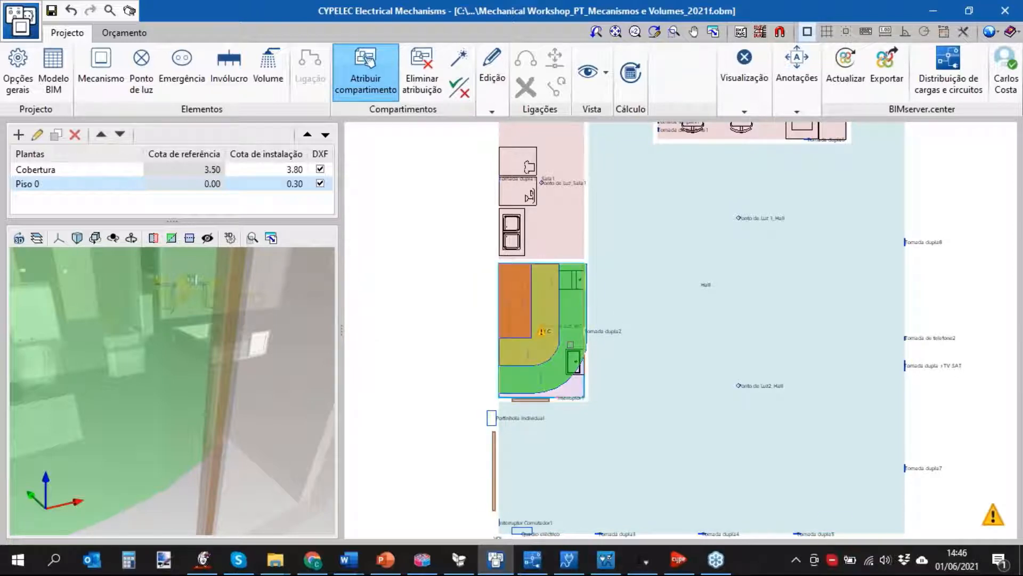
Run the calculation and examine the warning on the W.C. along with its light point and sockets
click(633, 78)
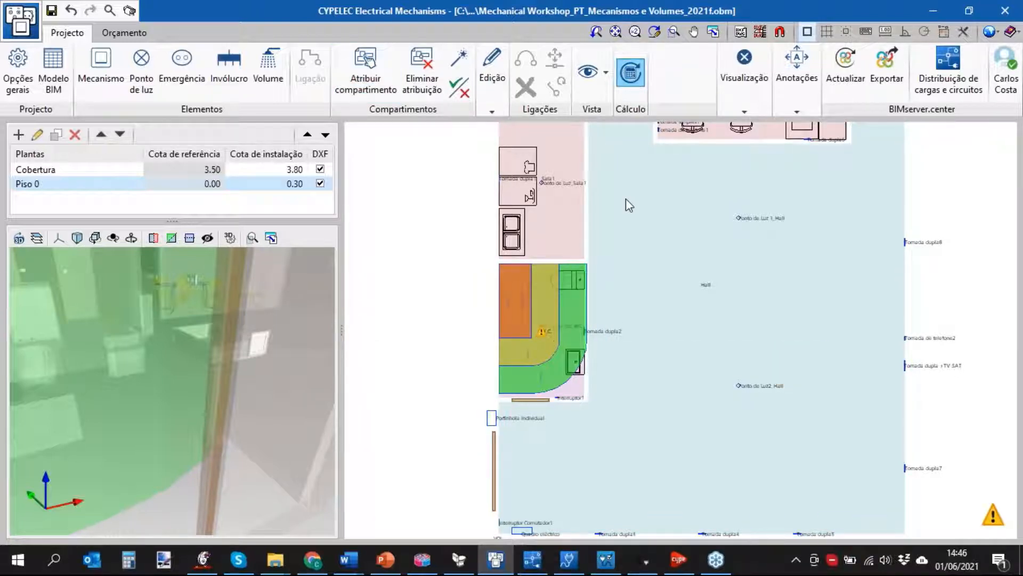
mouse_move(542, 336)
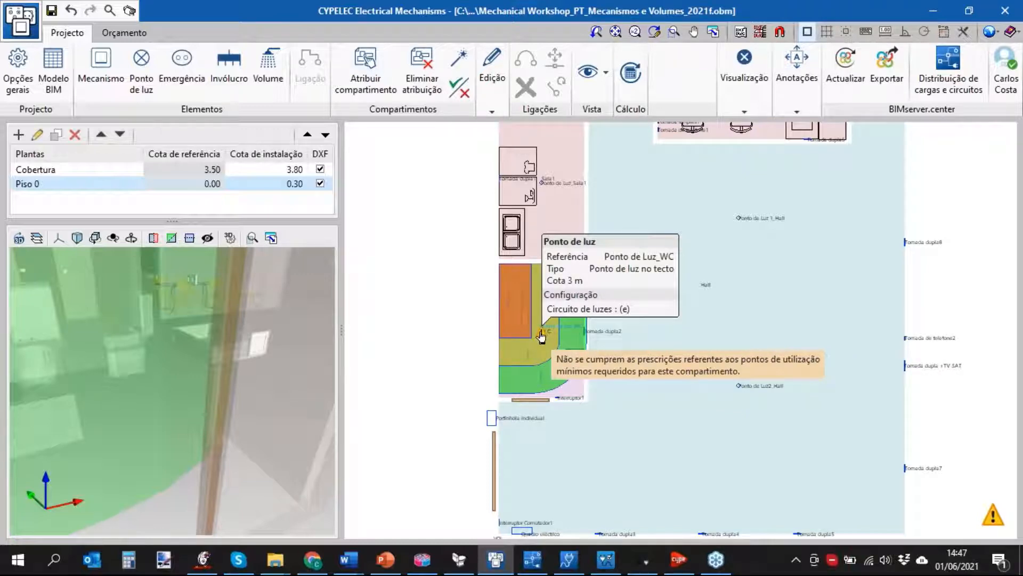
middle_drag(647, 384, 629, 371)
mouse_move(526, 323)
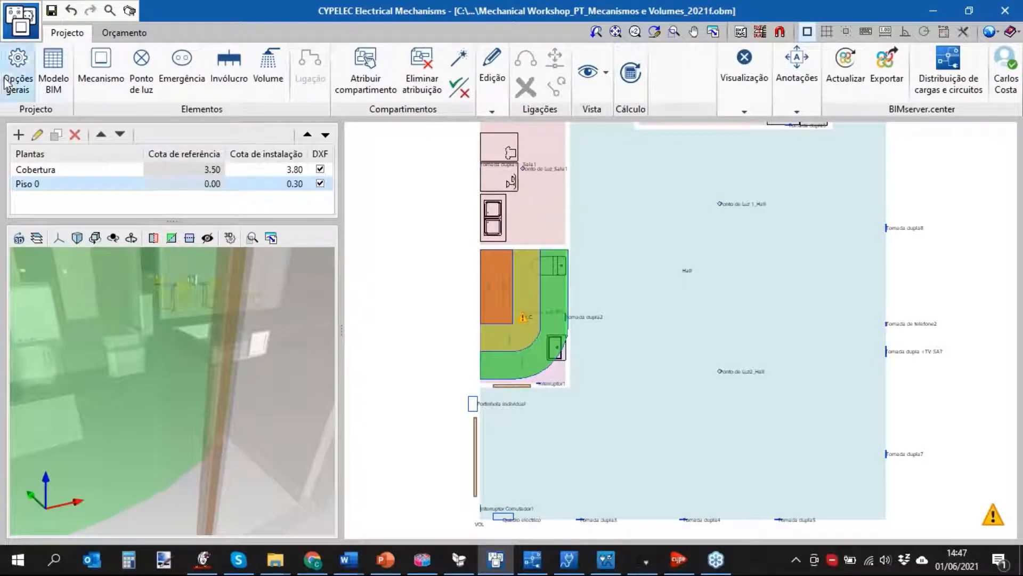
scroll(621, 418, up, 3)
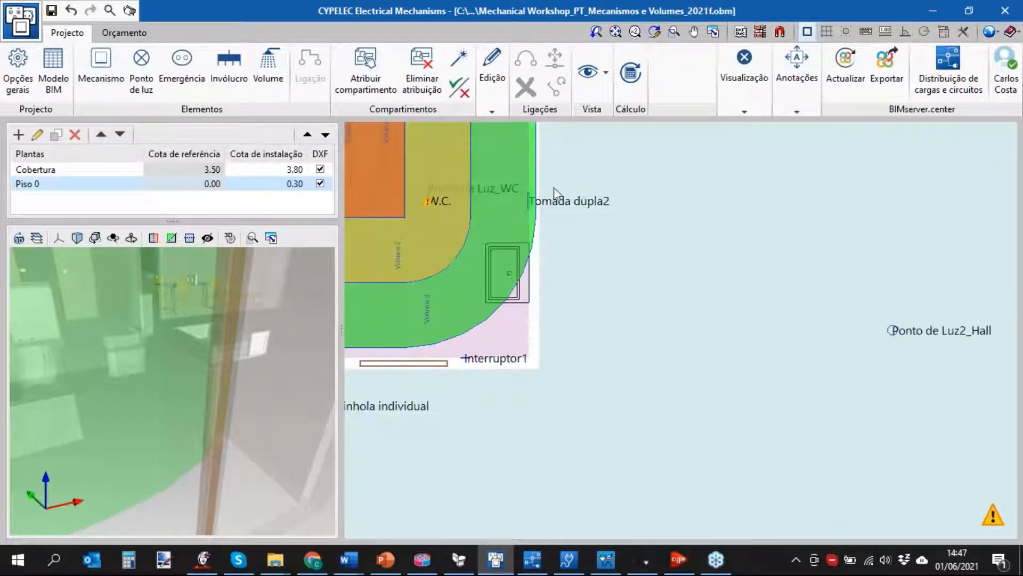
scroll(726, 337, down, 2)
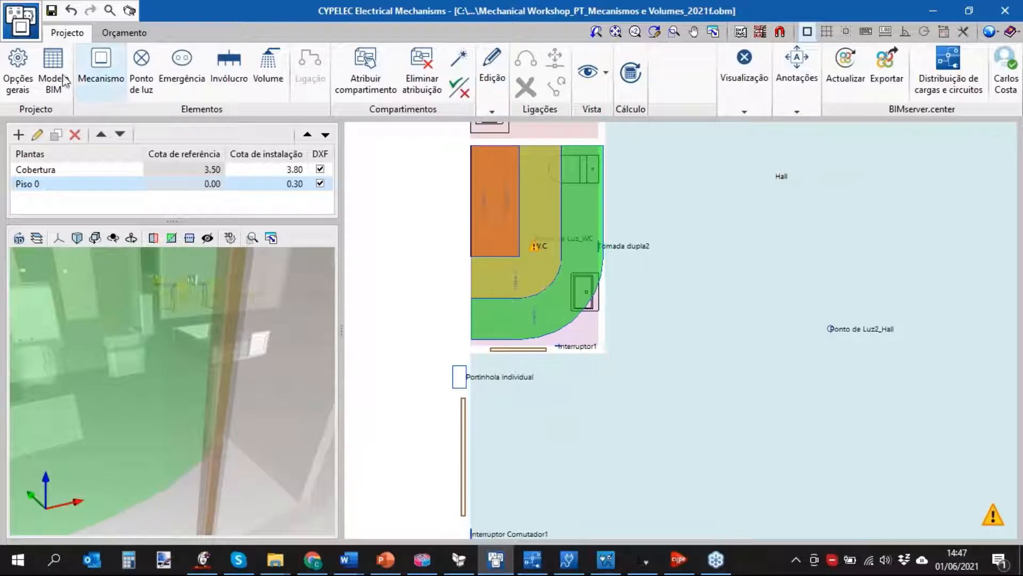
Set the minimum utilisation points for Casa de banho to 1 Base de tomada and 1 Interruptor in the general options
click(28, 68)
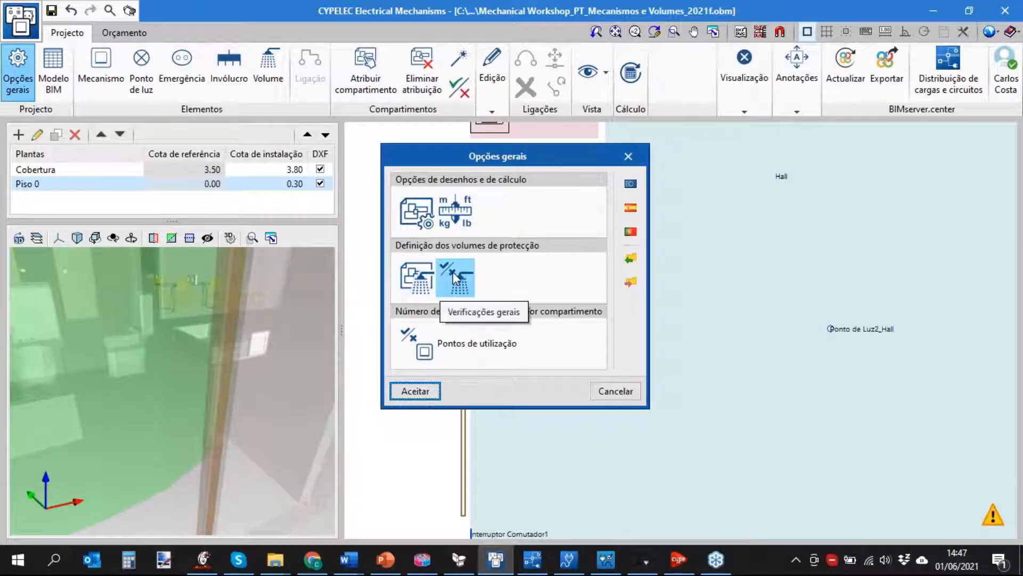
click(430, 278)
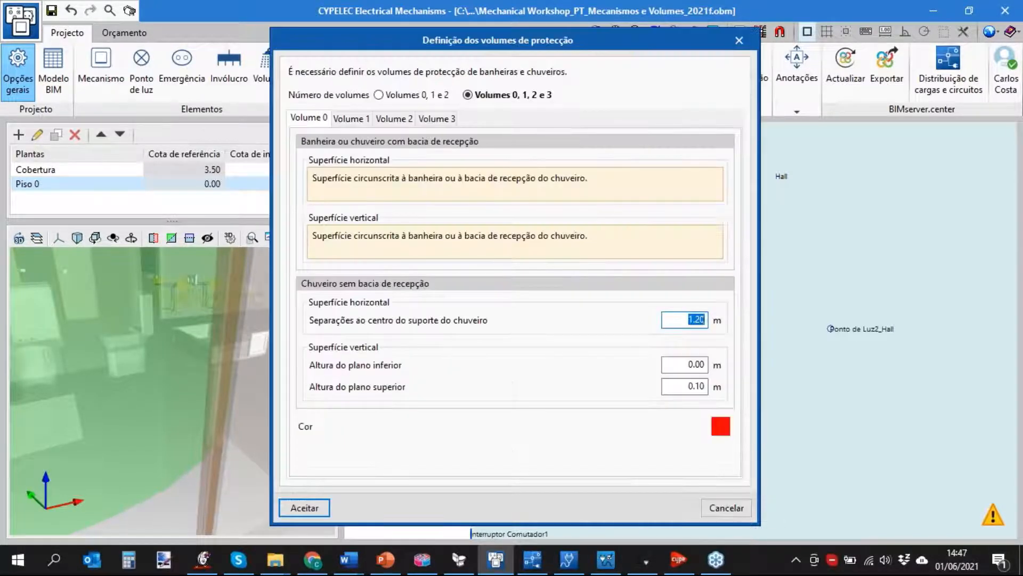
key(Escape)
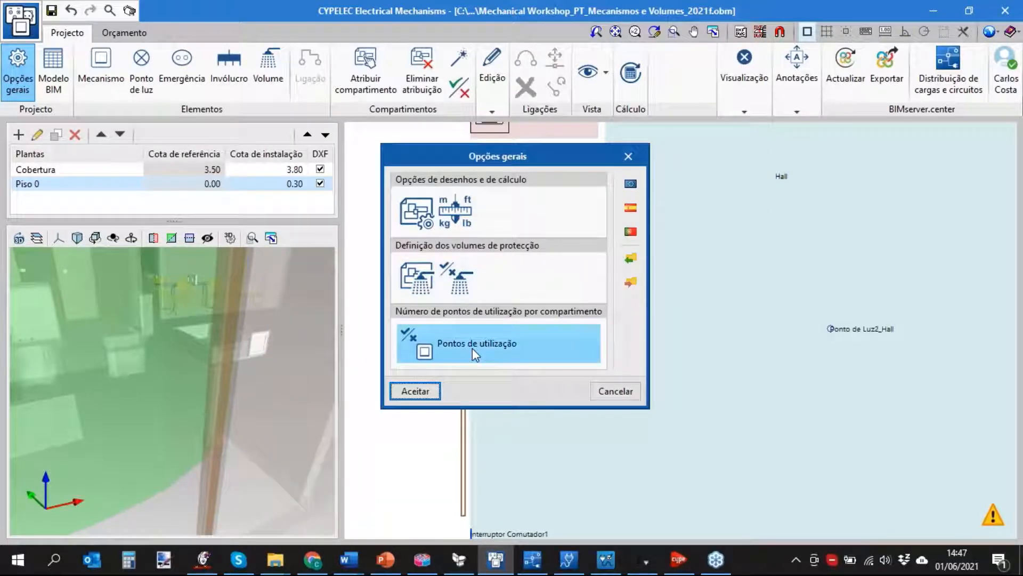
click(472, 348)
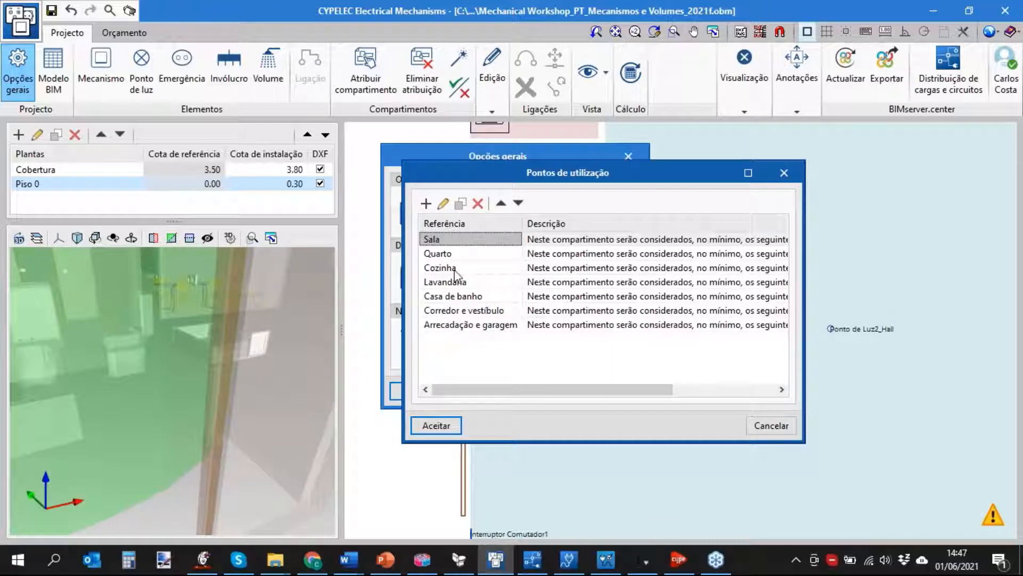
click(464, 296)
click(443, 203)
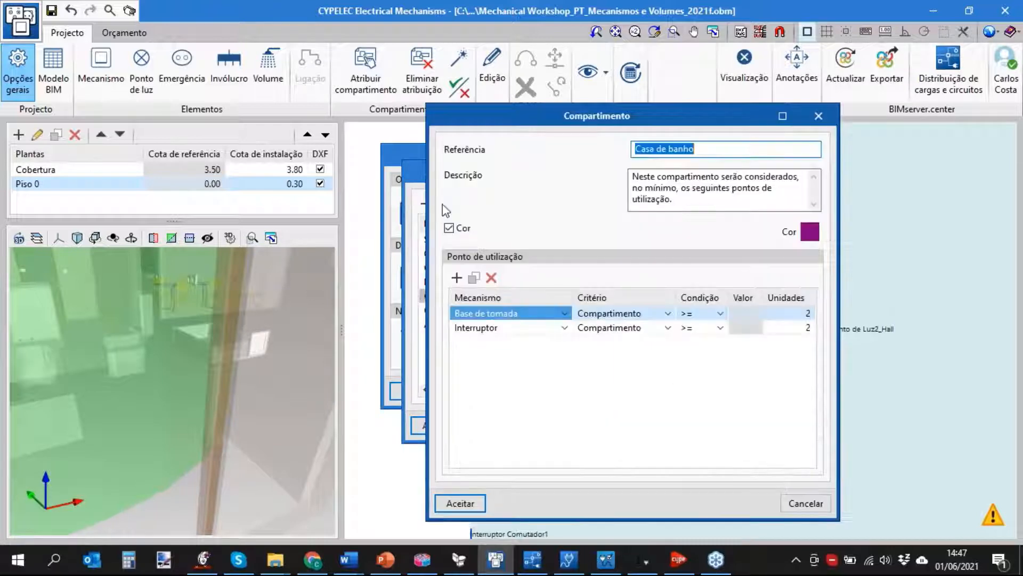
click(808, 315)
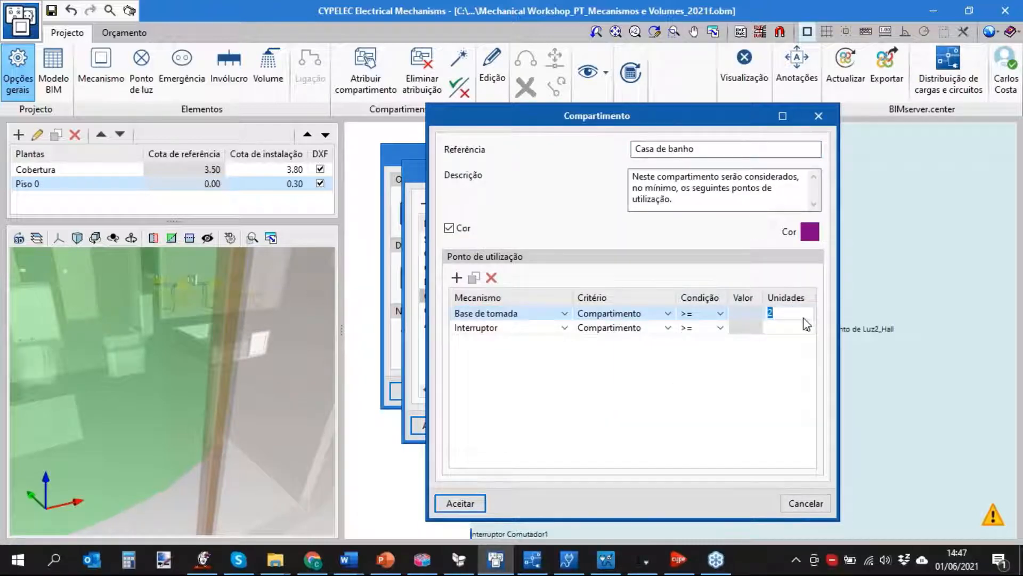
text(1)
click(804, 327)
text(1)
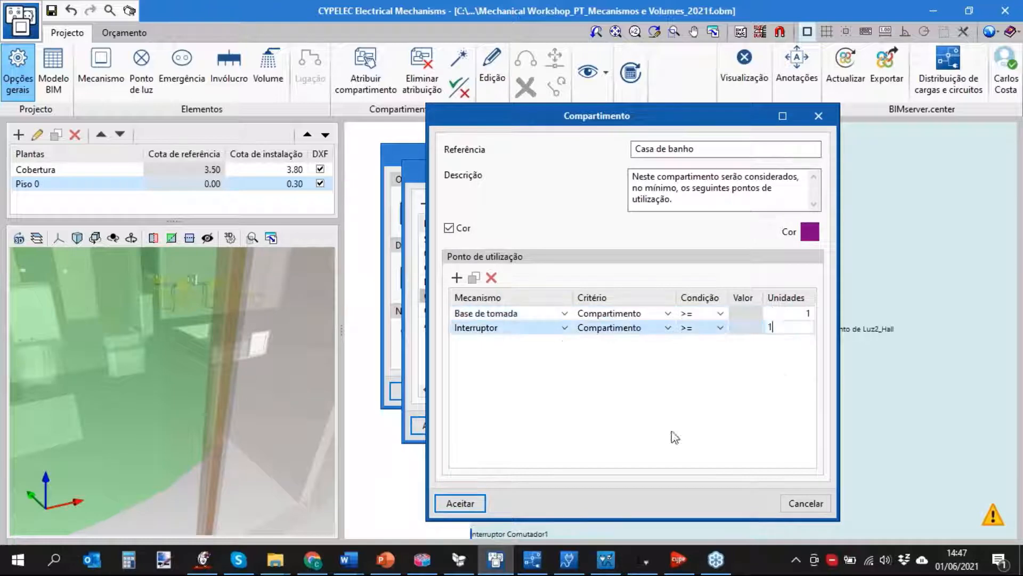
click(461, 503)
click(434, 424)
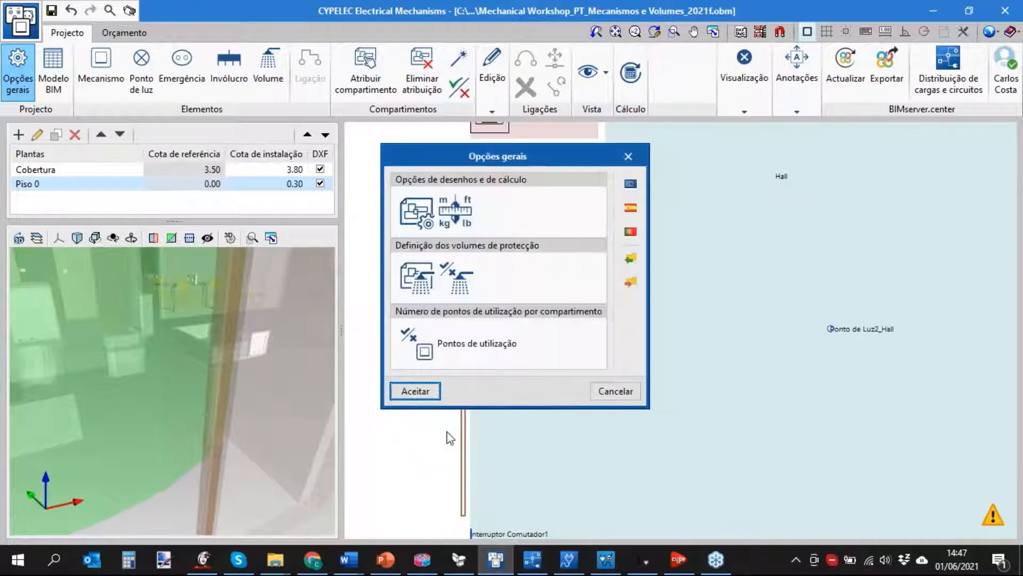
click(417, 391)
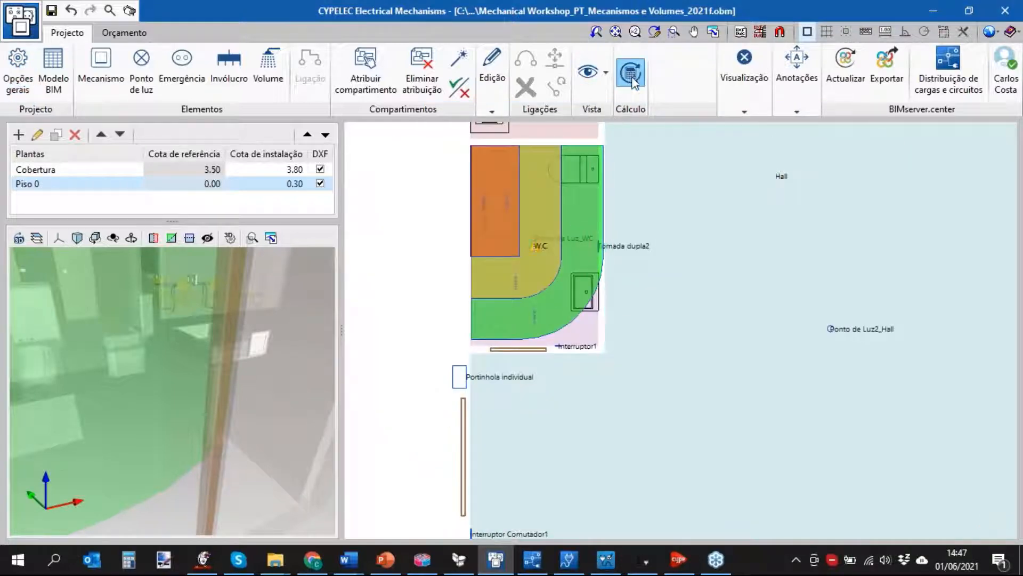
Recheck the W.C. in plan against its minimum utilisation points
scroll(530, 234, up, 2)
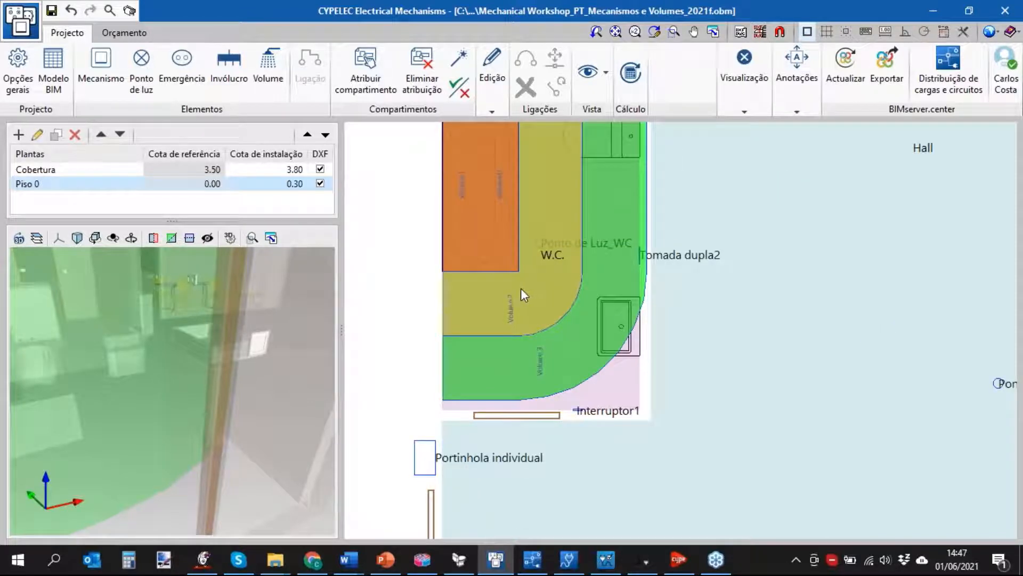
scroll(517, 298, down, 2)
scroll(641, 375, down, 2)
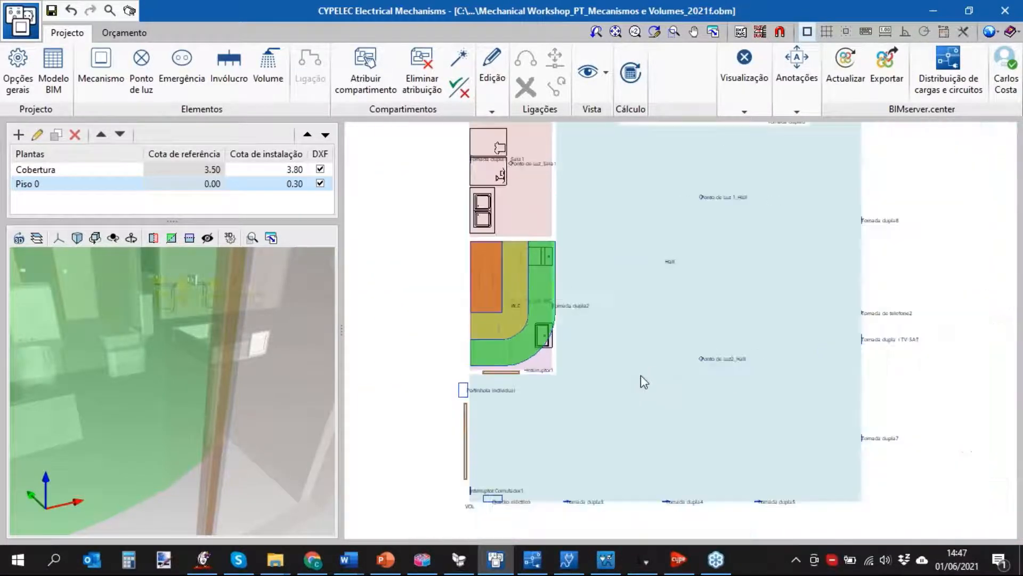
Import the general options from the library file Portugal_CYPELEC Electrical Mechanisms and look over the updated plan
click(13, 81)
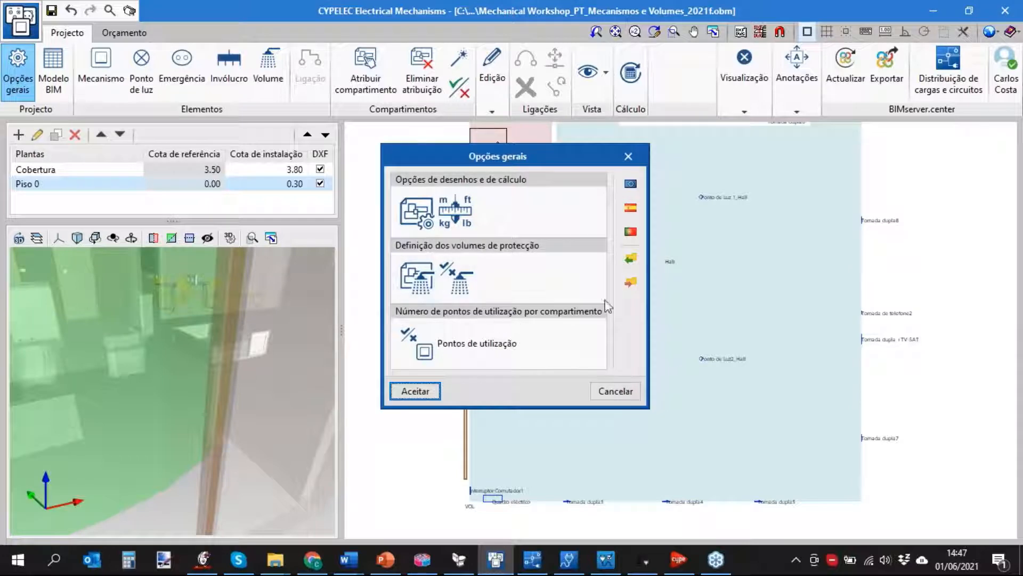
click(631, 258)
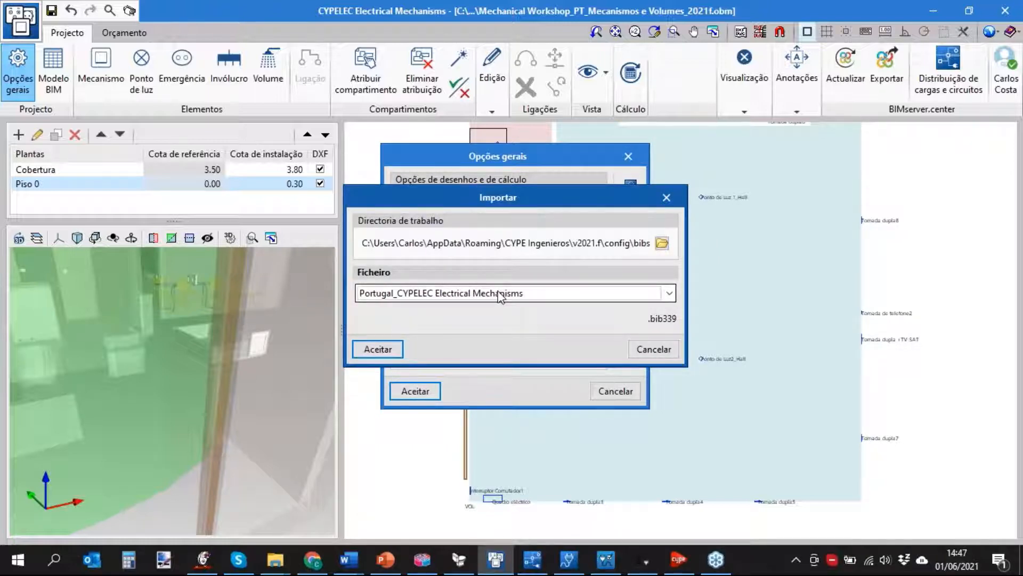
click(378, 349)
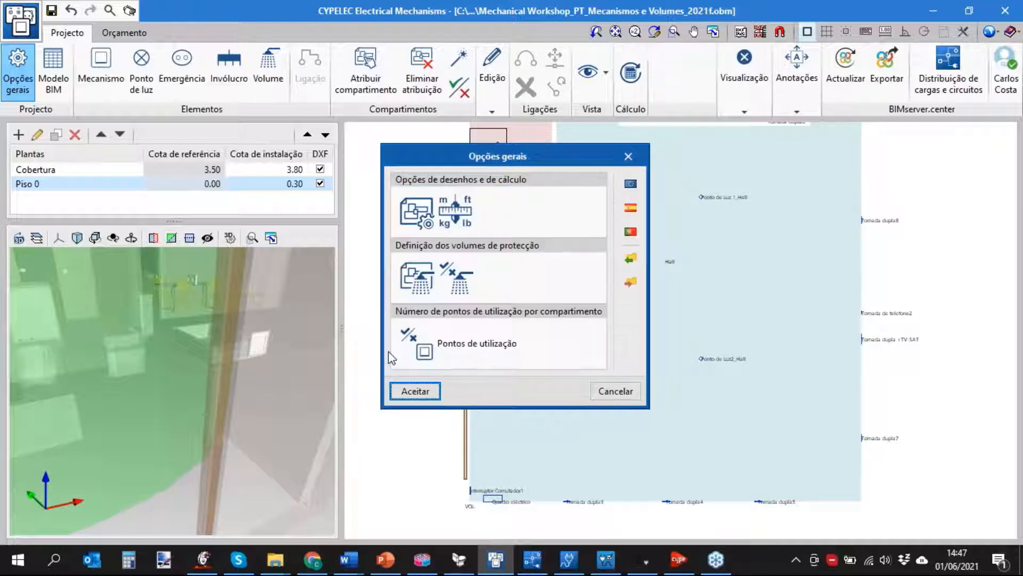
click(421, 391)
scroll(515, 256, up, 1)
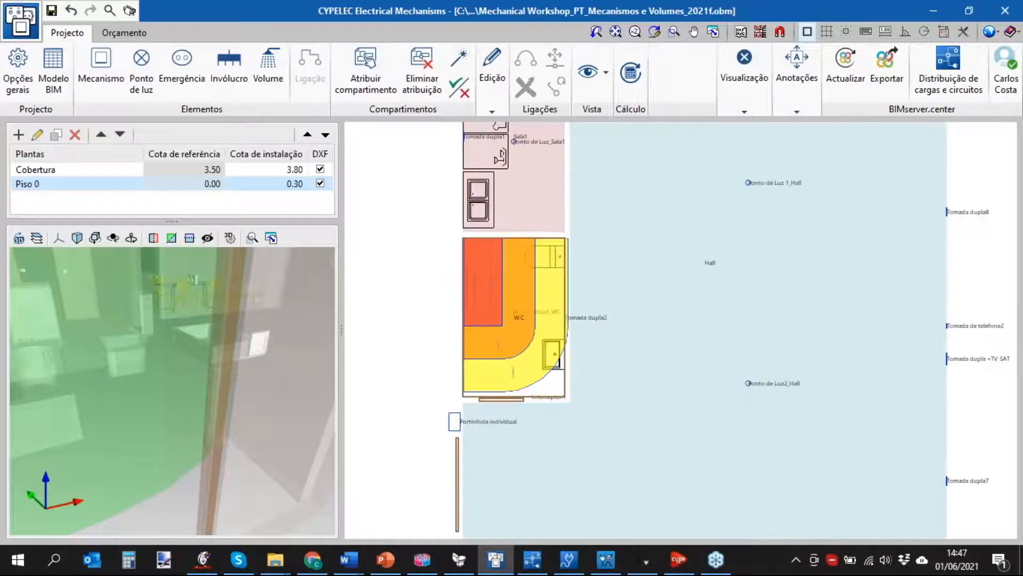
scroll(588, 373, down, 2)
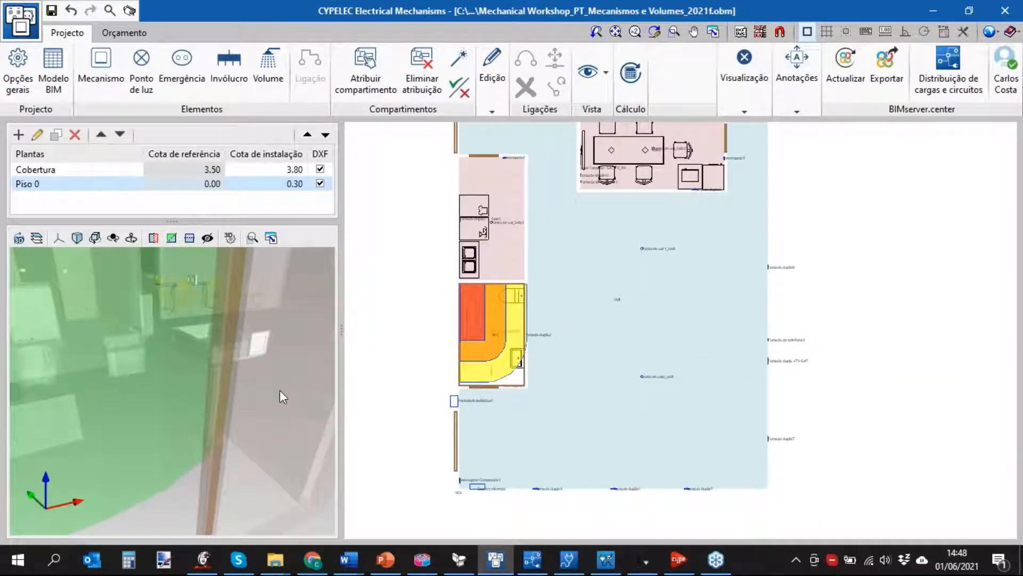
Set the installation level (Cota de instalação) of floor Piso 0 to 1.00
mouse_move(280, 391)
middle_down()
mouse_move(227, 386)
mouse_move(264, 406)
mouse_move(244, 407)
middle_up()
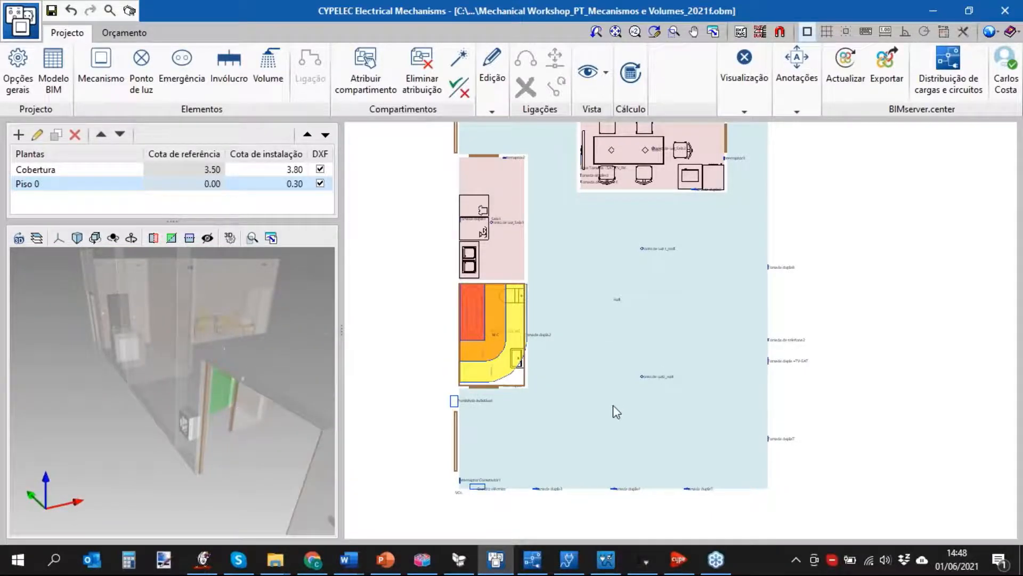
middle_drag(560, 417, 580, 354)
scroll(570, 455, up, 2)
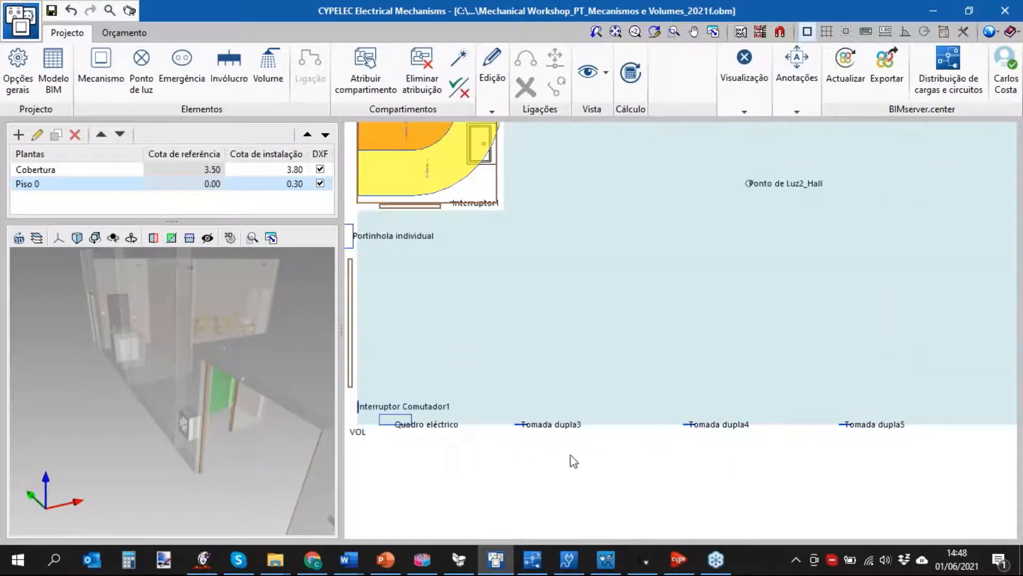
middle_drag(578, 465, 646, 487)
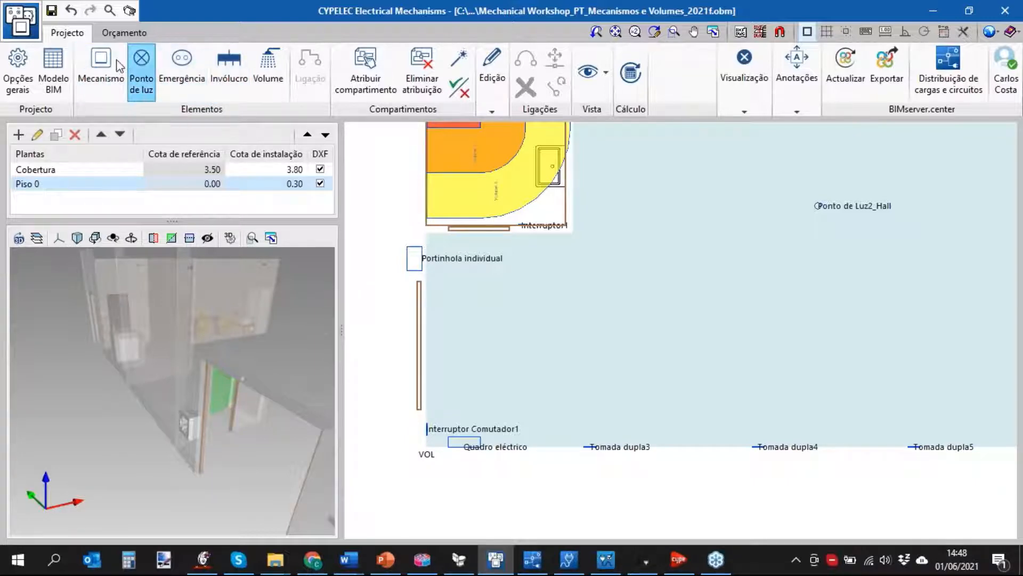
click(101, 67)
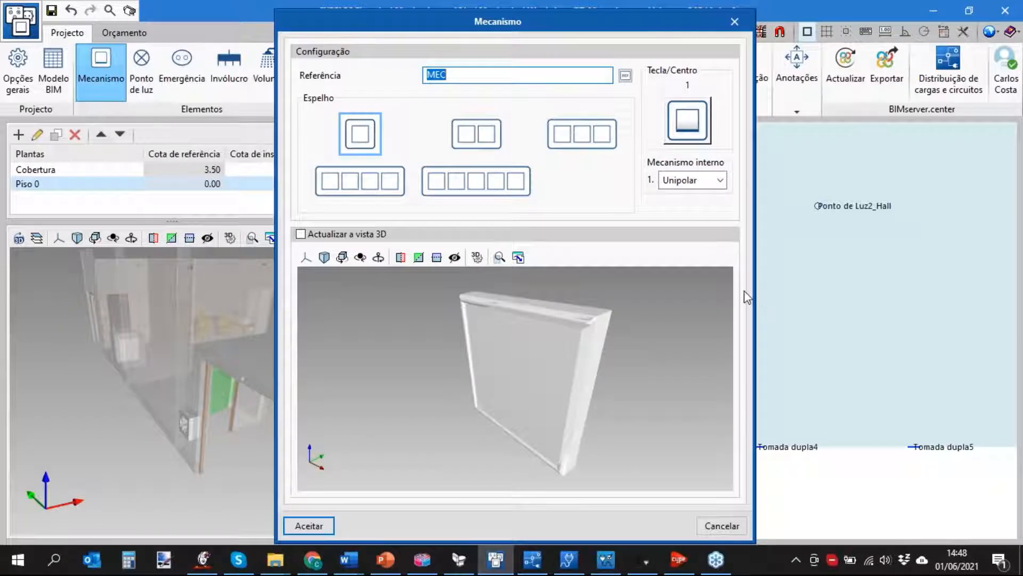
click(722, 526)
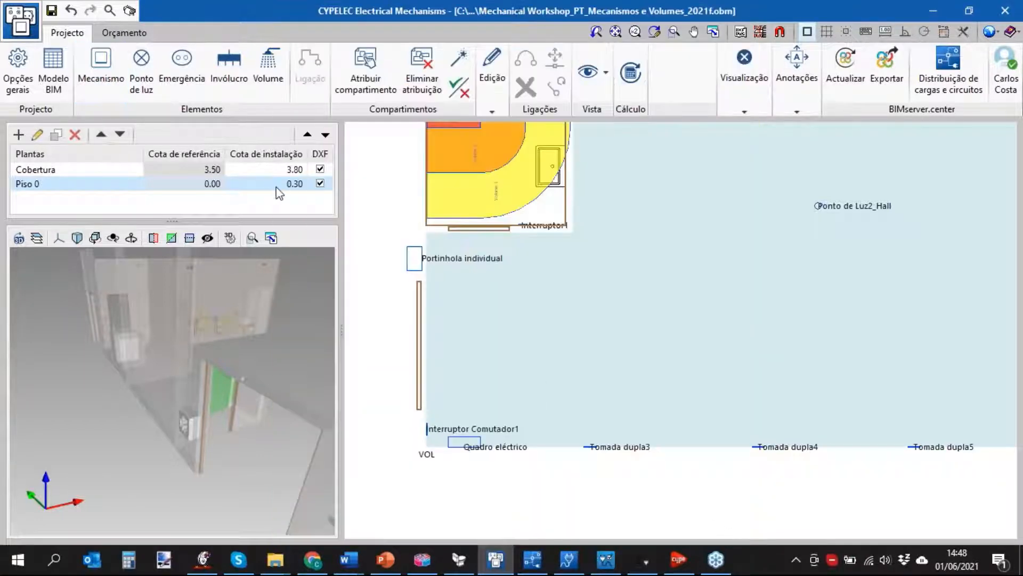
click(299, 184)
text(1)
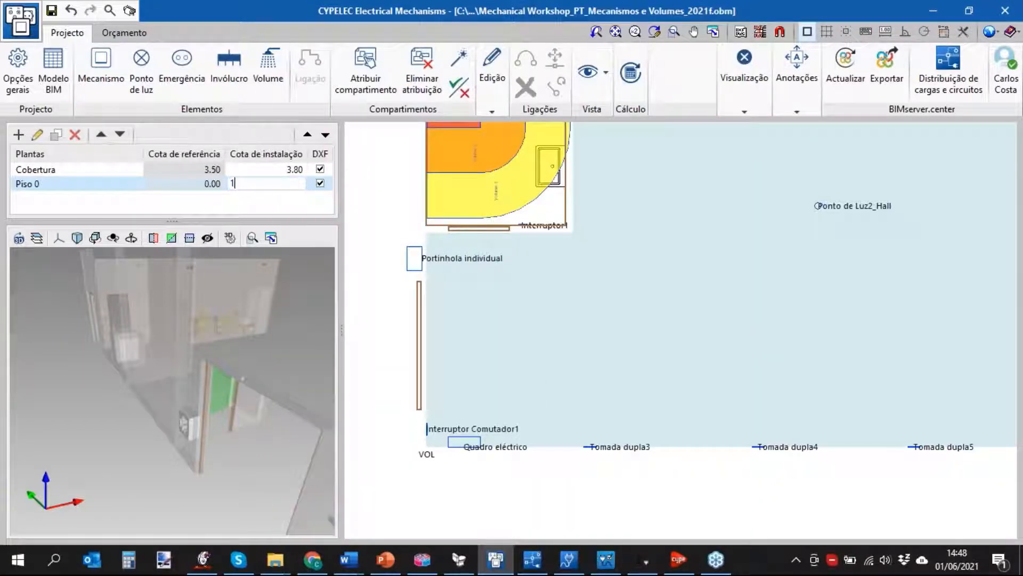
Look over the available types of mechanisms, light points and enclosures without placing any of them
click(100, 60)
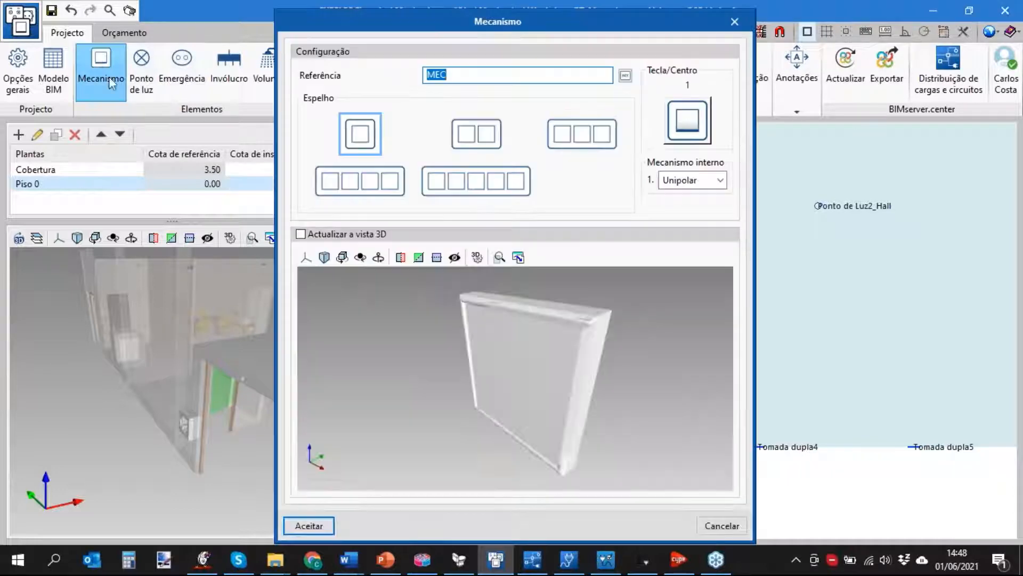
click(475, 141)
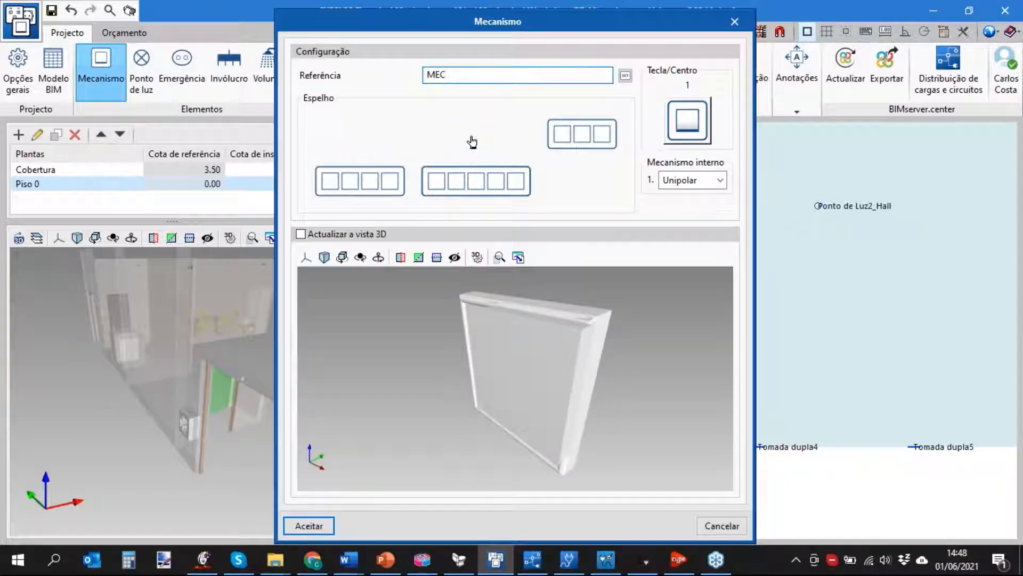
click(595, 137)
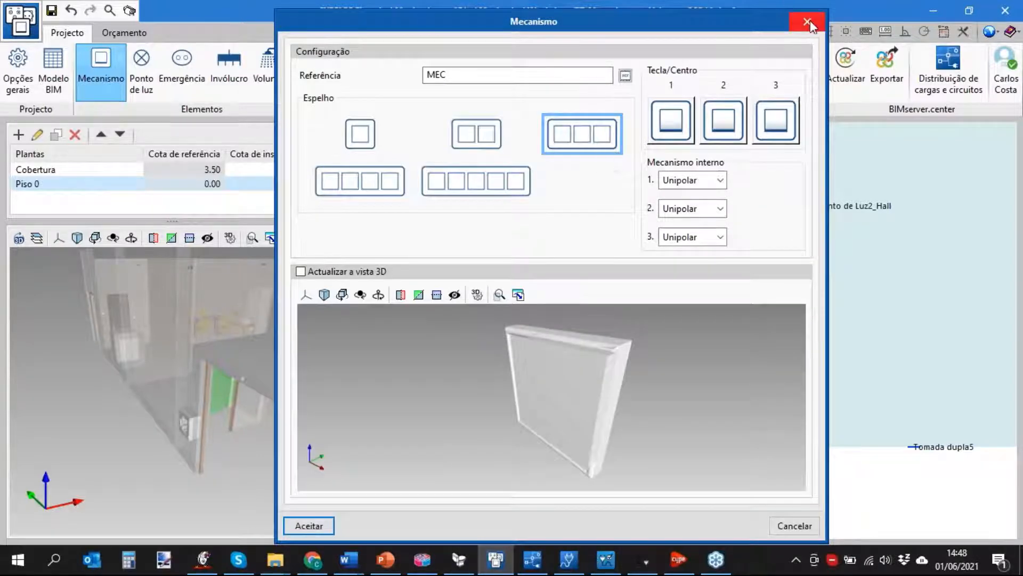
click(807, 21)
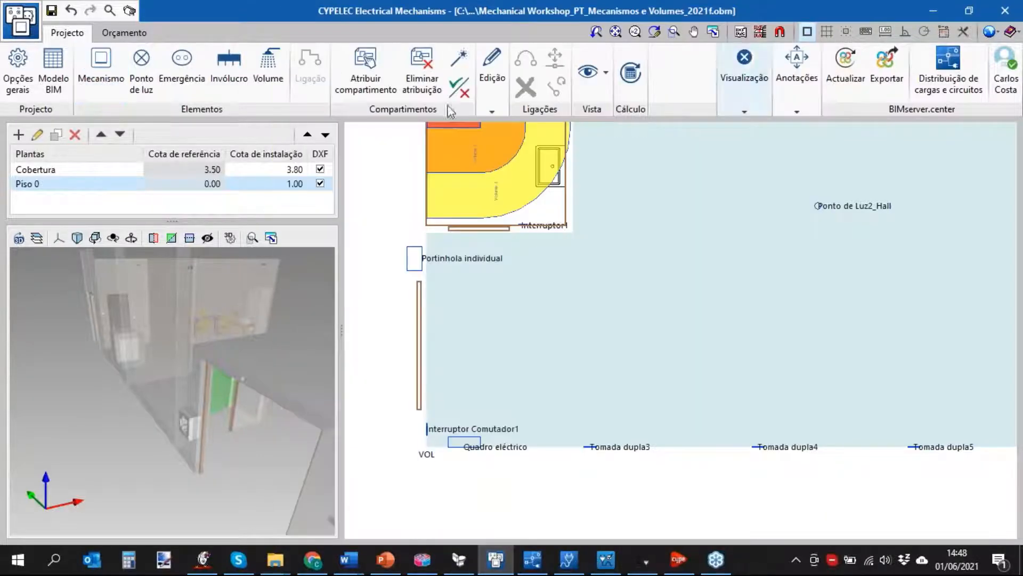
click(143, 82)
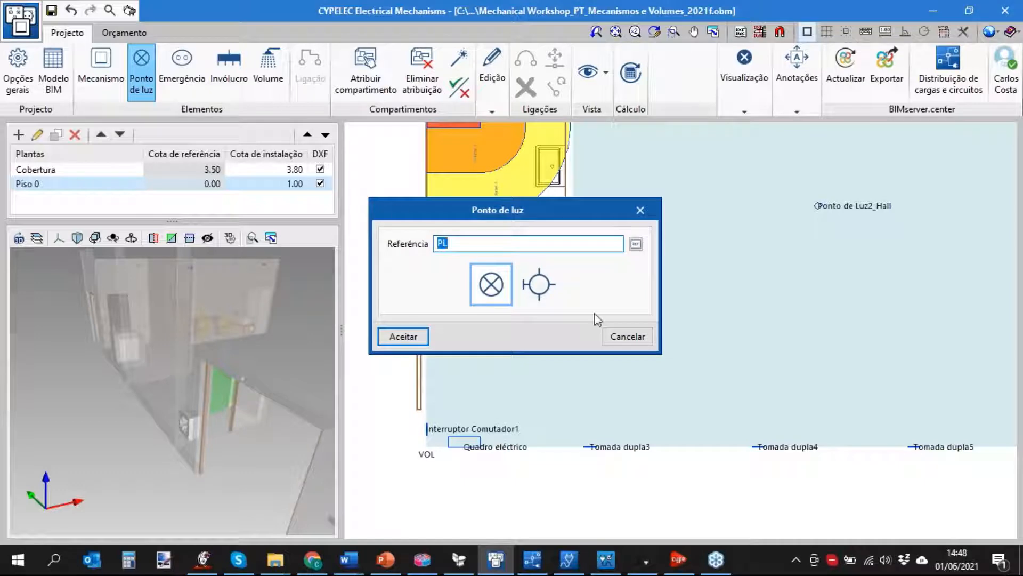
click(627, 336)
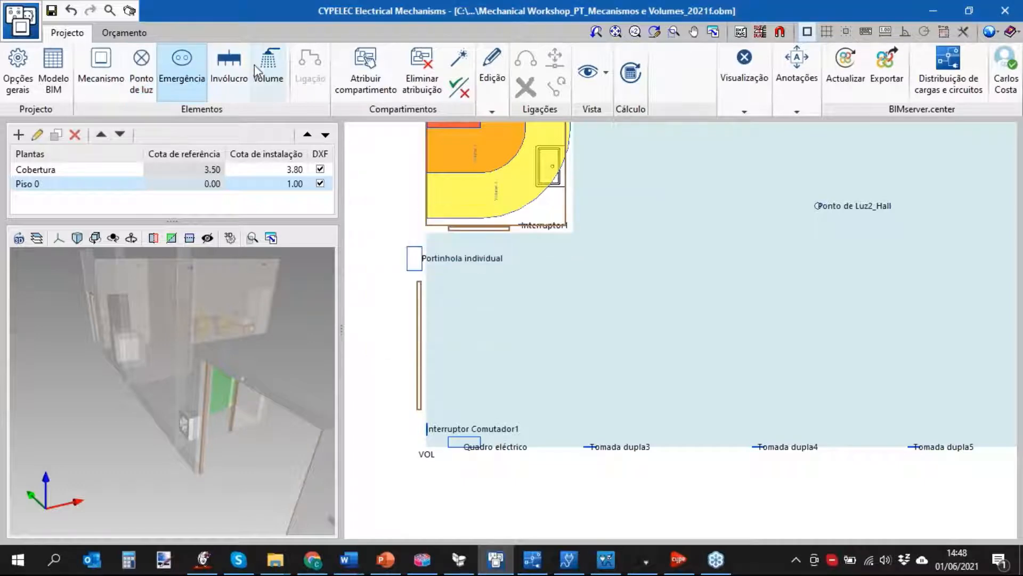
click(229, 78)
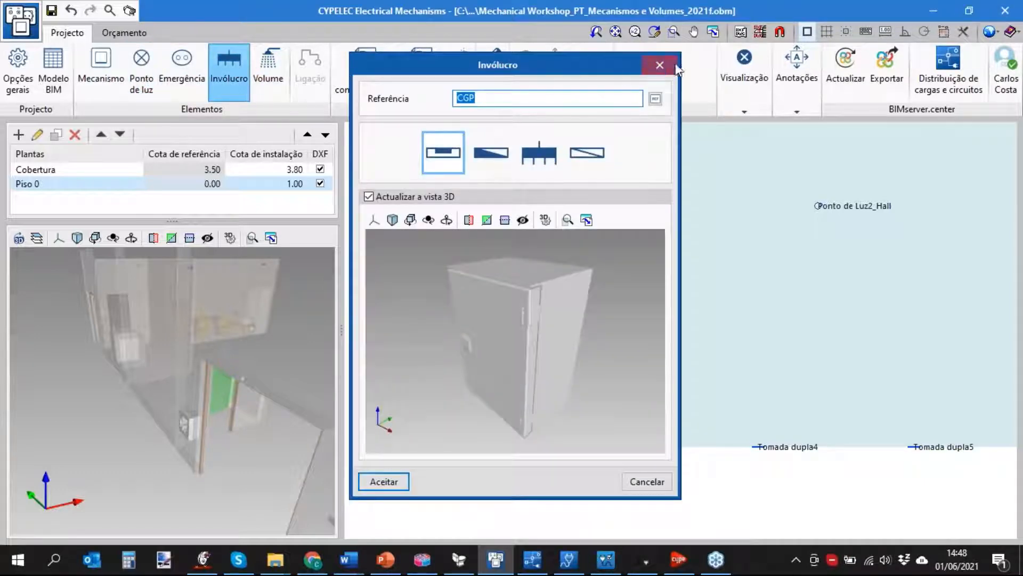
click(673, 65)
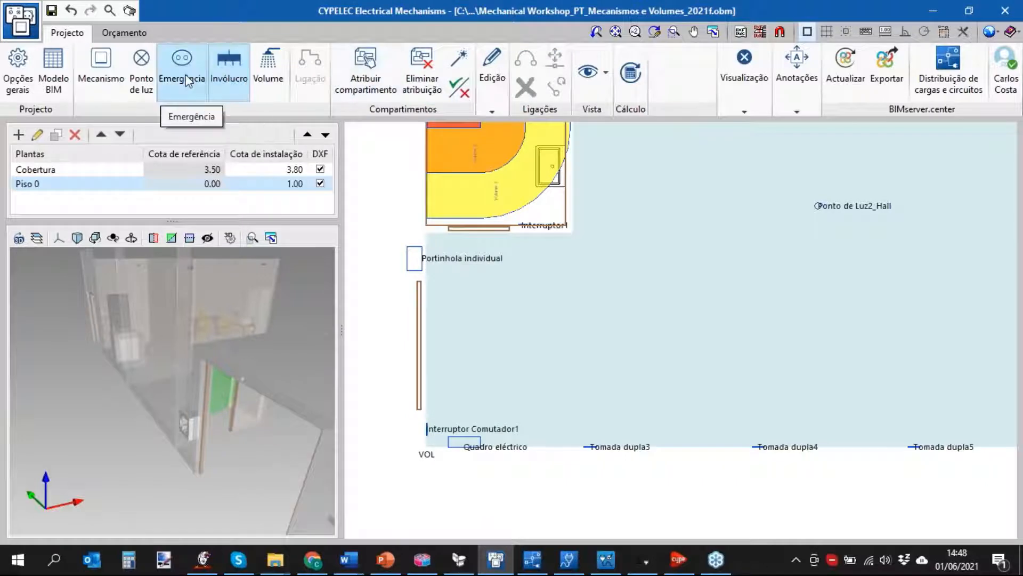
Configure a new mechanism with a two-gang plate and a power socket in both positions 1 and 2
click(101, 63)
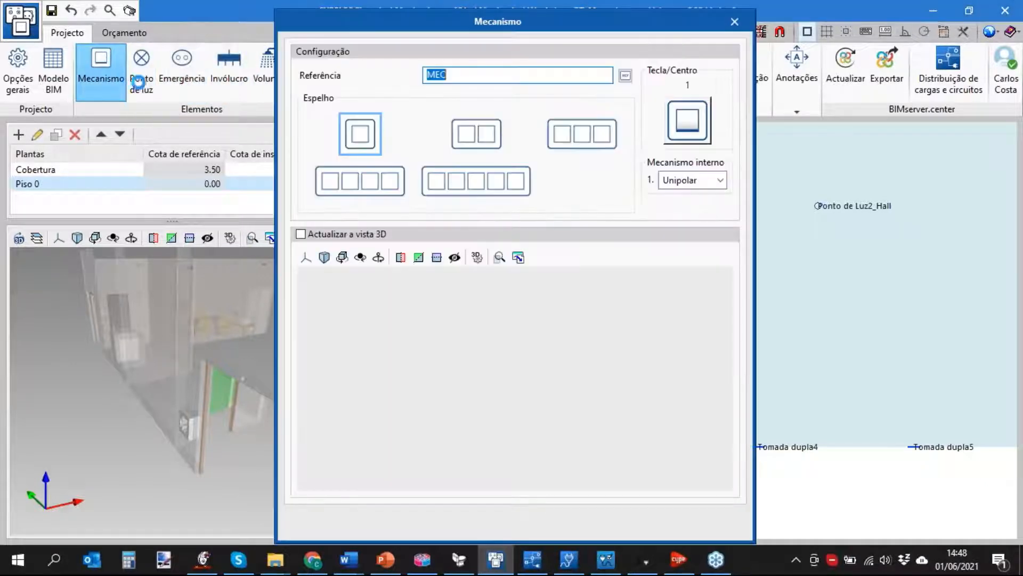
click(485, 137)
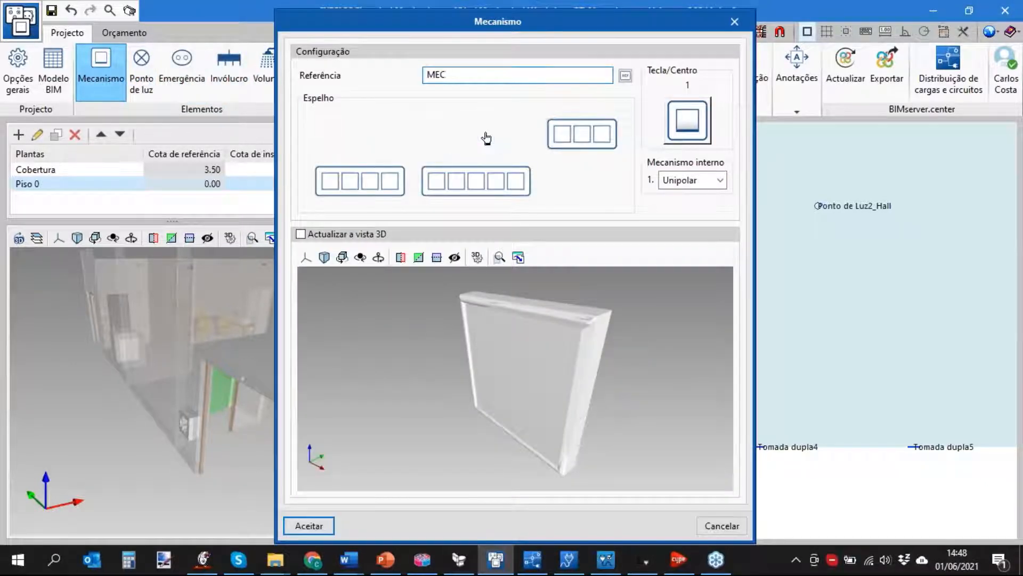
click(671, 132)
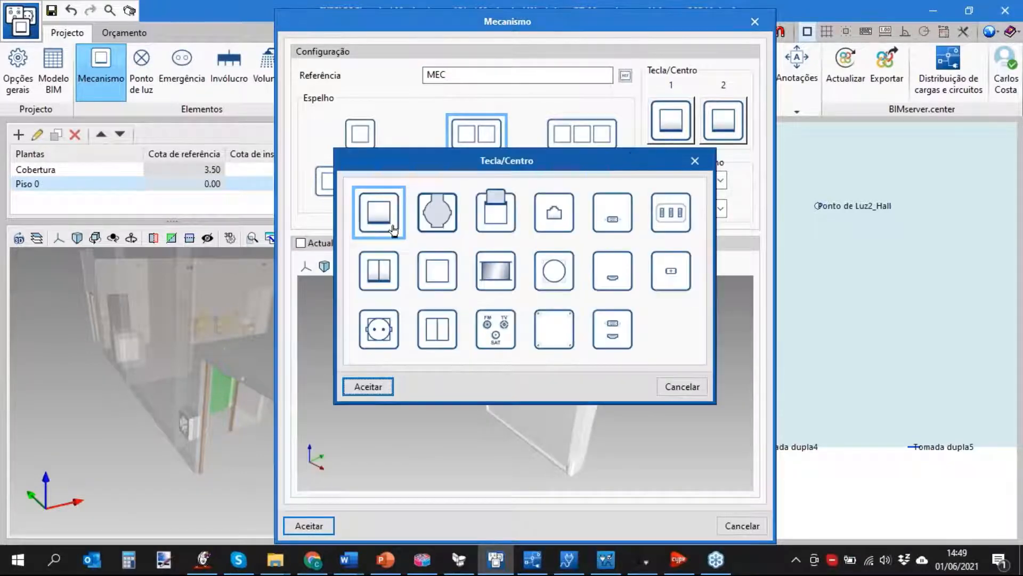
click(381, 328)
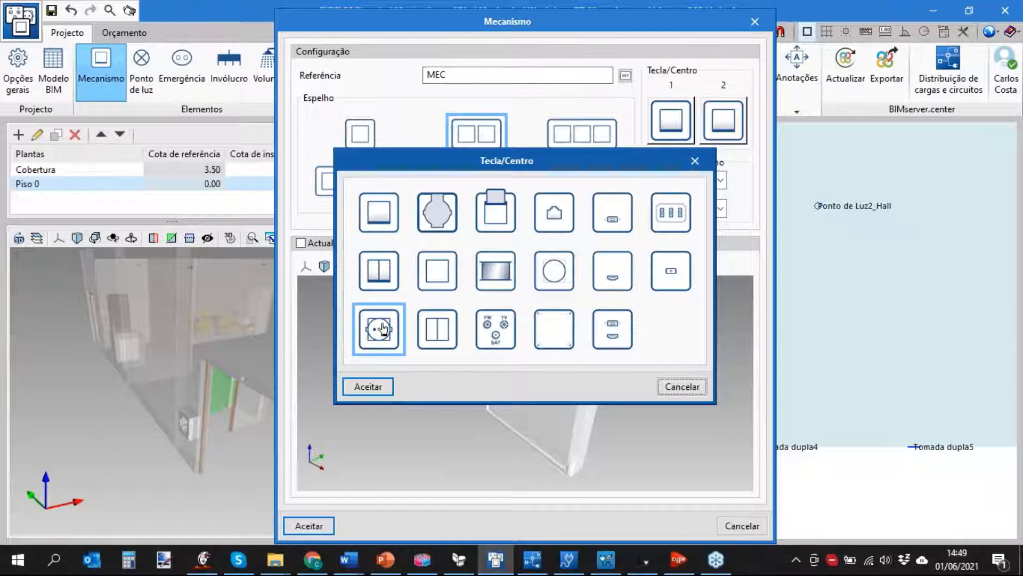
click(376, 386)
click(739, 121)
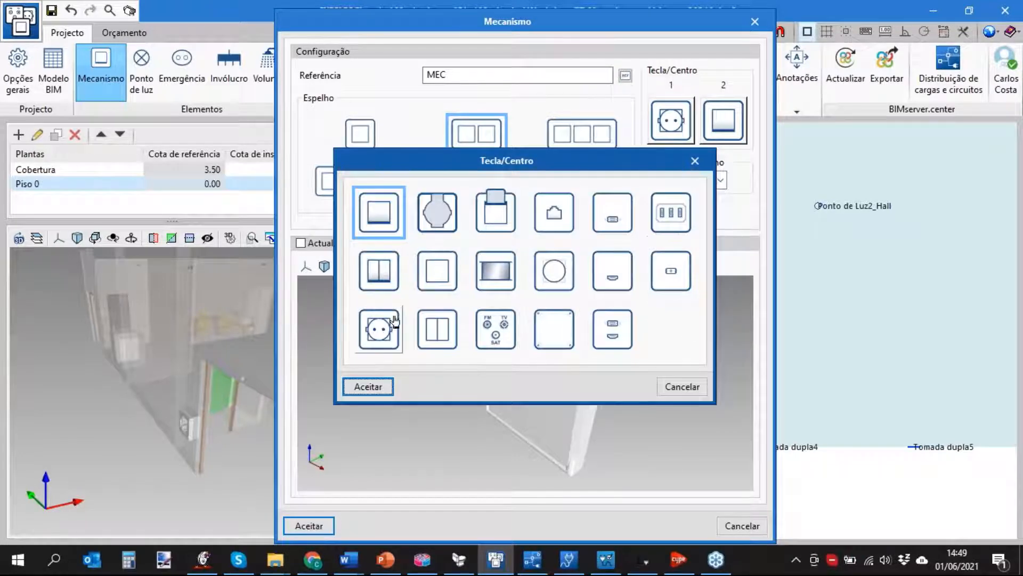
click(379, 328)
click(376, 387)
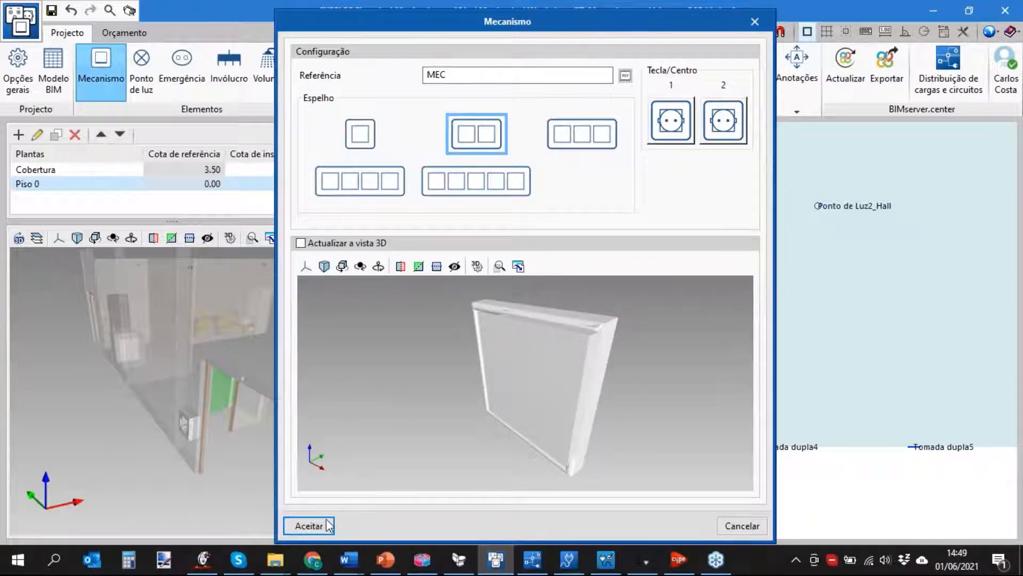
Place the double socket at the hall's entrance door, between Portinhola individual and Interruptor Comutador1, and examine it in 3D
drag(639, 369, 557, 374)
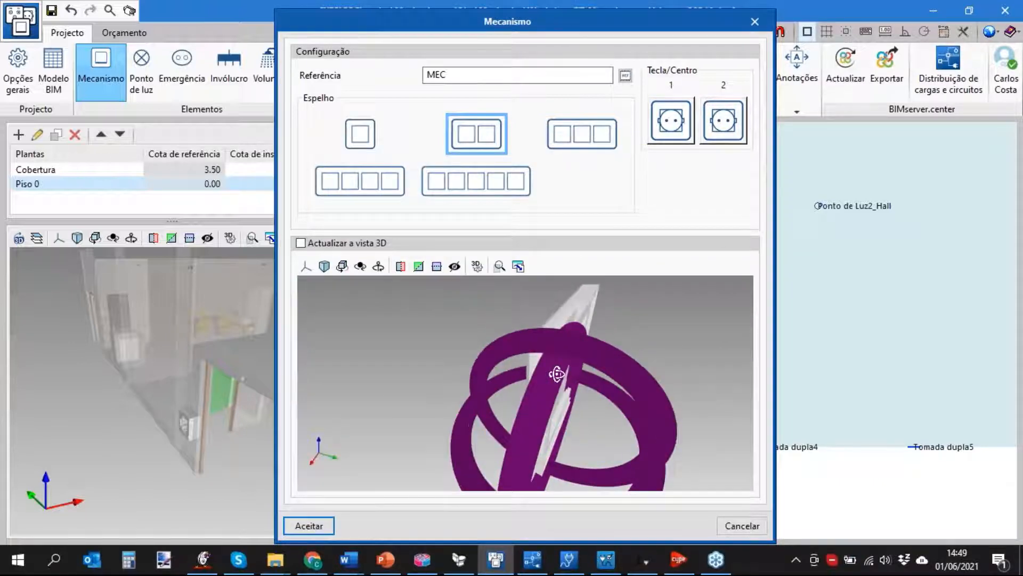
click(308, 527)
scroll(436, 366, up, 1)
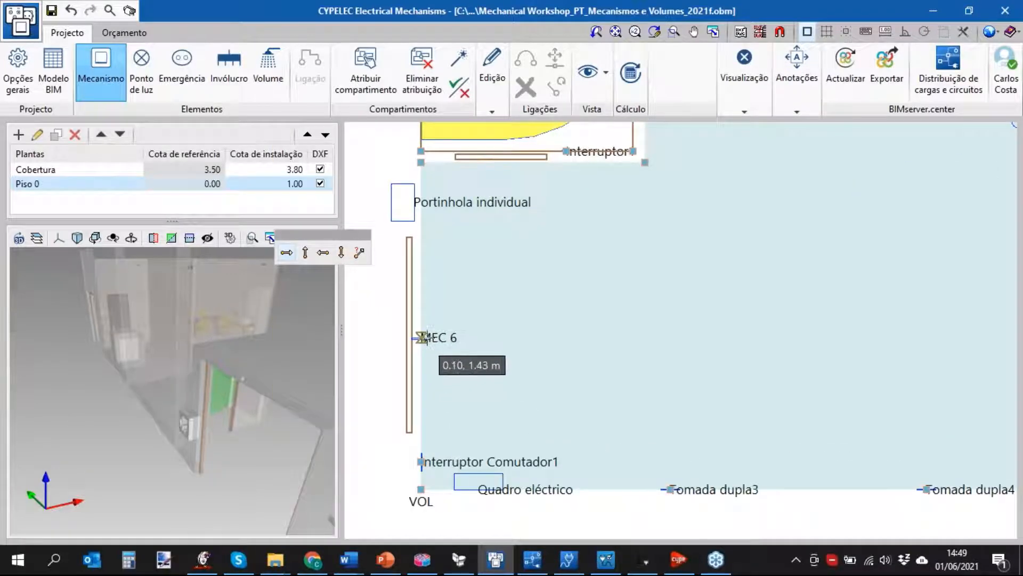
click(421, 326)
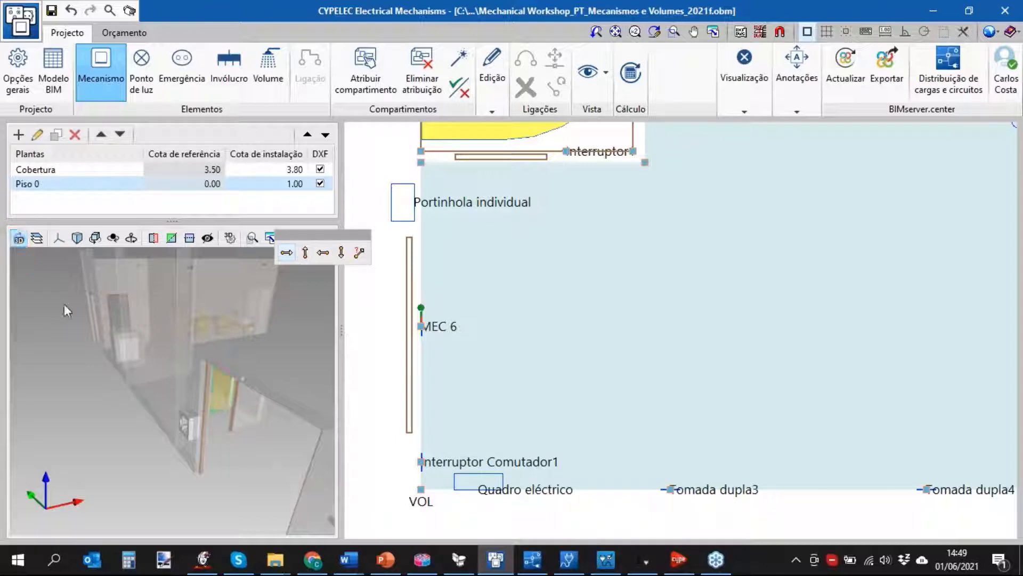
drag(227, 448, 277, 459)
scroll(279, 453, up, 3)
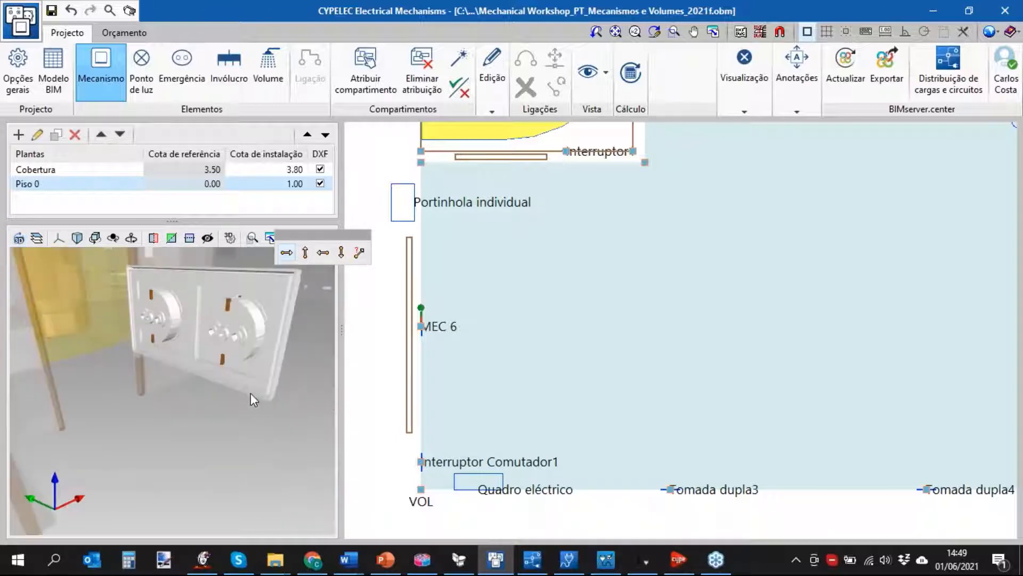
drag(250, 392, 125, 388)
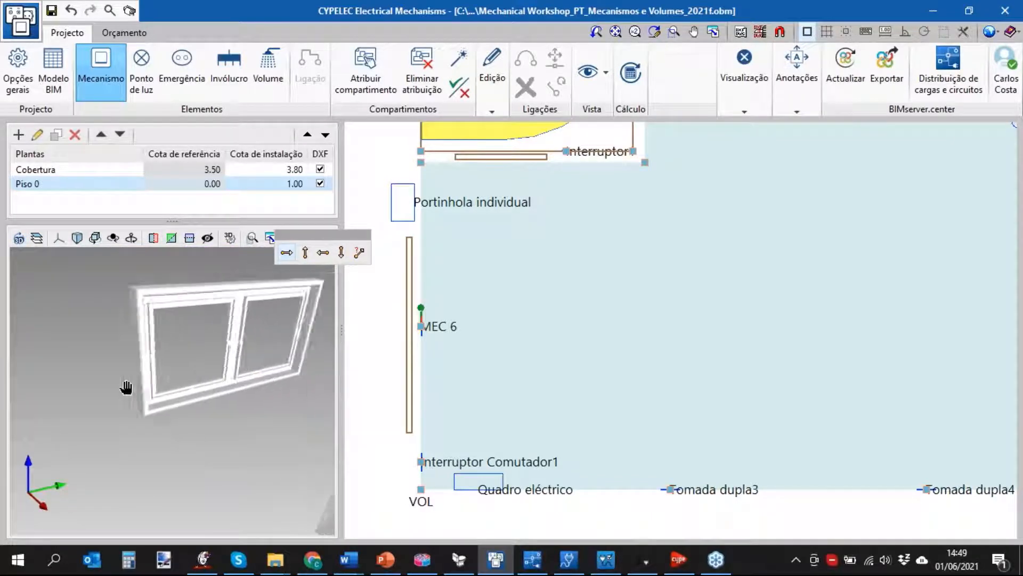
scroll(126, 387, down, 5)
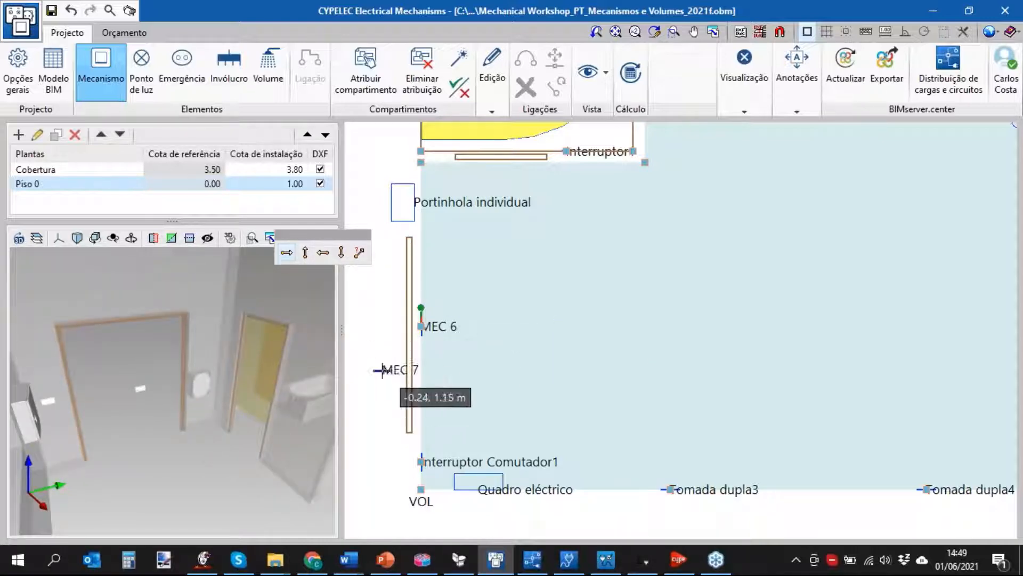
Switch the plan to the view that shows the mechanism symbols with their connections
scroll(666, 321, down, 2)
middle_drag(665, 322, 647, 352)
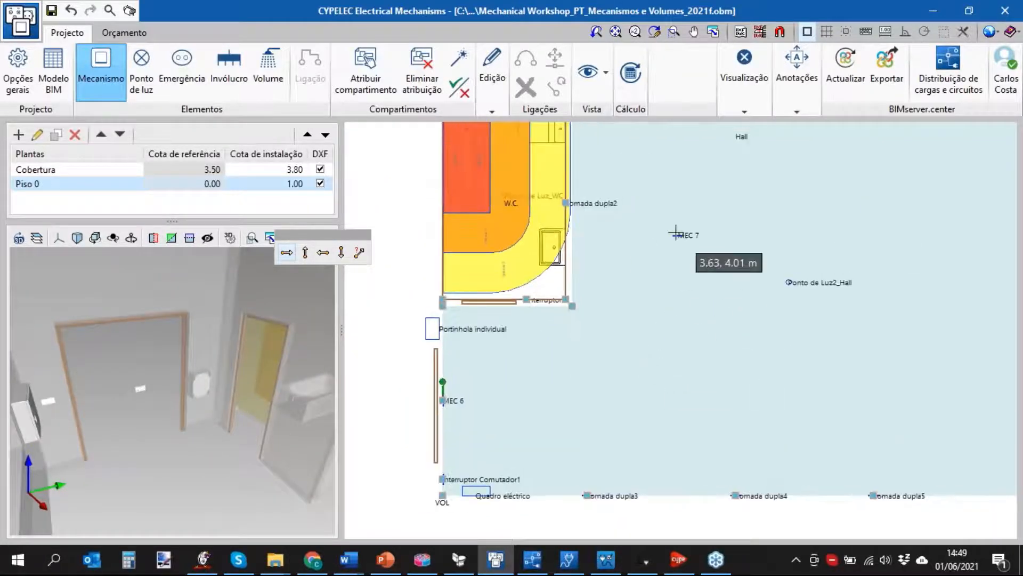
click(589, 72)
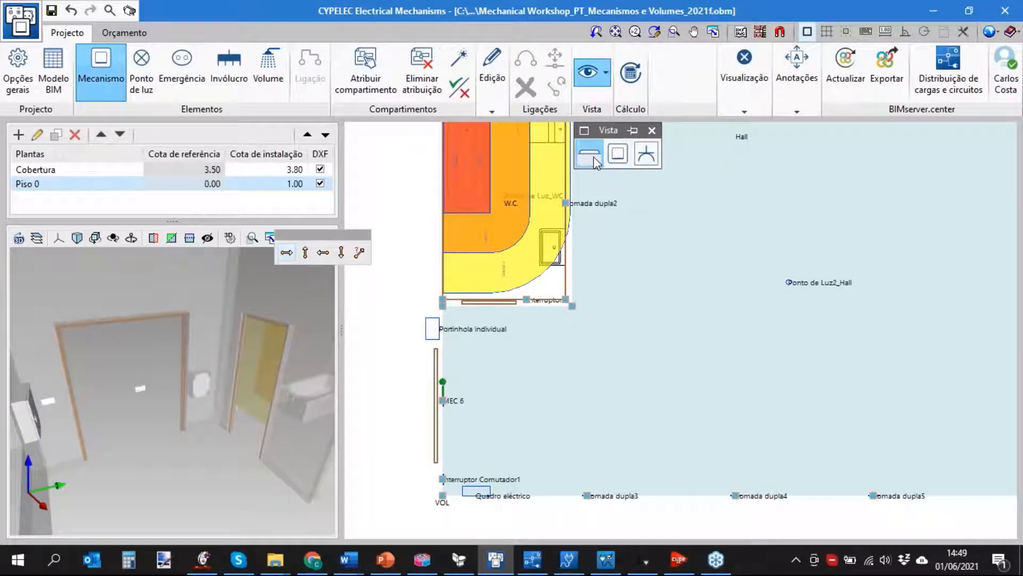
click(618, 153)
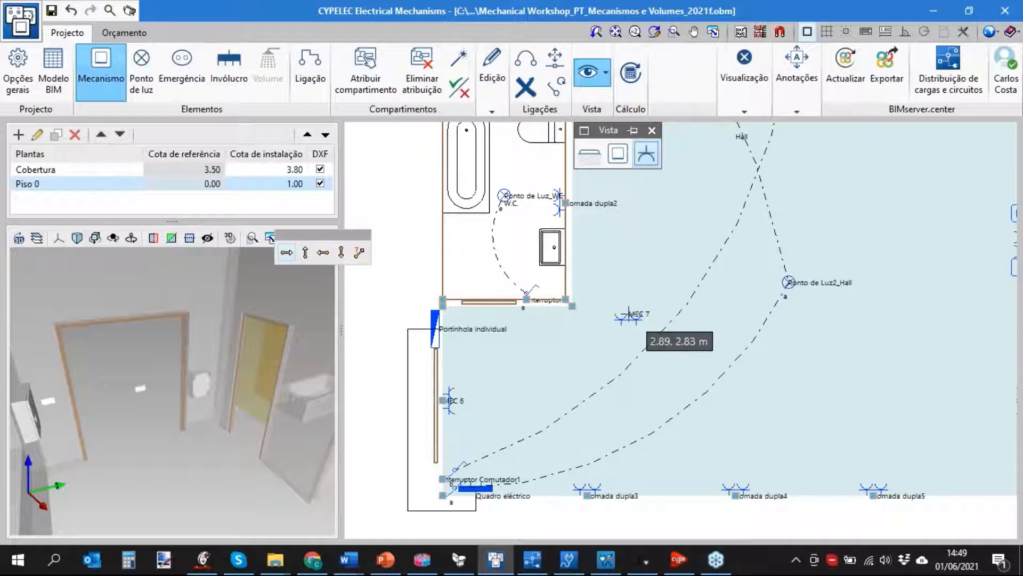
Move the double socket at the entrance door to an absolute height (Cota absoluta) of 2 m and check it in 3D
click(499, 95)
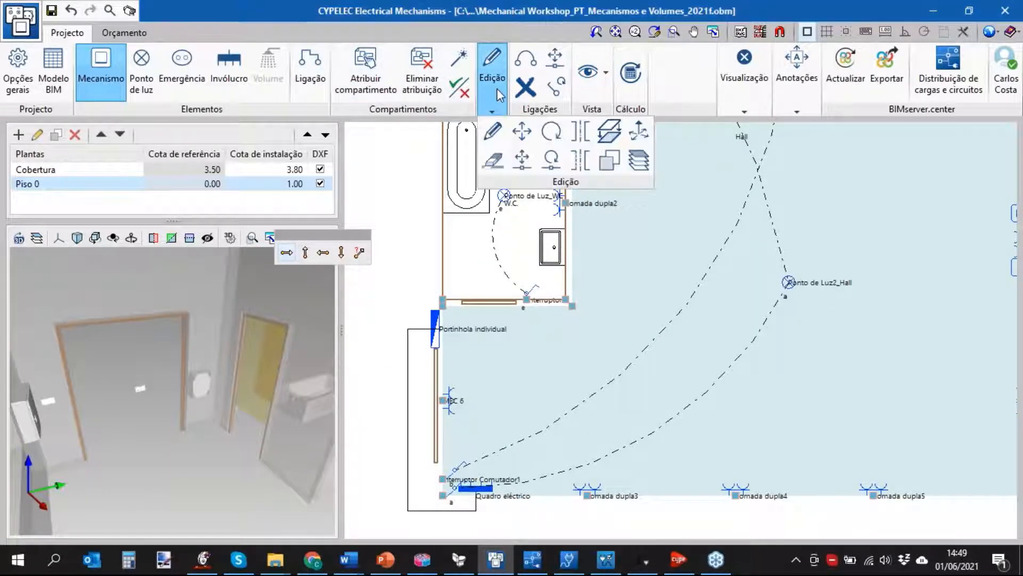
click(639, 131)
right_click(493, 388)
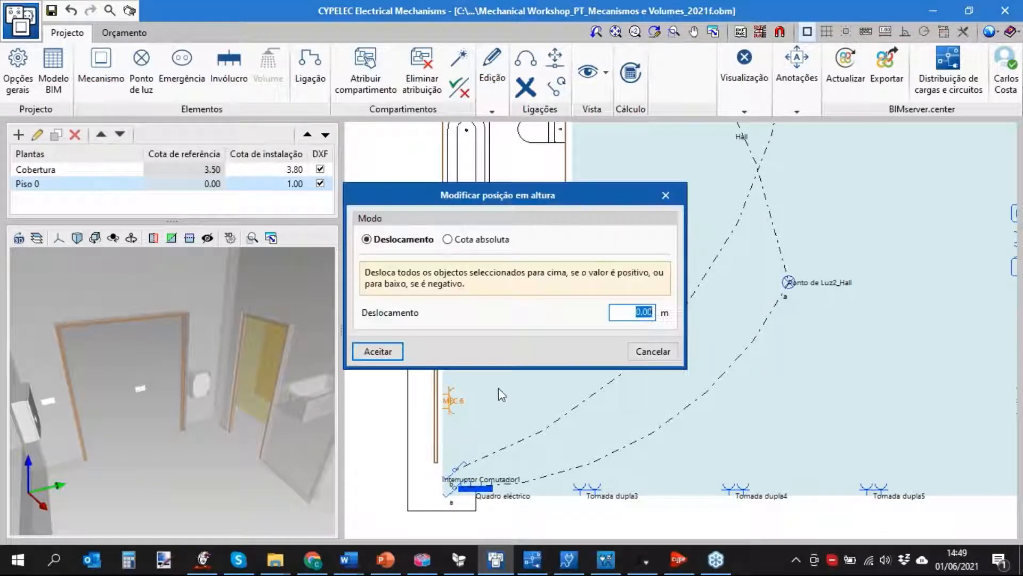
click(502, 240)
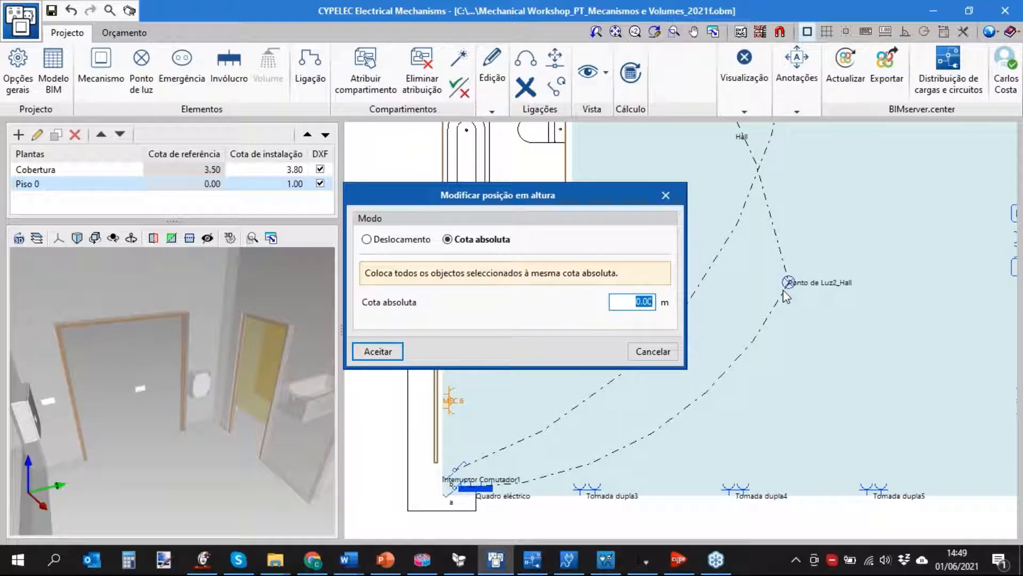
text(2)
click(376, 350)
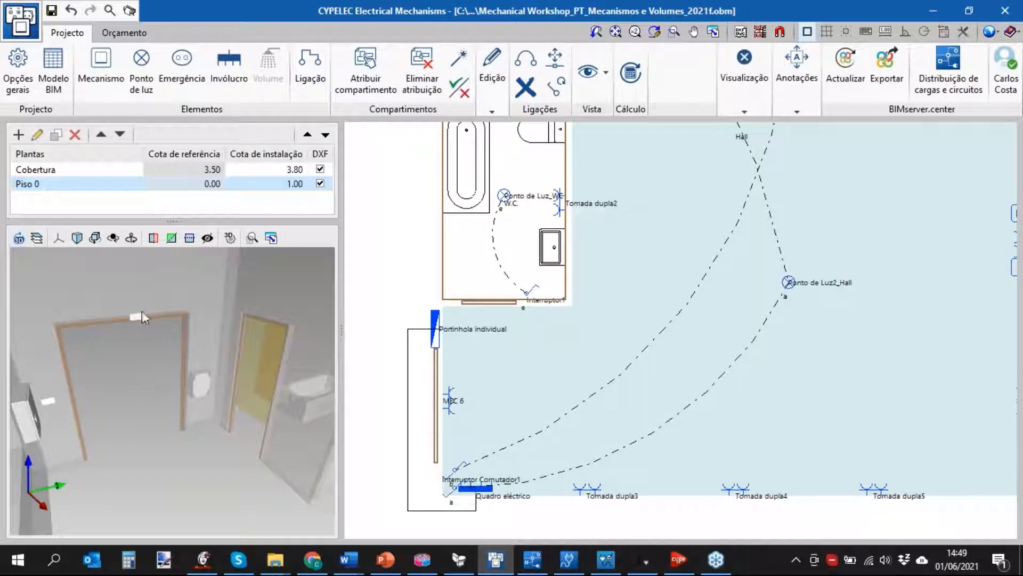
scroll(139, 314, up, 2)
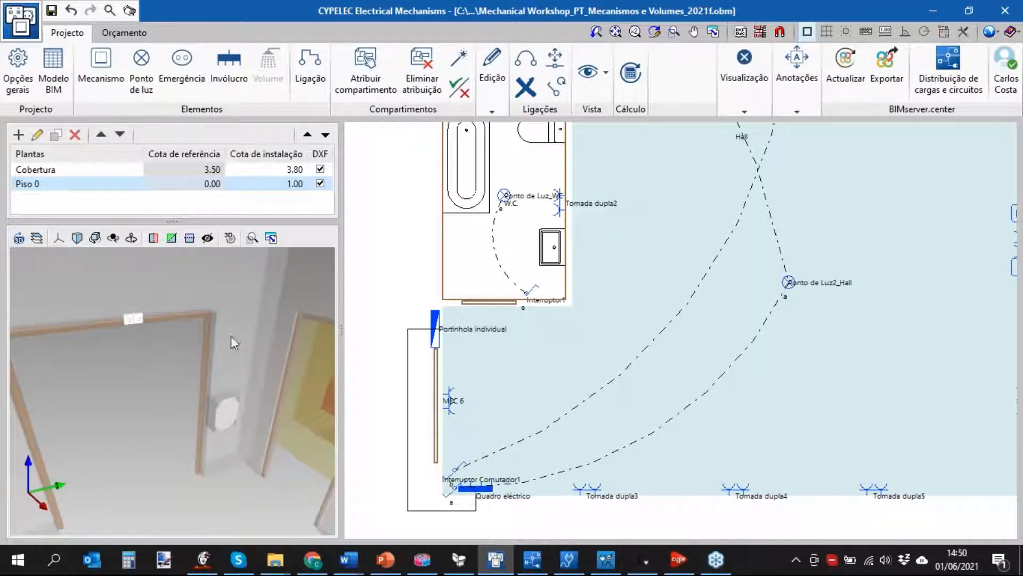
Delete the double socket above the hall's entrance door from the Piso 0 plan
click(492, 72)
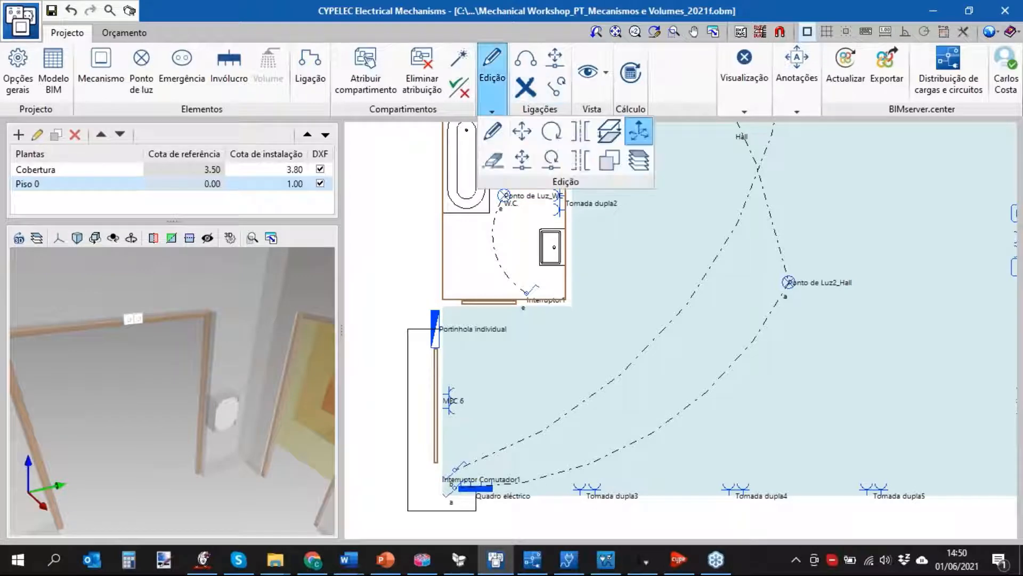
click(494, 160)
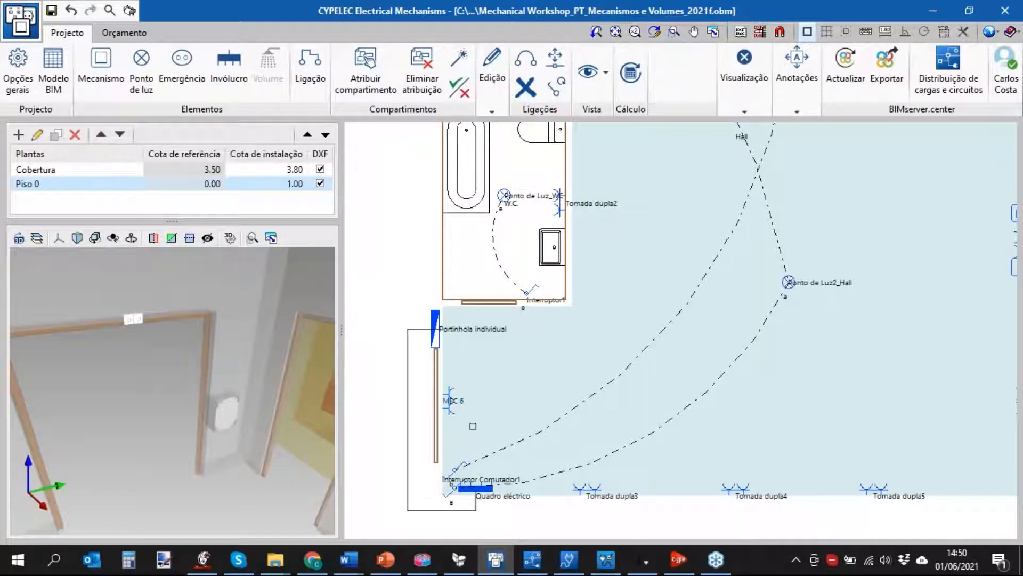
scroll(493, 401, down, 3)
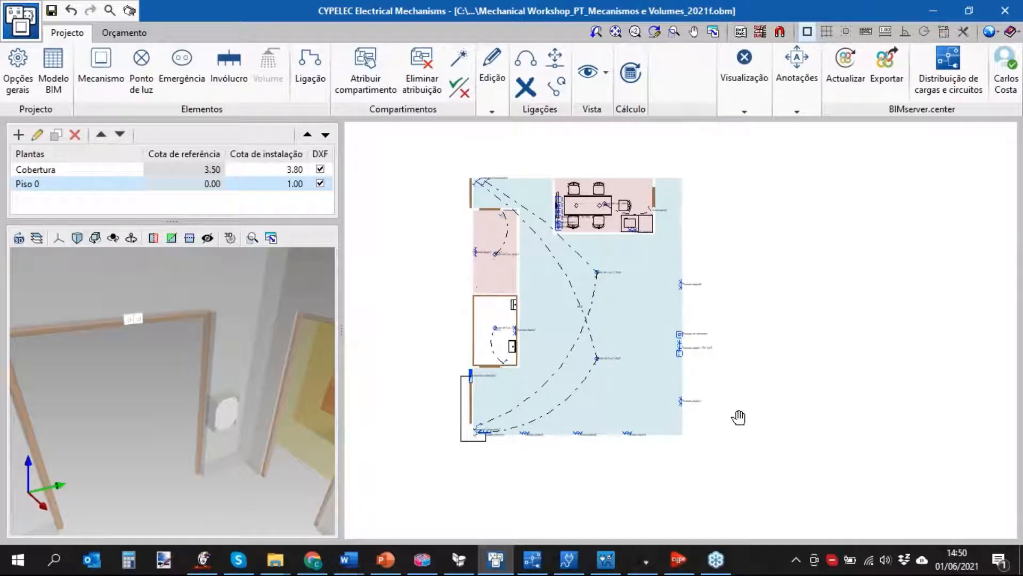
scroll(739, 416, up, 2)
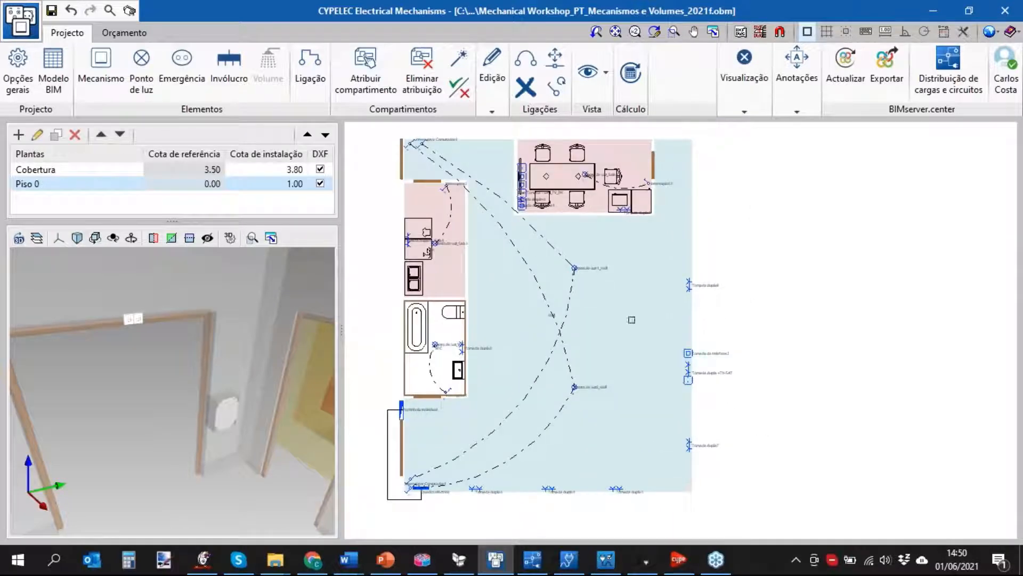
scroll(408, 462, up, 2)
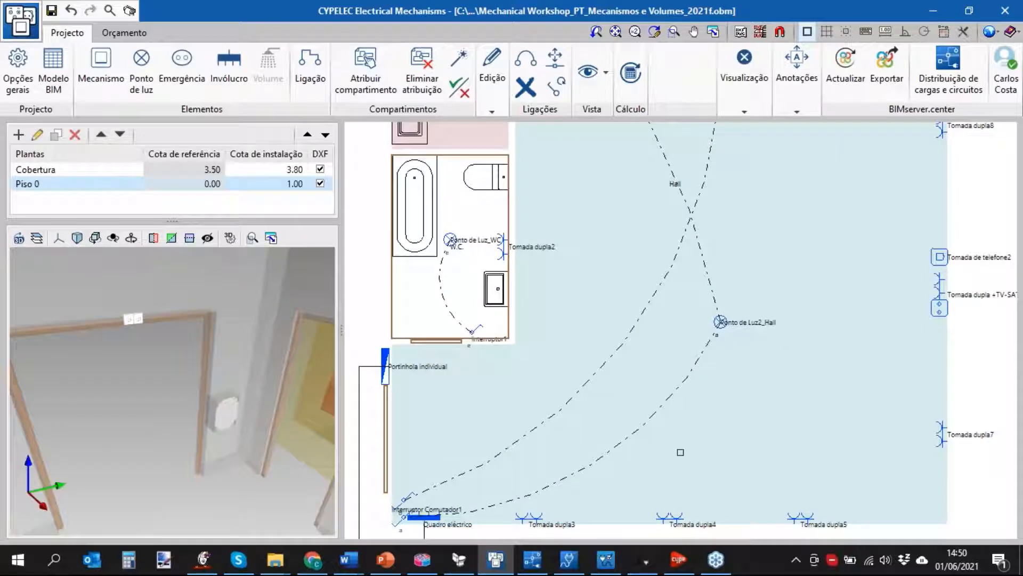
scroll(680, 452, down, 1)
scroll(723, 436, down, 1)
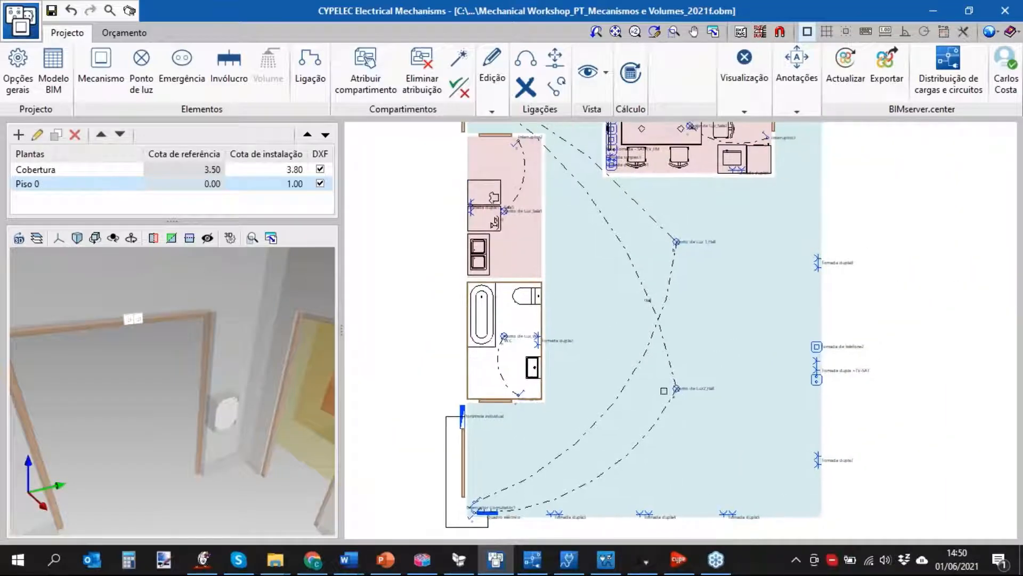
click(503, 80)
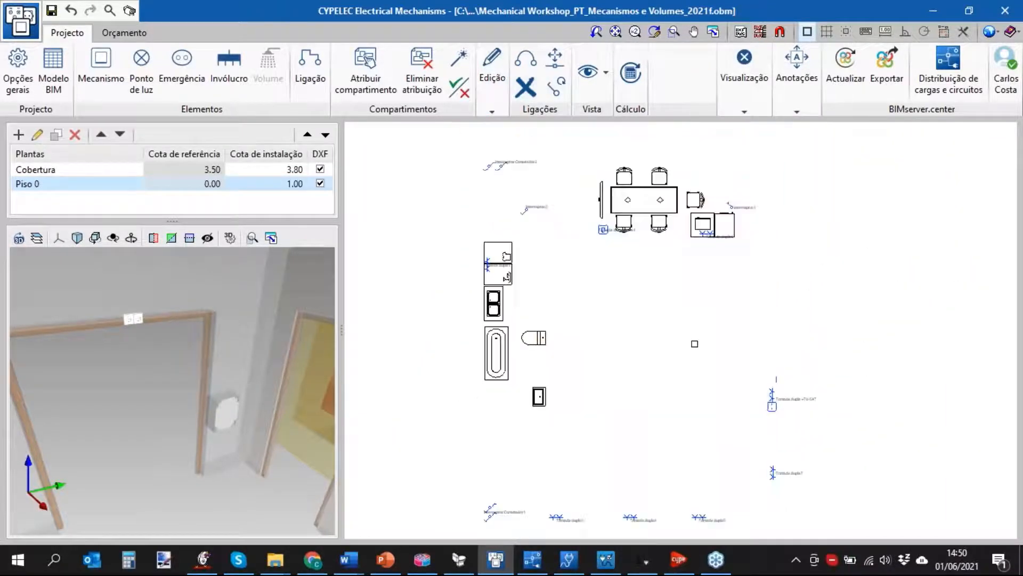
Generate the DWG drawing composition with frame, show all drawings in detail, and examine the Piso 0 plan and symbol legend
click(130, 11)
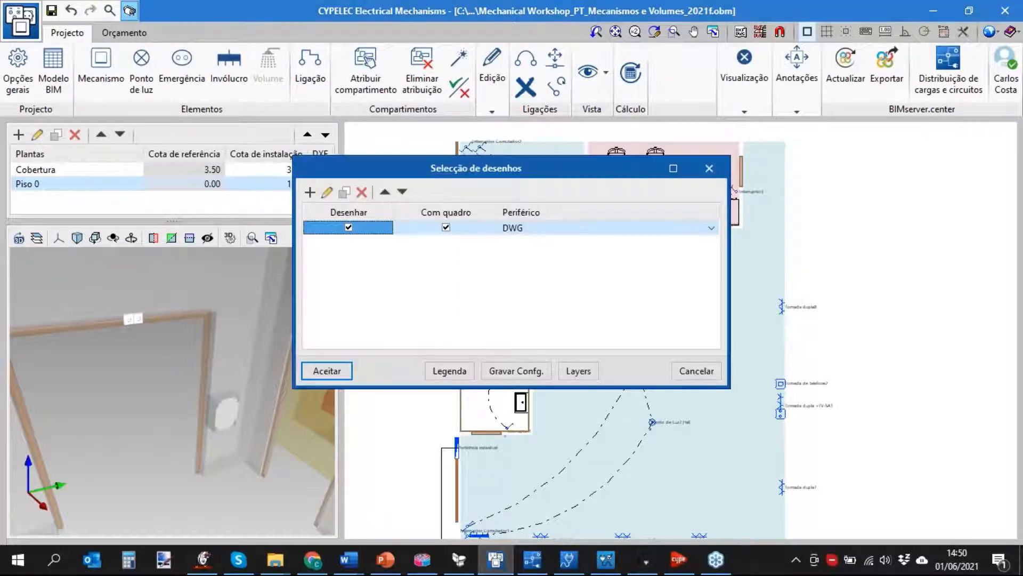
click(338, 369)
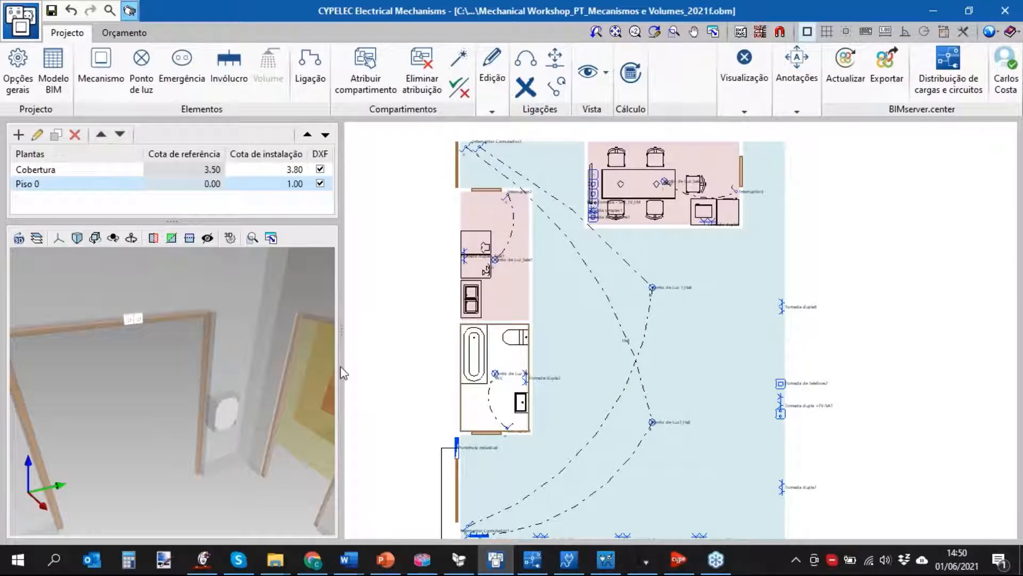
click(719, 325)
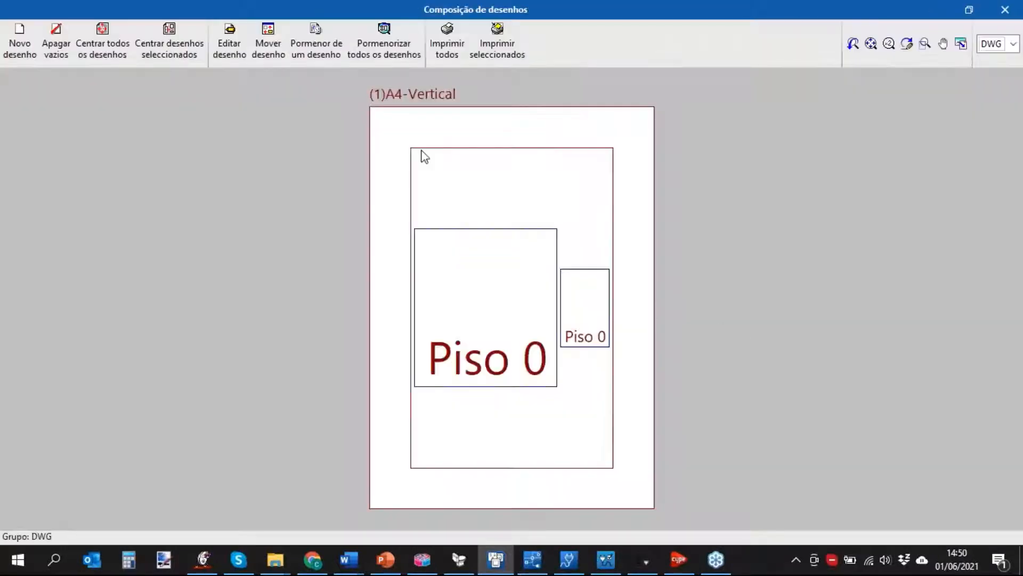
click(384, 40)
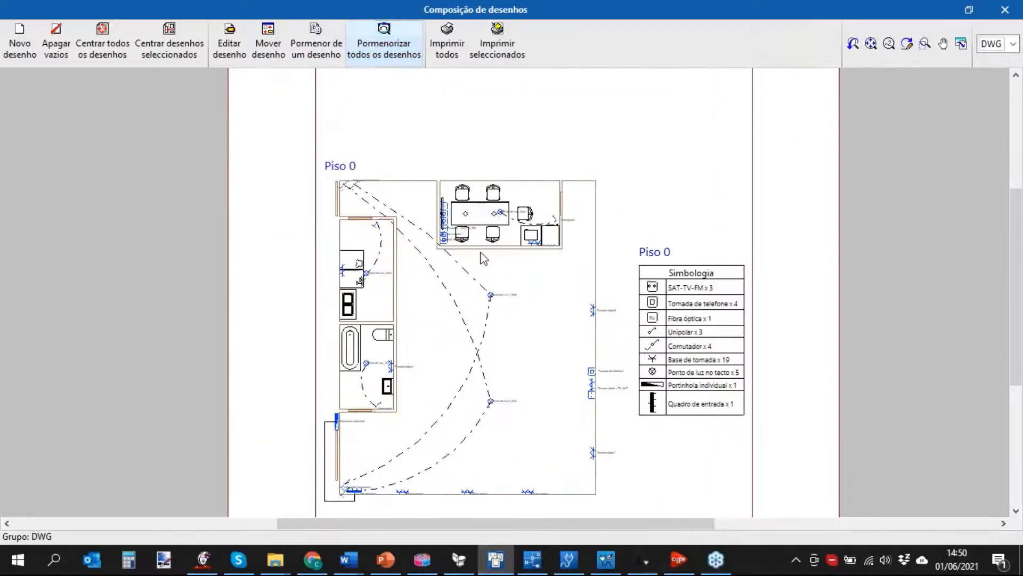
click(497, 47)
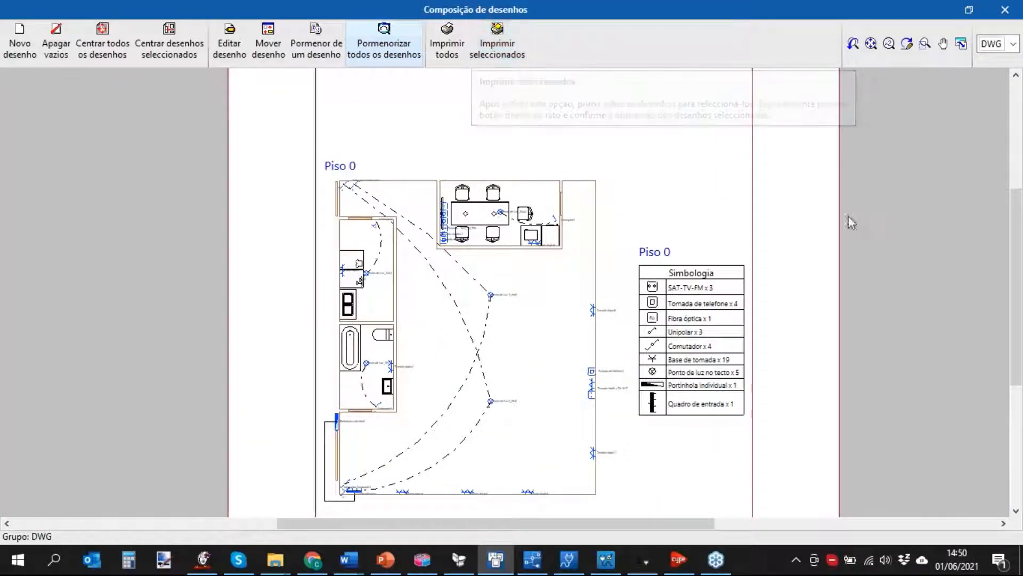
key(Escape)
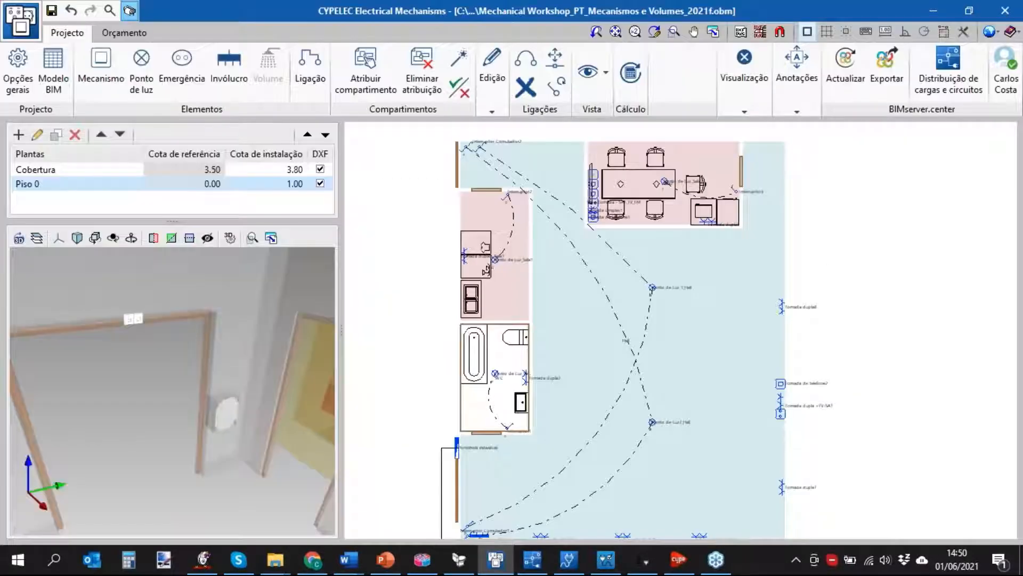
click(696, 371)
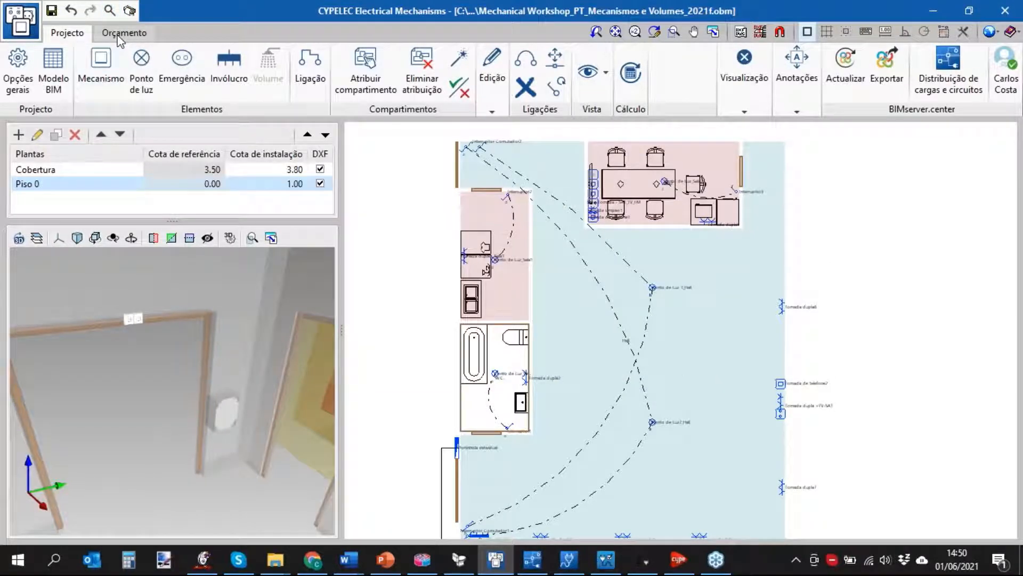
Regenerate the budget's measurements, eliminating the current budget data and leaving out the mapping (Mapeamento) and price bank (Banco de preços)
click(120, 34)
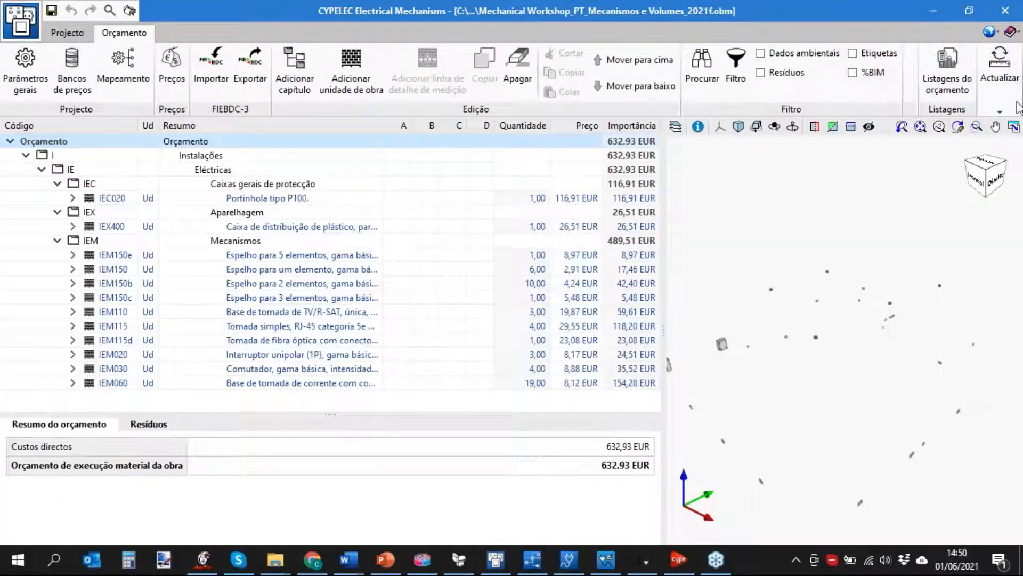
click(1000, 106)
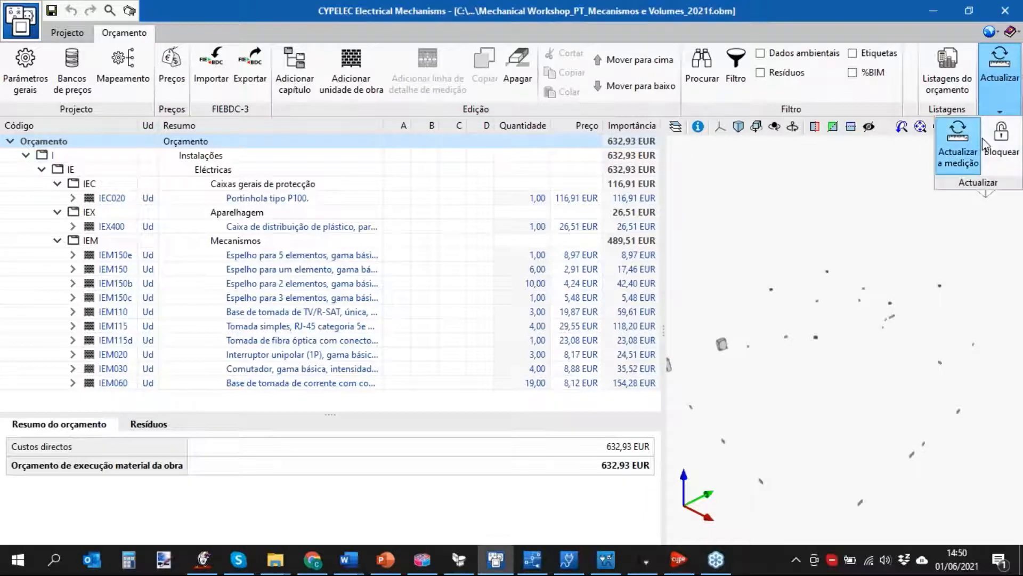
click(960, 145)
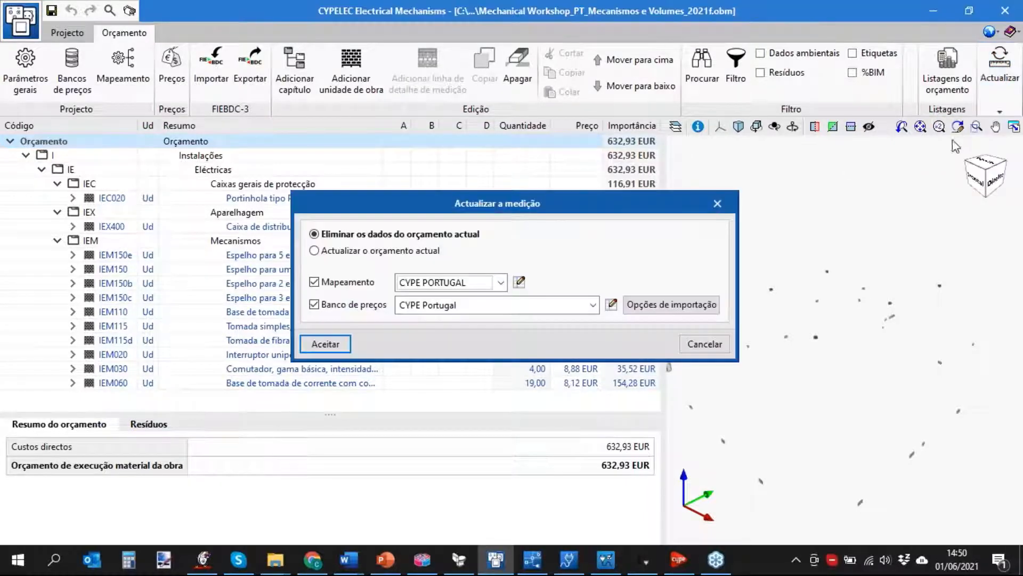
click(348, 282)
click(353, 308)
click(325, 344)
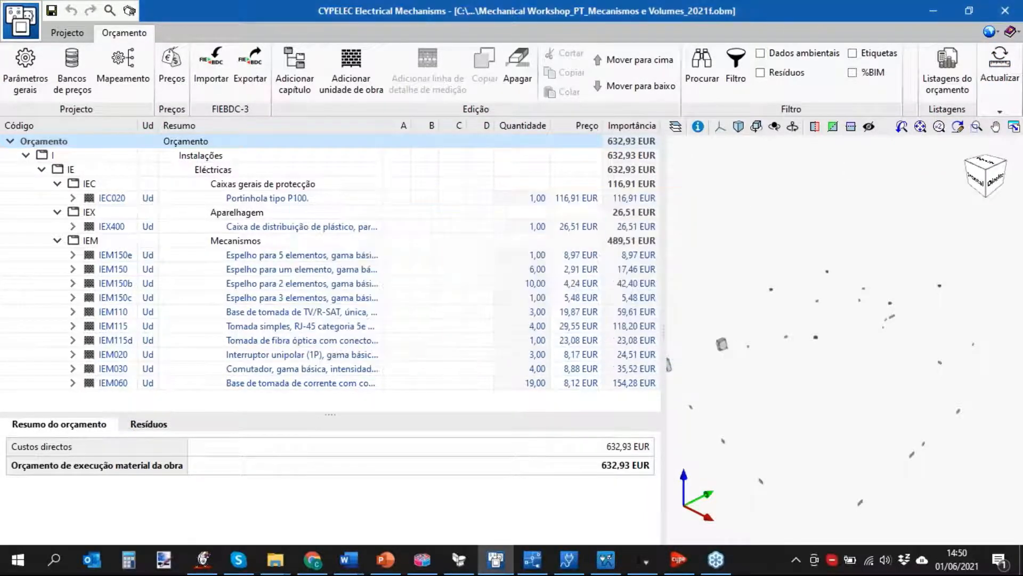
click(516, 316)
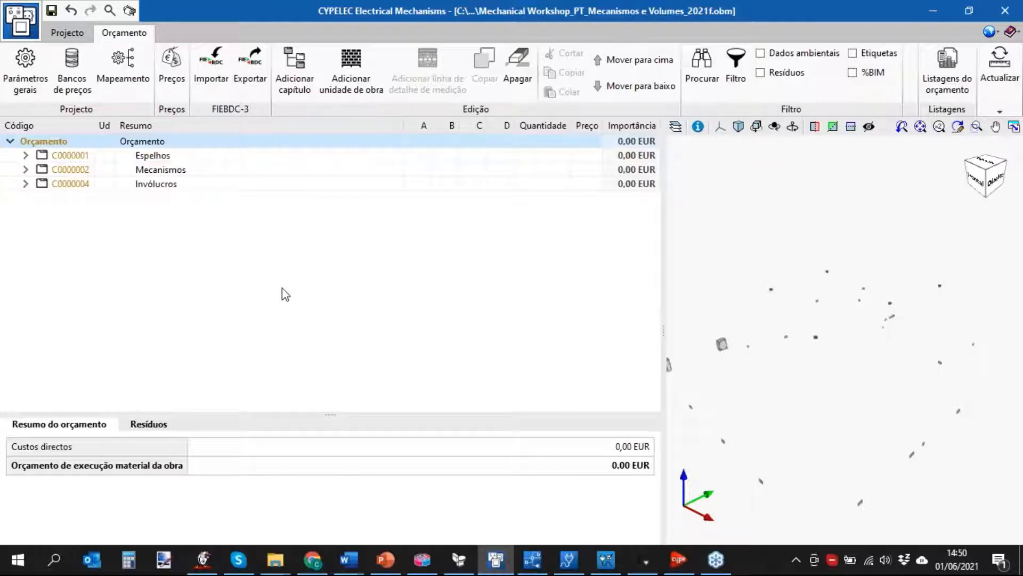
Generate the Medições report and read through the quantities of plates, mechanisms and enclosures
click(947, 70)
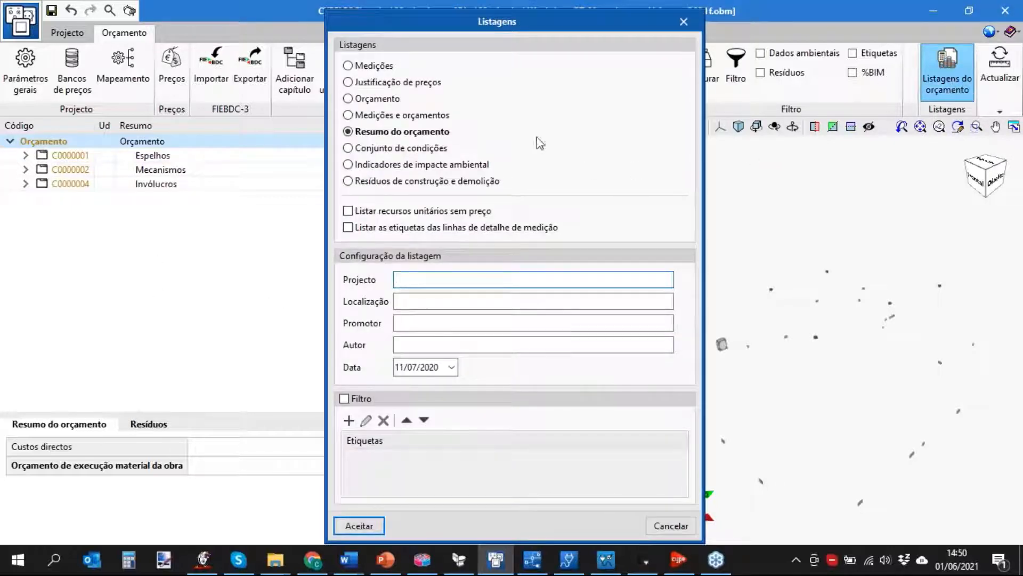
click(380, 66)
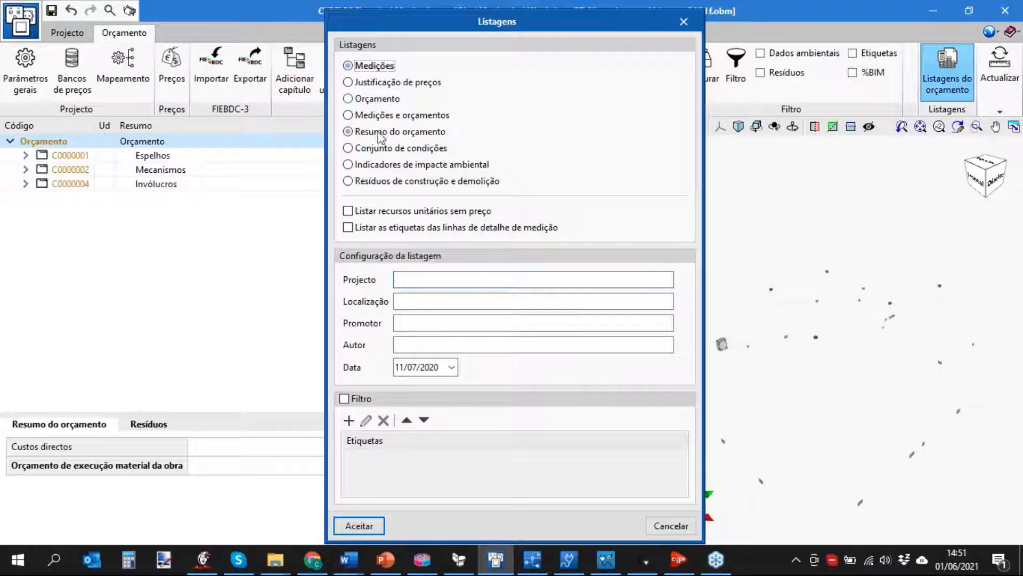
click(372, 527)
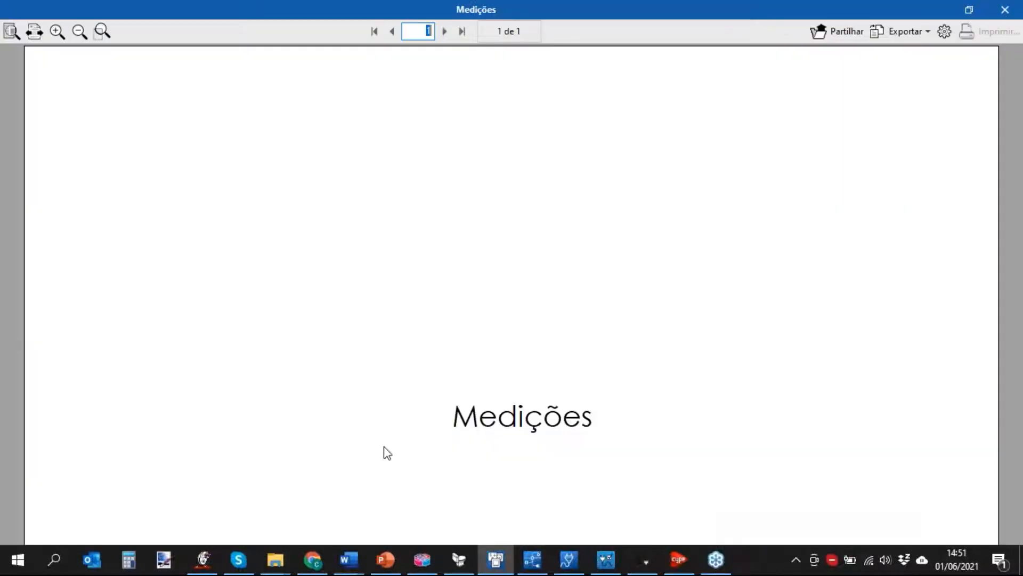
drag(1017, 103, 1021, 442)
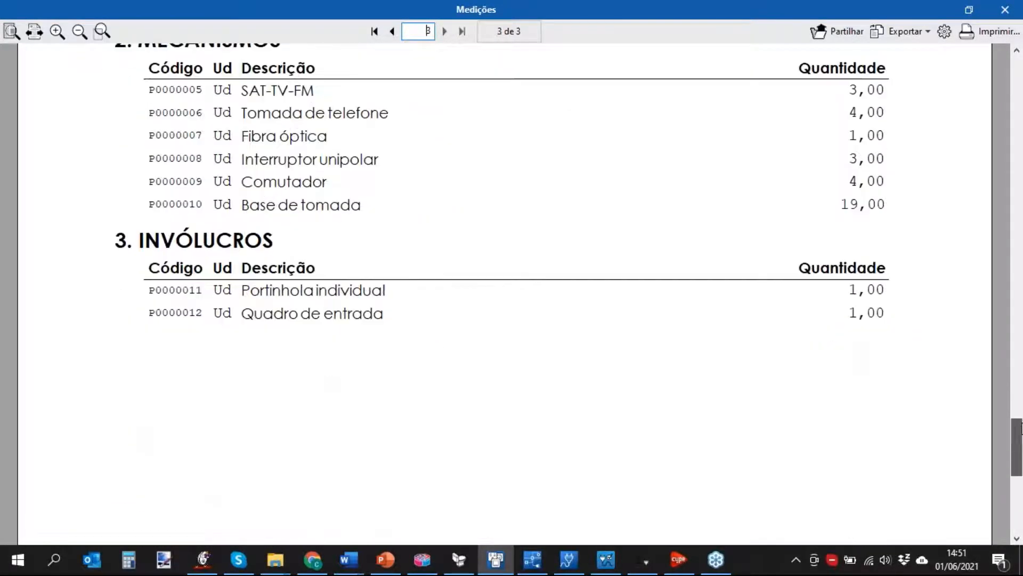
click(1005, 10)
click(683, 22)
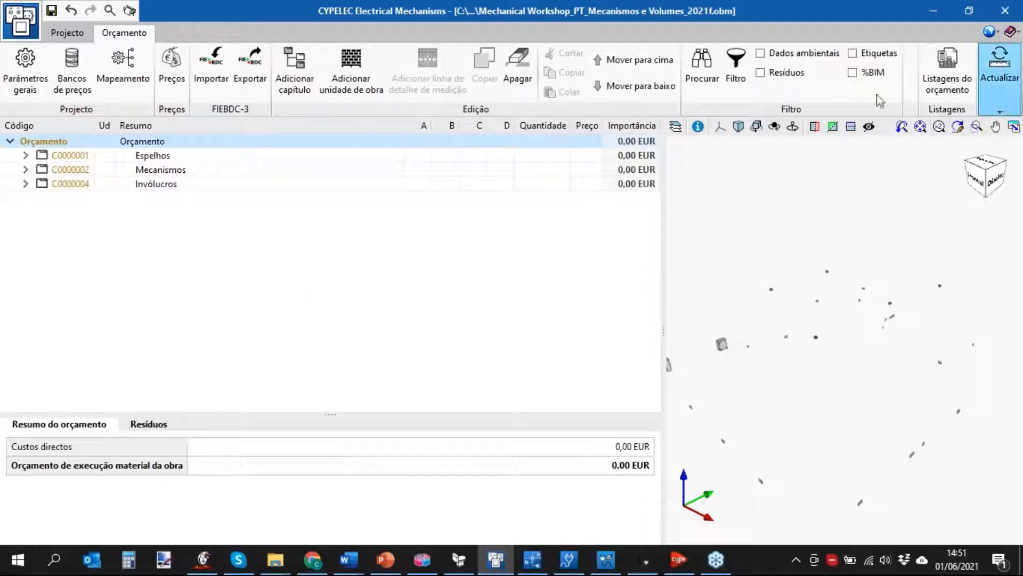
Update the measurements, eliminating the current budget data and using the CYPE PORTUGAL mapping with the CYPE Portugal price bank
click(1012, 103)
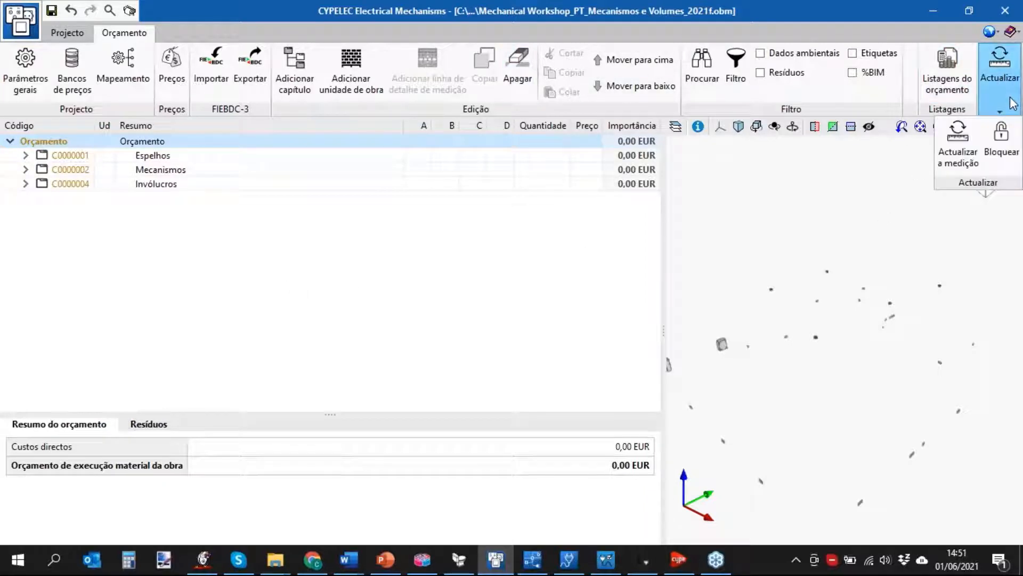
click(1009, 164)
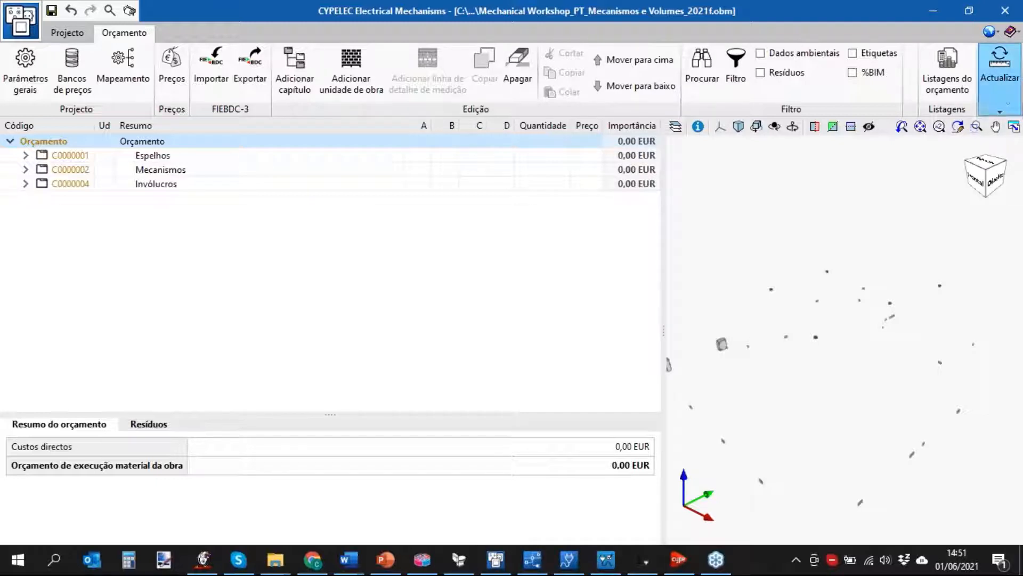
click(1000, 90)
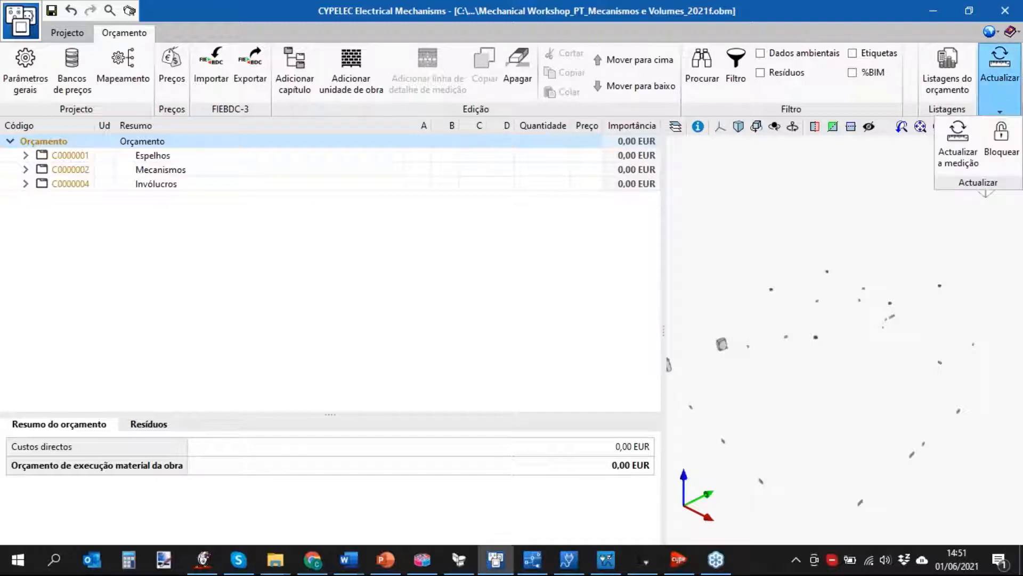
click(958, 139)
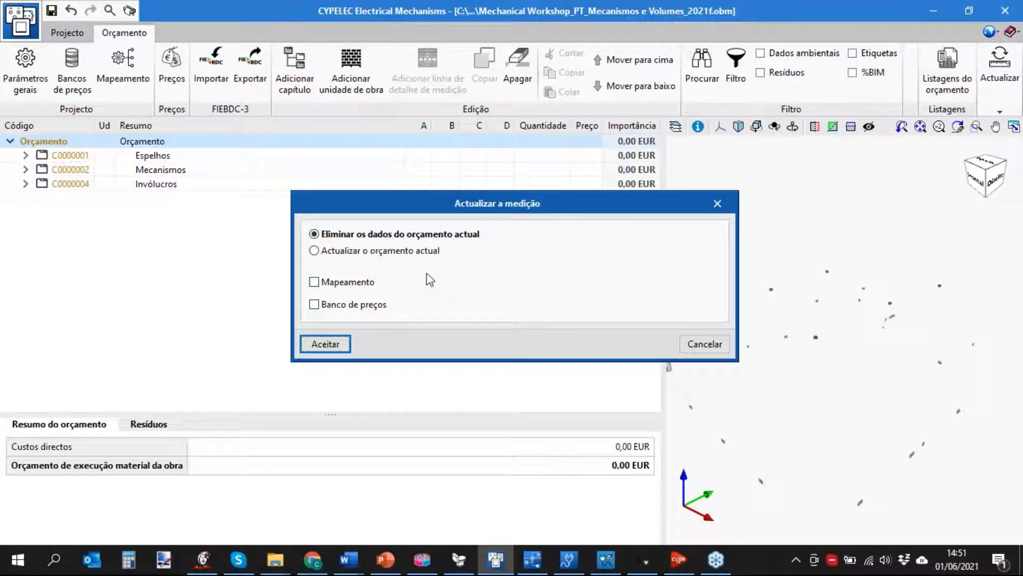
click(399, 253)
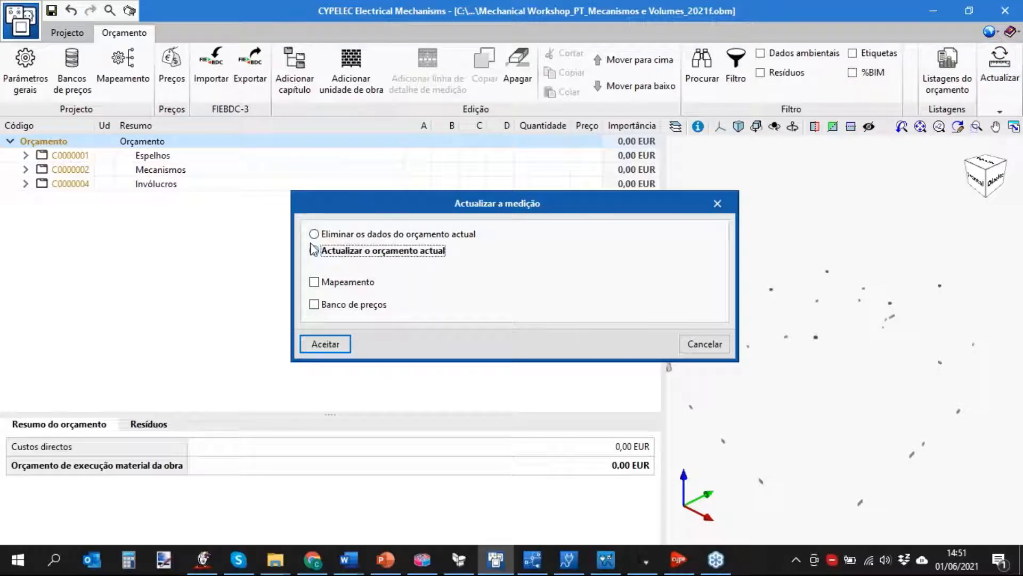
click(408, 235)
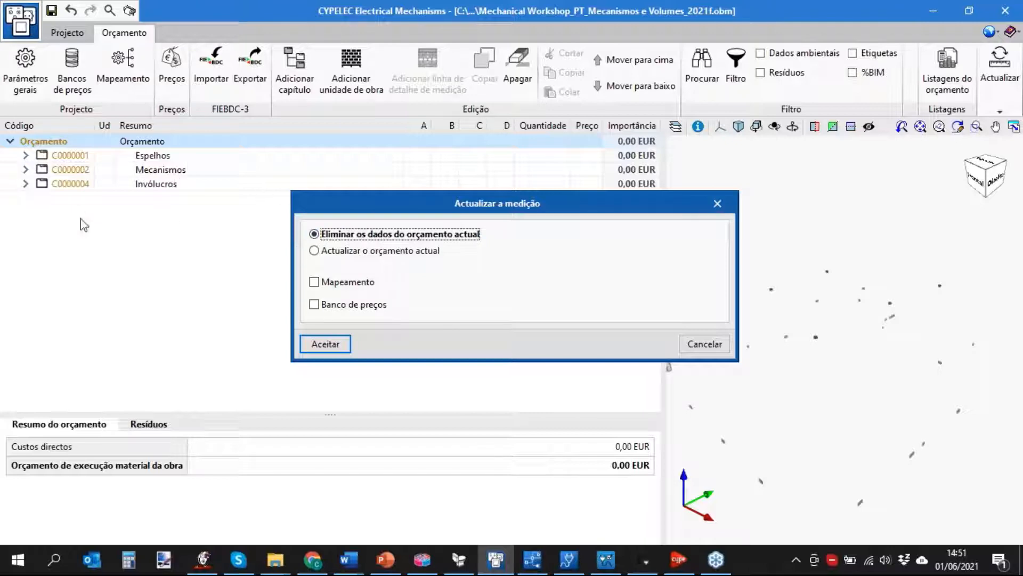
click(367, 288)
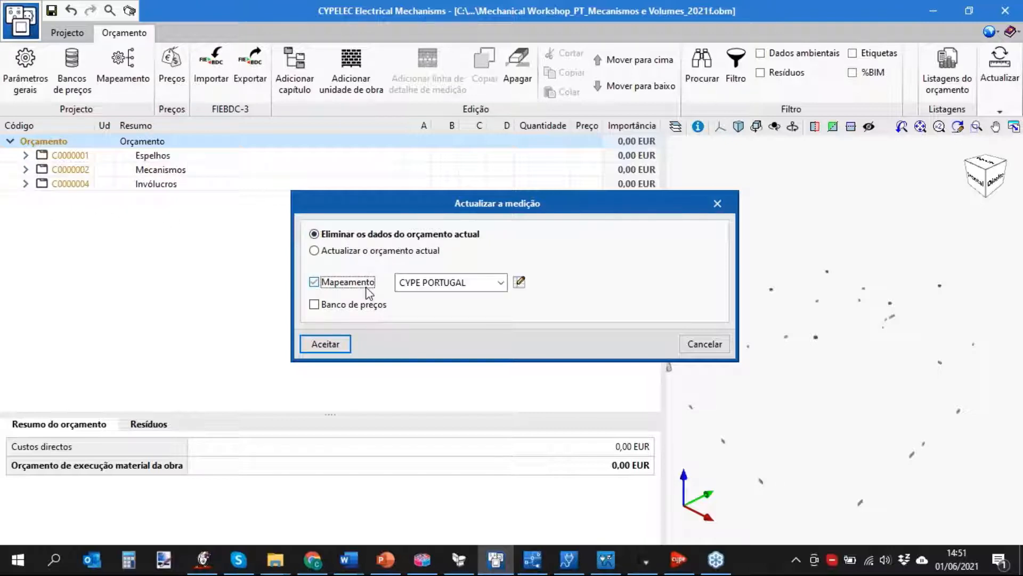
click(442, 282)
click(429, 285)
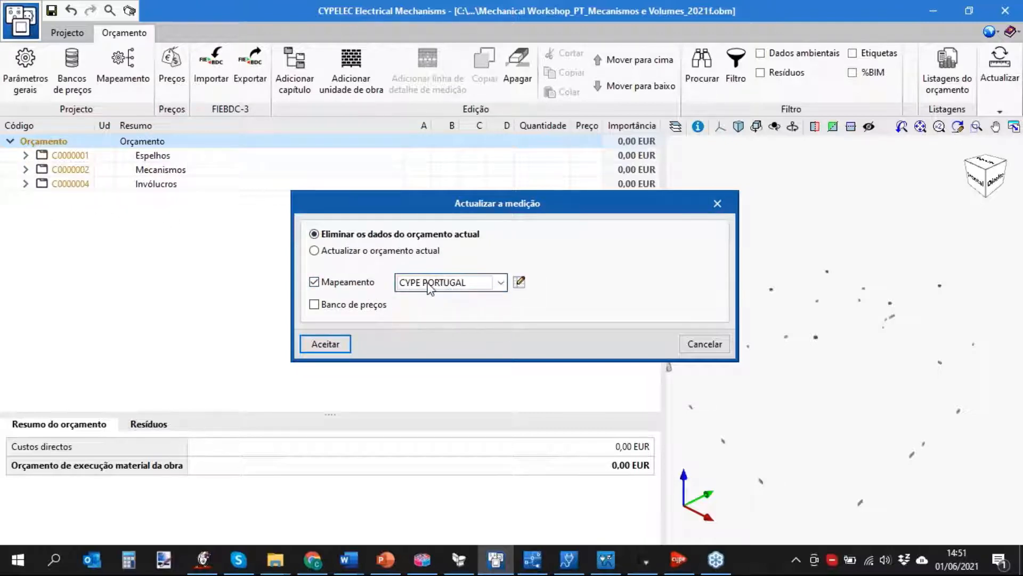
click(345, 312)
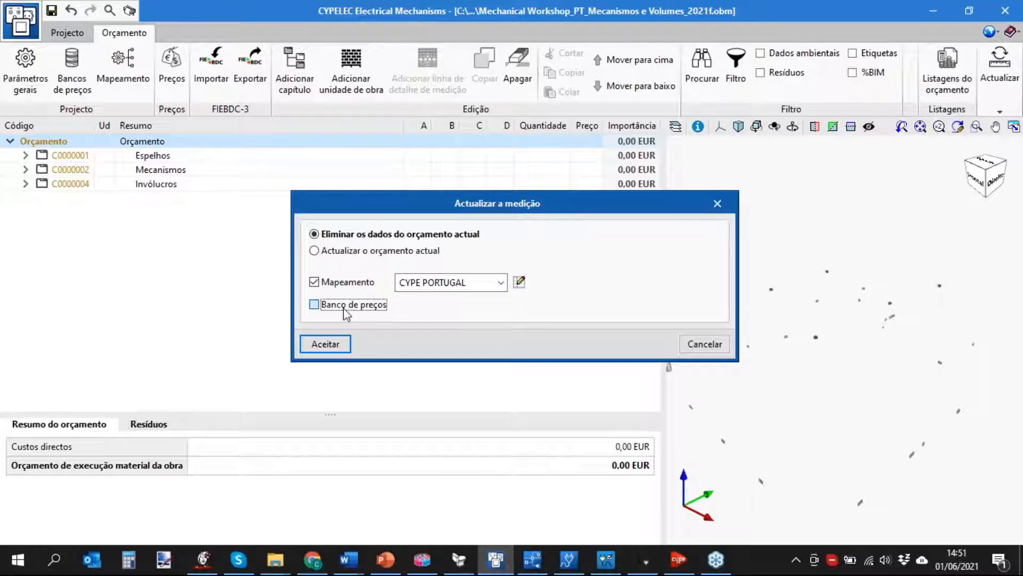
click(345, 313)
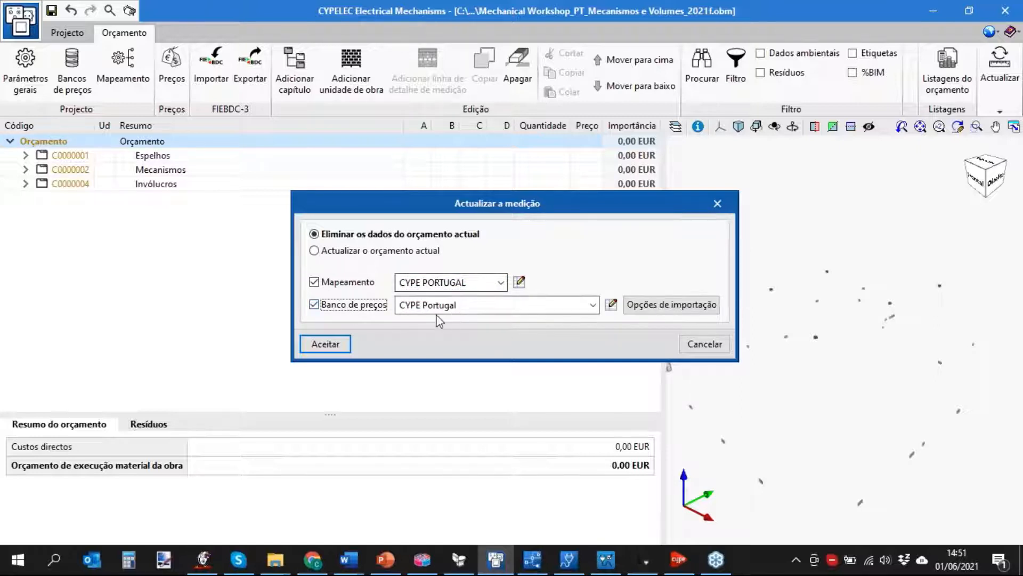
click(337, 345)
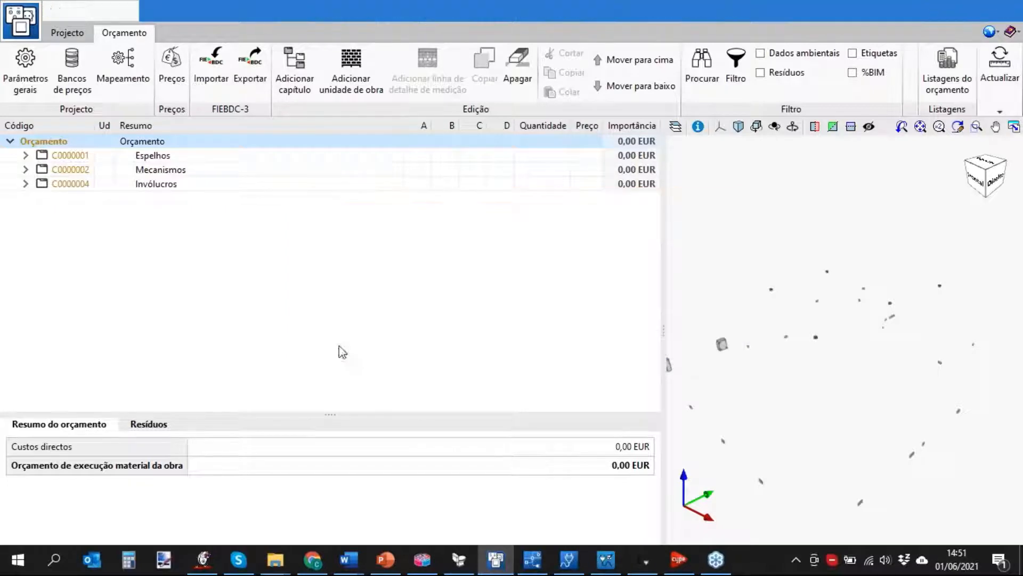
Complete the priced measurement update and expand the budget's Instalações chapter and its Eléctricas subchapter
click(515, 315)
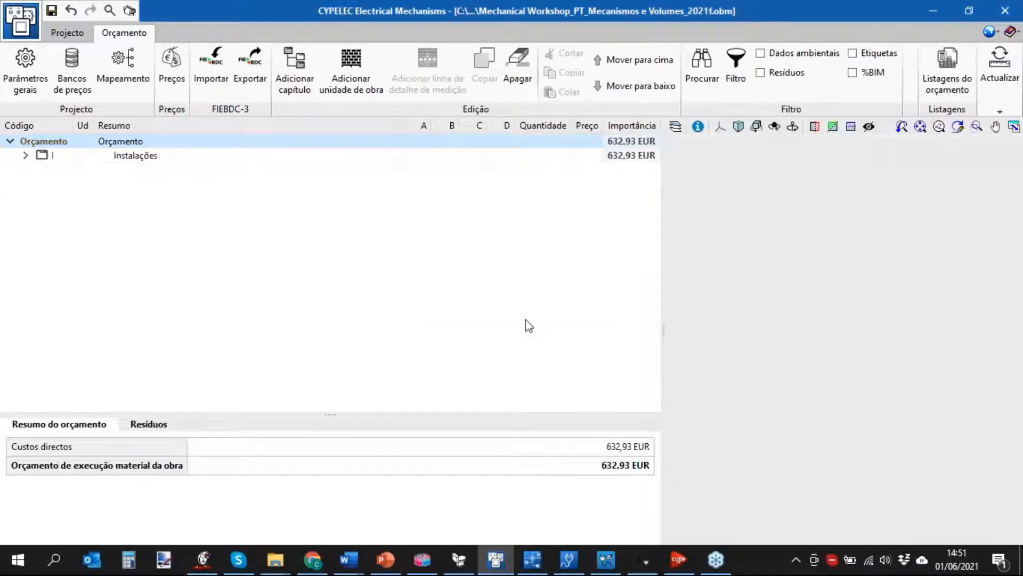
click(25, 156)
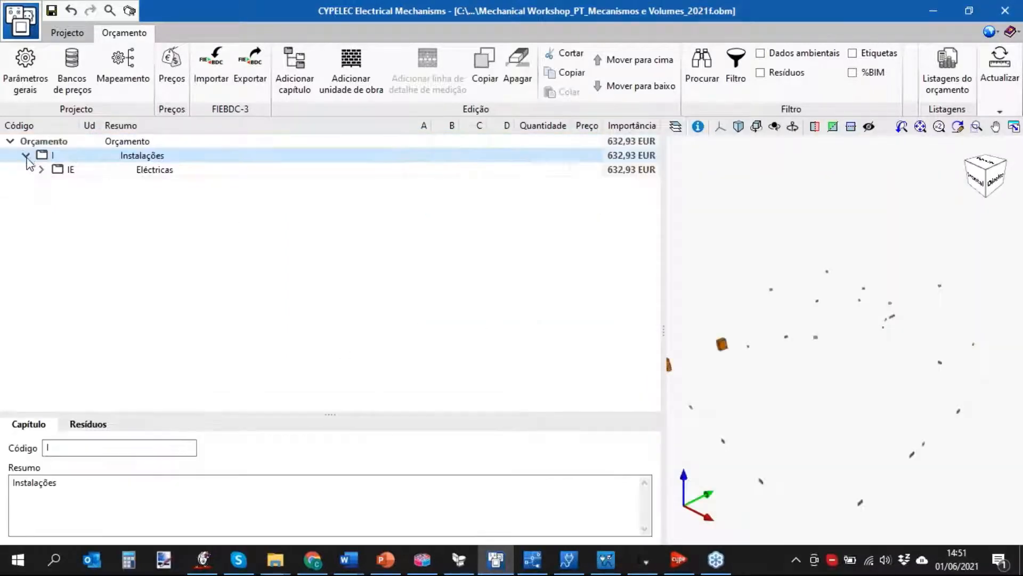
click(41, 170)
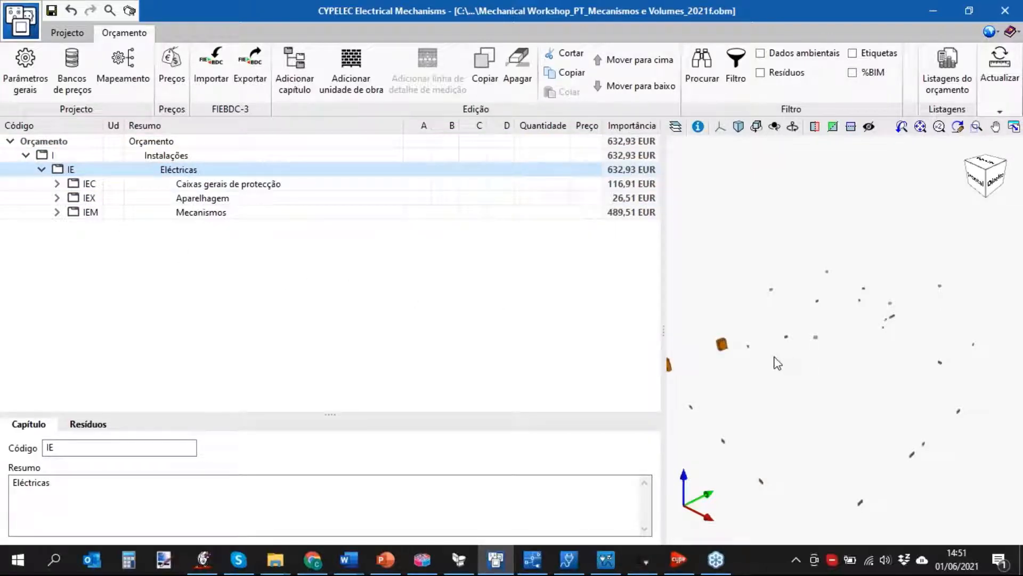
Generate the Orçamento report, read through the priced plates, sockets and switches, and close the report and its settings
click(947, 69)
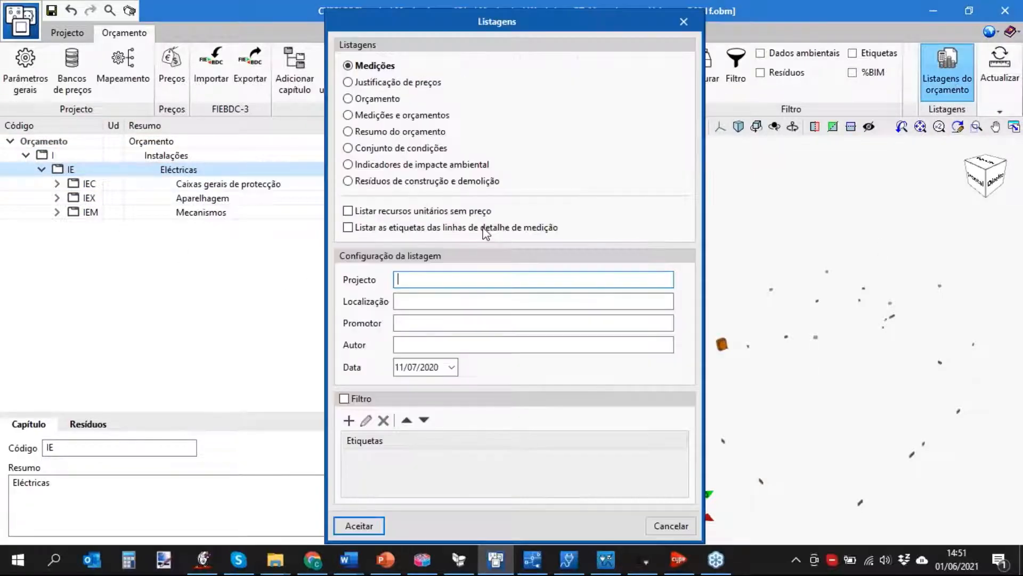
click(376, 99)
click(358, 526)
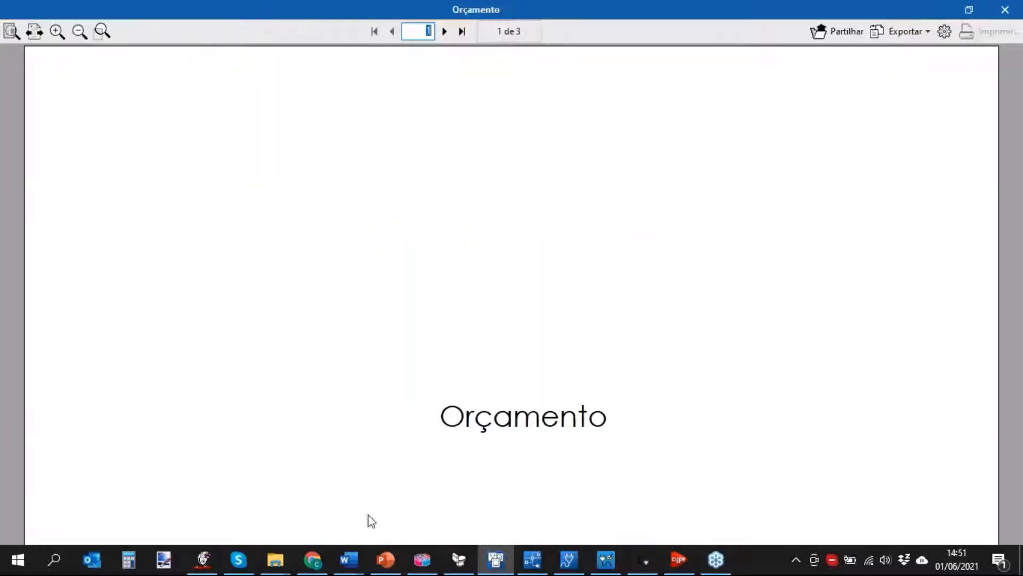
drag(1015, 98, 1015, 462)
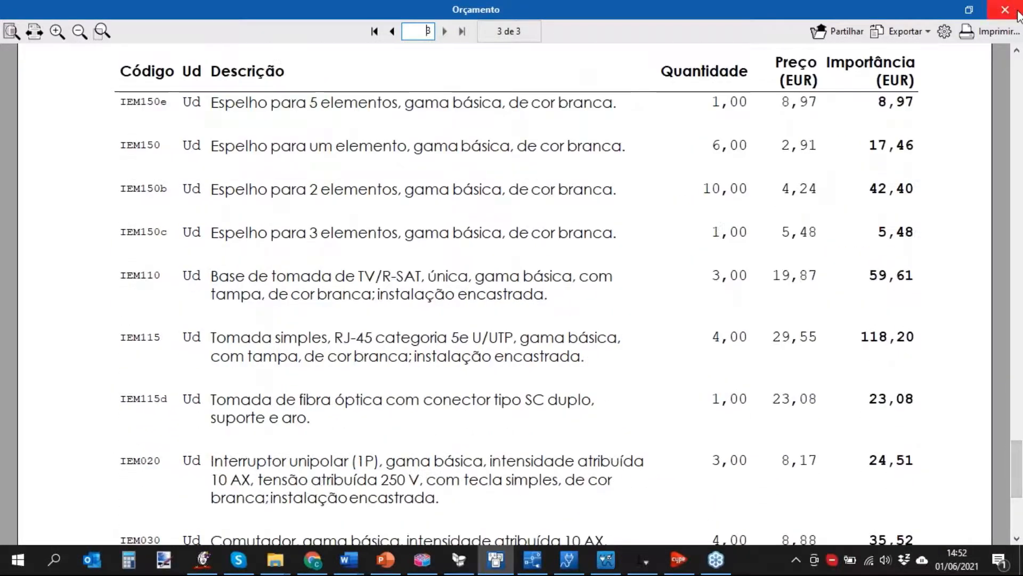
click(1004, 11)
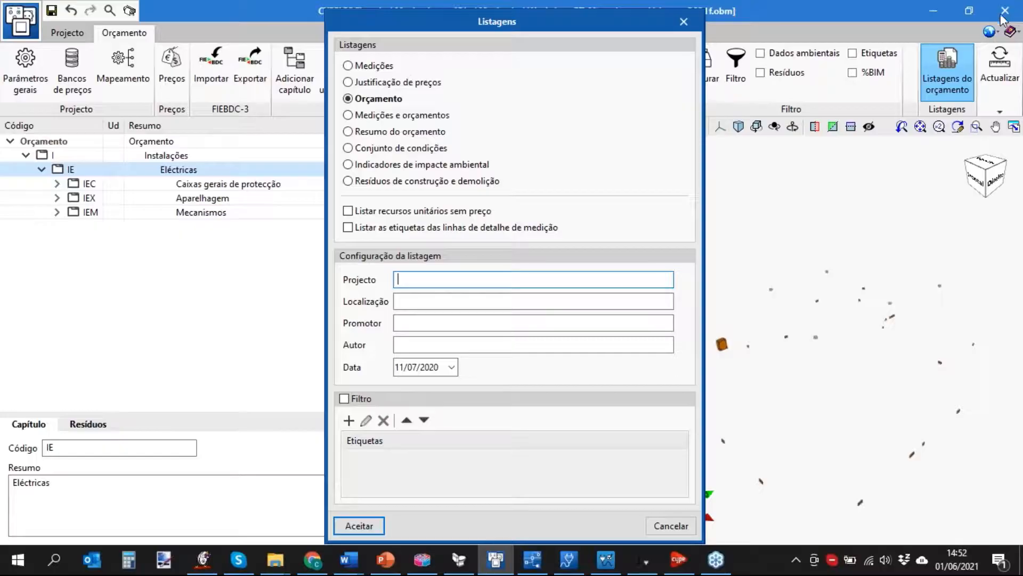
click(684, 21)
Examine the Eléctricas chapter's highlighted mechanisms and enclosures in the budget's 3D view
scroll(776, 356, down, 2)
scroll(776, 356, up, 1)
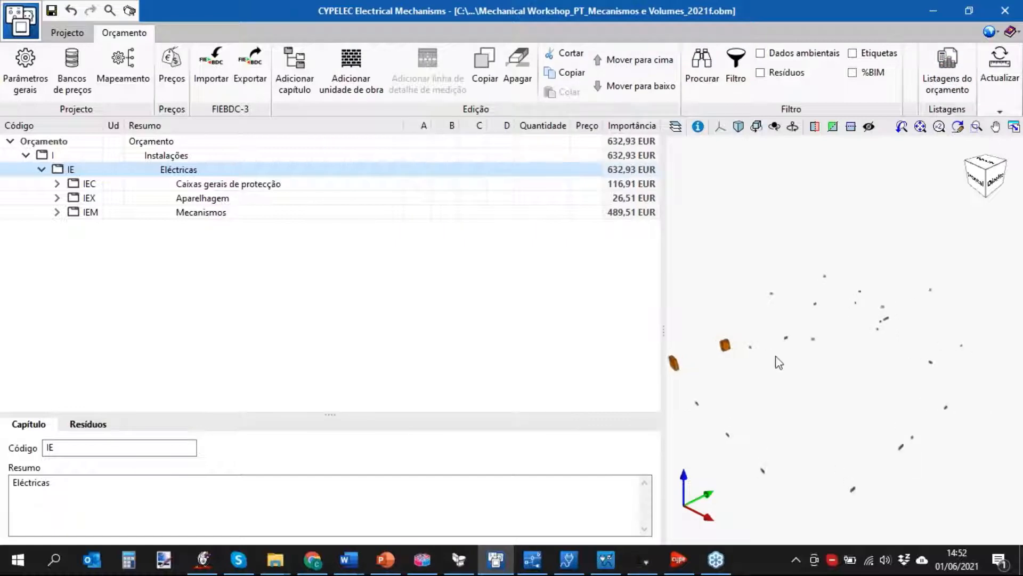
scroll(799, 343, up, 3)
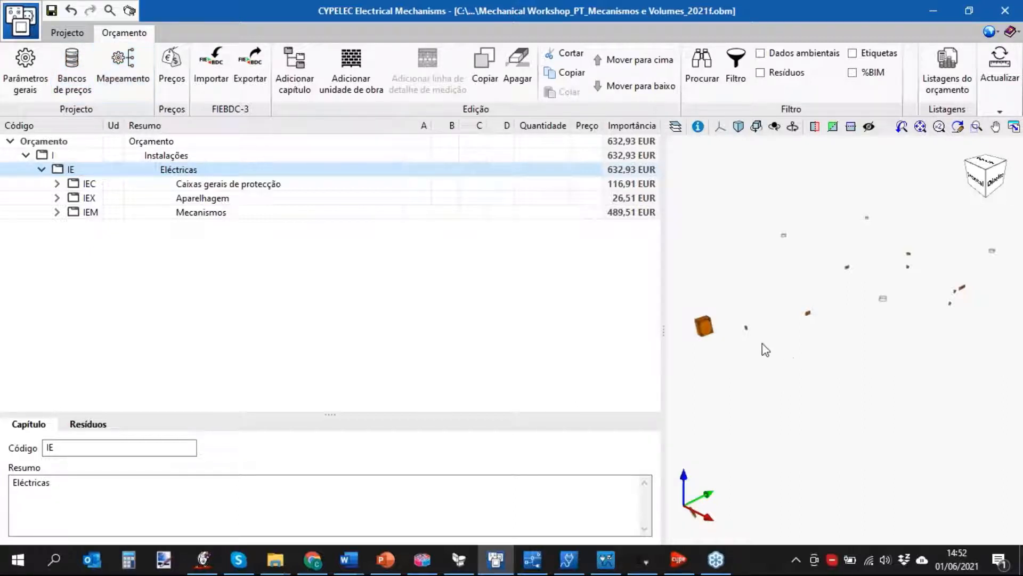
scroll(730, 336, up, 2)
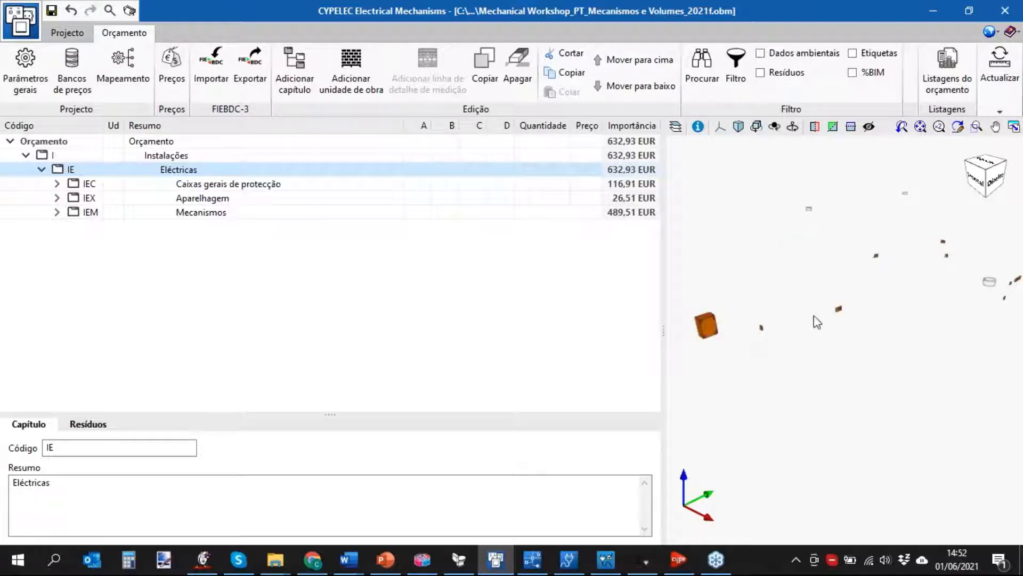
scroll(817, 321, up, 3)
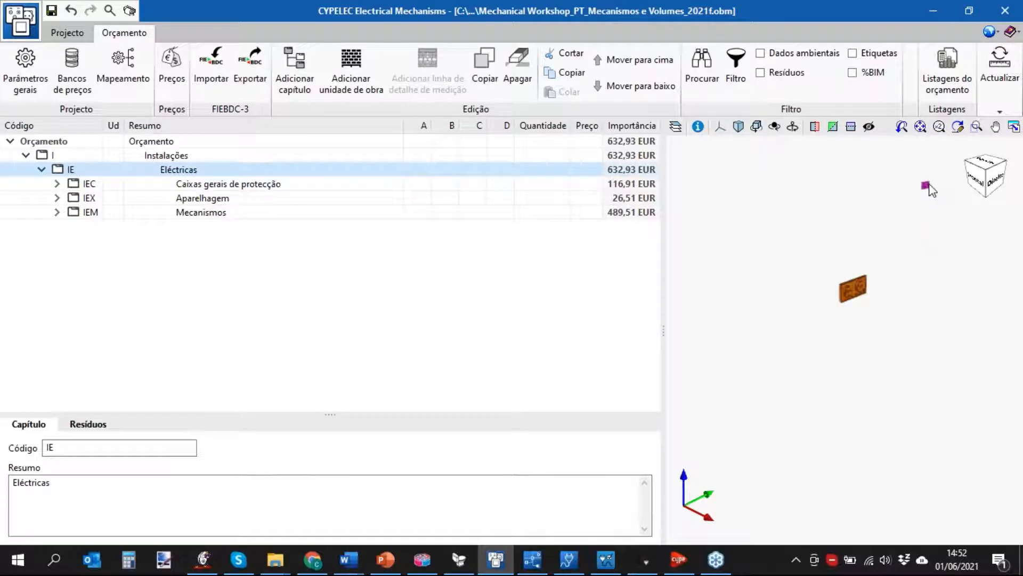
scroll(805, 232, down, 5)
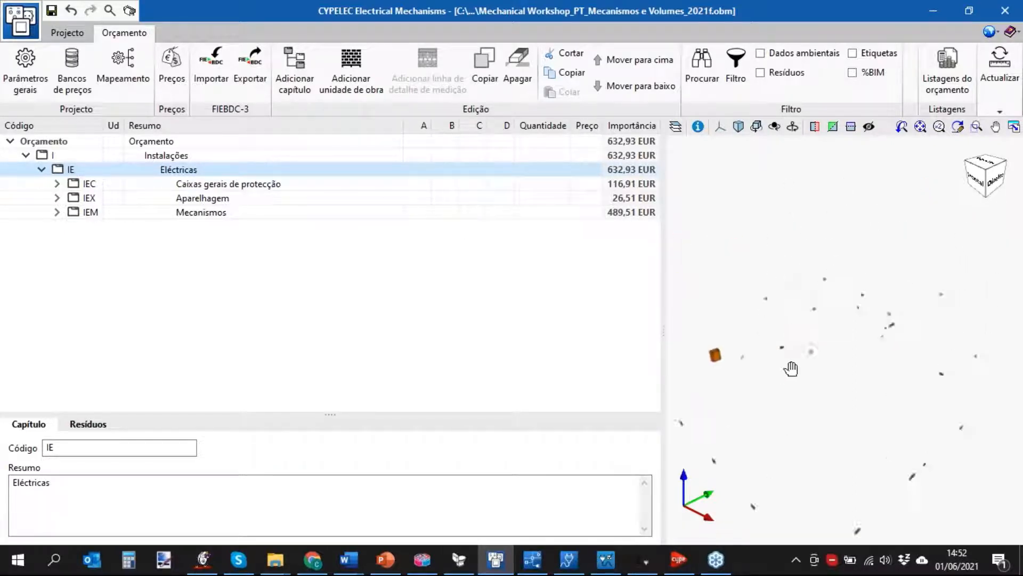
scroll(859, 301, up, 2)
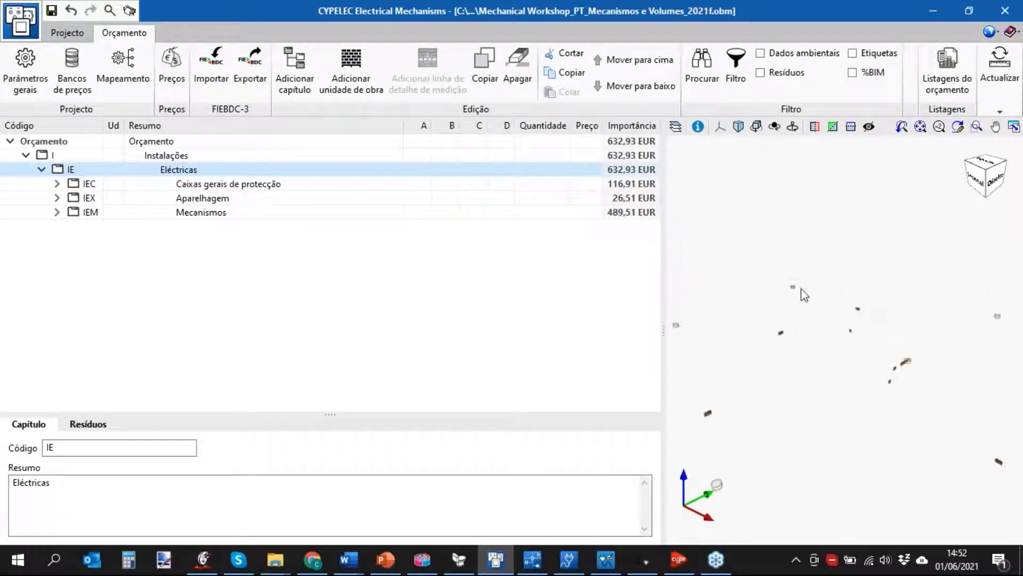
scroll(792, 292, up, 3)
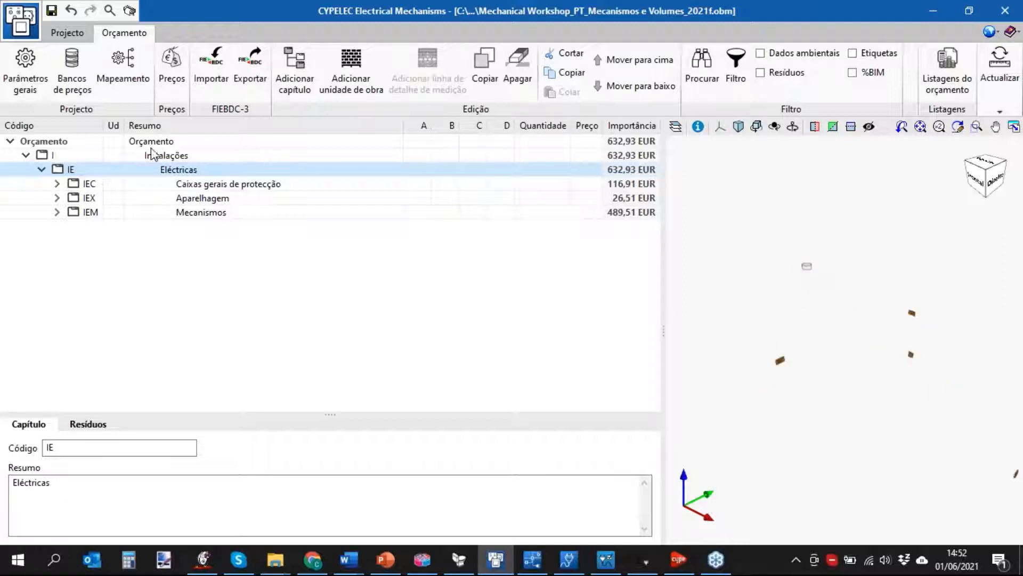
scroll(818, 320, down, 5)
Return to the project's floor plan and switch to PowerPoint to view the CYPELEC suite workflow slide
click(68, 33)
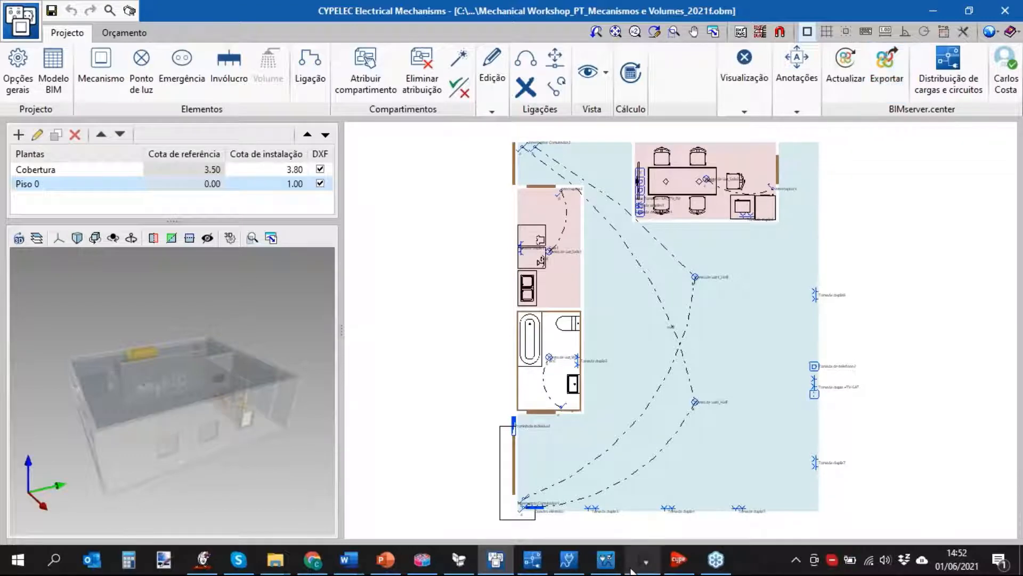
click(410, 493)
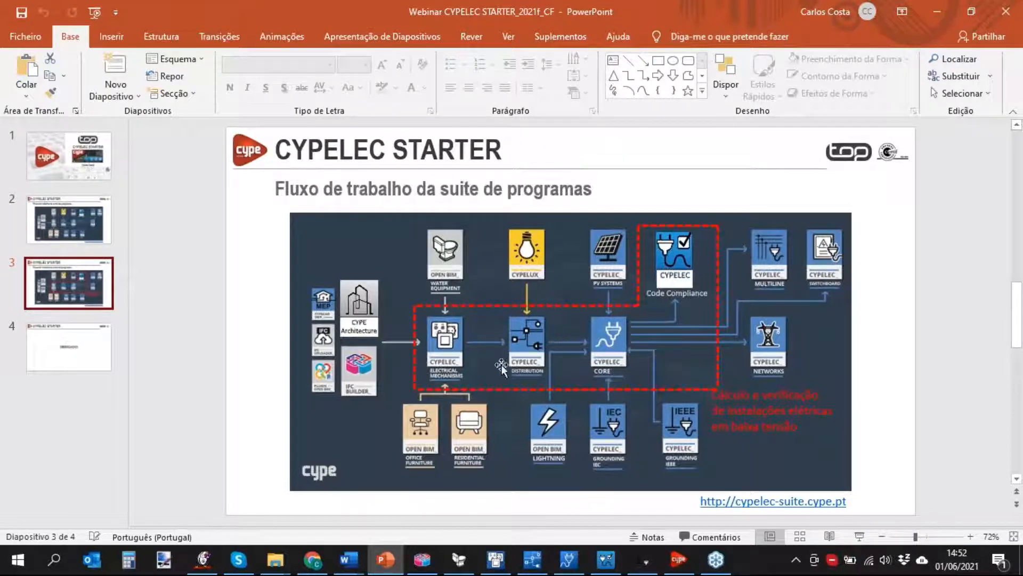
Switch to CYPELEC Distribution and examine the Piso 0 circuit runs, sockets and light points in plan and 3D
mouse_move(609, 569)
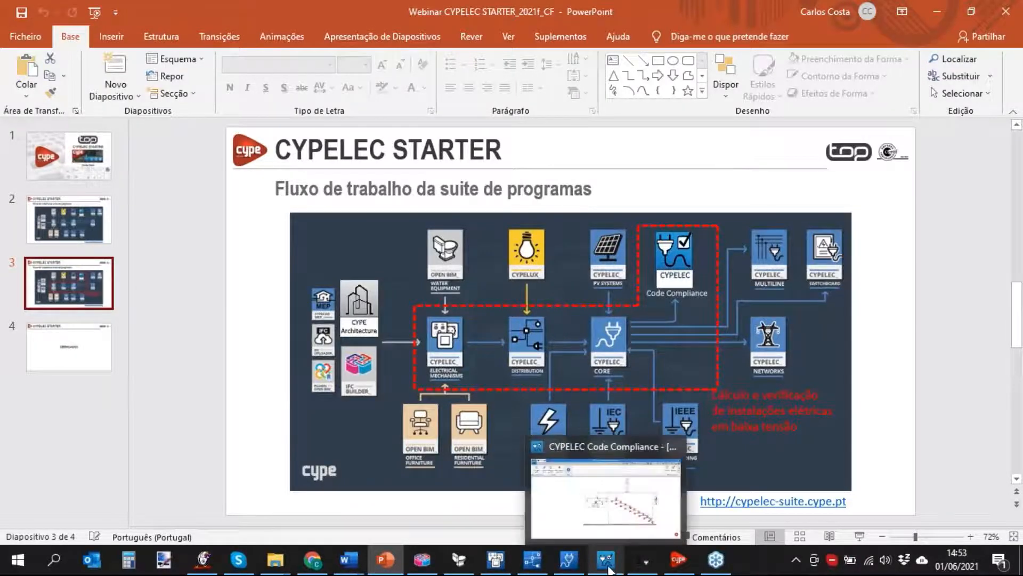
click(533, 562)
scroll(730, 365, up, 1)
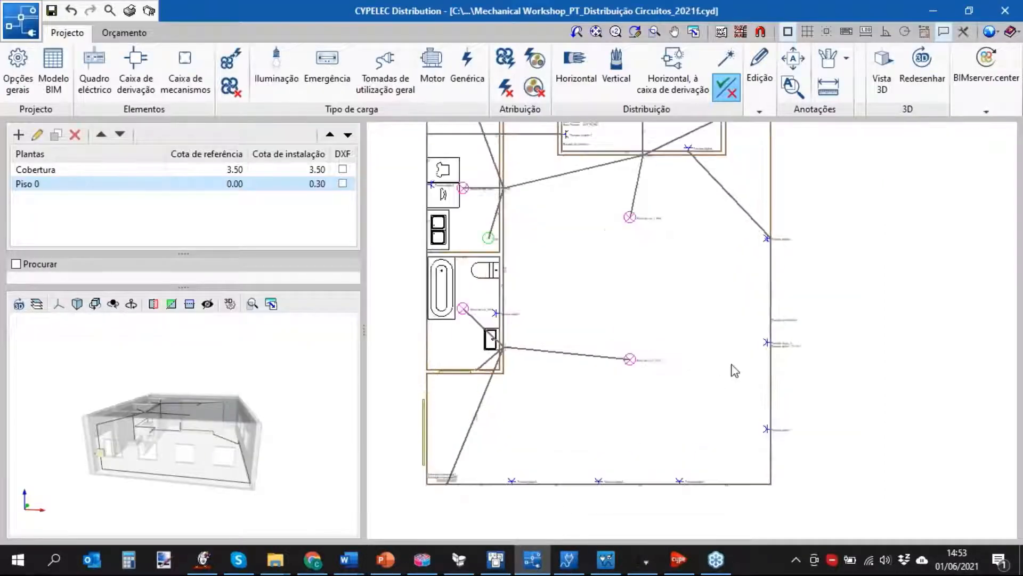
middle_drag(713, 321, 693, 332)
middle_drag(113, 455, 165, 458)
scroll(533, 521, up, 3)
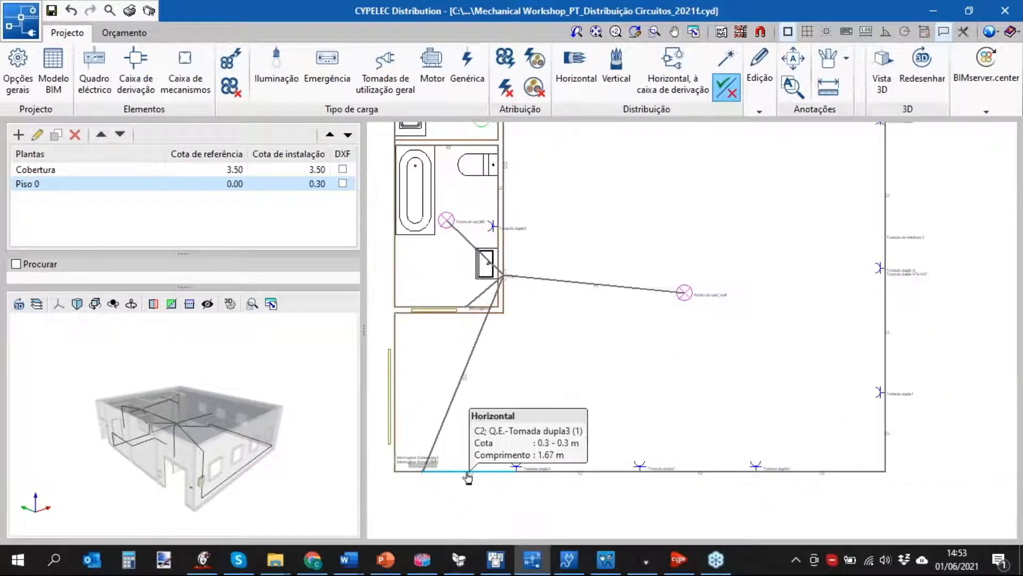
scroll(413, 469, up, 3)
scroll(419, 468, down, 5)
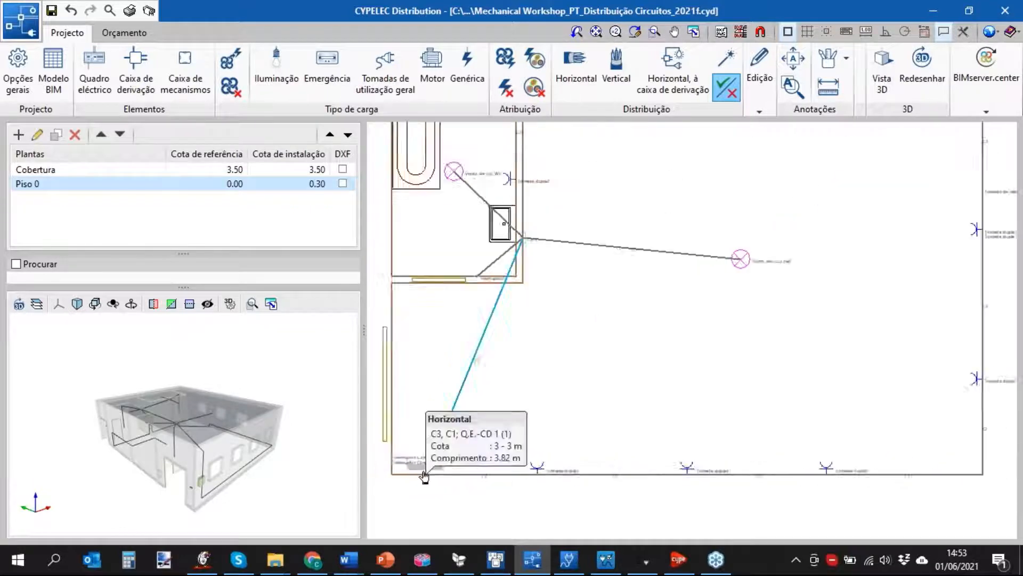
middle_drag(861, 314, 890, 402)
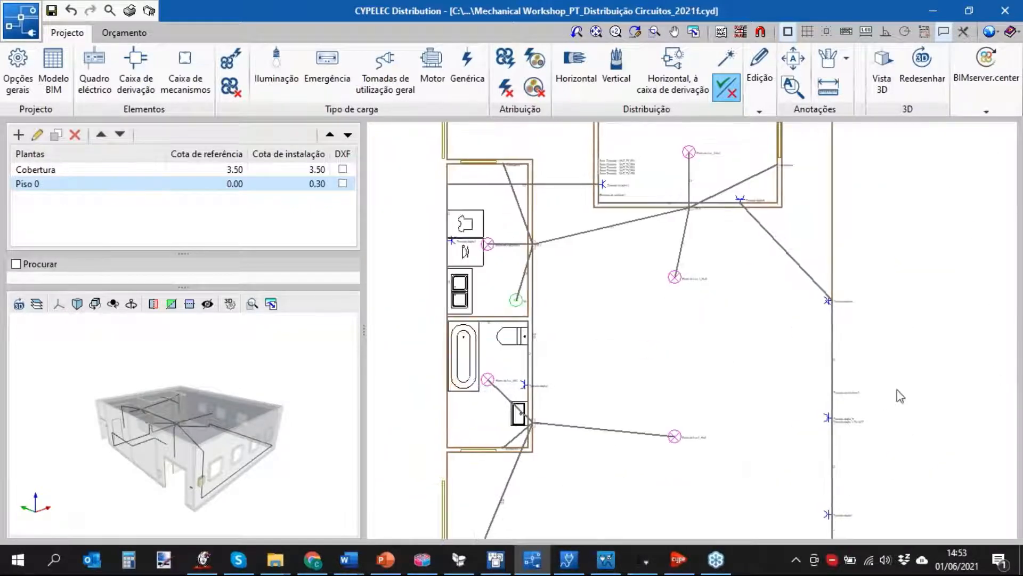
middle_drag(898, 277, 872, 266)
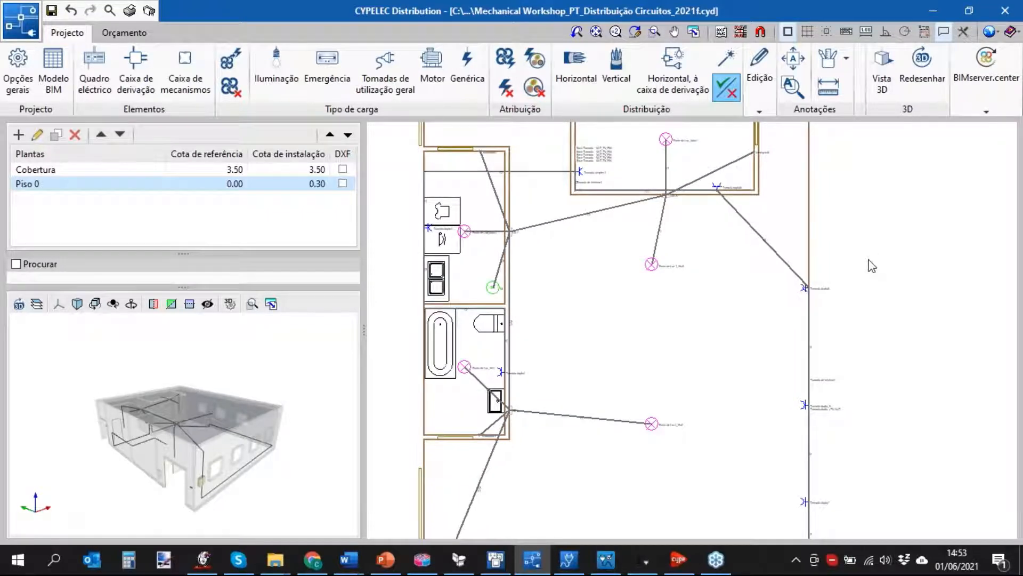
scroll(870, 265, down, 3)
scroll(657, 353, up, 3)
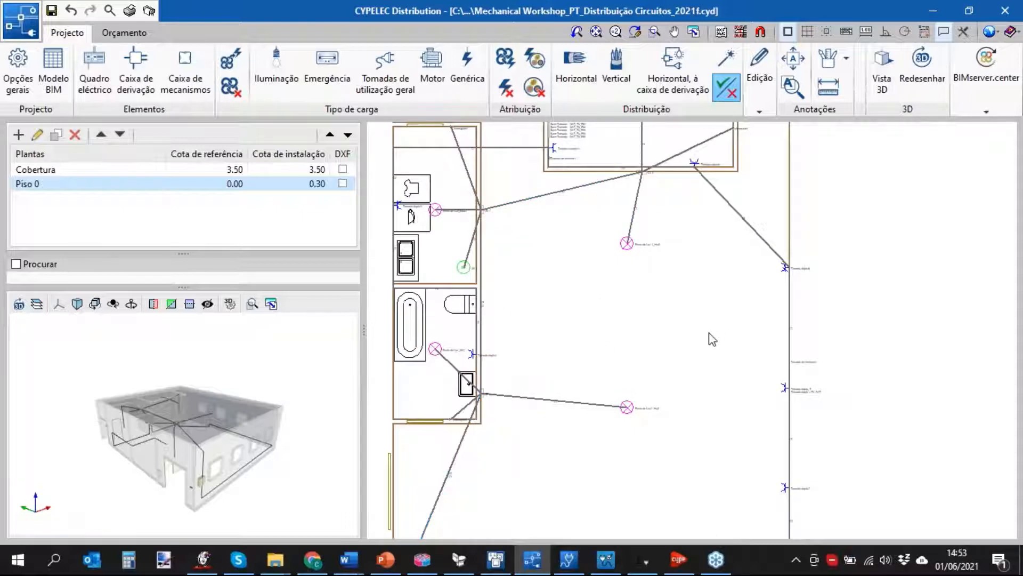
scroll(696, 330, down, 1)
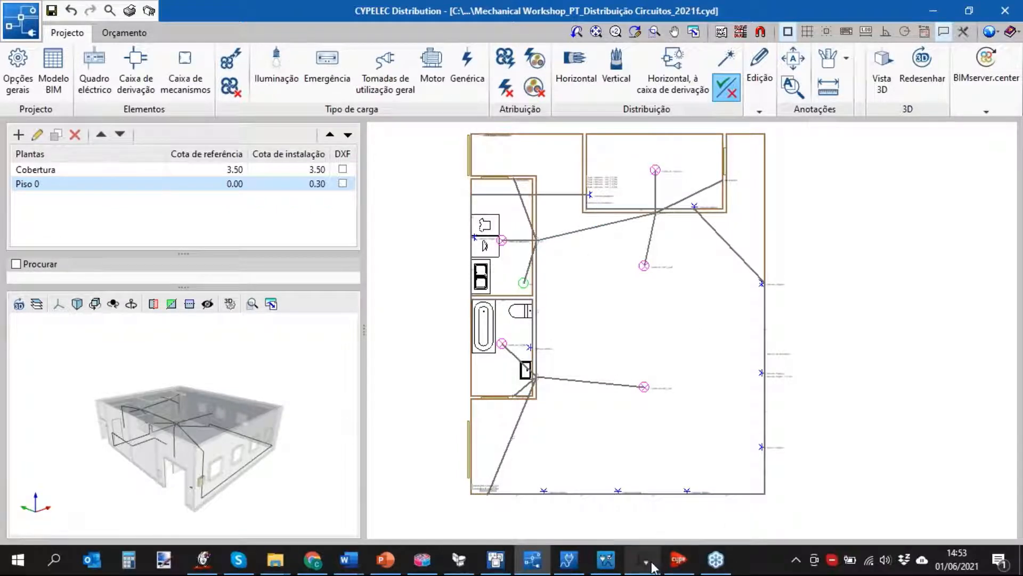
Review the workflow slide in PowerPoint and return to CYPELEC Distribution to look over the electrical panel and box element tools
click(386, 559)
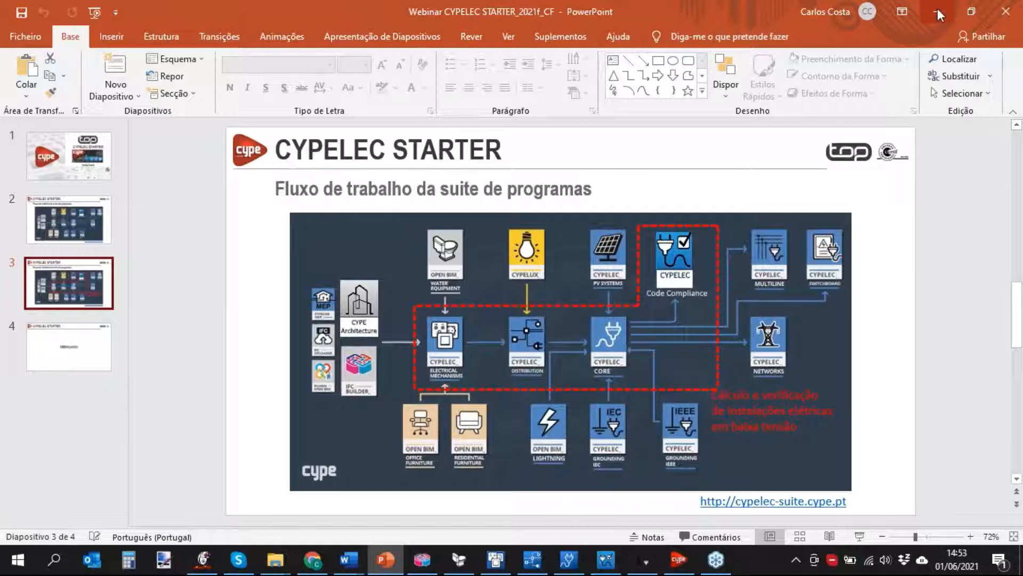
click(531, 559)
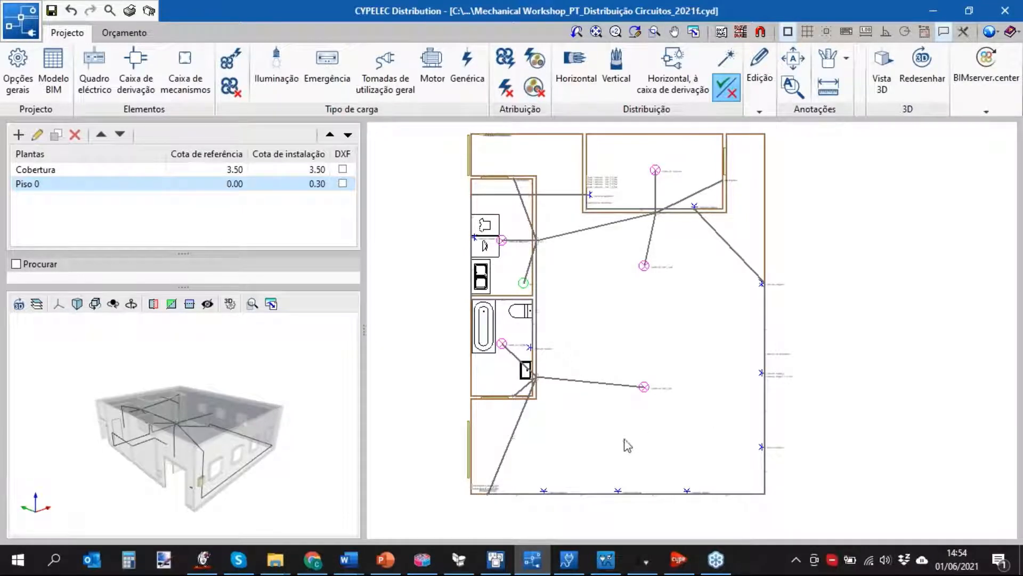
scroll(560, 451, up, 2)
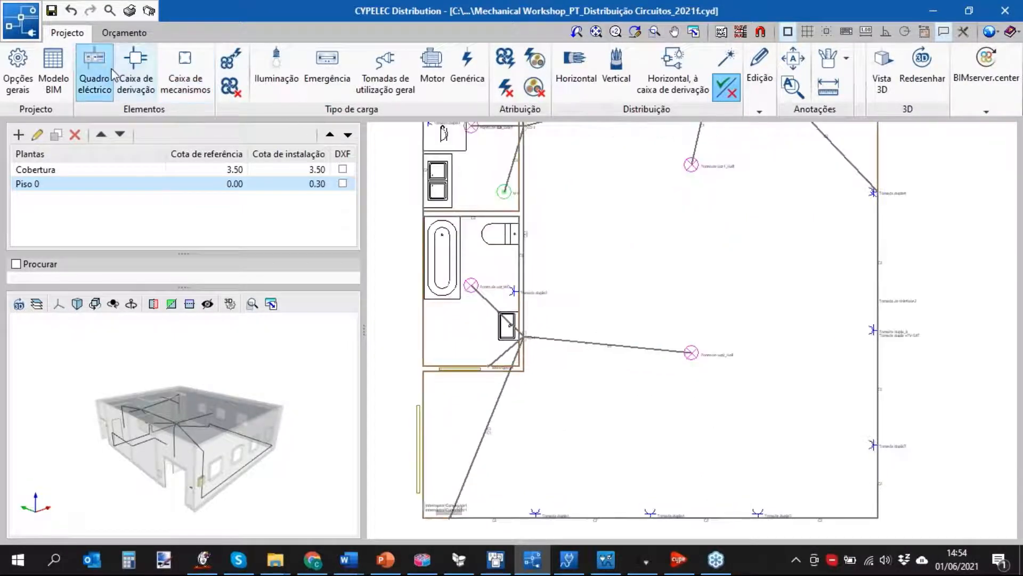
click(91, 69)
click(138, 71)
click(200, 72)
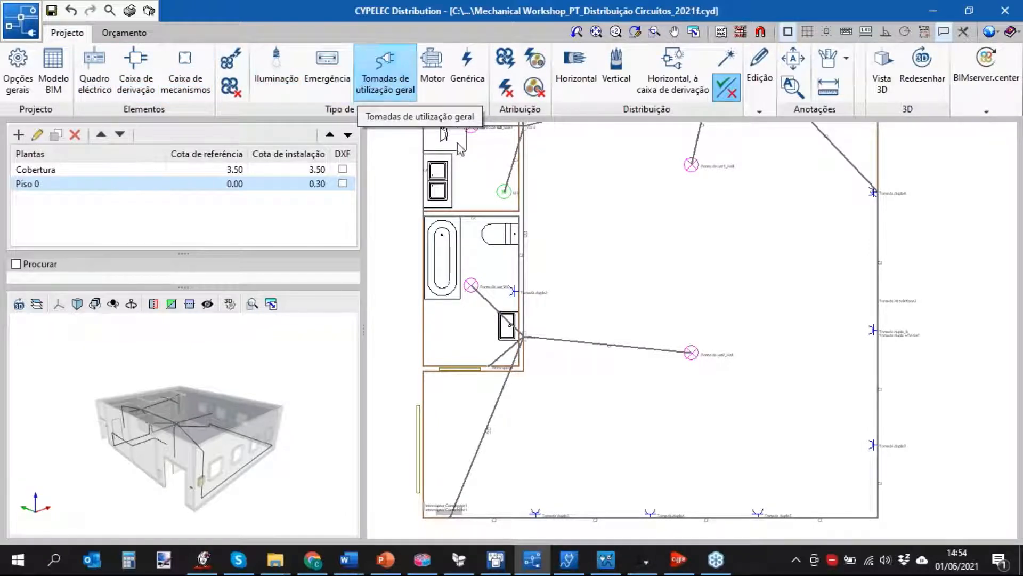
Examine the electrical panel near the entrance and the wiring leaving it, in the Piso 0 plan and 3D model
scroll(578, 280, down, 3)
middle_drag(646, 358, 639, 317)
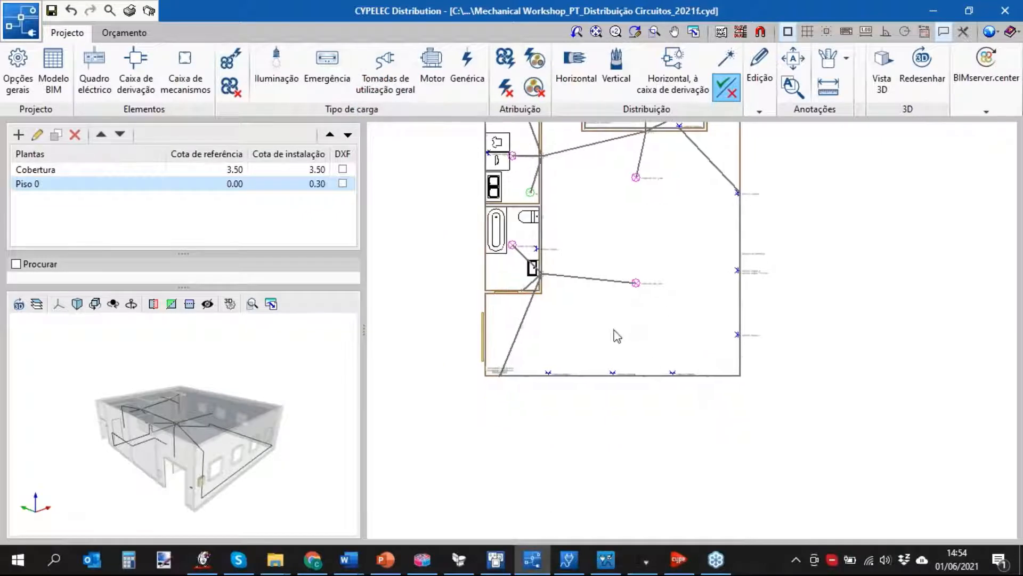
scroll(506, 392, up, 2)
scroll(528, 406, up, 2)
scroll(184, 472, up, 3)
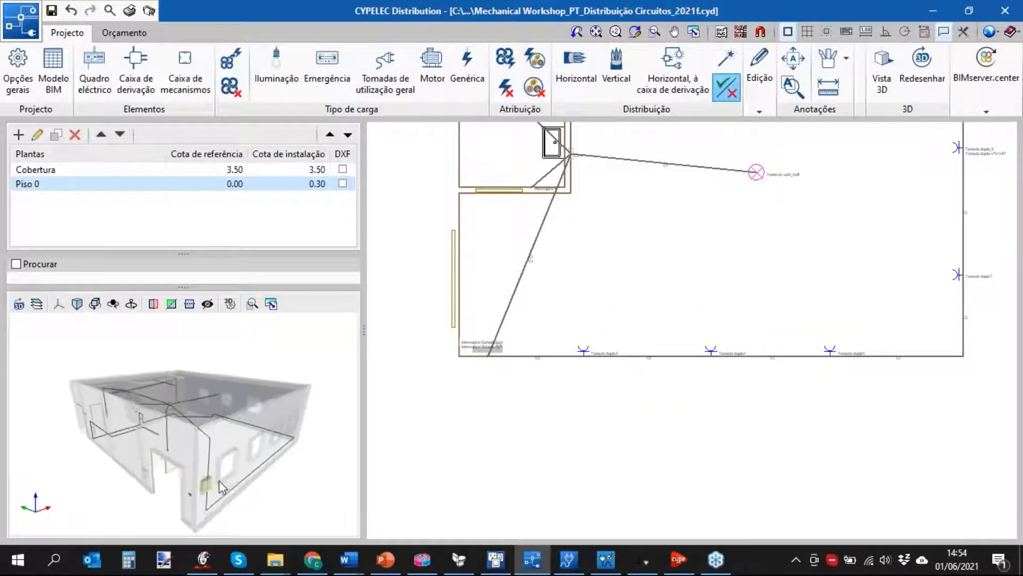
middle_drag(242, 484, 222, 485)
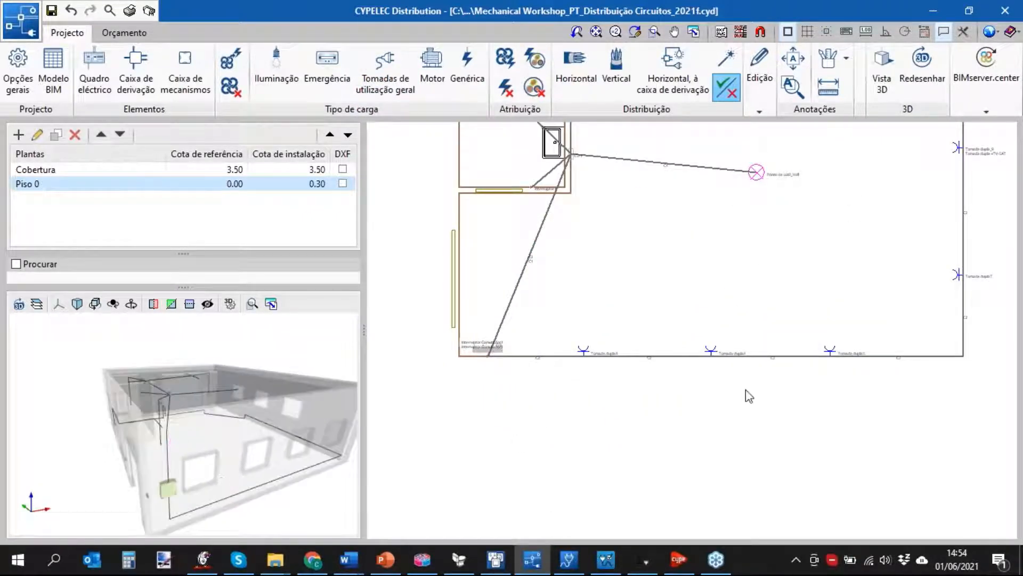
middle_drag(612, 399, 596, 362)
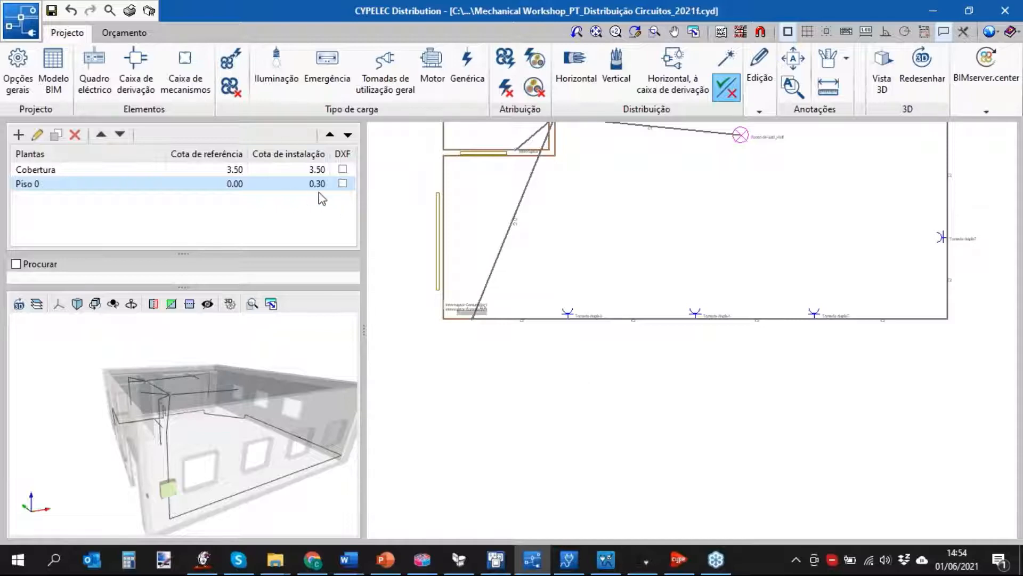
Place three single-phase 175 VA general-use sockets in a row outside the building on Piso 0, starting with reference TC 10
click(397, 74)
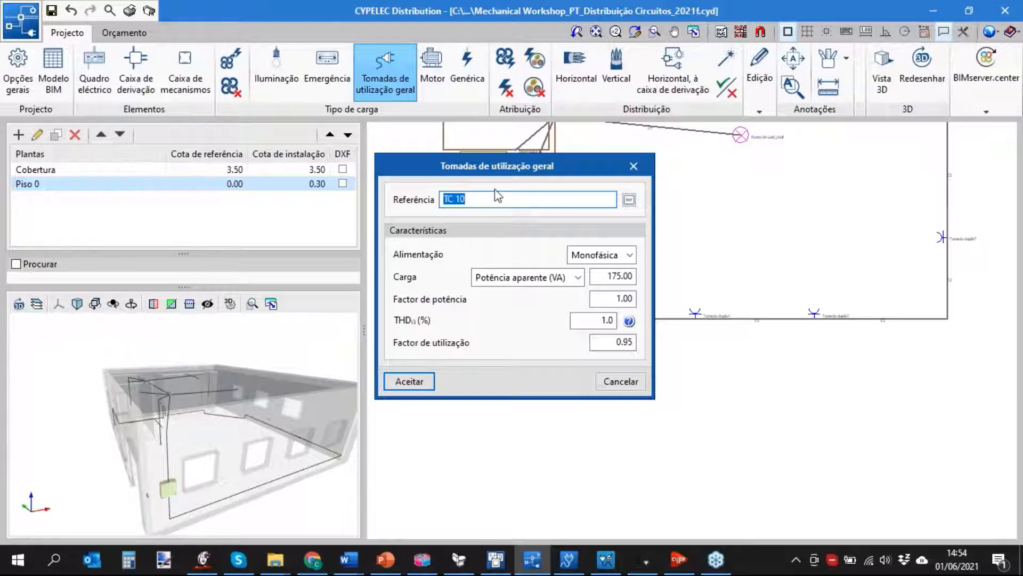
click(409, 381)
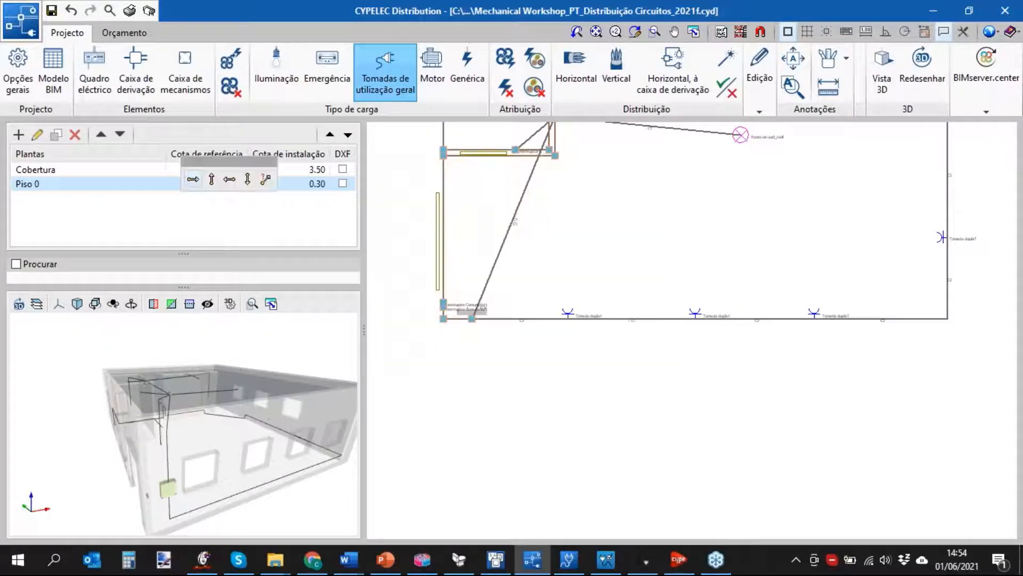
click(555, 403)
click(639, 404)
click(742, 404)
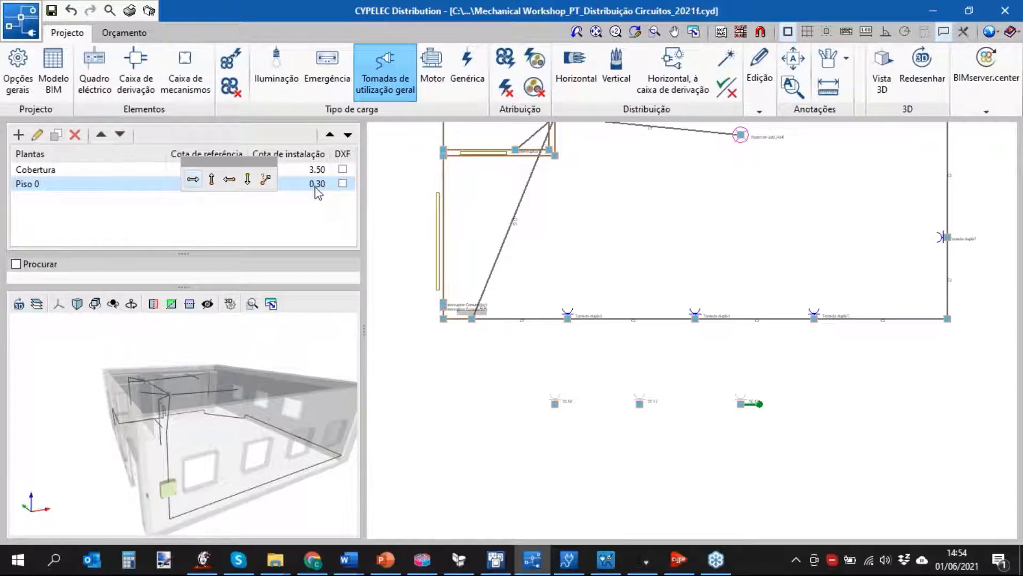
Draw a horizontal run from the wiring node at the building's corner through TC 10, TC 11 and TC 12, and update the 3D view
click(575, 70)
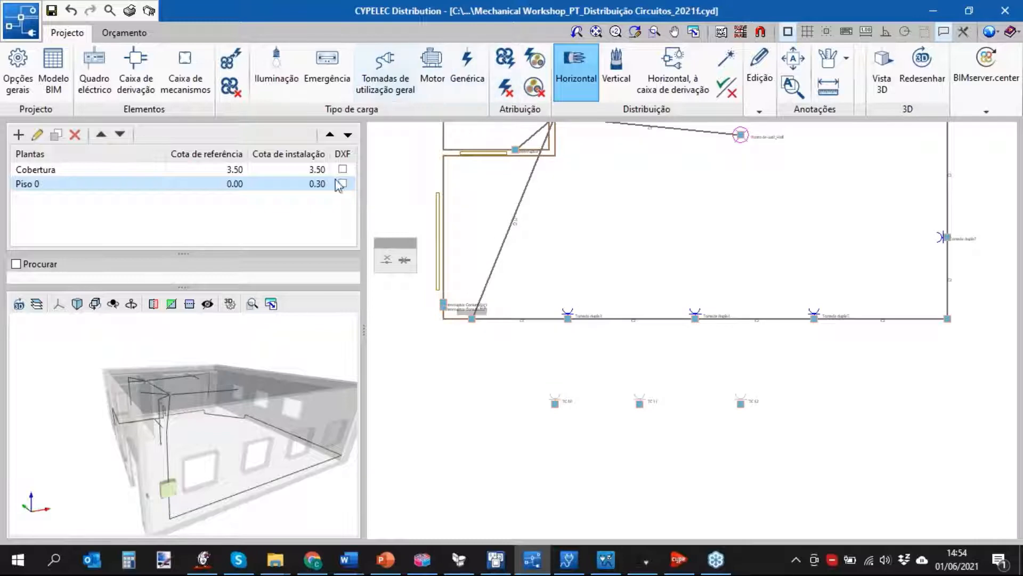
click(472, 319)
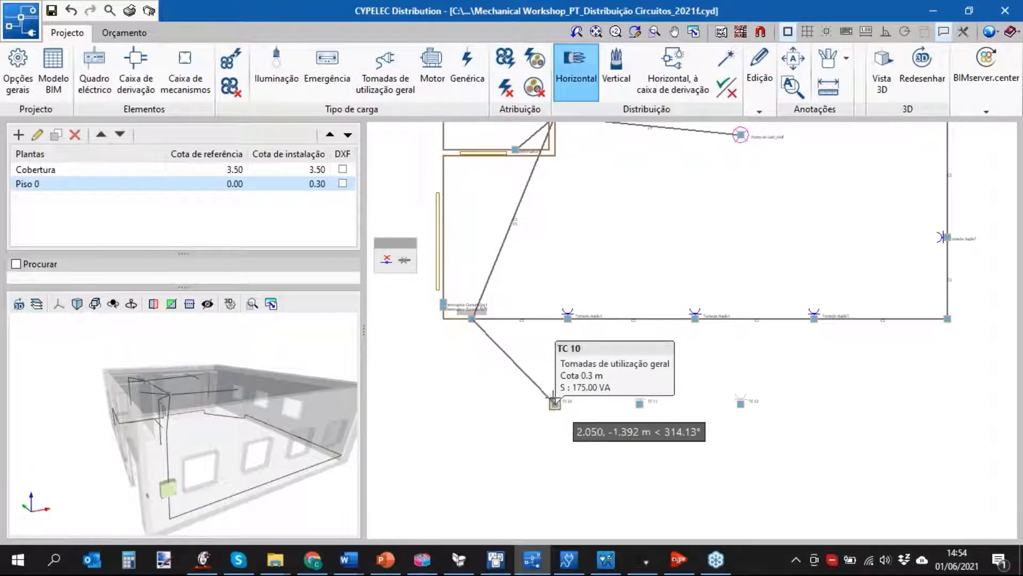
click(555, 403)
click(640, 404)
click(741, 404)
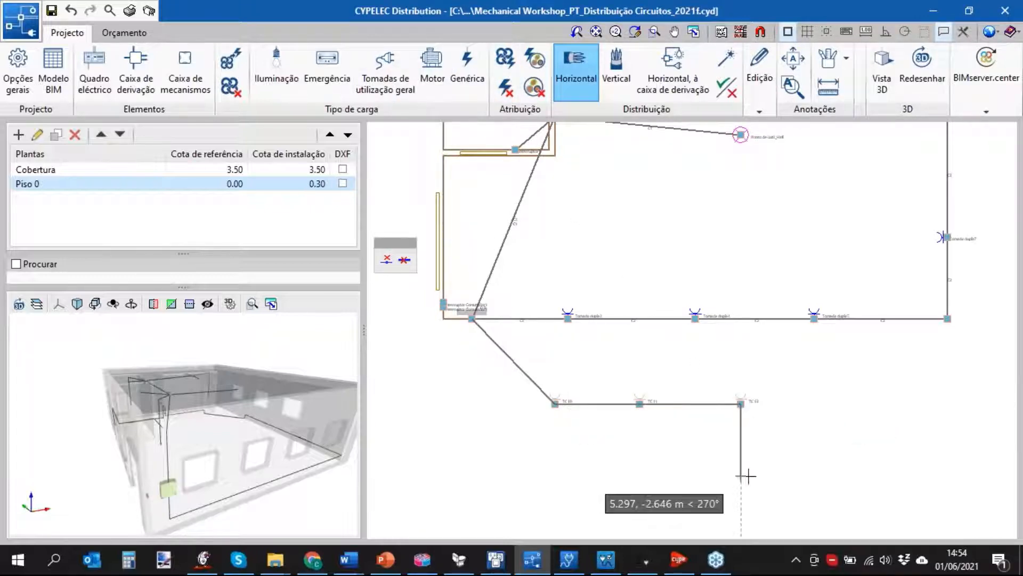
right_click(714, 471)
middle_drag(633, 461, 610, 395)
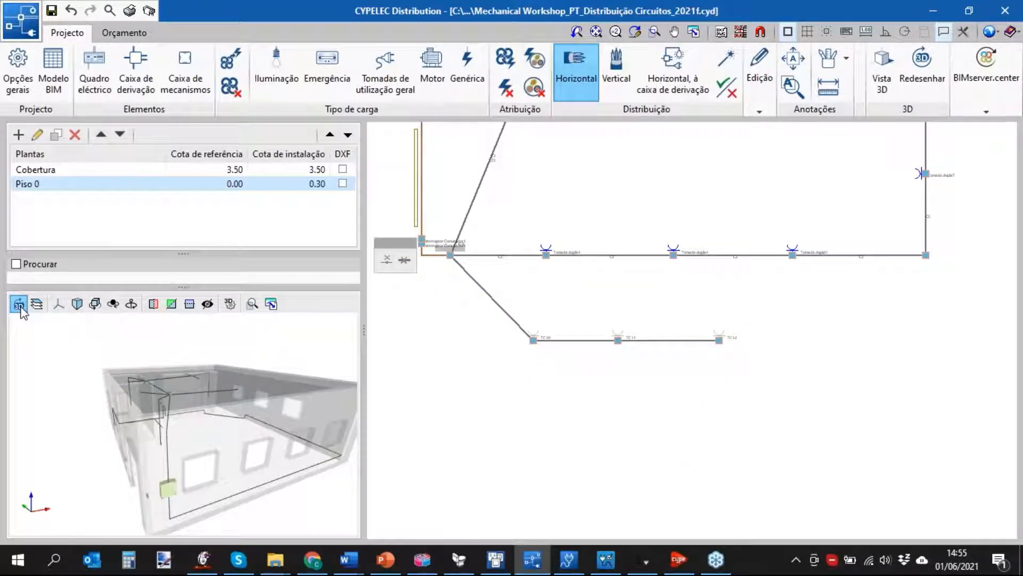
click(20, 306)
middle_drag(333, 497, 276, 415)
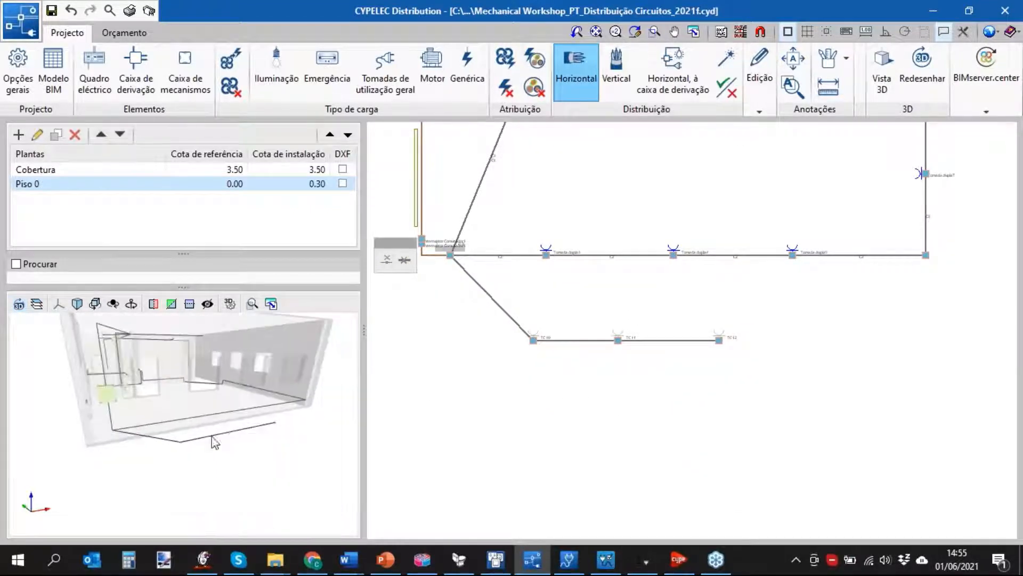
scroll(129, 424, up, 2)
scroll(132, 430, up, 1)
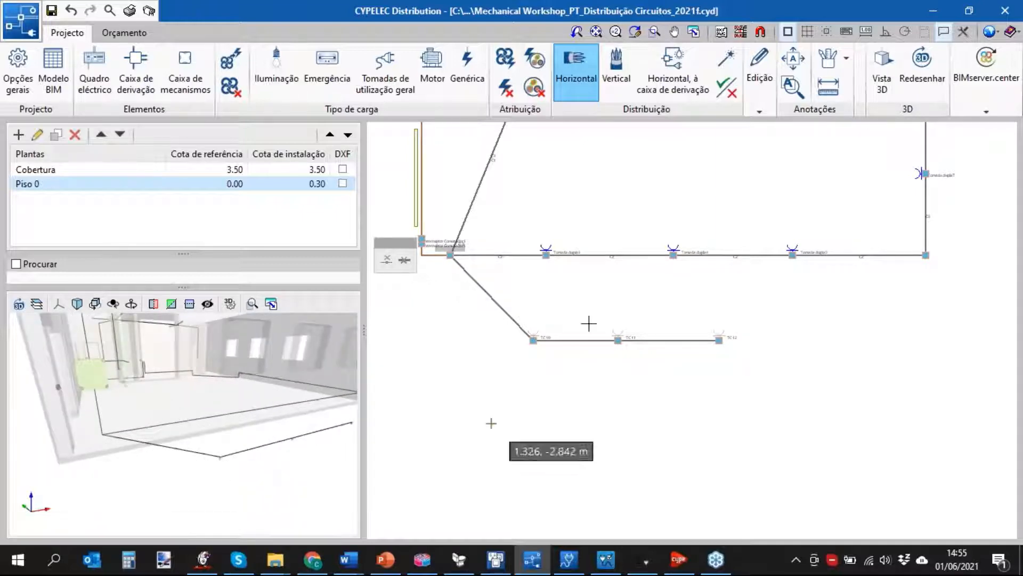
Delete the three horizontal segments linking the corner node with sockets TC 10, TC 11 and TC 12, and update the 3D view
click(758, 107)
click(760, 158)
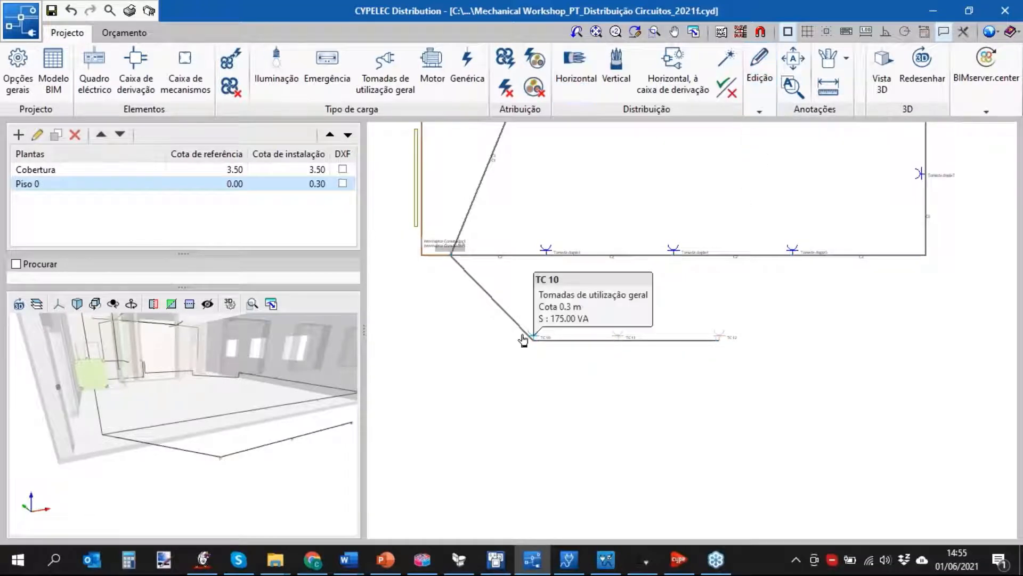
click(484, 292)
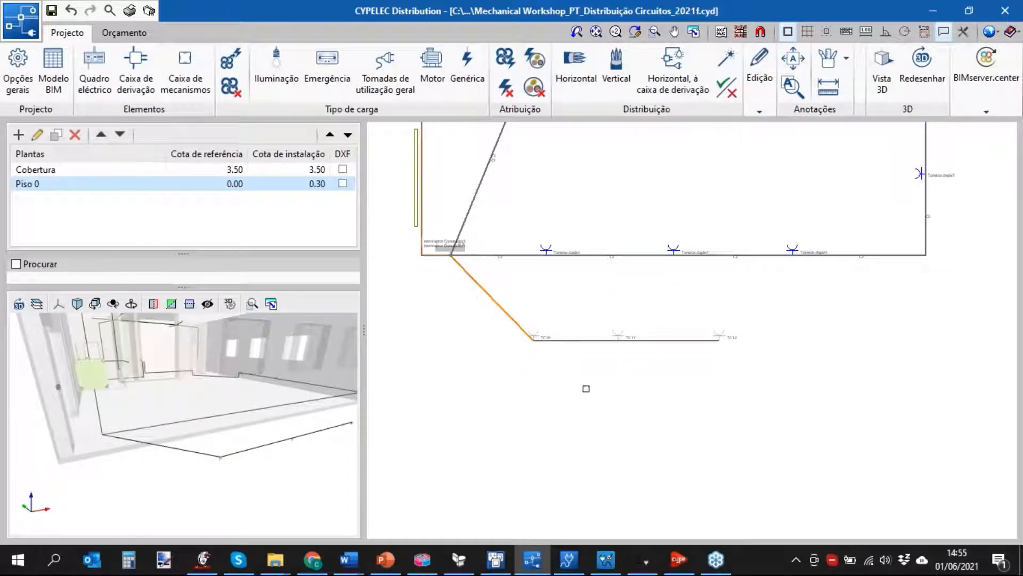
click(587, 346)
click(661, 345)
right_click(686, 393)
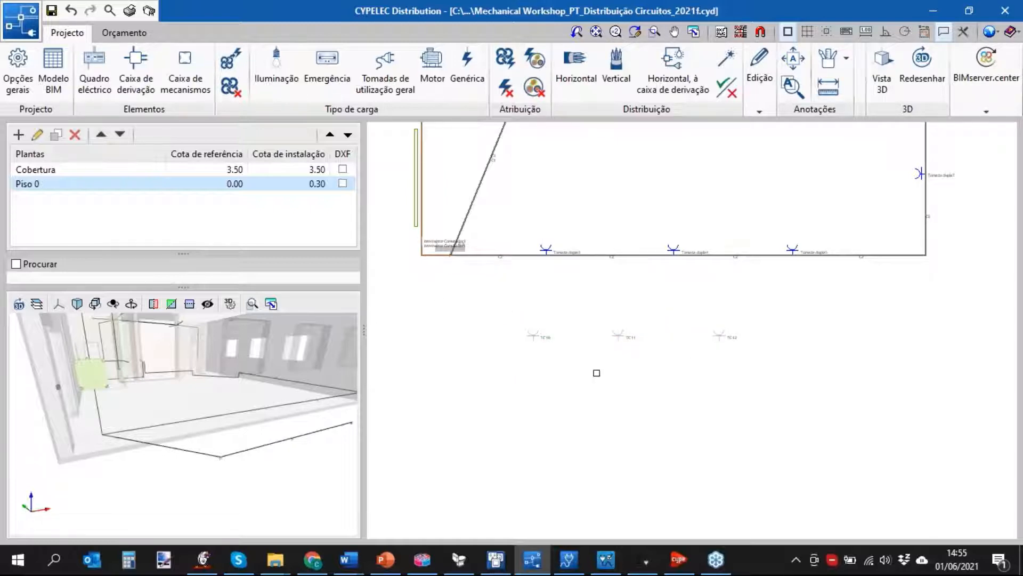
scroll(506, 363, up, 3)
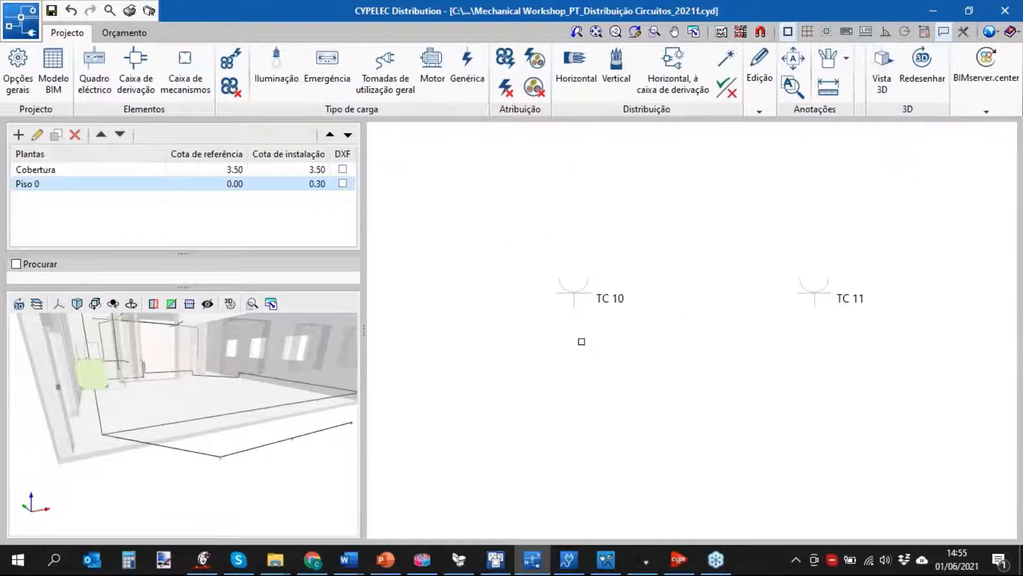
click(20, 305)
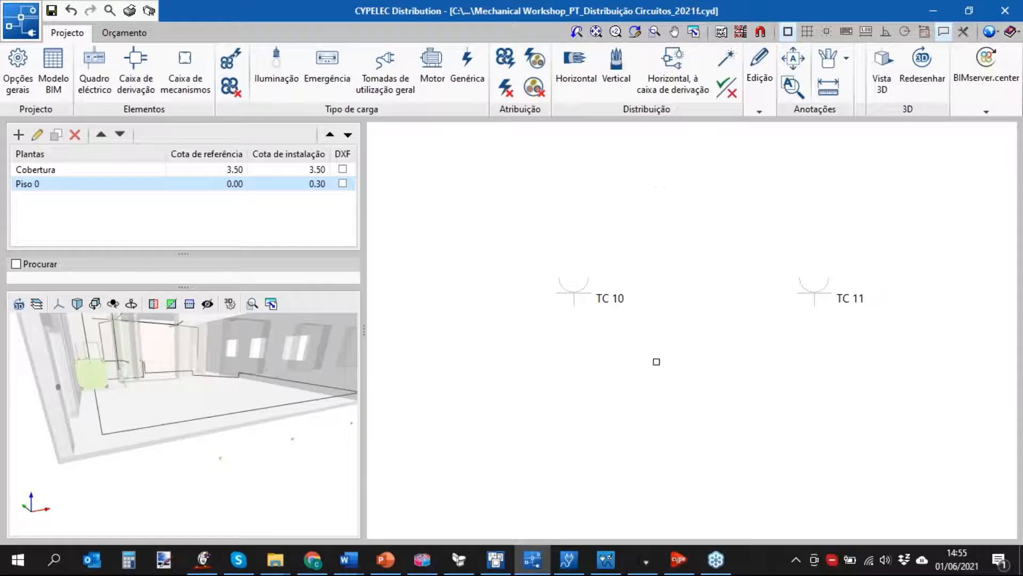
scroll(645, 367, down, 3)
scroll(805, 367, up, 1)
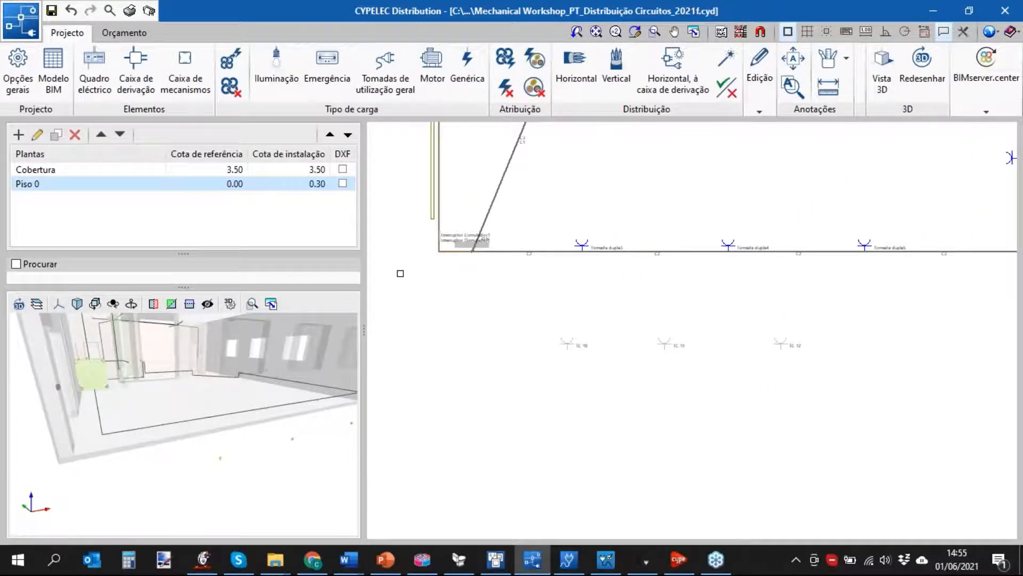
Set the installation height of Piso 0 to 0.00 m
double_click(318, 185)
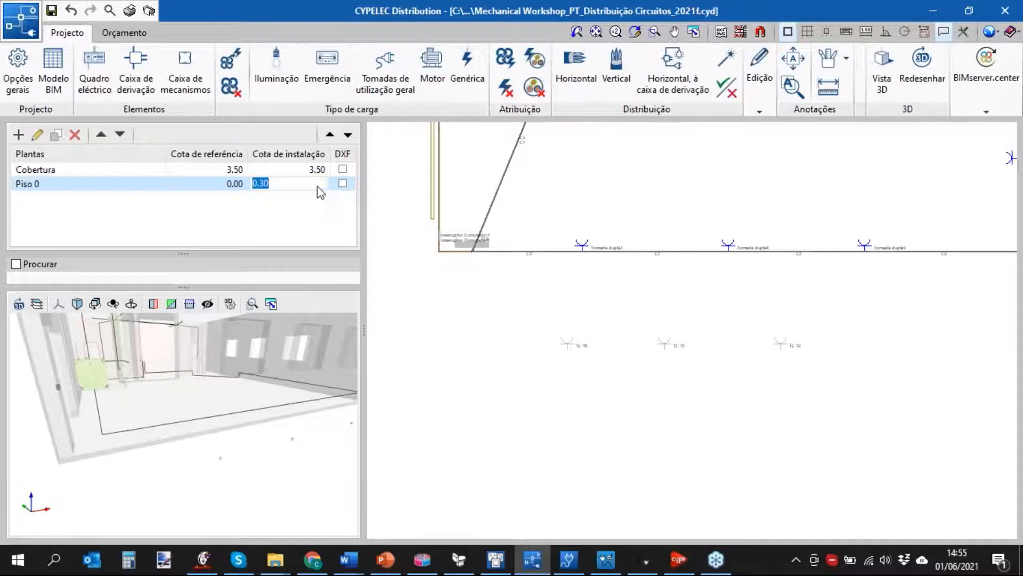
text(0)
key(Return)
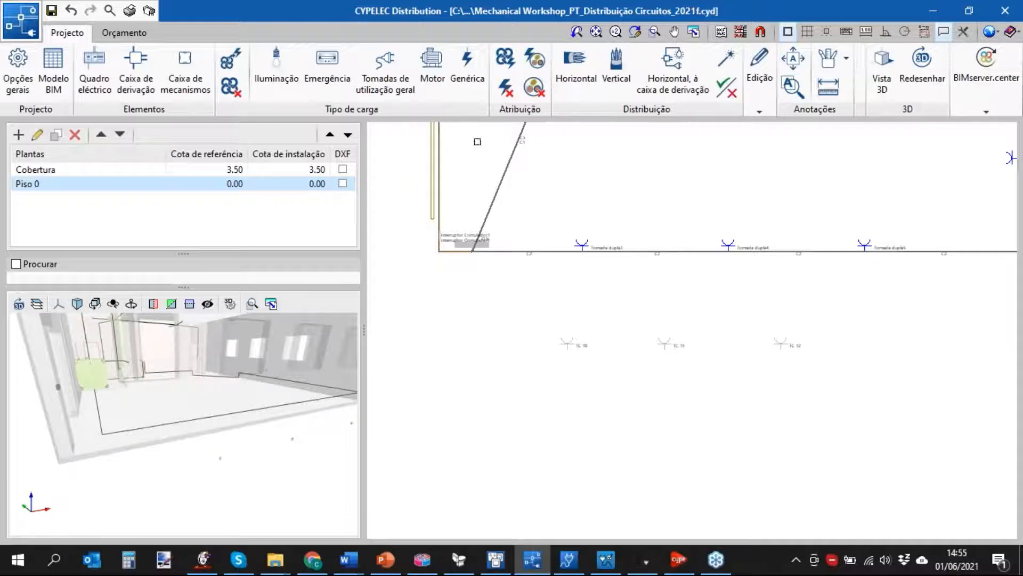
Draw a horizontal run at floor level from the corner node through TC 10, TC 11 and TC 12, and check it in 3D
click(575, 69)
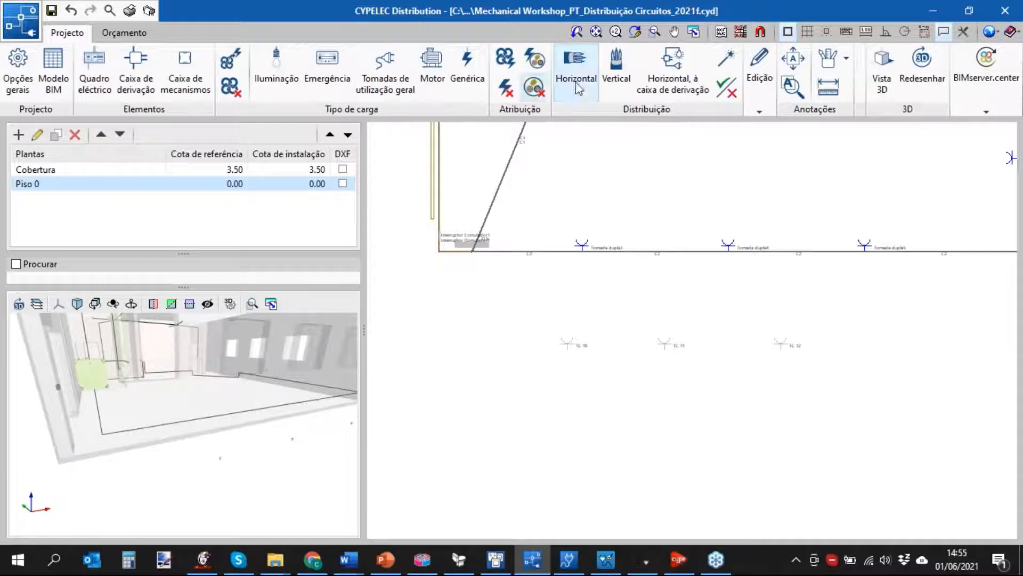
click(472, 252)
click(567, 350)
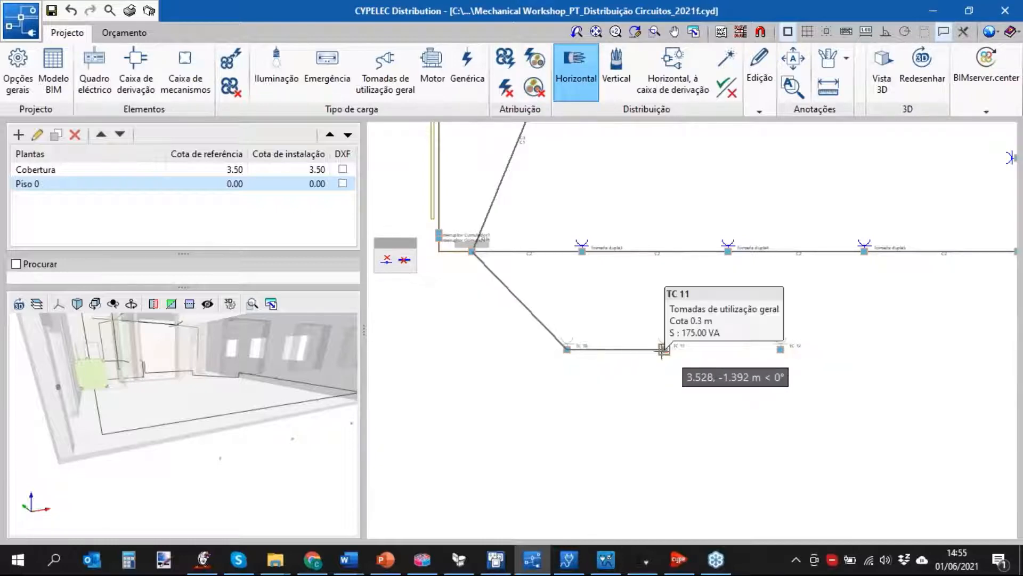
click(664, 349)
click(780, 349)
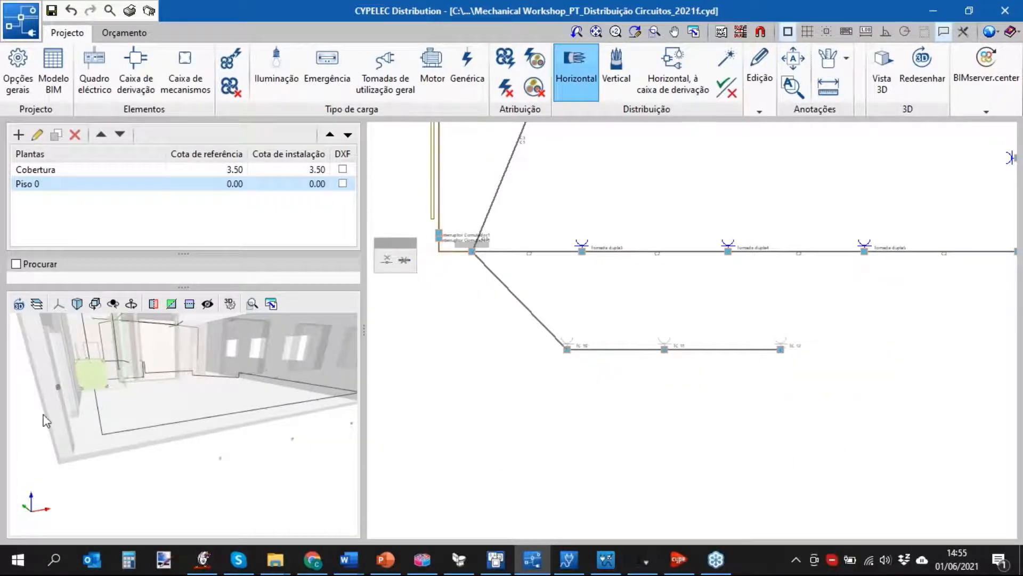
click(18, 304)
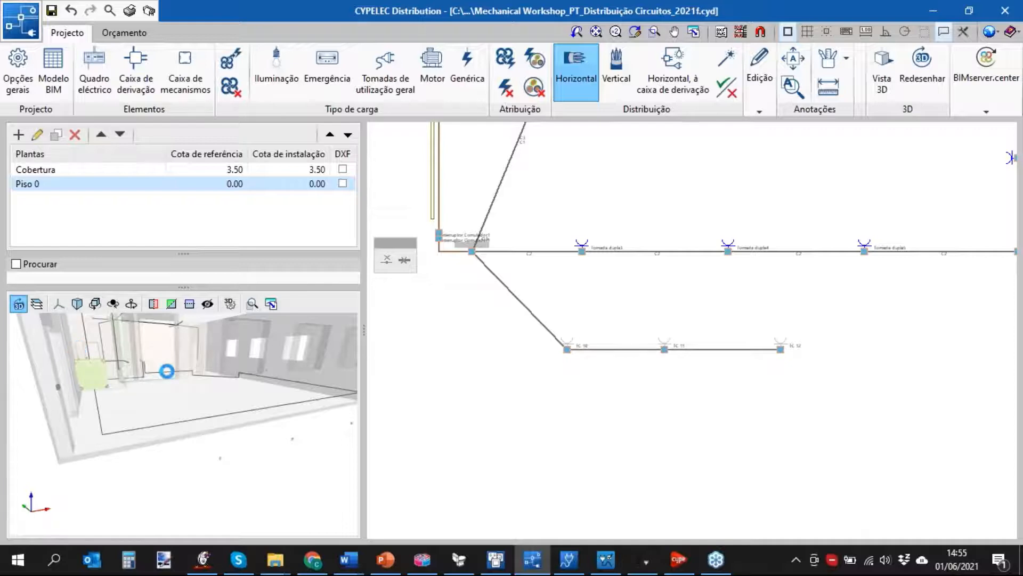
scroll(180, 468, up, 5)
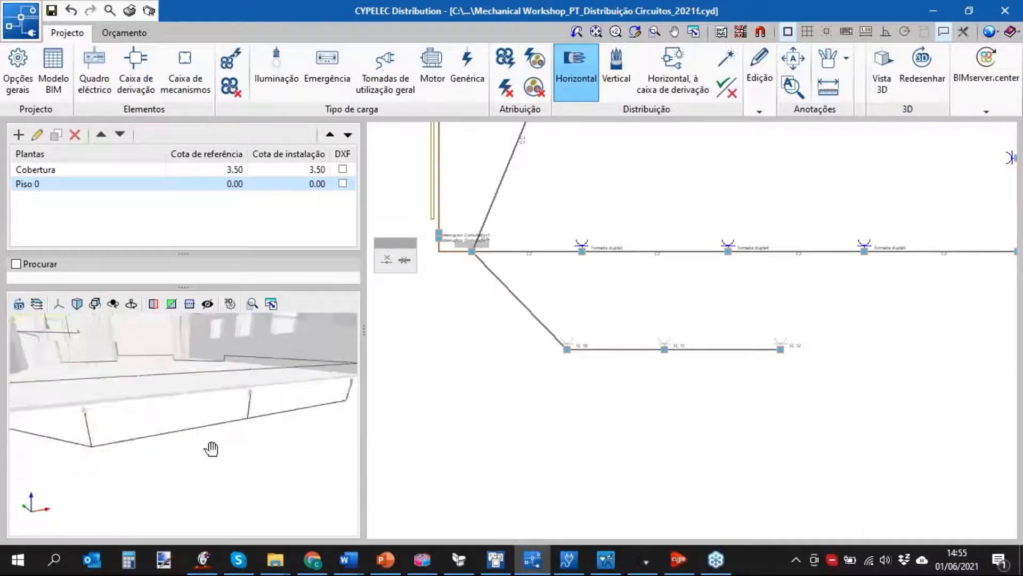
scroll(219, 452, down, 5)
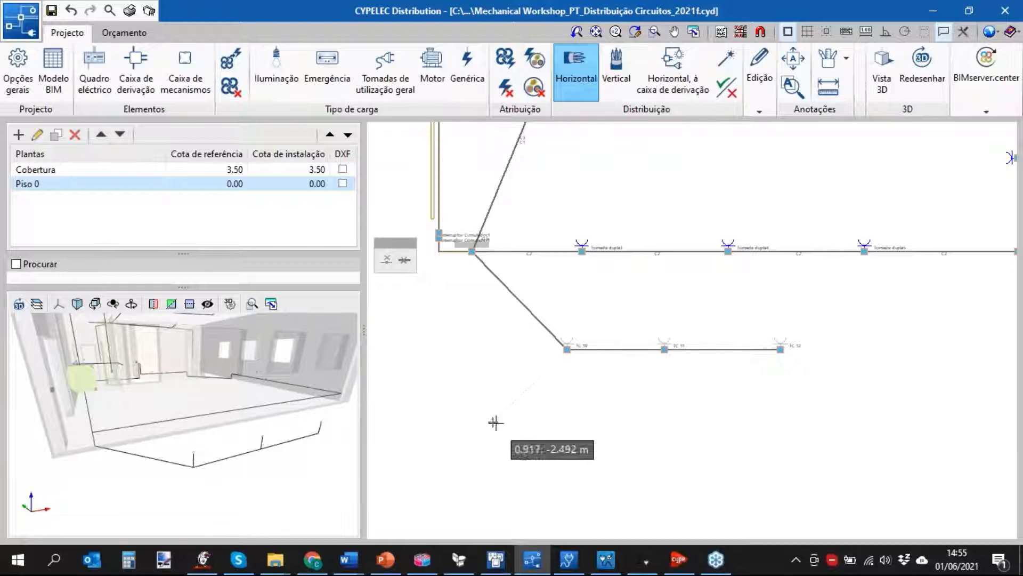
Change the height position of socket TC 10 to an absolute level of 1 m and check it in the updated 3D view
click(760, 80)
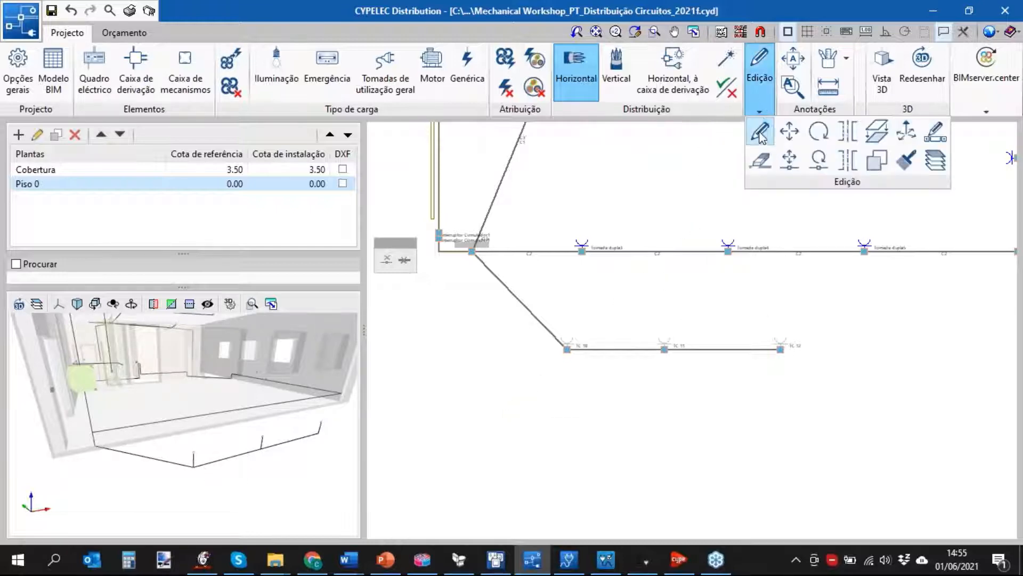
click(913, 136)
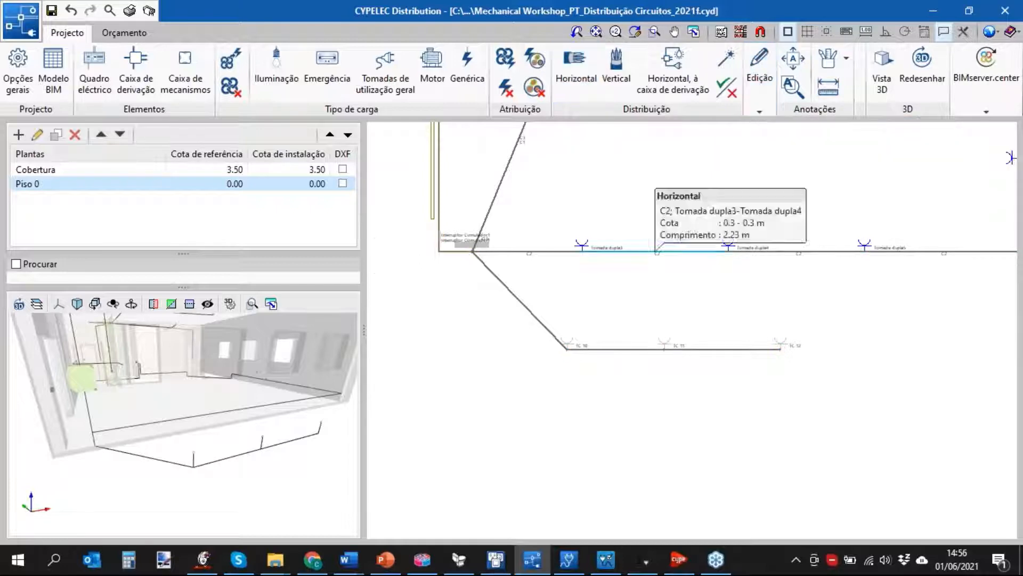
click(568, 343)
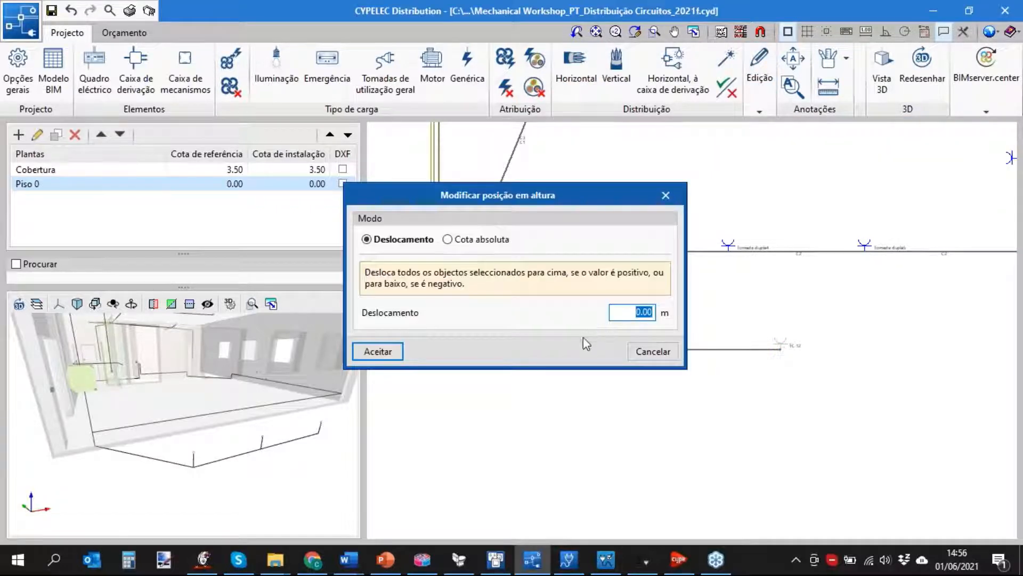
click(506, 241)
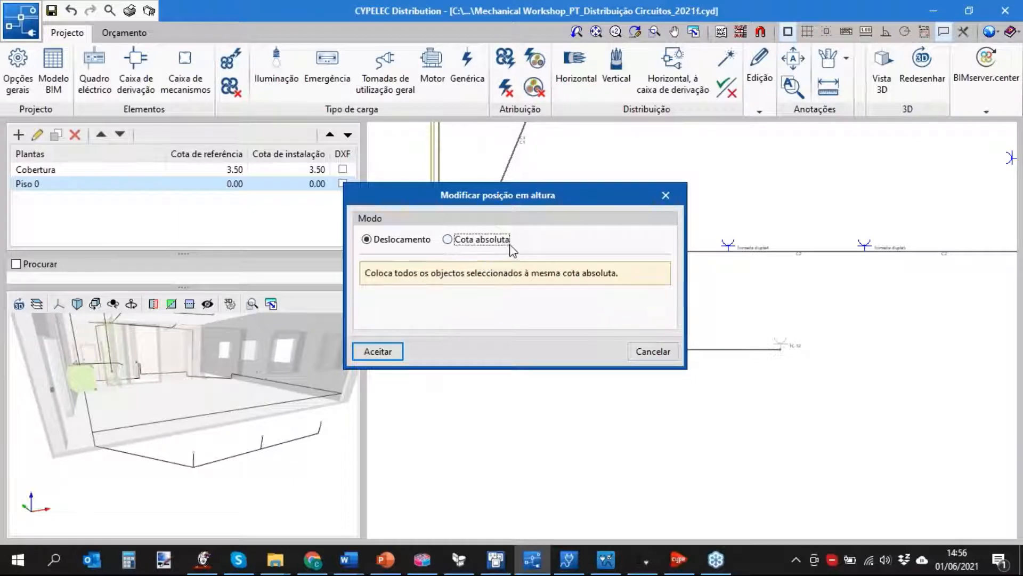
key(Tab)
text(1)
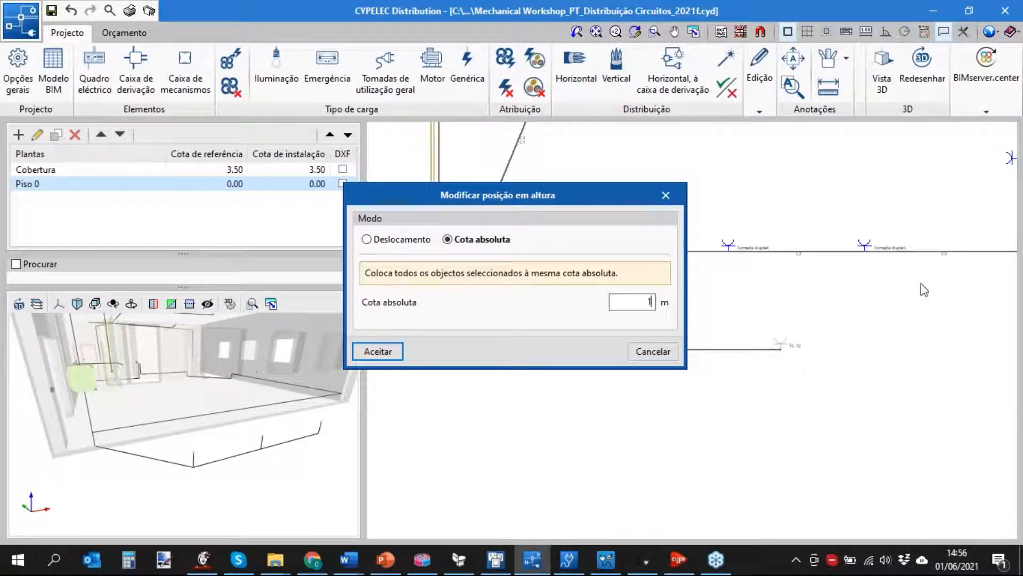
click(373, 350)
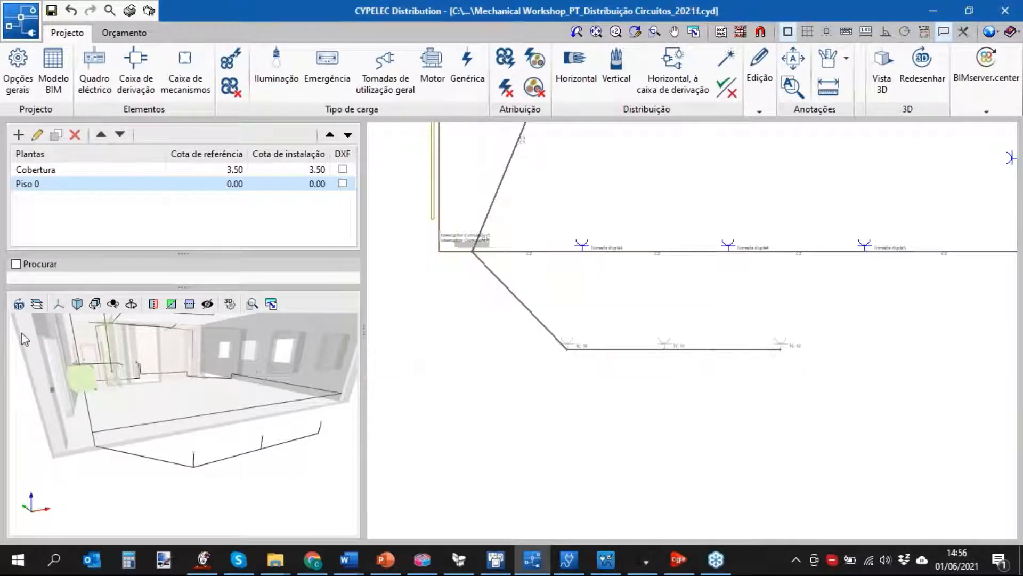
click(18, 304)
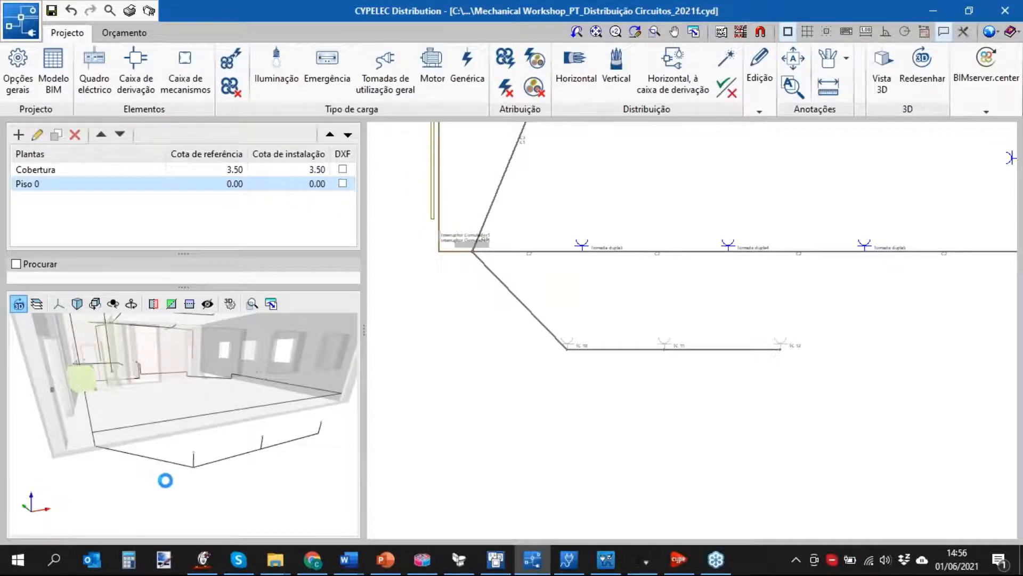
scroll(197, 429, up, 2)
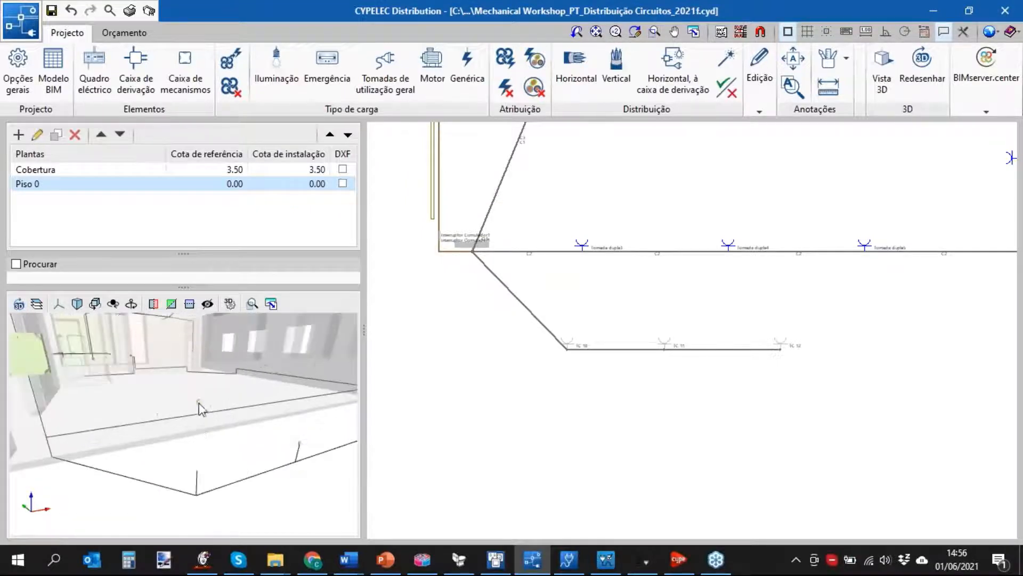
middle_drag(206, 461, 199, 462)
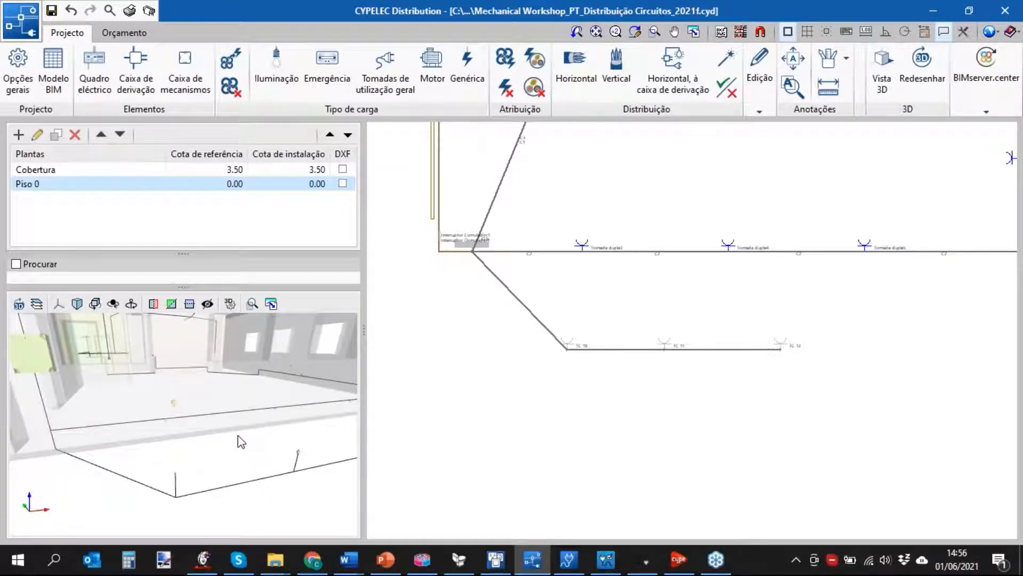
scroll(238, 437, down, 2)
drag(223, 454, 242, 459)
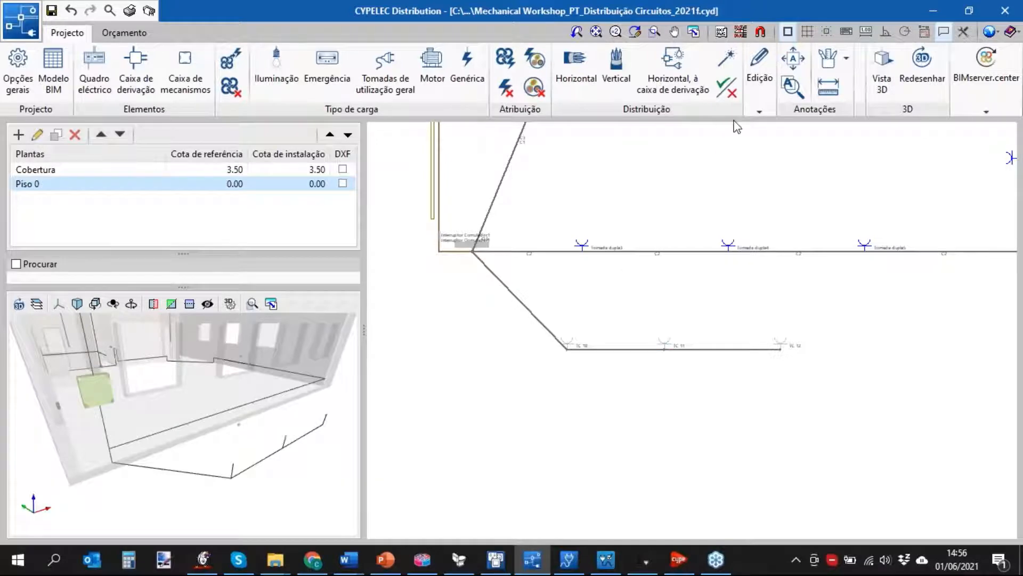
Delete the 0.30 m vertical segment at socket TC 10
click(760, 104)
click(760, 161)
scroll(571, 363, up, 5)
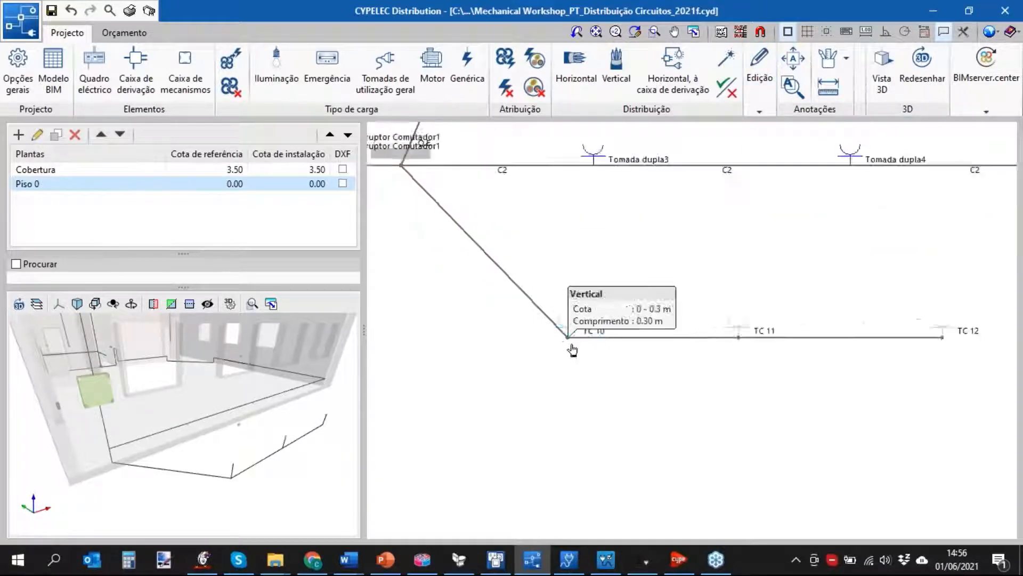
scroll(572, 350, up, 3)
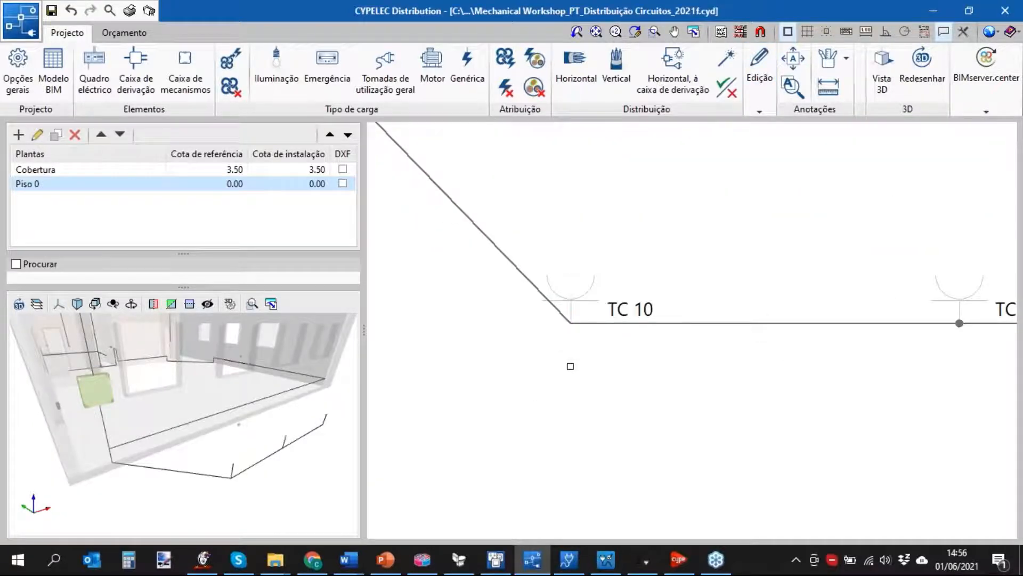
Draw a new vertical run at TC 10 connecting the floor-level wiring to the raised socket, and update the 3D view
click(616, 74)
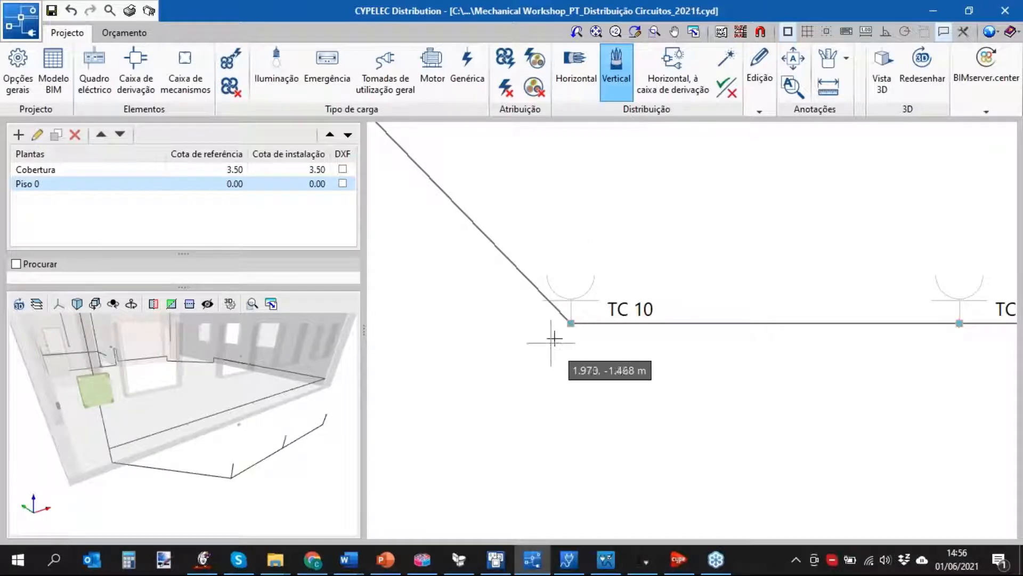
click(20, 305)
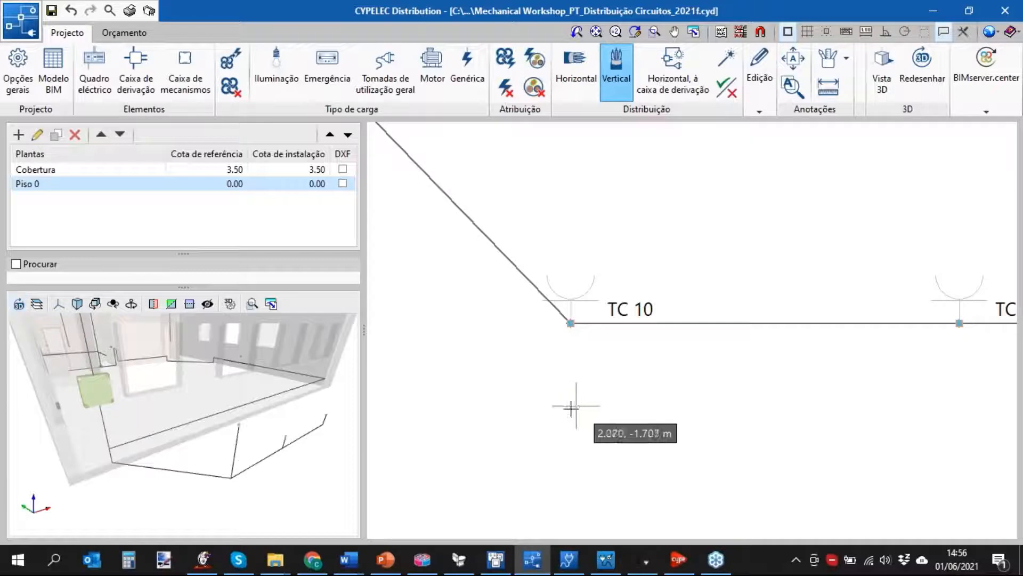
middle_drag(663, 394, 650, 396)
scroll(626, 399, down, 5)
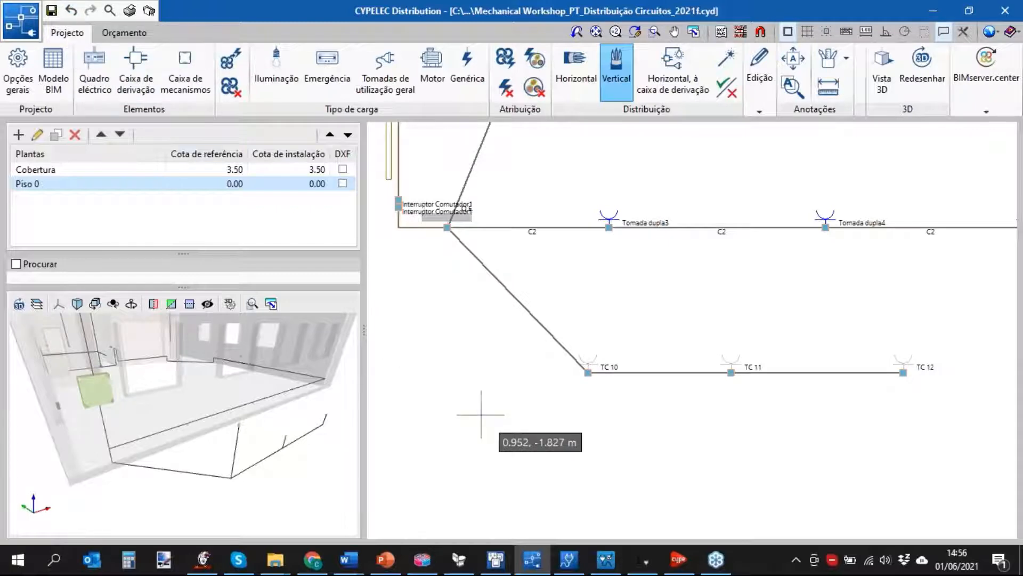
Add circuit C4 to electrical panel Q.E. with load type Tomadas de utilização geral and polarity F+N
click(761, 106)
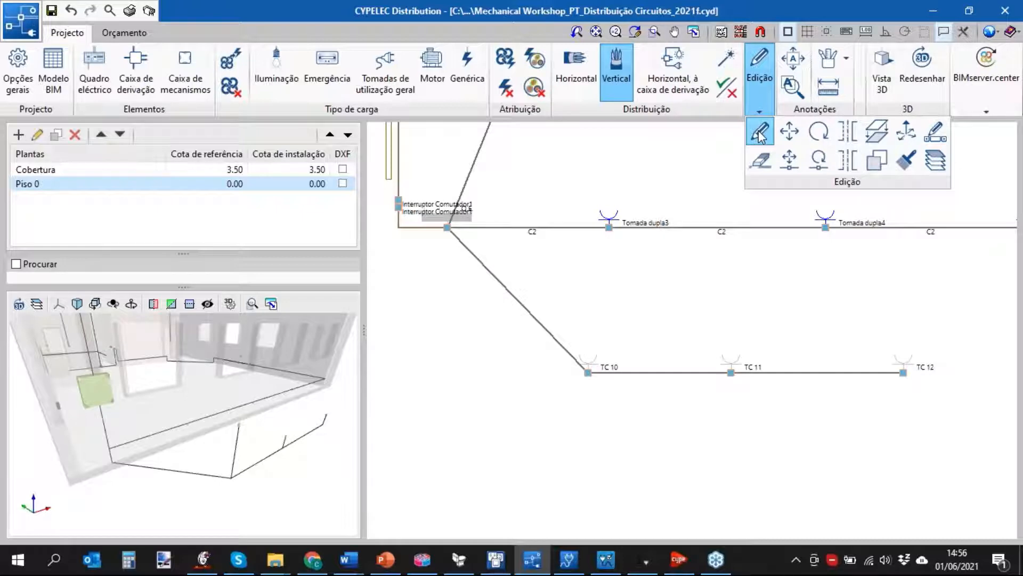
click(760, 135)
click(423, 222)
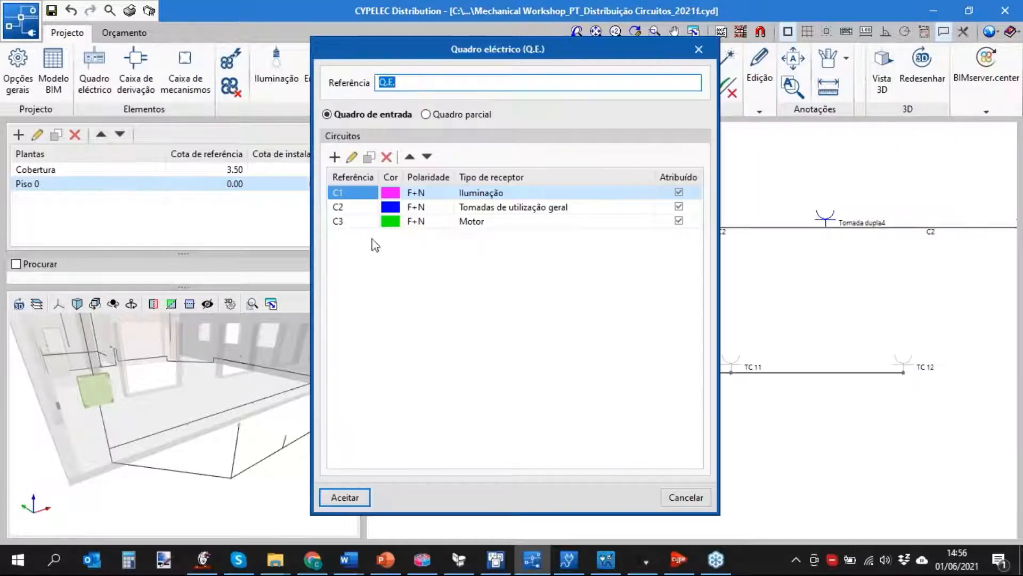
click(335, 157)
text(C4)
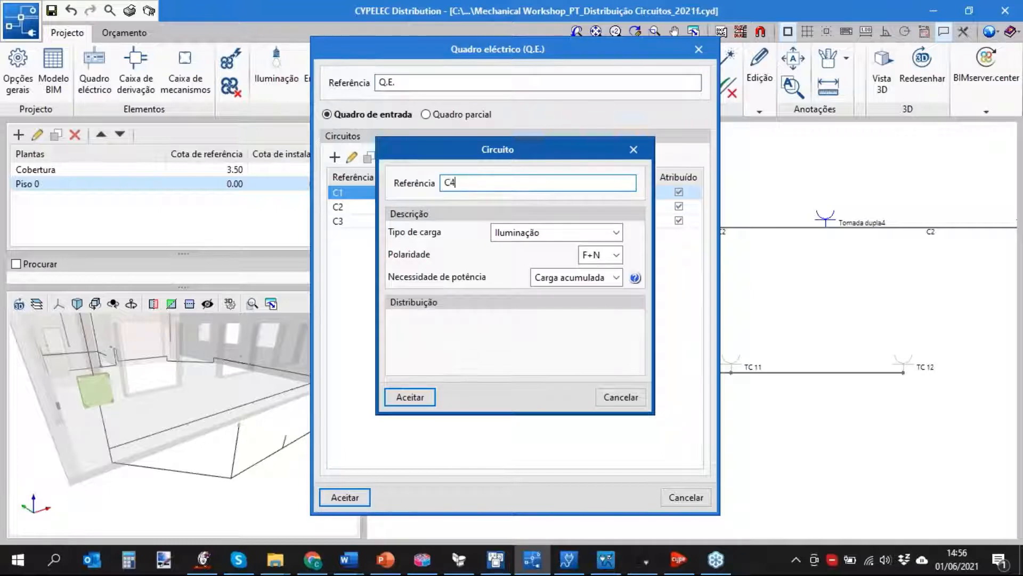
click(559, 240)
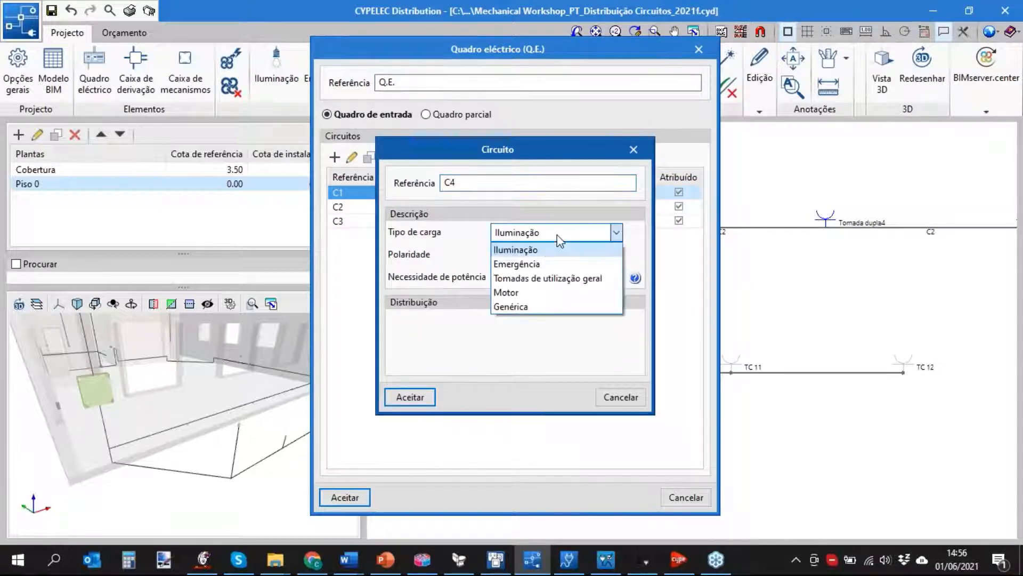
click(552, 278)
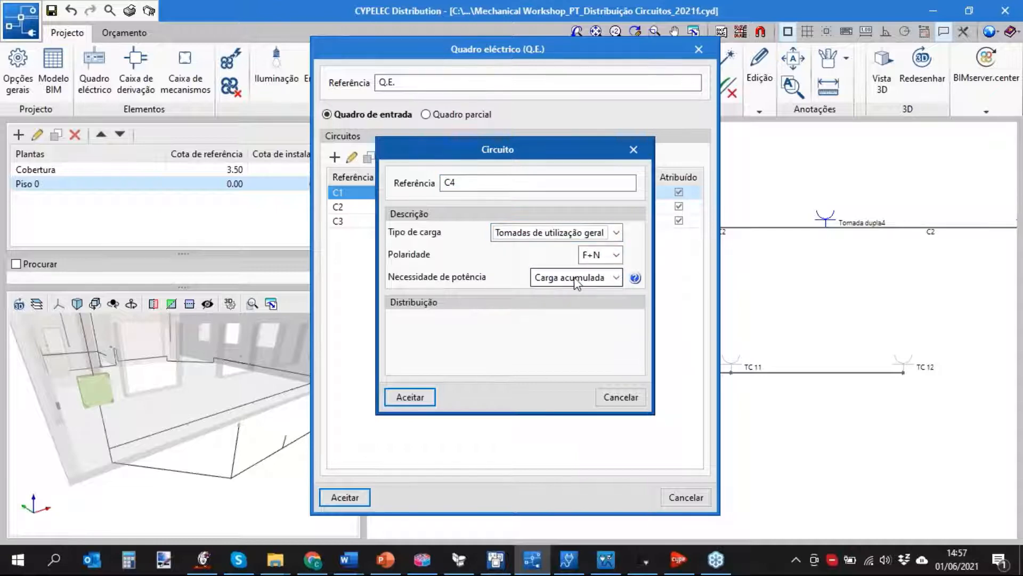
click(616, 254)
click(607, 269)
Read the help on the power requirement options, keep Carga acumulada for C4, and accept the circuit and the panel
click(616, 278)
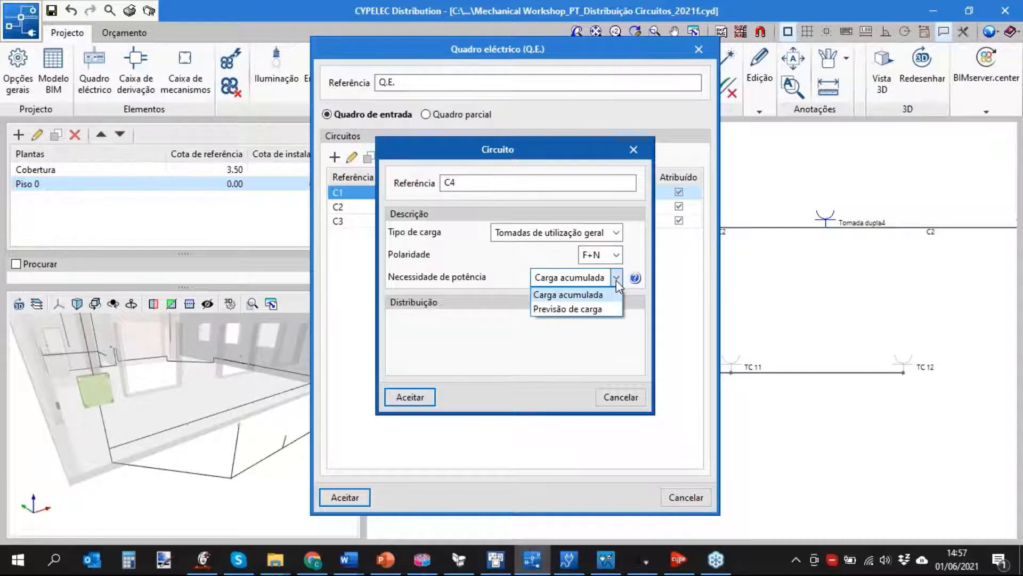
click(617, 278)
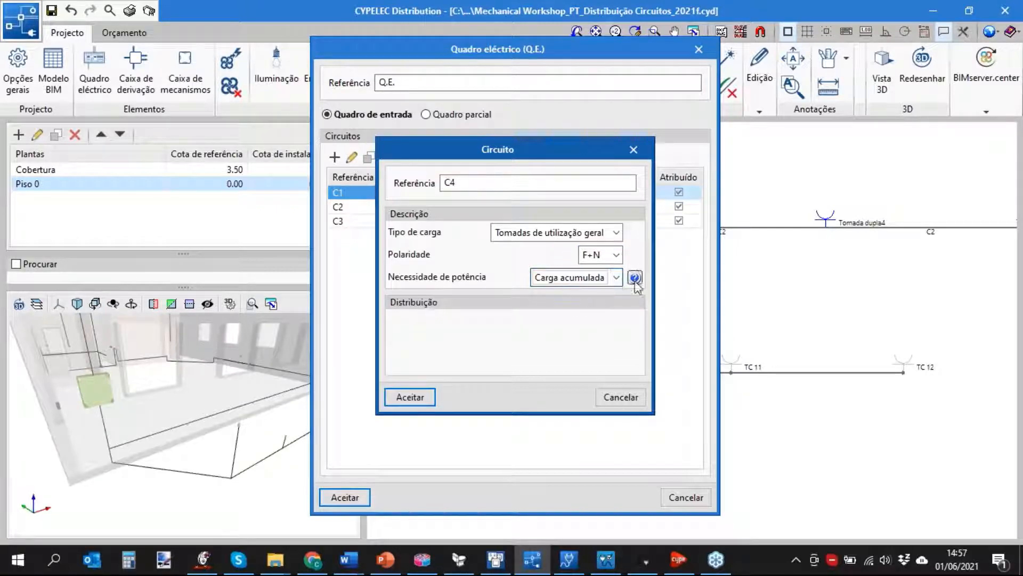
click(634, 277)
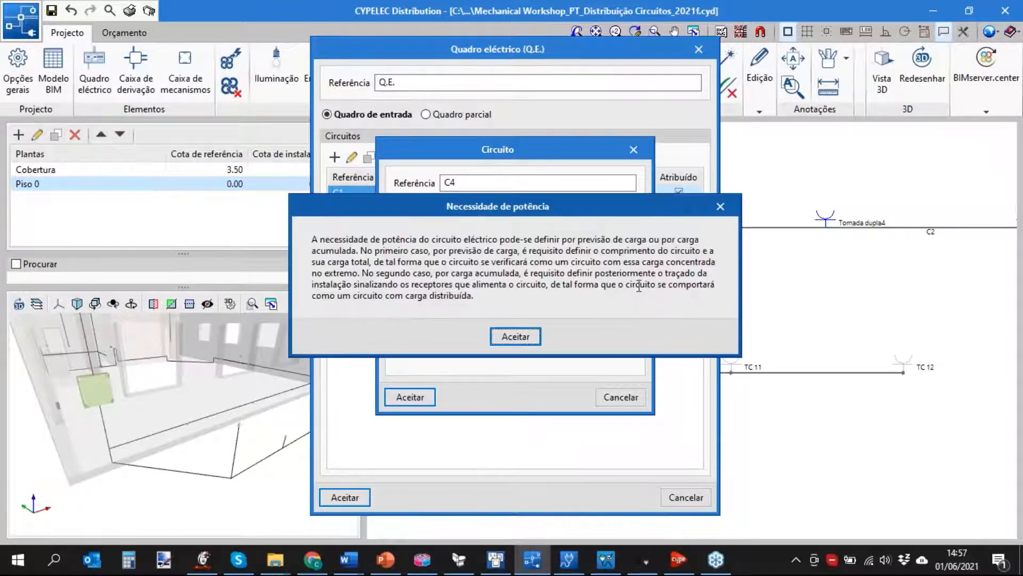
click(531, 337)
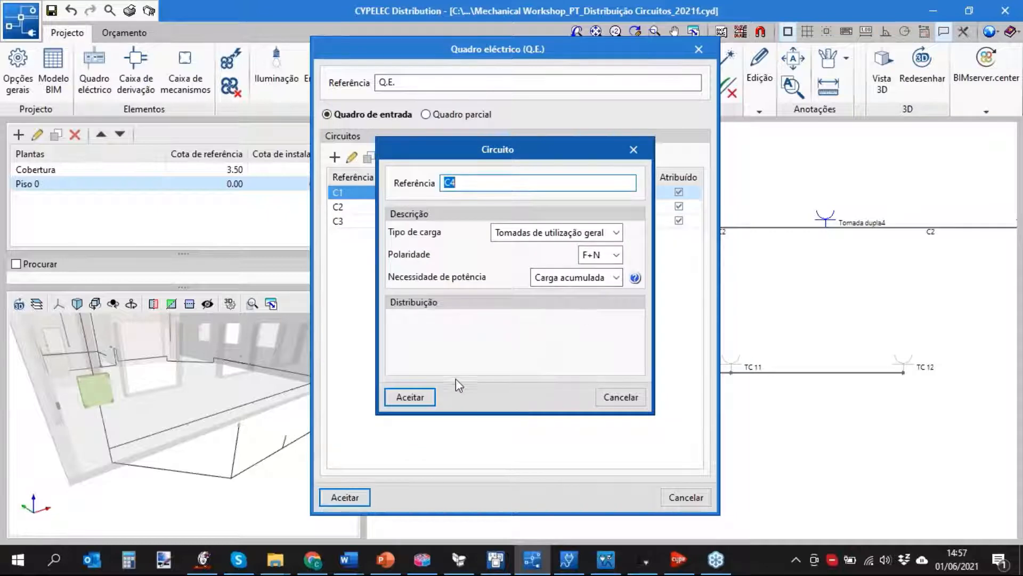
click(411, 397)
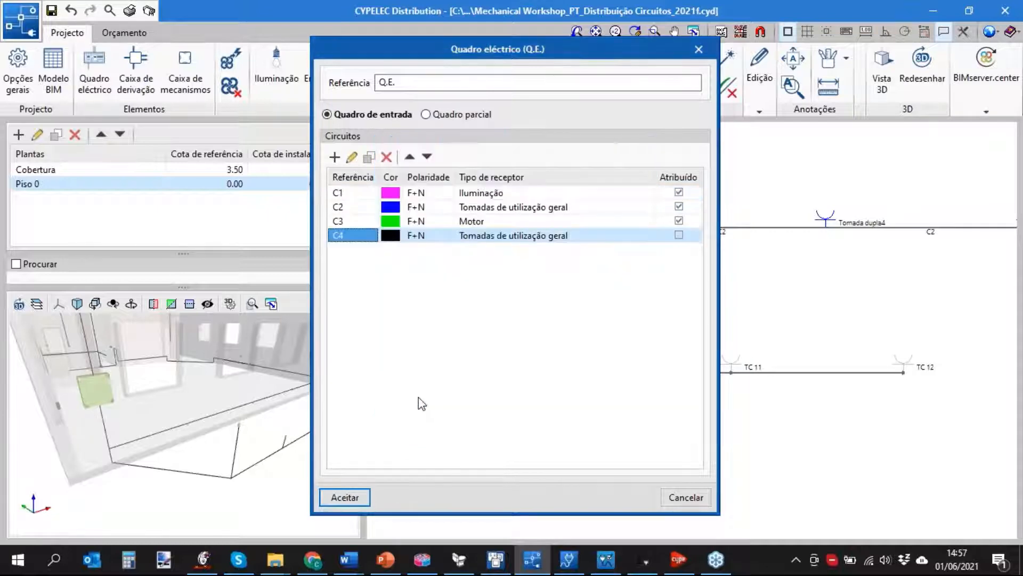
click(350, 494)
Assign circuit C4 of panel Q.E. to the sockets TC 10, TC 11 and TC 12 together
scroll(500, 448, down, 2)
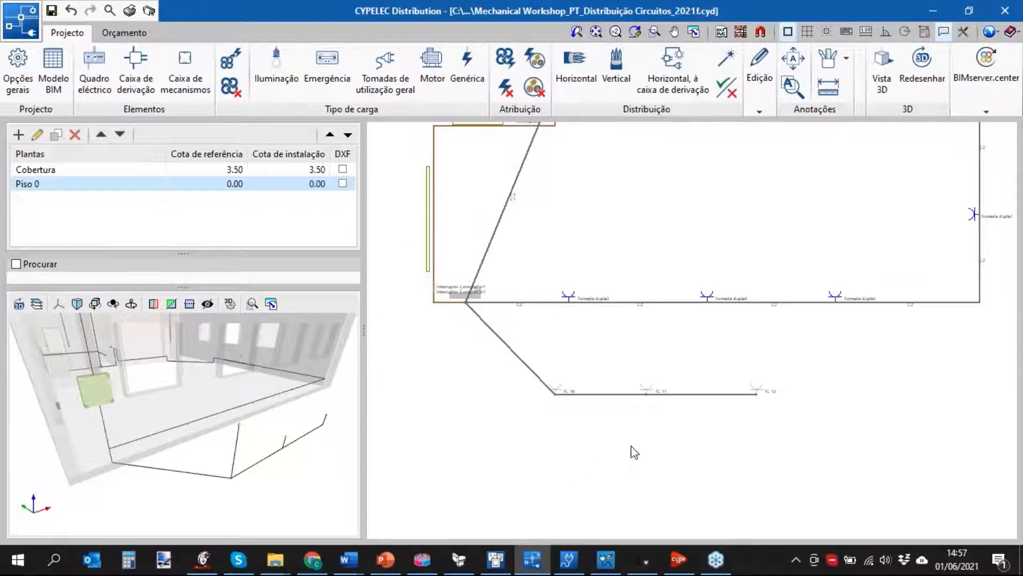
scroll(632, 454, up, 1)
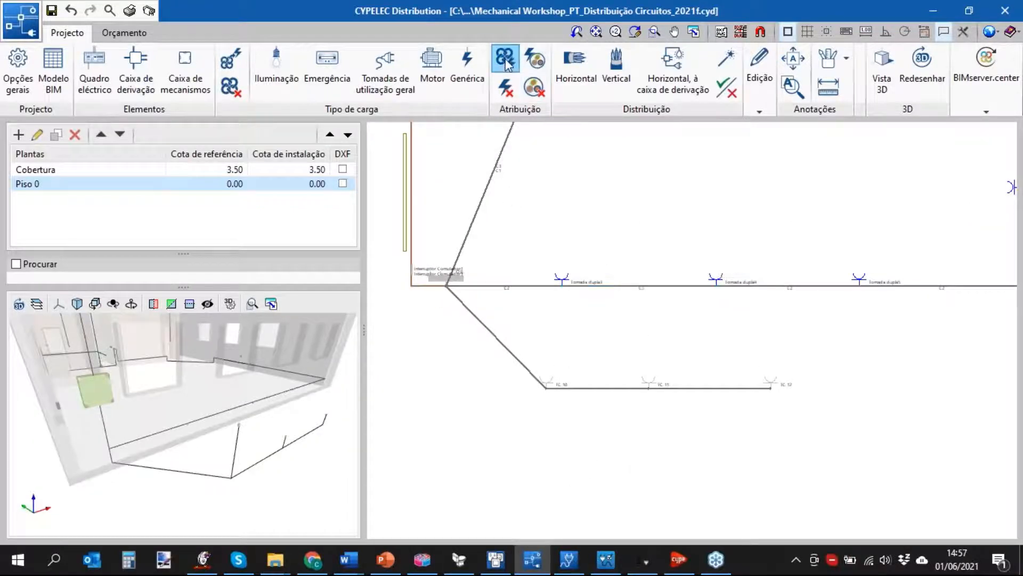
click(535, 61)
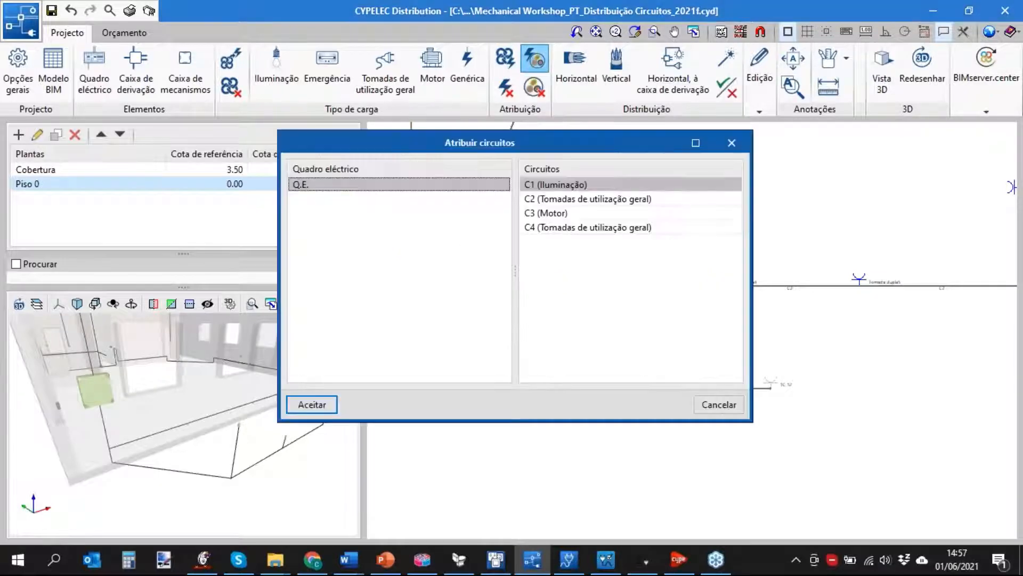
click(581, 230)
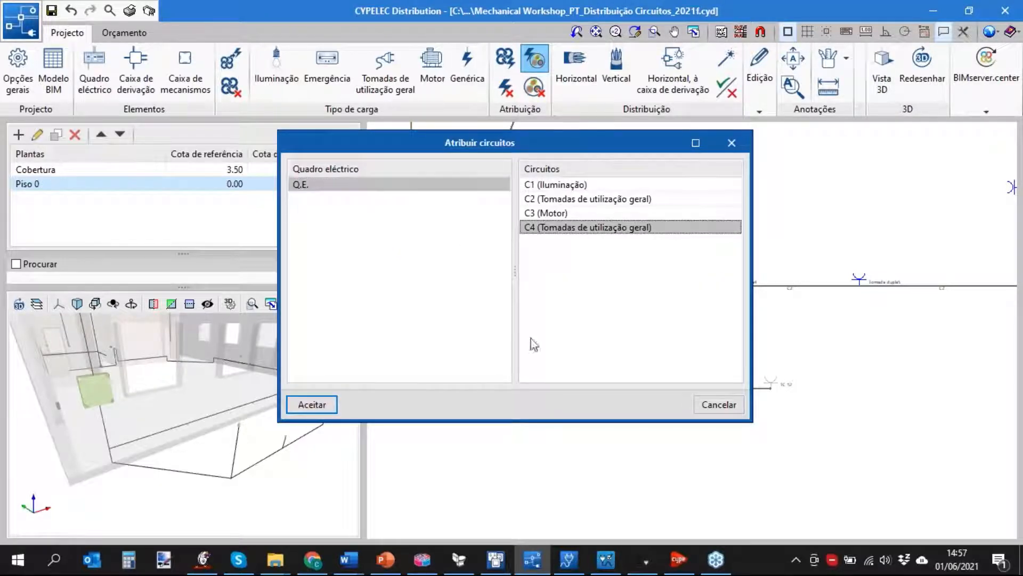
click(312, 405)
click(794, 436)
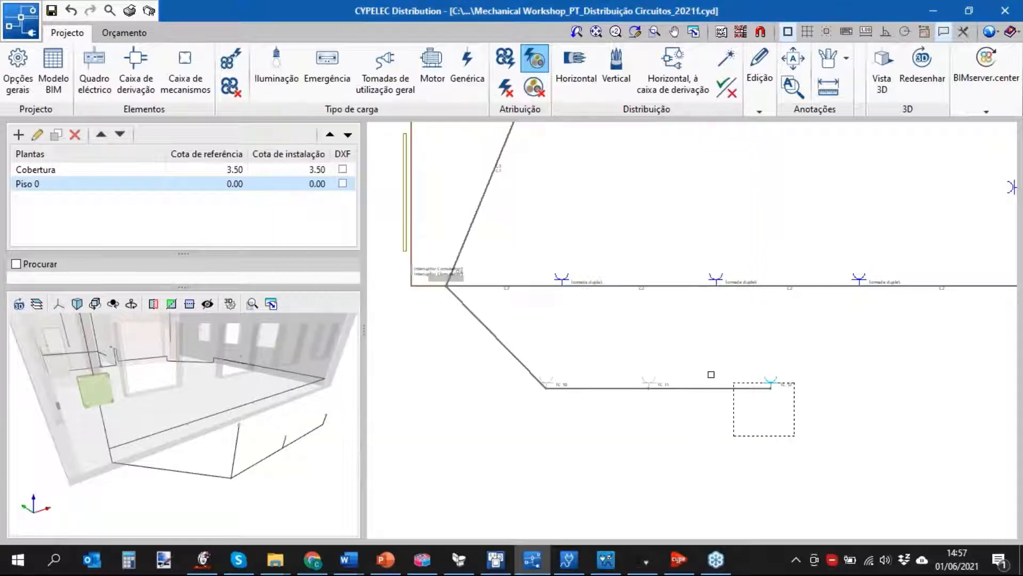
click(529, 317)
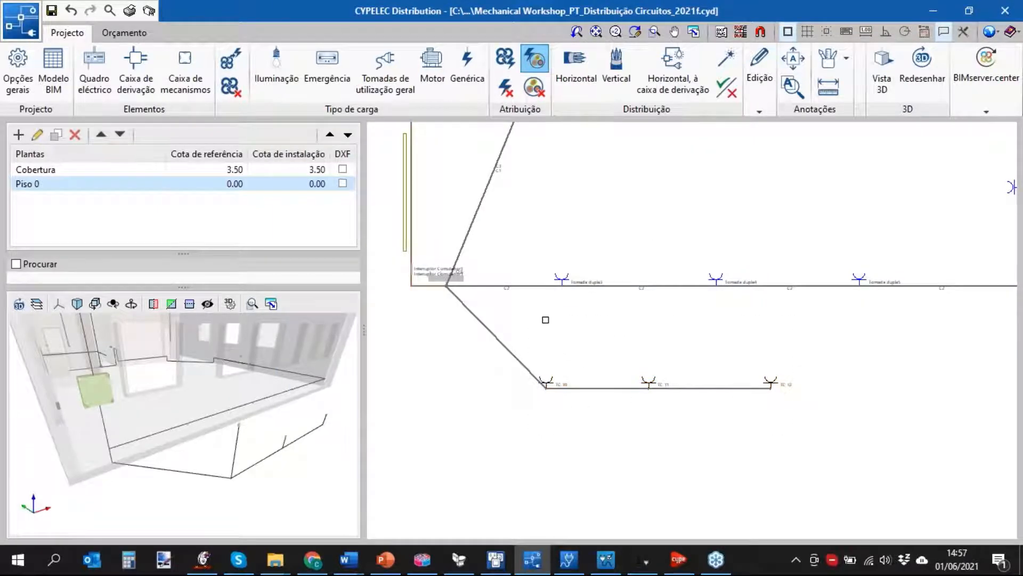
Automatically assign the circuits to the distribution runs and check the C4 connections along the sockets and the rest of the floor plan
click(726, 60)
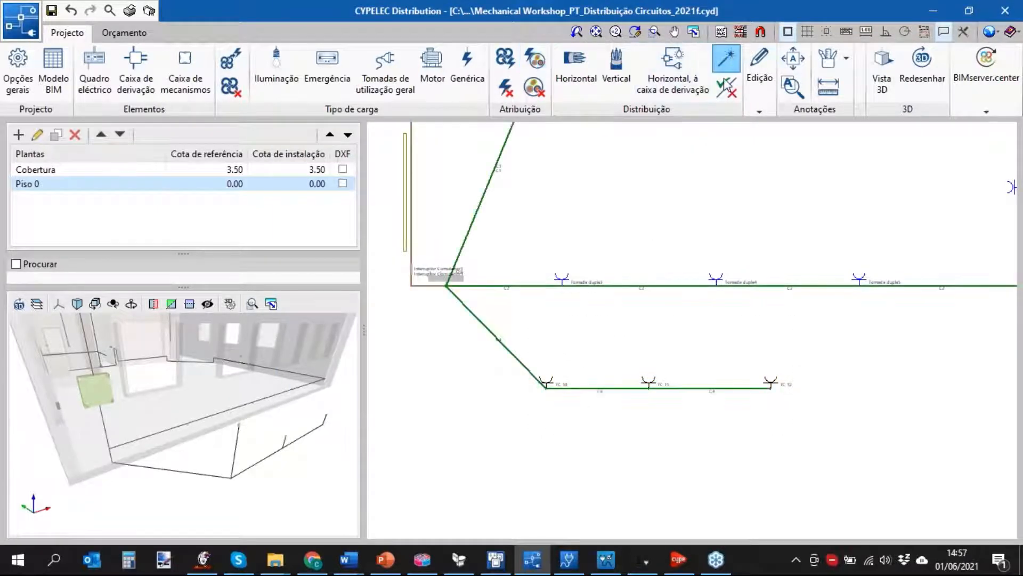
scroll(578, 404, up, 2)
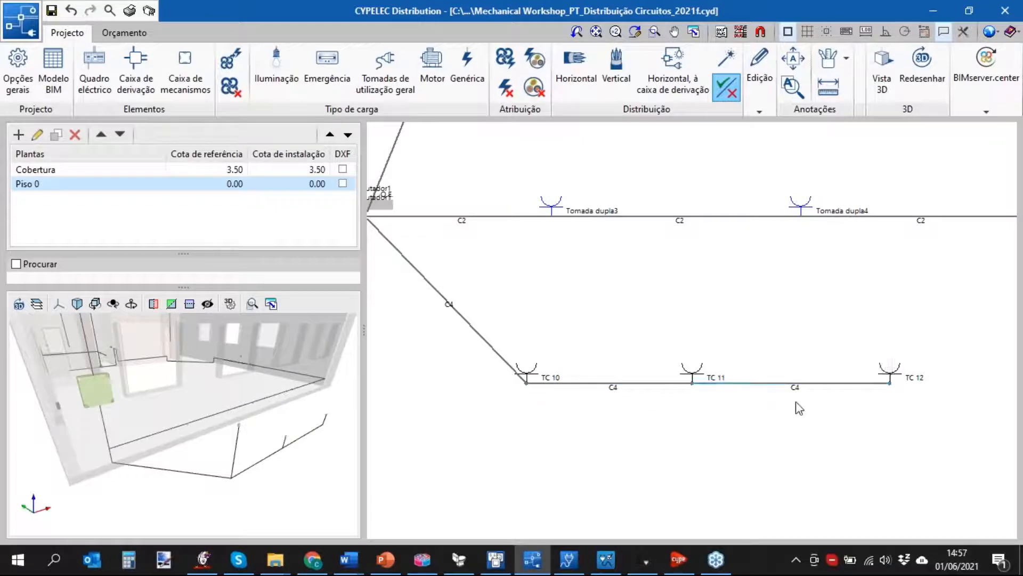
scroll(693, 405, down, 1)
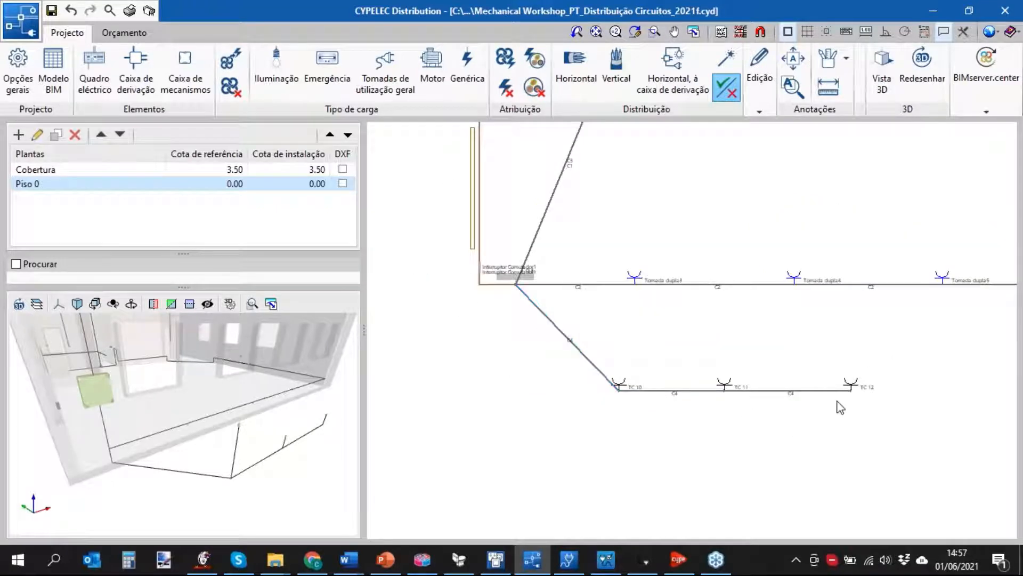
scroll(746, 432, down, 3)
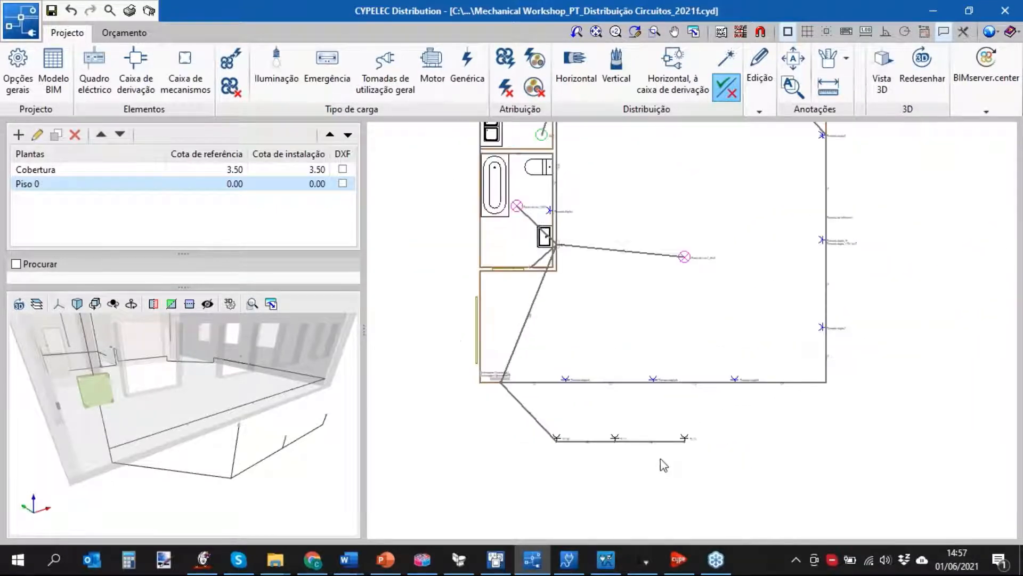
middle_drag(731, 315, 745, 416)
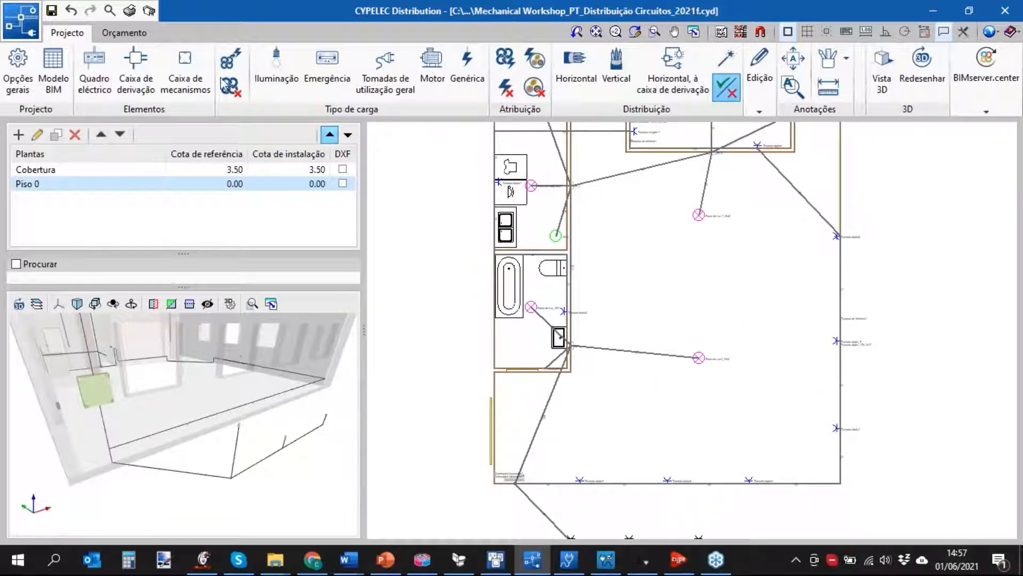
Generate the results report, look through its electrical panel and circuit sections, and close it
click(130, 10)
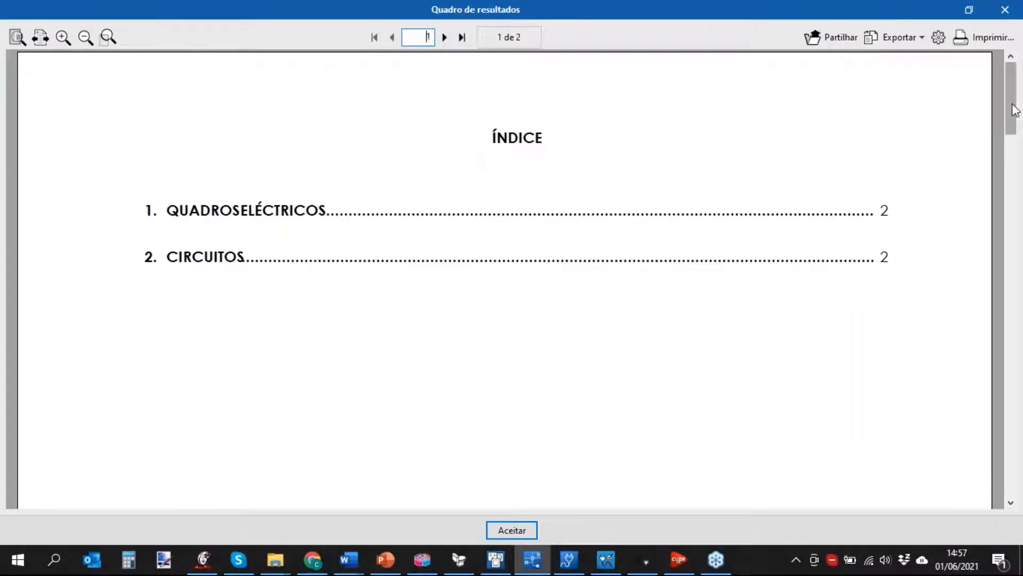
drag(1009, 120, 1020, 463)
click(1008, 7)
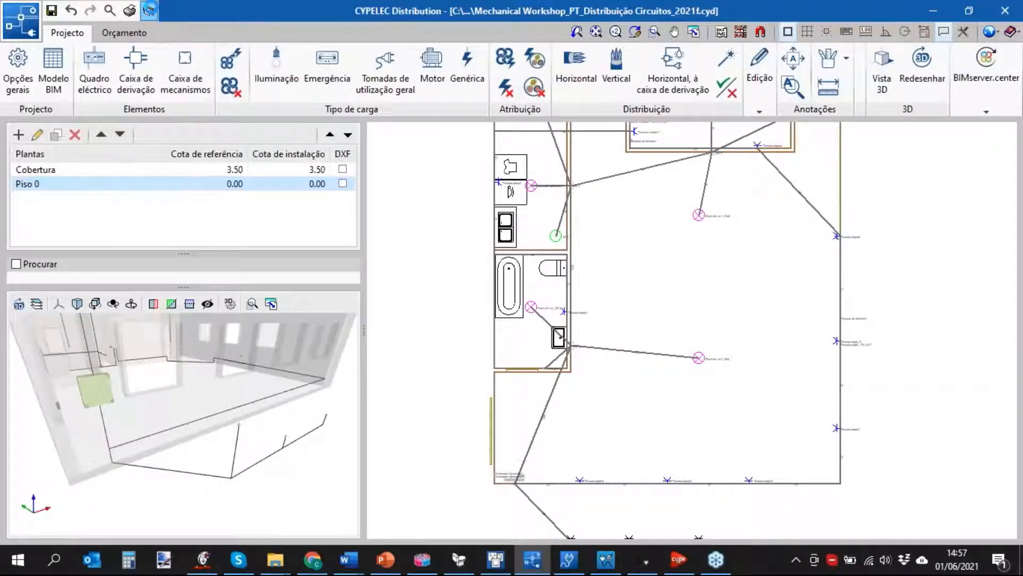
Generate the DWG drawing composition without keeping the previous layout, and show all drawings in detail
click(150, 10)
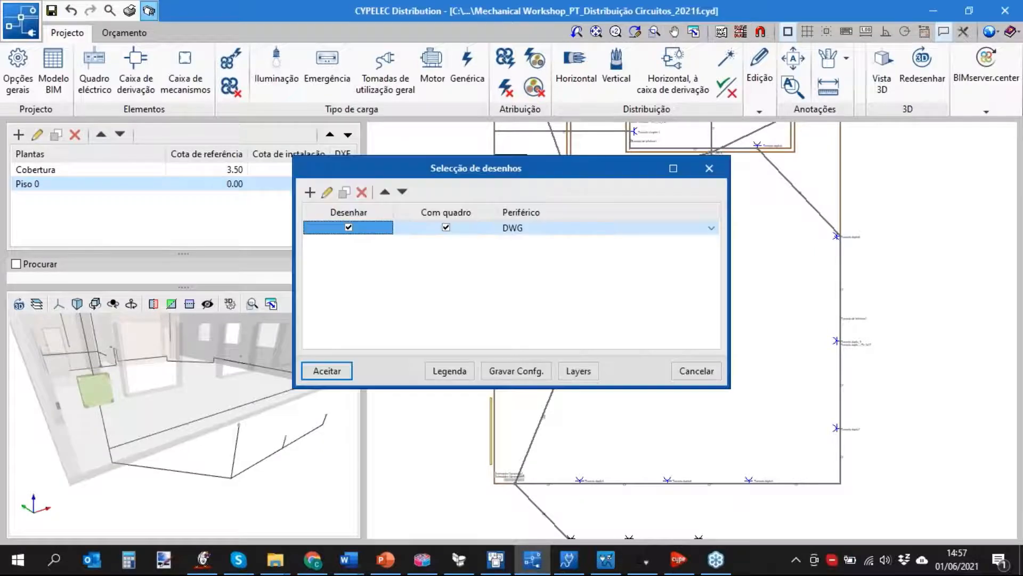
click(326, 370)
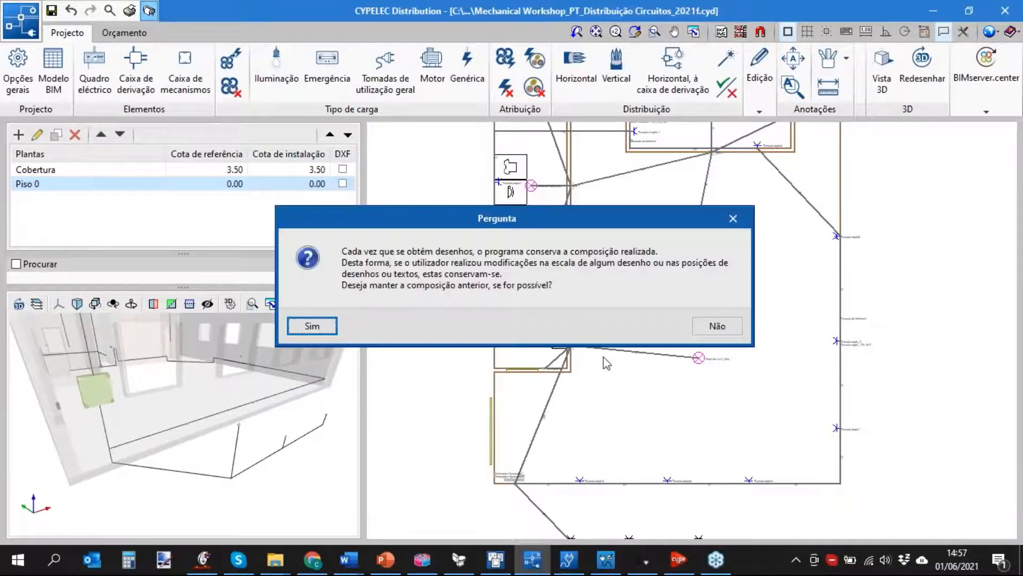
click(716, 325)
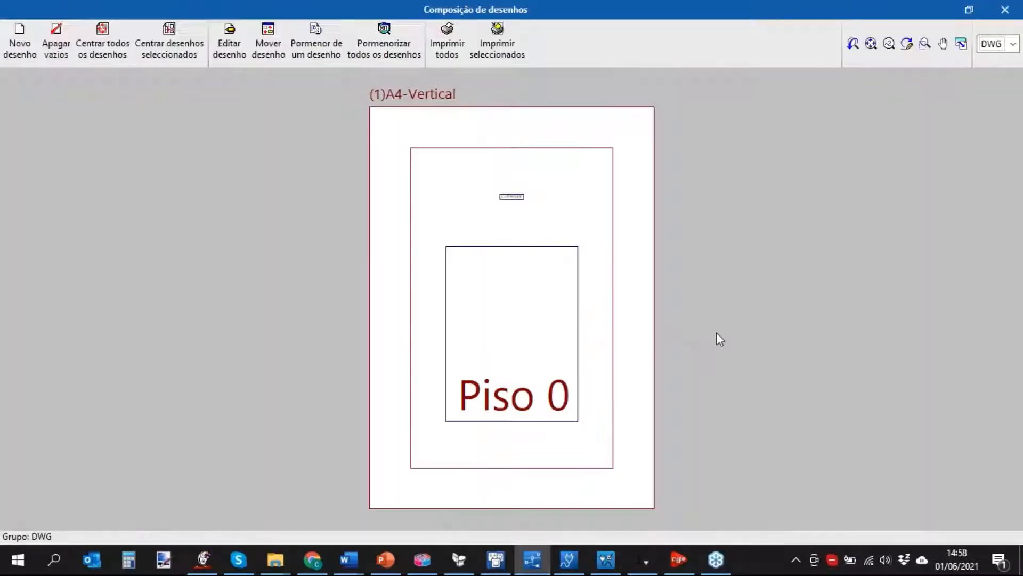
click(392, 47)
scroll(549, 273, up, 1)
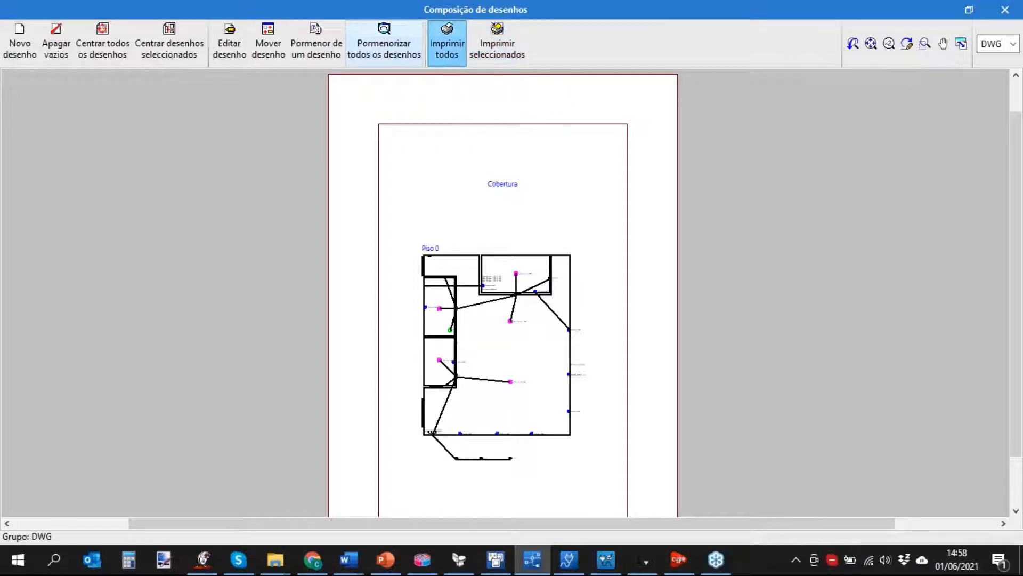
View the file export settings for printing all drawings, cancel the export, and close the drawing composition
click(447, 47)
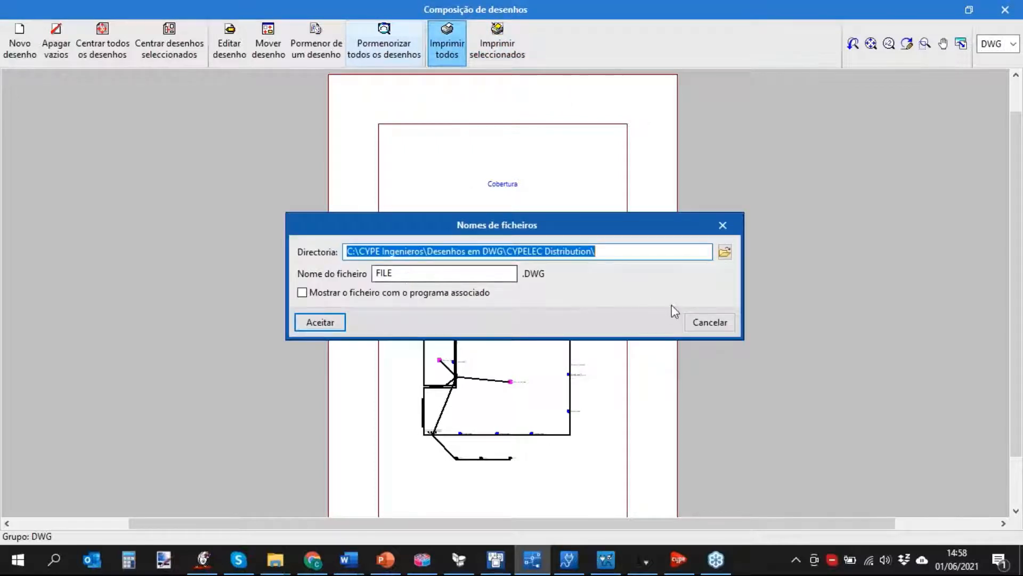
click(710, 322)
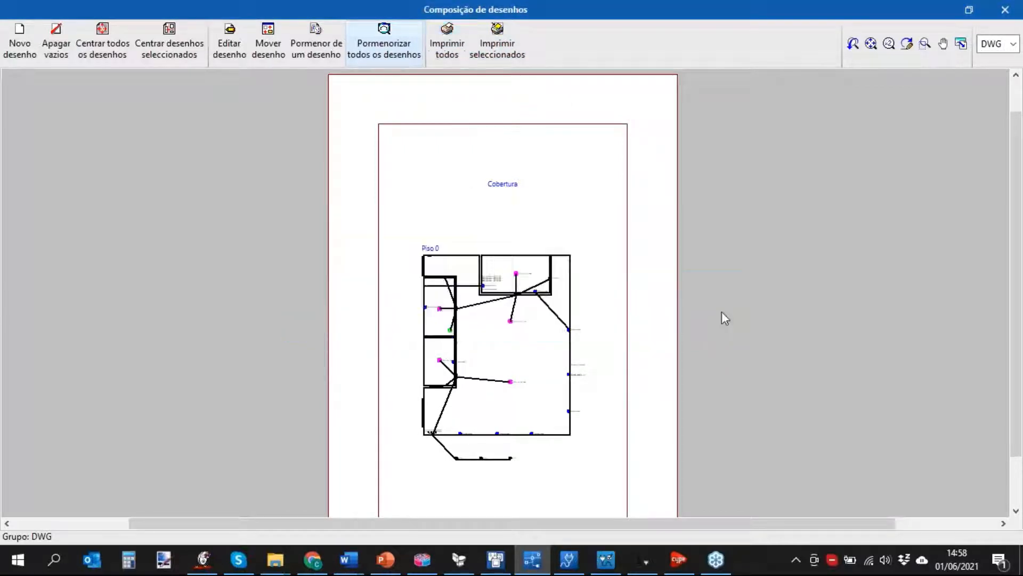
click(1005, 6)
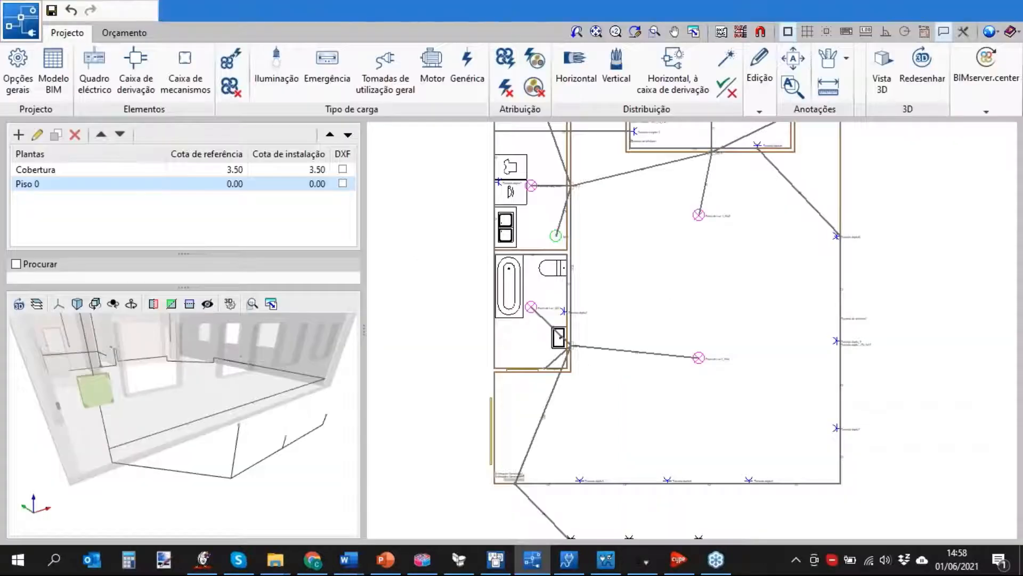
click(709, 377)
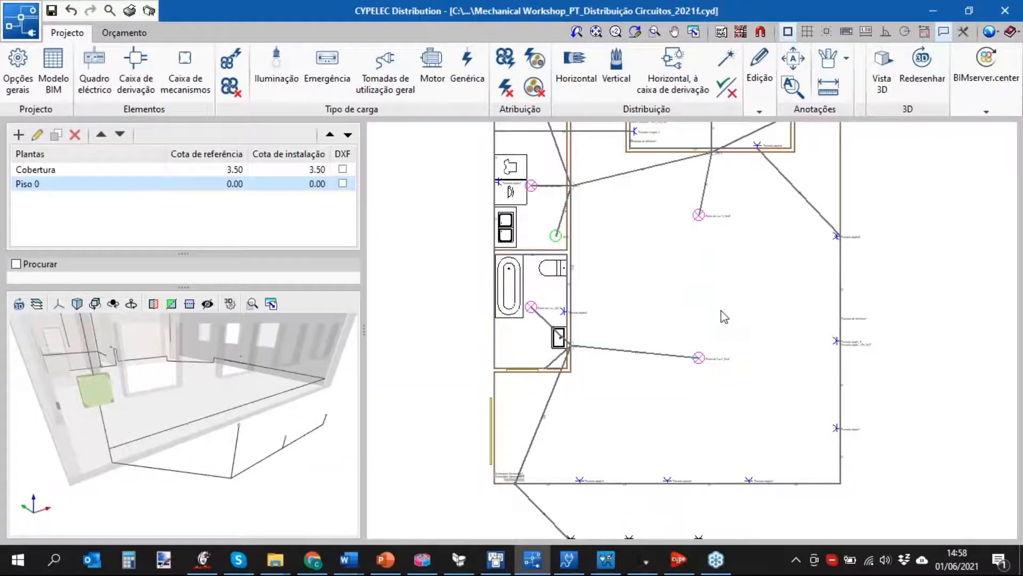
Add a new symbol with the reference "tomada" to the symbology in the drawing representation options
click(18, 69)
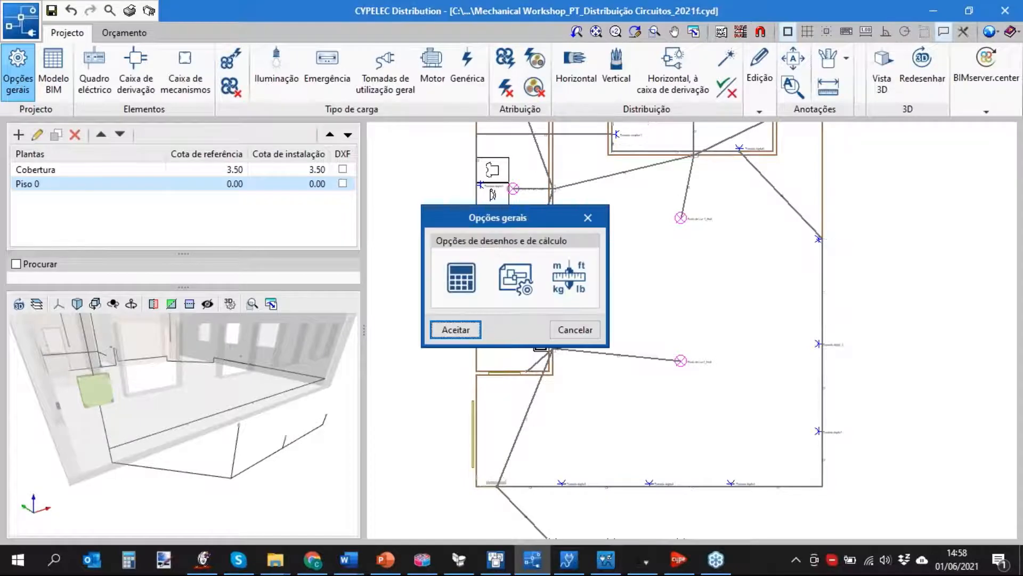
click(526, 287)
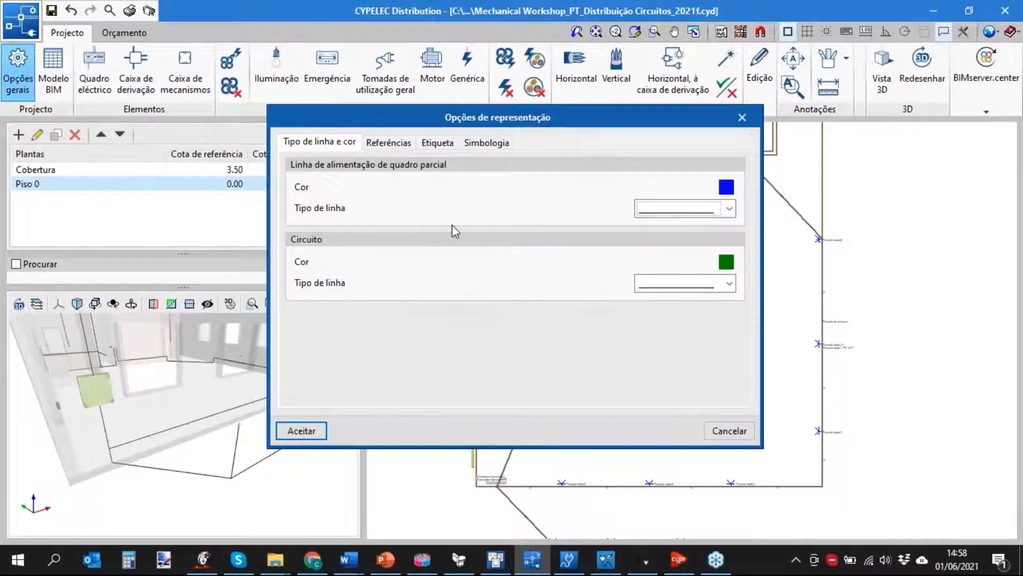
click(486, 143)
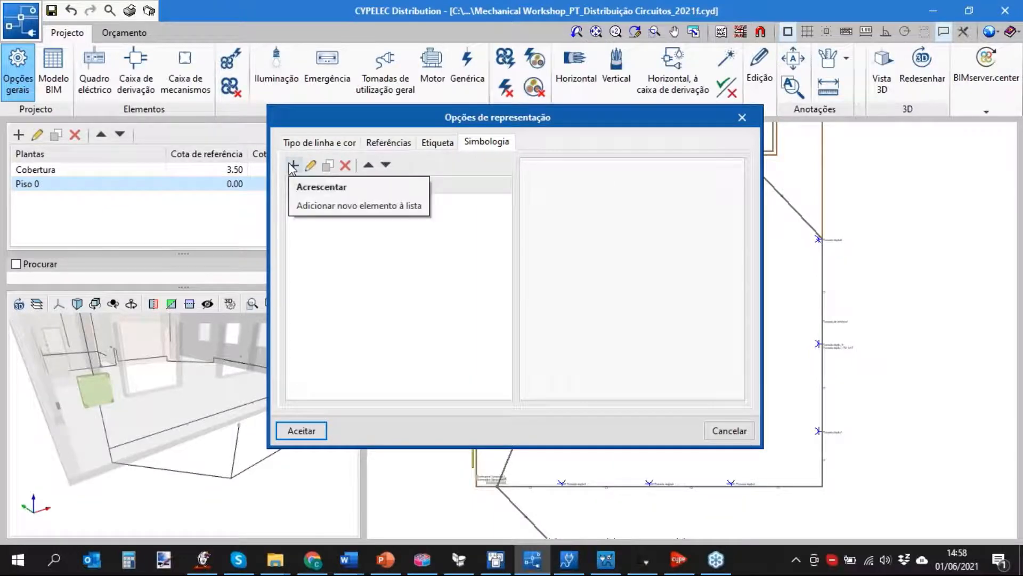
click(293, 166)
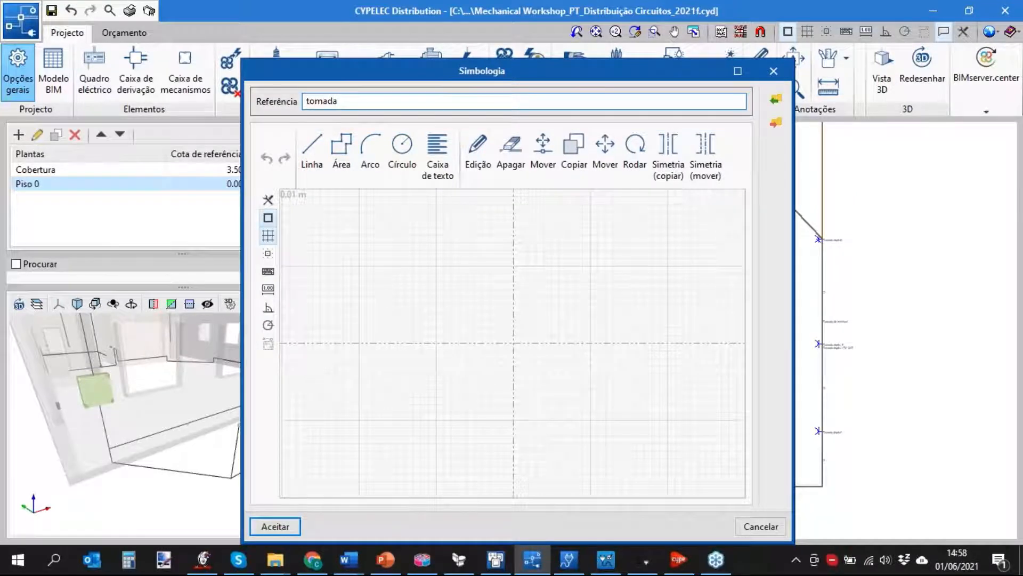
Draw the tomada symbol as a circle of about 0.03 m radius centred on the axes, and accept the symbol and the general options
click(402, 155)
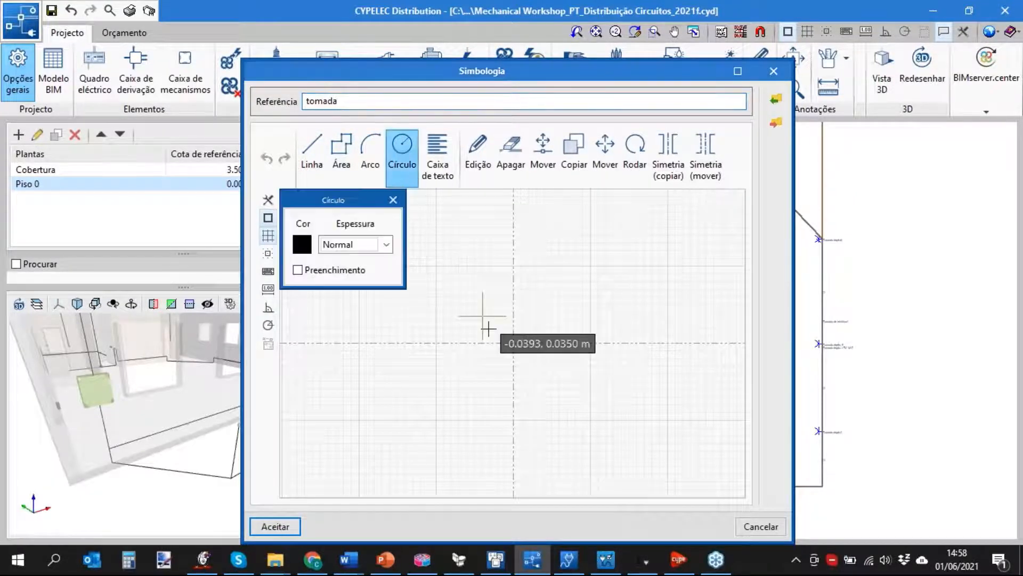
click(513, 343)
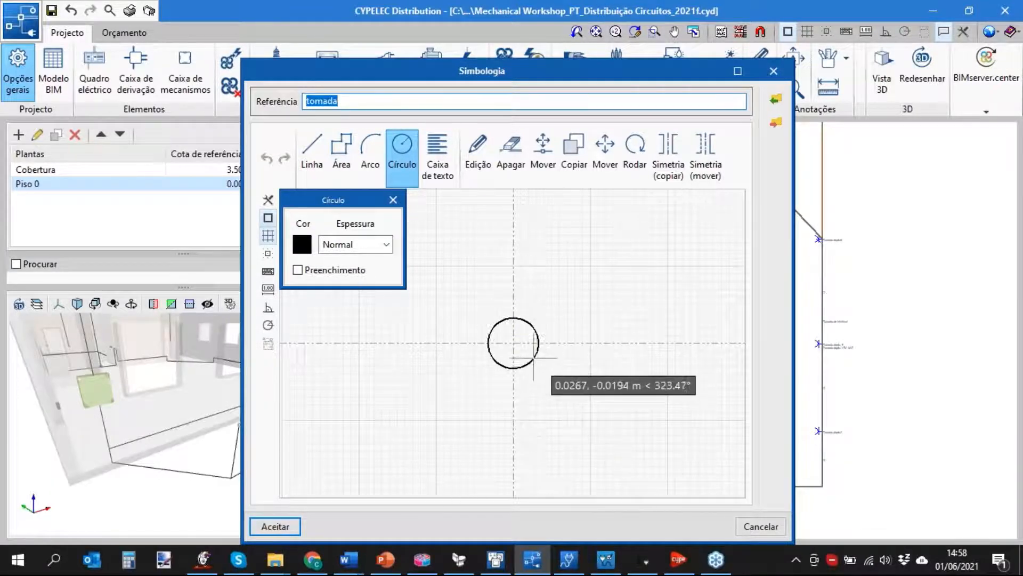
click(535, 354)
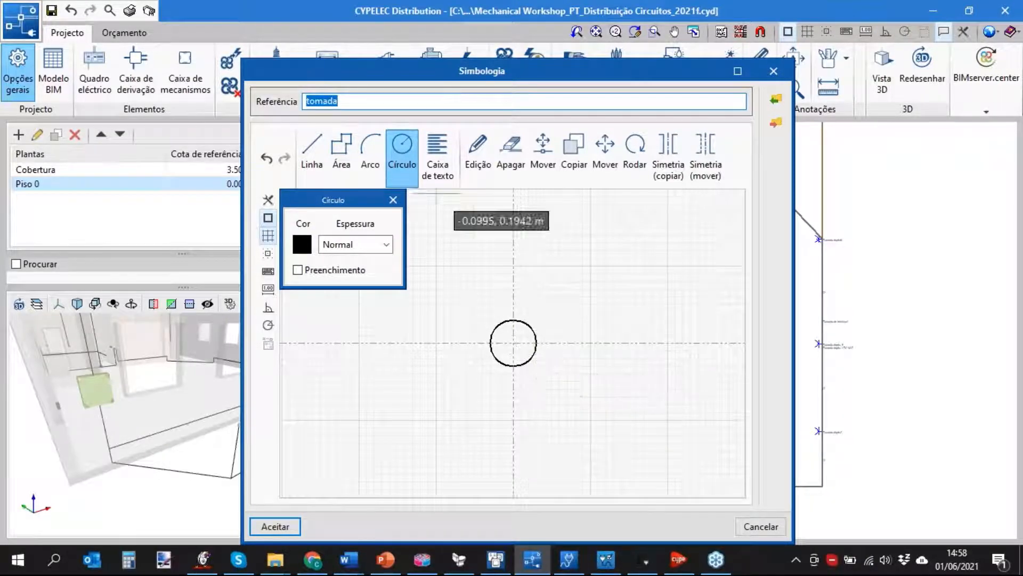
click(393, 199)
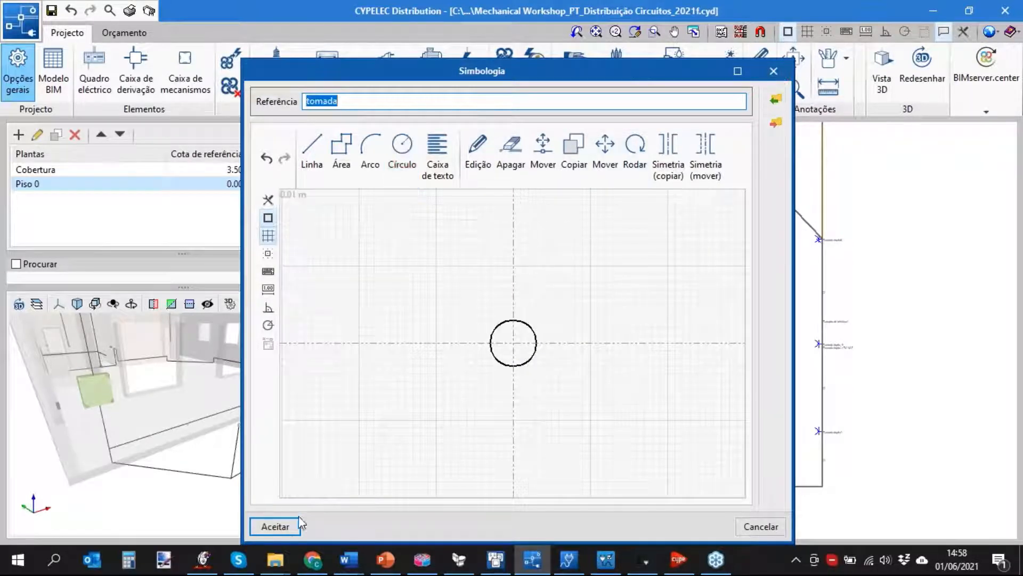
click(287, 529)
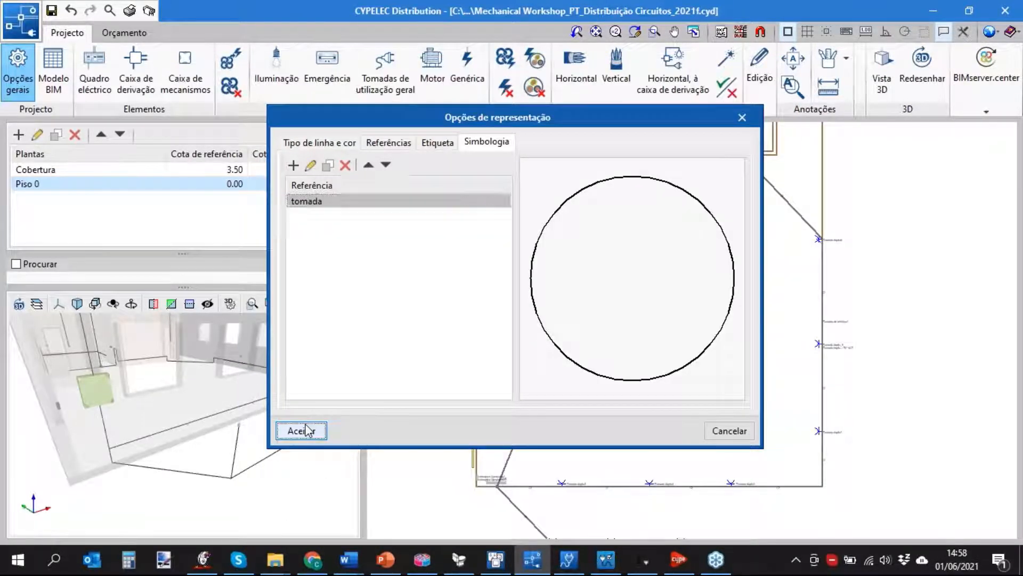
click(303, 427)
click(452, 331)
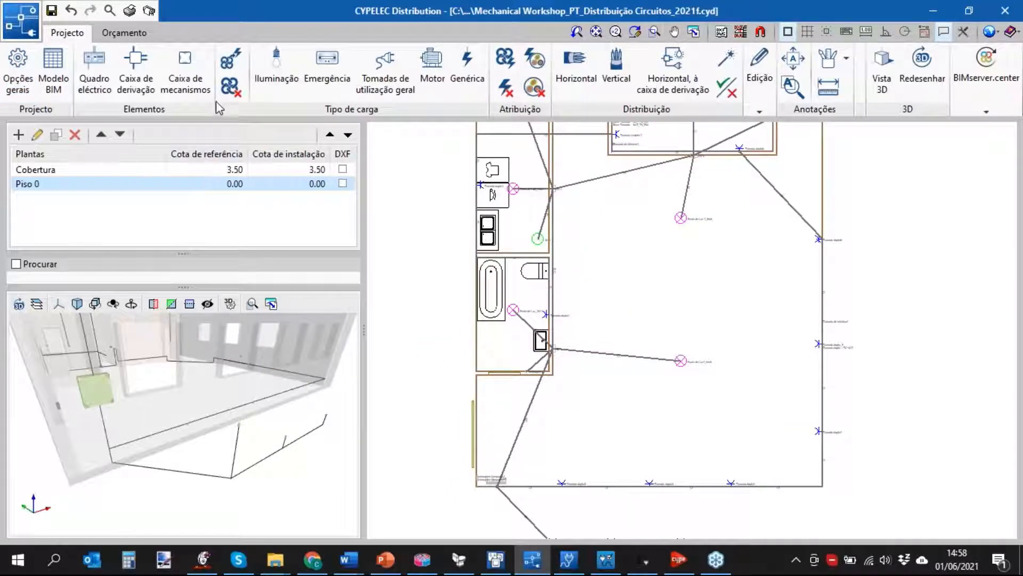
Choose the custom tomada symbol in the settings of a new general-use socket, and cancel the socket
click(278, 82)
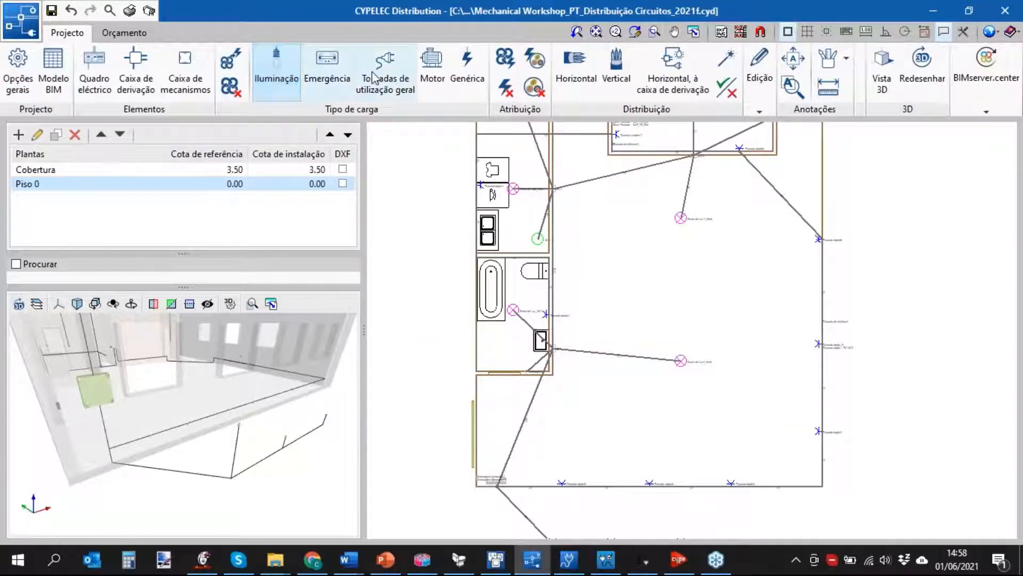
click(379, 80)
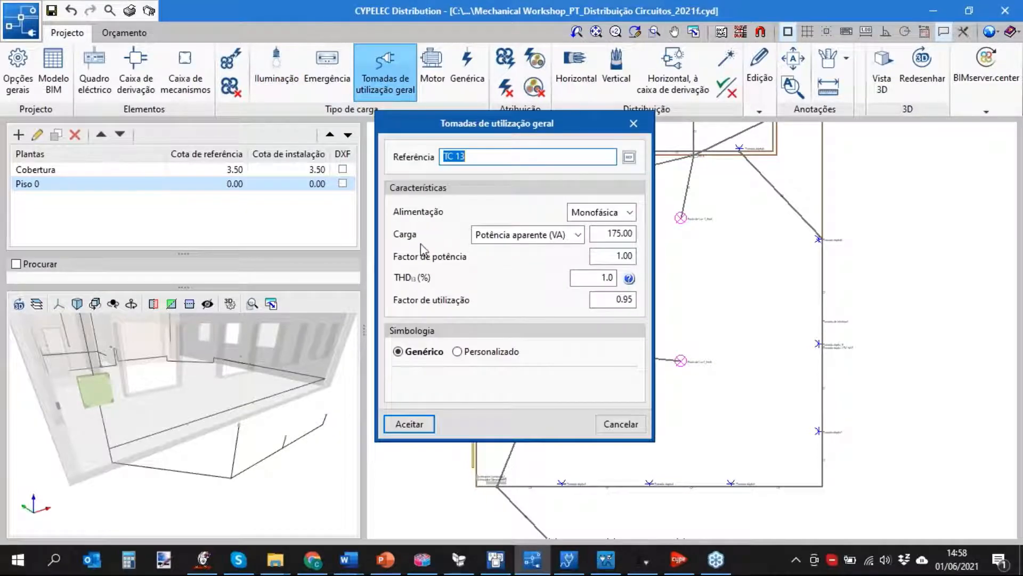
click(472, 353)
click(469, 384)
click(473, 385)
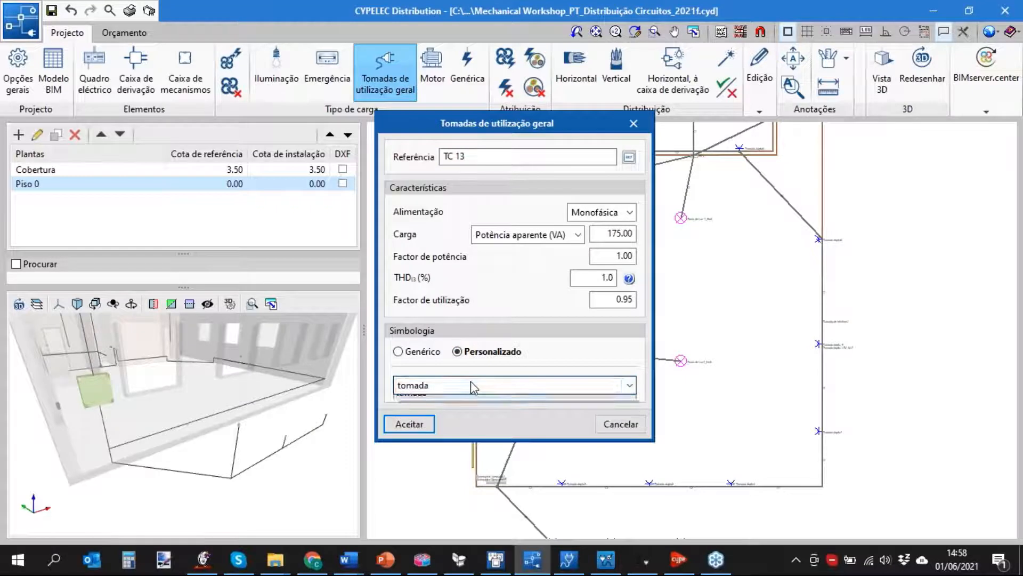
click(473, 386)
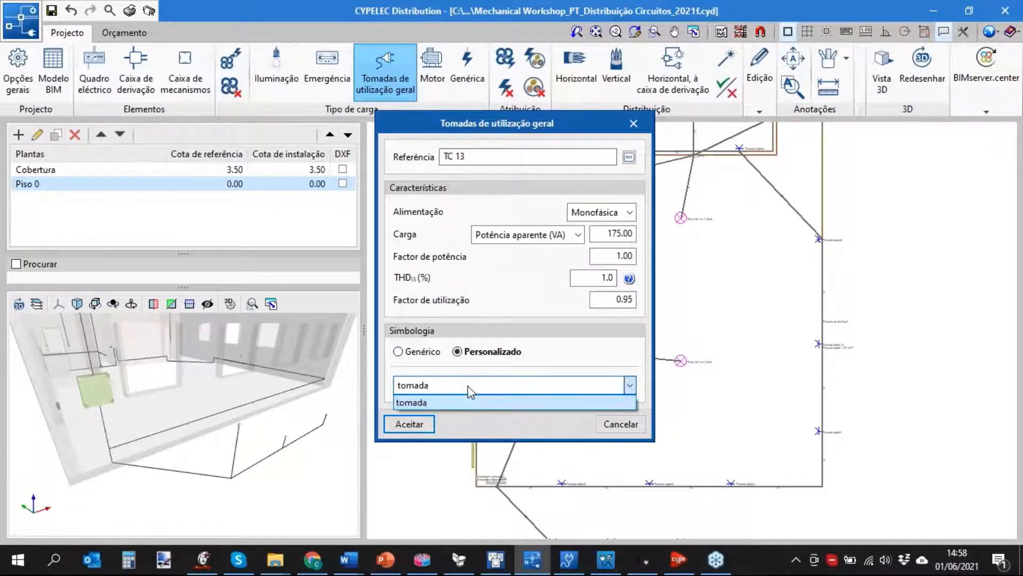
click(467, 386)
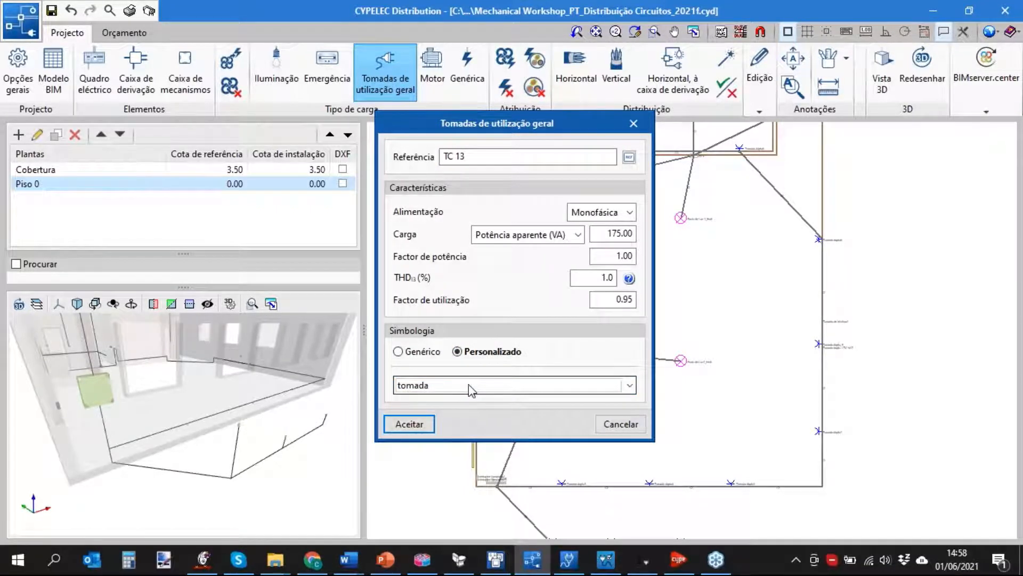
click(621, 423)
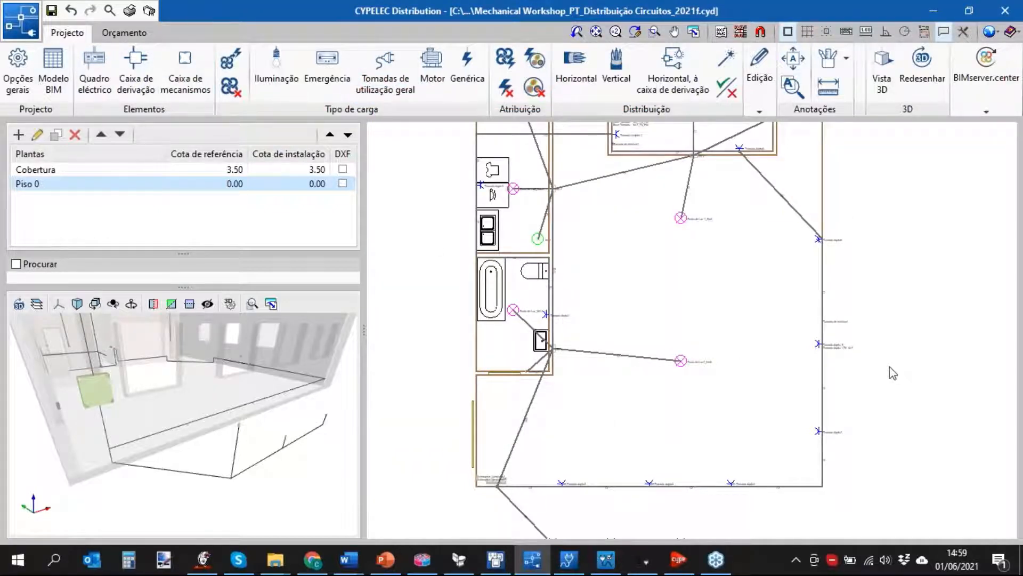
View the BIMserver.center export option, and switch to PowerPoint to view the CYPELEC STARTER workflow slide
scroll(879, 371, down, 3)
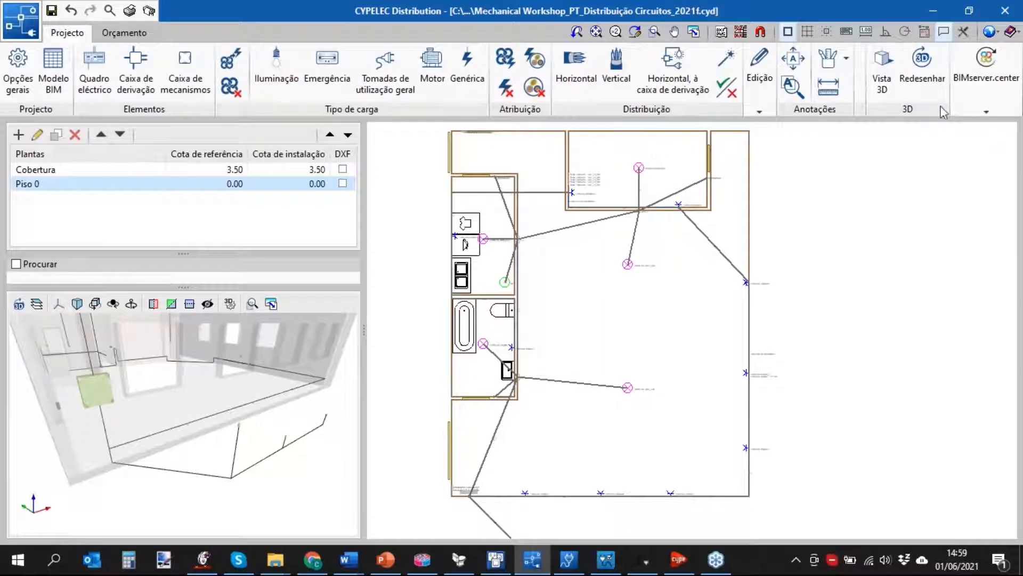
click(986, 74)
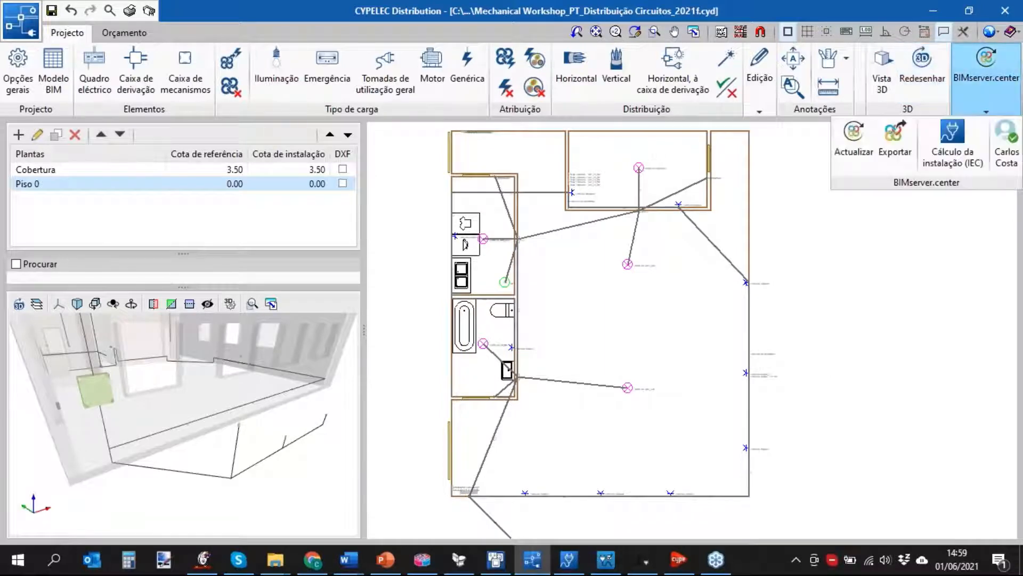
click(896, 139)
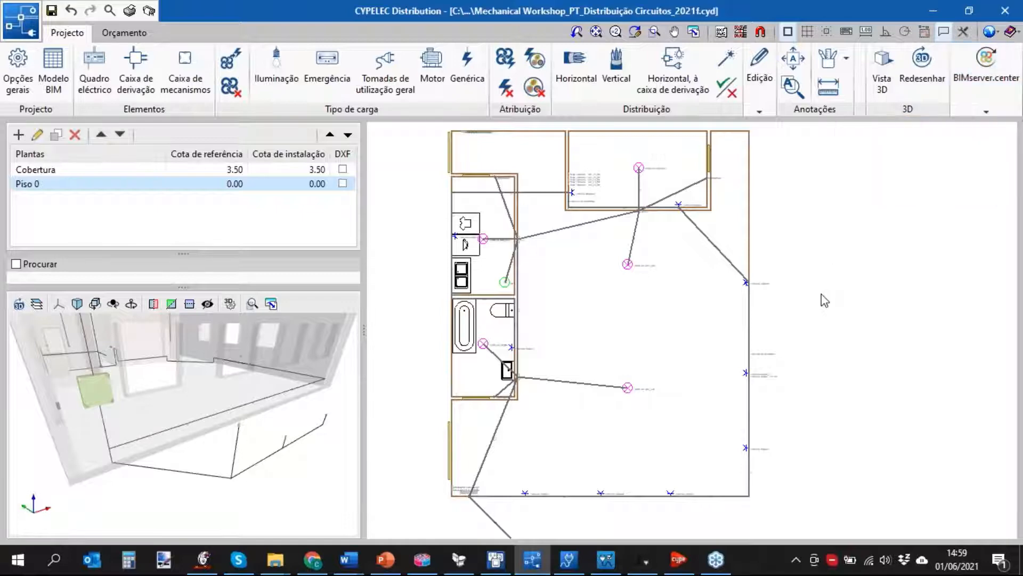
scroll(823, 297, down, 2)
click(385, 559)
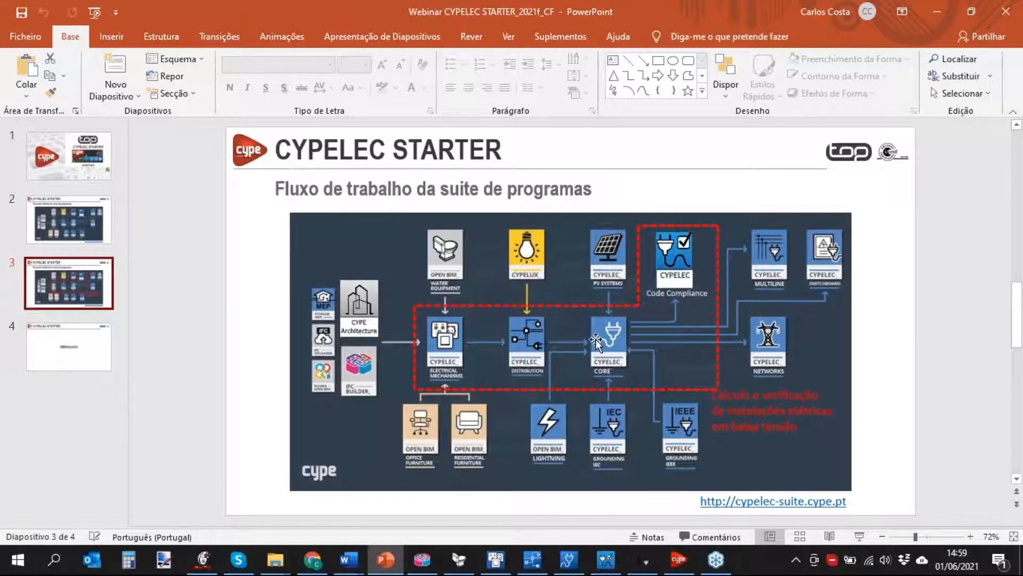
Switch to CYPELEC Core and create a new project file named Novo, saving the current project
click(575, 566)
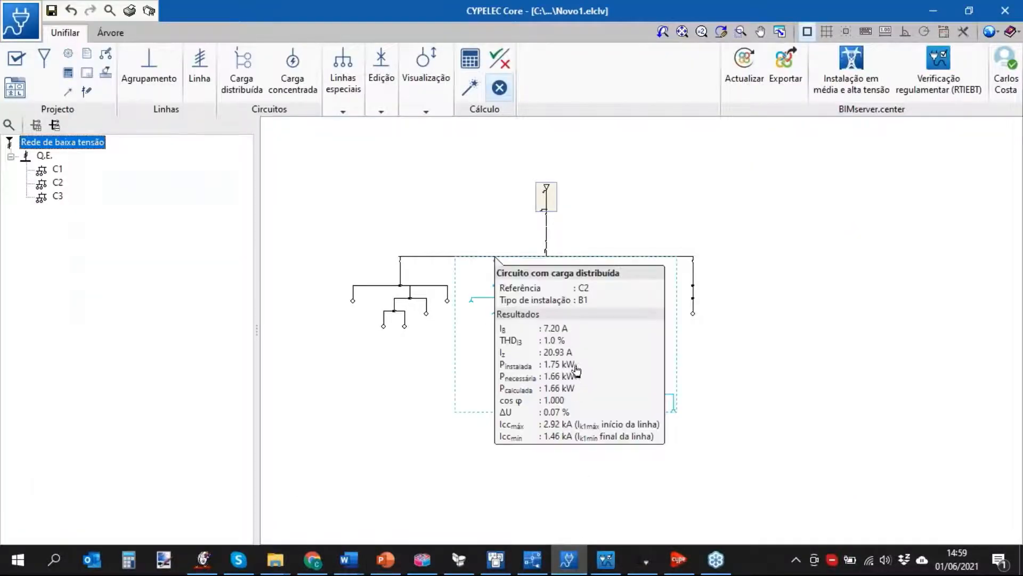
click(12, 22)
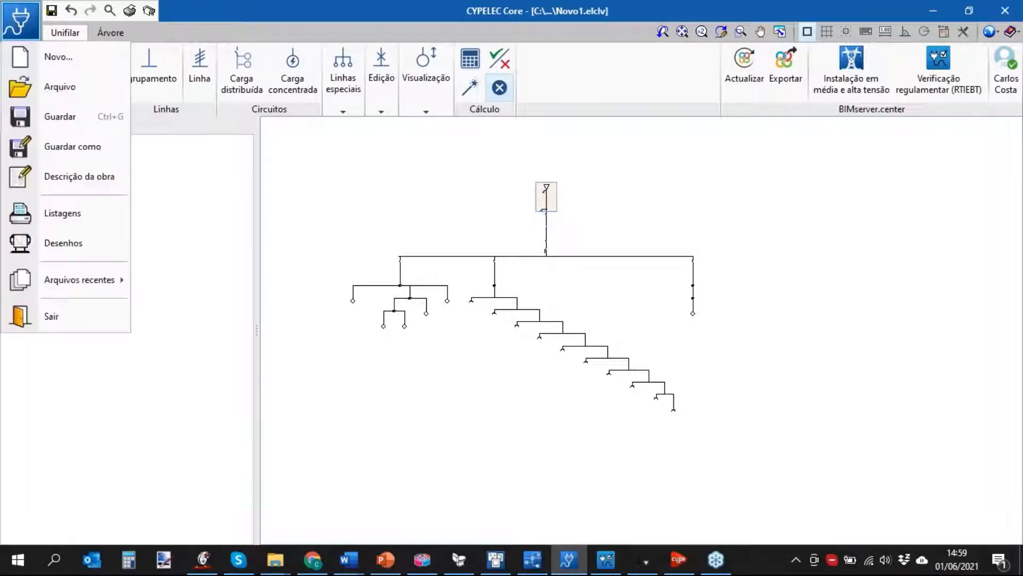
click(58, 57)
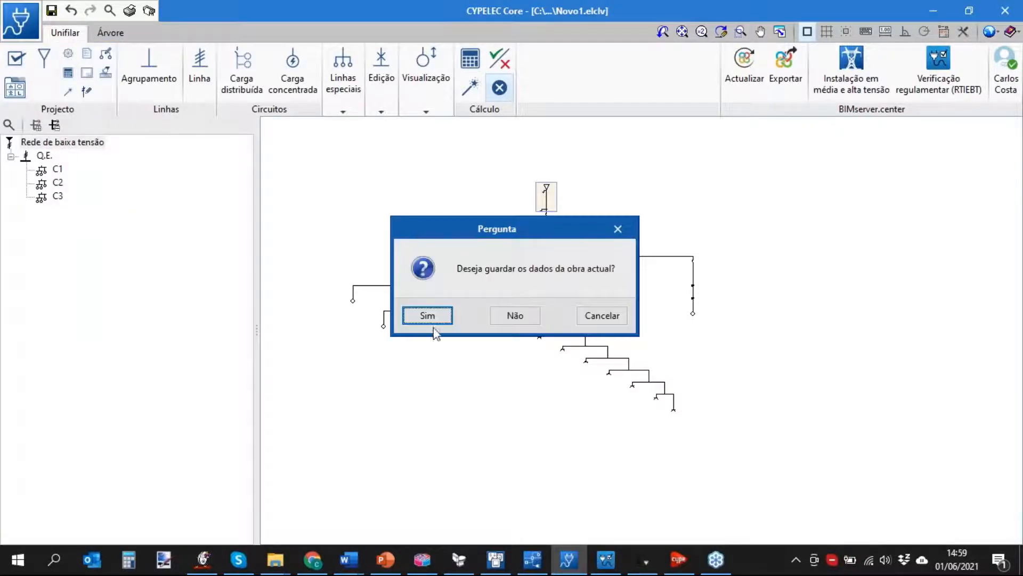
click(437, 322)
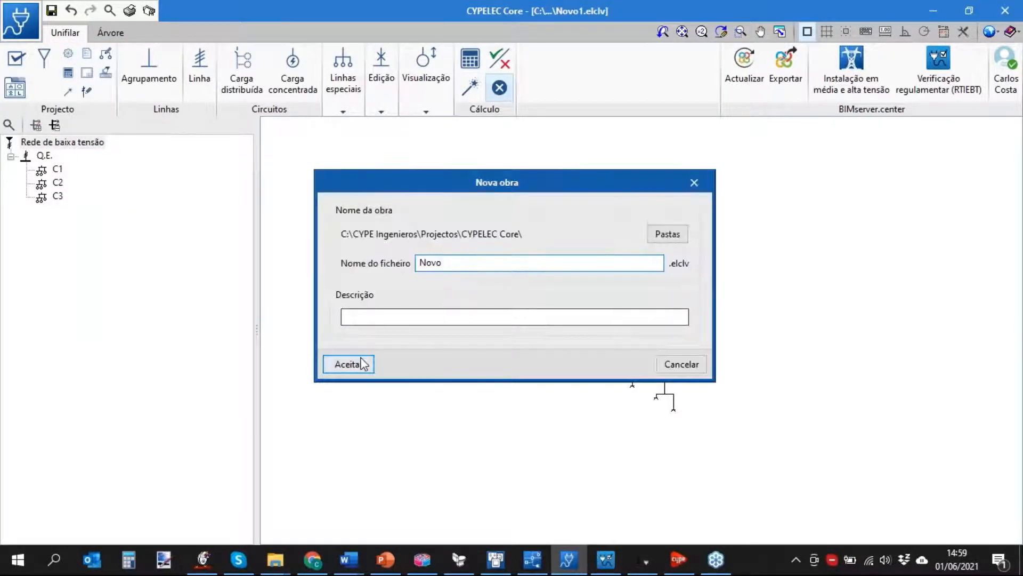
click(349, 363)
Link the new project to the BIMserver.center project Mechanical Workshop_PT
click(446, 310)
click(448, 314)
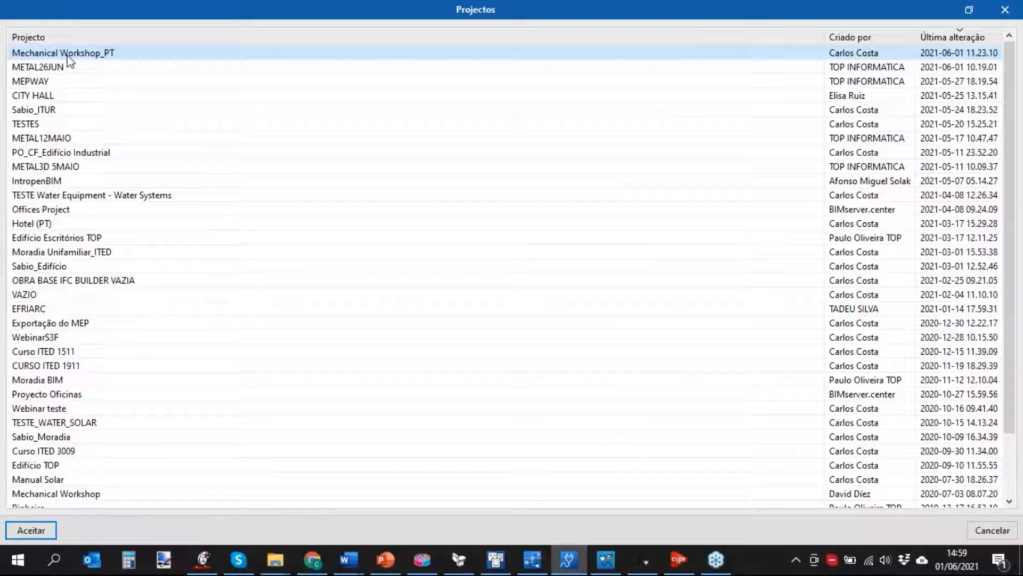
click(43, 528)
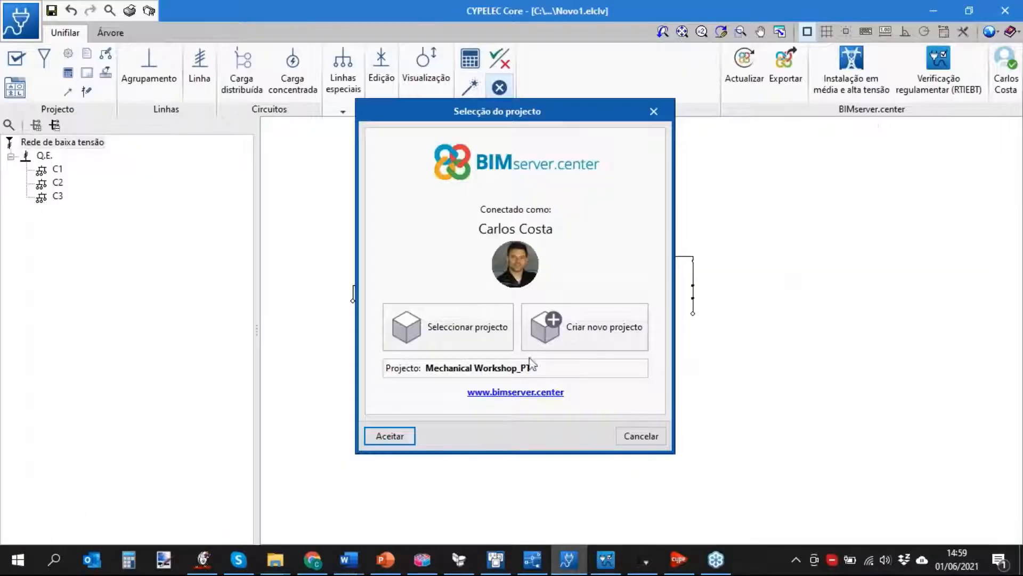
click(400, 439)
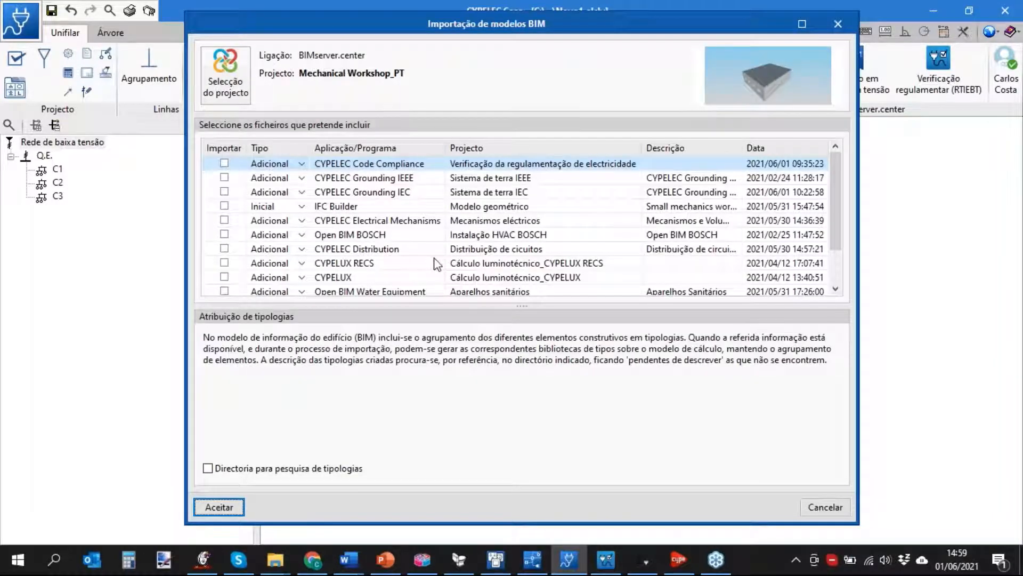
Import only the CYPELEC Distribution circuit model from the BIM project and accept the import results
scroll(417, 256, down, 1)
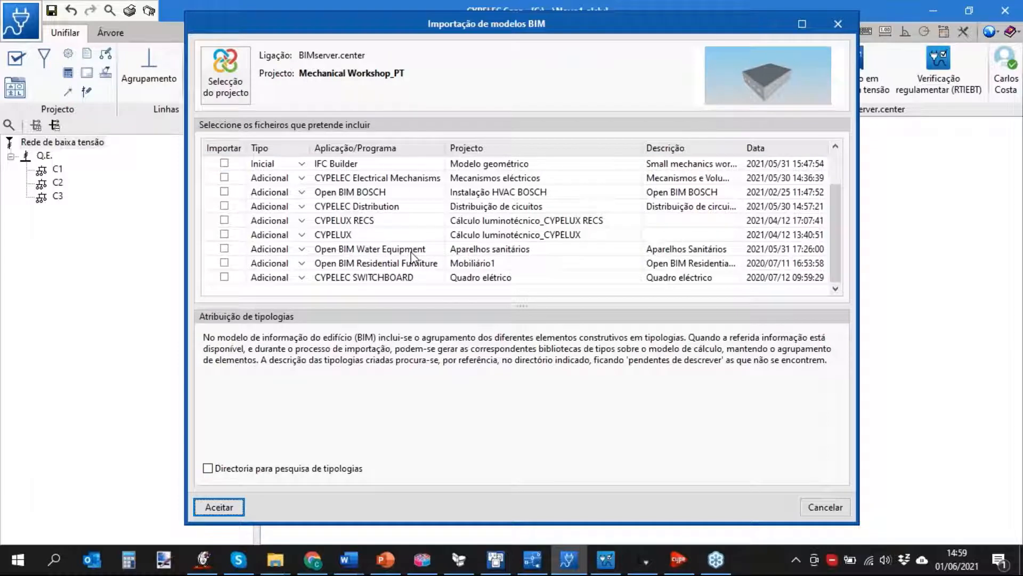
scroll(413, 256, up, 1)
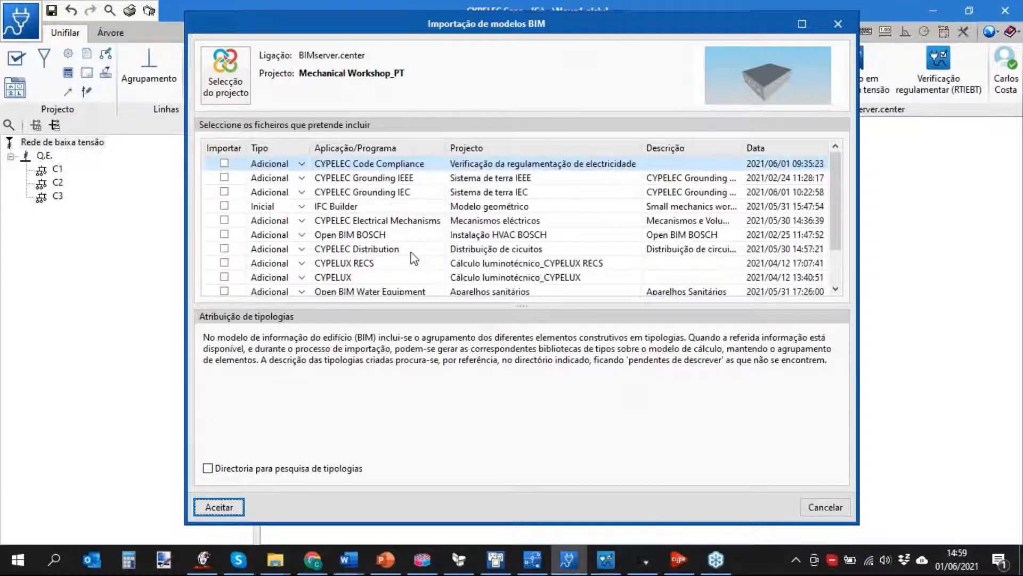
click(224, 249)
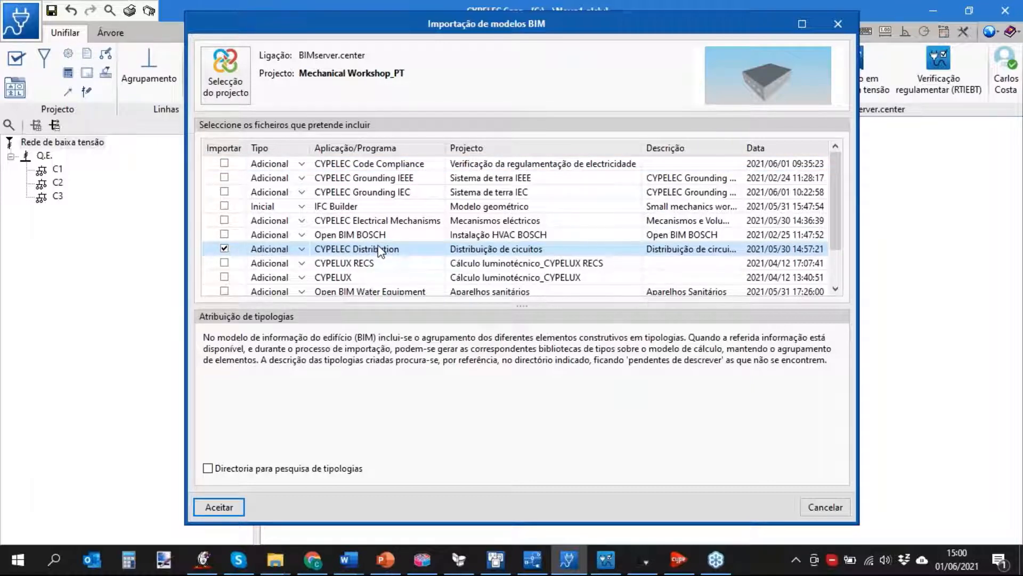
click(215, 505)
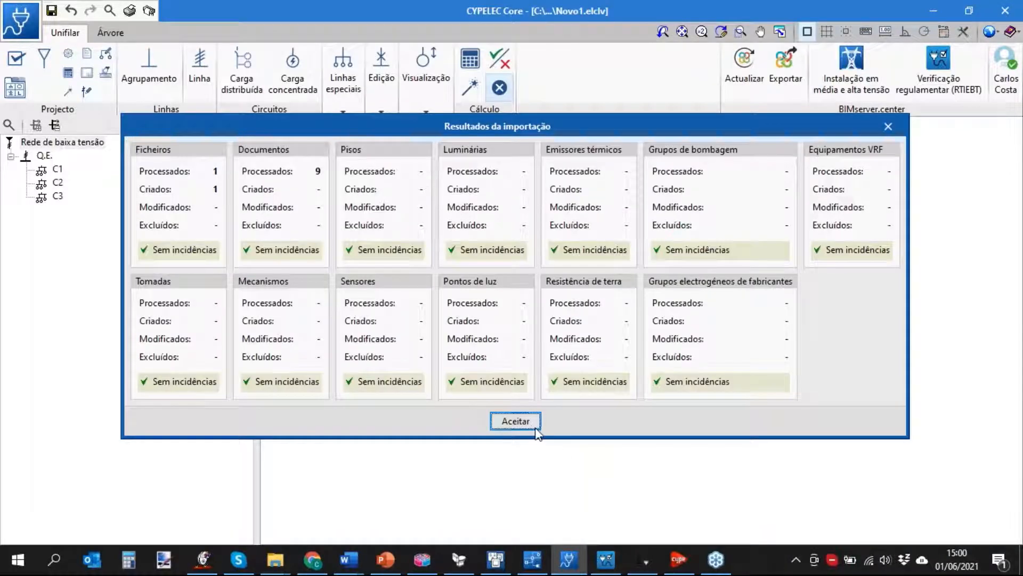
click(525, 424)
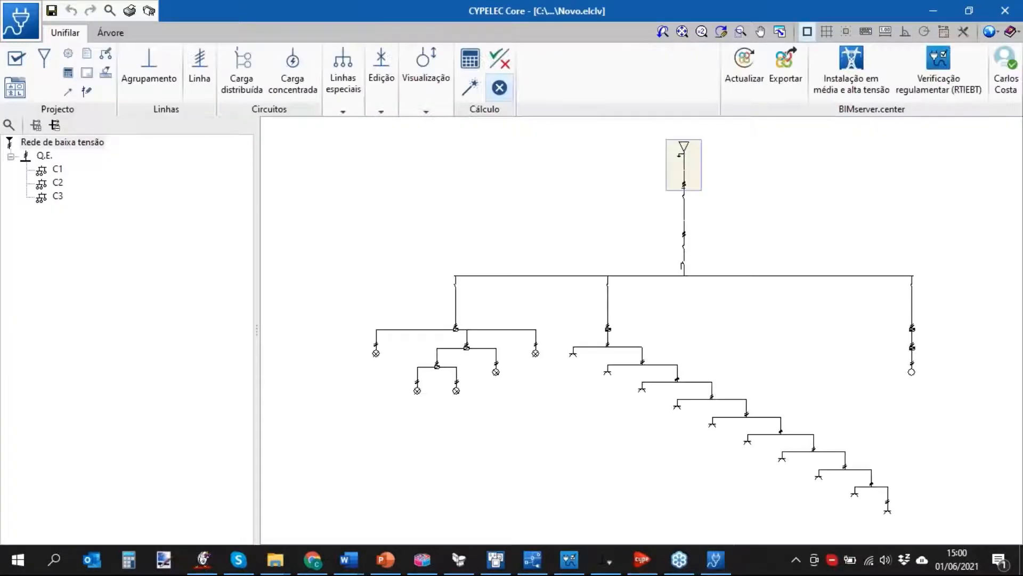
Examine circuits C1, C2 and C3 of the imported single-line diagram by selecting each one in the network tree
middle_drag(803, 372, 746, 365)
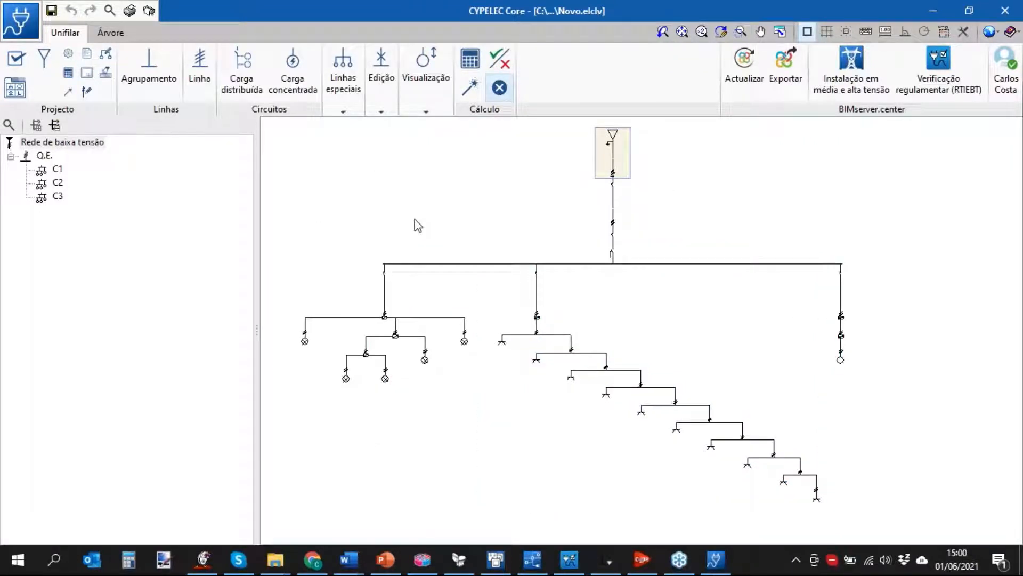
click(60, 170)
click(57, 182)
click(58, 197)
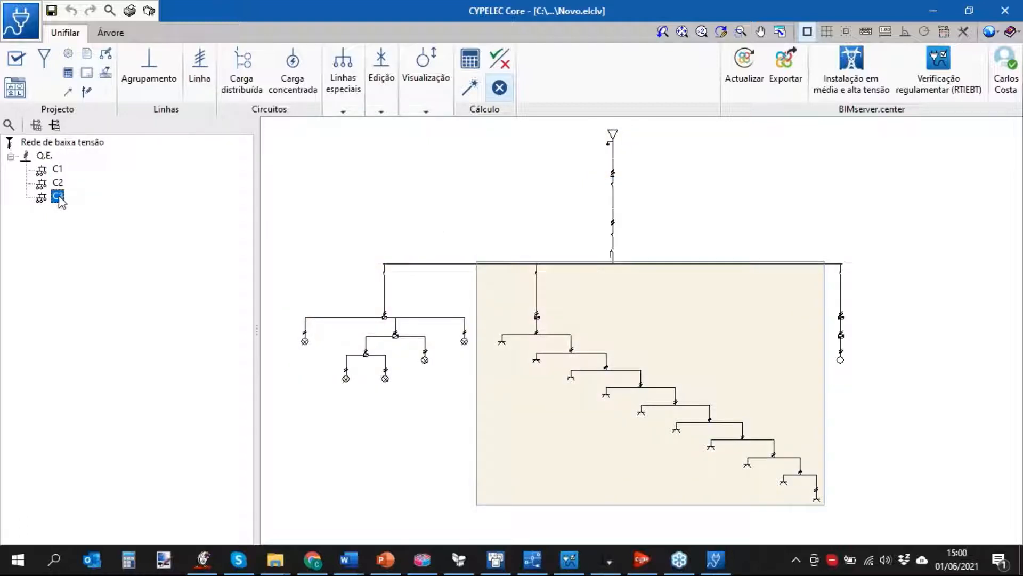
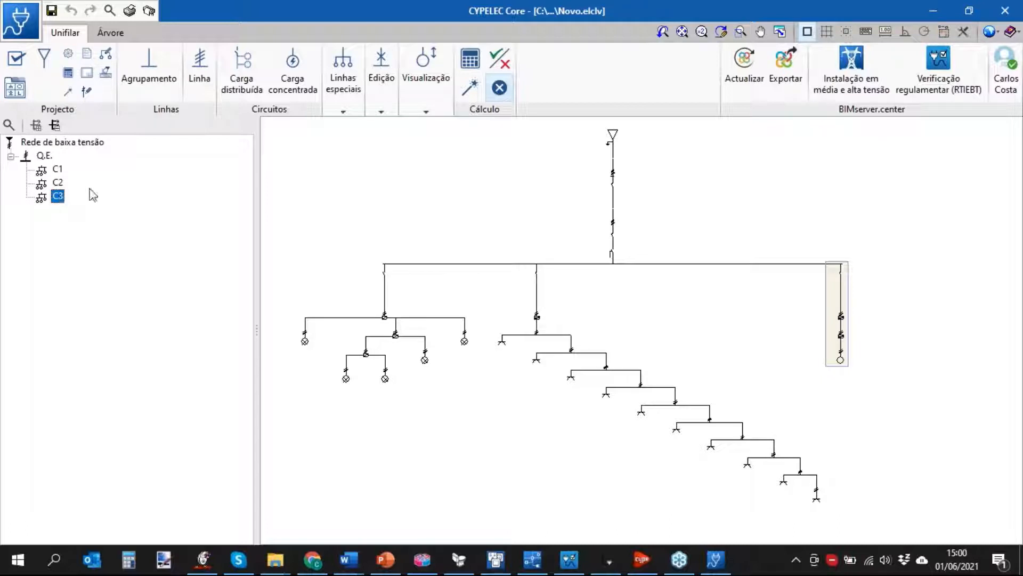
Calculate the installation and inspect the error markers around the supply and the Q.E. line in the single-line diagram
click(470, 60)
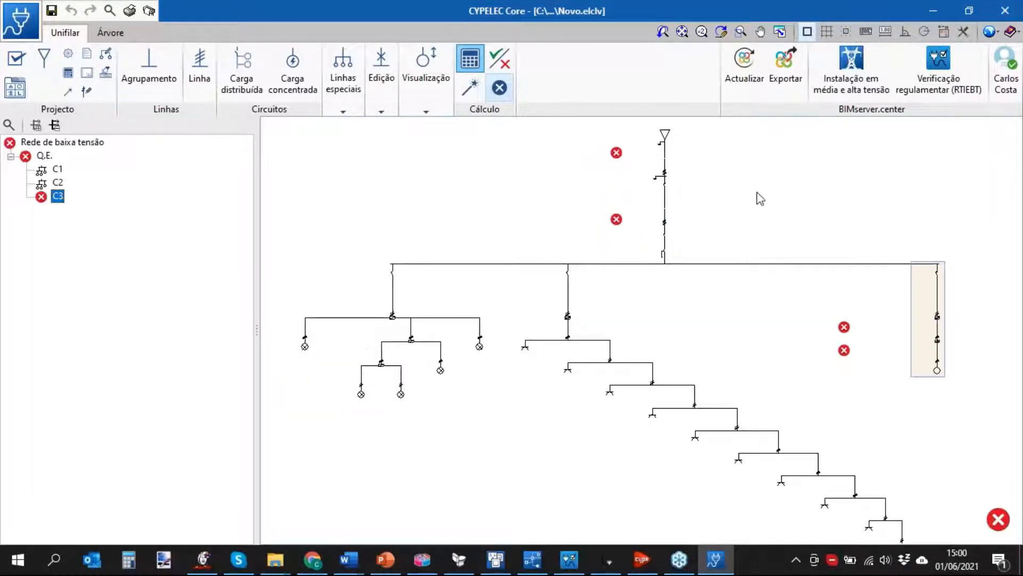
middle_drag(759, 199, 708, 196)
scroll(589, 230, up, 3)
scroll(594, 243, up, 4)
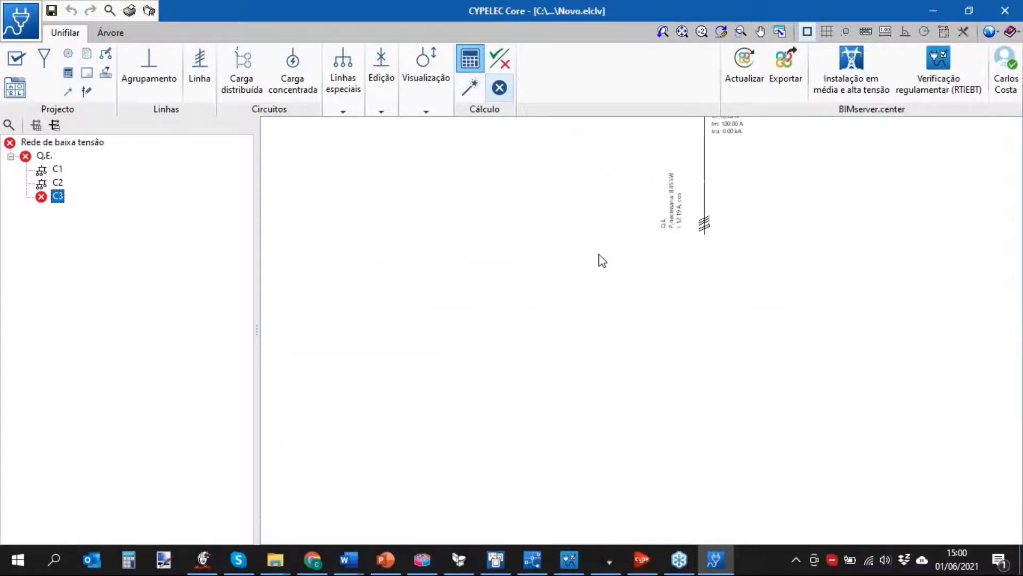
scroll(752, 271, down, 1)
middle_drag(752, 270, 615, 338)
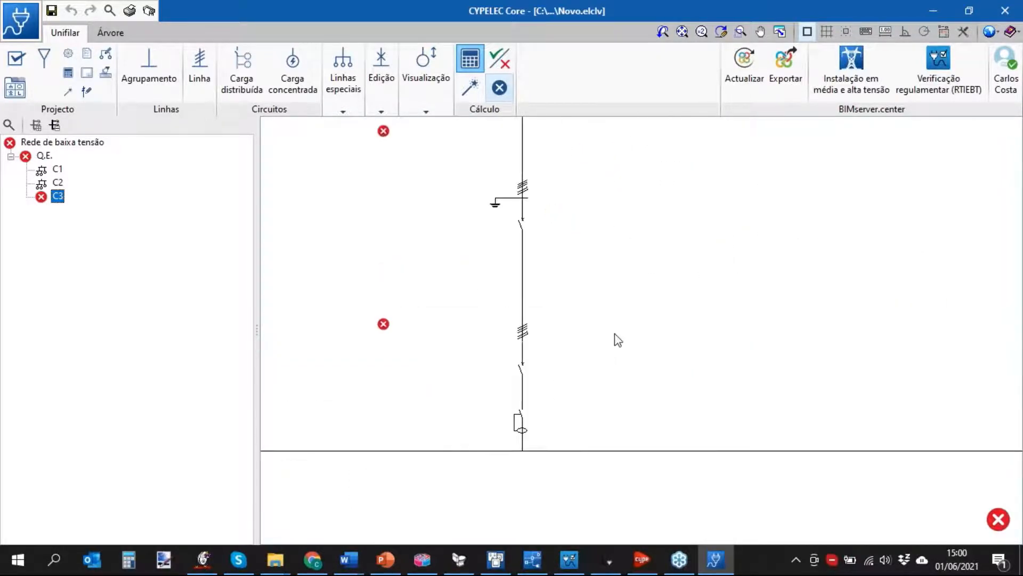
scroll(674, 360, down, 1)
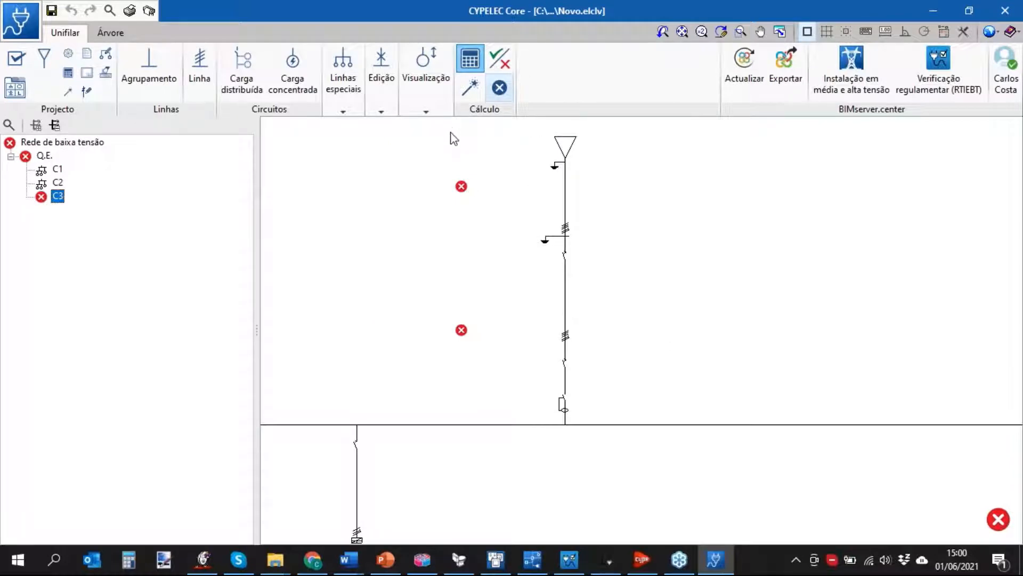
scroll(469, 223, up, 1)
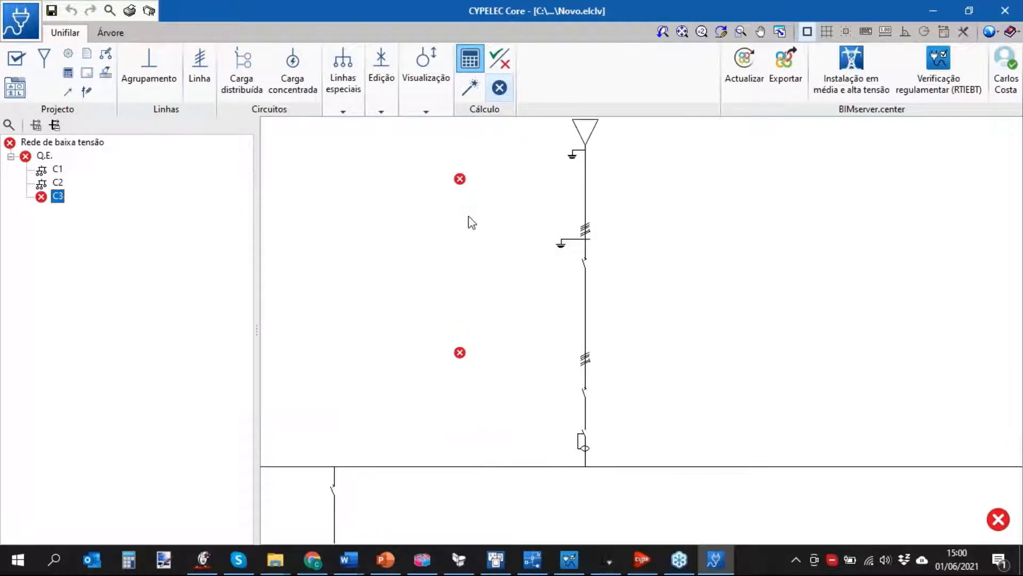
Examine the regulatory checks of the Q.E. line, including the failing-only view, conductors, admissible current and protection device checks
click(505, 61)
click(571, 366)
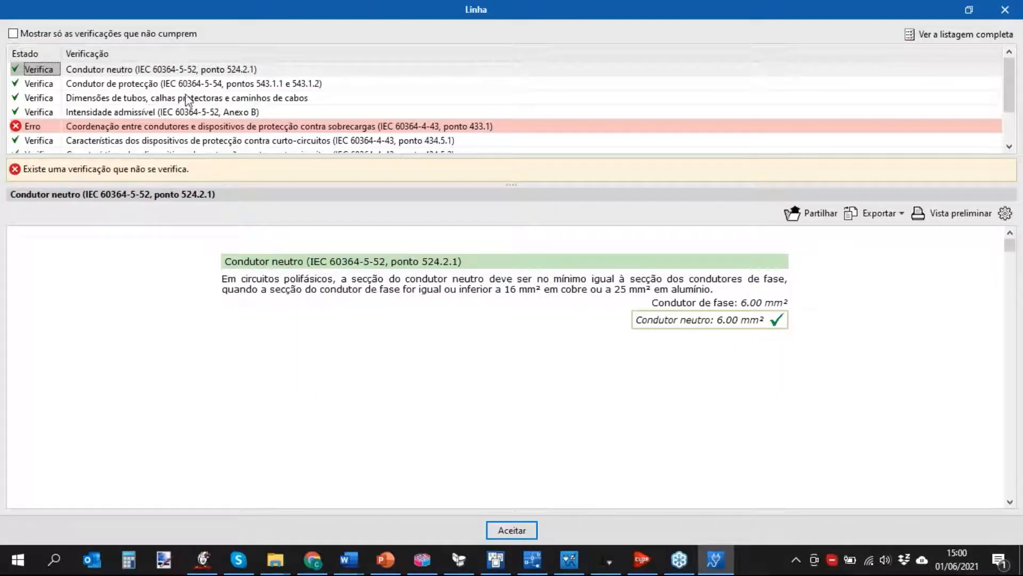
click(13, 34)
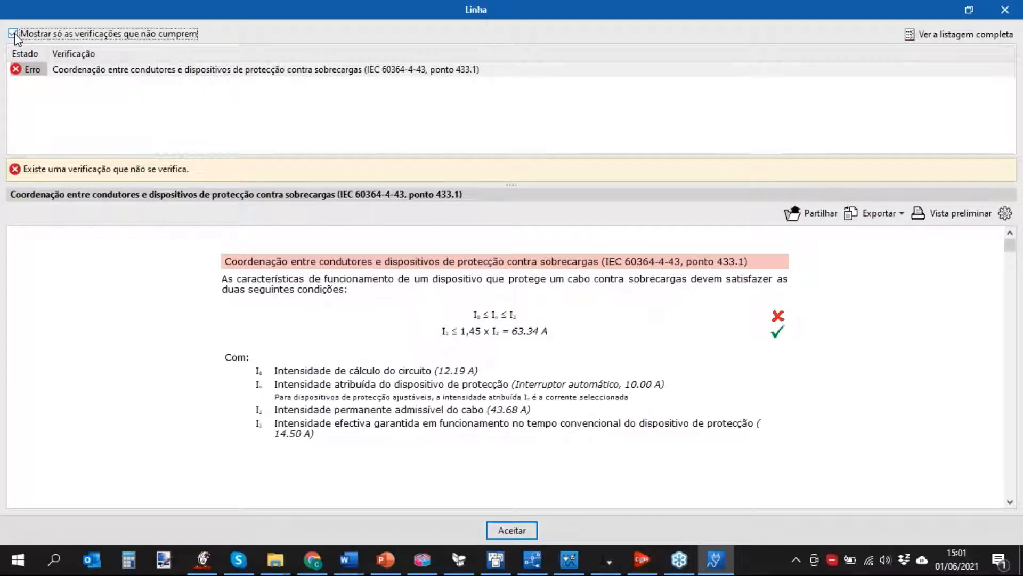
click(14, 34)
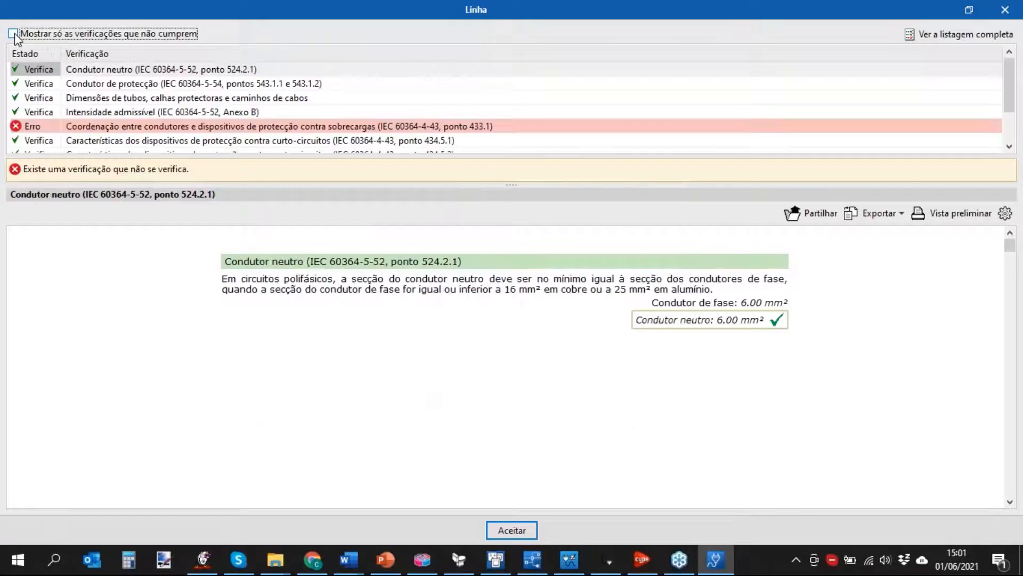
click(177, 73)
click(187, 85)
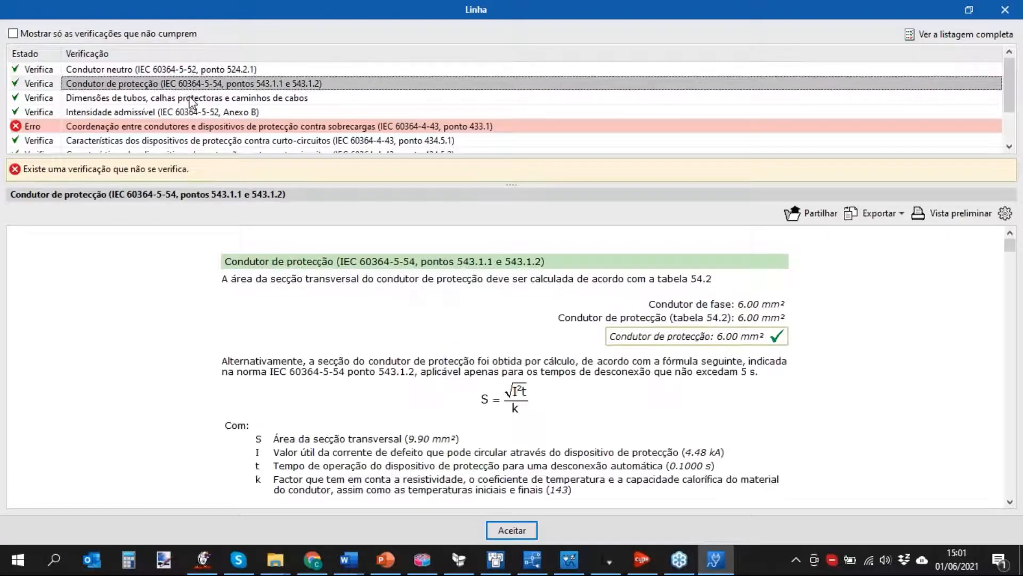
click(193, 100)
click(202, 113)
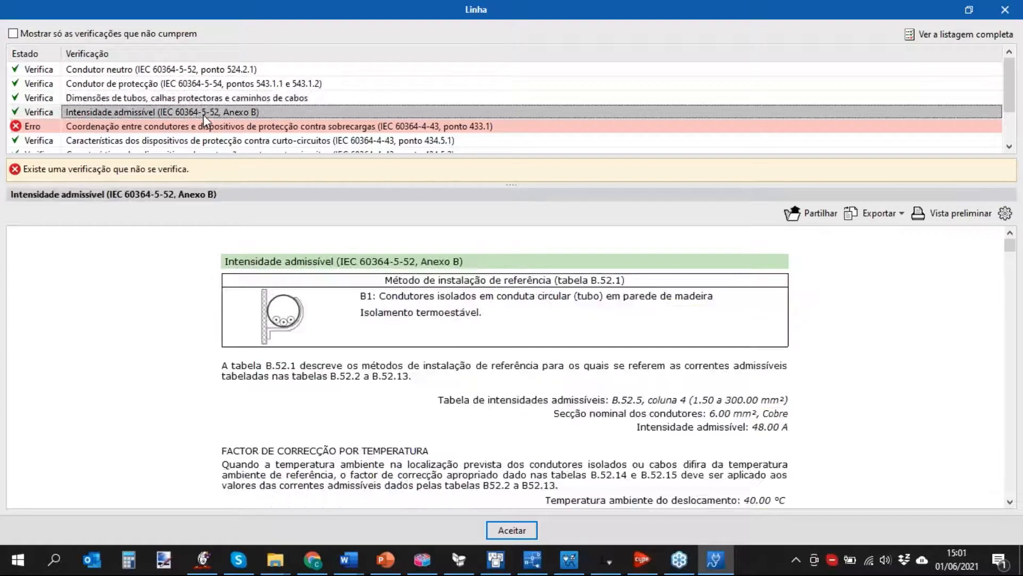
click(213, 140)
click(1009, 14)
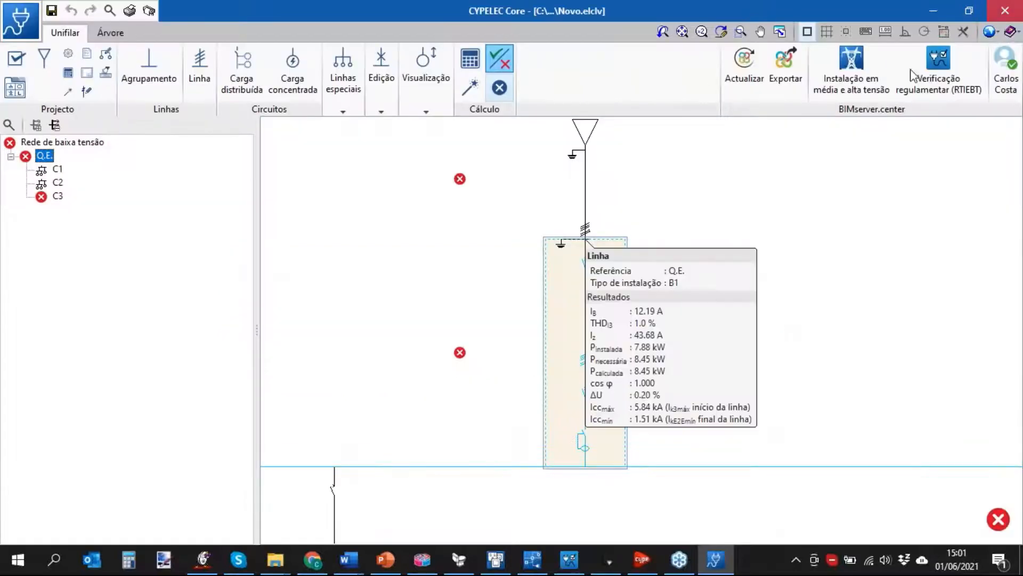
Review the sizing options for cable sections and protection devices, including the minimum sections available for lighting circuits
click(470, 63)
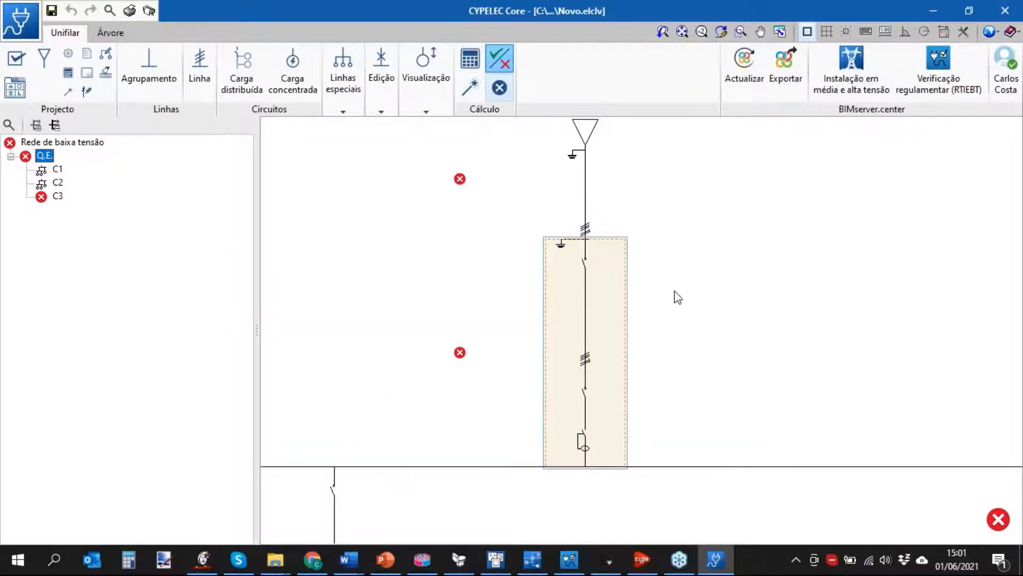
scroll(679, 297, down, 1)
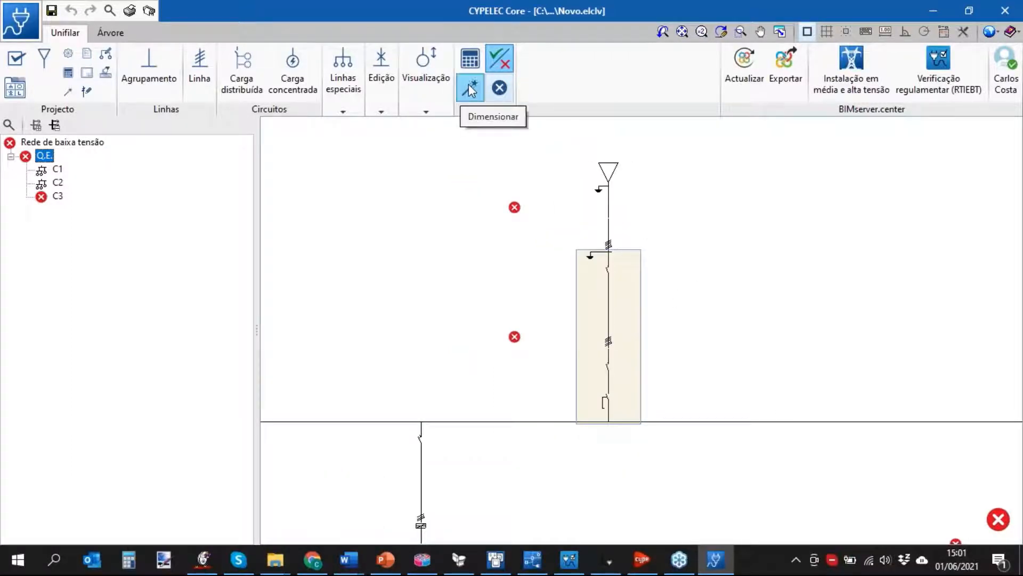
scroll(551, 192, down, 2)
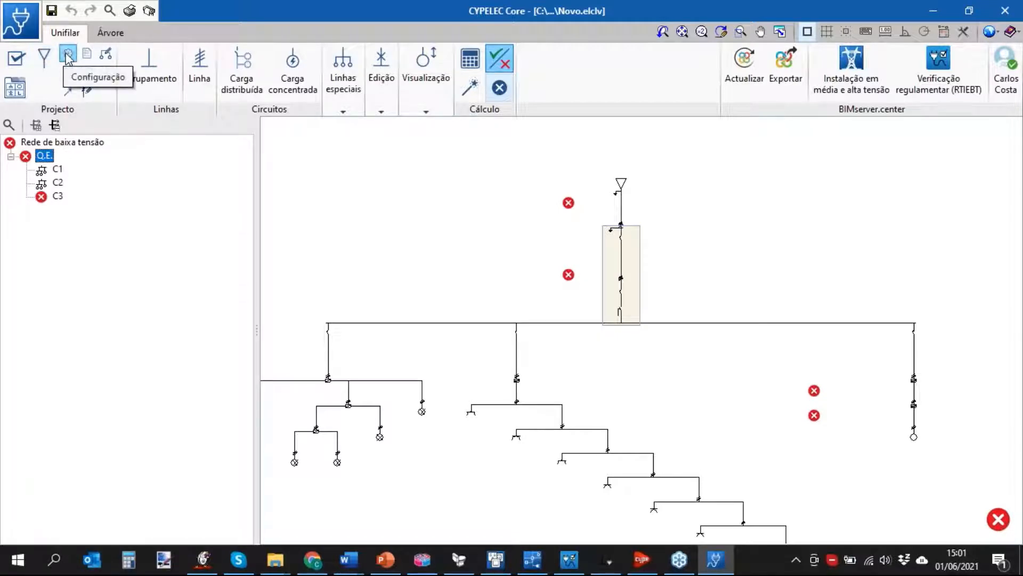
click(68, 91)
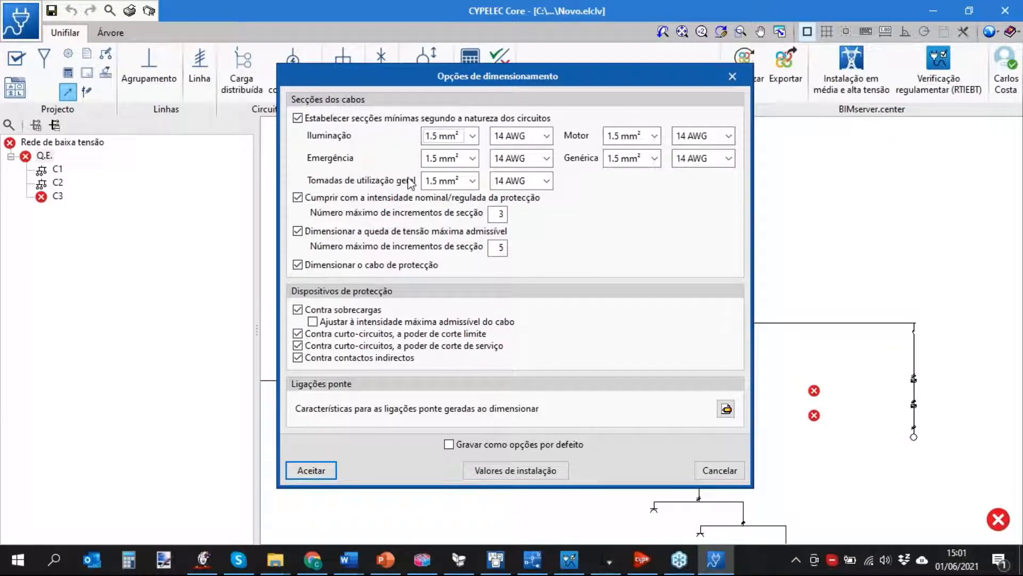
click(472, 136)
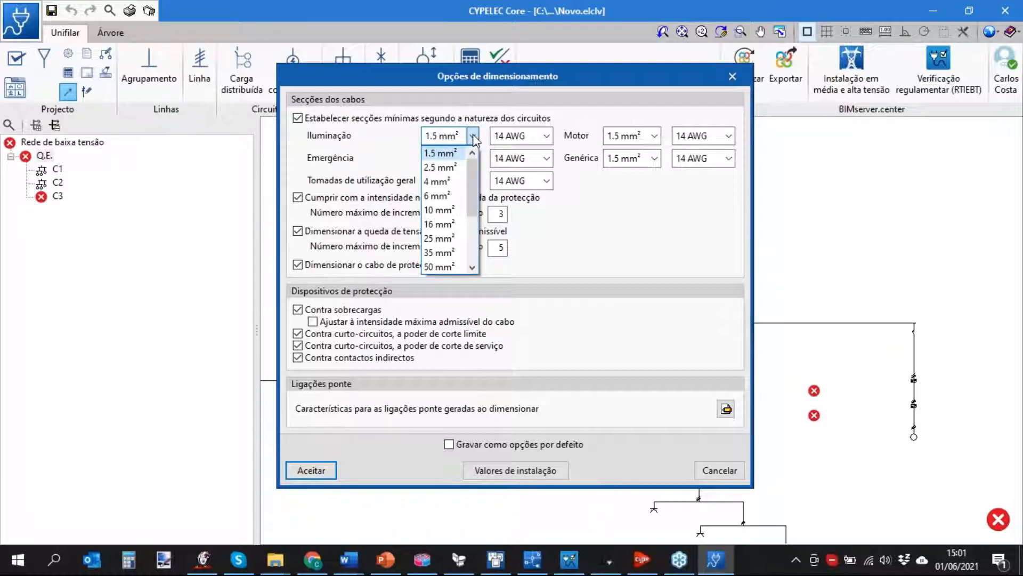
click(473, 138)
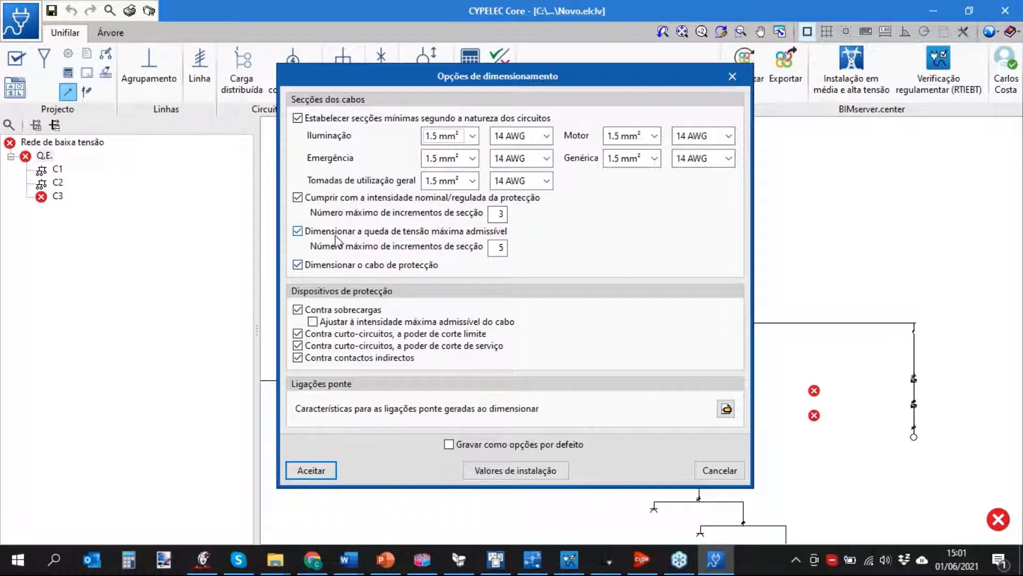
click(719, 471)
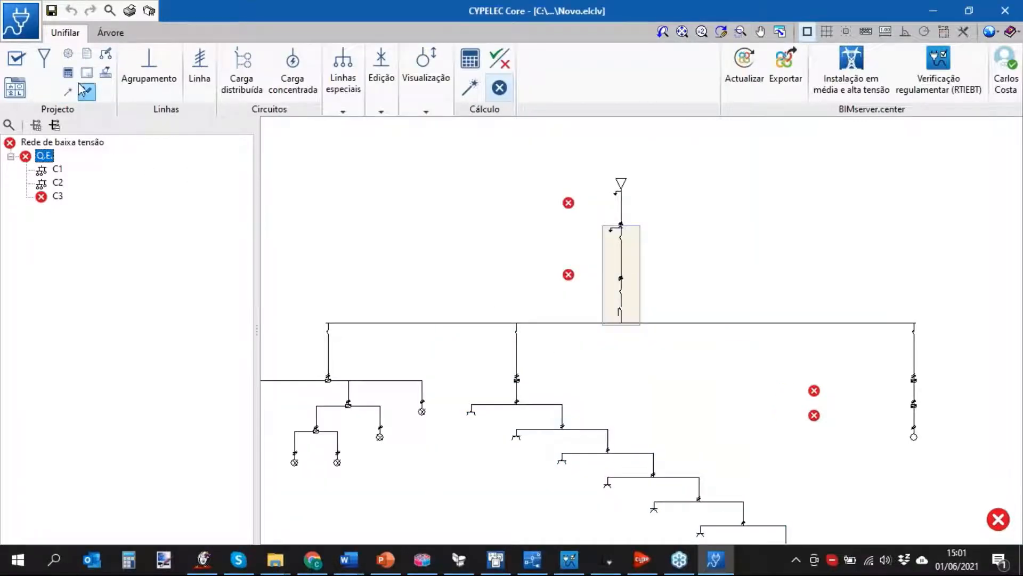
Review the configuration's current calculation modes and its libraries of cables, fuses, circuit breakers and residual current devices
click(69, 55)
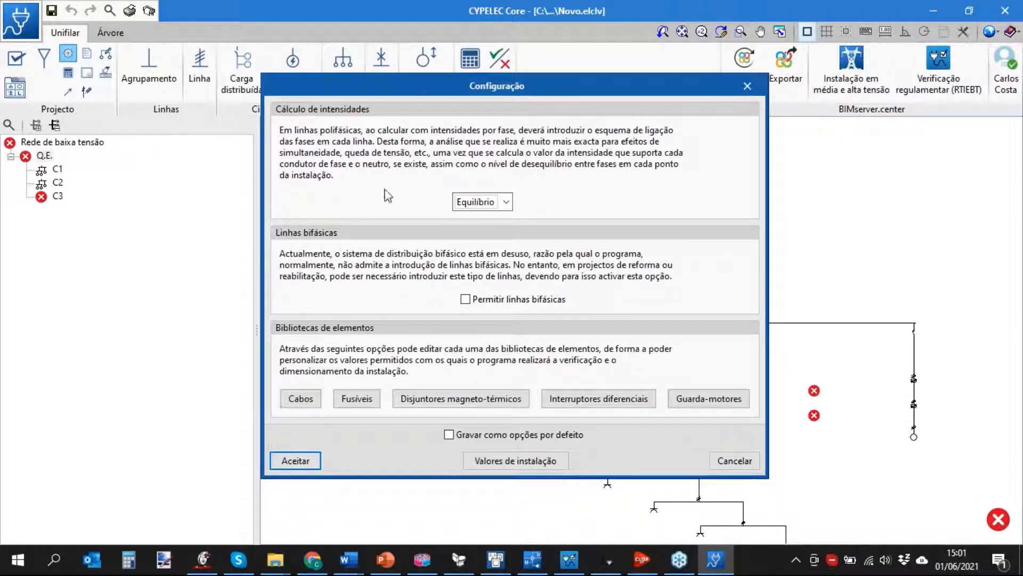
click(508, 202)
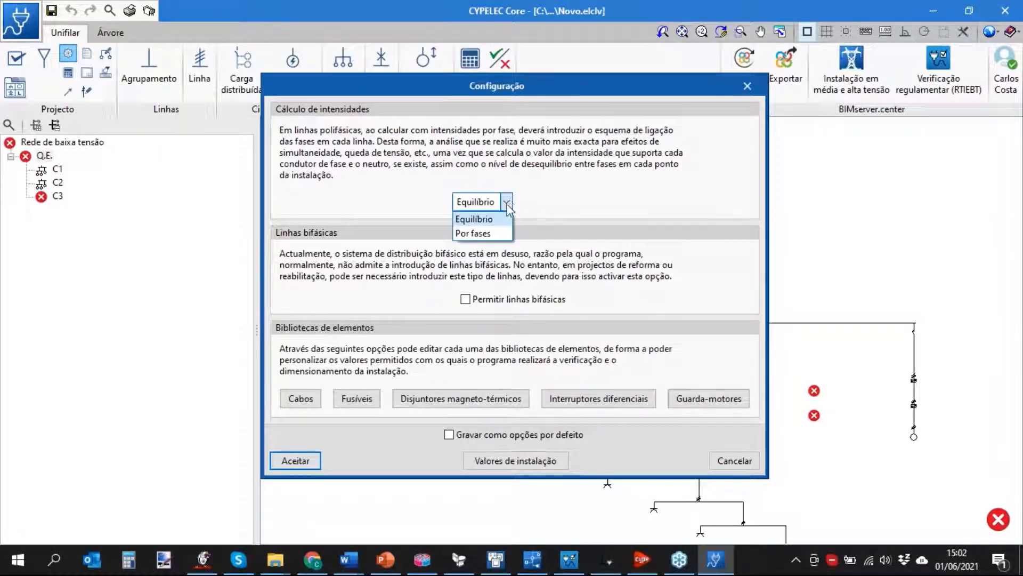
click(542, 193)
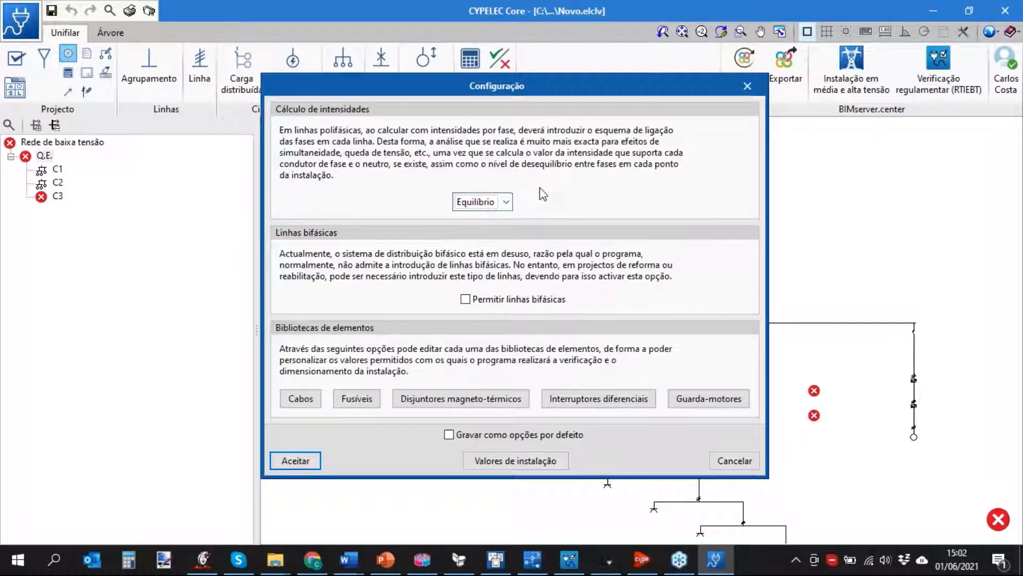
click(300, 398)
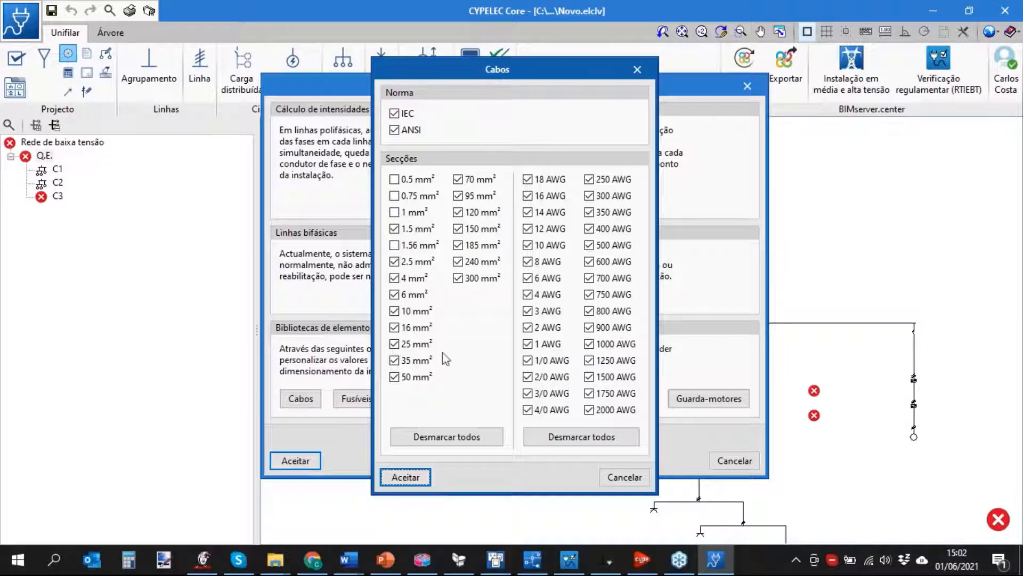
click(633, 481)
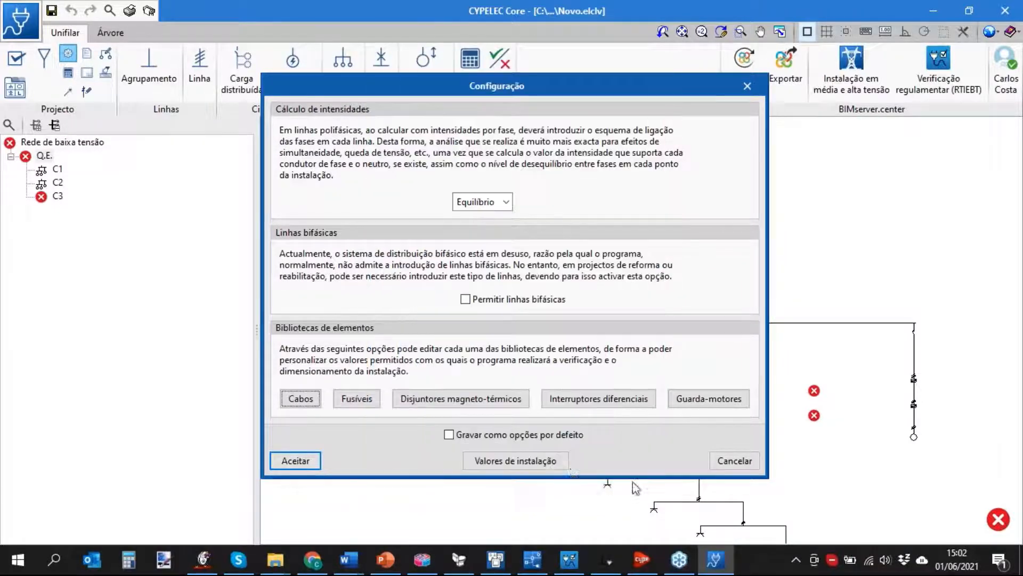
click(367, 406)
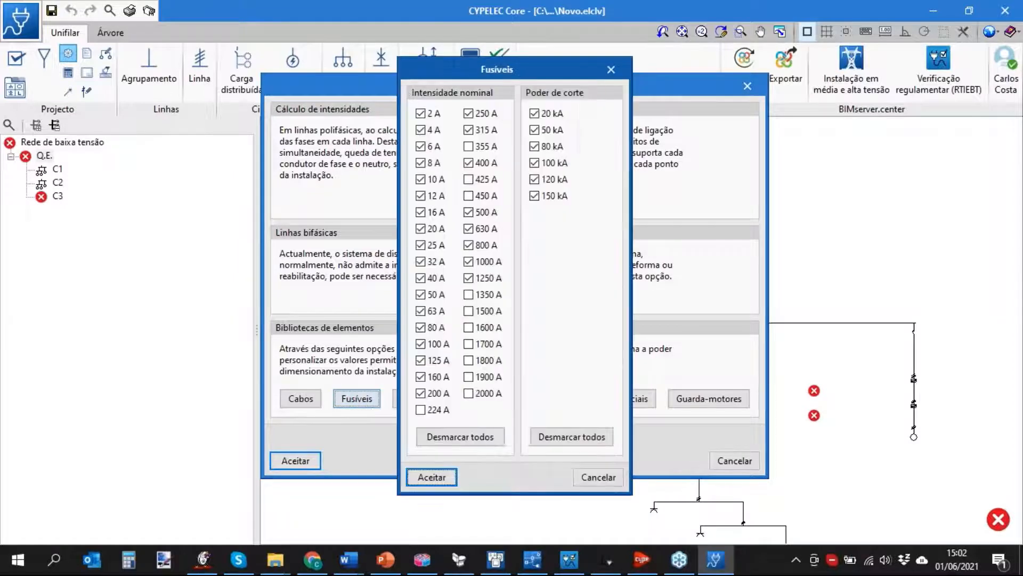
click(596, 474)
click(472, 407)
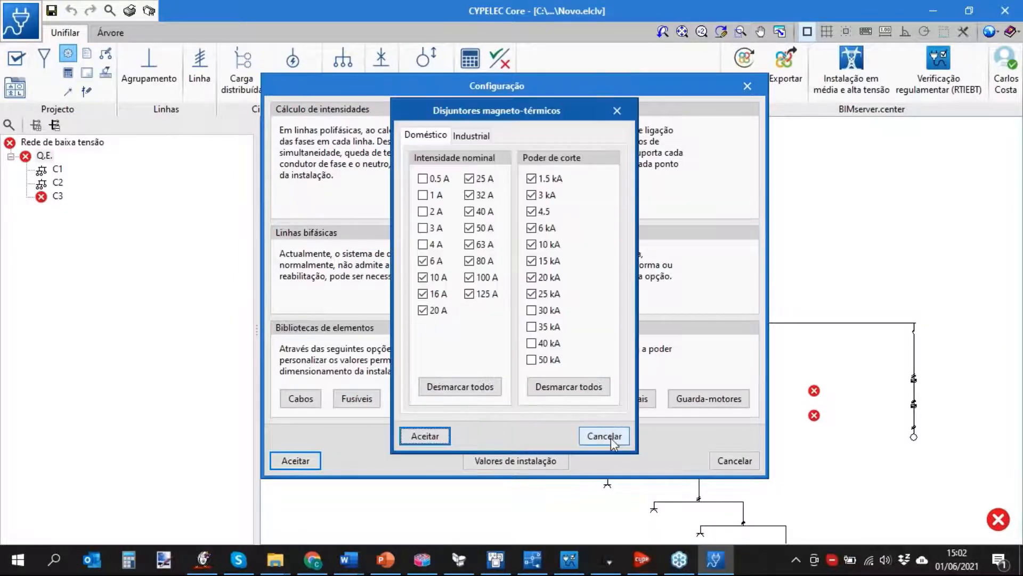
click(601, 436)
click(608, 400)
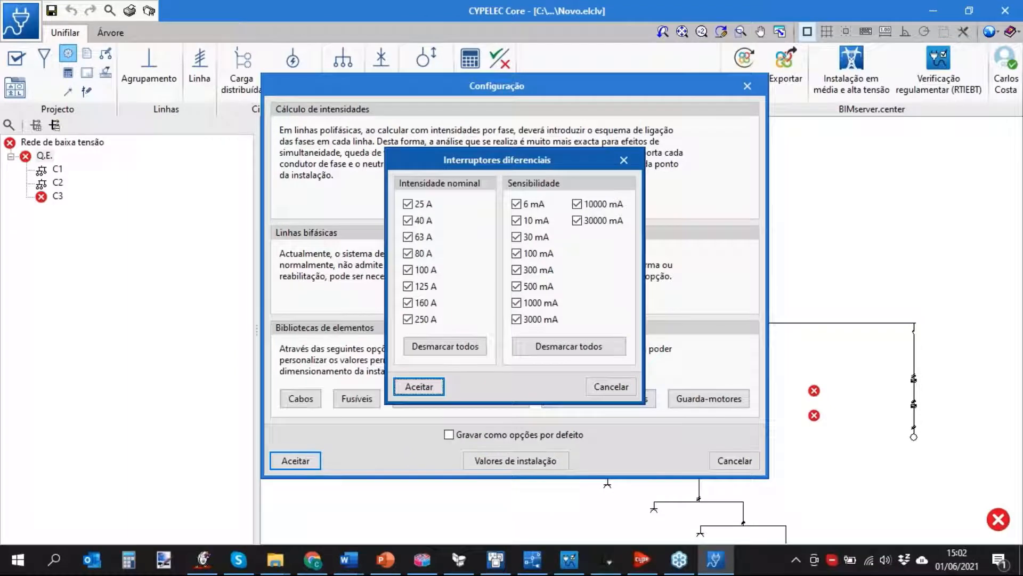
click(613, 387)
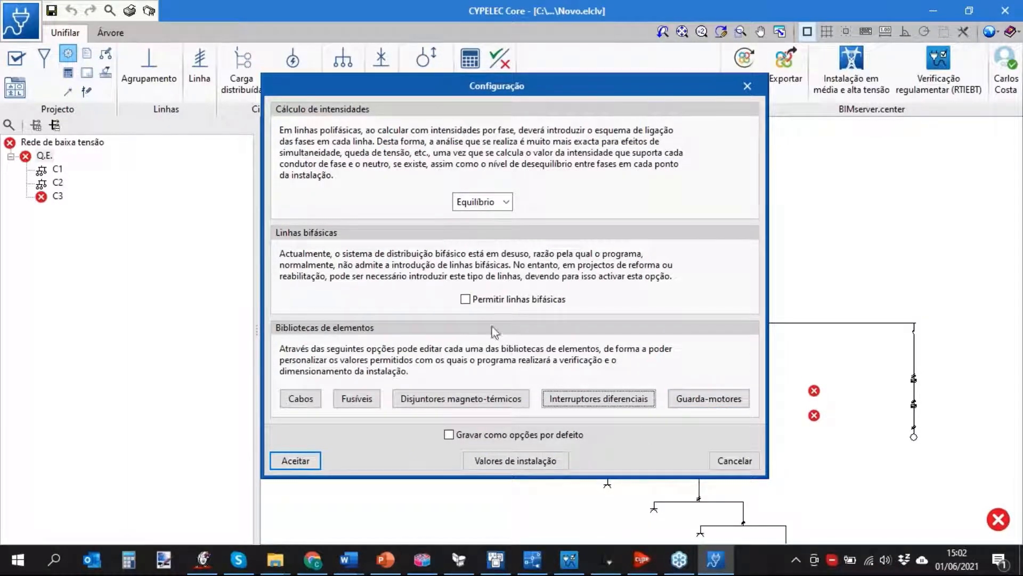
Allow two-phase lines in the project configuration and accept it
click(465, 300)
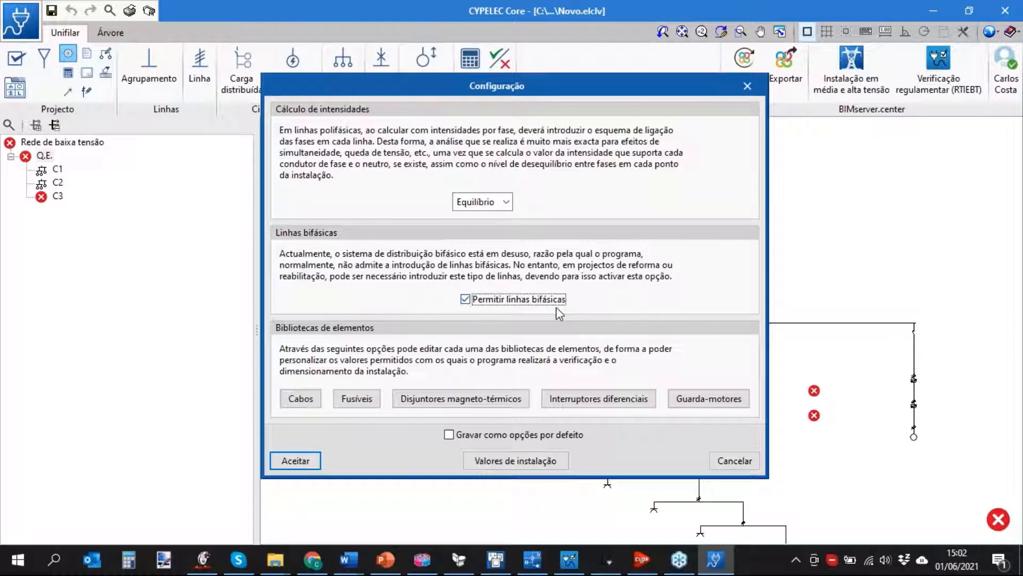
click(298, 460)
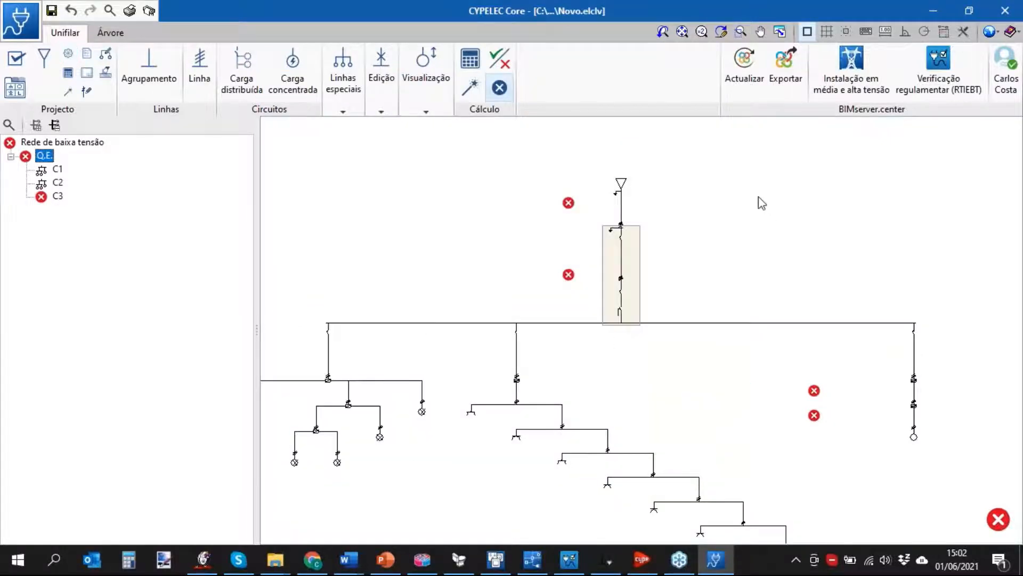
Open the supply line's properties above the Q.E. panel and set its polarity to F+N
double_click(605, 192)
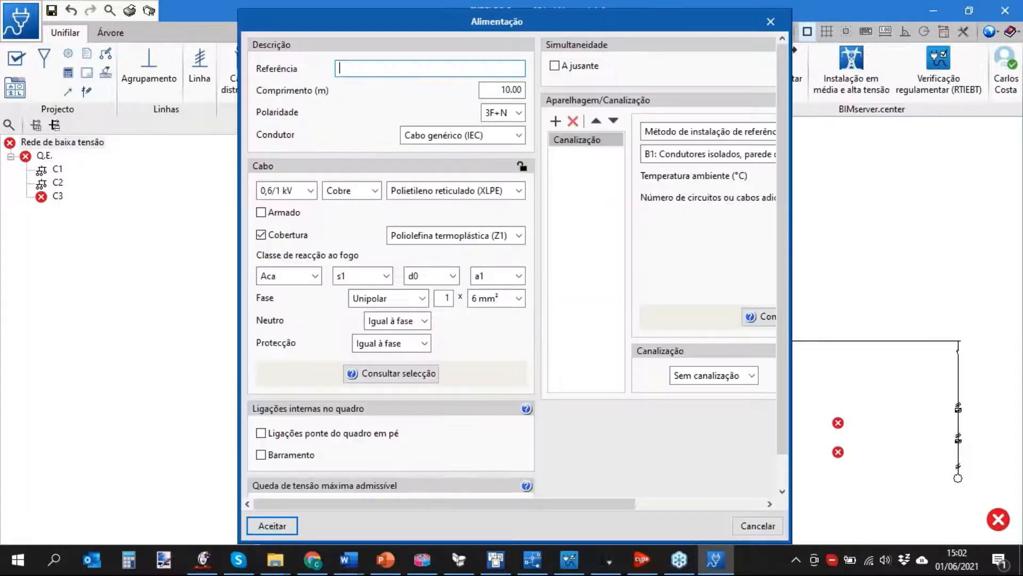
click(514, 112)
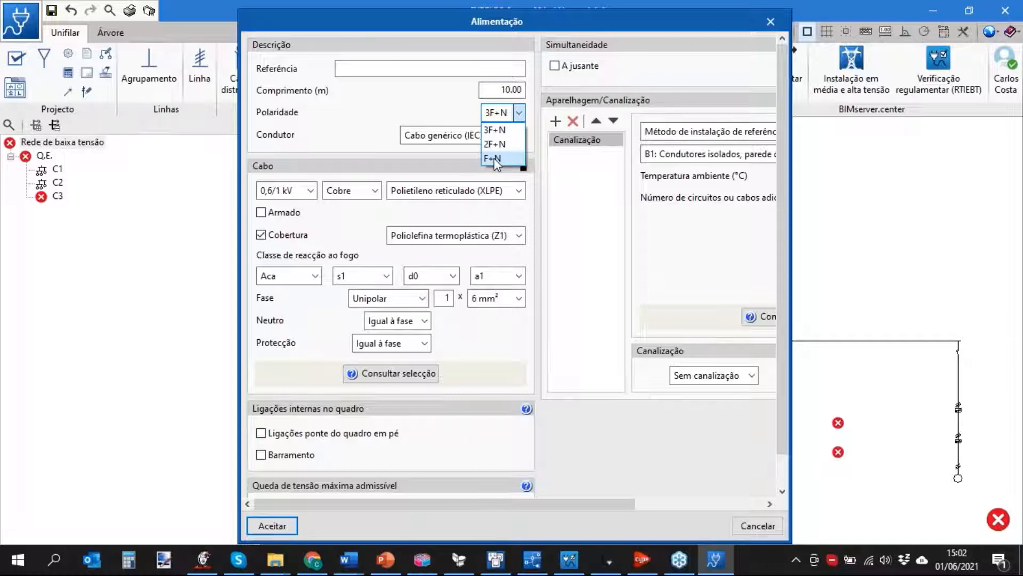
click(493, 158)
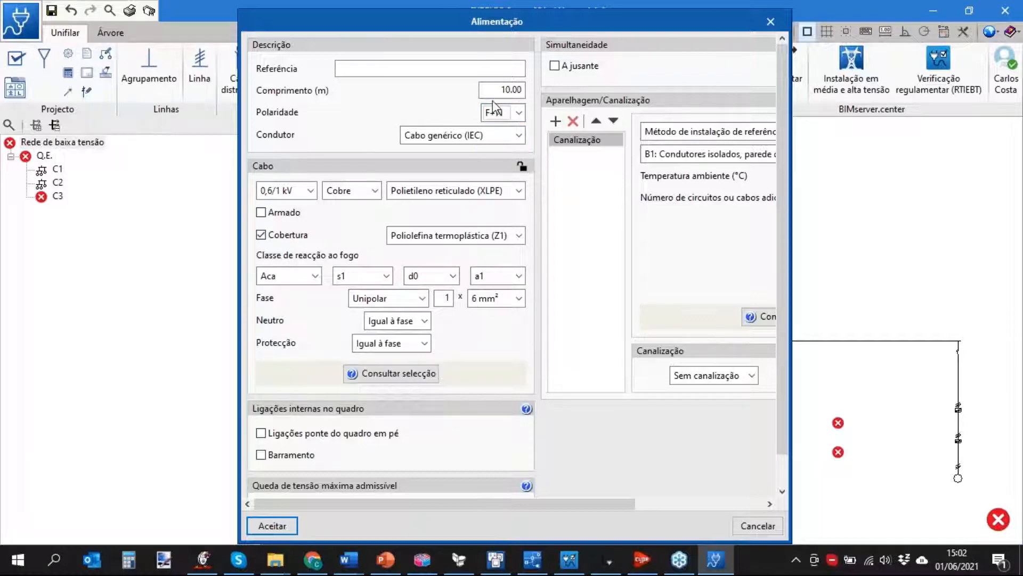
Try Cabo genérico (ANSI) as the supply conductor, reviewing its installation and conduit options, and return it to Cabo genérico (IEC)
click(519, 136)
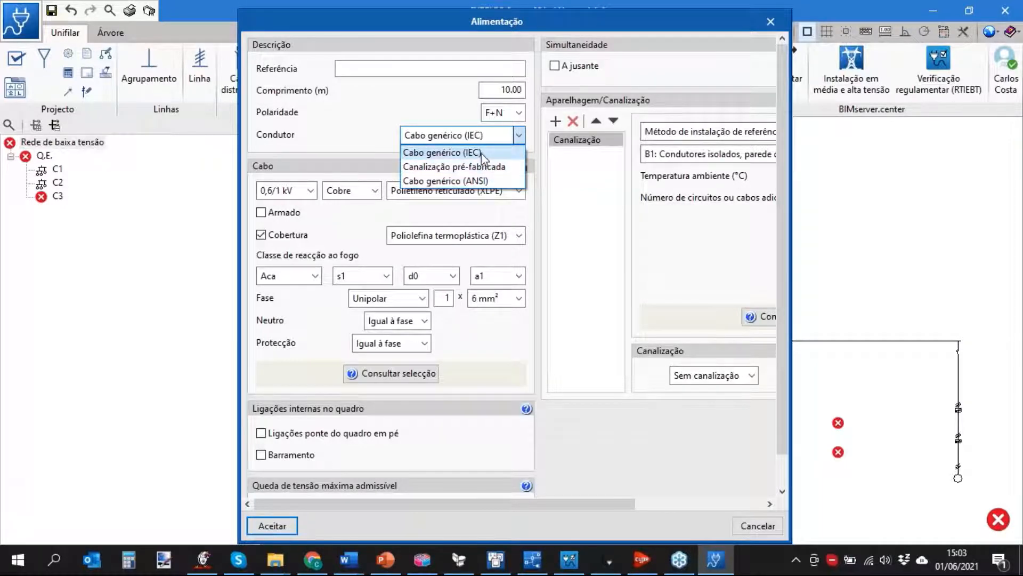
click(479, 180)
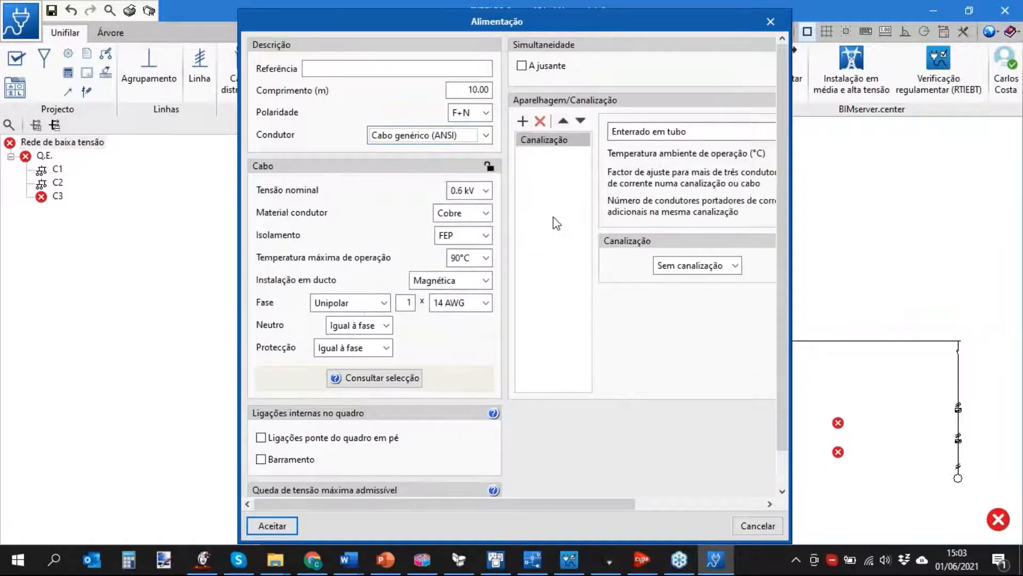
drag(618, 504, 484, 501)
drag(573, 503, 700, 503)
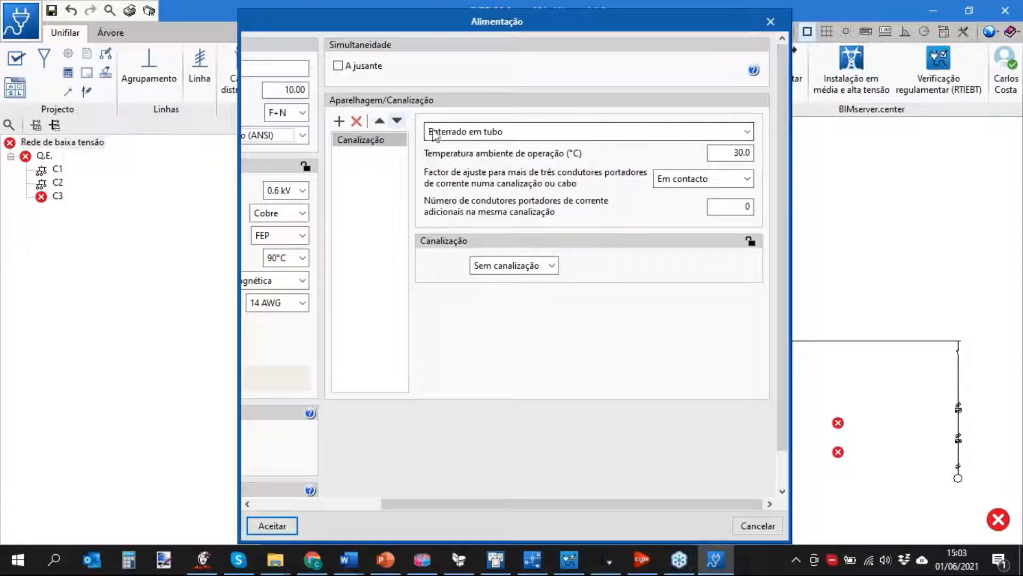
click(504, 133)
click(505, 133)
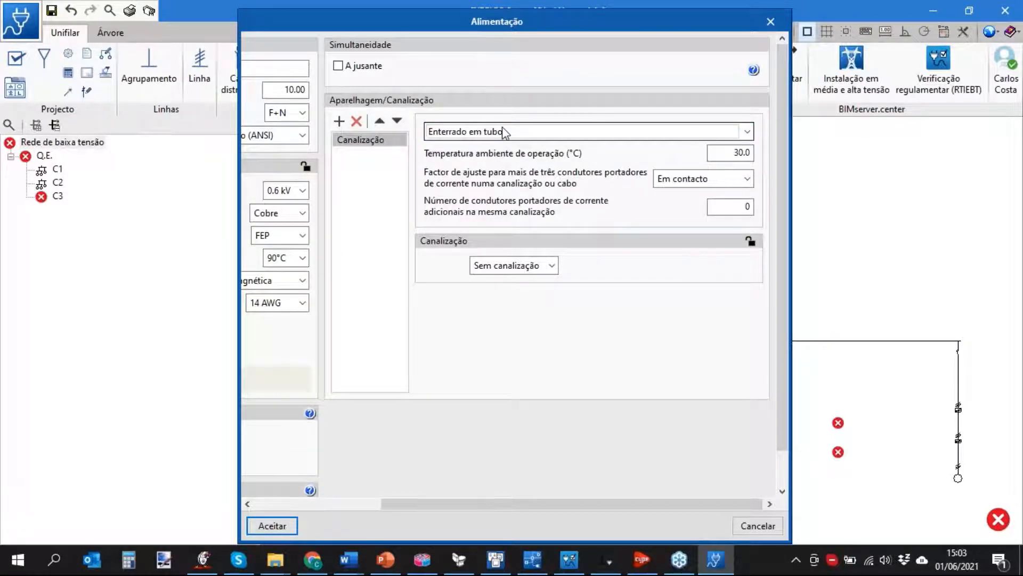
click(552, 268)
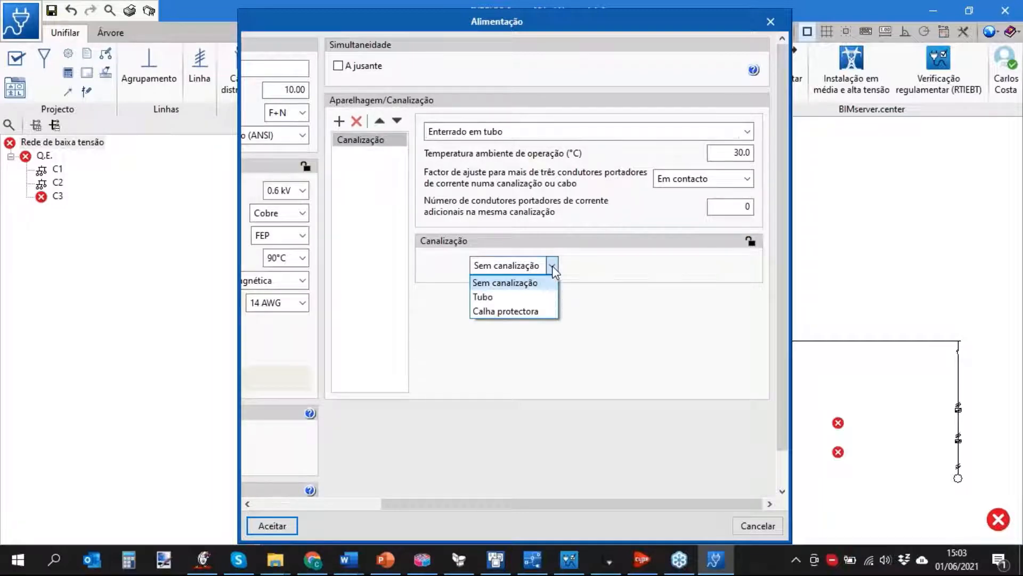
click(558, 269)
drag(489, 504, 363, 504)
click(453, 135)
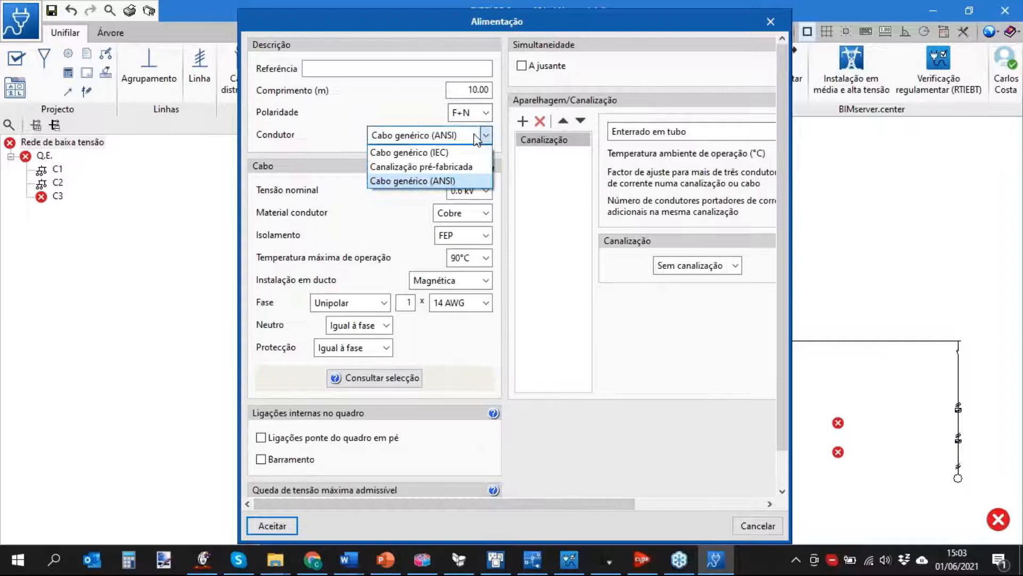
click(450, 150)
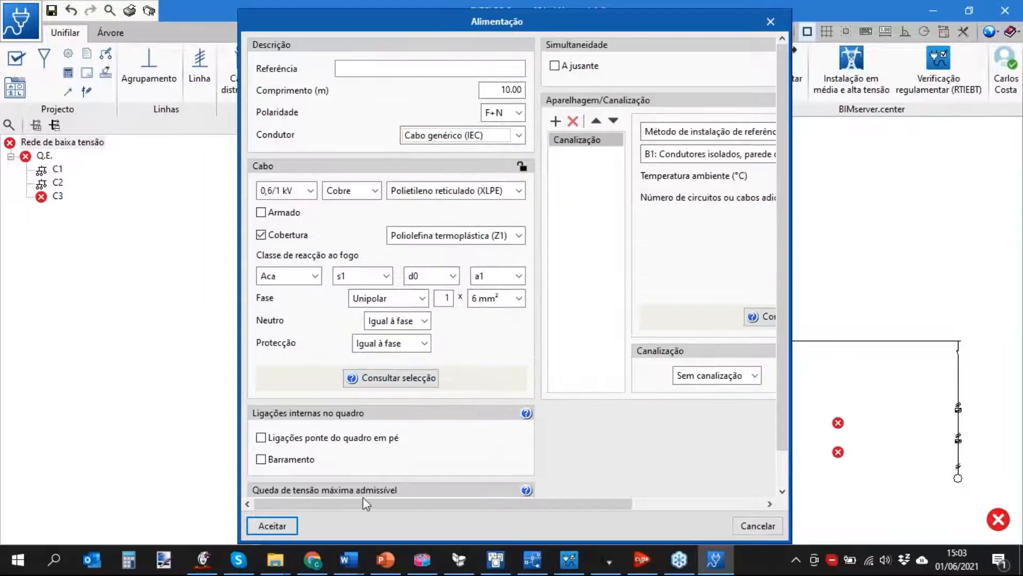
Review the IEC cable's reference installation methods and consult the description of method B1
drag(609, 502, 736, 506)
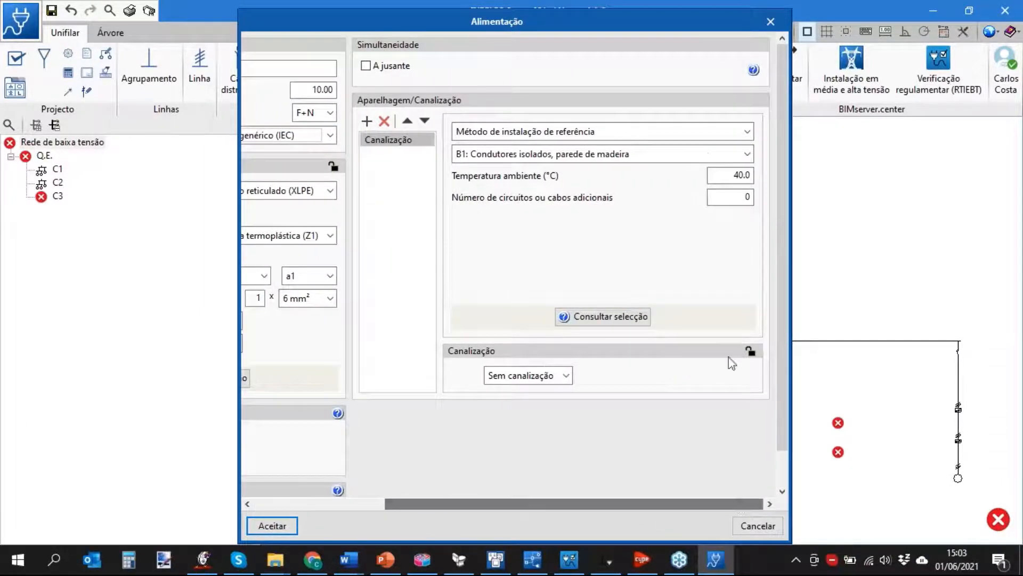
click(641, 153)
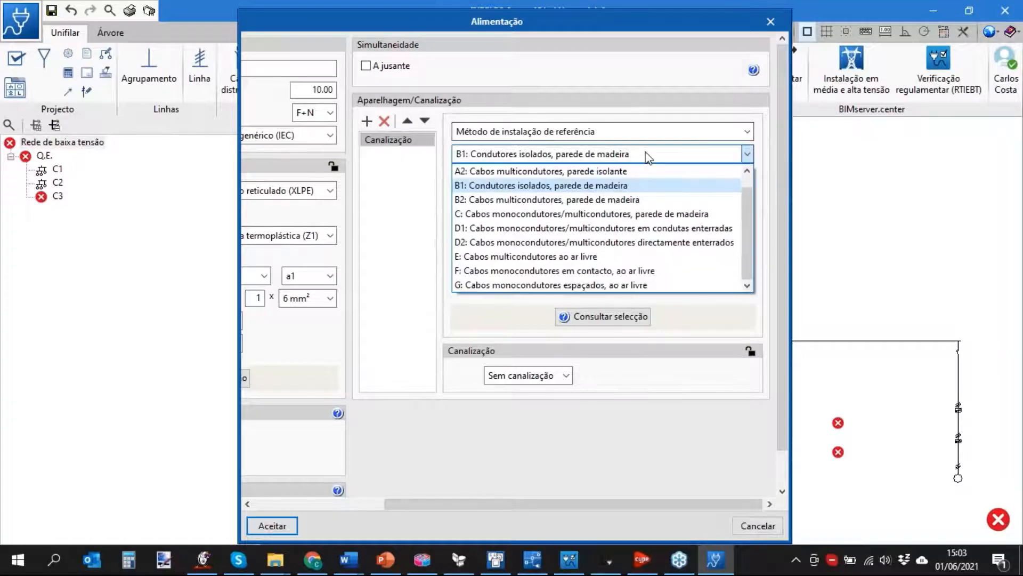
click(643, 156)
click(637, 316)
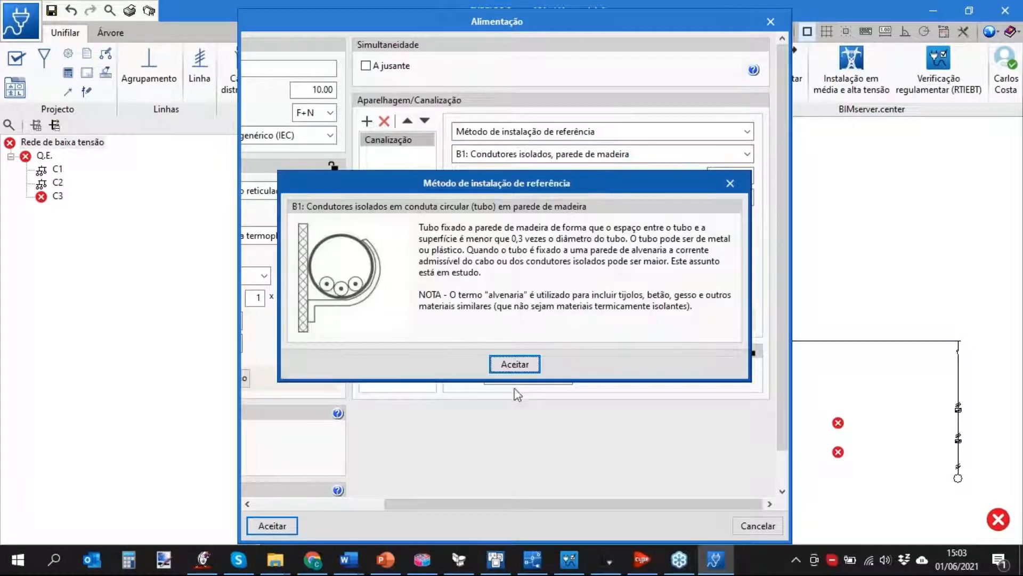
click(517, 367)
Enable Barramento among the supply's internal panel connections and show the busbar's installation settings
drag(503, 506, 372, 504)
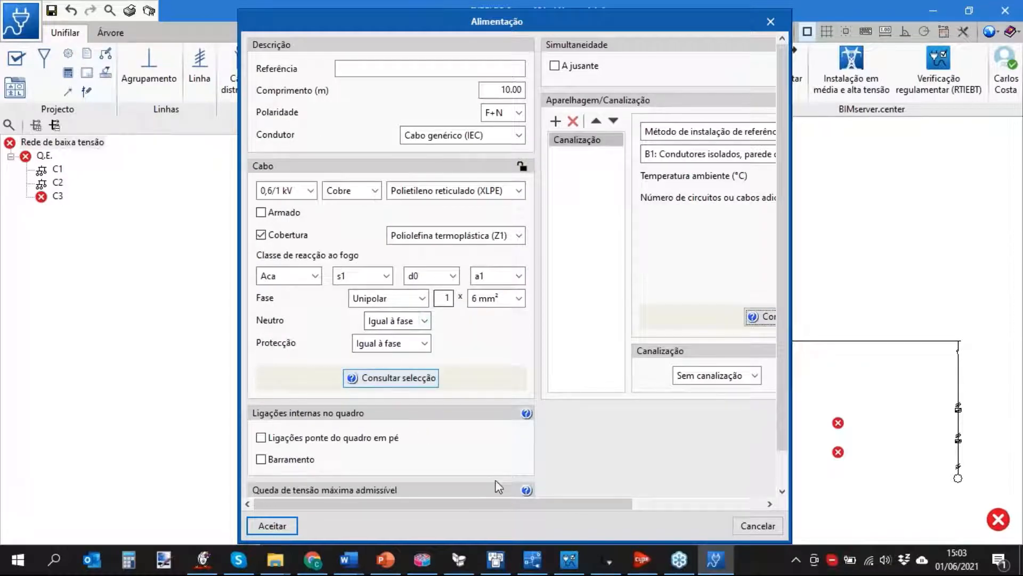
scroll(789, 367, down, 2)
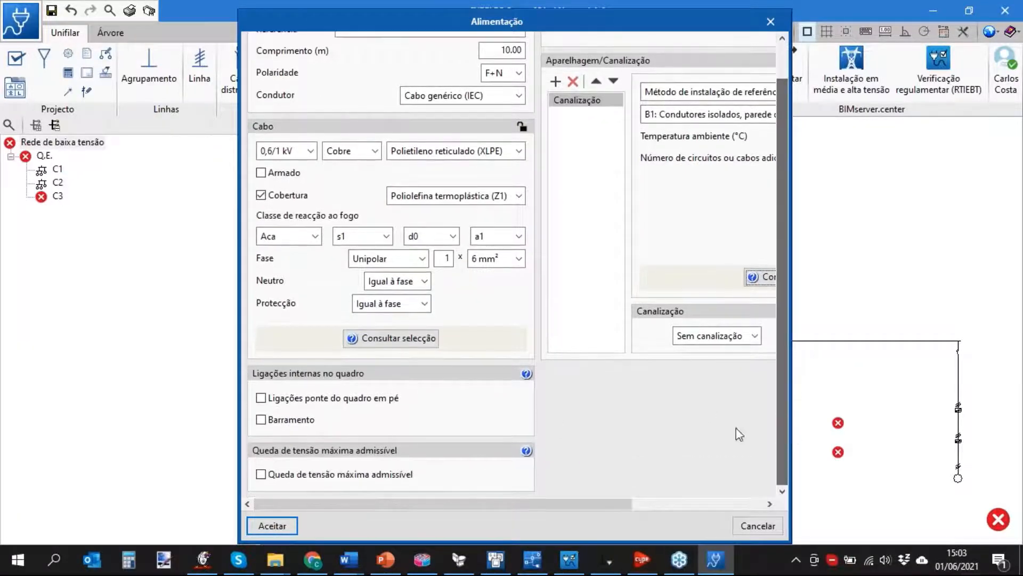
click(315, 476)
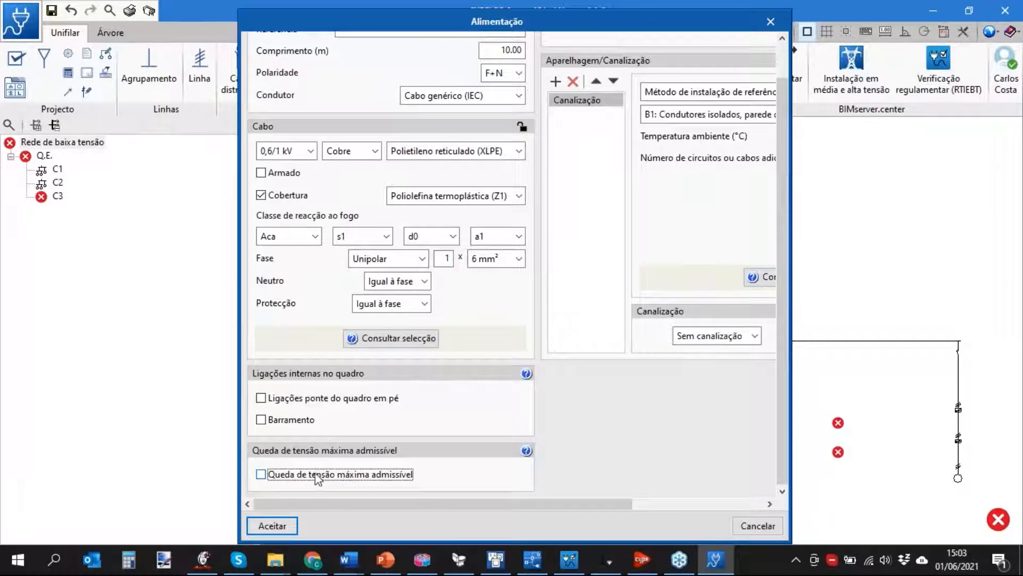
click(297, 421)
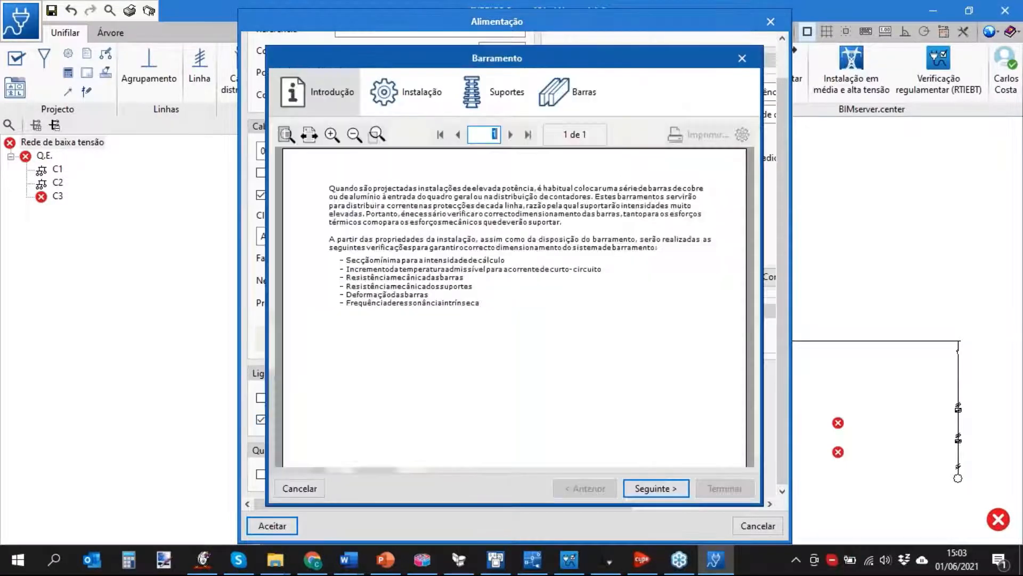
click(404, 96)
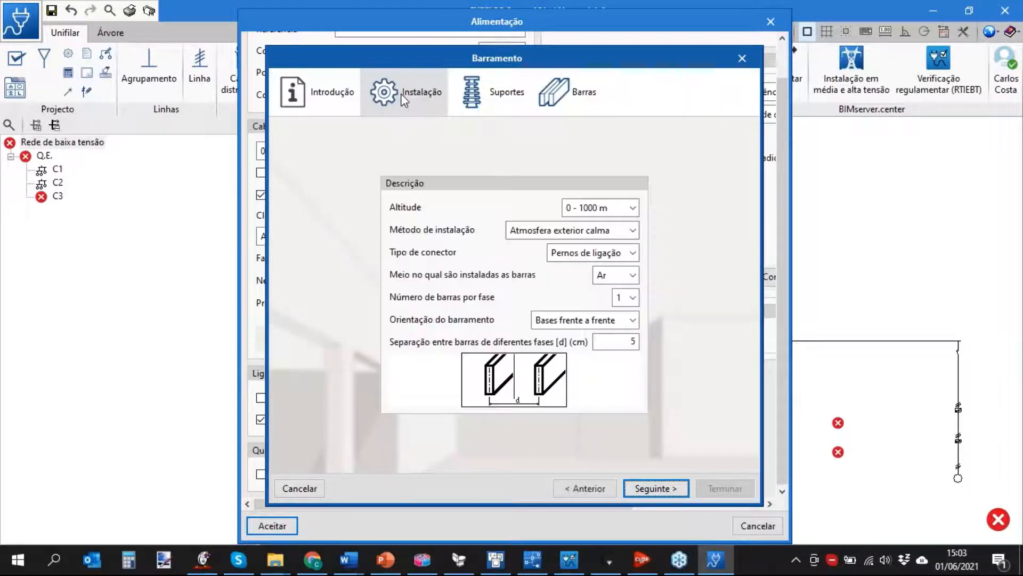
Review the Suportes and Barras pages of the busbar definition and close it and the Alimentação dialog without accepting
click(515, 104)
click(578, 96)
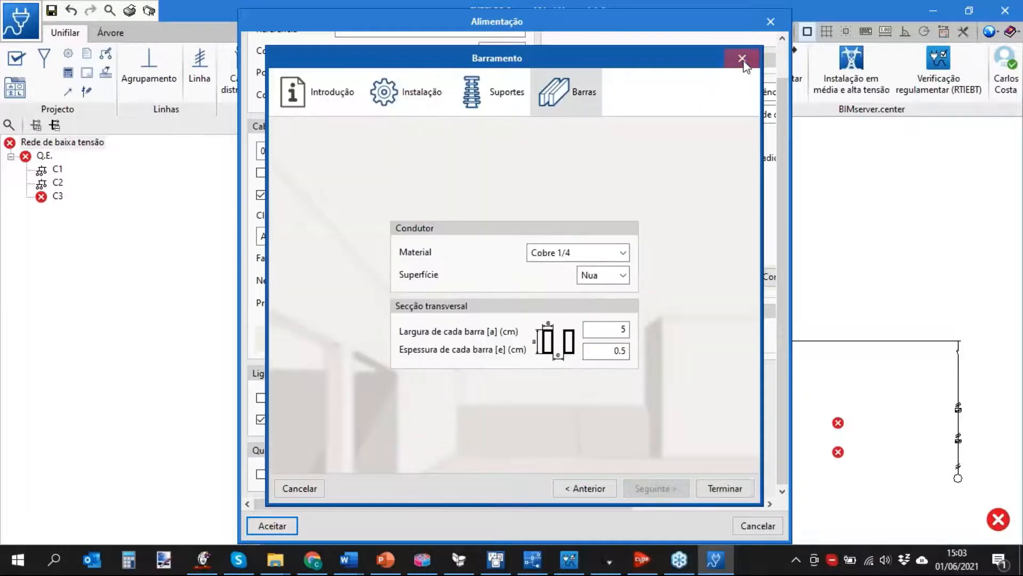
click(742, 57)
click(770, 21)
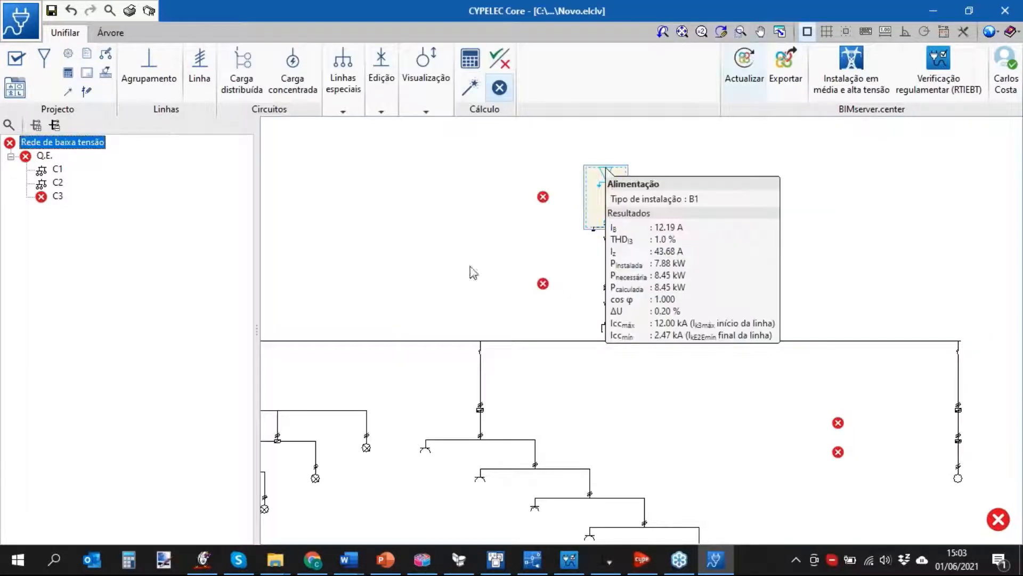
Size the installation's cable sections, protection devices, conduits and bridge connections from the minimum values, without generating bridge connections
scroll(714, 267, down, 2)
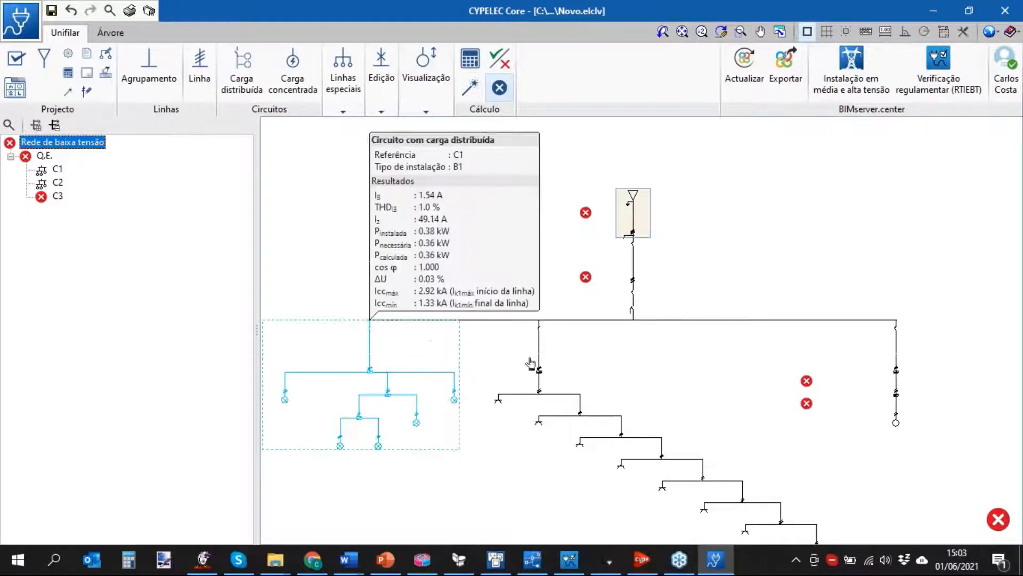
middle_drag(779, 242, 702, 211)
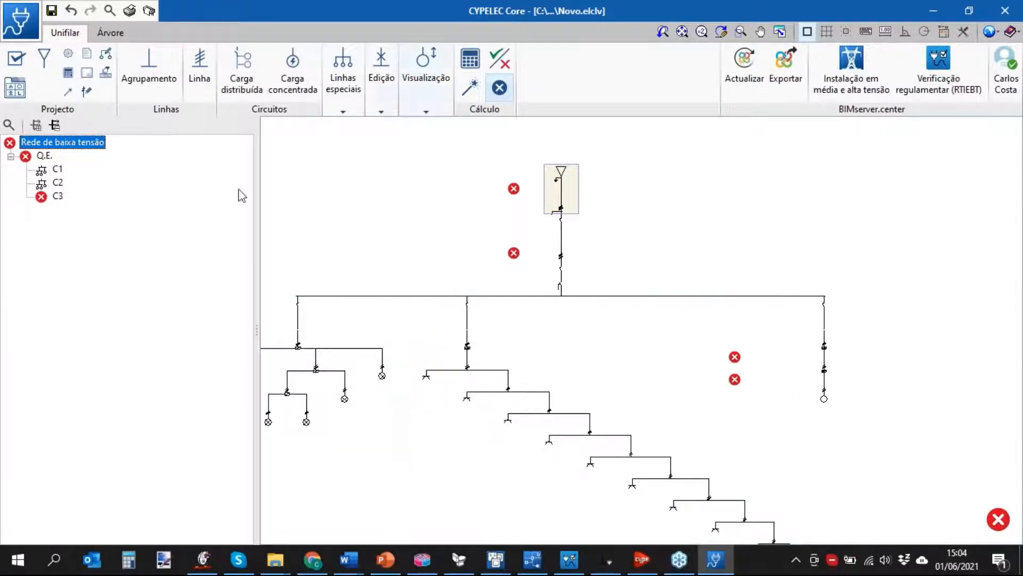
mouse_move(674, 334)
click(474, 90)
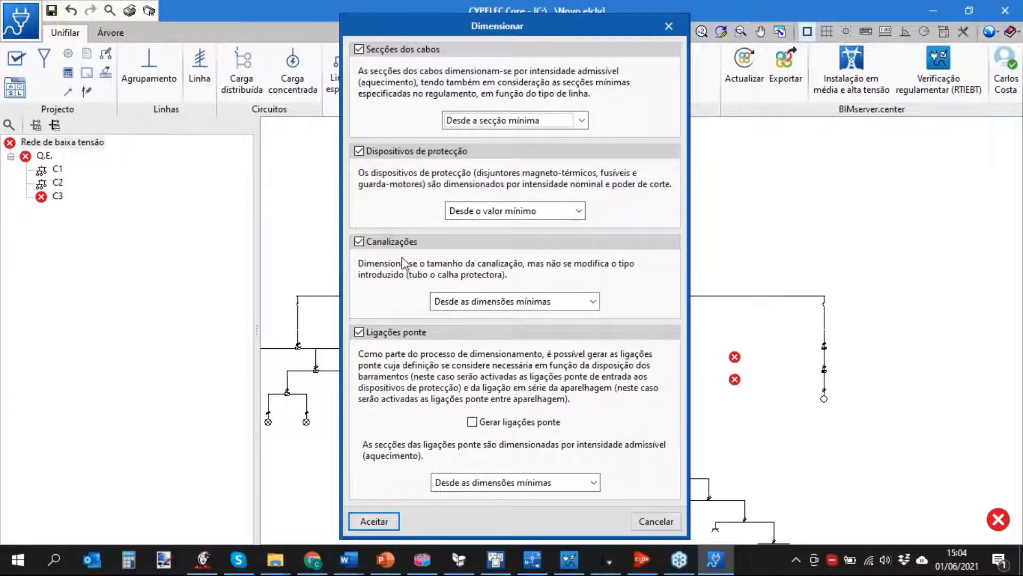
click(397, 522)
Examine the breaker, residual-current device and cable labels along the Q.E. supply line in the sized one-line diagram
scroll(685, 278, down, 1)
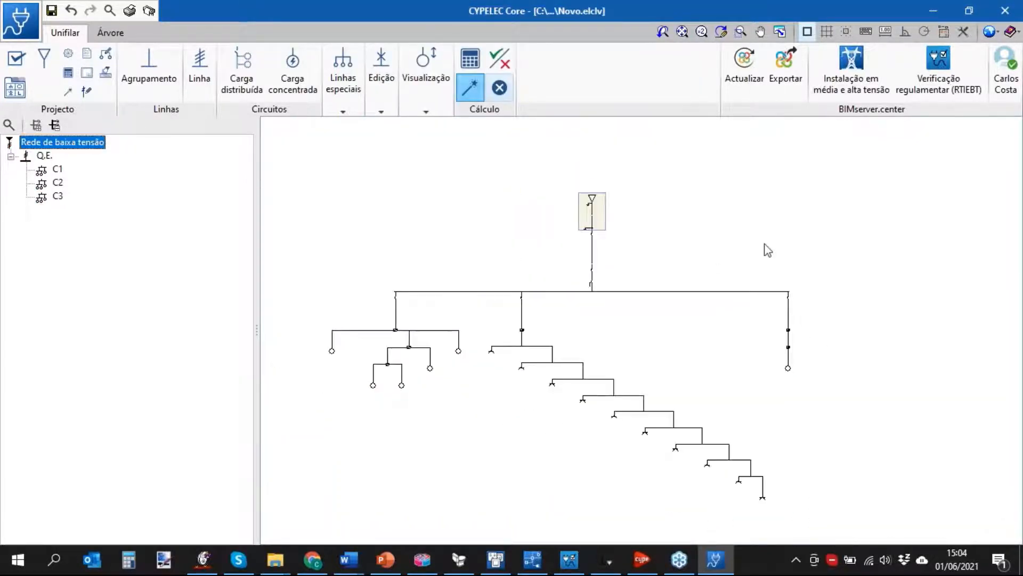
middle_drag(782, 234, 798, 196)
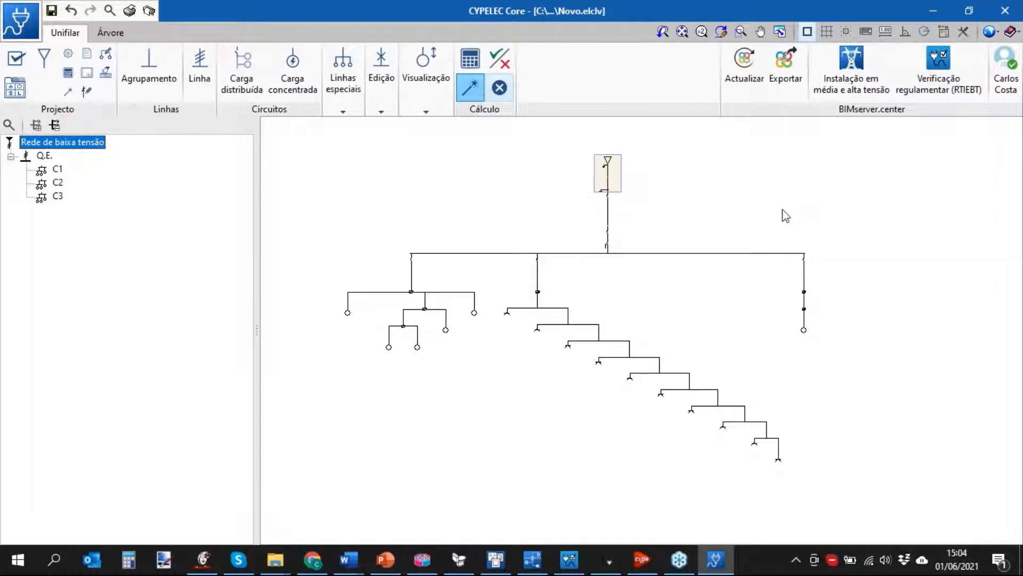
scroll(782, 214, up, 4)
scroll(666, 258, up, 2)
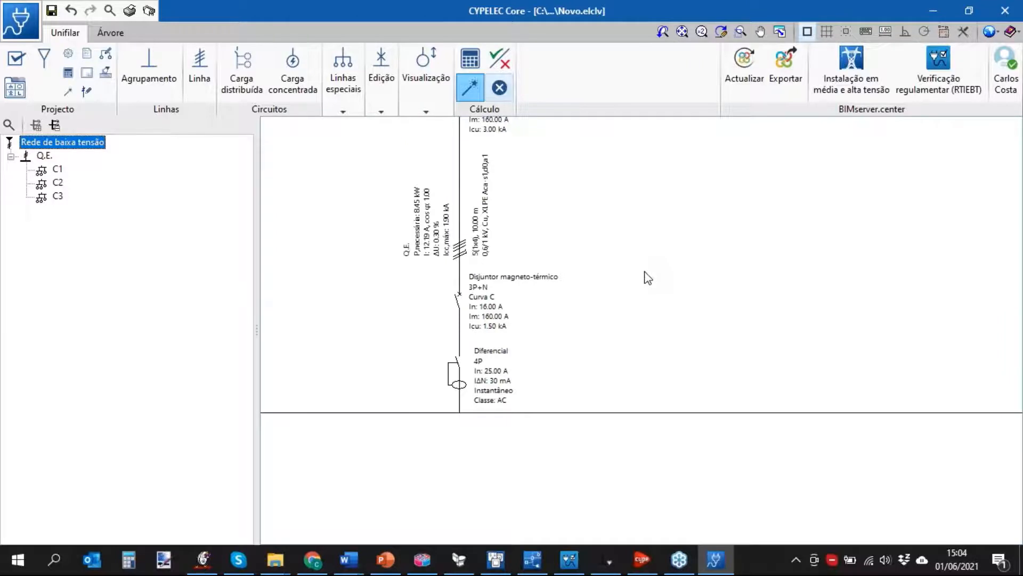
middle_drag(647, 278, 693, 289)
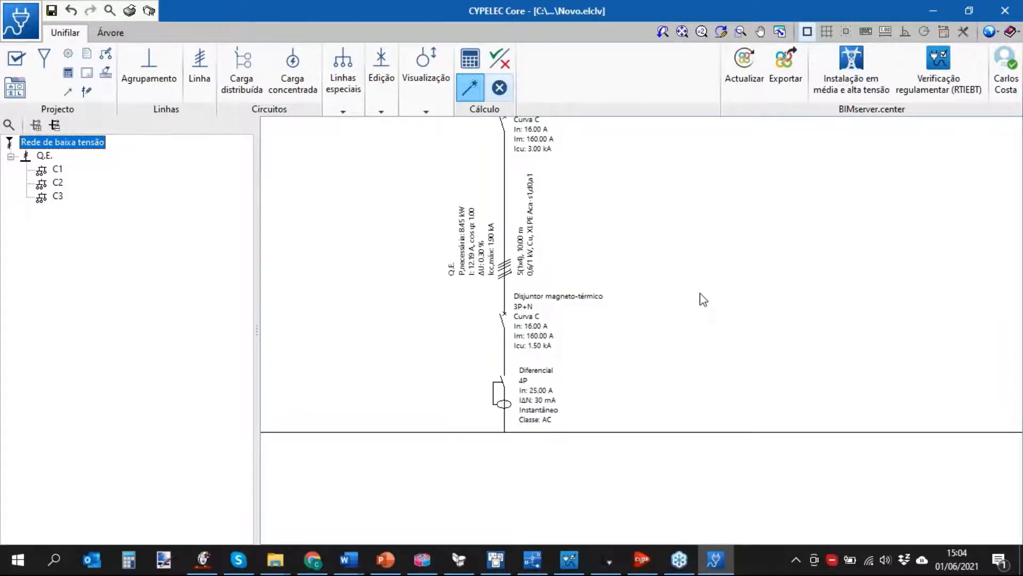
scroll(692, 304, down, 5)
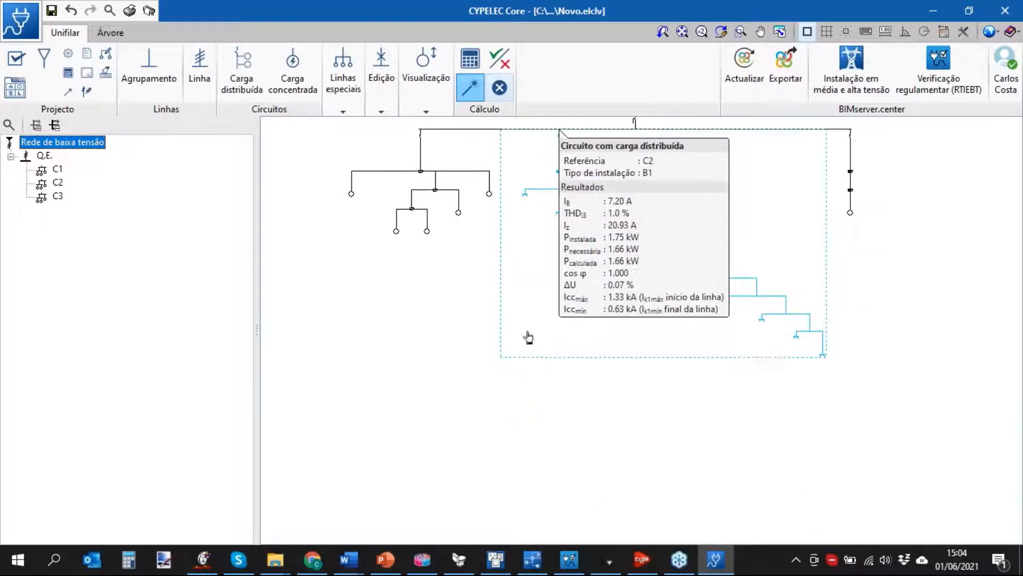
Change the one-line diagram symbol for magneto-thermal circuit breakers to the second option offered
click(87, 94)
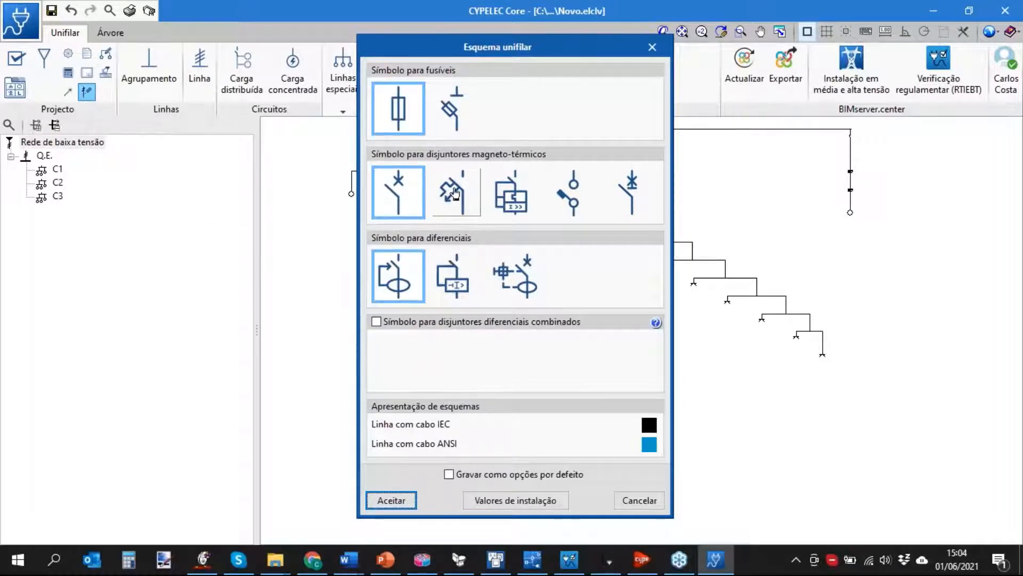
click(456, 194)
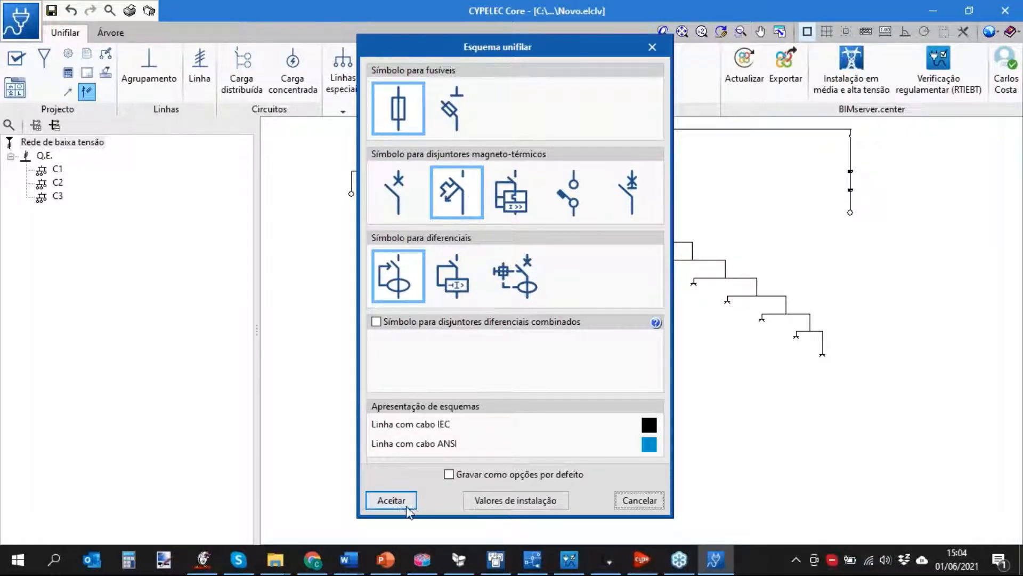
click(391, 500)
Review circuit C2's cable, load and breaker data, consult the breaker's i/t curve, and close without changes
scroll(543, 274, up, 6)
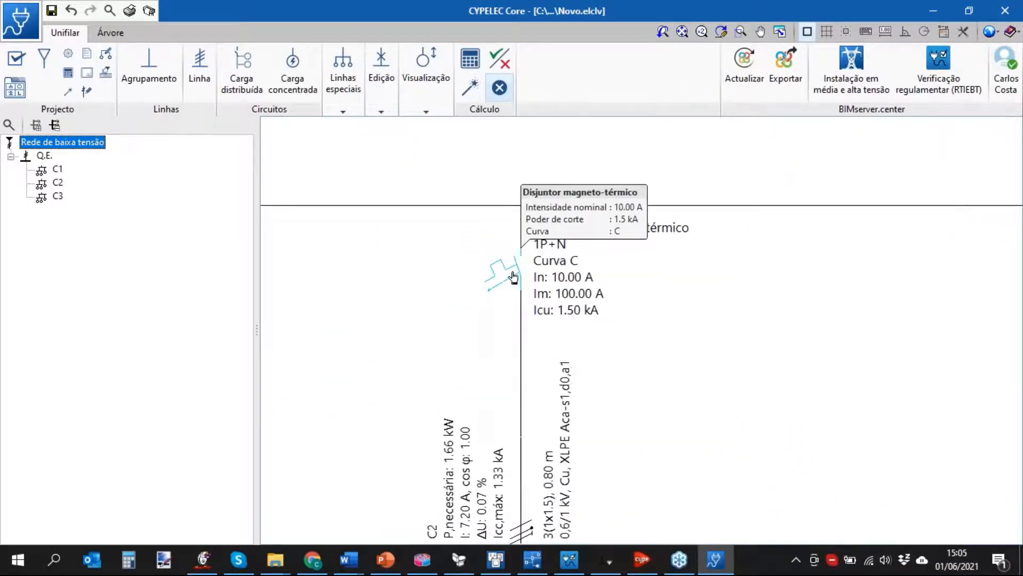
double_click(557, 275)
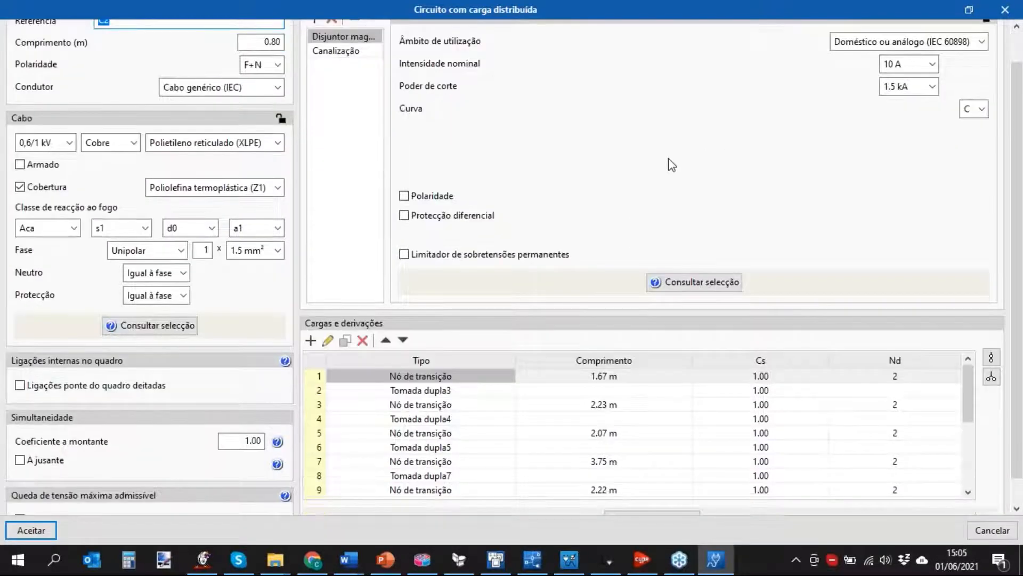
scroll(648, 202, down, 2)
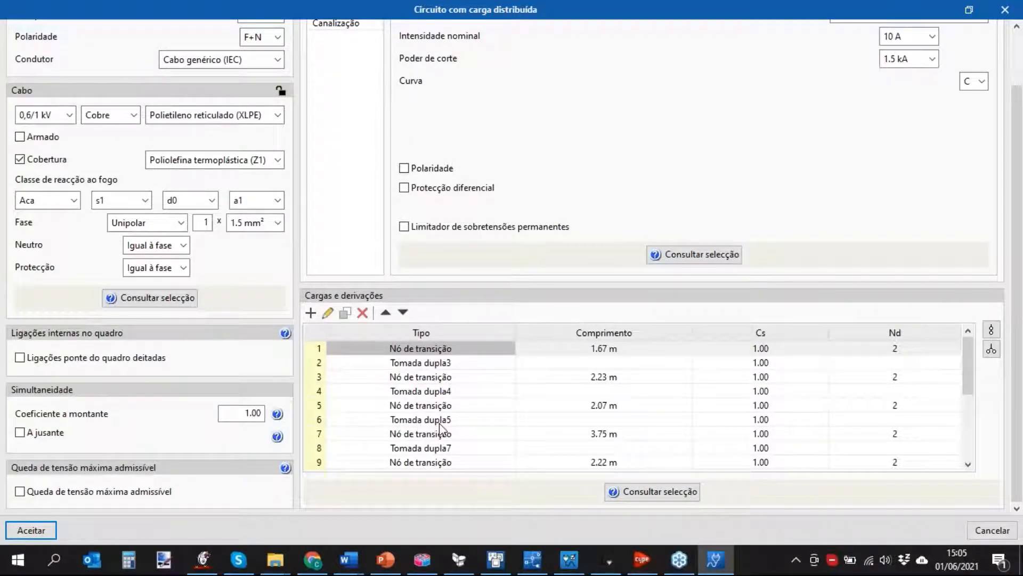
scroll(682, 190, up, 2)
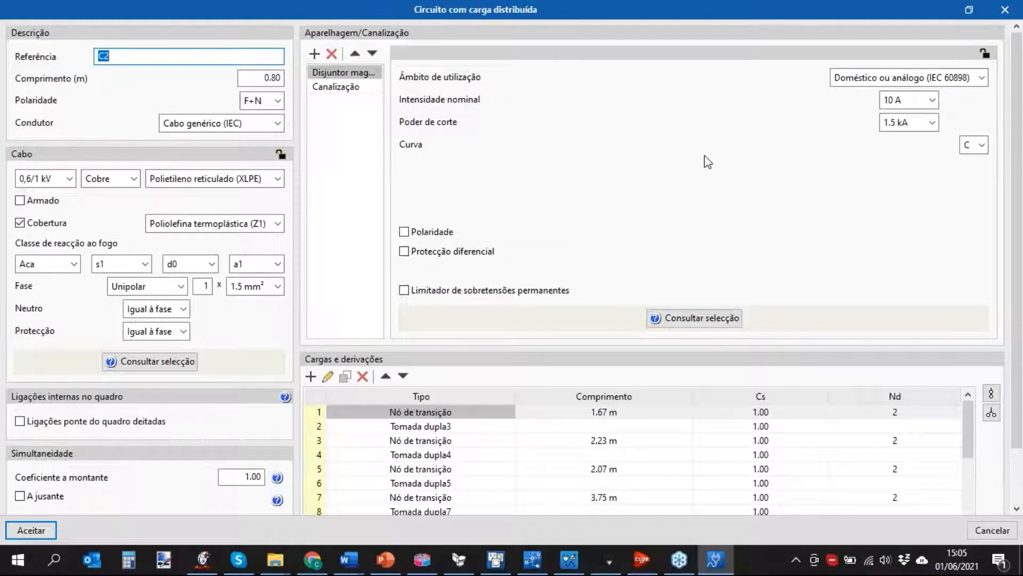
click(695, 318)
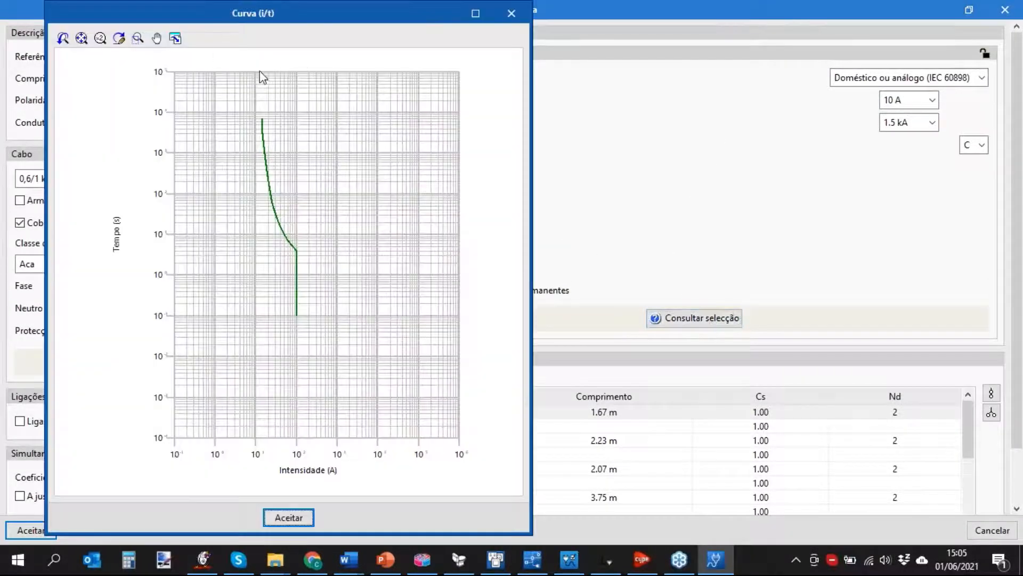
click(511, 13)
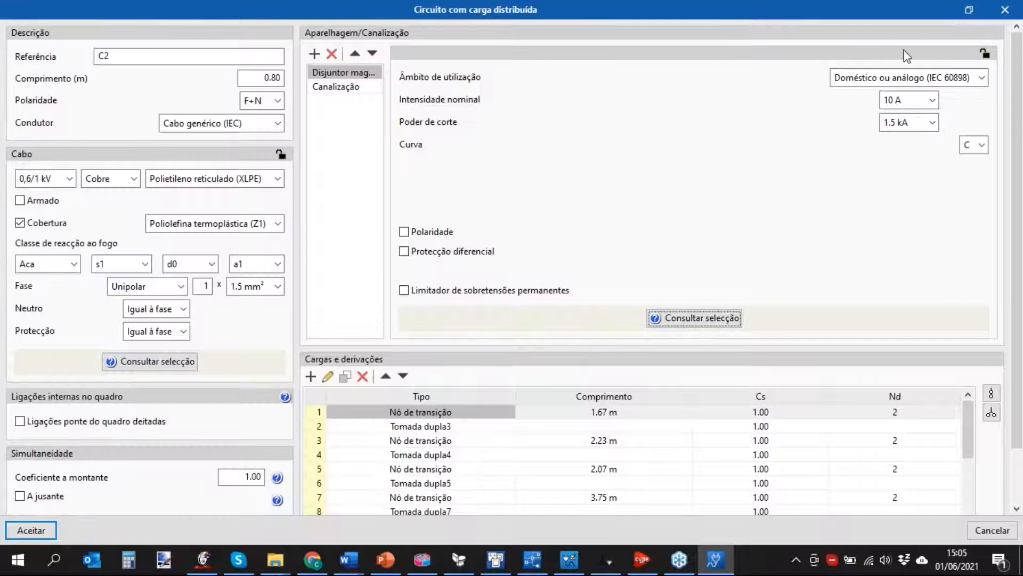
click(1006, 10)
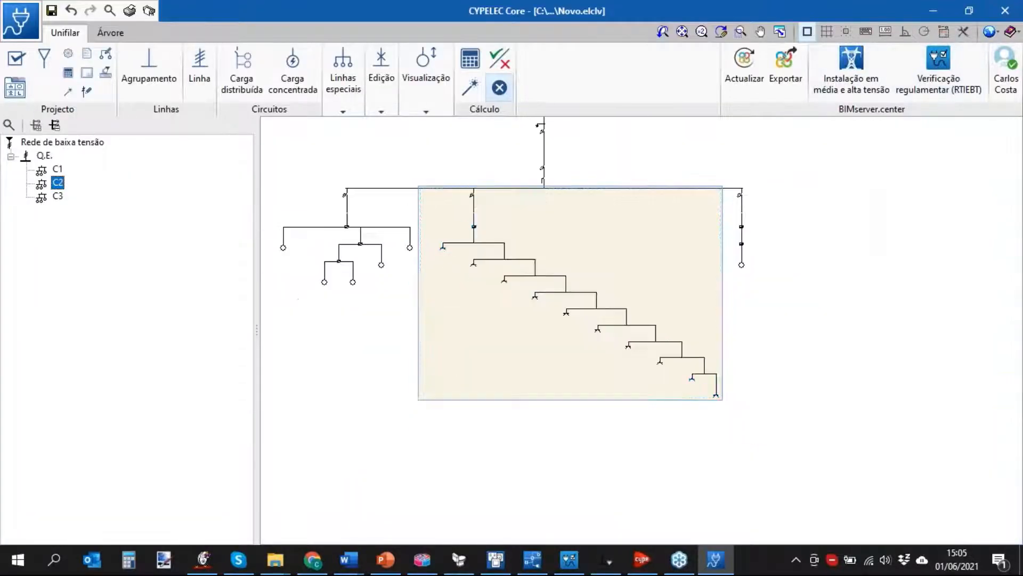
Generate the Quadro de materiais report, look over its index page and close it
scroll(472, 197, down, 3)
middle_drag(672, 320, 749, 388)
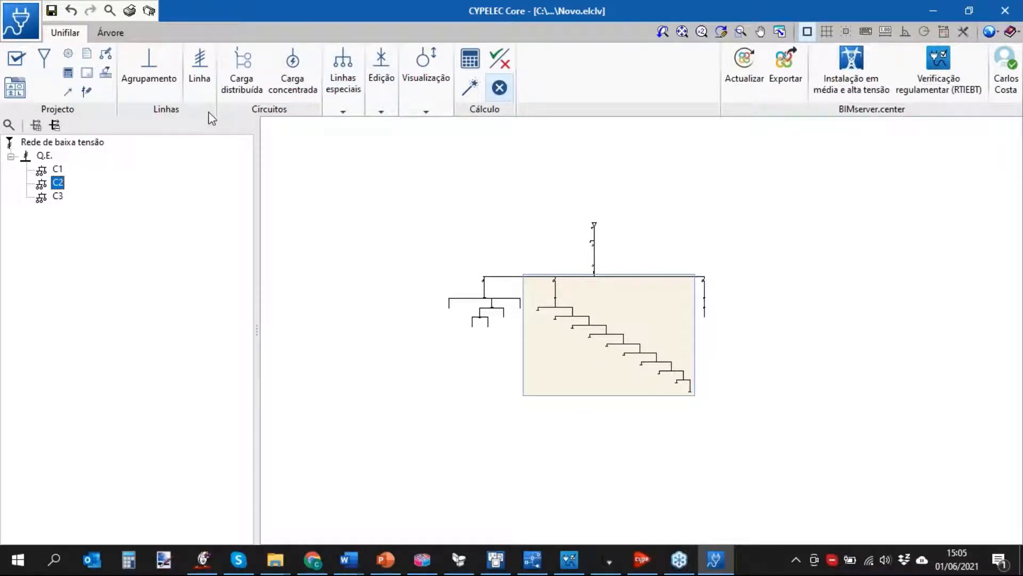
click(128, 11)
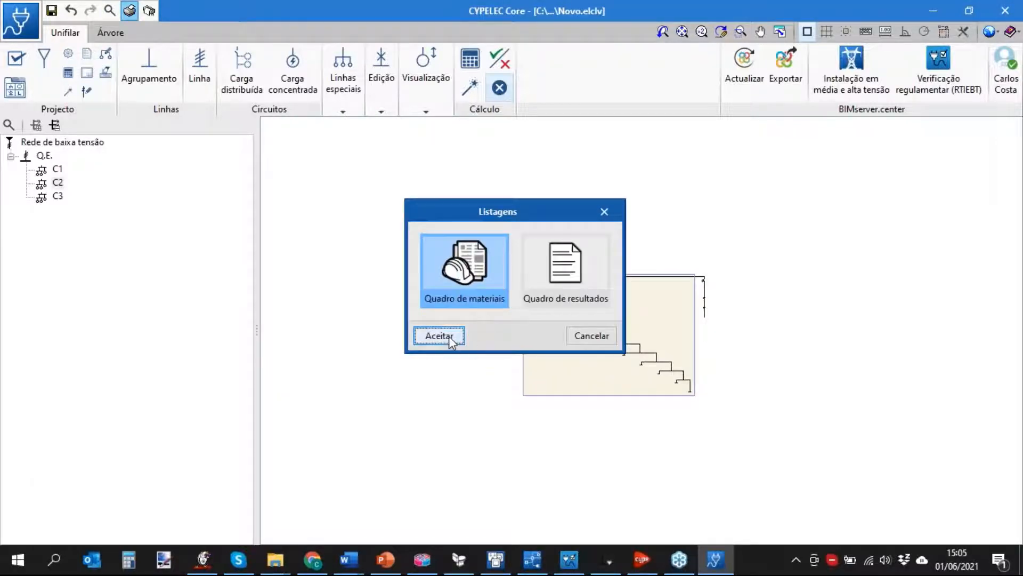
click(438, 336)
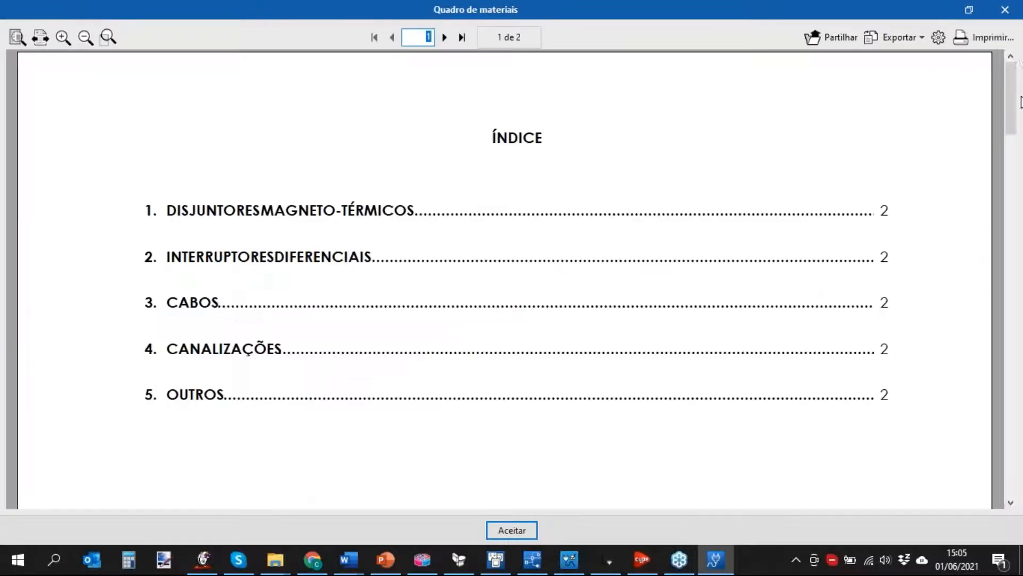
mouse_move(1011, 83)
mouse_down()
mouse_move(1007, 441)
mouse_move(1001, 79)
mouse_up()
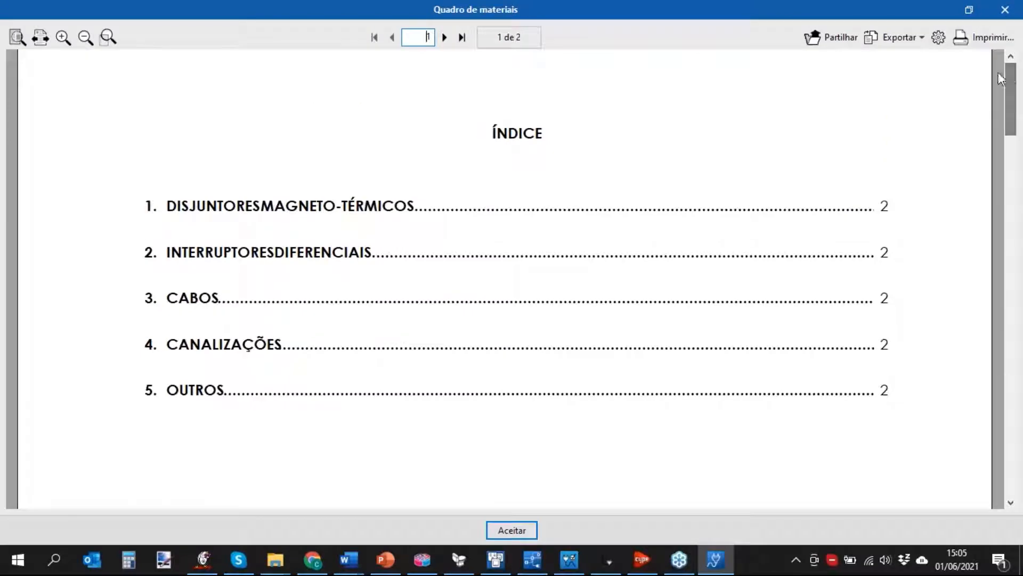
click(1006, 10)
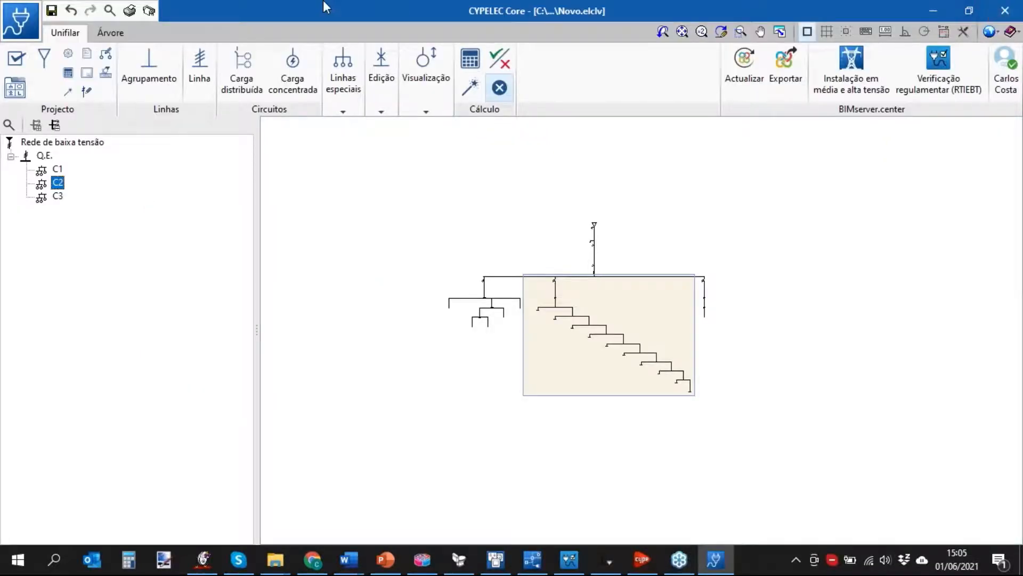
Generate the Quadro de resultados listing, read through its line and protection tables, and close it
click(132, 12)
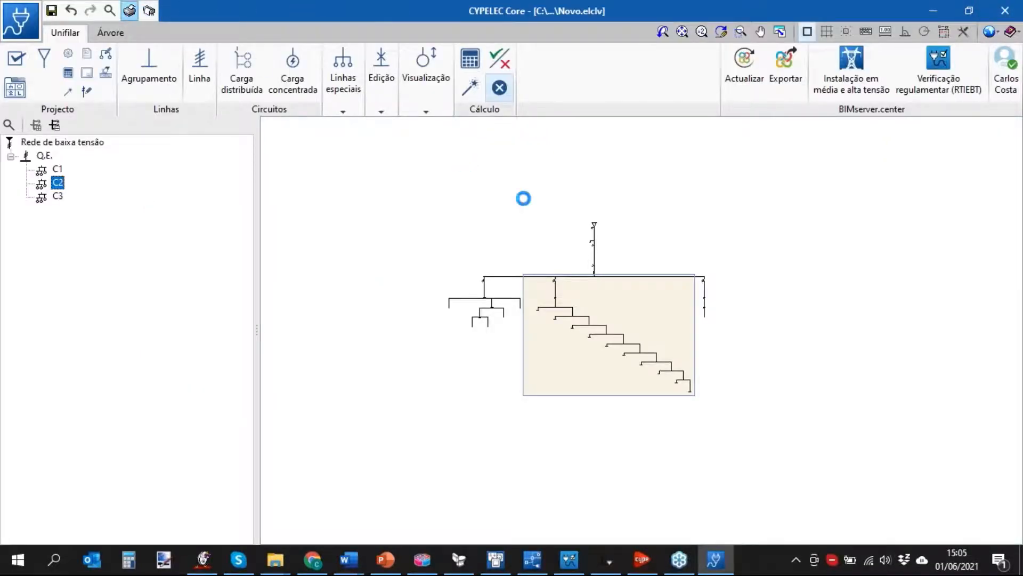
click(569, 282)
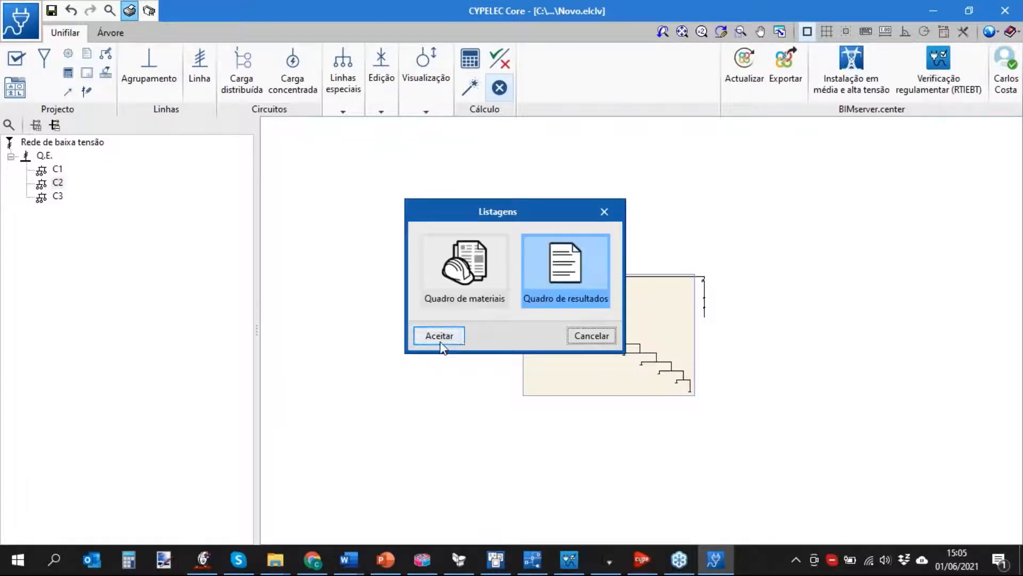
click(440, 335)
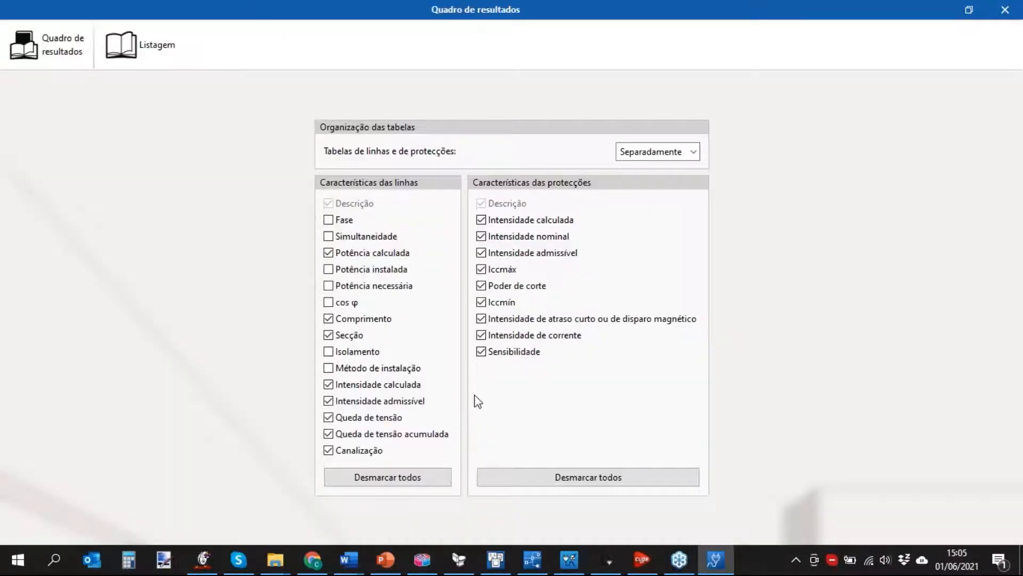
click(142, 48)
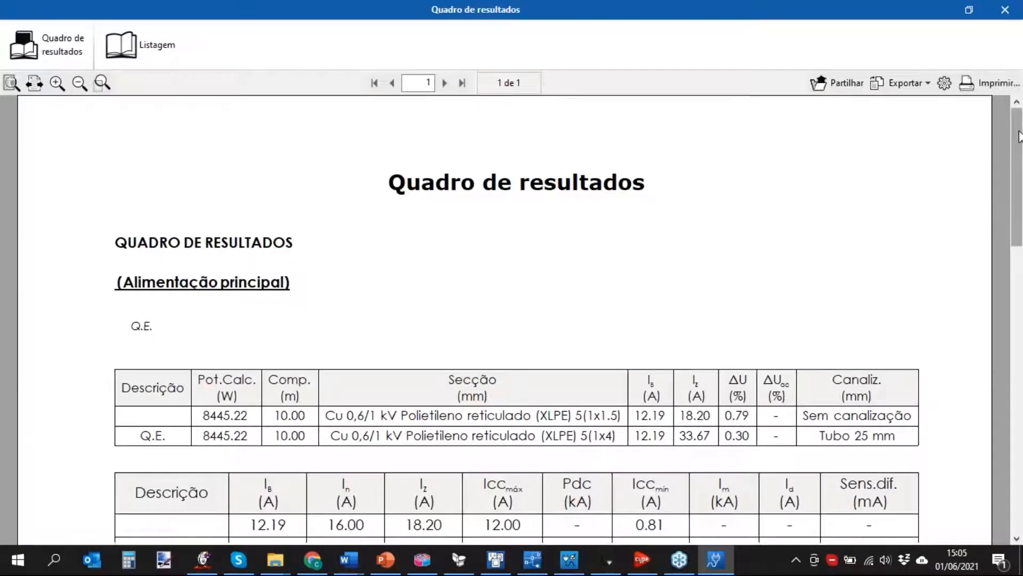
scroll(1018, 136, down, 6)
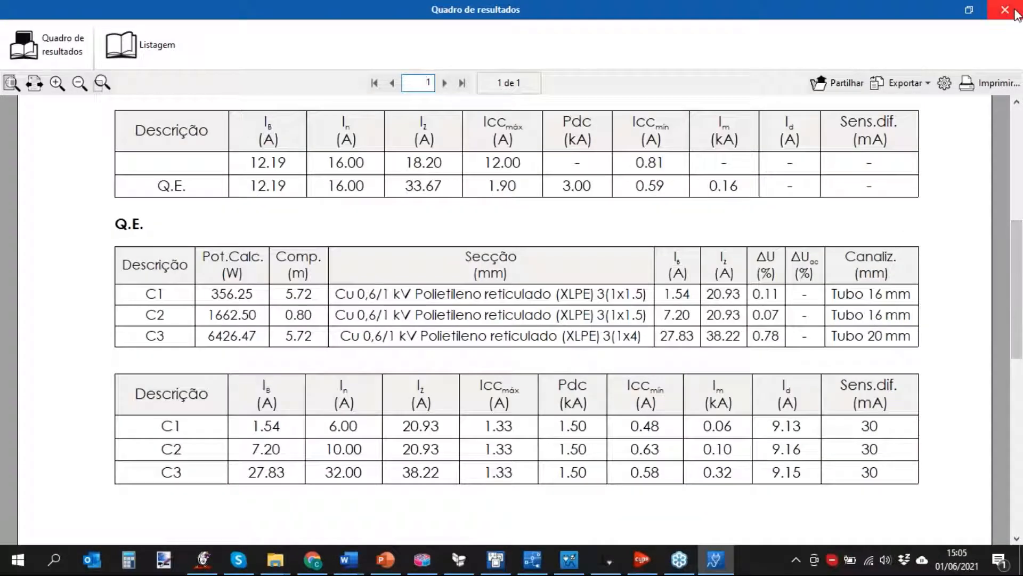
click(1005, 10)
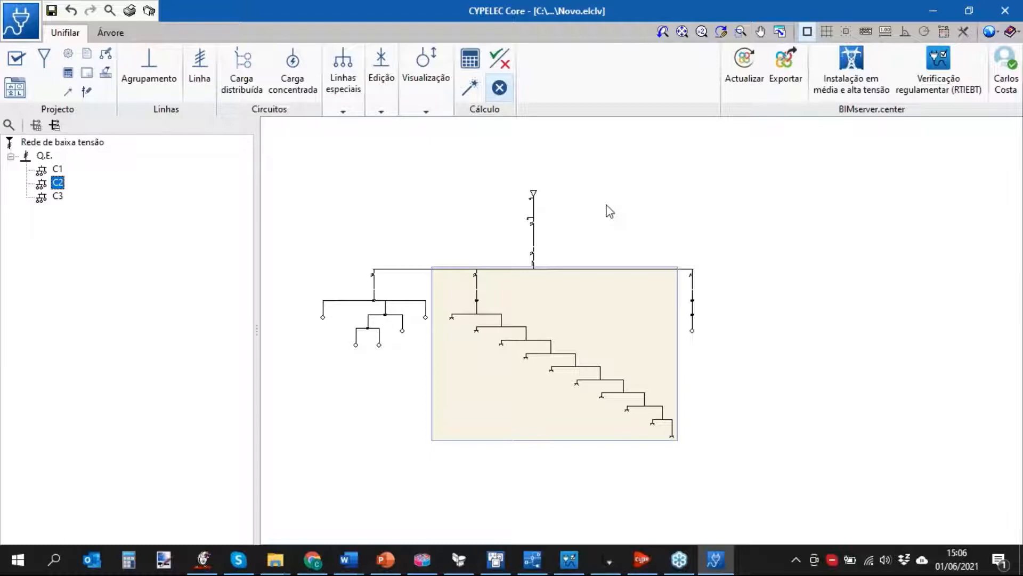
Look at the supply's prefabricated trunking option (Canalização pré-fabricada) and its predefined LEGRAND types, and close without saving
middle_drag(597, 212, 636, 212)
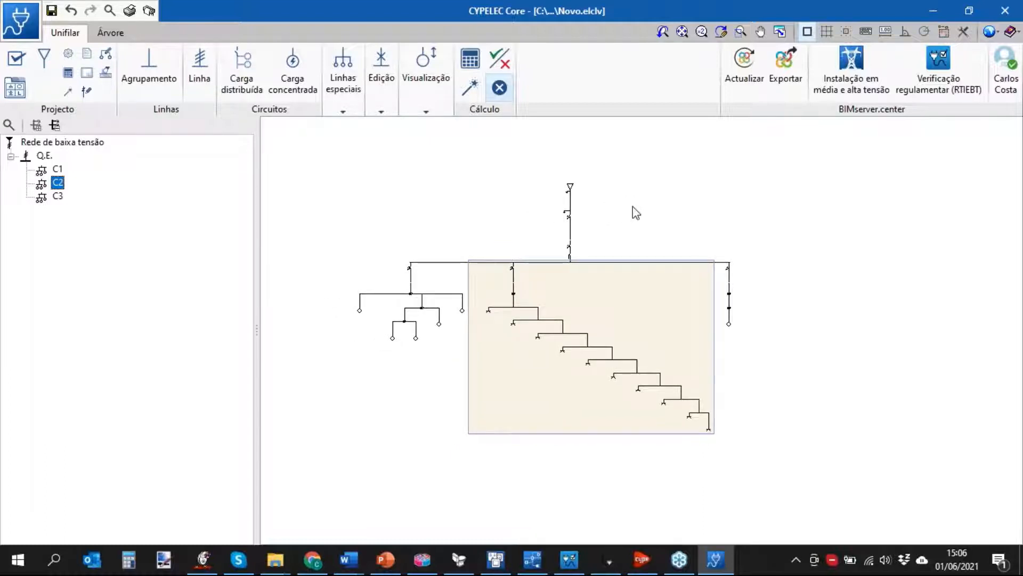
scroll(565, 229, up, 3)
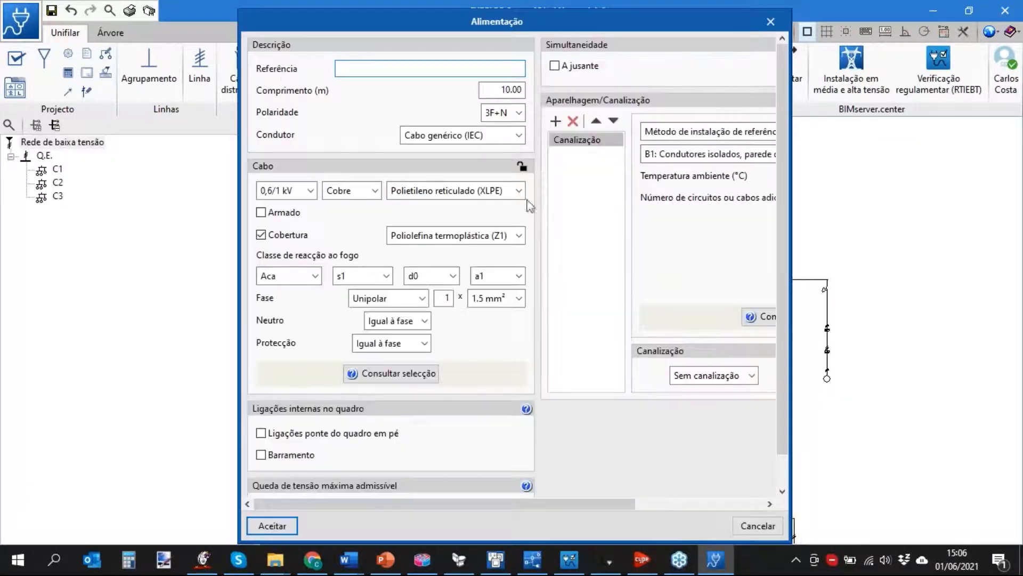
click(491, 134)
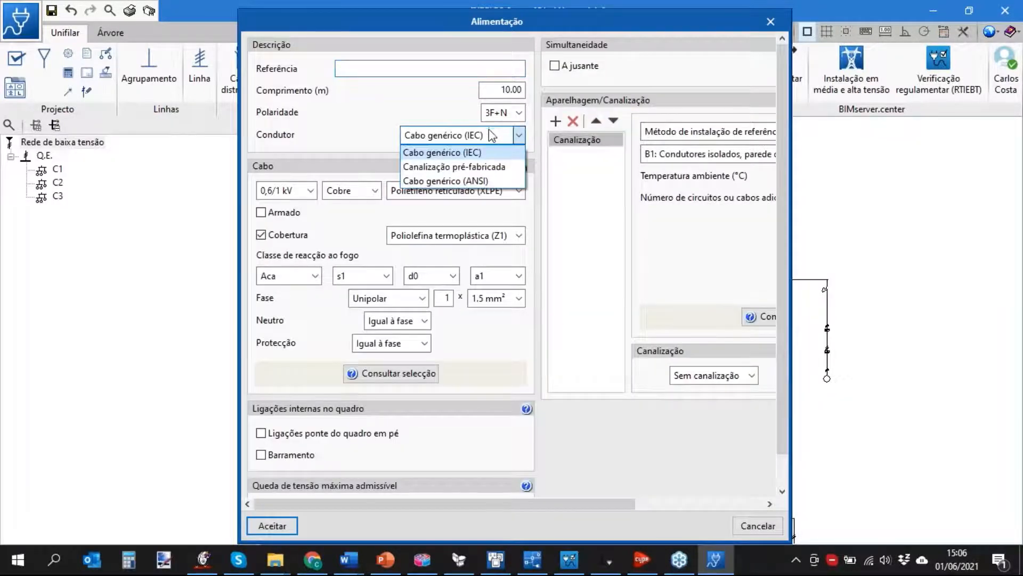
click(476, 168)
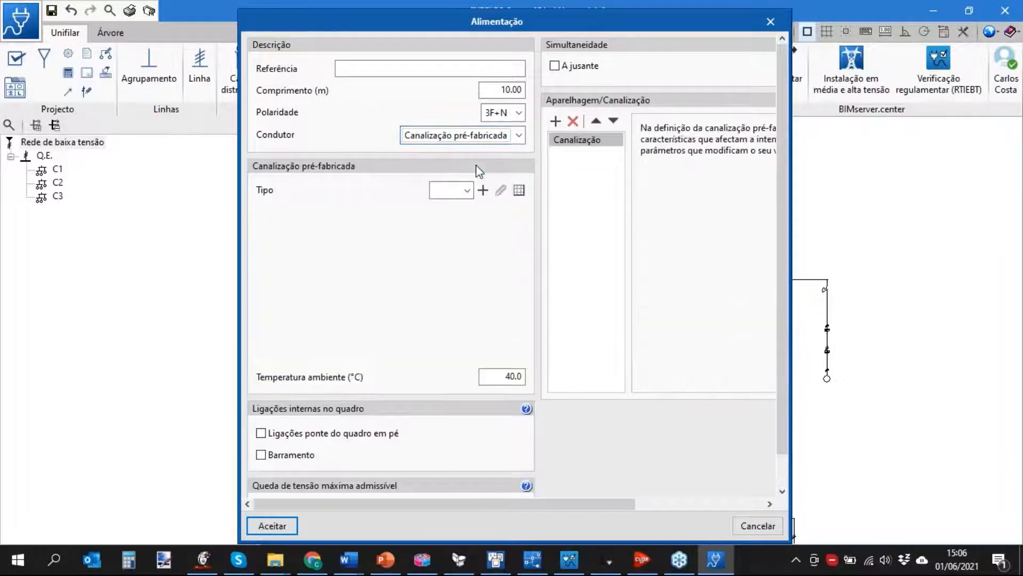
click(483, 191)
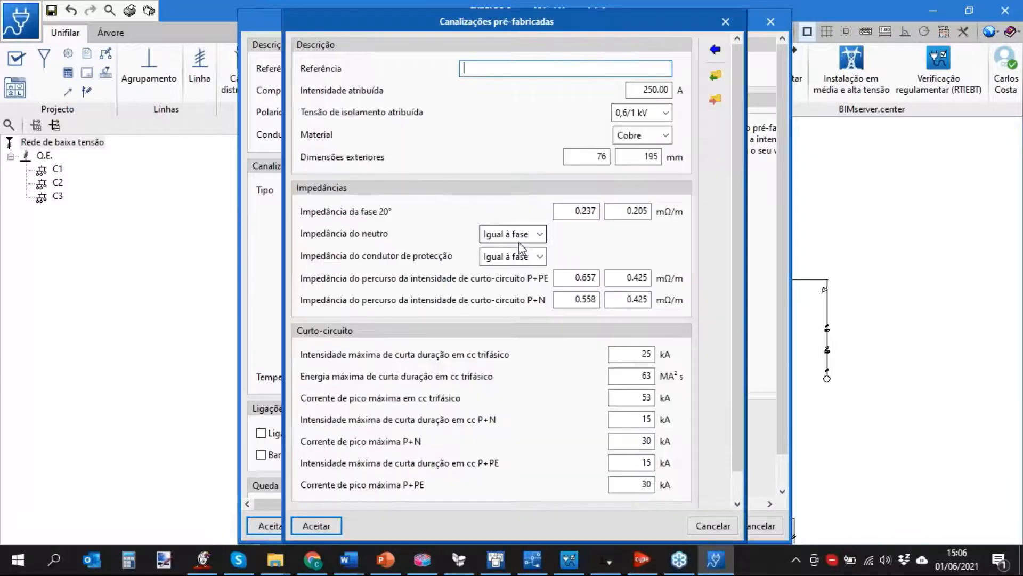
click(715, 75)
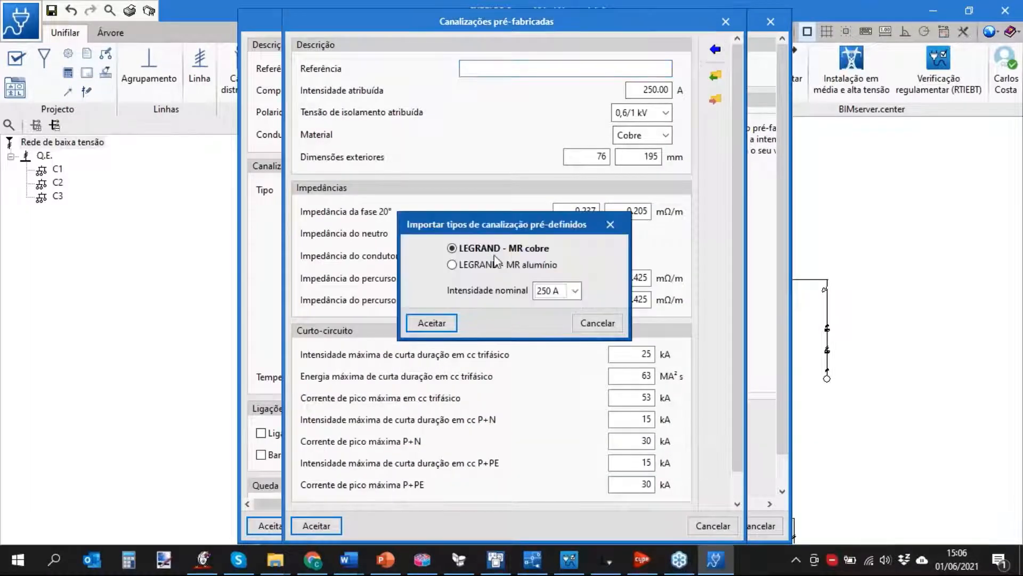
key(Escape)
key(Escape)
key(Escape)
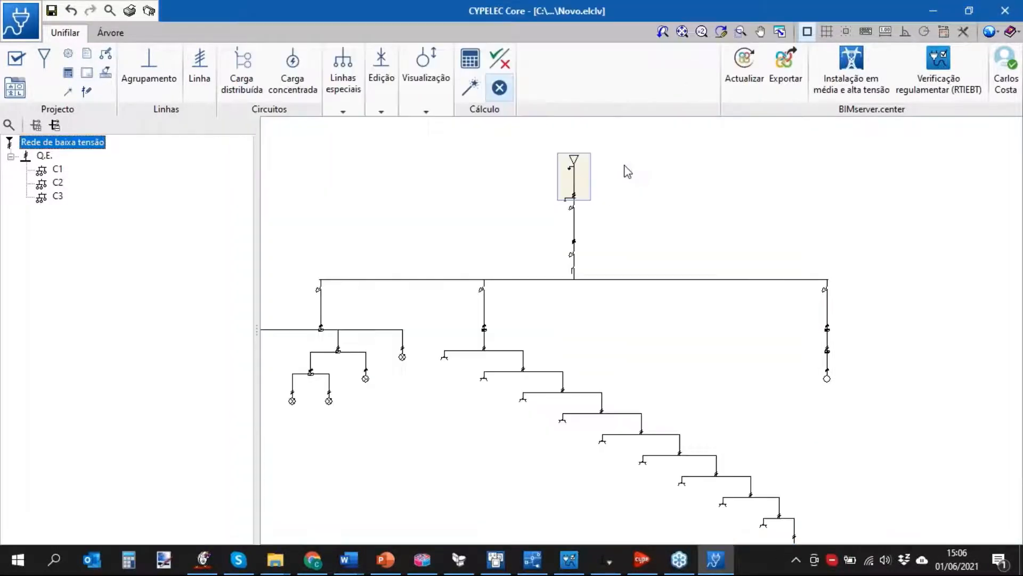
Set the polarity of line Q.E. to 2F+N
scroll(636, 237, down, 2)
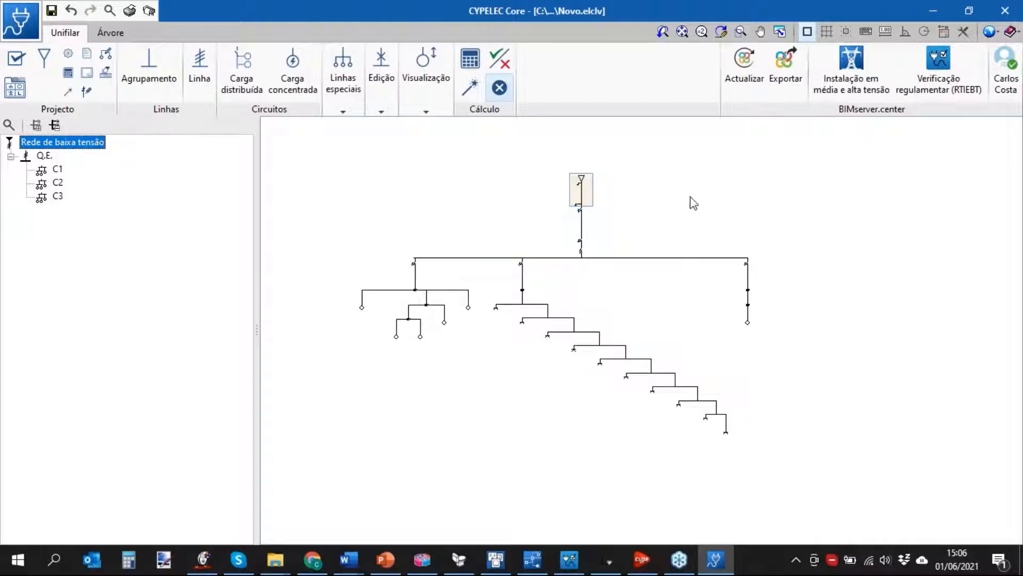
mouse_move(738, 291)
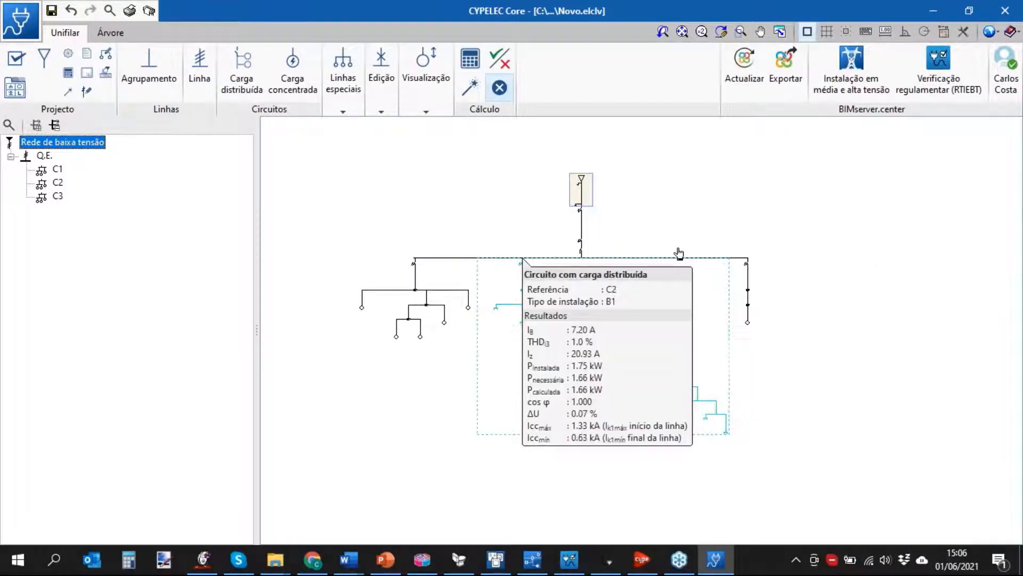
scroll(594, 234, up, 1)
scroll(593, 234, up, 1)
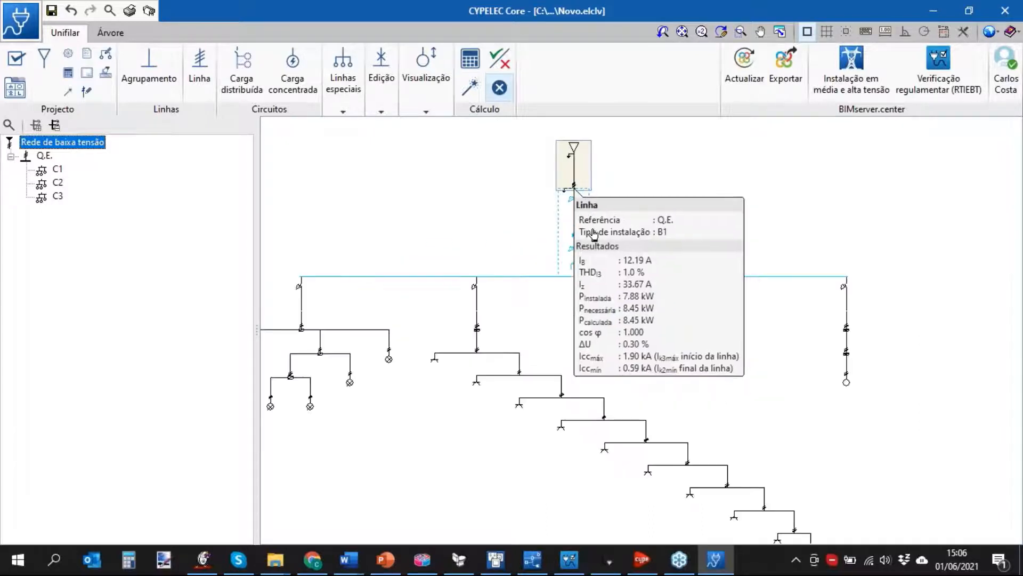
click(599, 230)
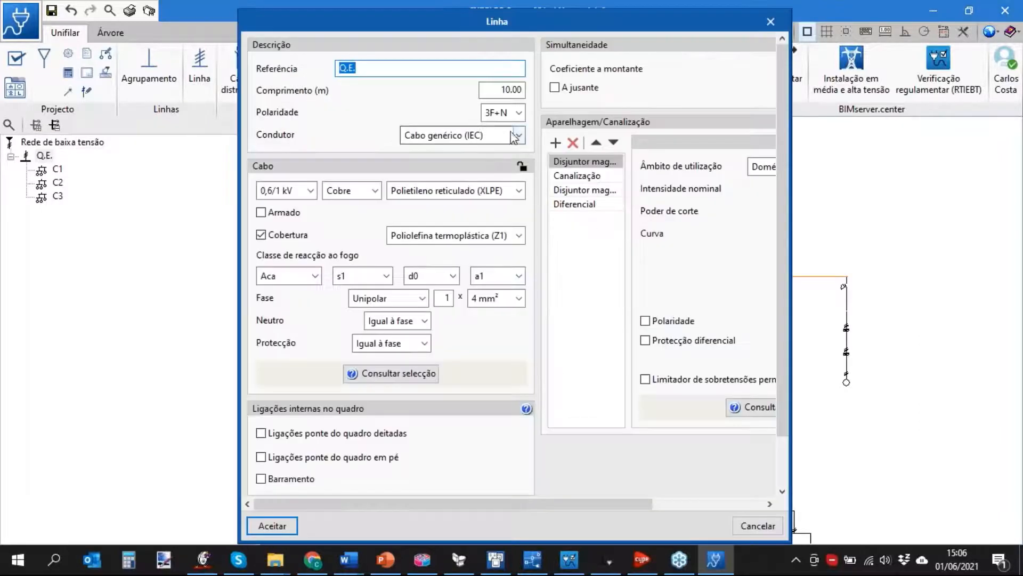
click(519, 112)
click(504, 152)
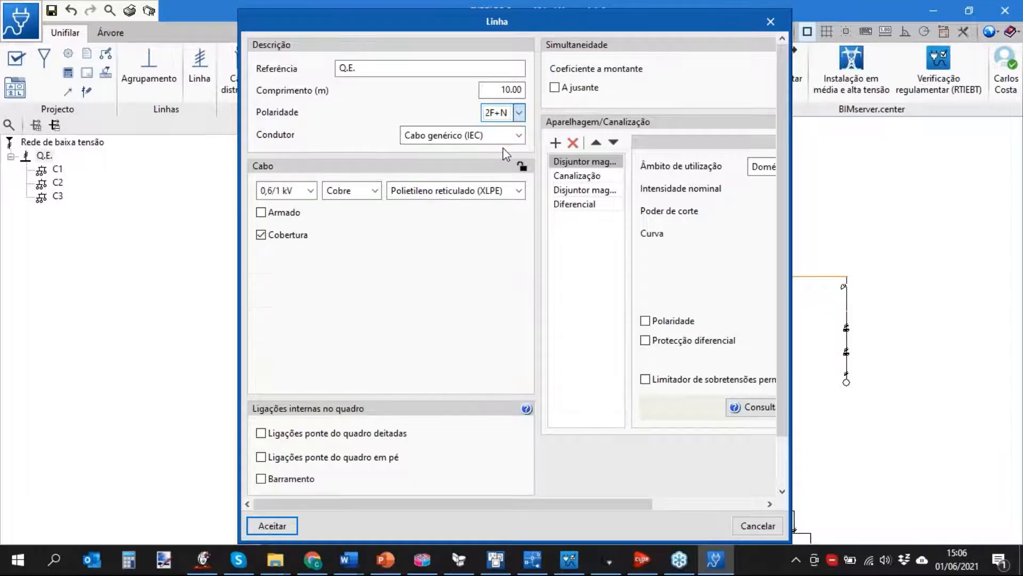
click(272, 525)
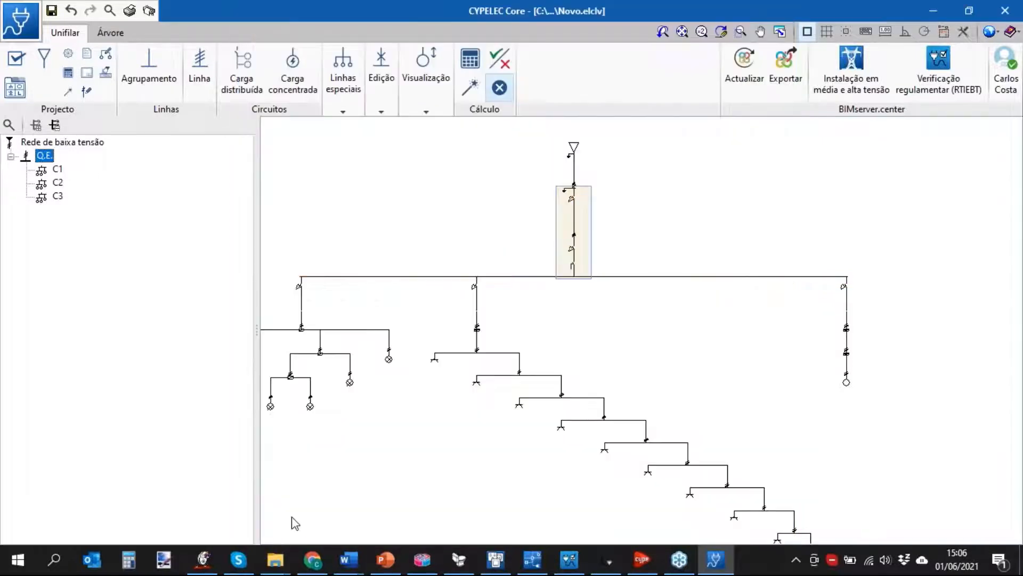
Set the polarity of the supply feeding line Q.E. to F+N
click(609, 195)
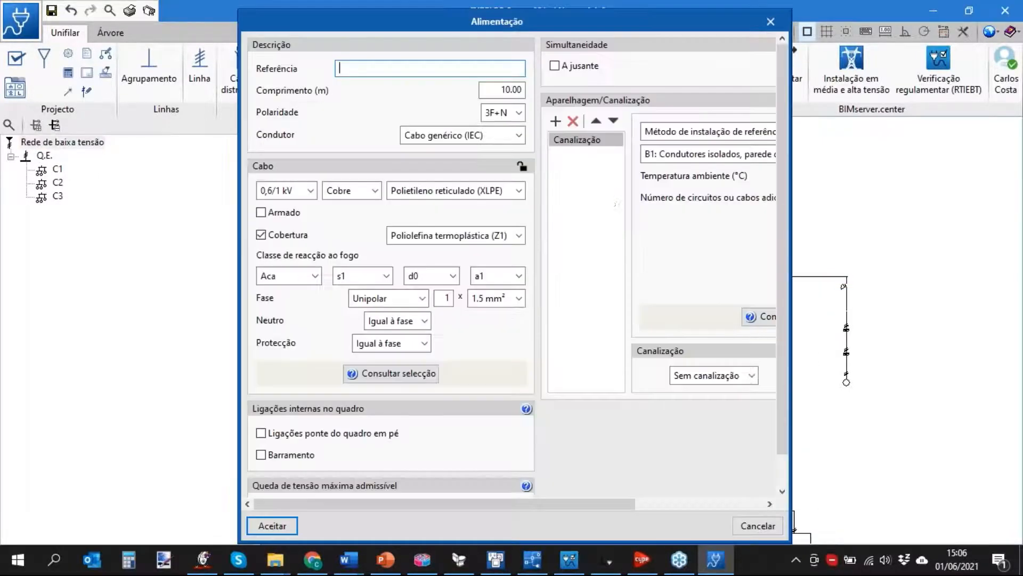
click(519, 112)
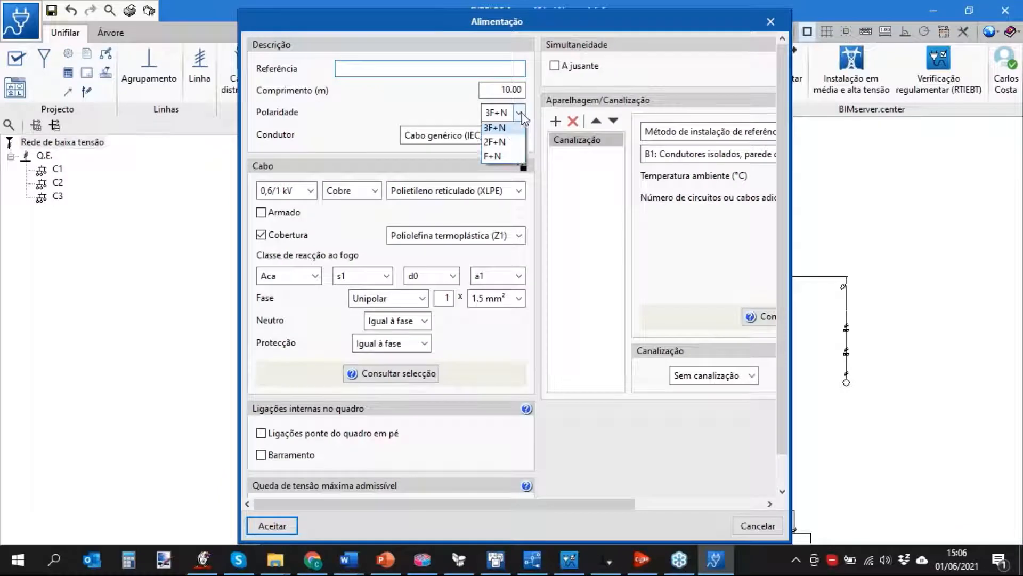
click(504, 145)
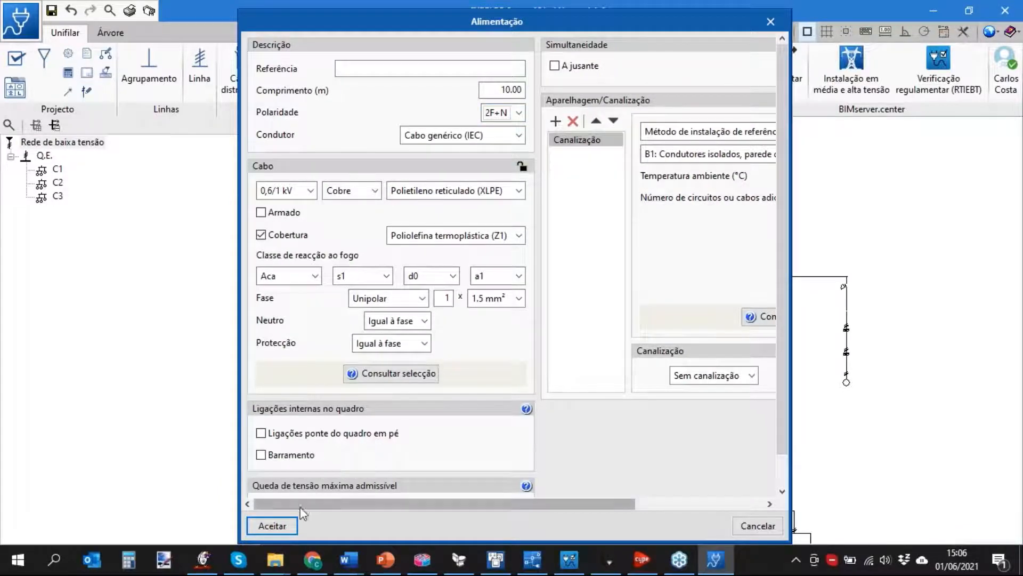
click(519, 112)
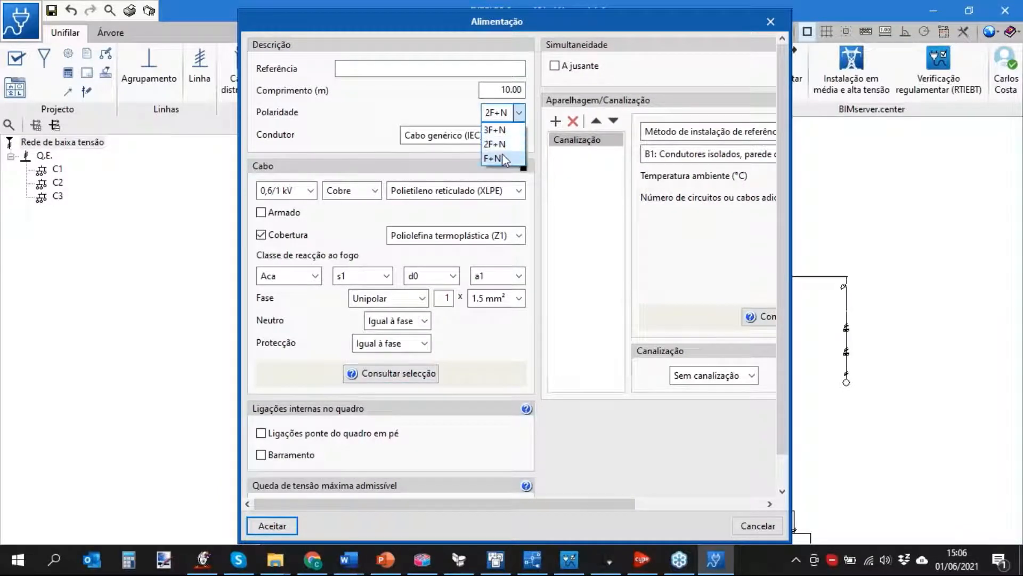
click(502, 153)
click(269, 526)
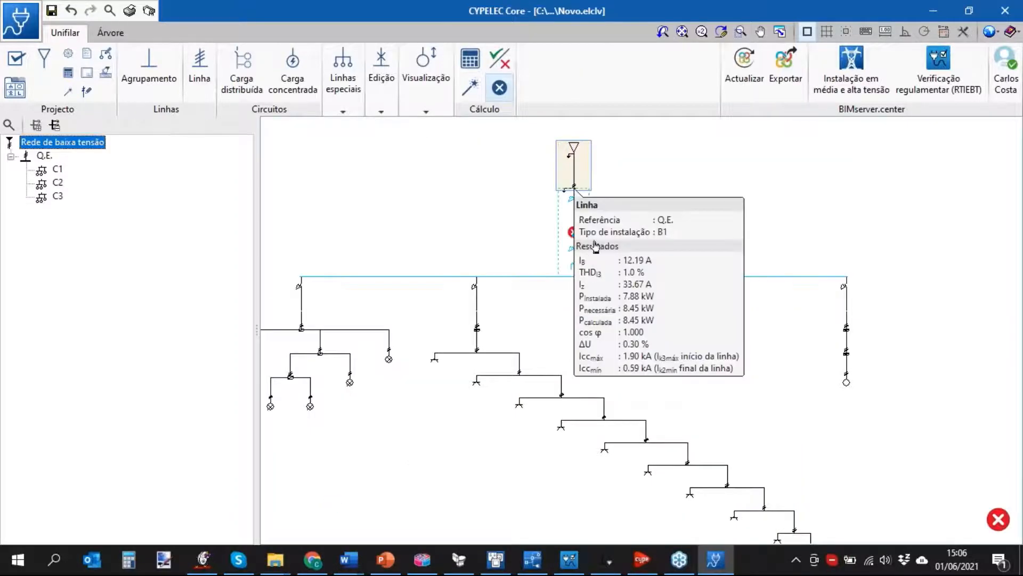
Set the polarity of line Q.E. to F+N and size the installation again
click(580, 238)
click(510, 115)
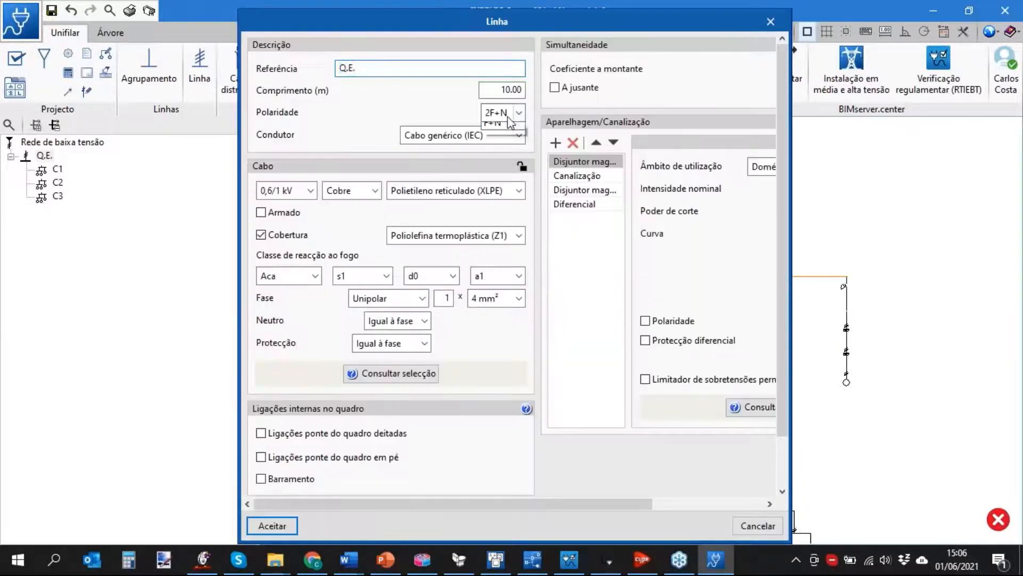
click(503, 155)
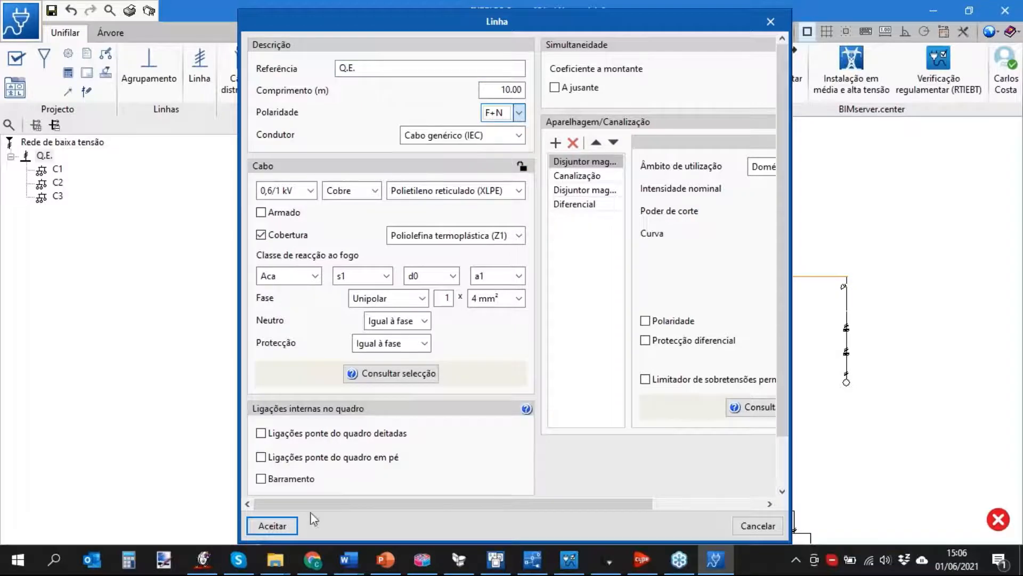
click(270, 525)
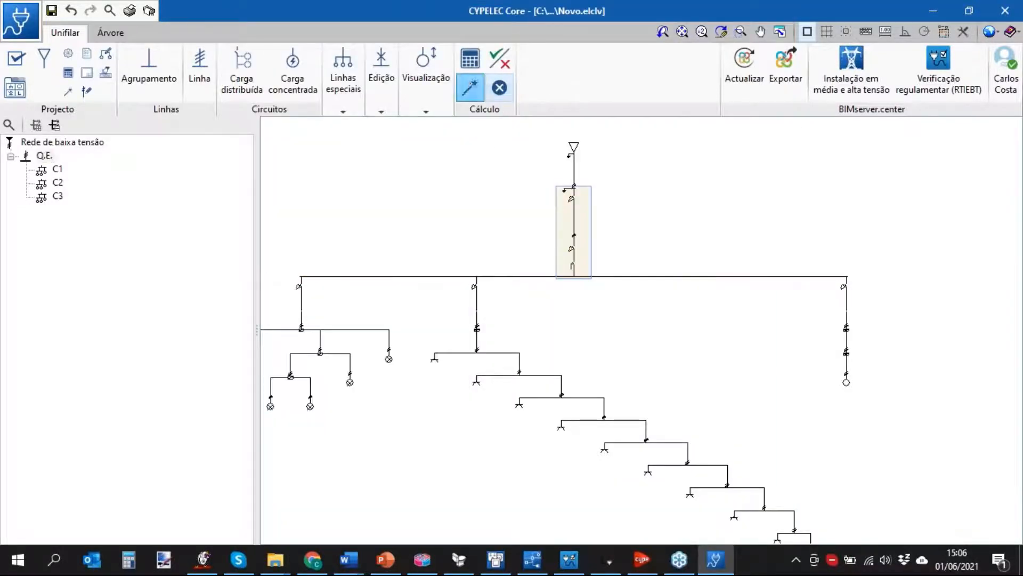
click(470, 87)
click(375, 521)
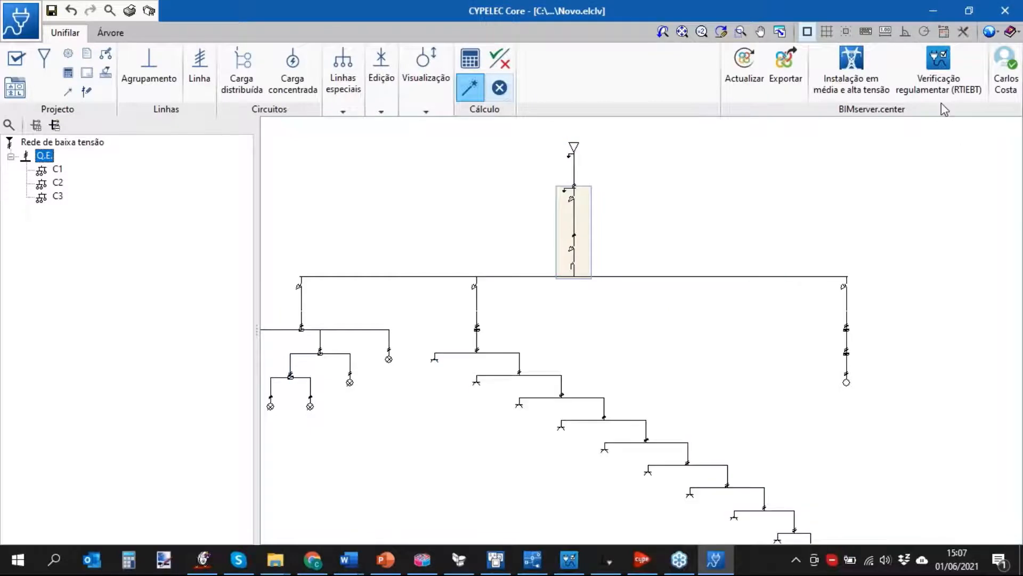
Export the installation to the BIM project as "Instalação eléctrica de baixa tensão", replacing the existing file and skipping the drawings
click(787, 70)
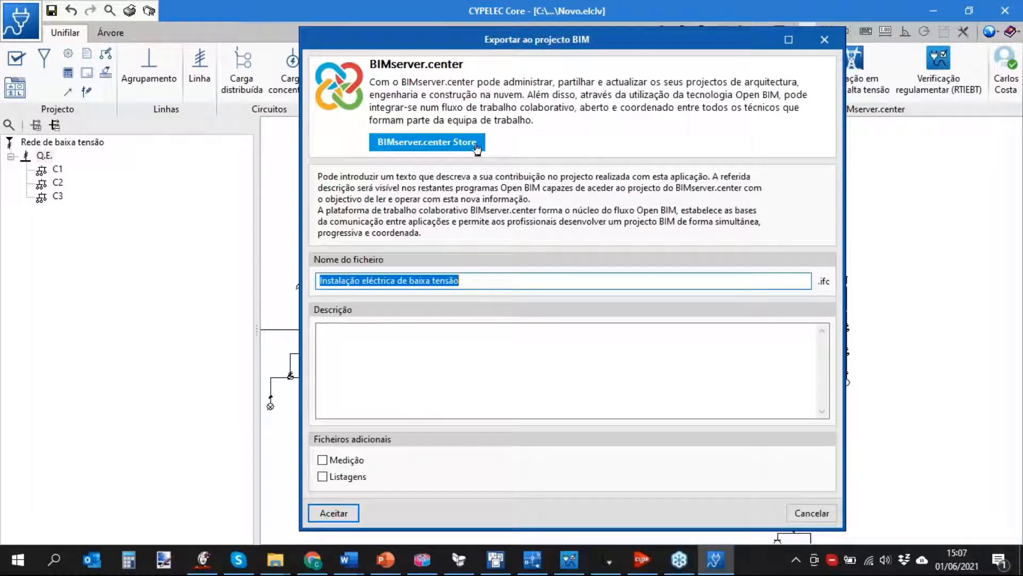
click(356, 512)
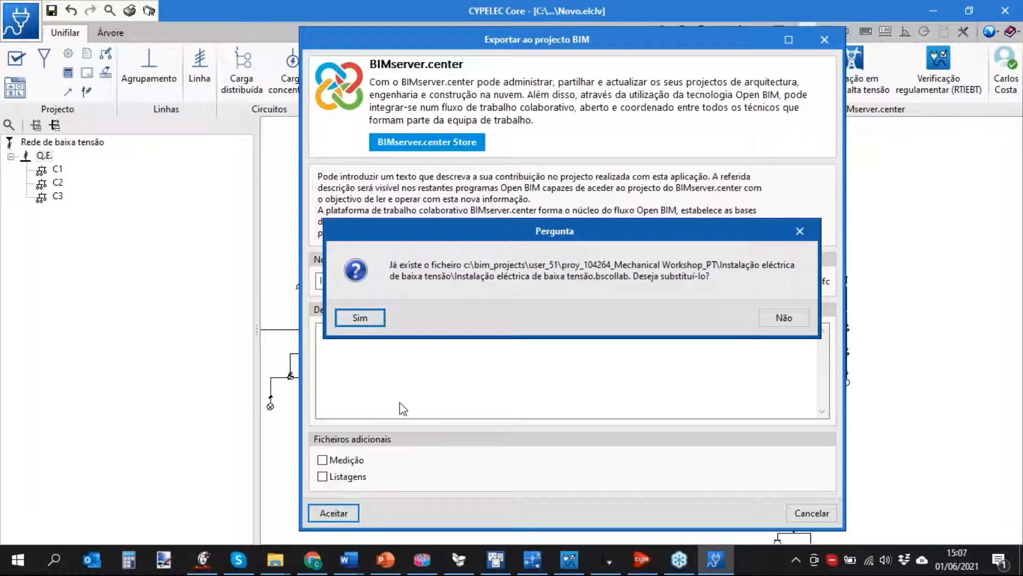
click(372, 323)
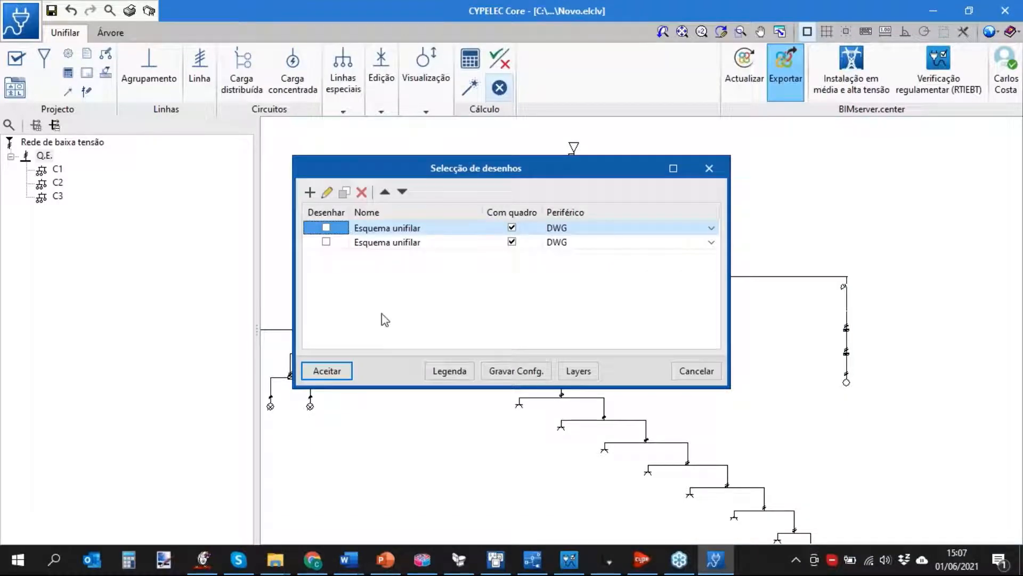
click(708, 372)
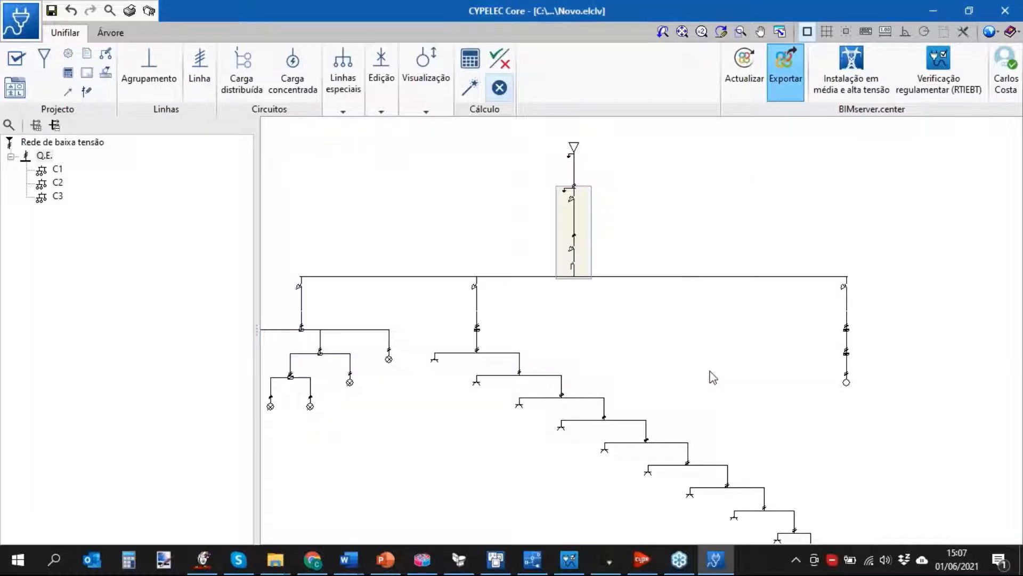
click(539, 319)
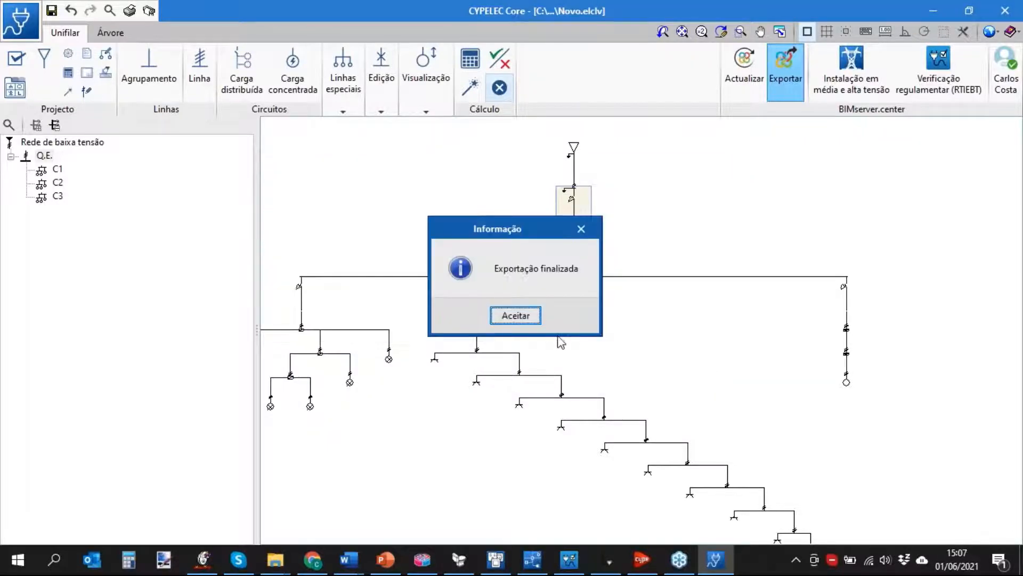
click(538, 316)
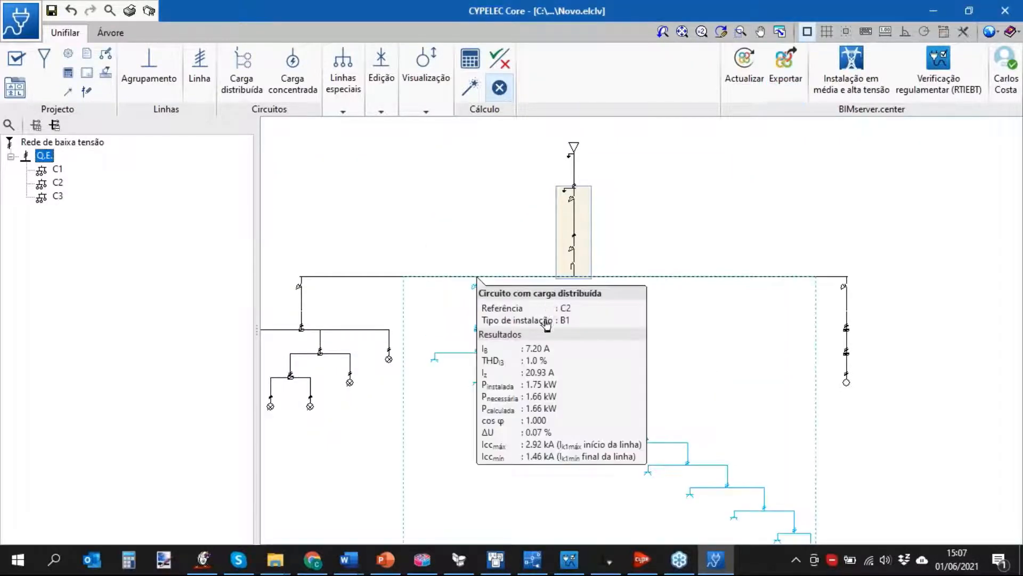
Open the project's drawing selection, check the first Esquema unifilar drawing's settings and available types, and close them without changes
click(150, 11)
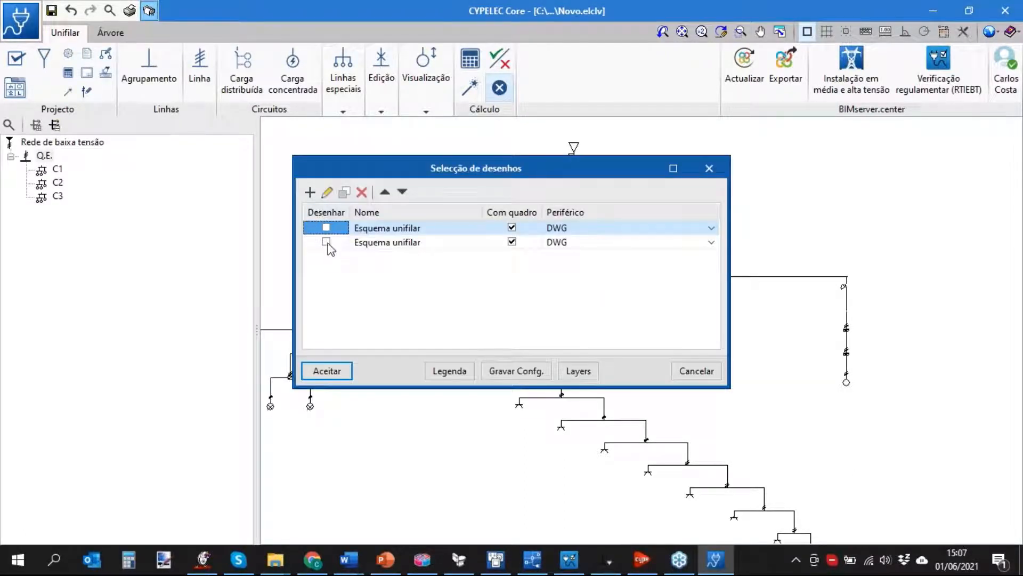
click(327, 192)
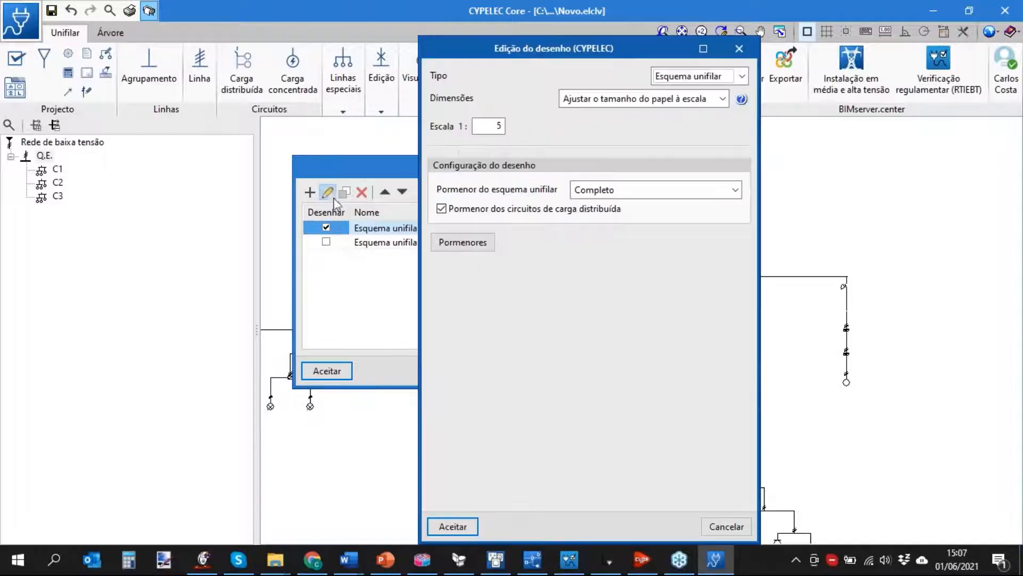
click(742, 77)
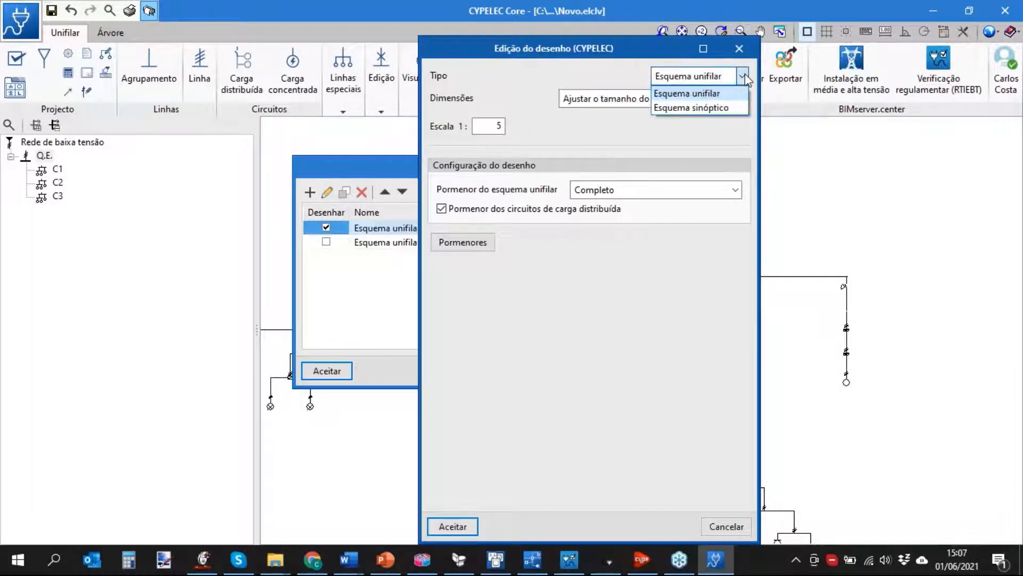
click(743, 78)
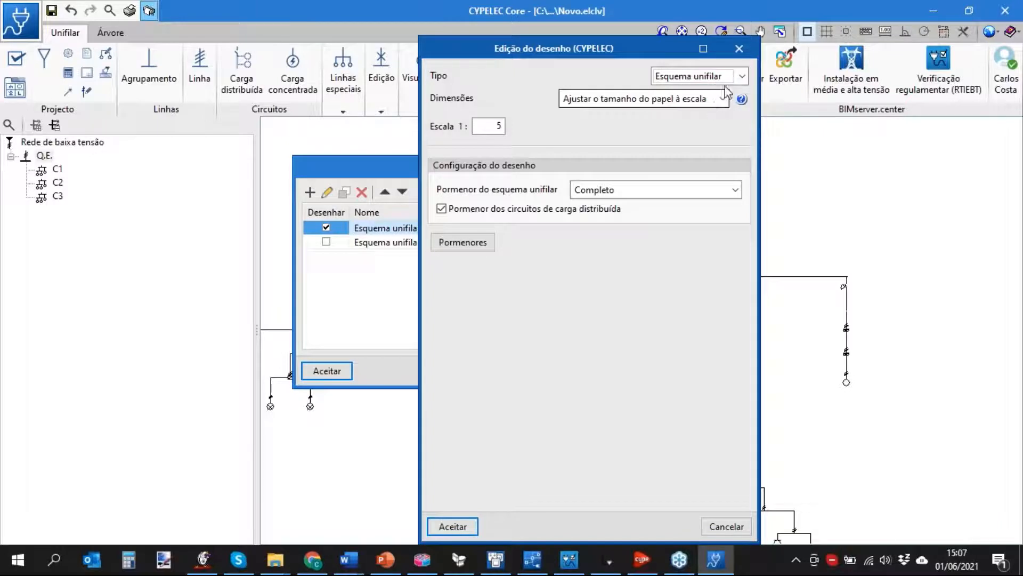
click(739, 49)
Generate only the second Esquema unifilar drawing with its diagram detail kept as Completo, and show all sheets in full detail
click(326, 241)
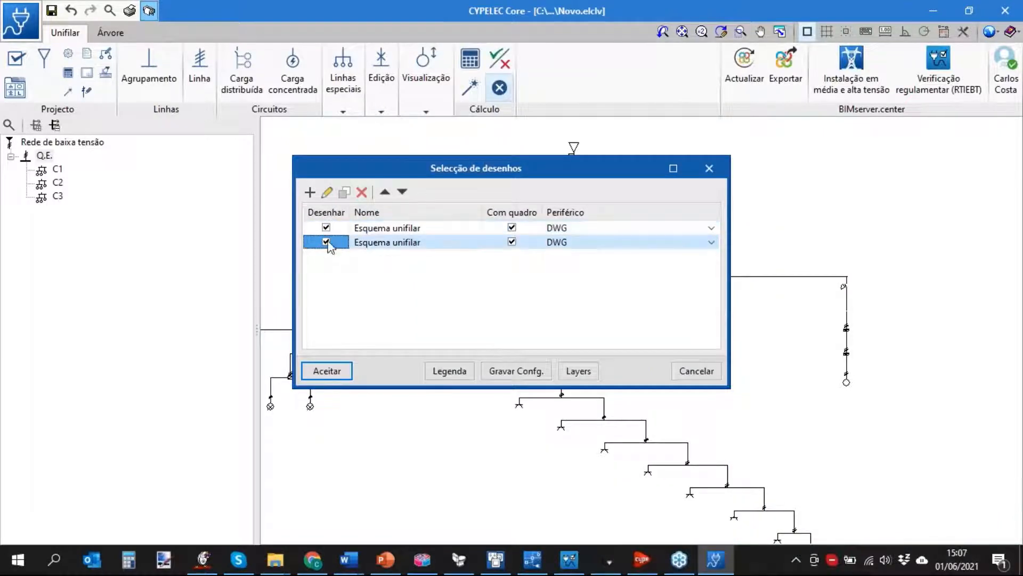
click(326, 227)
click(384, 243)
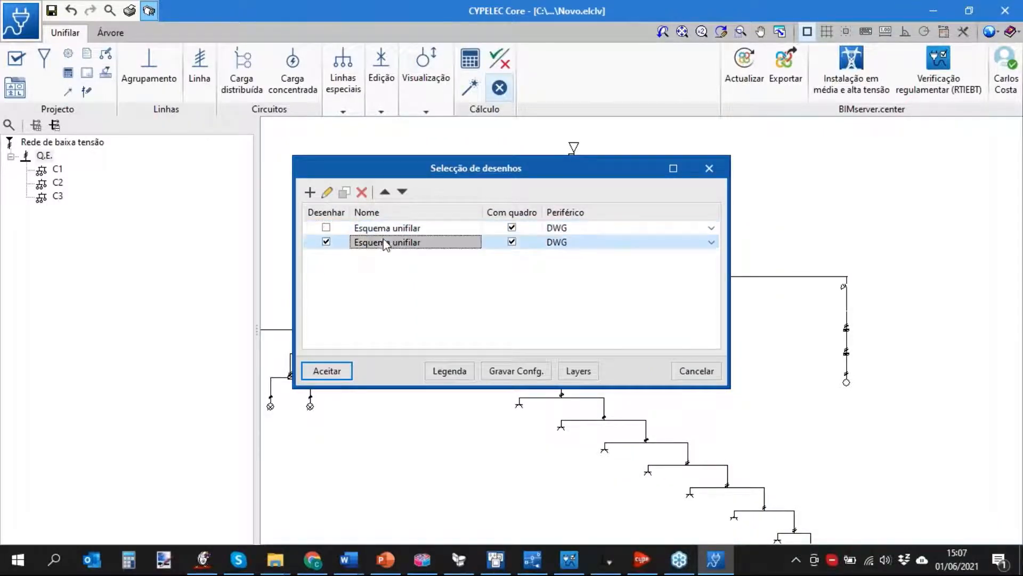
click(327, 193)
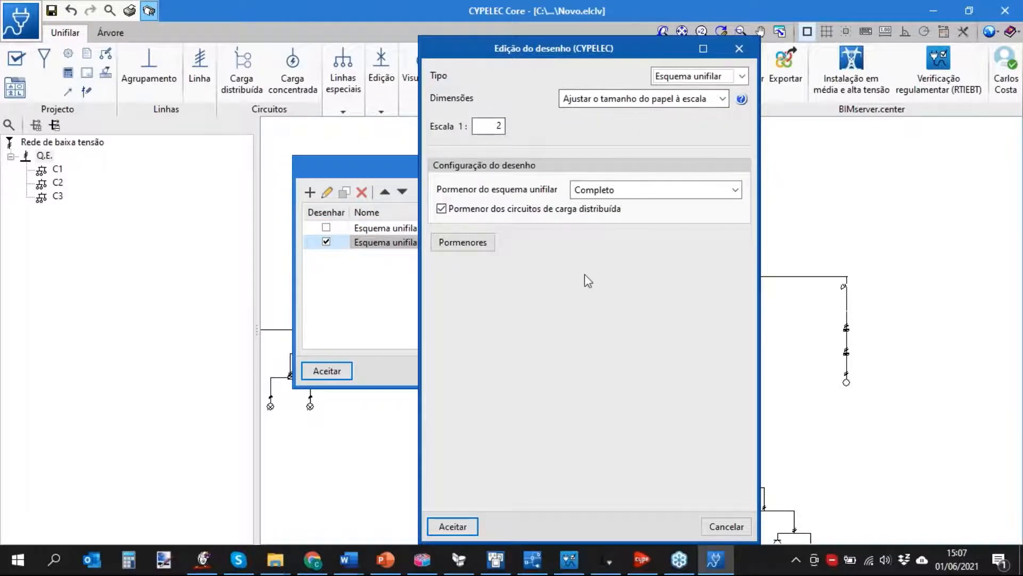
click(650, 190)
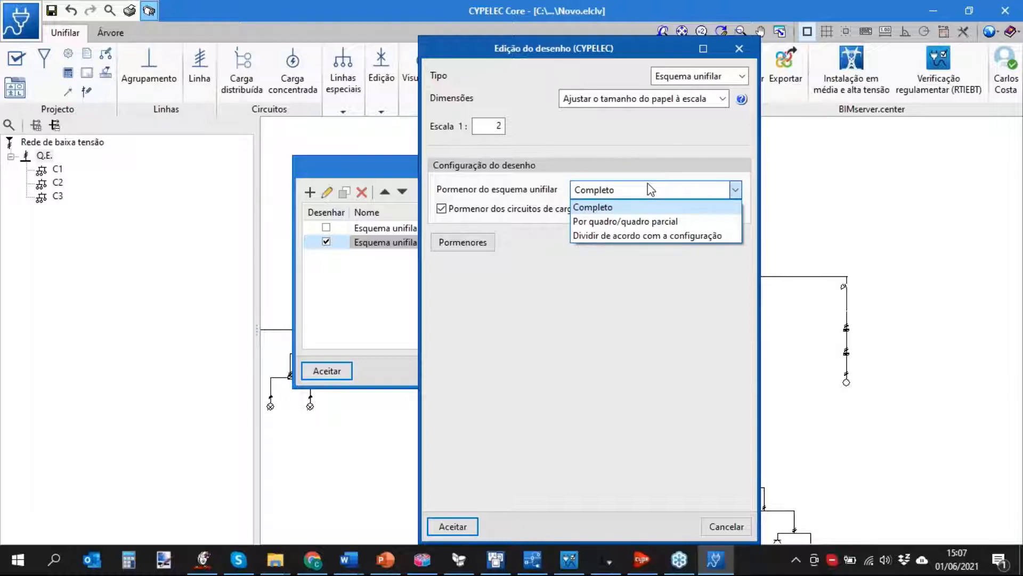
click(648, 184)
click(452, 526)
click(340, 367)
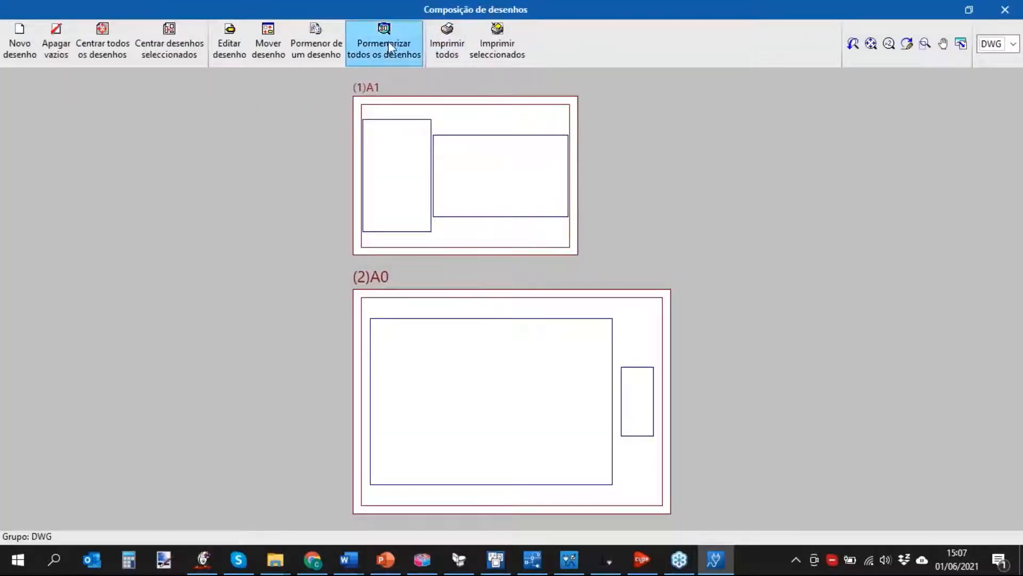
click(389, 47)
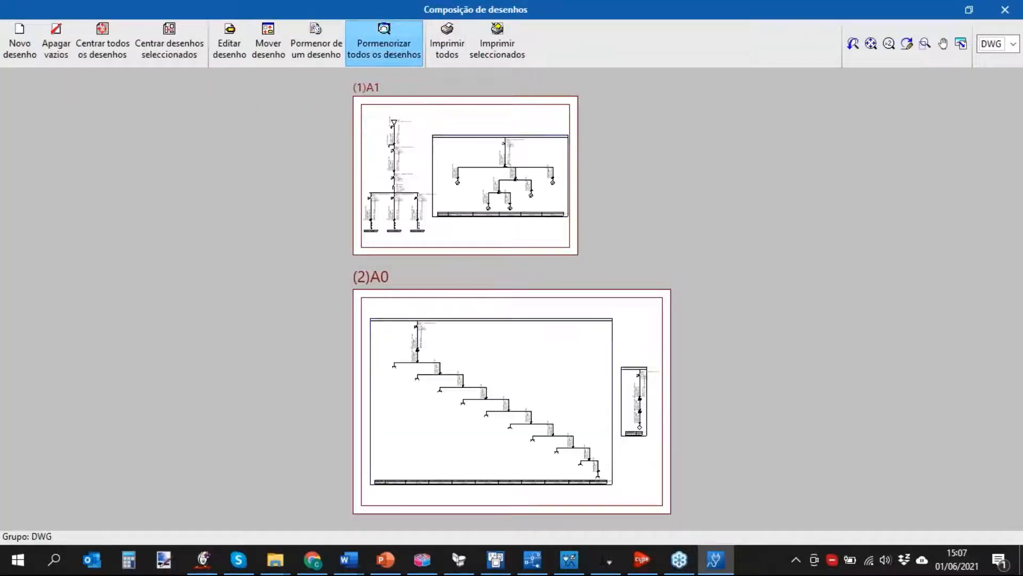
Examine the main one-line diagram and the detail of circuit C1 on the A1 sheet
scroll(656, 389, up, 3)
scroll(397, 181, up, 6)
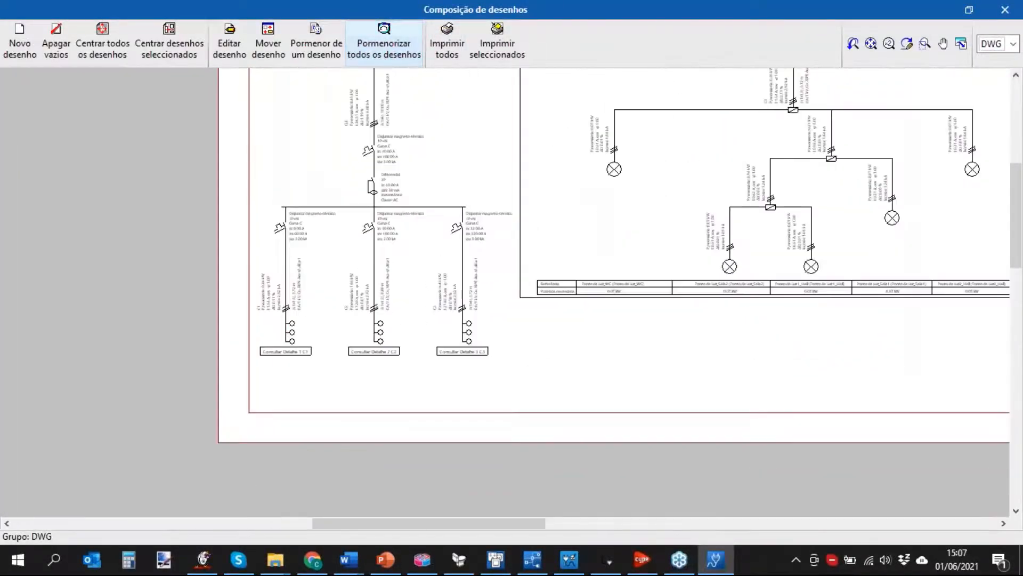
middle_drag(444, 222, 443, 344)
scroll(411, 213, up, 3)
scroll(306, 266, down, 2)
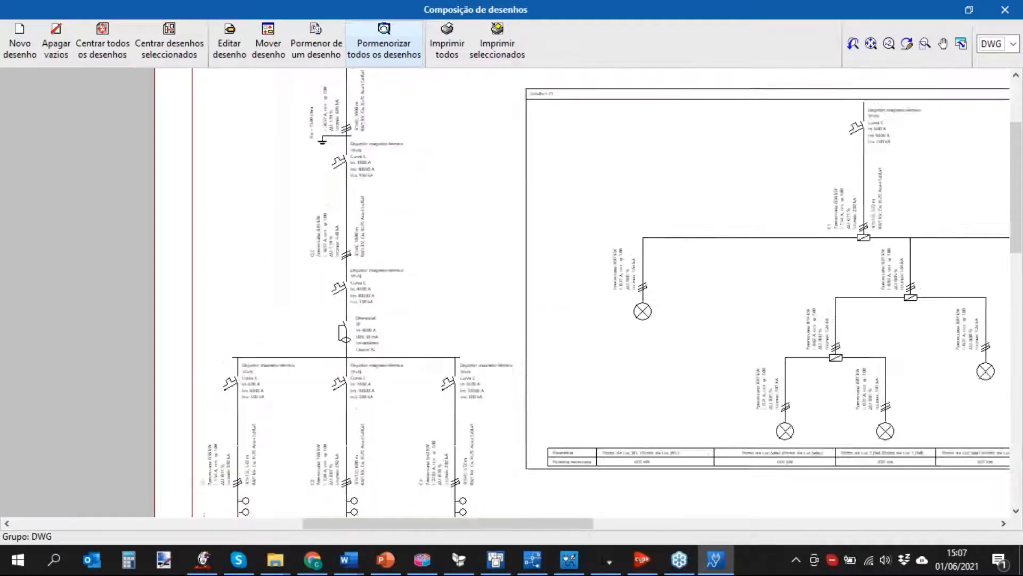
scroll(633, 298, up, 2)
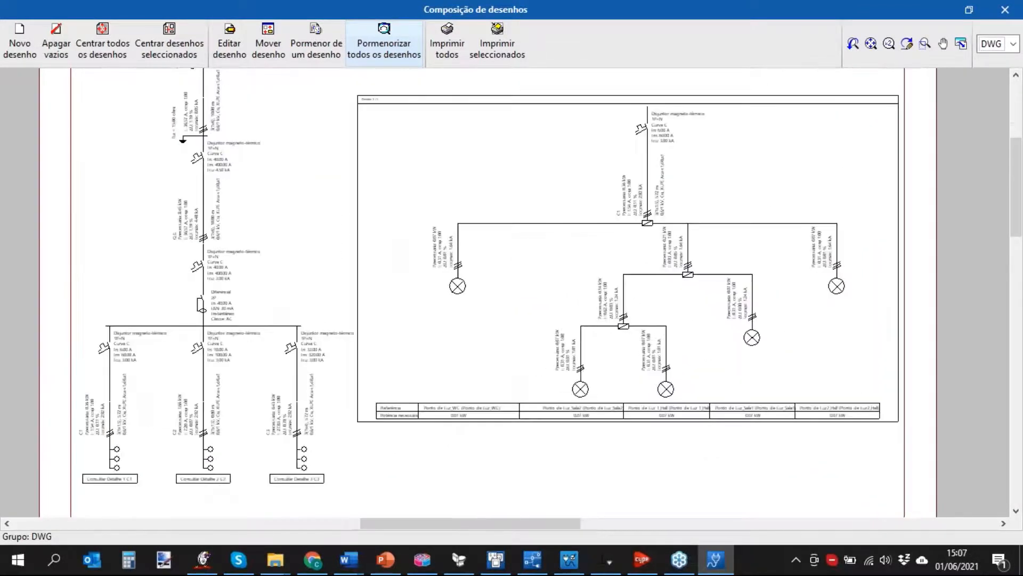
scroll(387, 102, up, 5)
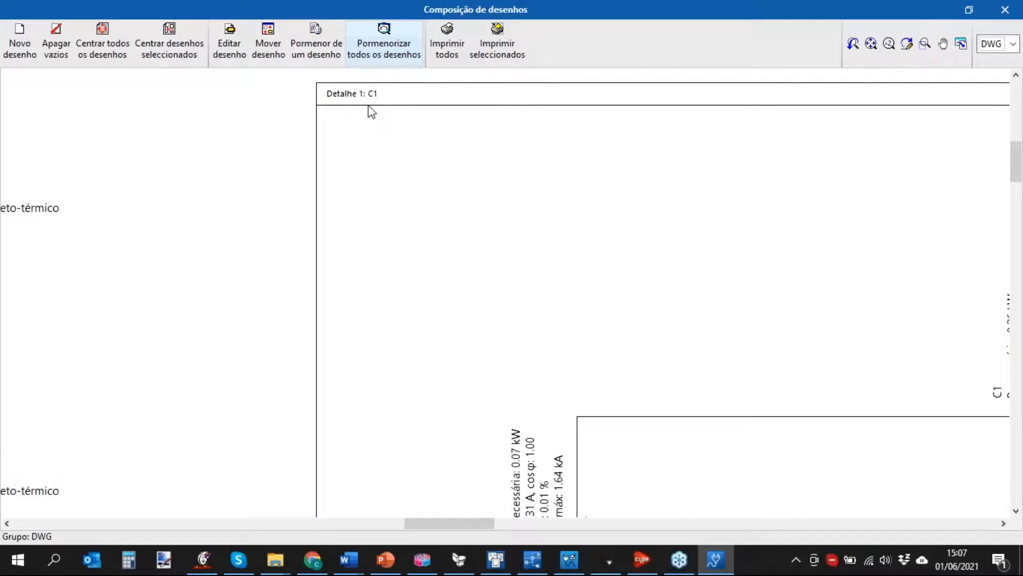
scroll(418, 158, down, 6)
Examine the circuit details on the A0 sheet, including C3, and leave the drawing composition and drawing selection
scroll(388, 377, up, 3)
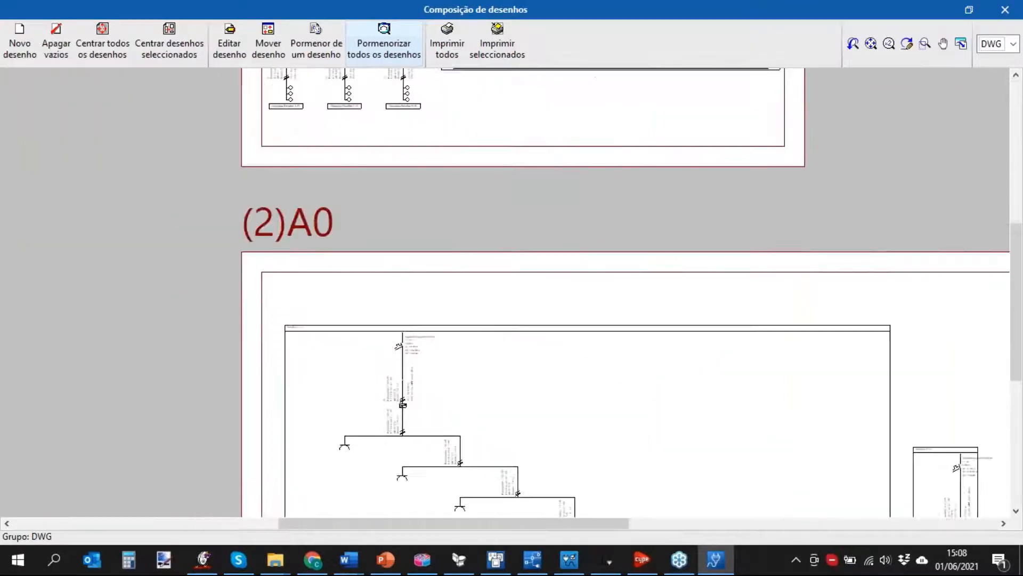
scroll(280, 320, up, 4)
scroll(323, 322, down, 3)
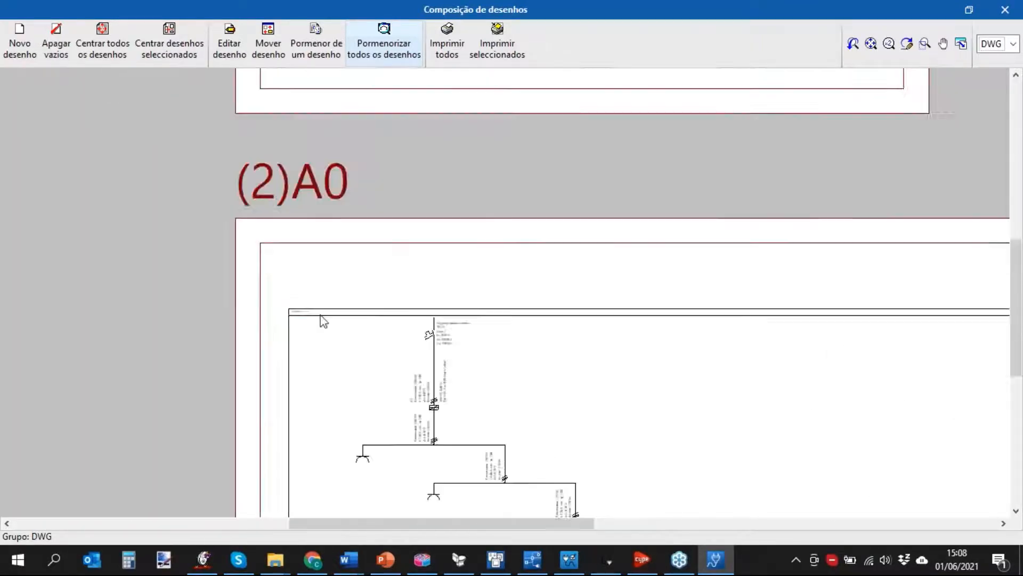
scroll(534, 424, down, 3)
scroll(567, 125, up, 5)
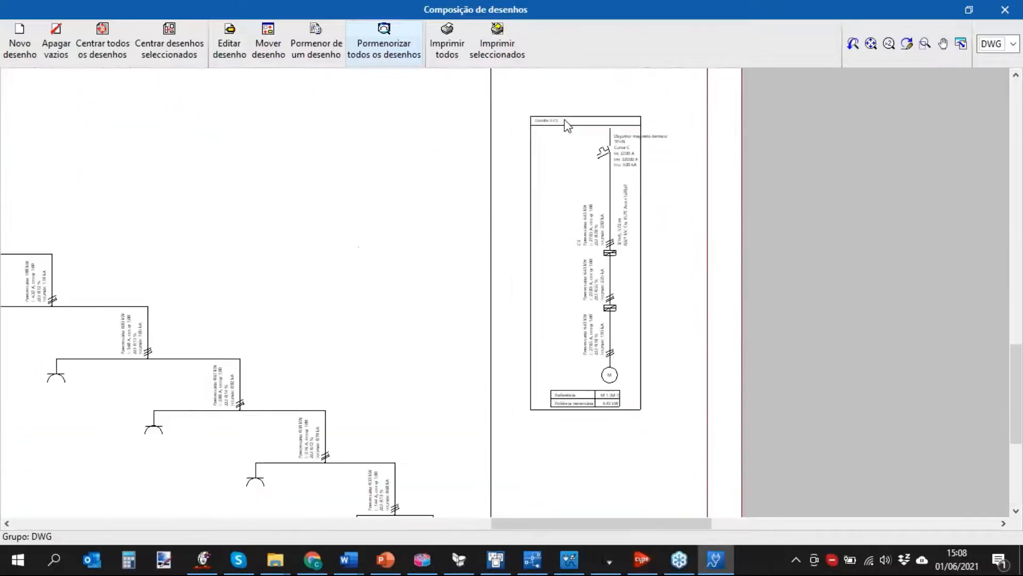
scroll(566, 126, up, 4)
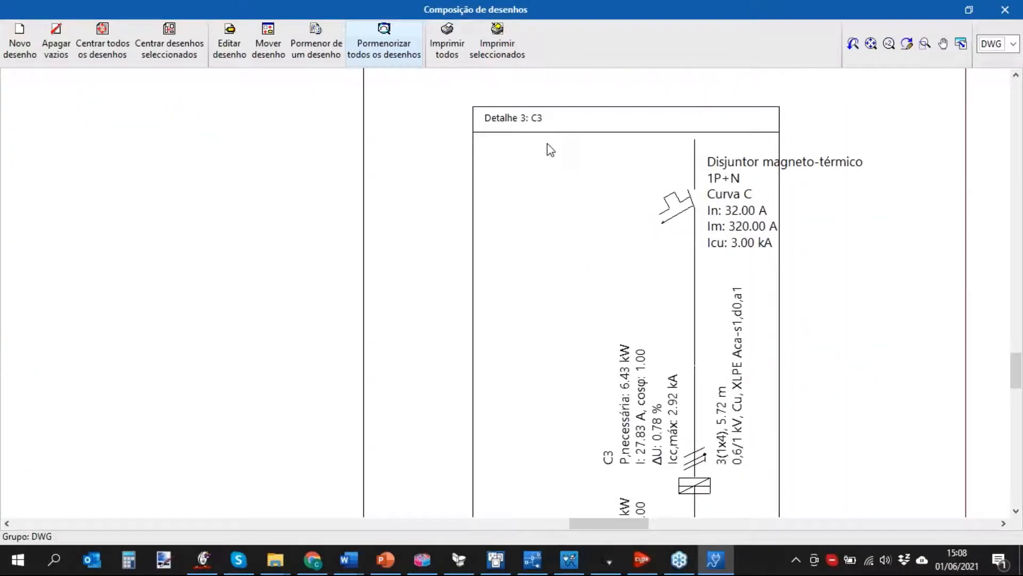
key(Escape)
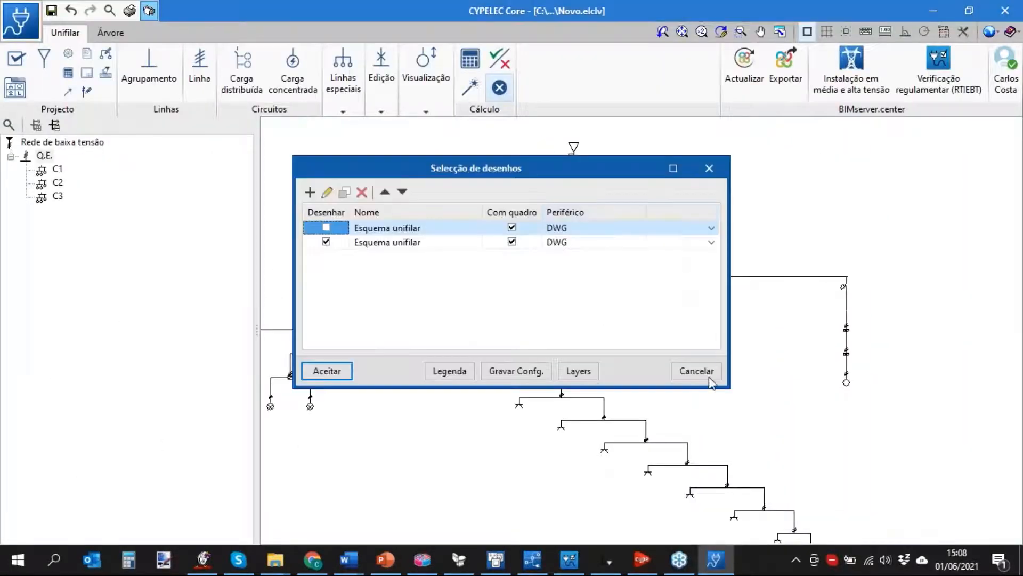
click(704, 373)
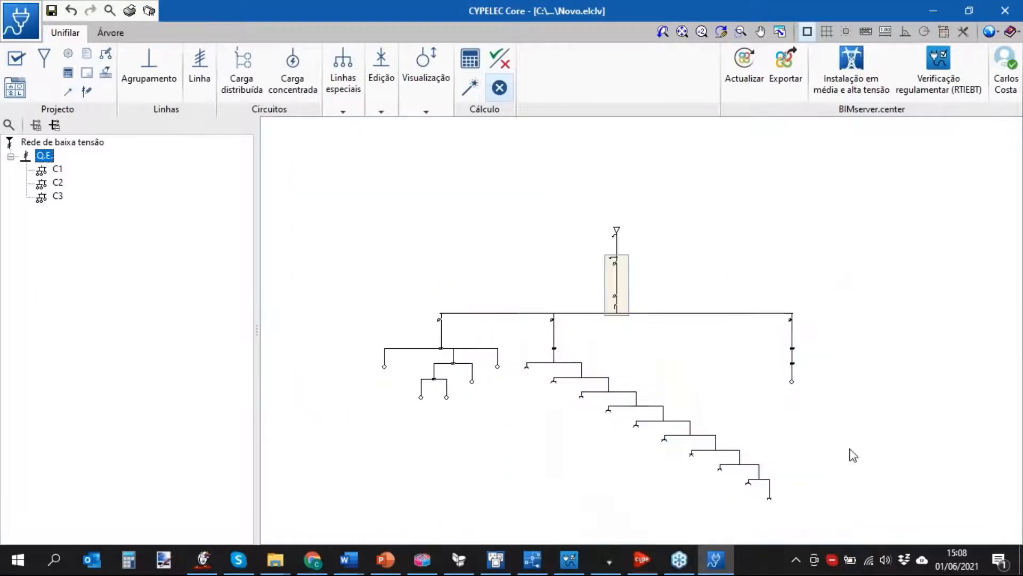
Switch to CYPELEC Code Compliance, save the current job and create a new one named Novo, replacing the existing file
middle_drag(853, 455, 843, 372)
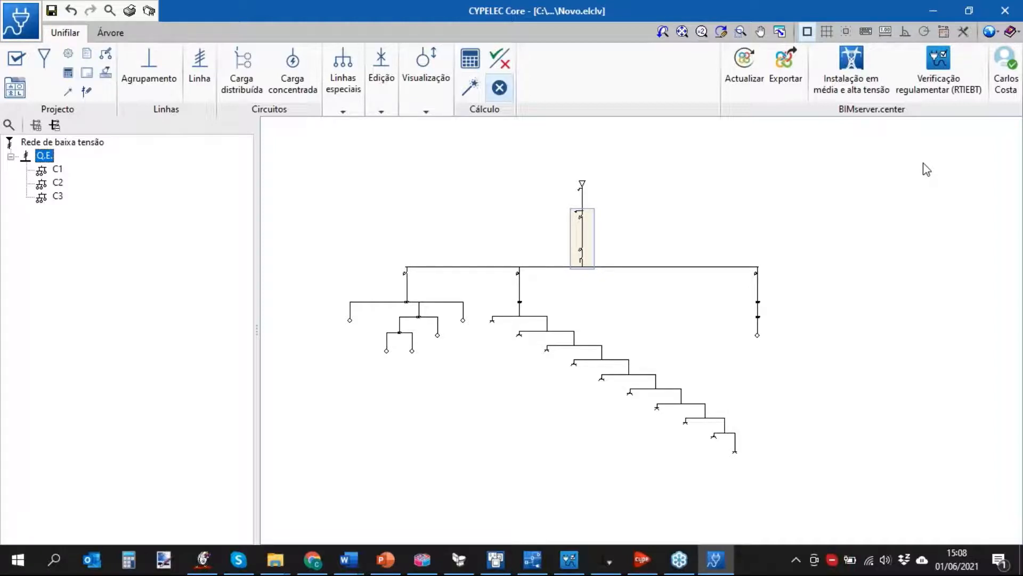
click(606, 566)
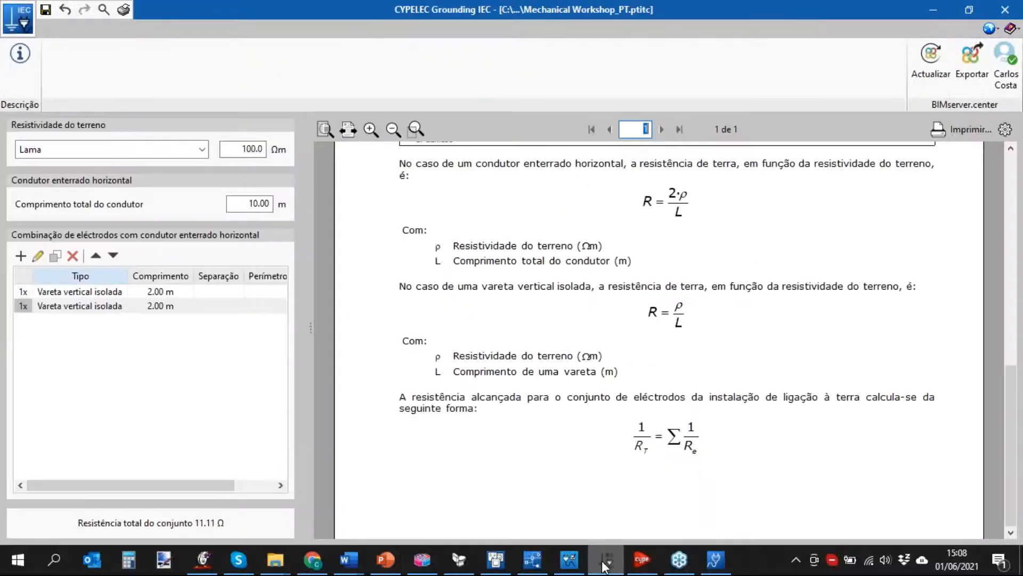
click(571, 561)
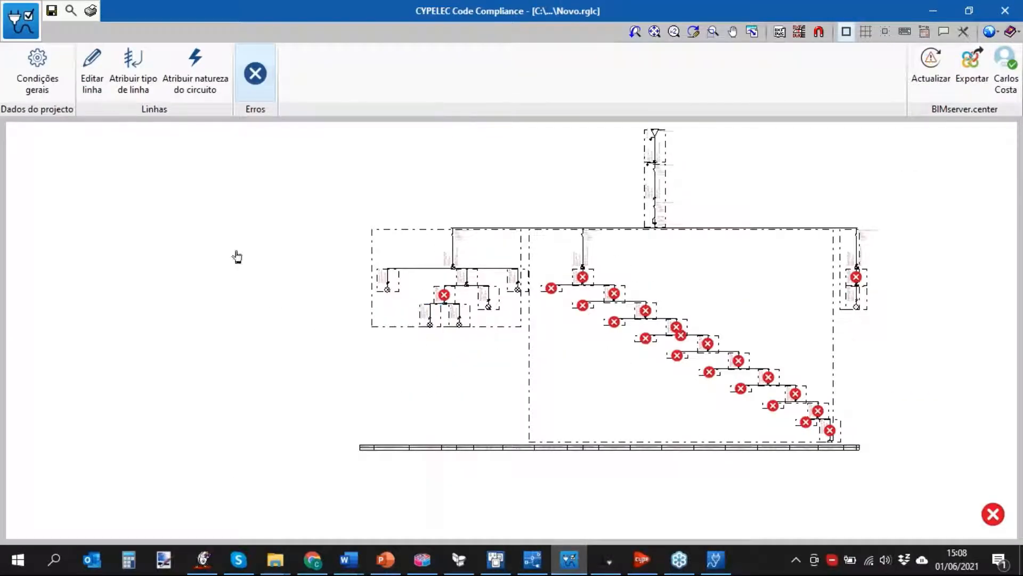
click(24, 20)
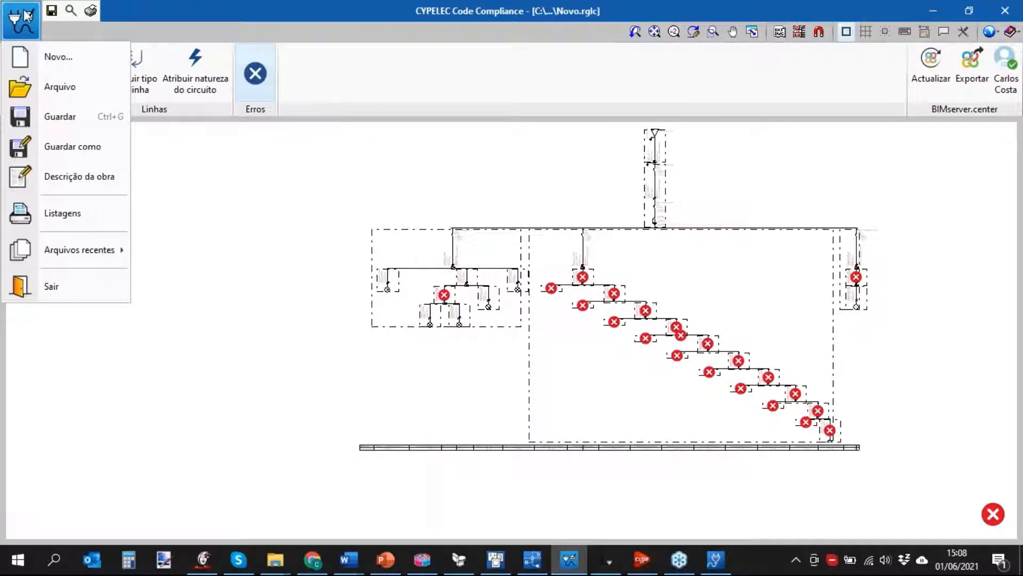
click(67, 59)
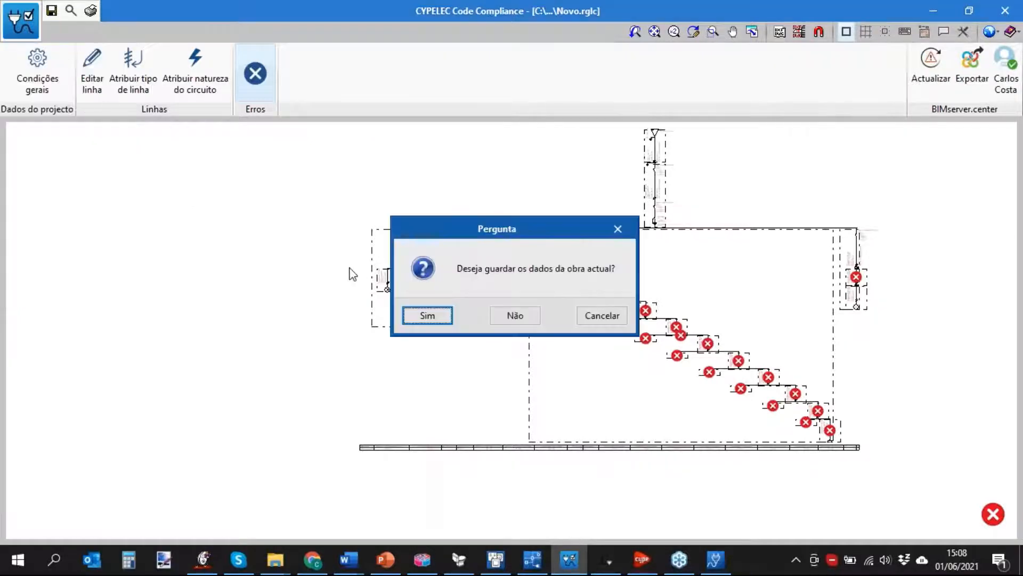
click(421, 316)
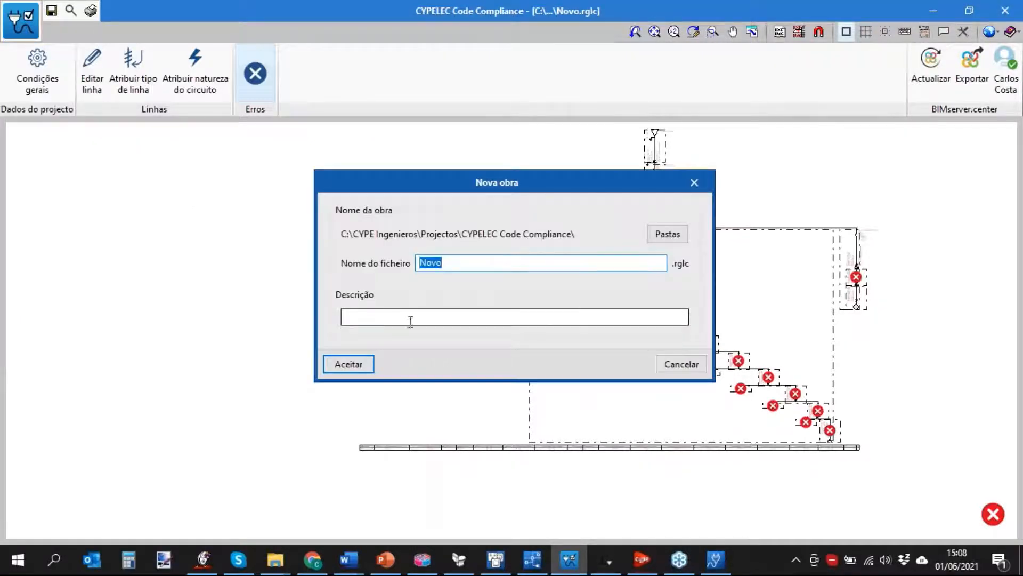
click(348, 364)
click(493, 318)
click(485, 259)
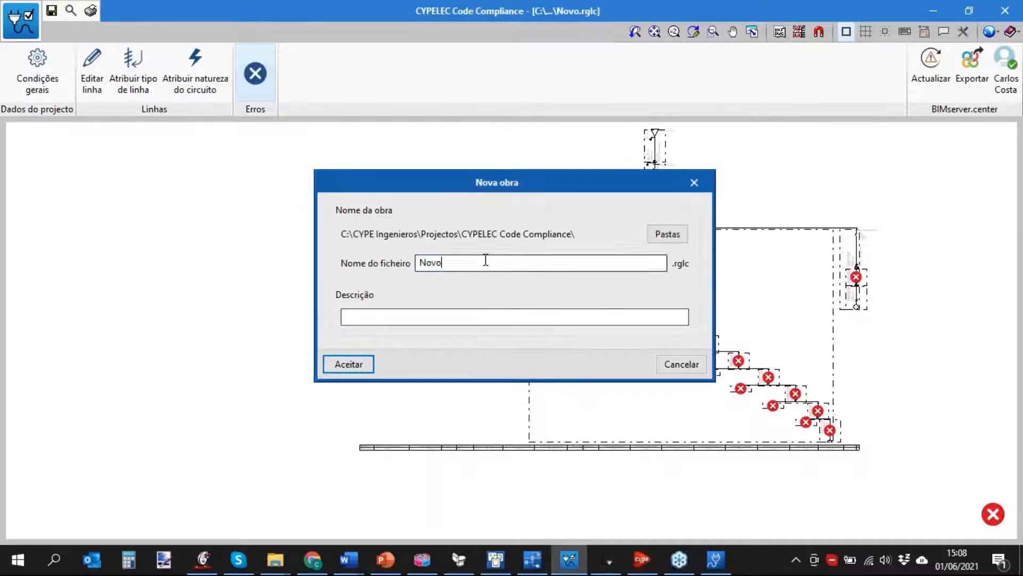
click(349, 364)
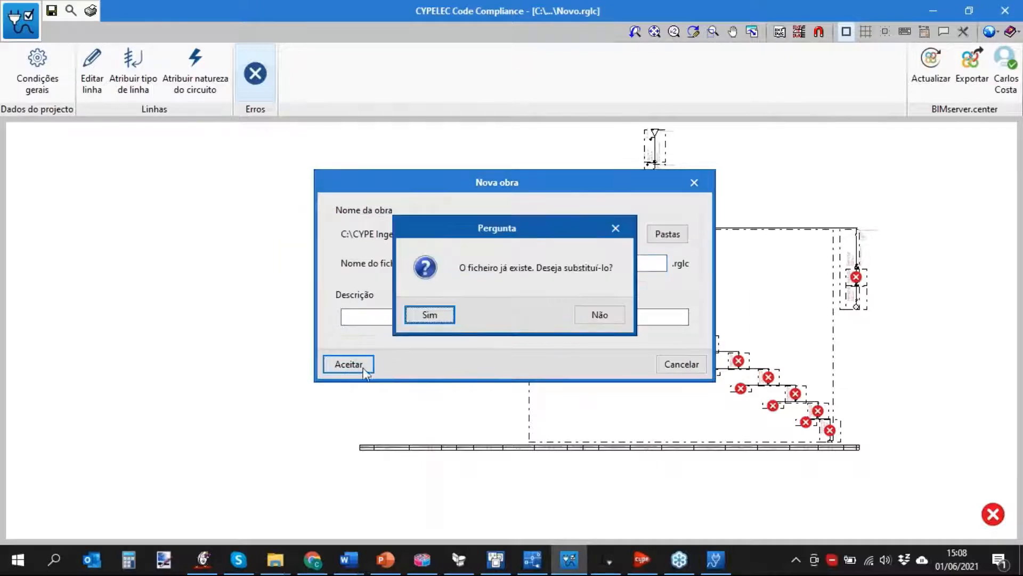
click(431, 317)
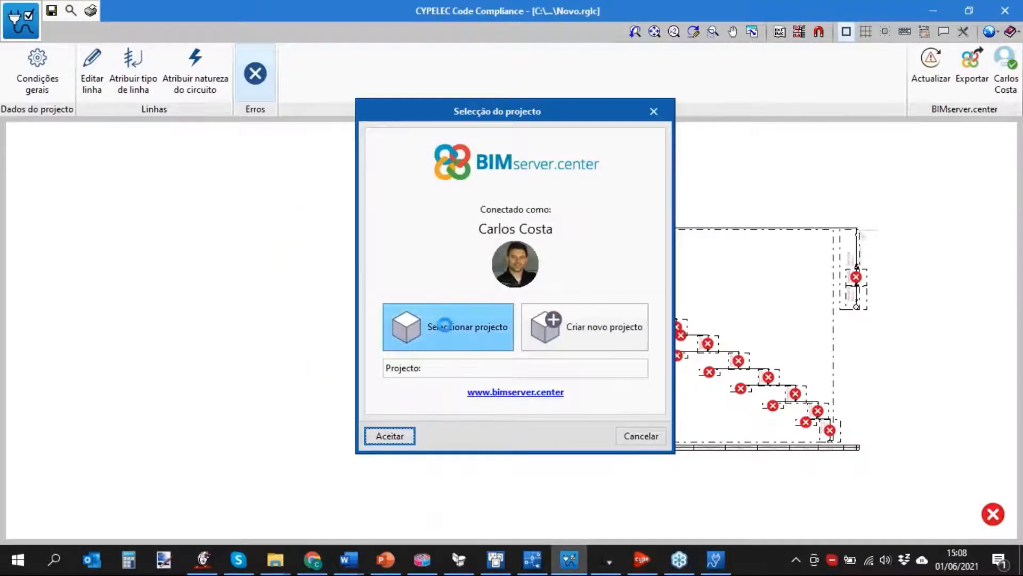
Link the new job to the Mechanical Workshop_PT project and import only CYPELEC Core's "Instalação eléctrica de baixa tensão" model
click(445, 328)
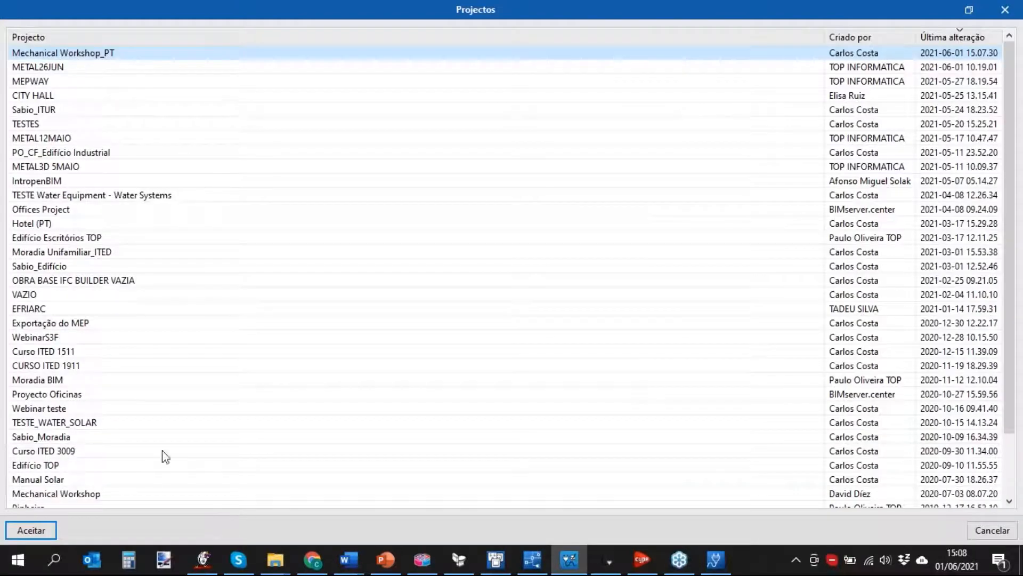
click(41, 529)
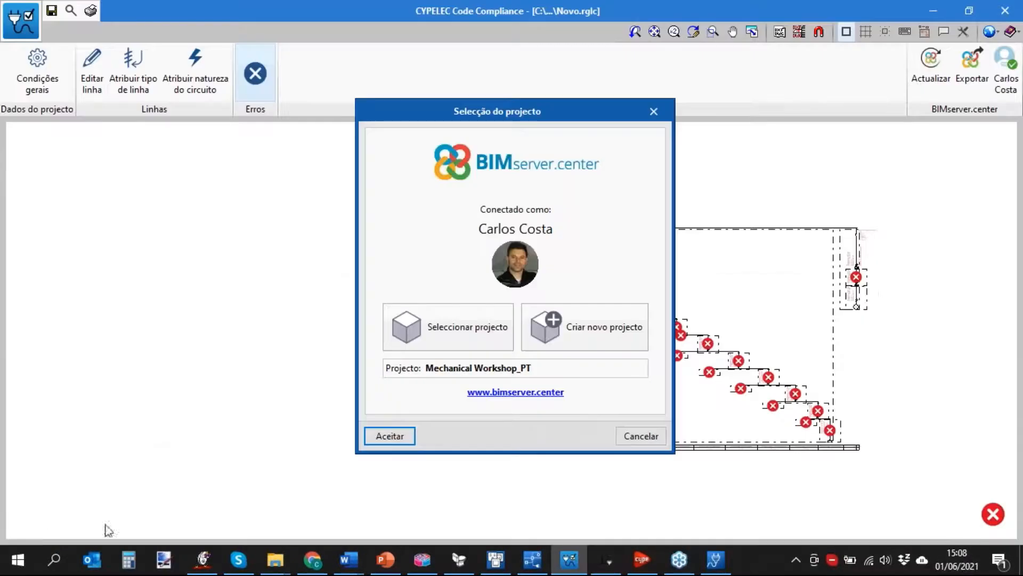
click(392, 437)
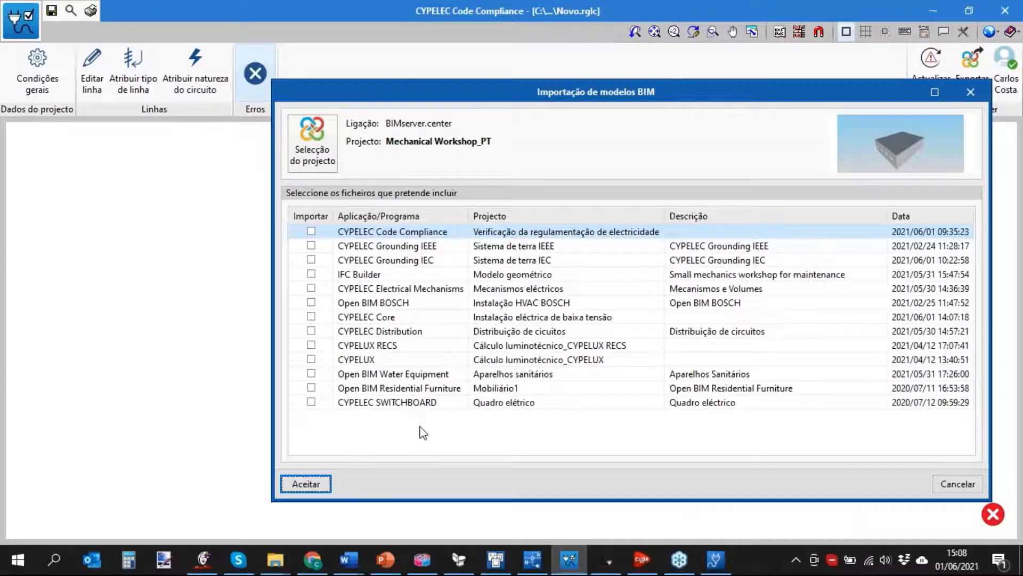
click(311, 316)
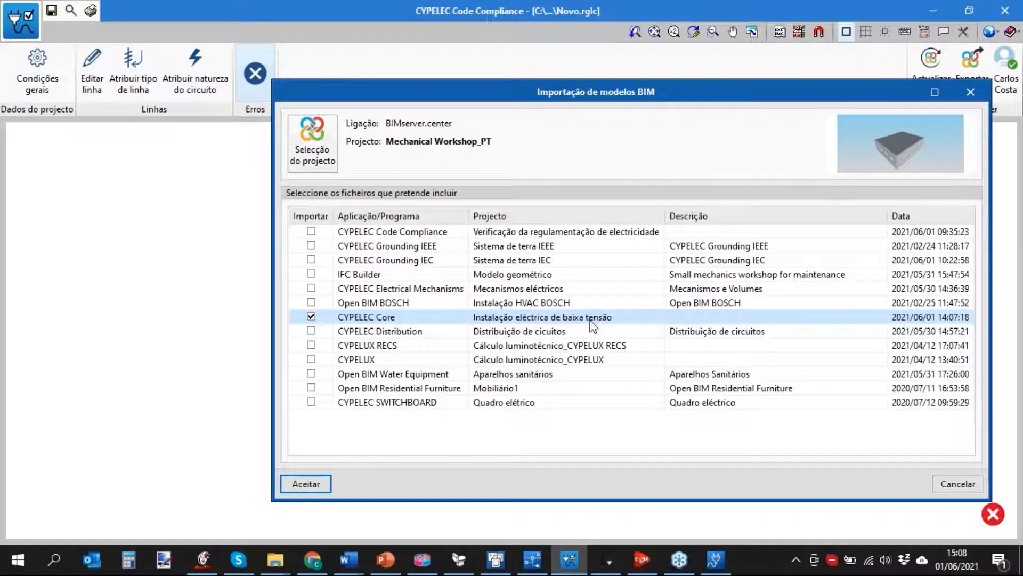
click(305, 484)
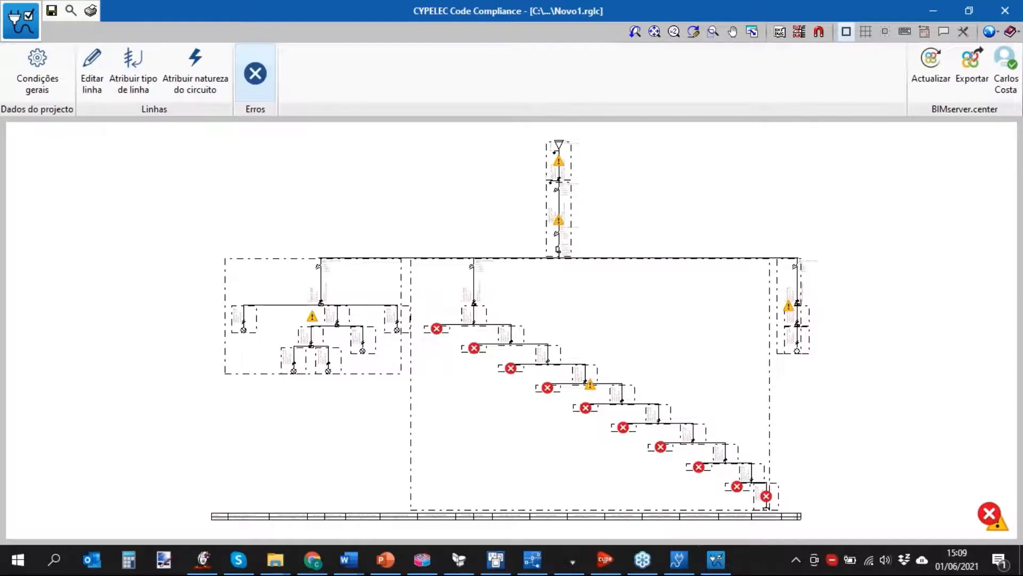
Examine the warning on the topmost line of the one-line diagram and dismiss its message
middle_drag(696, 187, 634, 186)
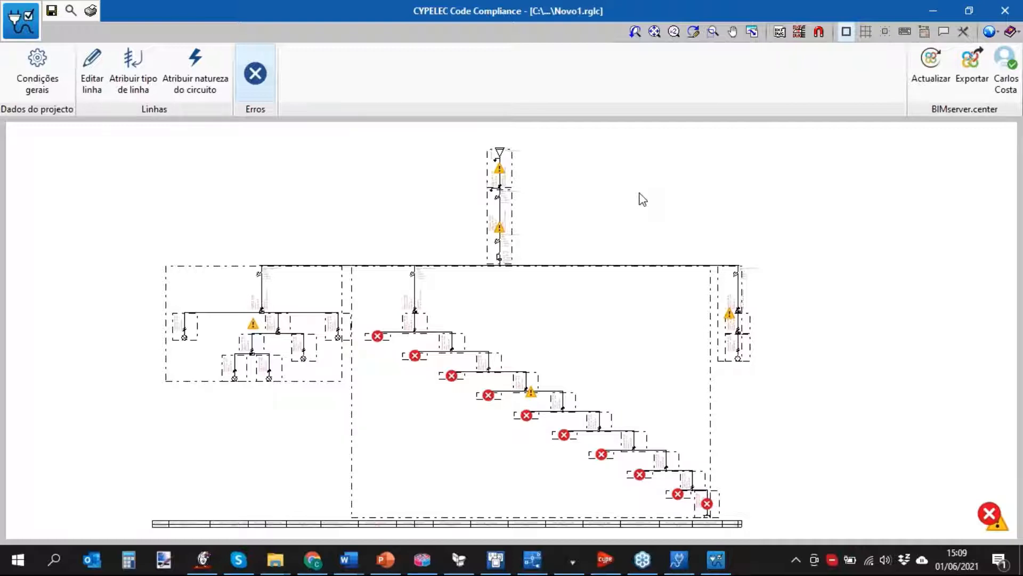
mouse_move(501, 173)
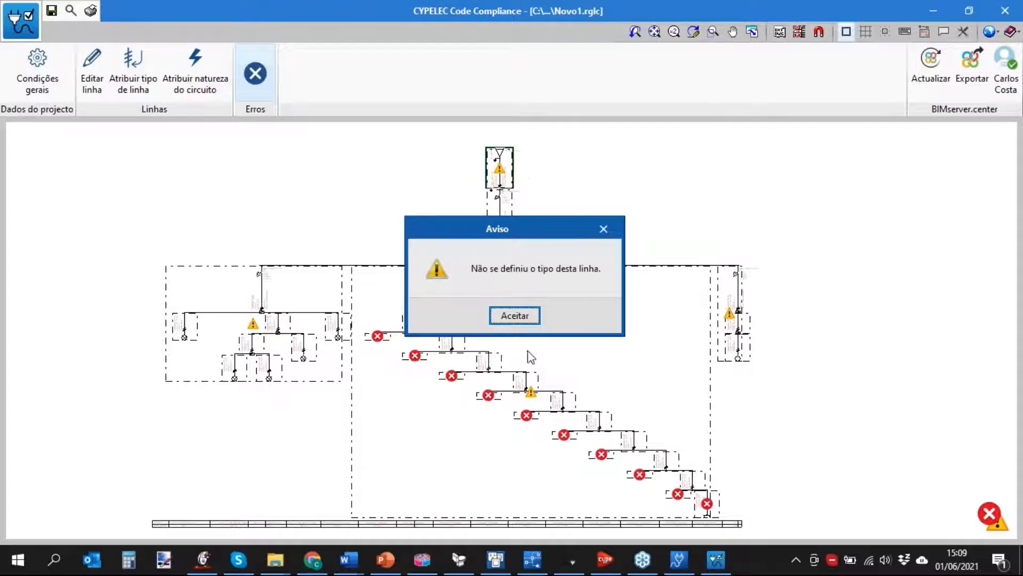
click(514, 316)
Open the topmost line for editing and review the available line types without choosing one
click(92, 72)
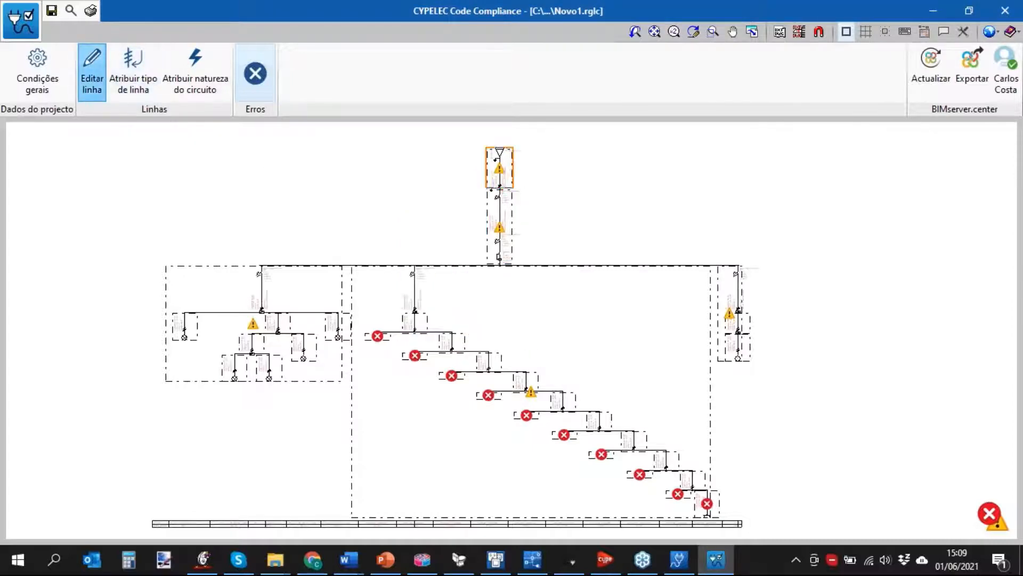
click(521, 179)
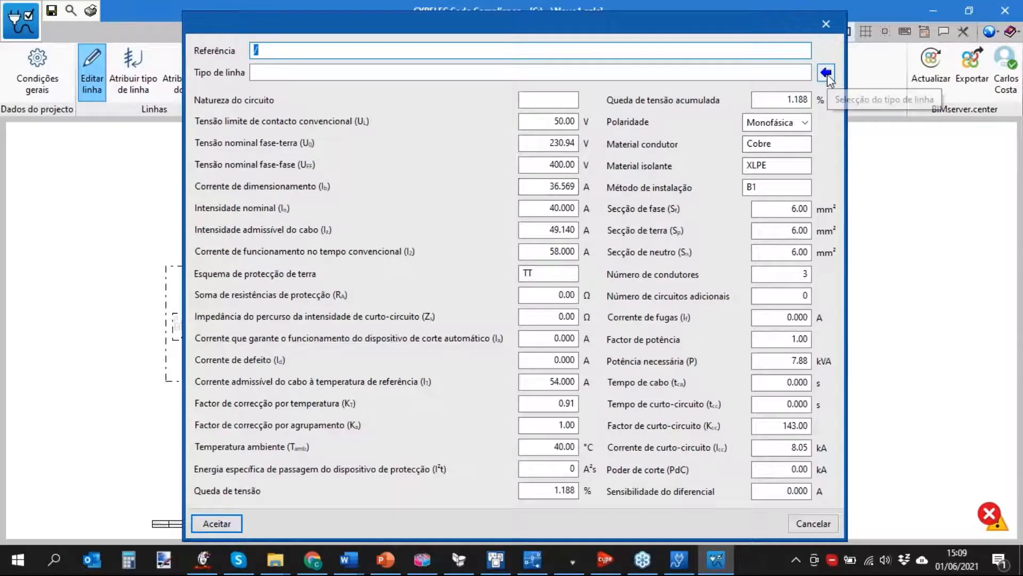
click(827, 74)
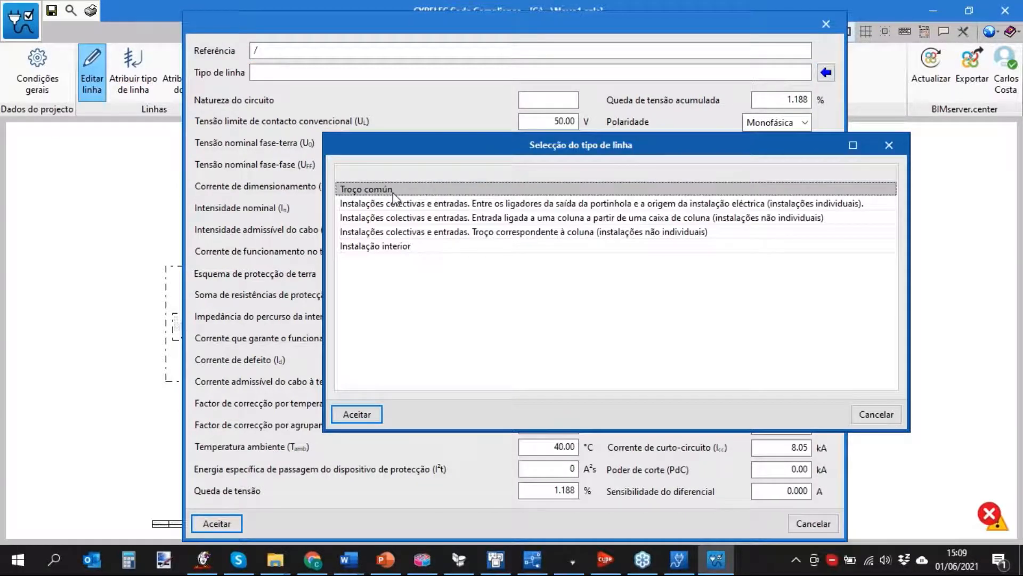
click(402, 207)
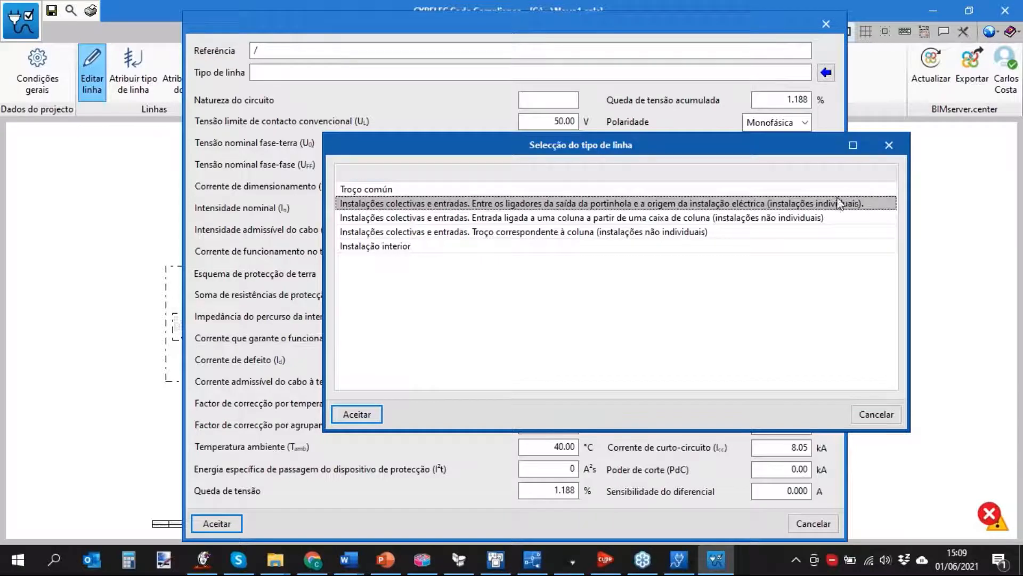
click(462, 219)
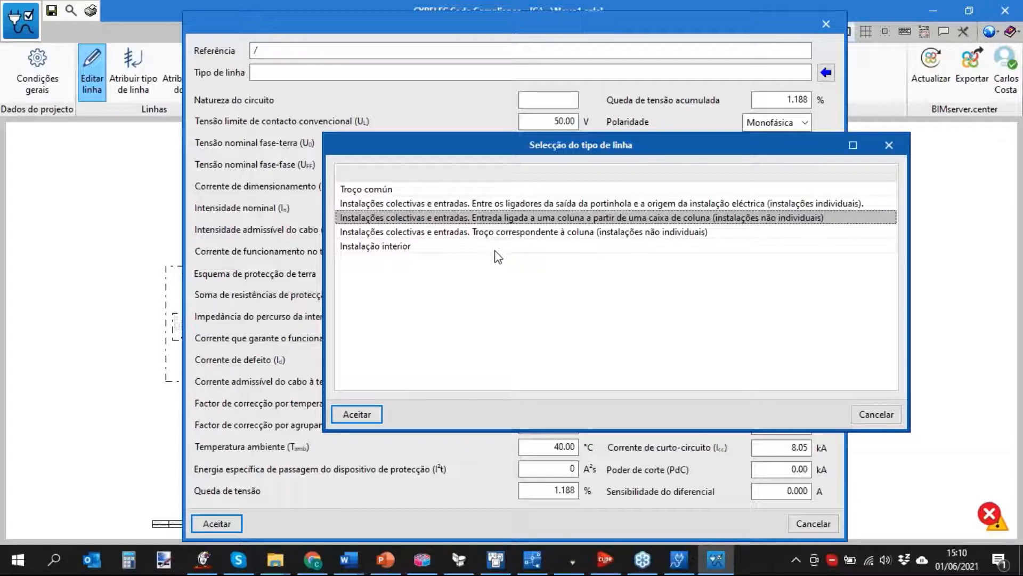
click(638, 232)
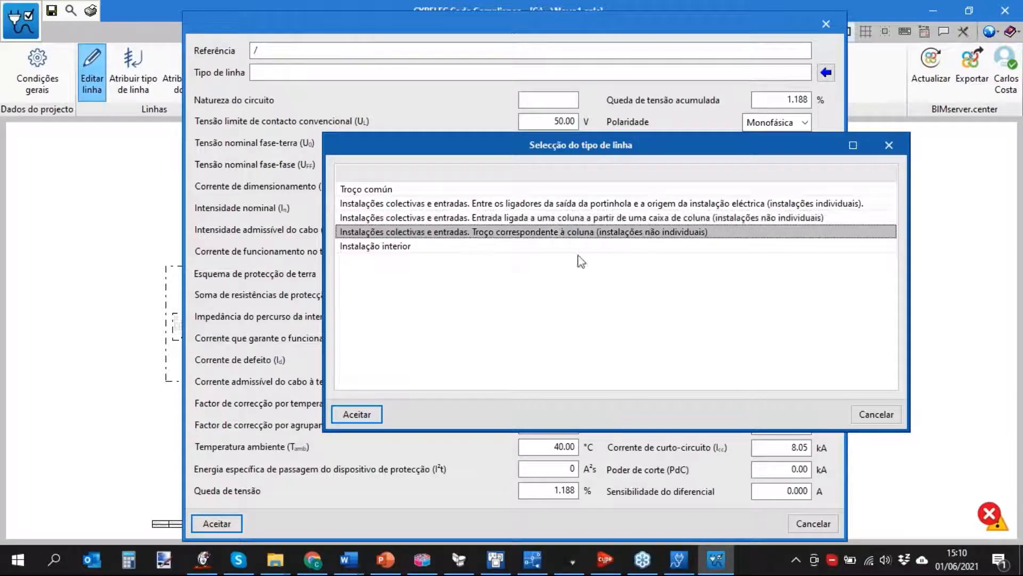
click(397, 248)
click(872, 418)
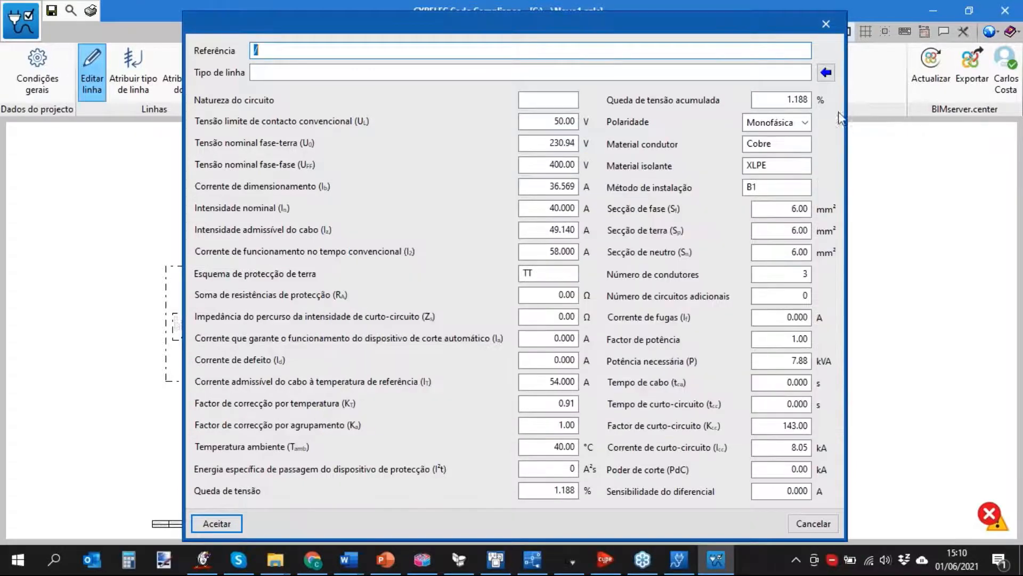
Set the topmost line's type to "Troço común" and accept the line's data
click(826, 73)
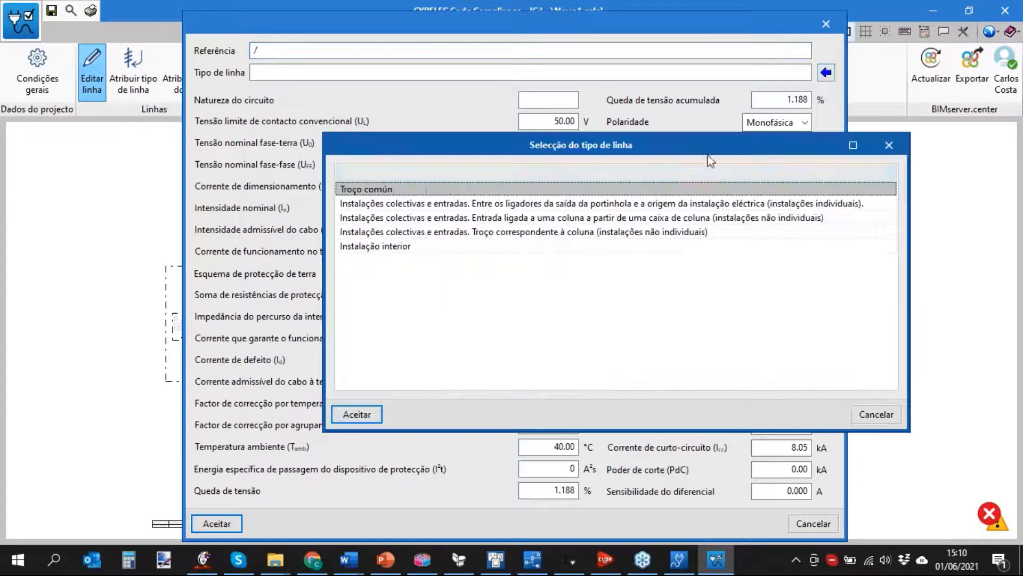
click(356, 414)
click(215, 523)
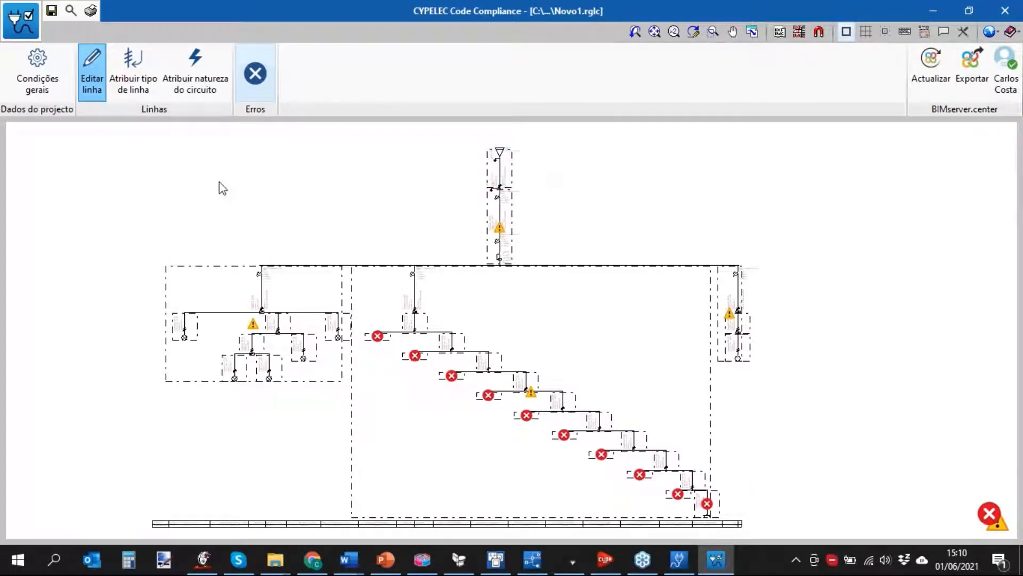
Assign line type "Entre os ligadores da saída da portinhola e a origem da instalação eléctrica" to the line above the busbar, including previously assigned lines
click(132, 72)
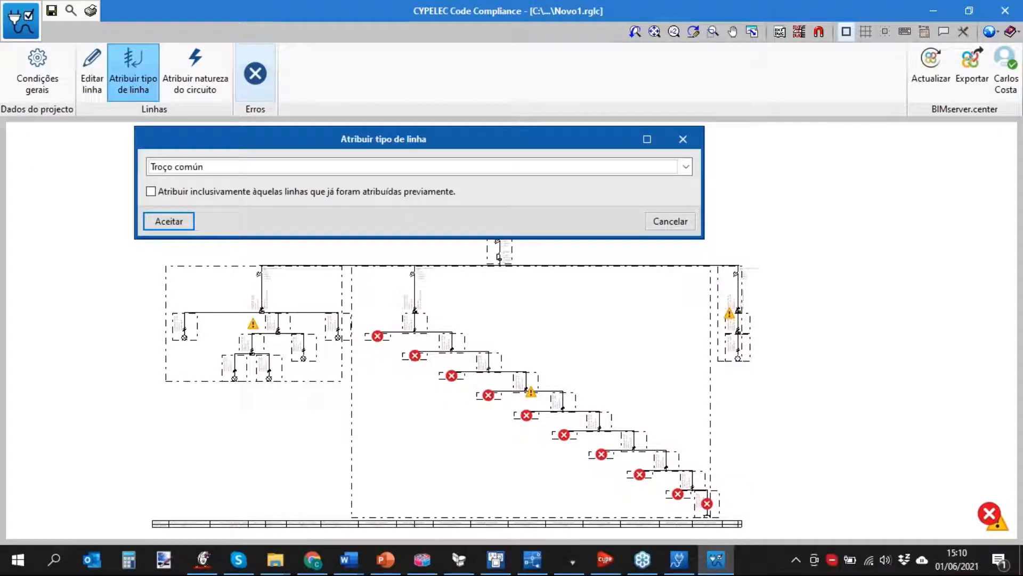
click(190, 167)
click(202, 198)
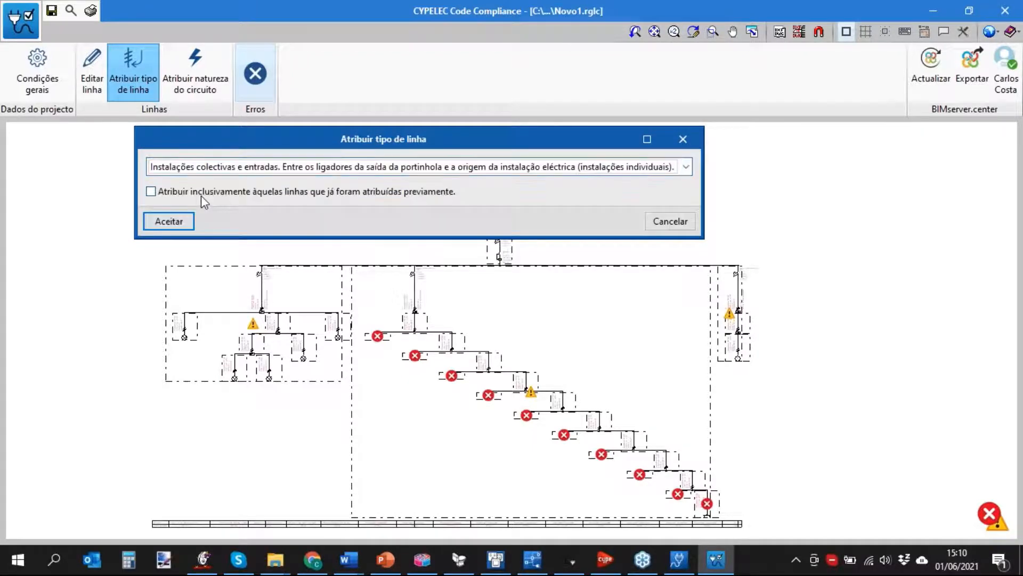
click(152, 193)
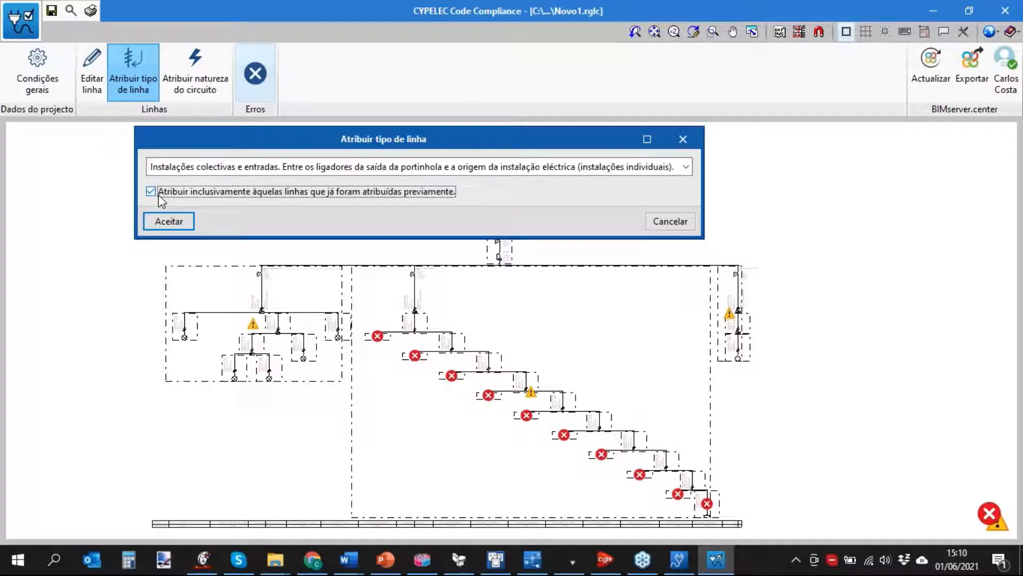
click(176, 223)
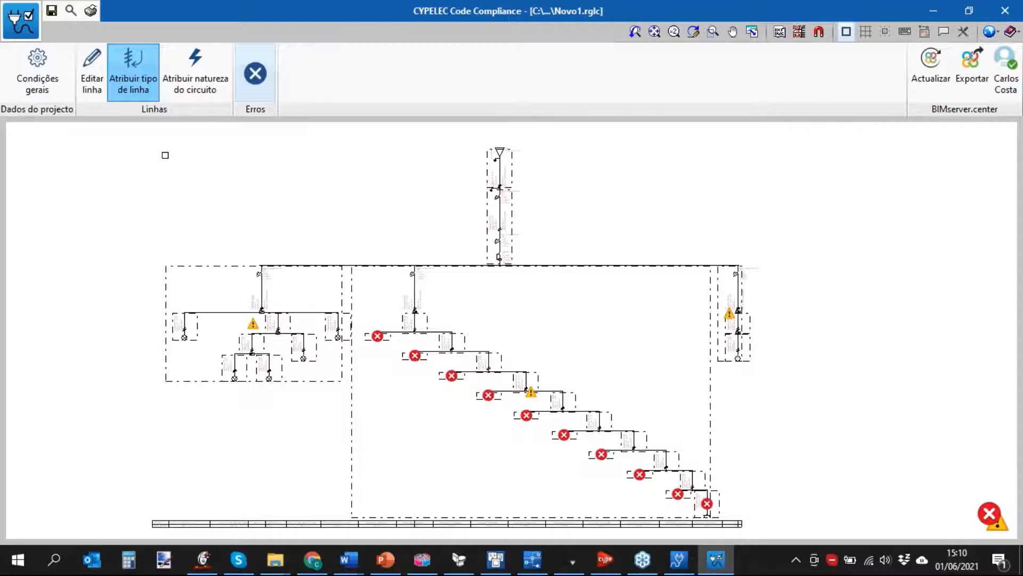
Assign the line type "Instalação interior" to all the circuits below the busbar, including previously assigned lines
click(137, 68)
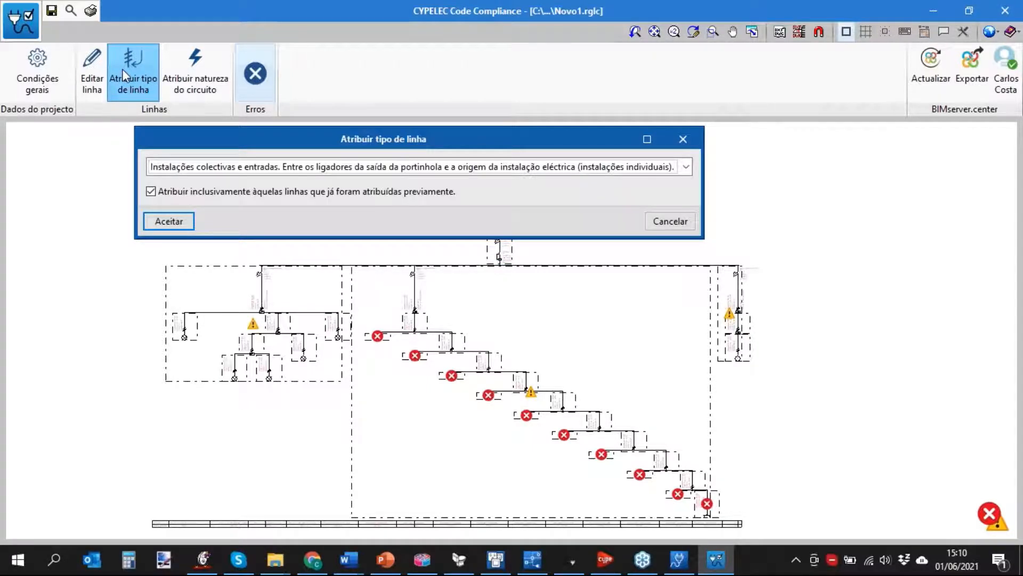
click(445, 170)
click(274, 238)
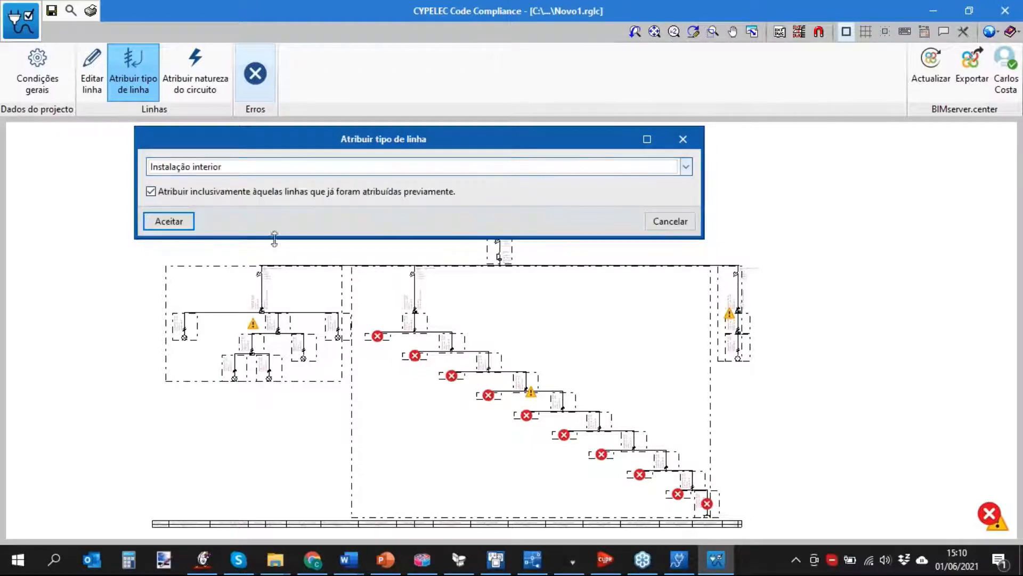
click(181, 221)
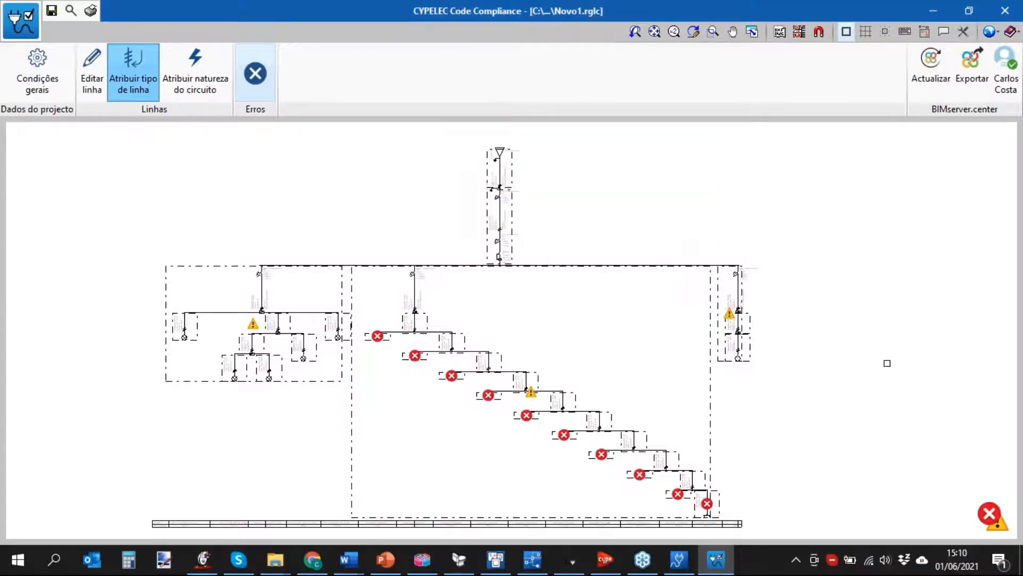
middle_drag(887, 363, 838, 224)
drag(779, 455, 60, 162)
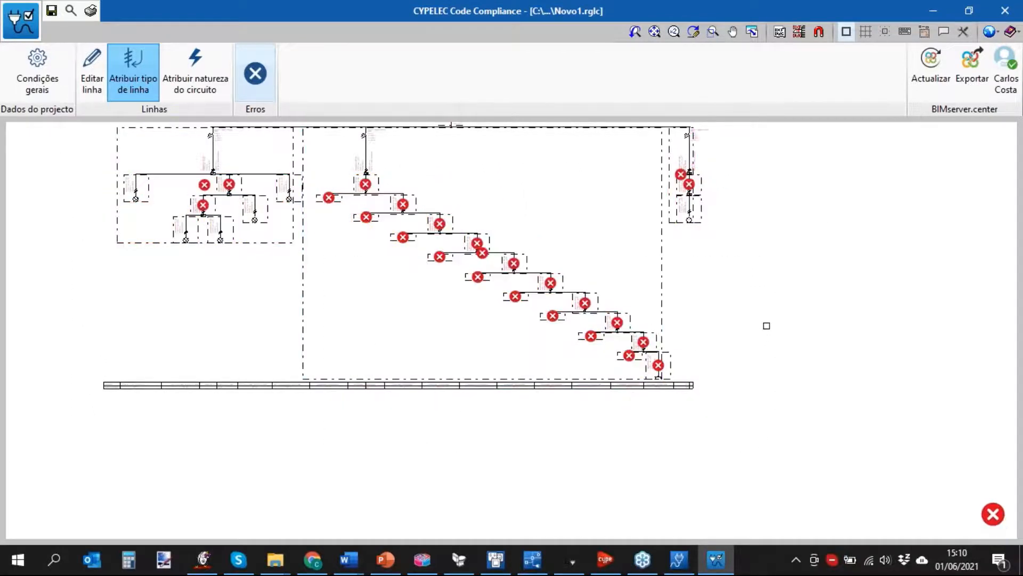
middle_drag(767, 326, 832, 419)
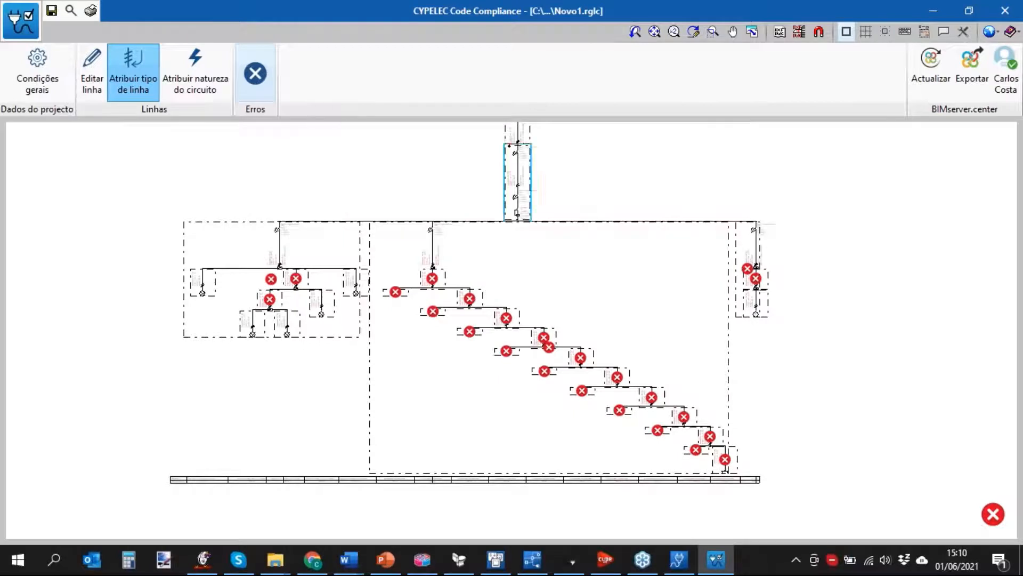
middle_drag(824, 279, 837, 303)
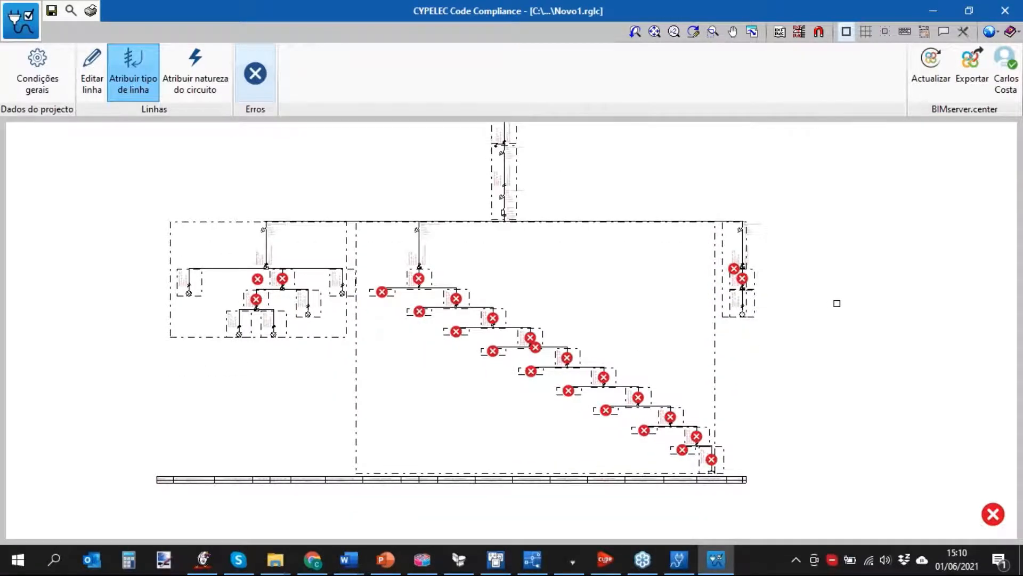
mouse_move(257, 279)
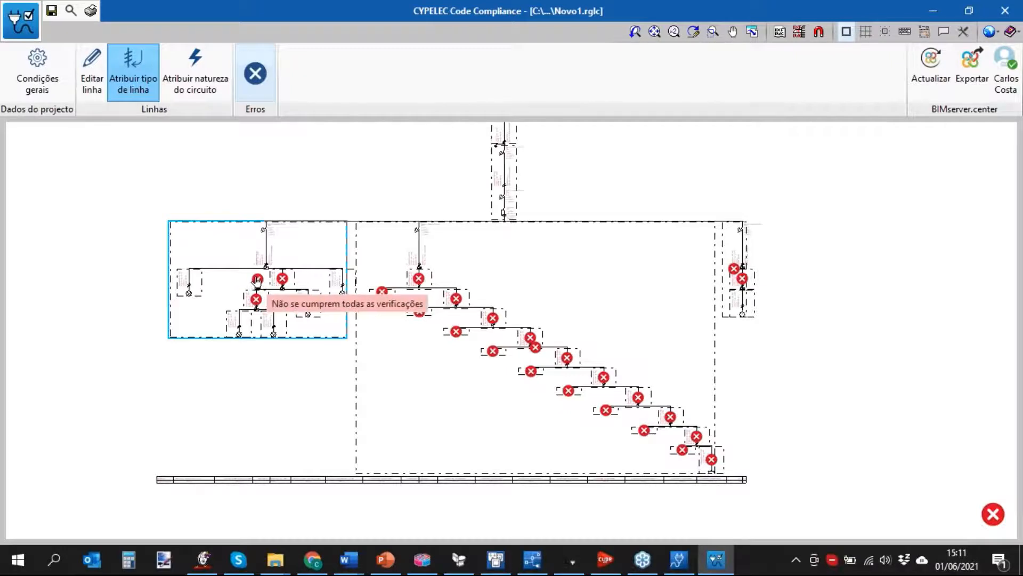
right_click(194, 192)
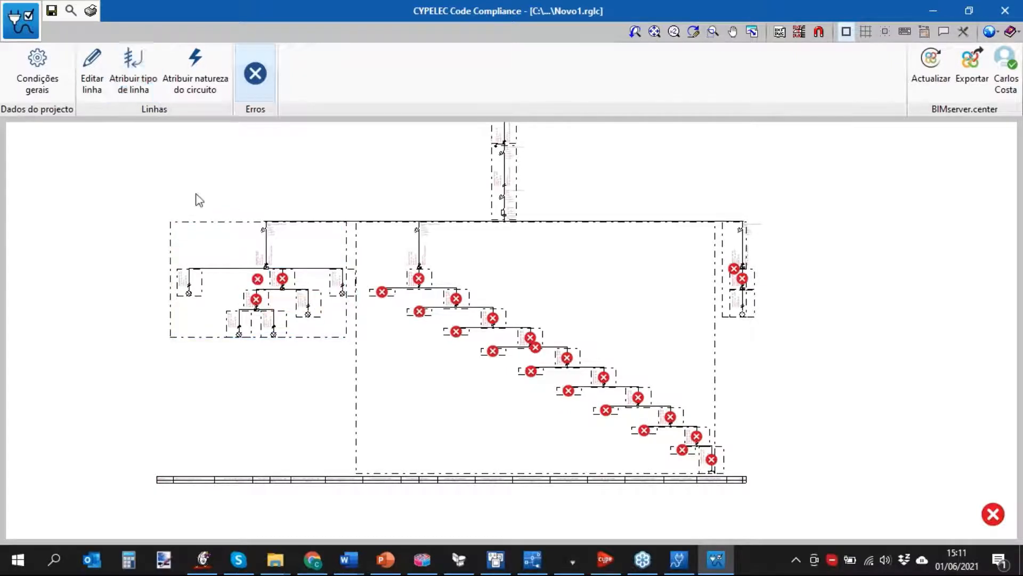
Examine the regulatory checks of the leftmost circuit, from phase conductor sections and voltage drops to indirect contact protection, and close the report
click(256, 279)
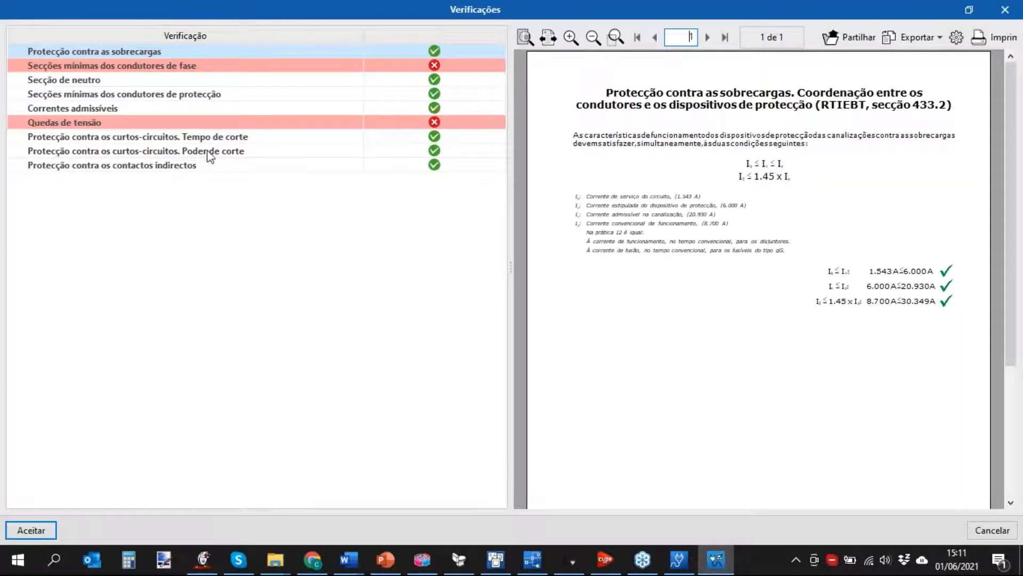
click(132, 69)
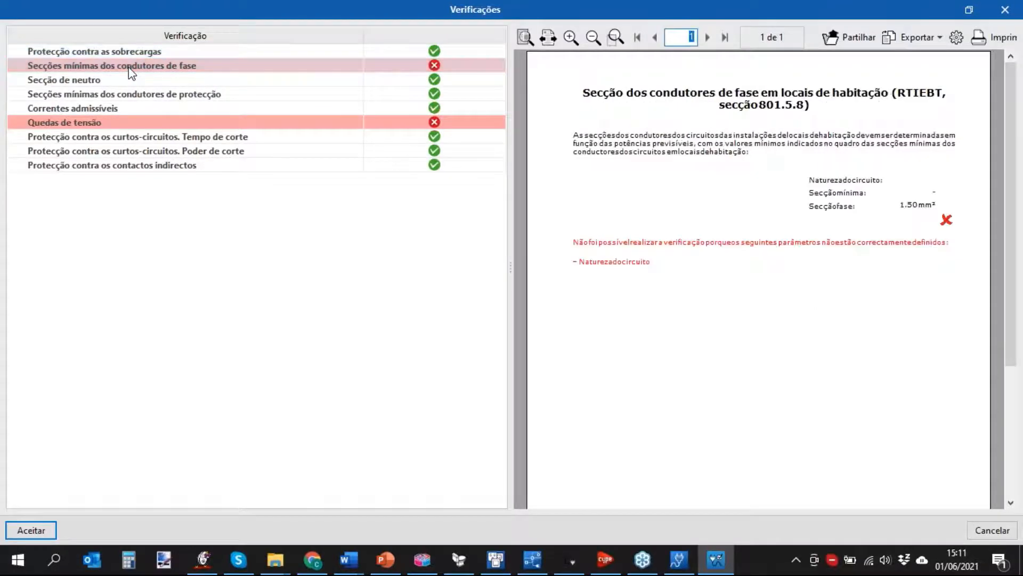
click(117, 82)
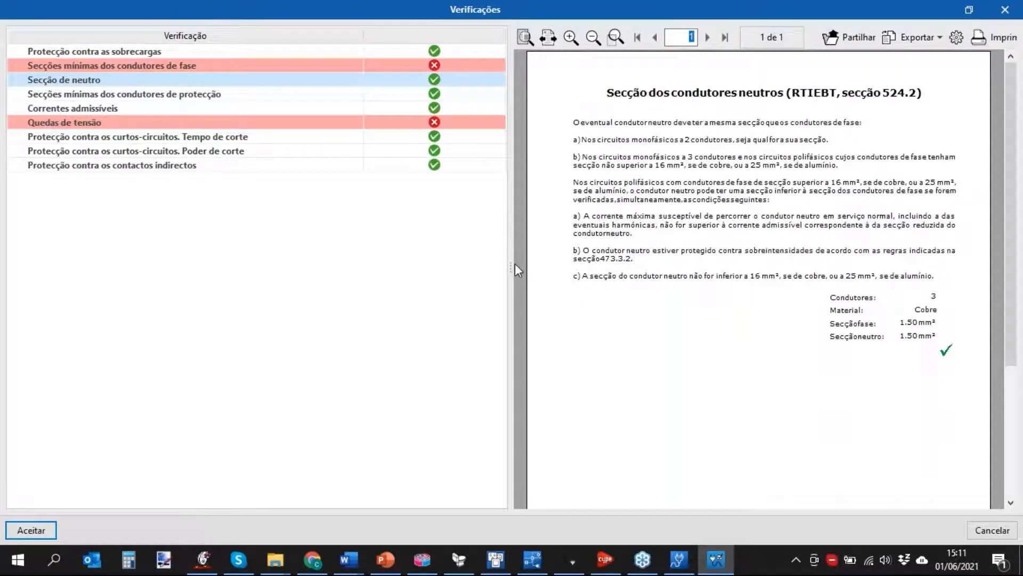
drag(513, 270, 349, 272)
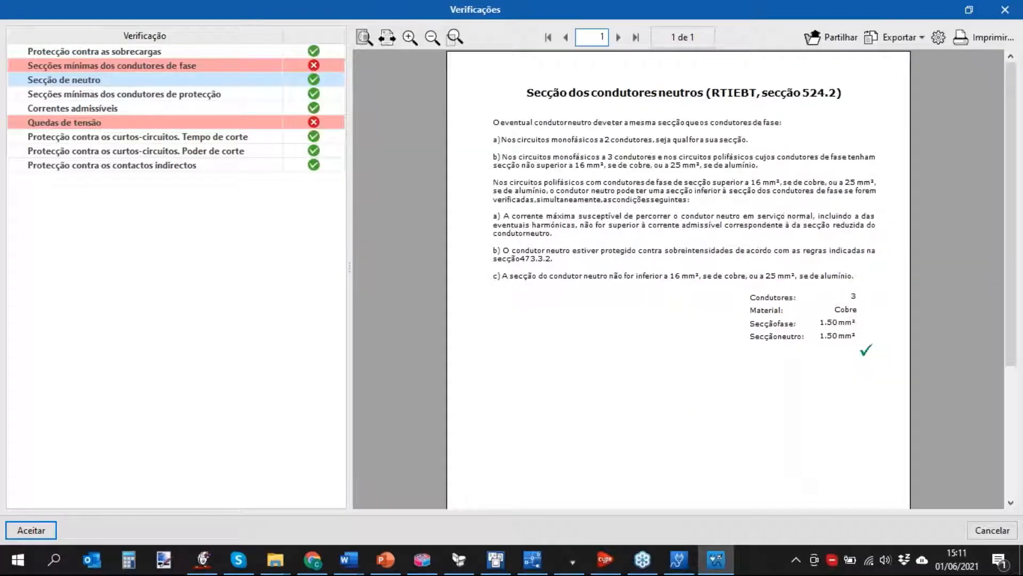
click(113, 97)
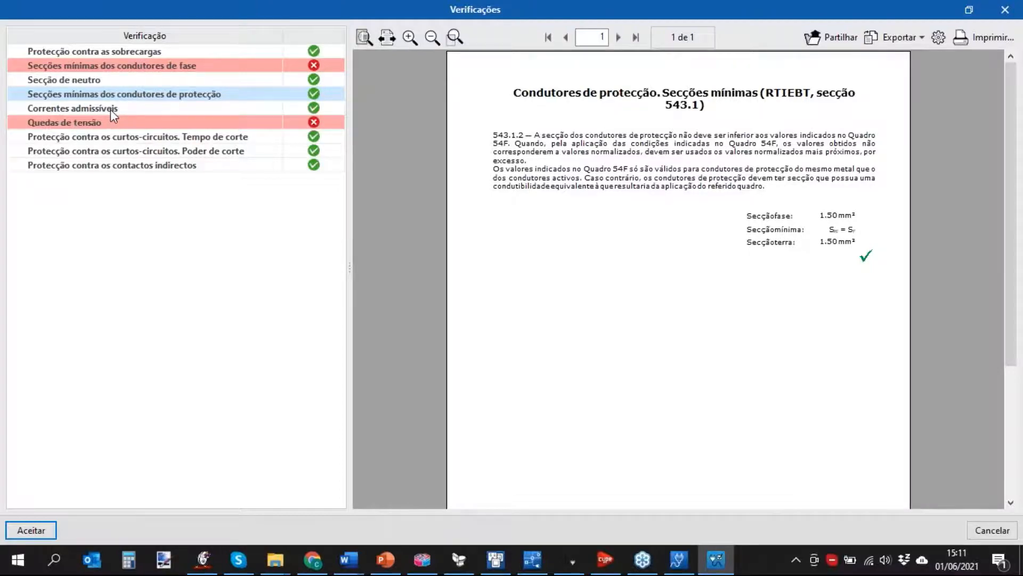
click(110, 109)
click(113, 123)
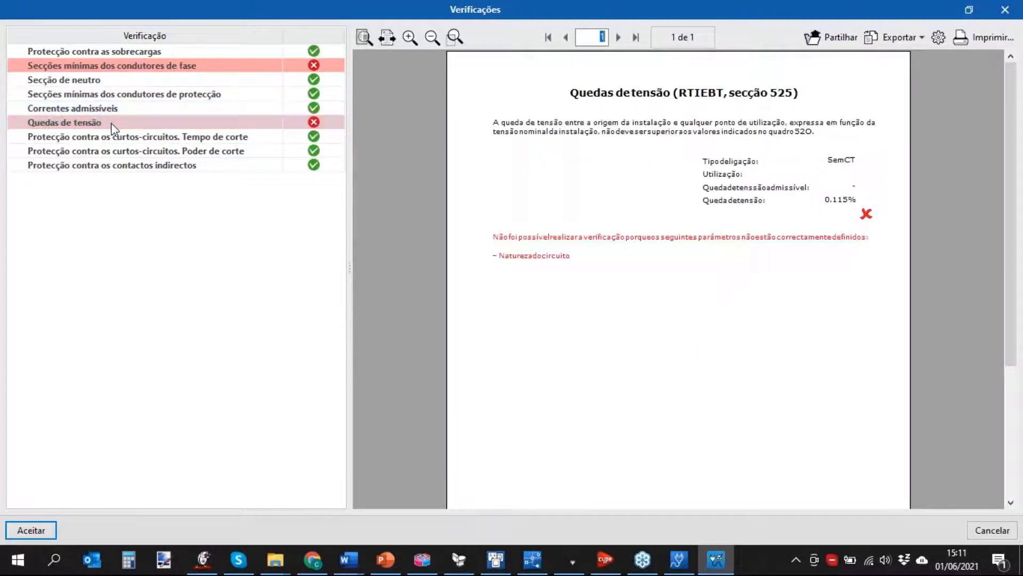
click(115, 138)
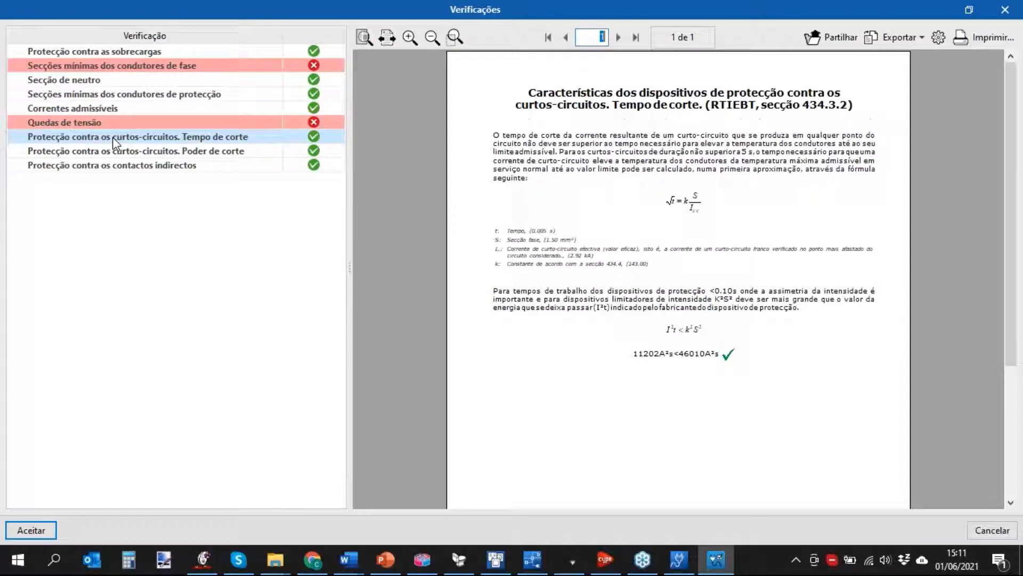
click(179, 168)
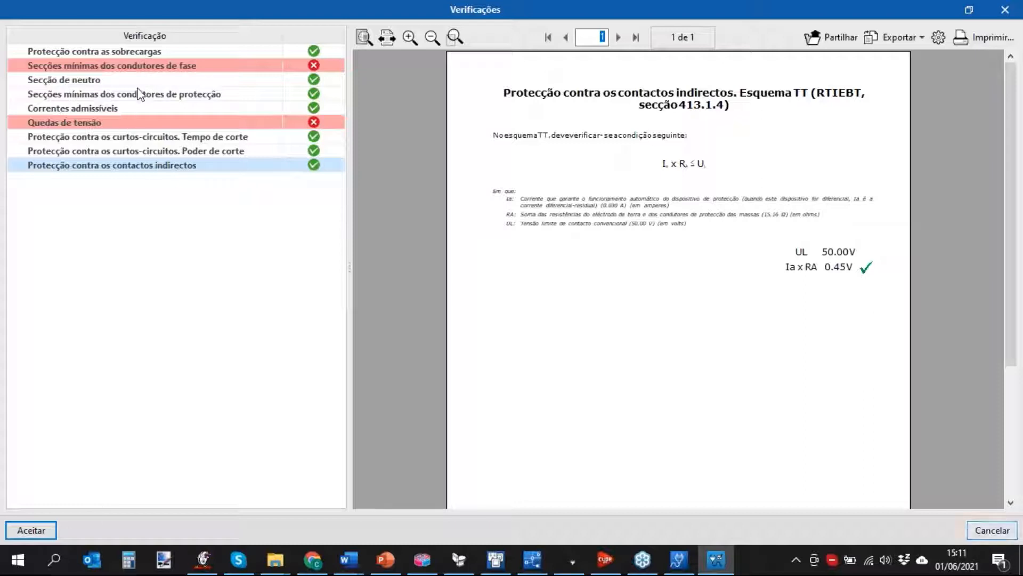
click(996, 9)
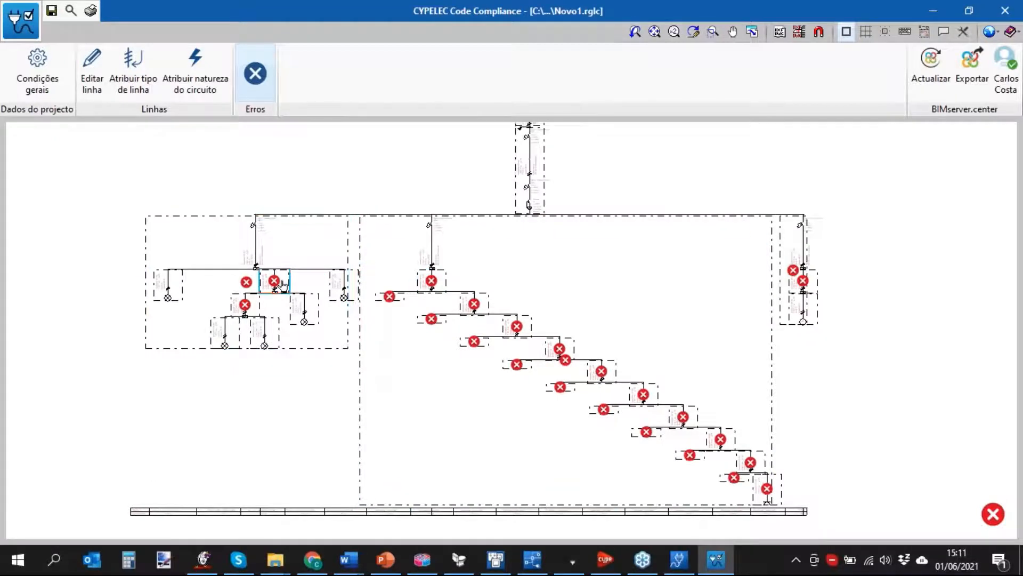
Examine the indirect contact, voltage drop and minimum phase section checks of the line beside the leftmost circuit's error marker
click(282, 284)
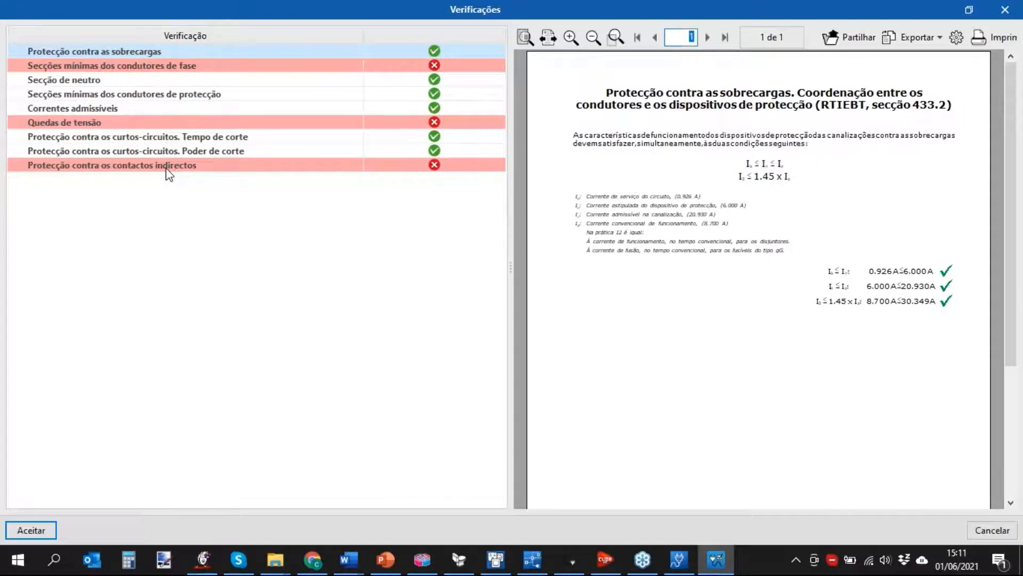
click(166, 166)
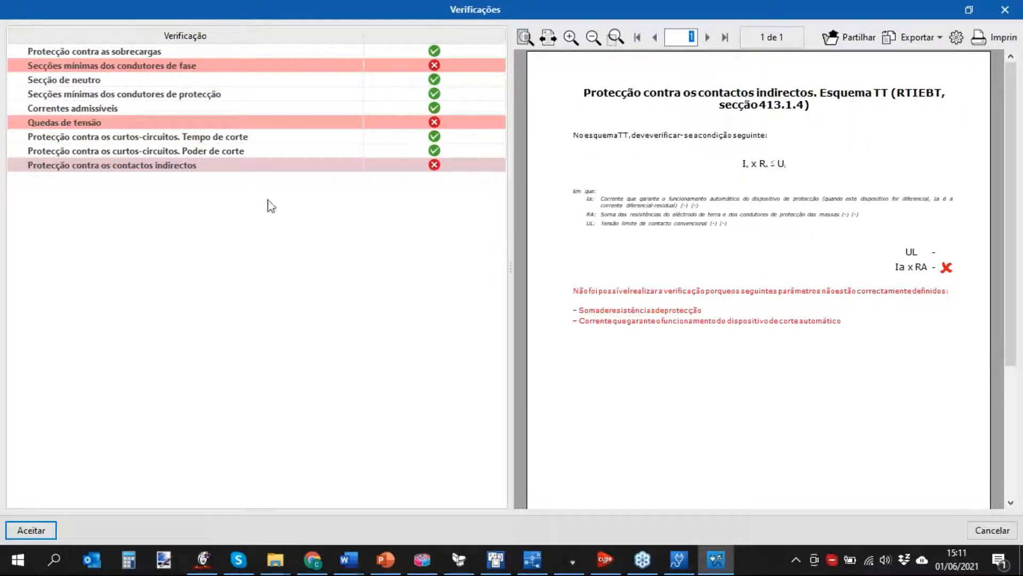
click(107, 121)
click(130, 67)
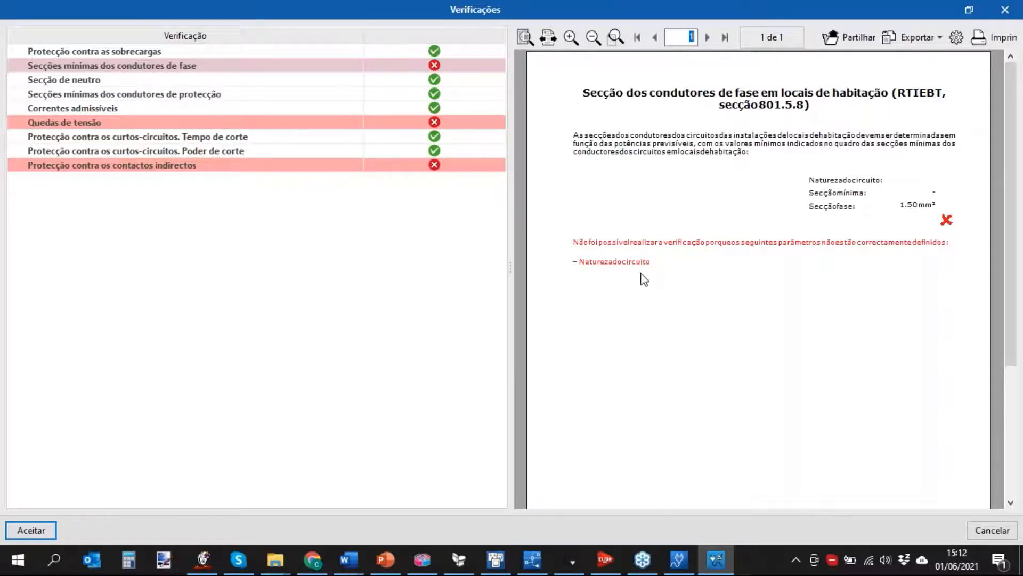
Close the checks report and assign the circuit nature "Iluminação" to the leftmost circuit, including previously assigned lines
click(1016, 15)
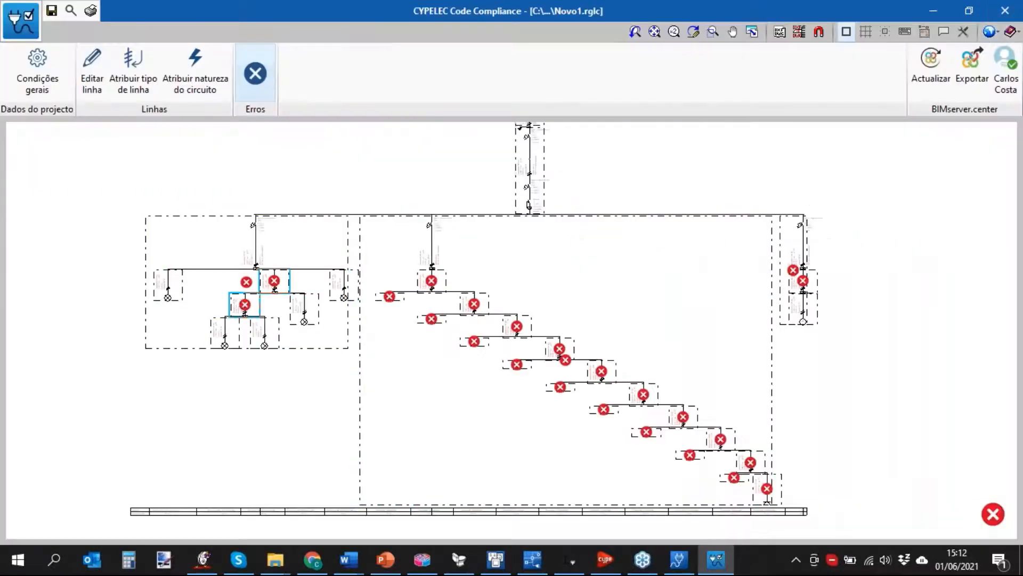
click(190, 69)
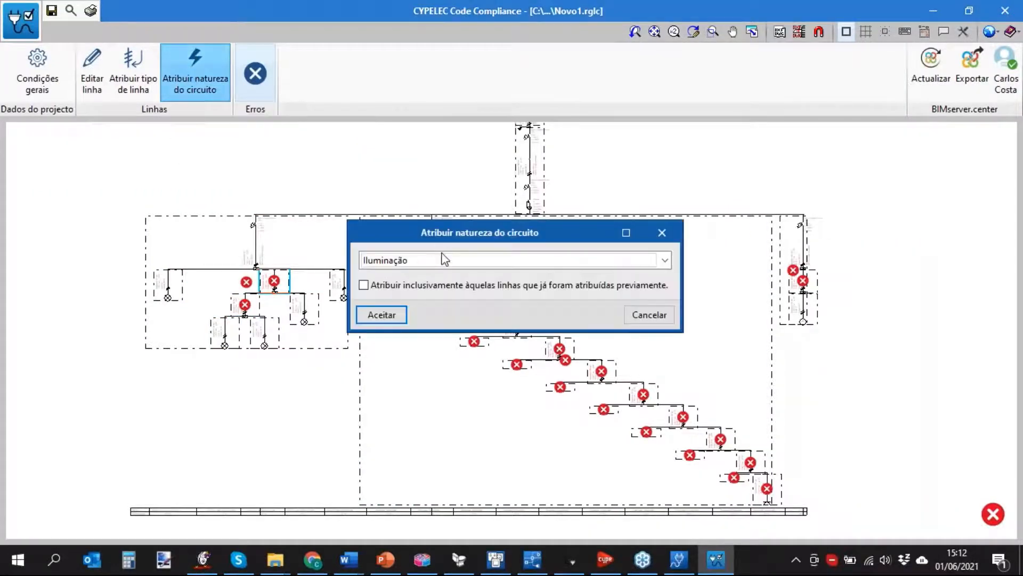
click(388, 285)
click(381, 314)
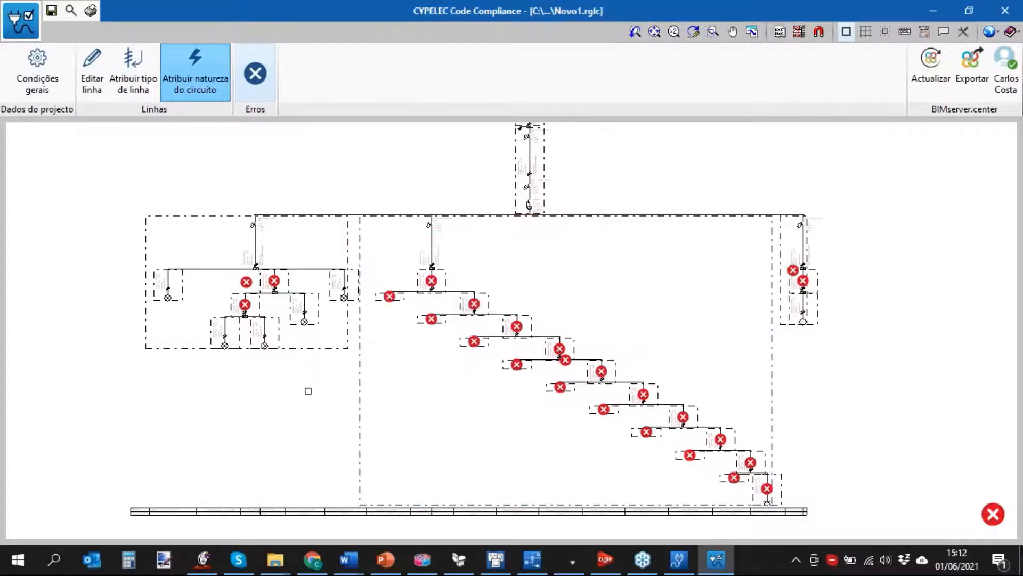
click(126, 235)
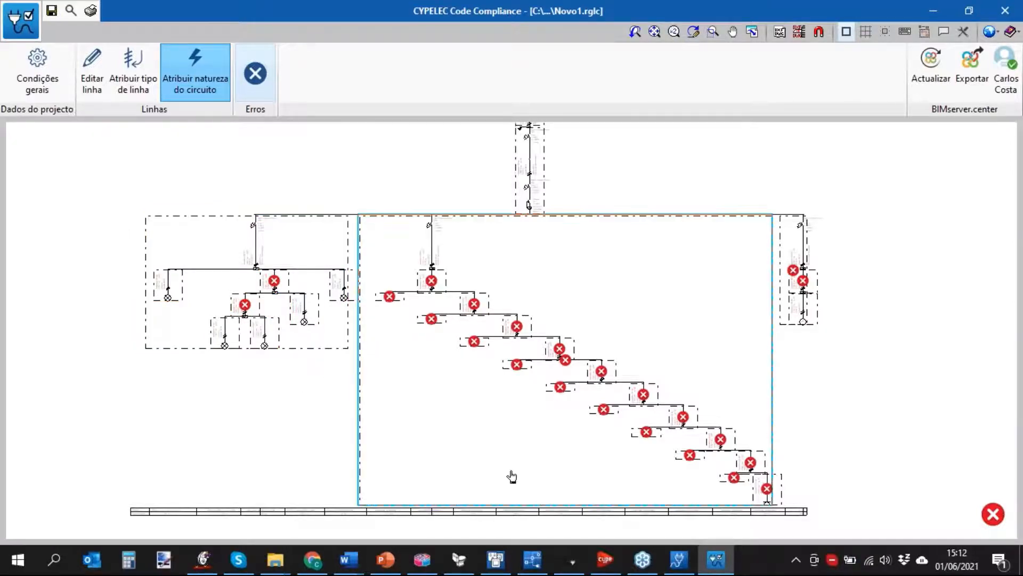
Assign the circuit nature "Tomadas" to all lines of the middle stepped circuit, including previously assigned lines
click(209, 79)
click(205, 82)
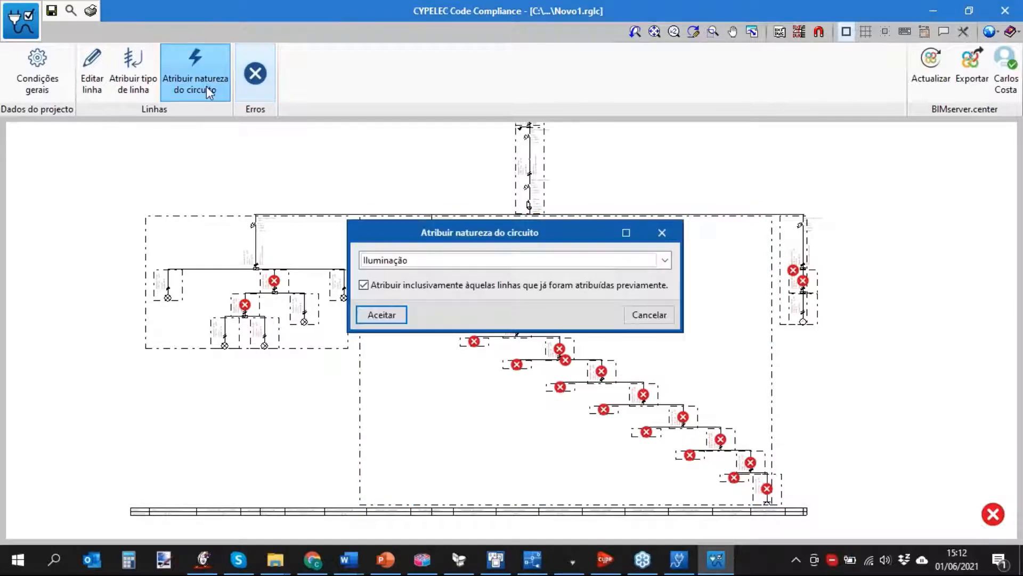
click(484, 260)
click(462, 292)
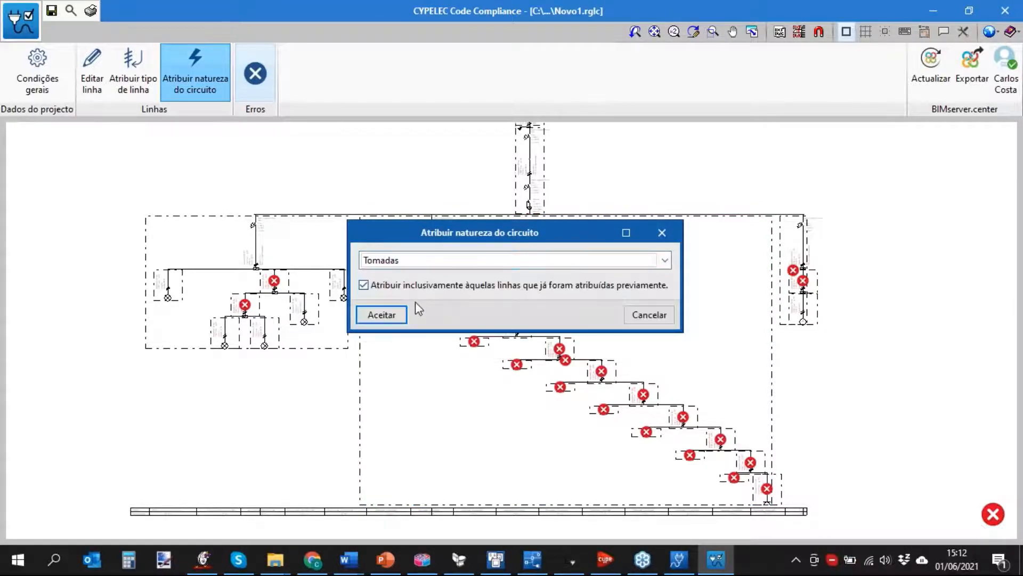
click(395, 314)
middle_drag(795, 510, 784, 413)
click(774, 471)
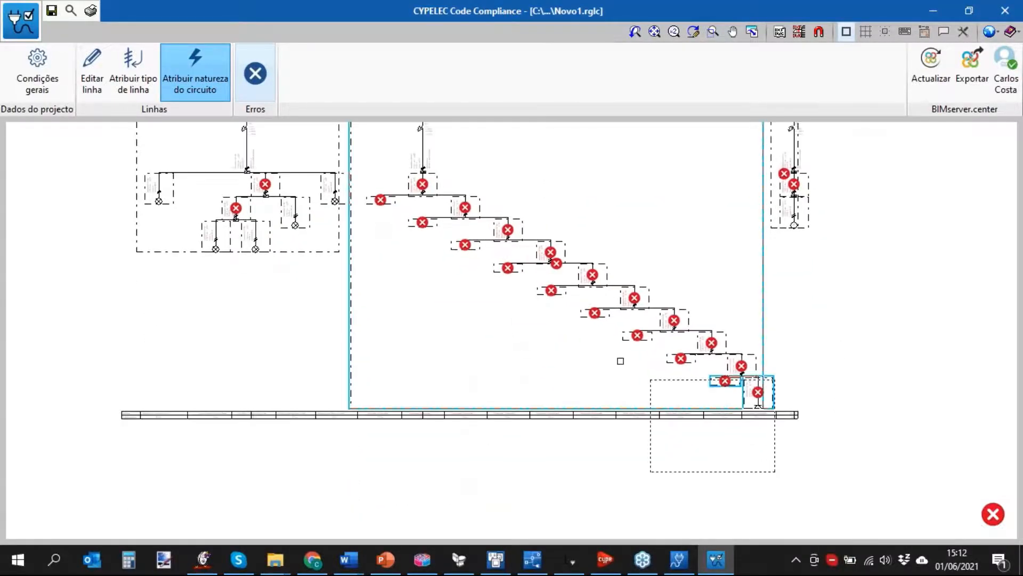
click(399, 239)
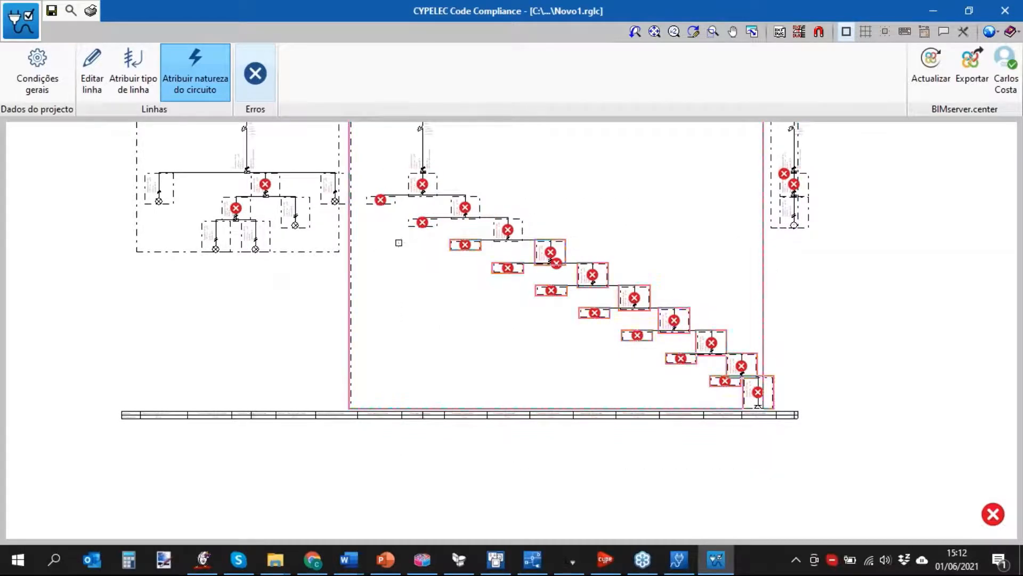
click(696, 449)
click(389, 136)
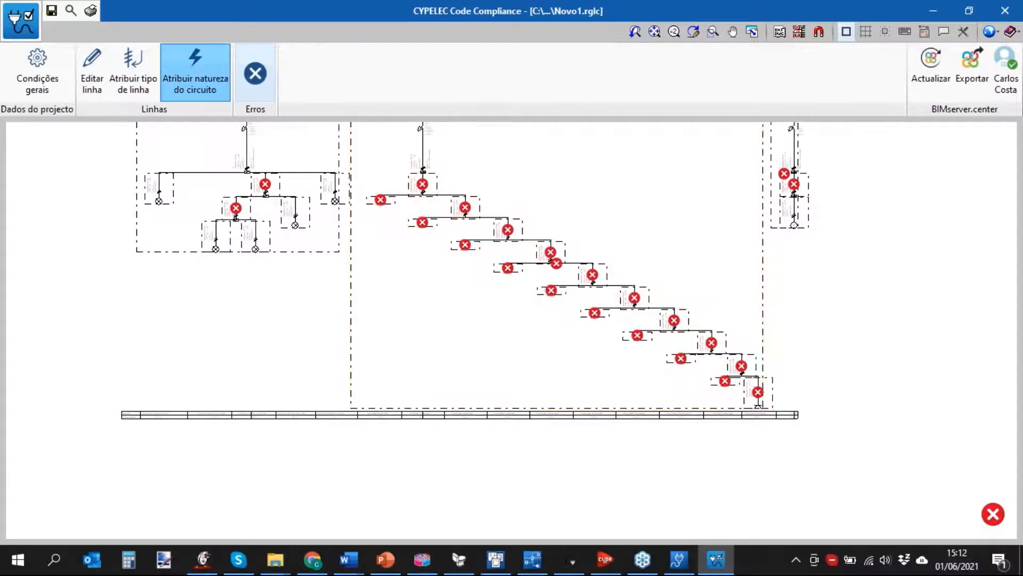
scroll(420, 361, down, 3)
scroll(659, 301, up, 2)
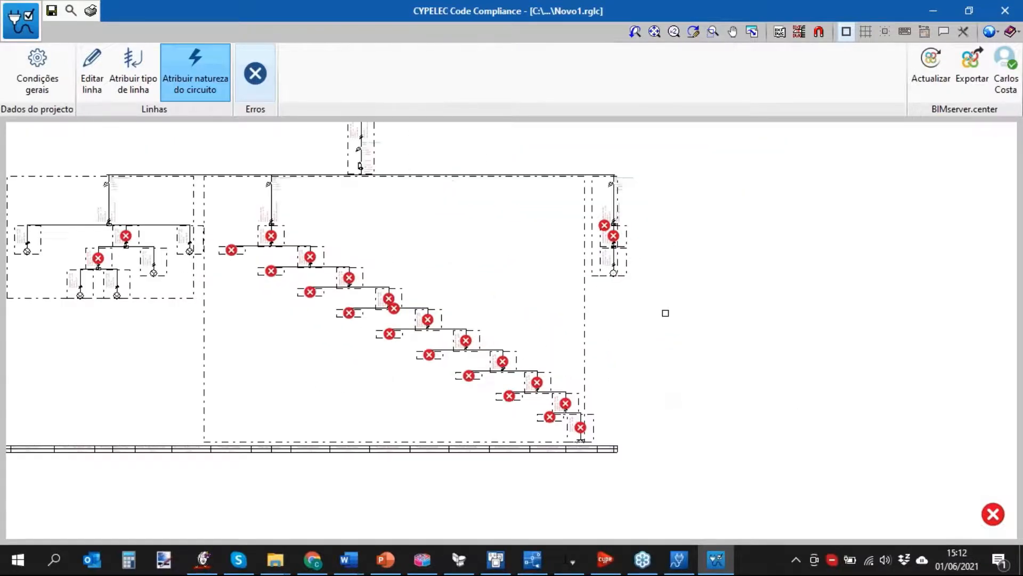
Assign the circuit nature "Climatização ambiente" to the rightmost circuit, including previously assigned lines
right_click(683, 316)
click(195, 74)
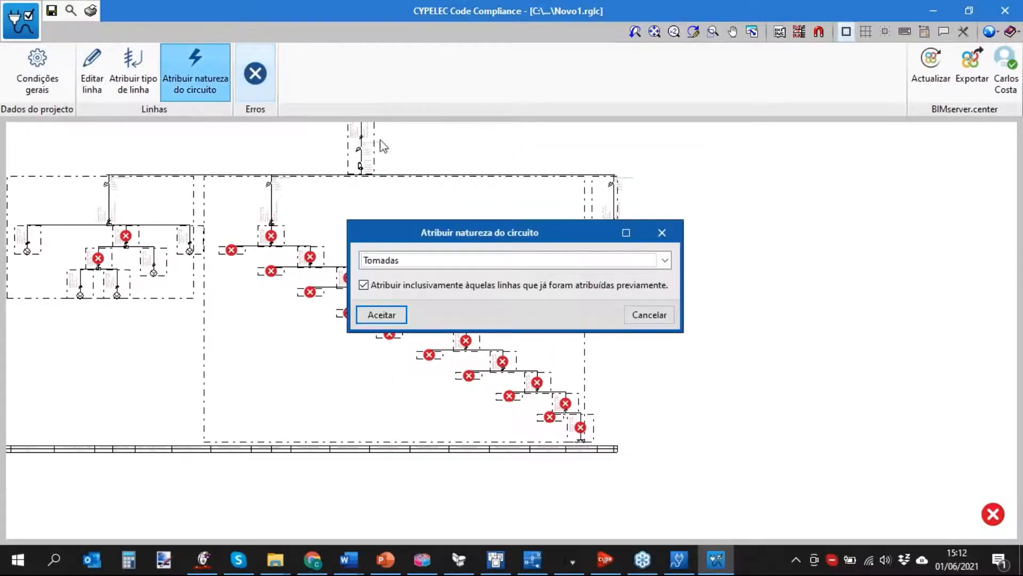
click(479, 261)
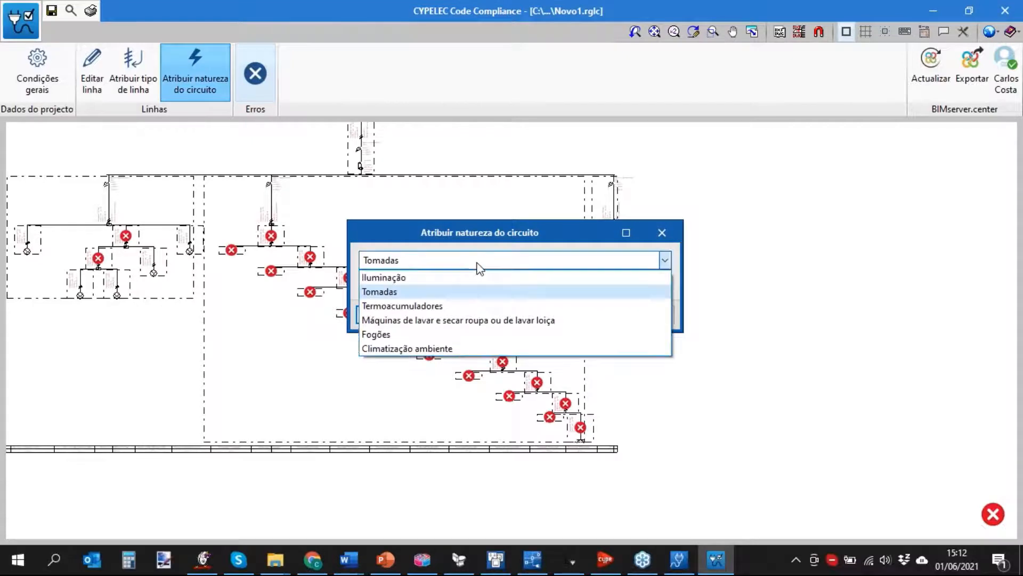
click(457, 349)
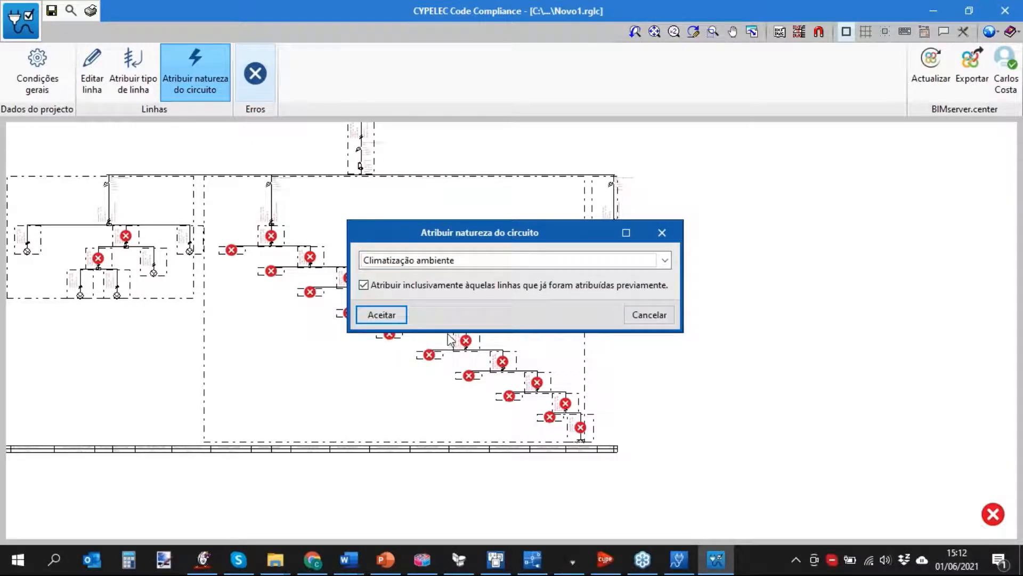
click(382, 315)
click(686, 320)
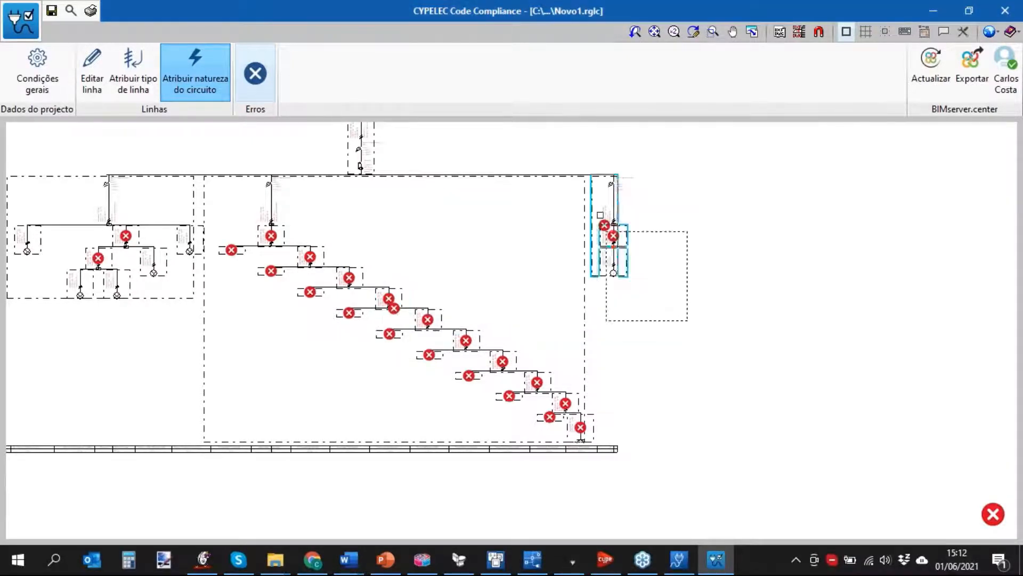
click(598, 190)
middle_drag(721, 239, 810, 274)
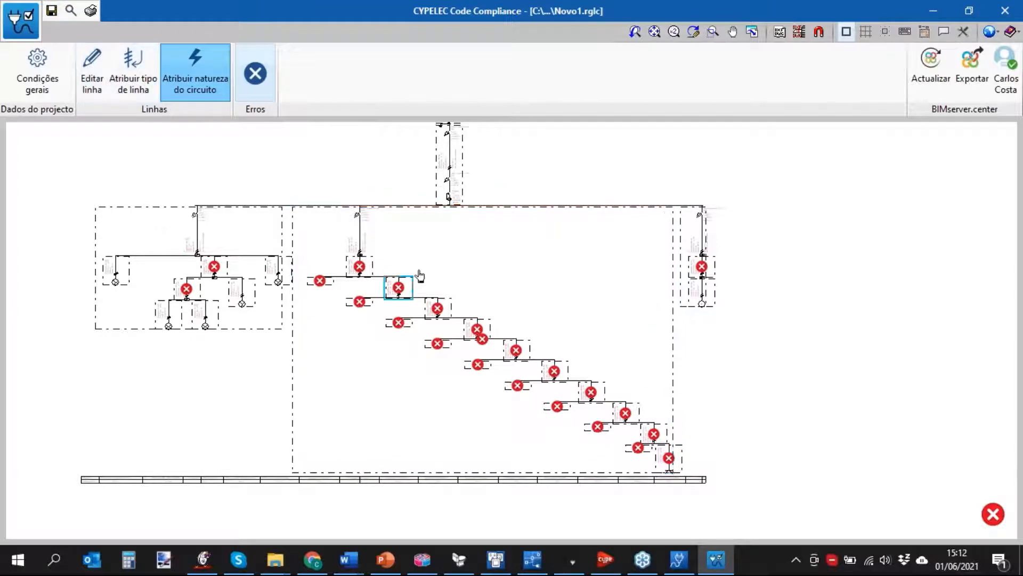
Apply "Climatização ambiente" to the first line of the middle circuit, view that line's data and close it without changes
scroll(480, 260, up, 3)
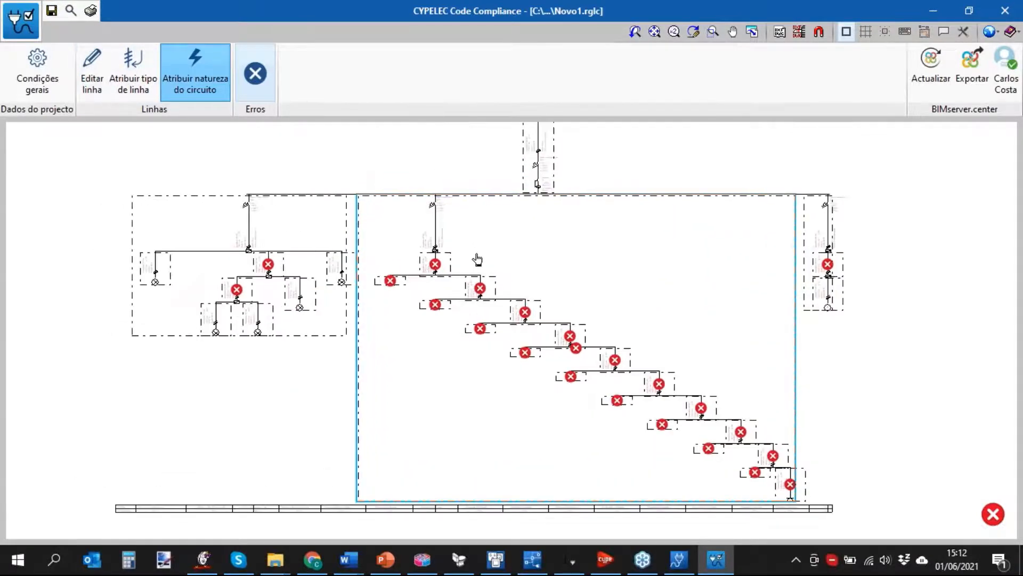
click(423, 266)
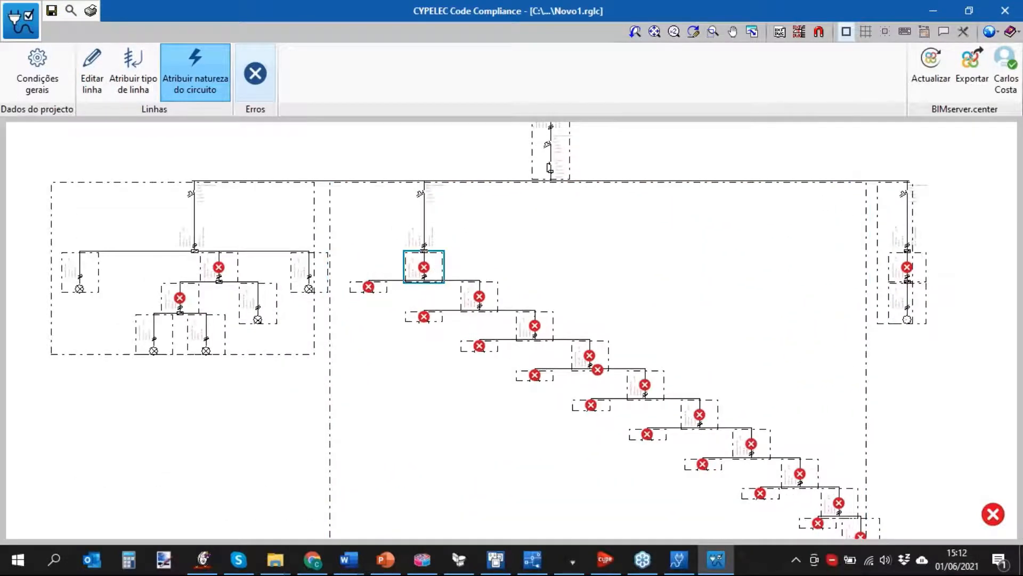
click(92, 68)
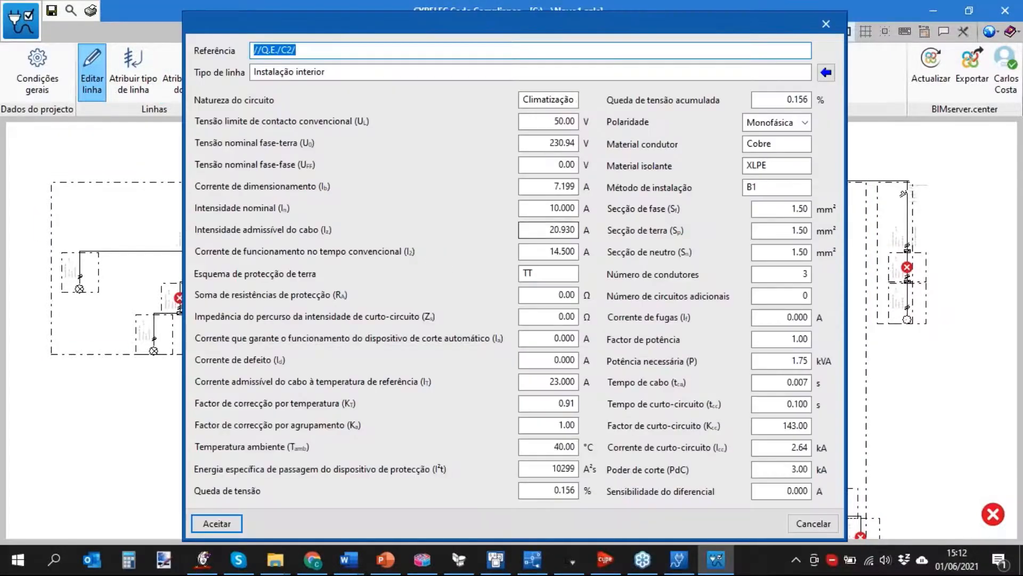
click(827, 24)
right_click(557, 250)
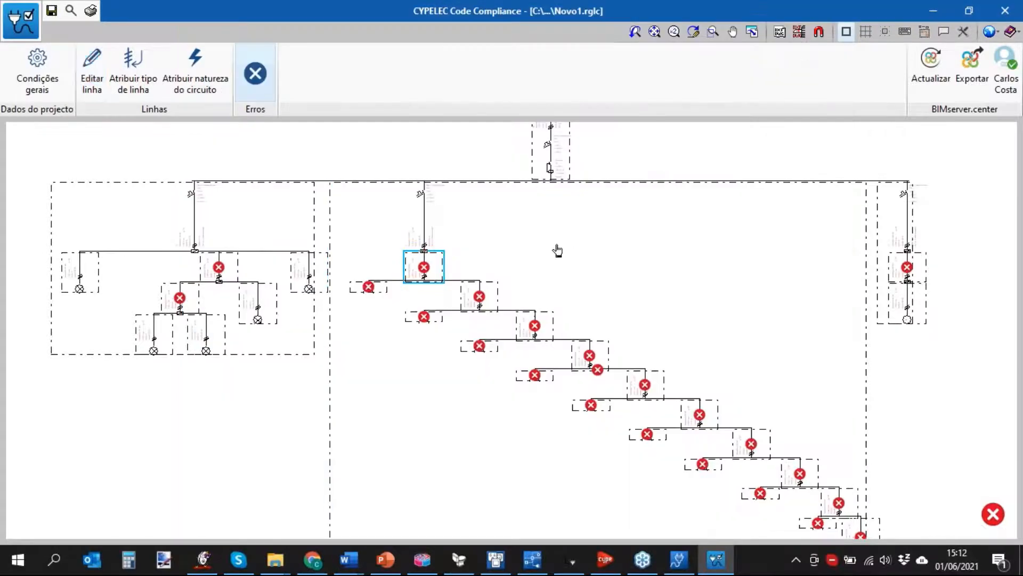
Examine the minimum phase conductor section check of the middle circuit's first line at a larger scale, and close the report
click(447, 257)
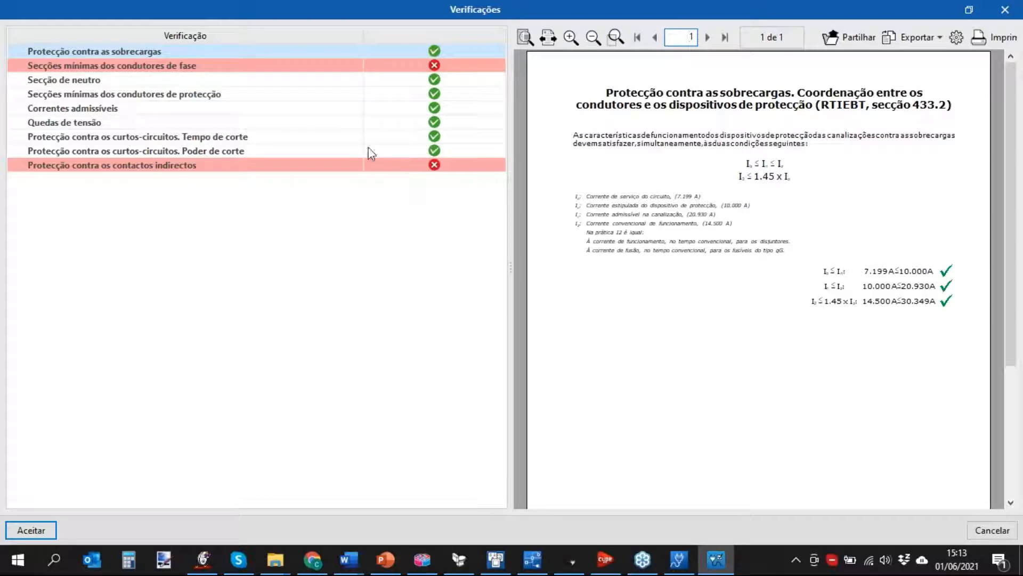
drag(507, 264, 394, 264)
click(214, 66)
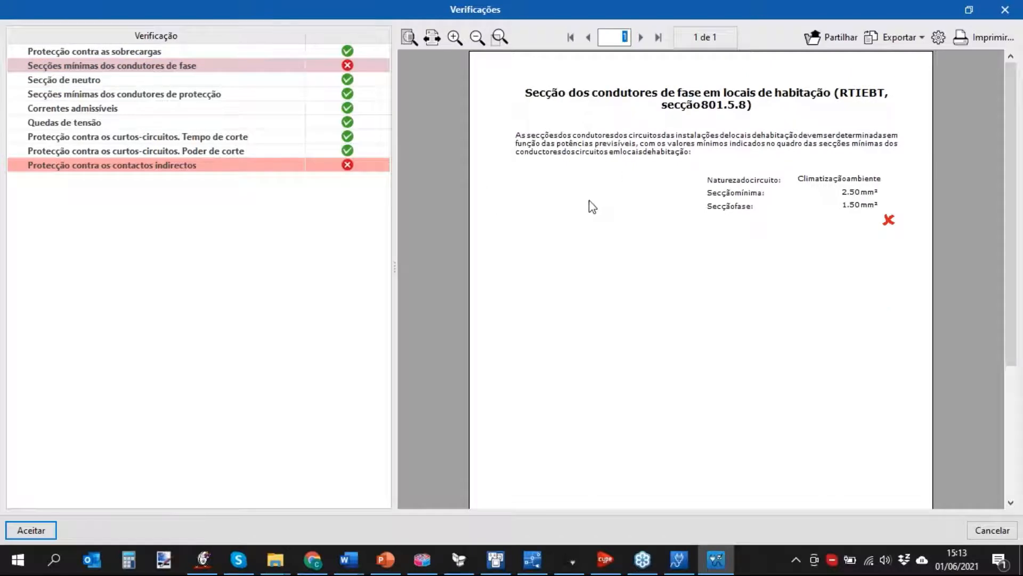
click(455, 36)
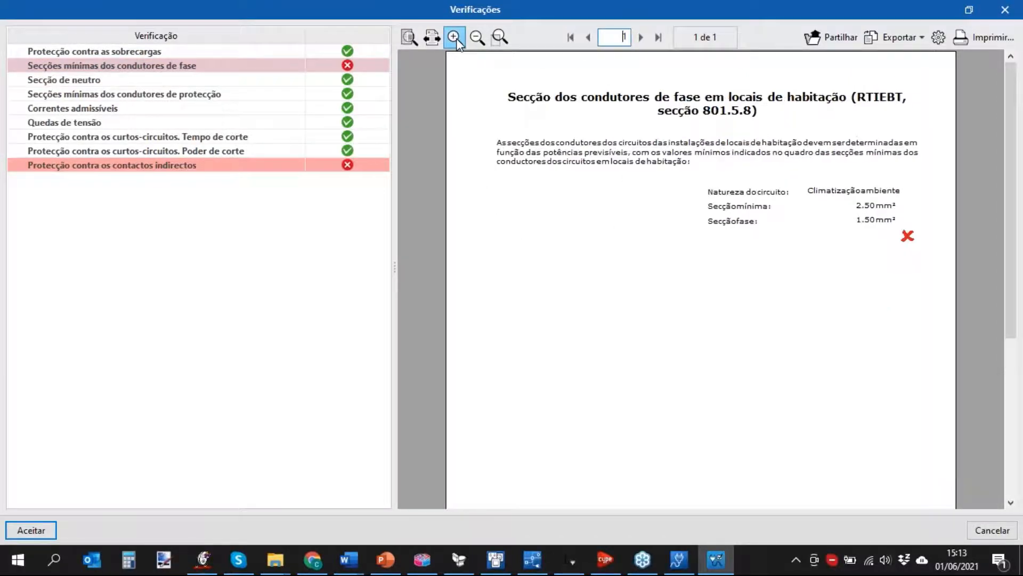
click(455, 37)
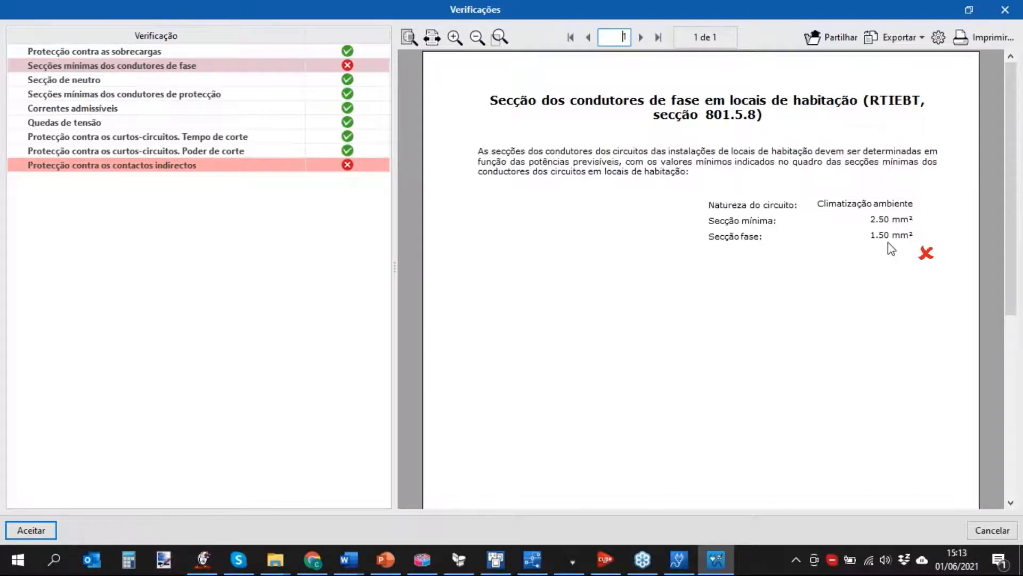
click(1006, 10)
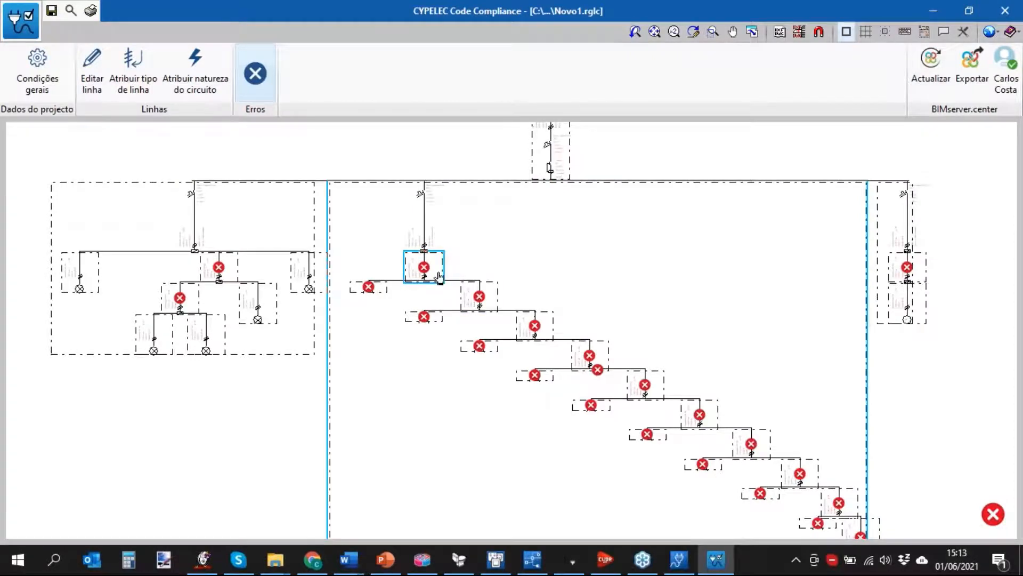
Switch to CYPELEC Core and set the minimum cable section for general-use sockets to 2.5 mm² in the sizing options
click(680, 565)
mouse_move(613, 433)
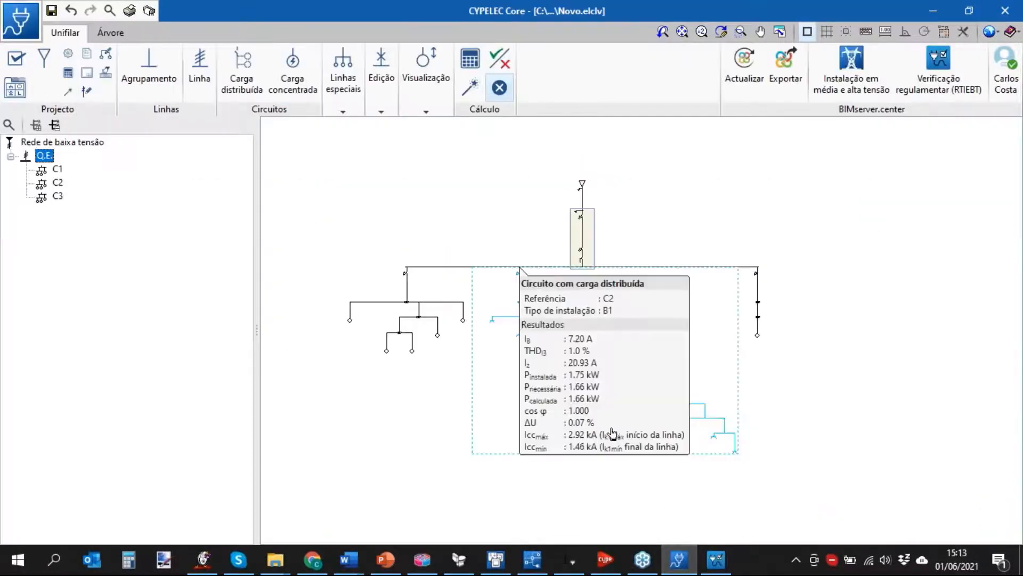
scroll(613, 379, up, 1)
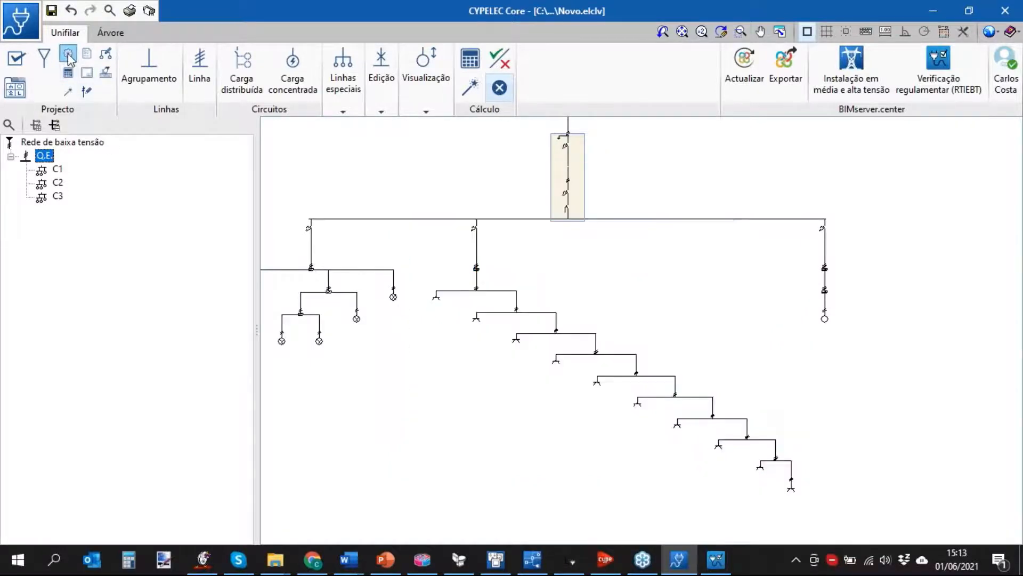
click(68, 93)
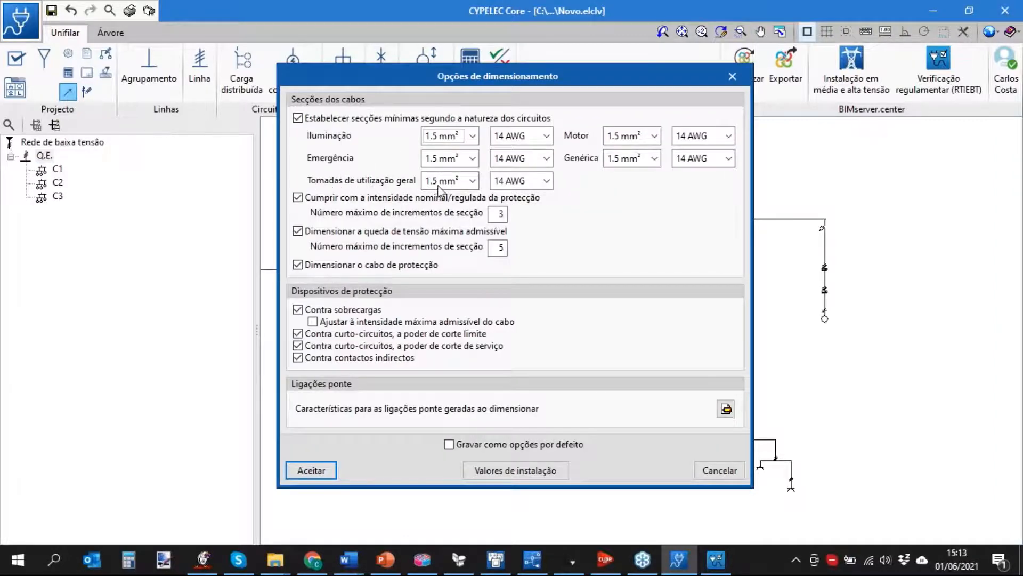
click(464, 181)
click(449, 214)
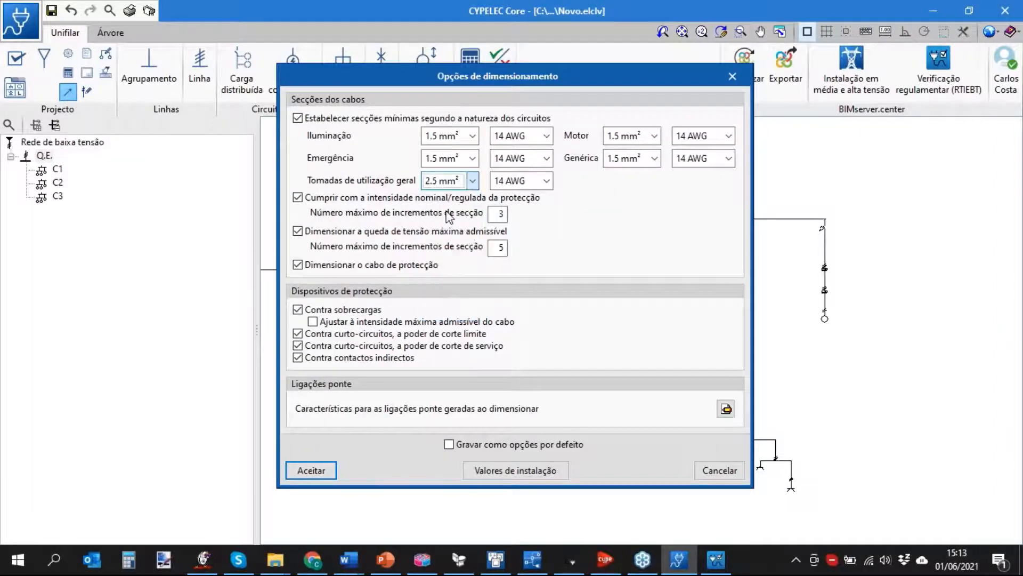
click(322, 471)
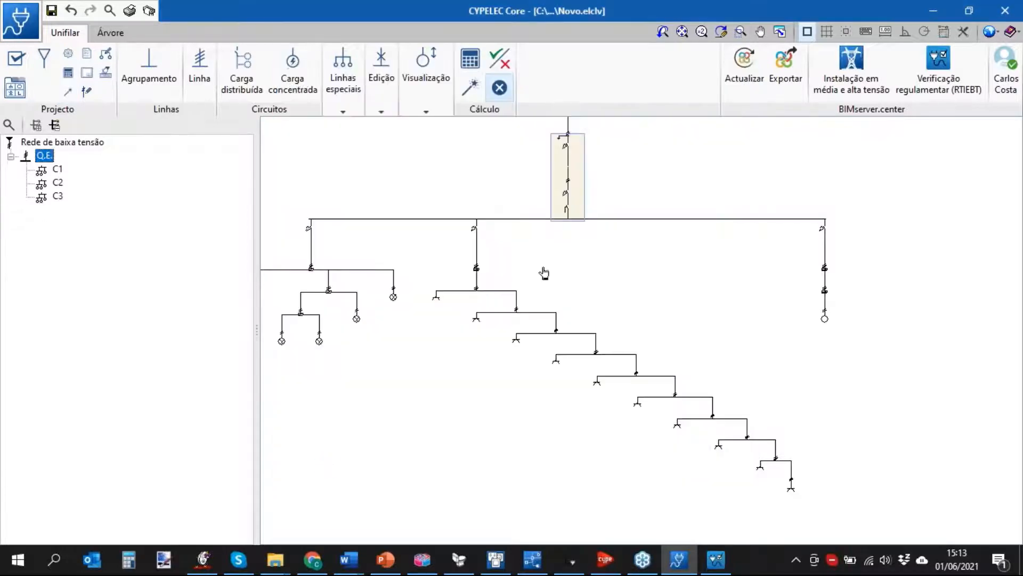
Size the installation with the updated options and inspect the cable section of circuit C2 on the one-line diagram
click(475, 92)
click(374, 521)
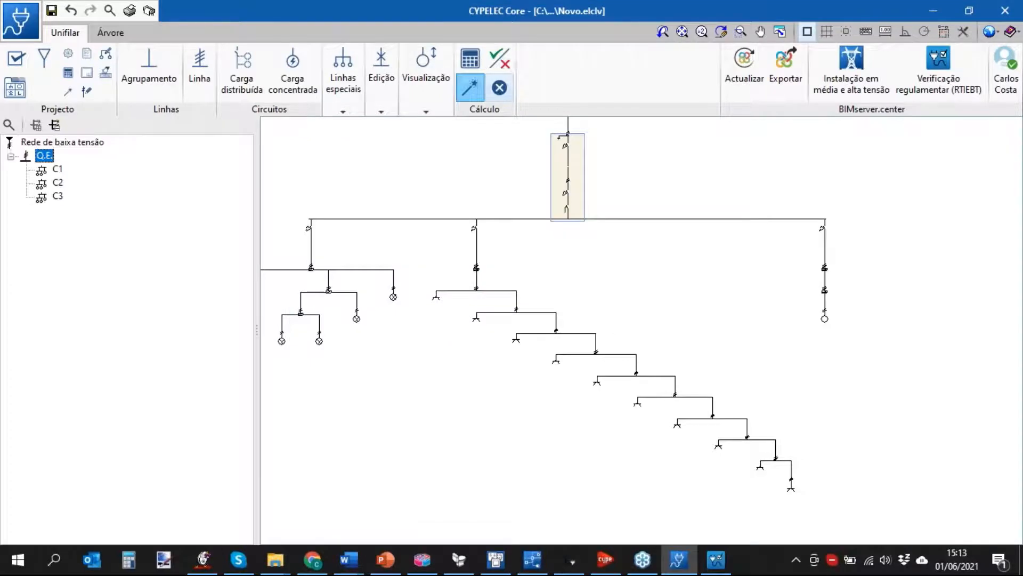
scroll(541, 281, up, 4)
scroll(348, 256, up, 5)
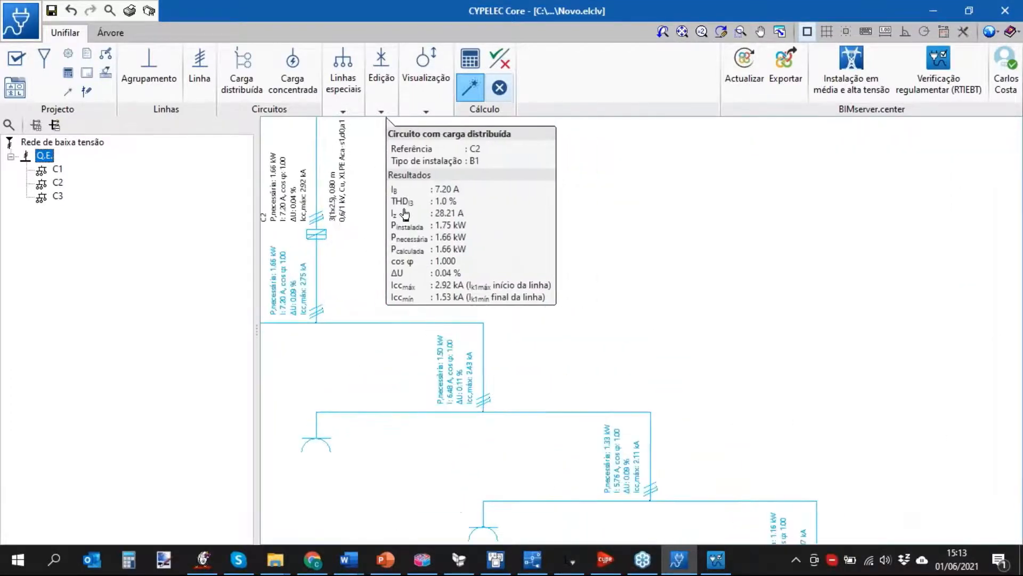
scroll(399, 301, up, 2)
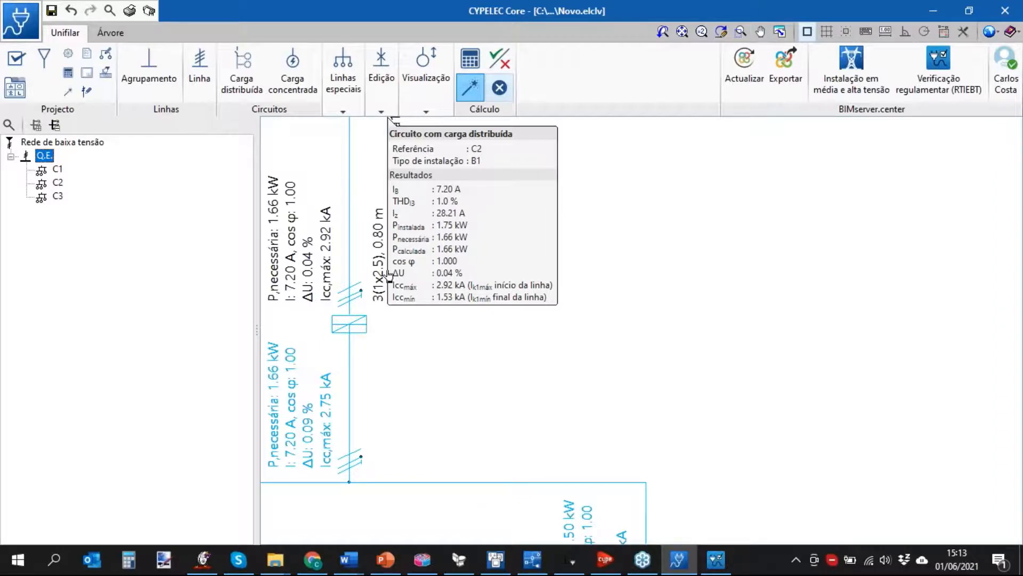
scroll(389, 274, down, 6)
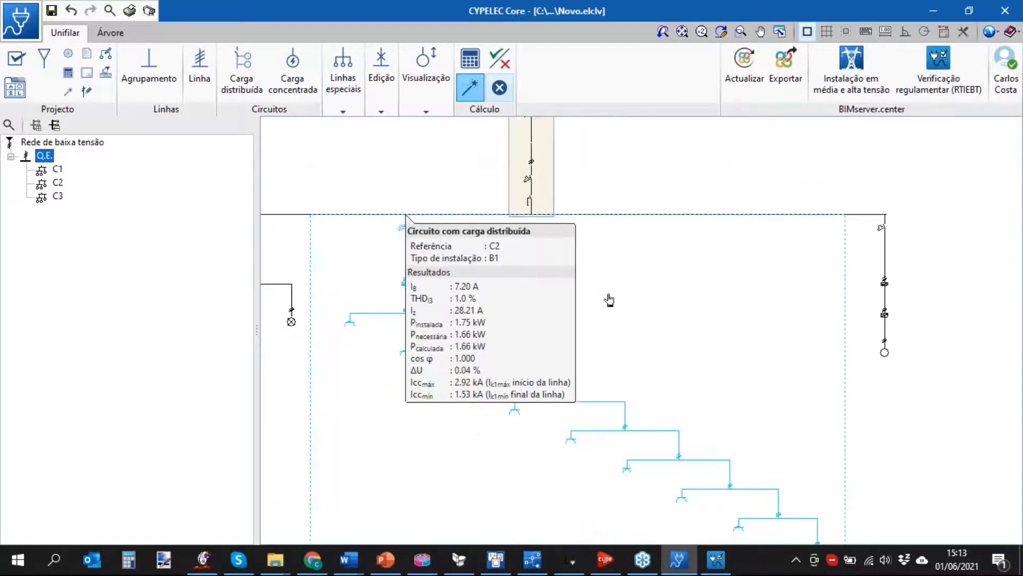
scroll(653, 319, down, 2)
scroll(768, 367, up, 2)
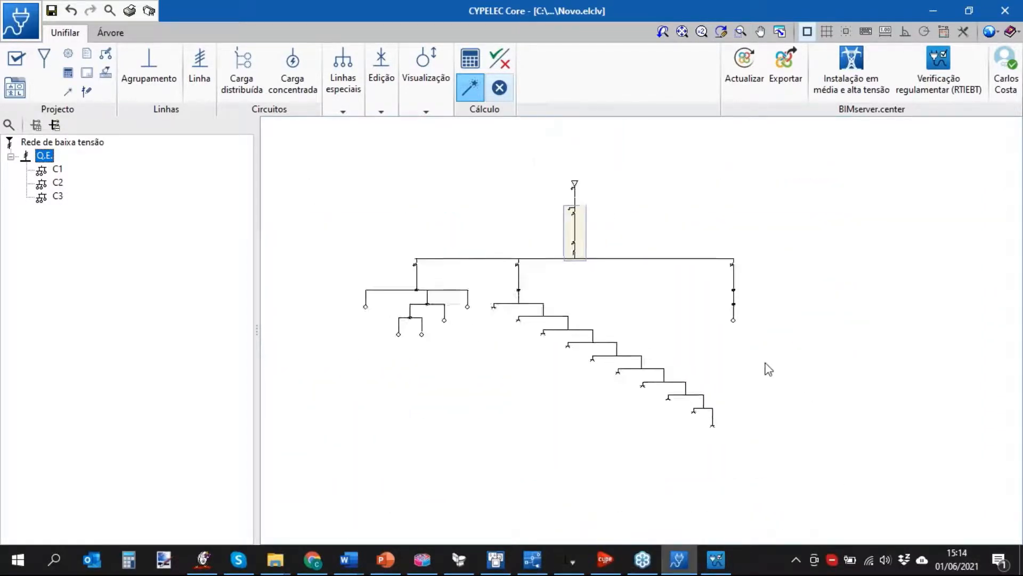
Switch to CYPELEC Code Compliance, view the data of circuit C1's upper failing interior line and close it without changes
click(571, 559)
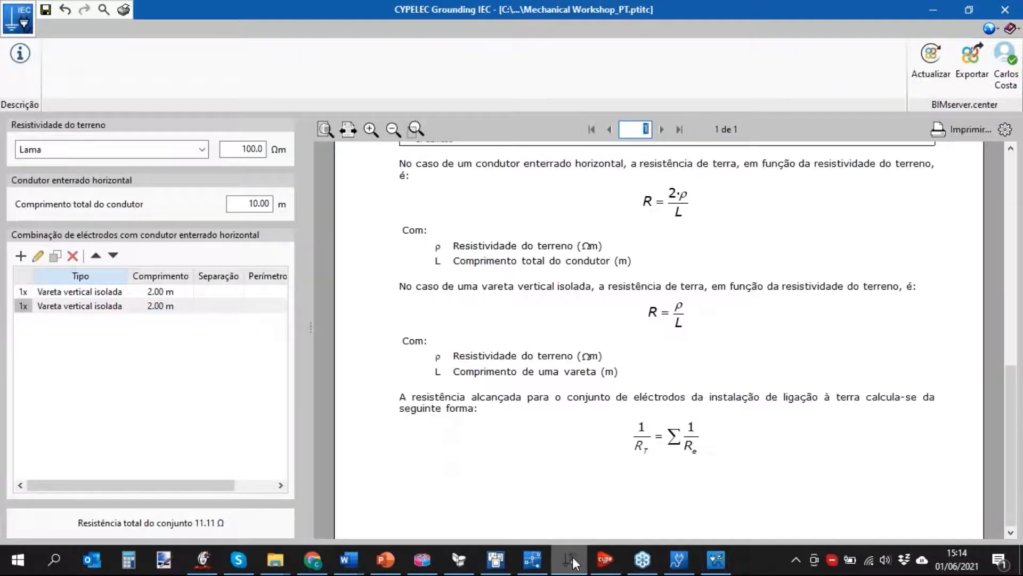
click(532, 559)
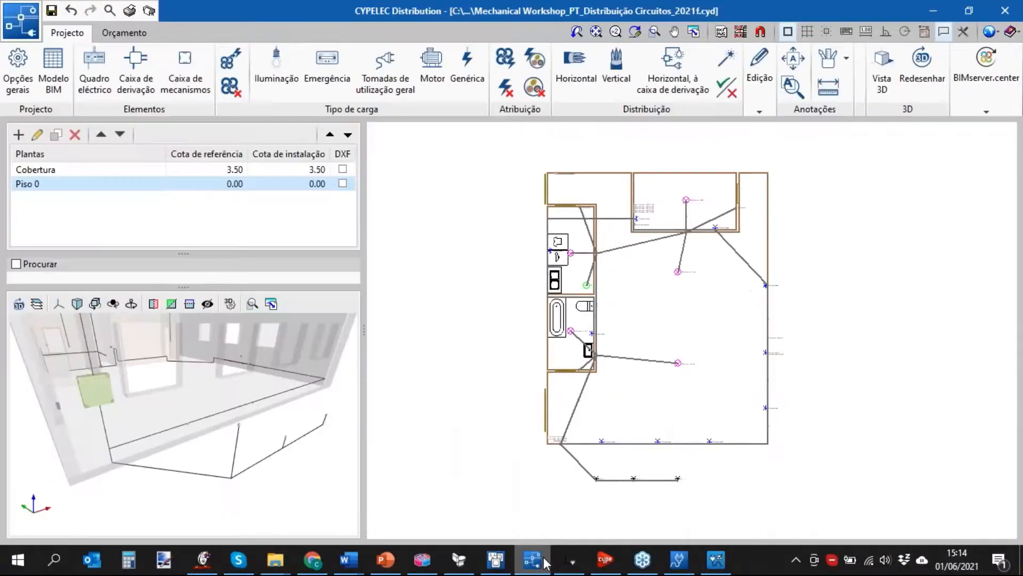
click(716, 559)
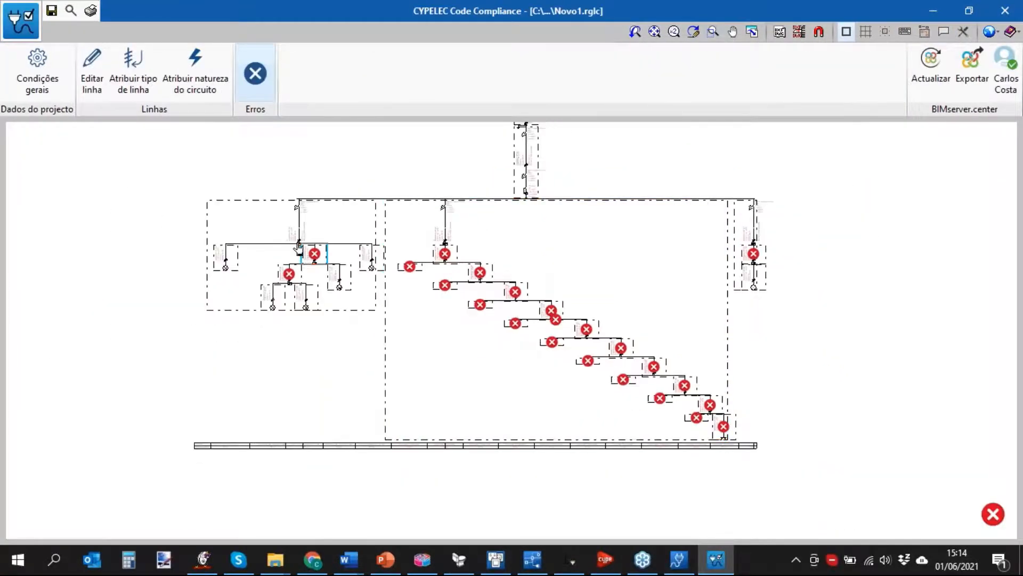
scroll(314, 258, up, 3)
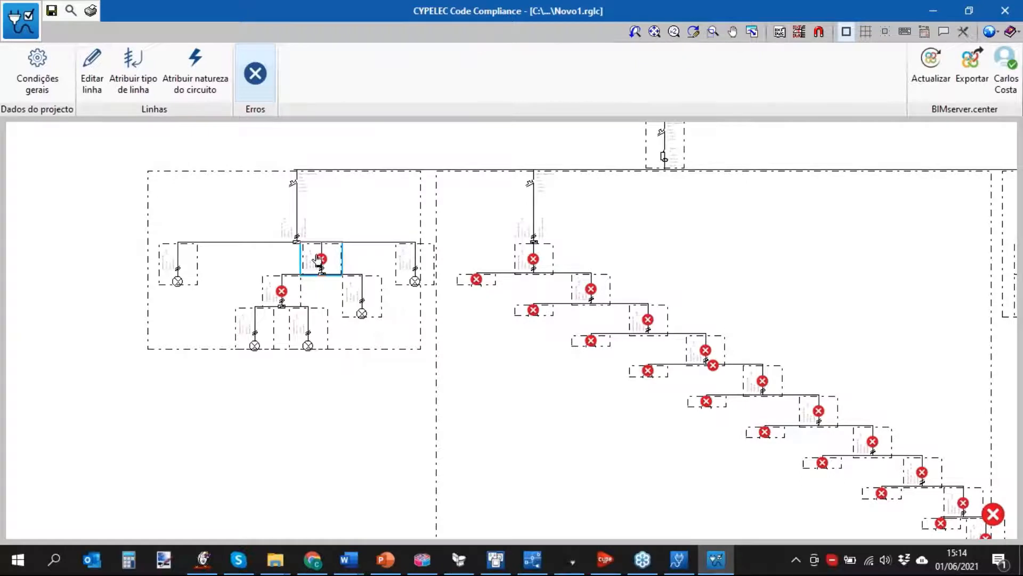
click(92, 70)
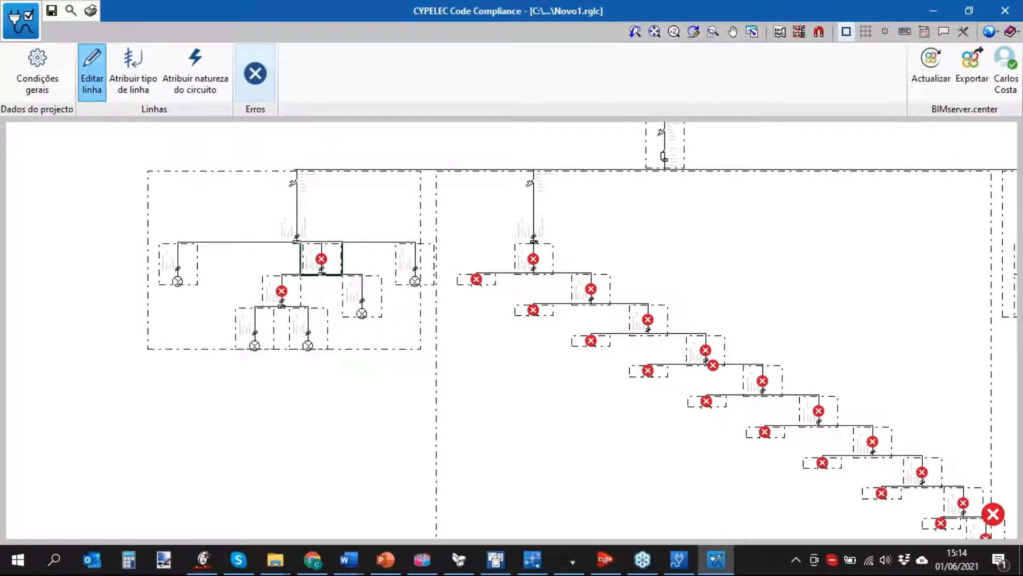
click(322, 259)
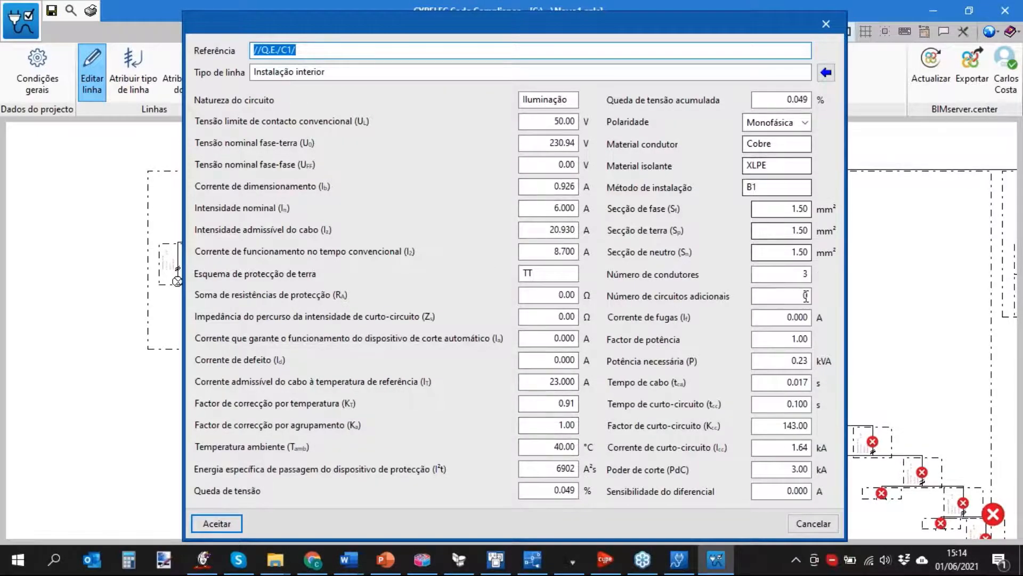
click(826, 24)
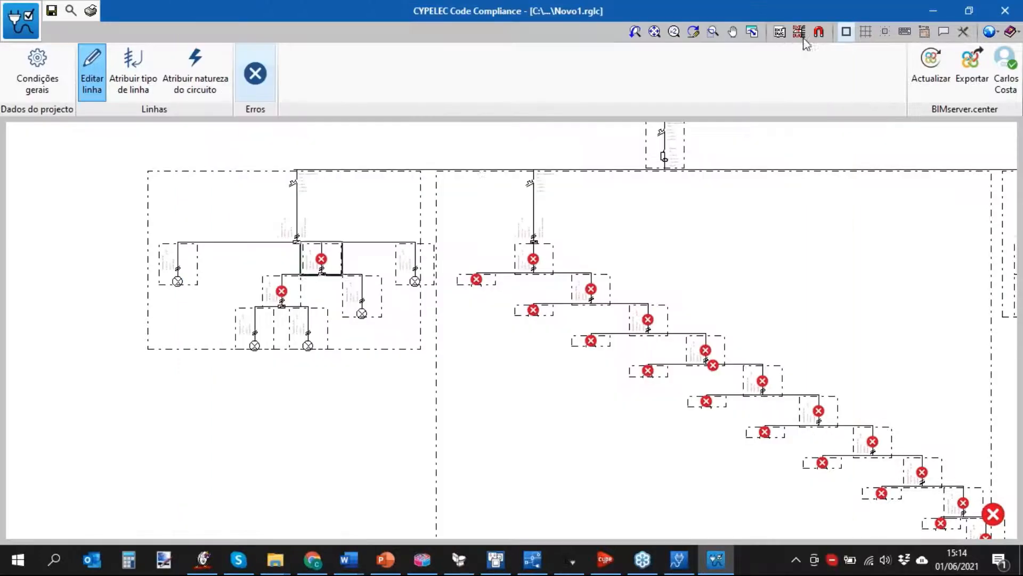
Set the first interior line of circuit C2 to RA 1 Ω, Zs 1 Ω, Ia 1 A and Id 1 A, and recheck its data
middle_drag(823, 311, 713, 241)
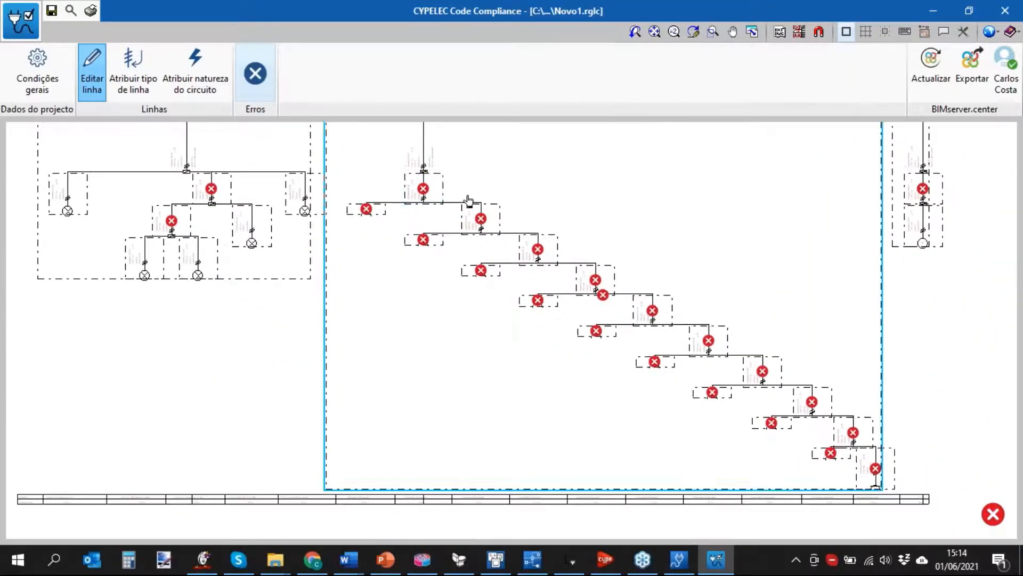
click(425, 191)
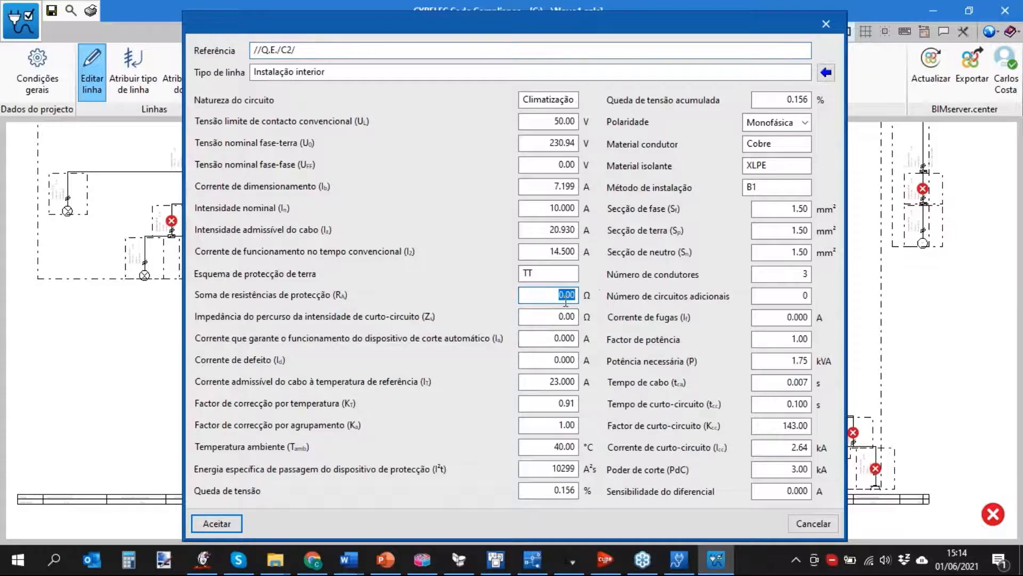
key(Tab)
text(1)
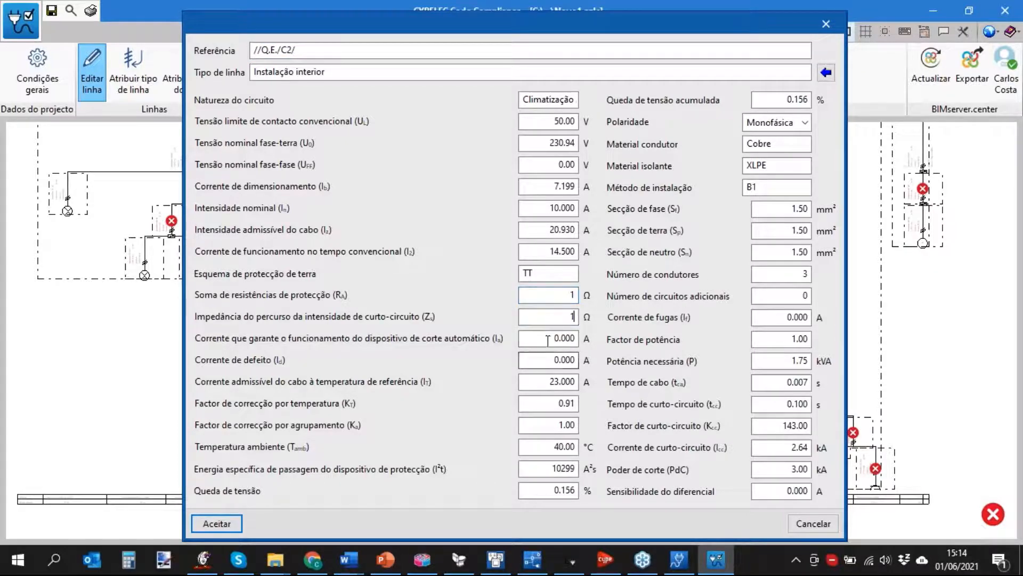
key(Tab)
text(1)
key(Tab)
text(1)
click(232, 525)
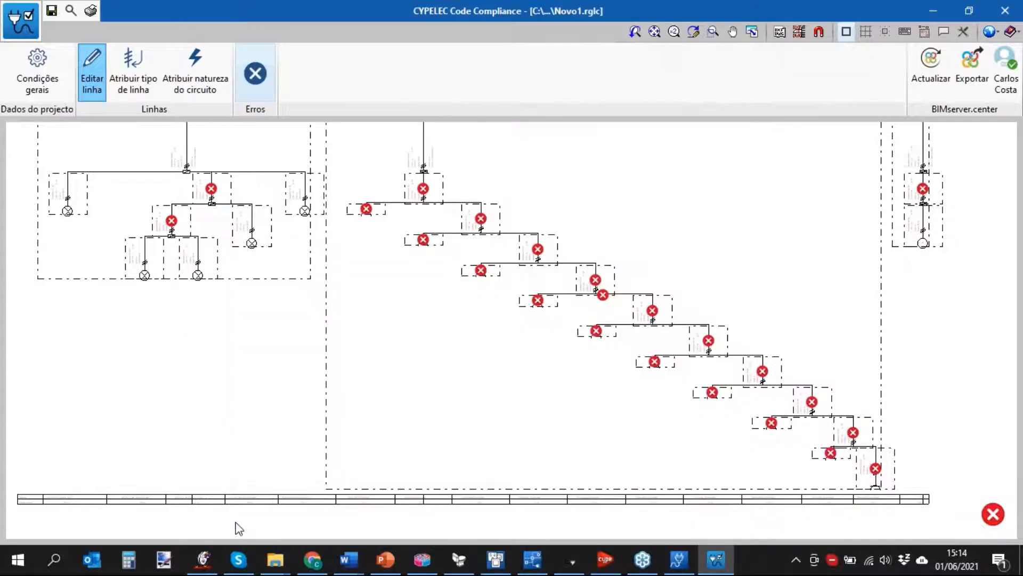
click(440, 187)
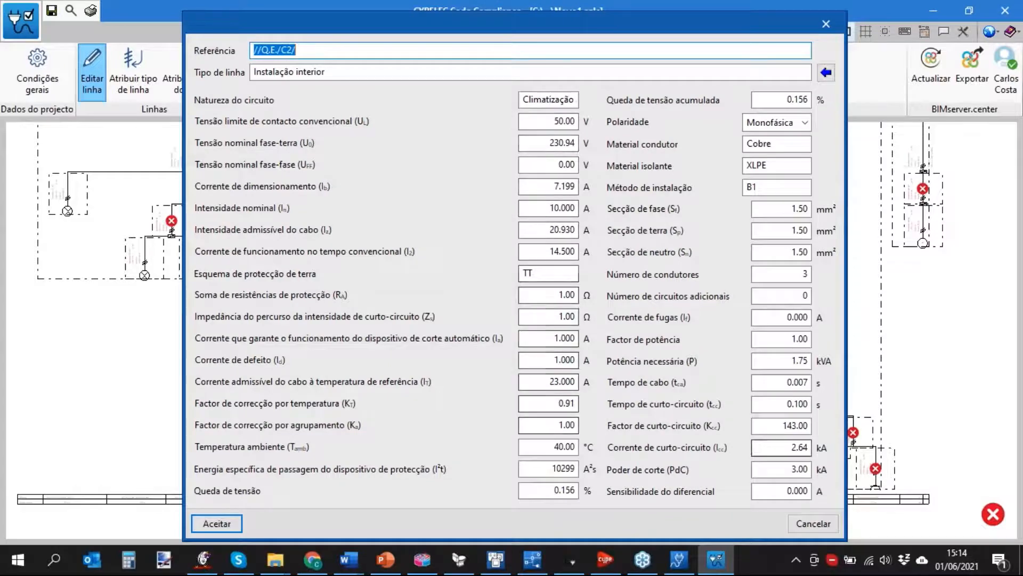
click(821, 22)
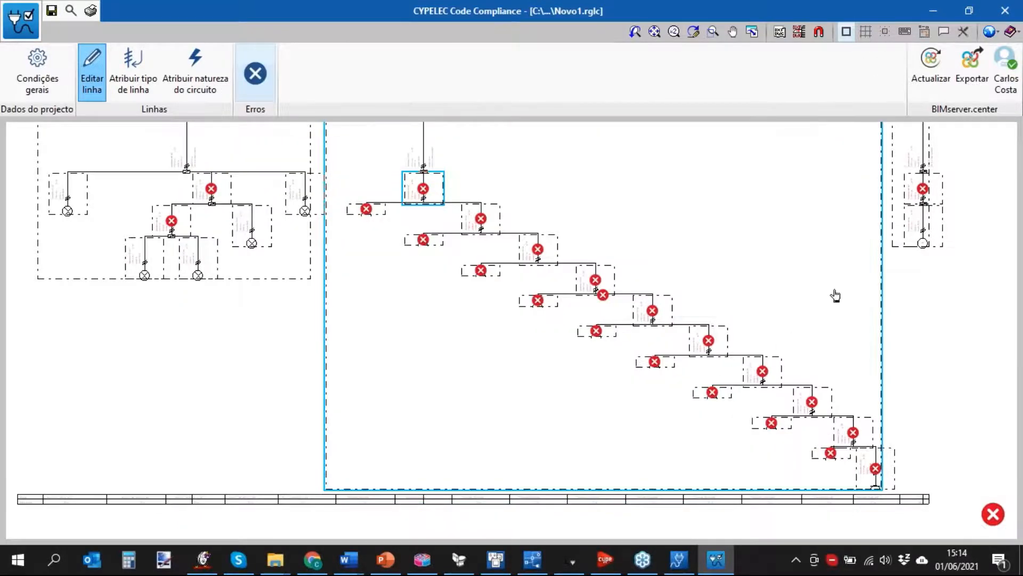
Set the first interior line of circuit C3 to RA 1 Ω, Zs 1 Ω, Ia 1 A and Id 1 A, and inspect the circuit
click(923, 192)
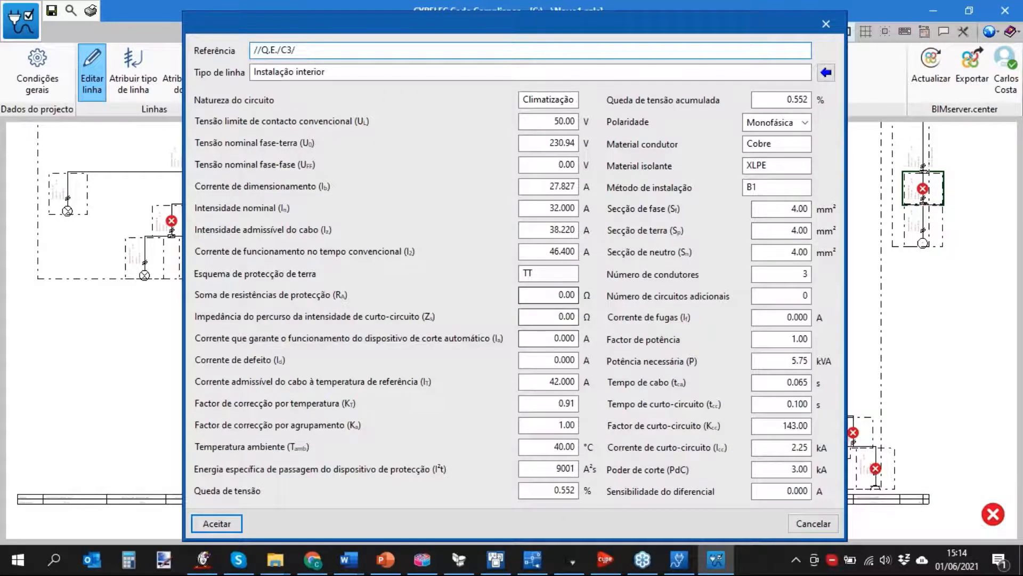
text(1)
key(Tab)
text(1)
key(Tab)
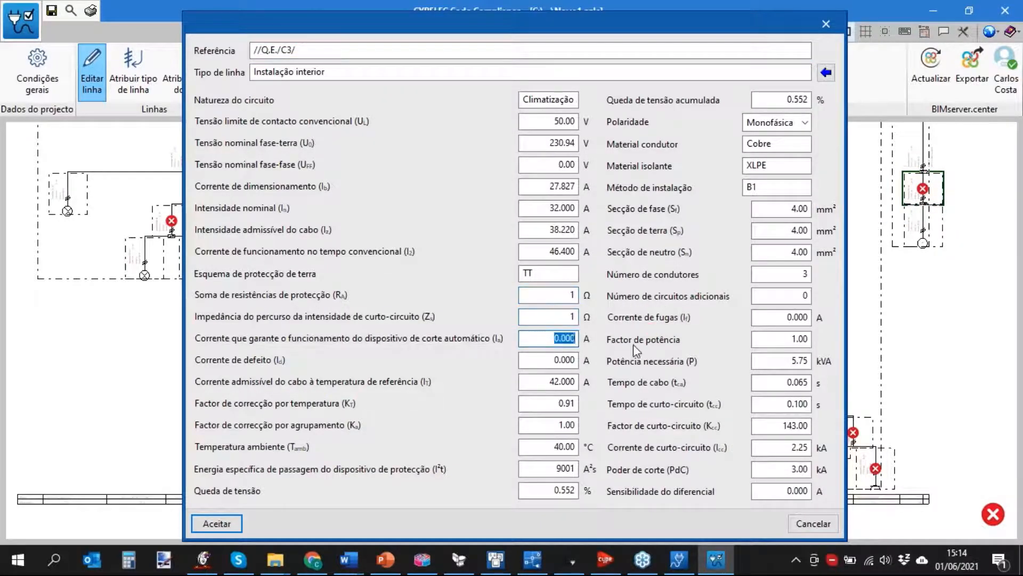
text(1)
key(Tab)
text(1)
click(227, 523)
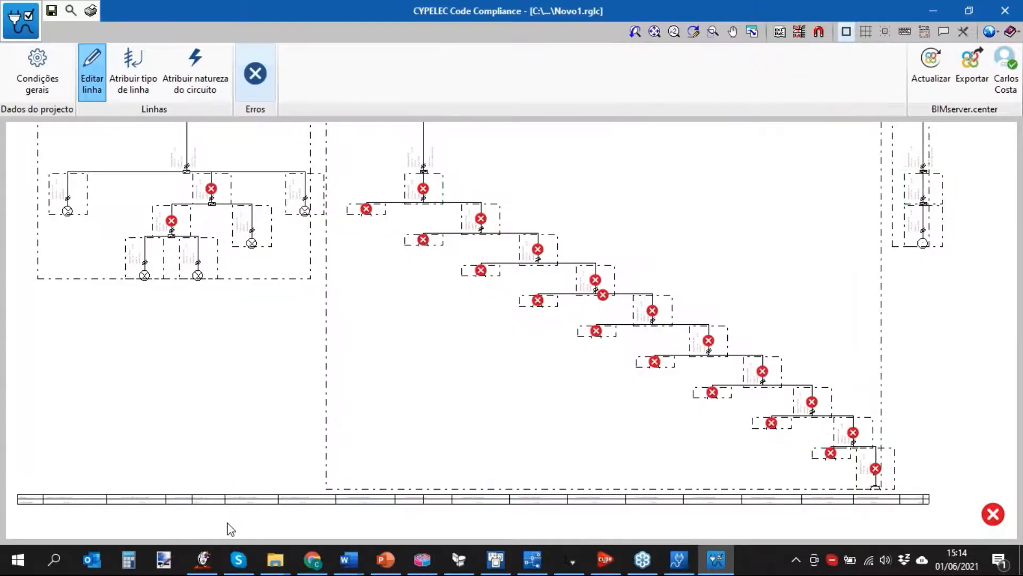
scroll(962, 286, up, 1)
middle_drag(903, 203, 751, 324)
scroll(751, 324, up, 2)
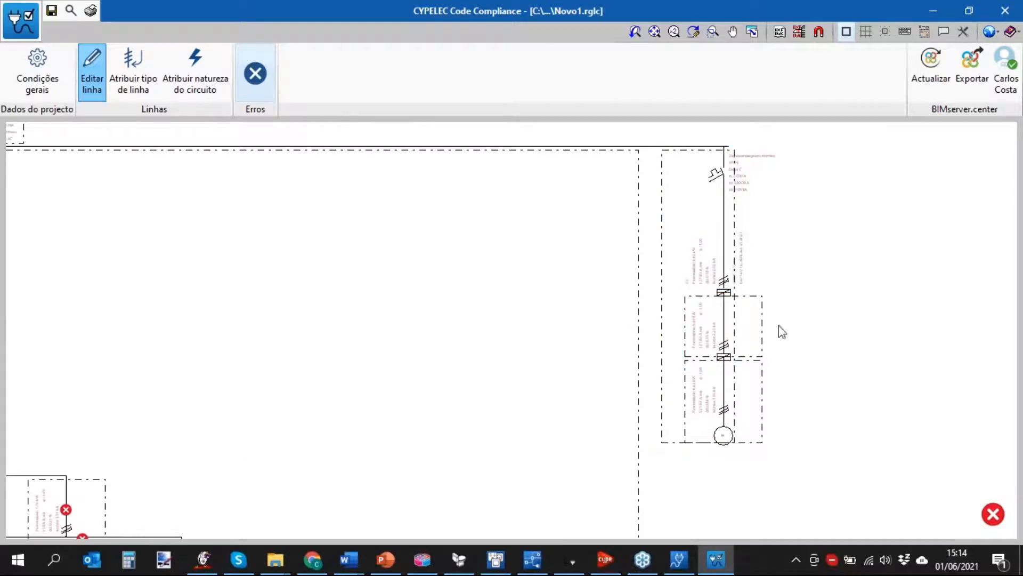
Generate the regulatory compliance justification report and view its verification summary on page 2 at a larger scale
scroll(766, 340, down, 6)
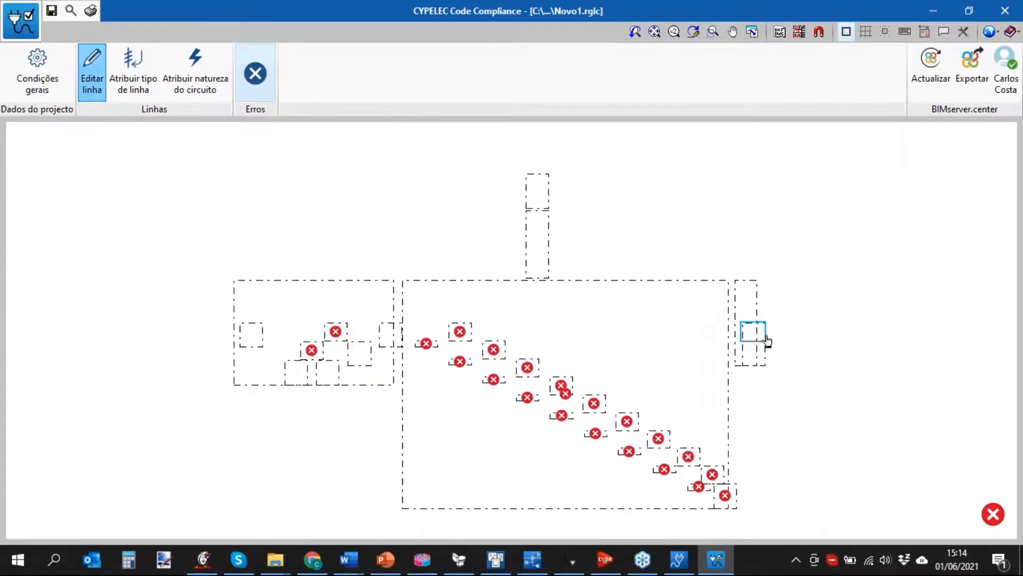
scroll(570, 265, up, 2)
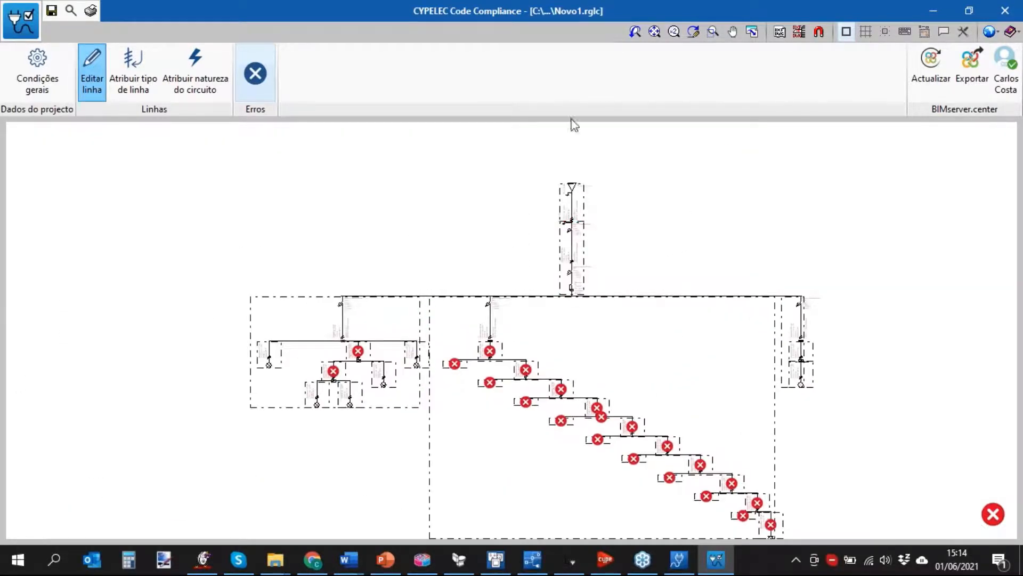
middle_drag(484, 219, 461, 182)
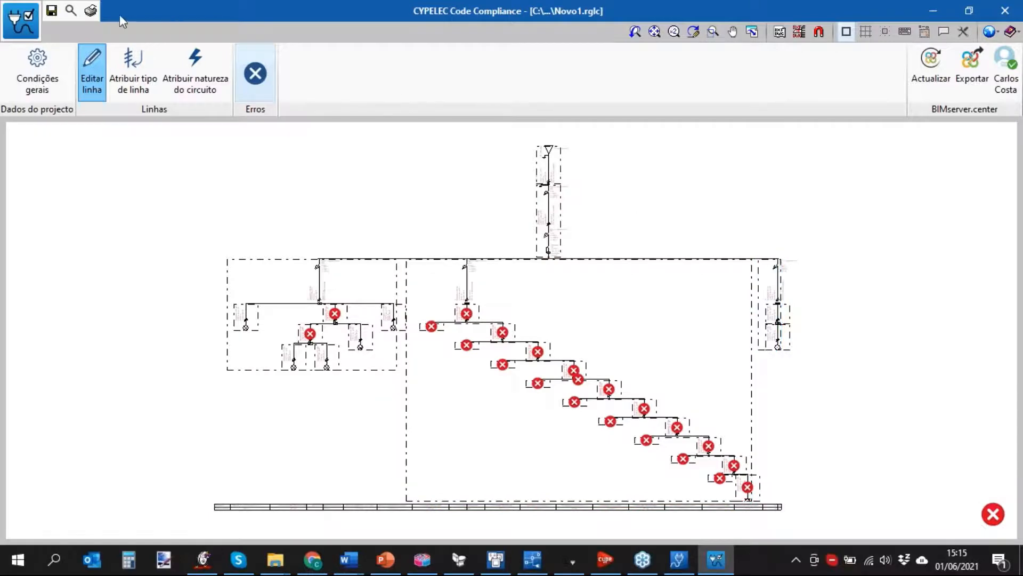
click(91, 12)
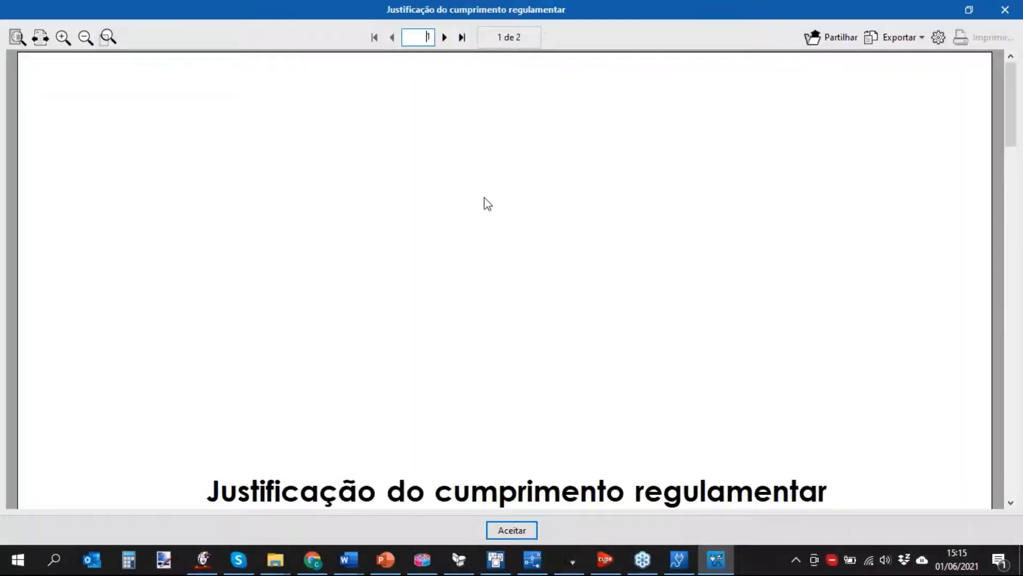
scroll(487, 205, down, 8)
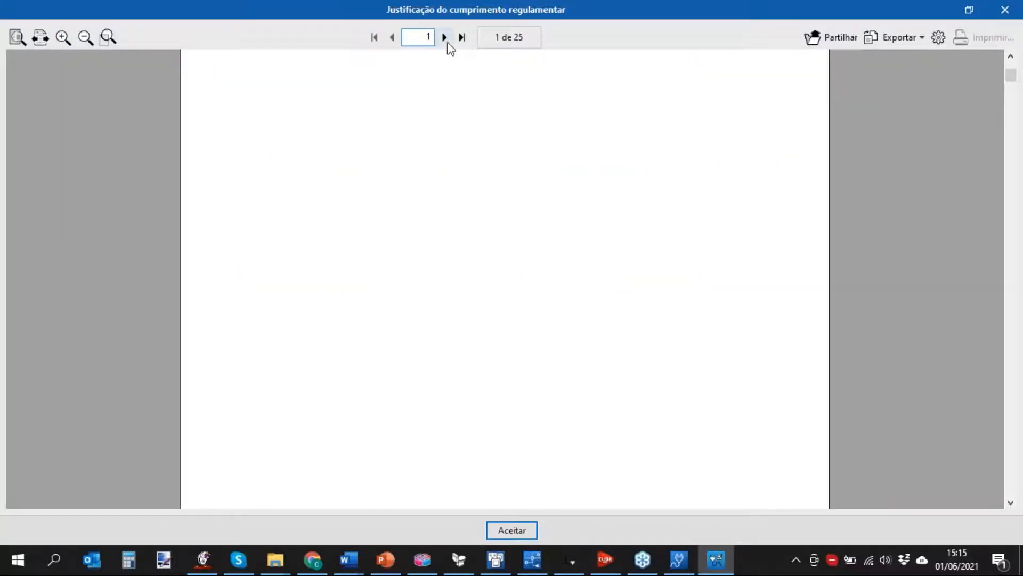
click(444, 38)
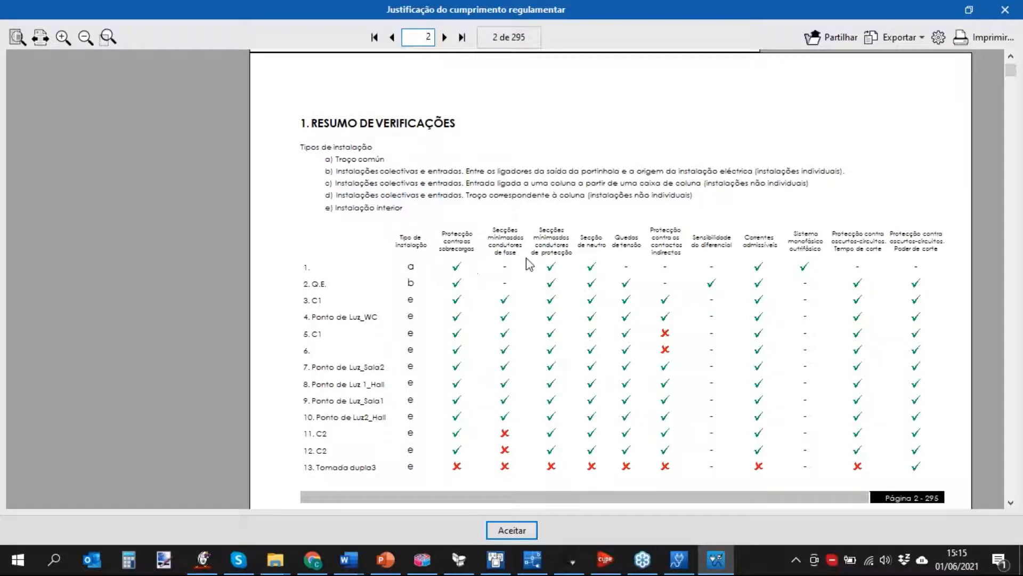
ctrl+scroll(538, 265, up, 1)
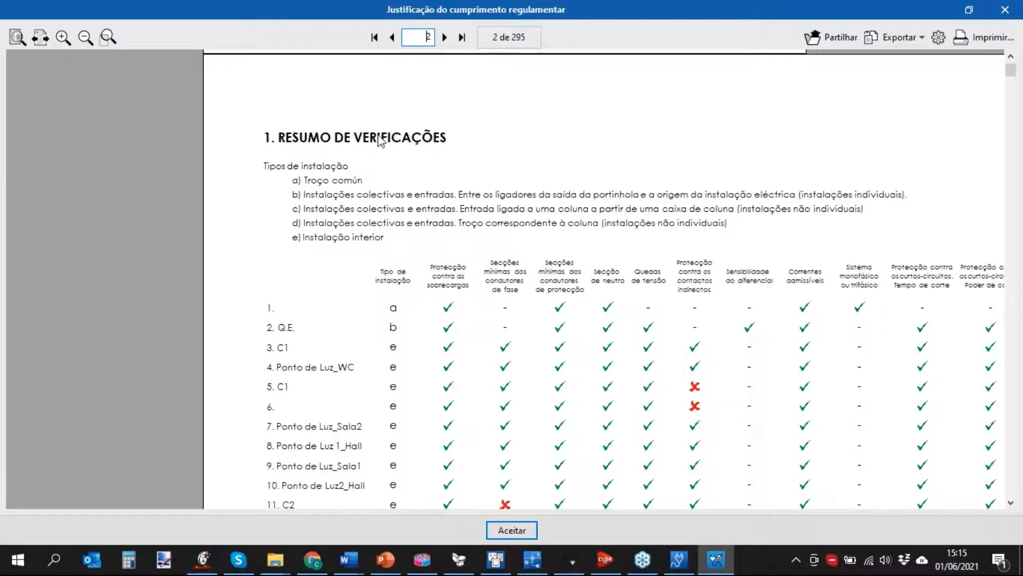
Page through the report's detailed checks up to the short-circuit cut-off time check on page 15
click(444, 37)
click(444, 37)
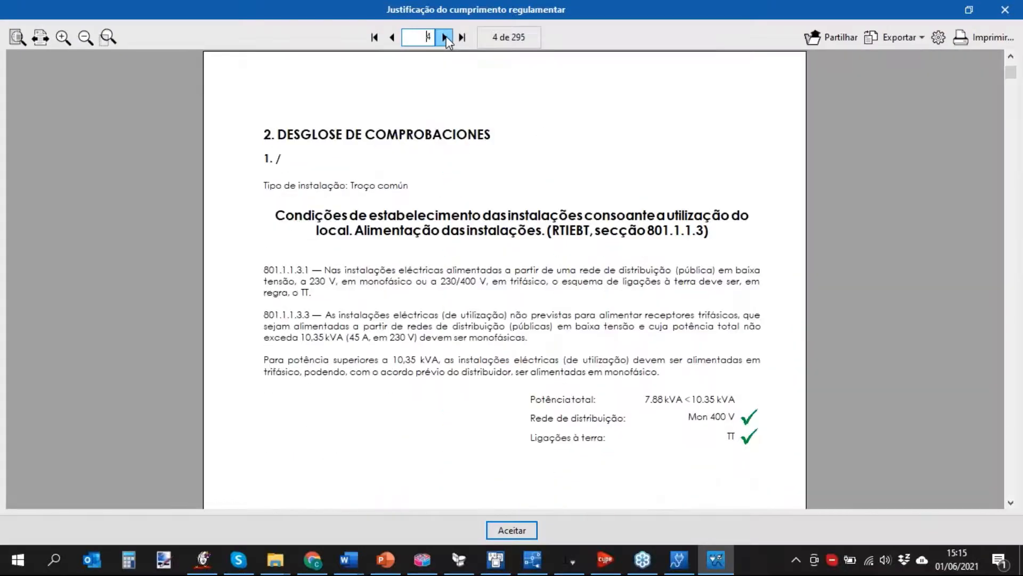
click(444, 37)
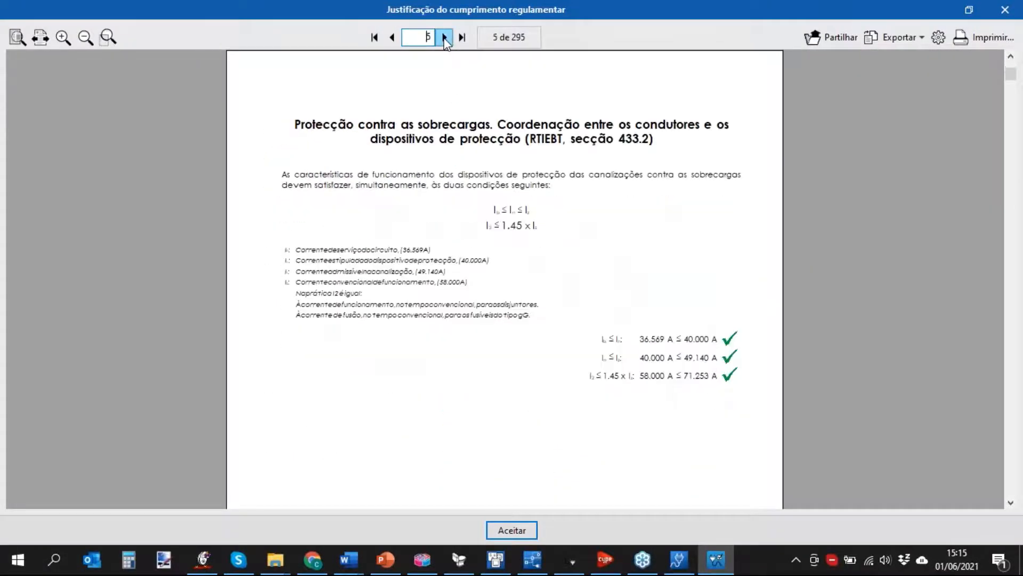
click(444, 37)
click(445, 37)
click(445, 36)
click(444, 37)
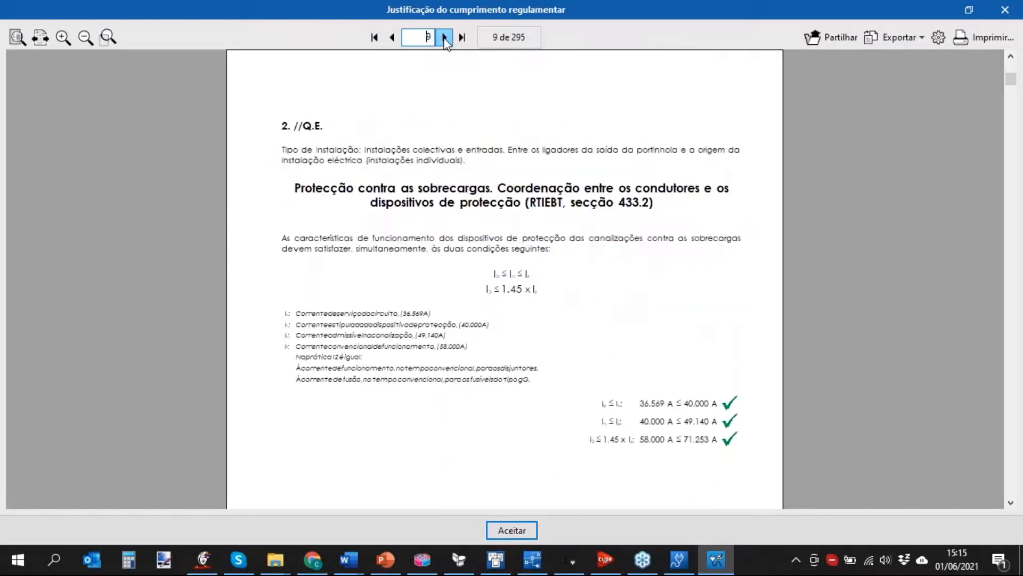
click(445, 37)
click(444, 37)
click(445, 37)
click(445, 37)
click(445, 37)
click(445, 37)
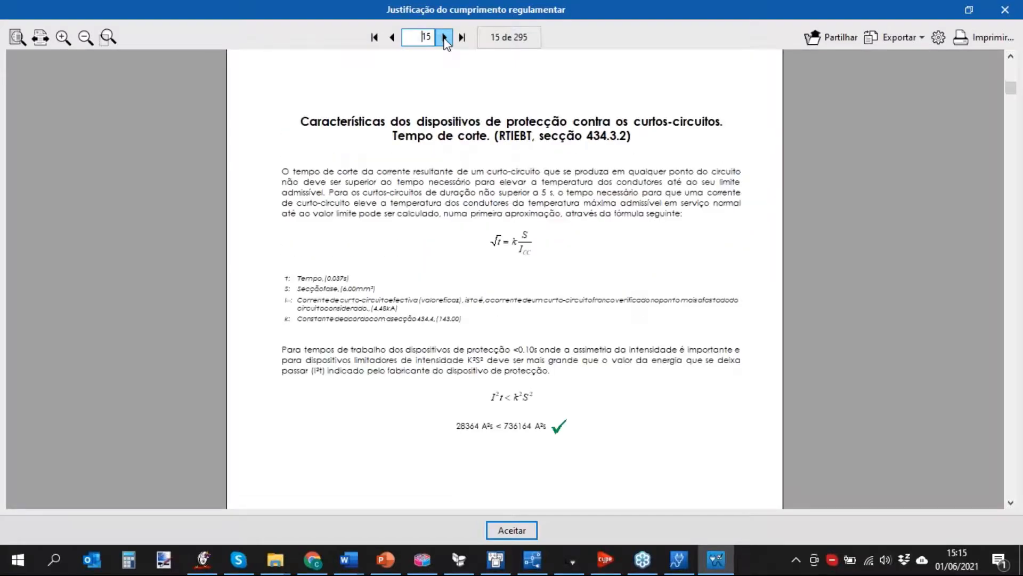
View the report's export formats, close the report, and view the BIMserver.center export settings without exporting
click(900, 31)
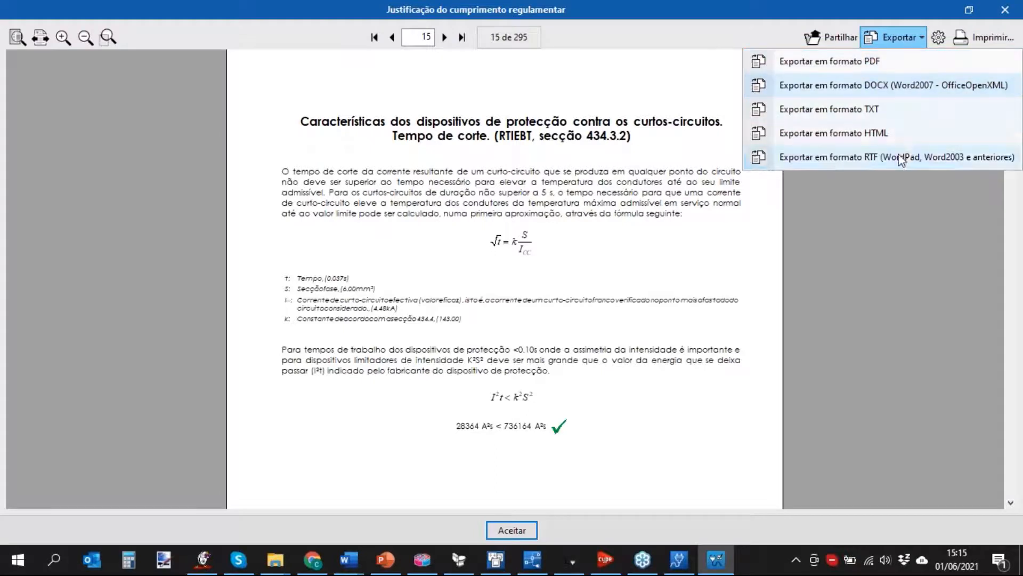
click(706, 184)
click(1004, 9)
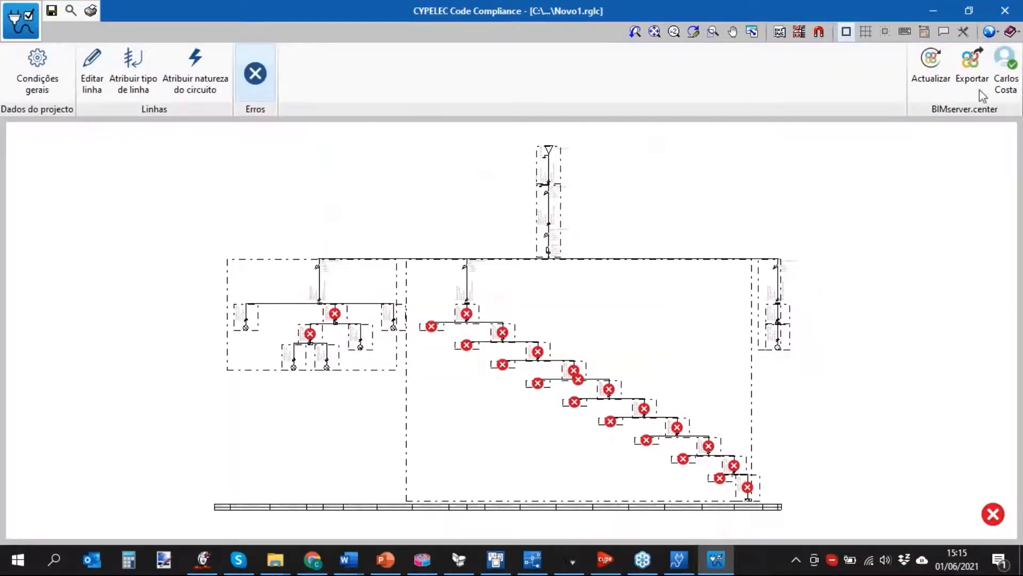
click(975, 77)
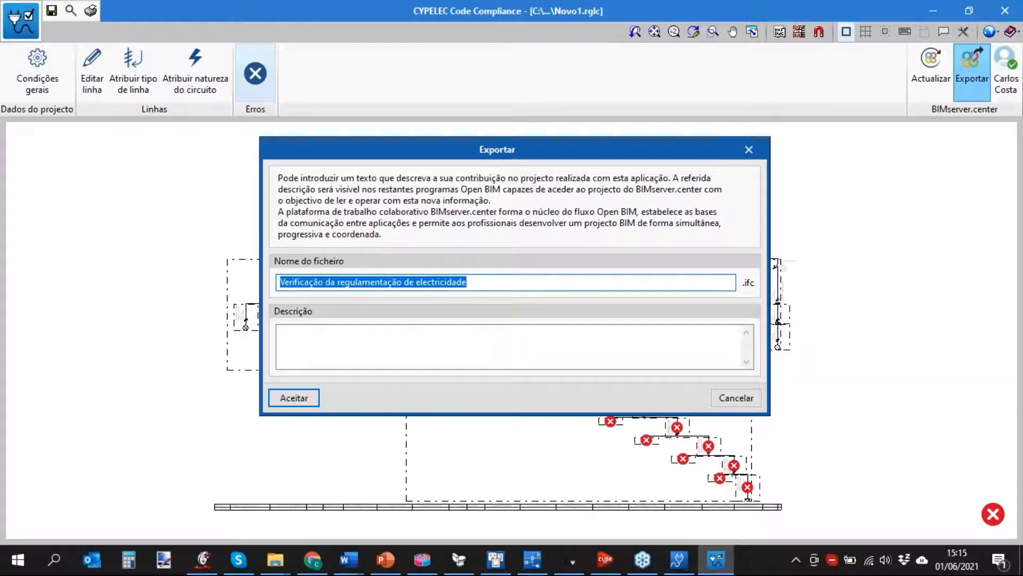
click(746, 398)
Switch to BIMserver.center in Chrome and open the list of contributions in the Mechanical Workshop_PT project
click(313, 559)
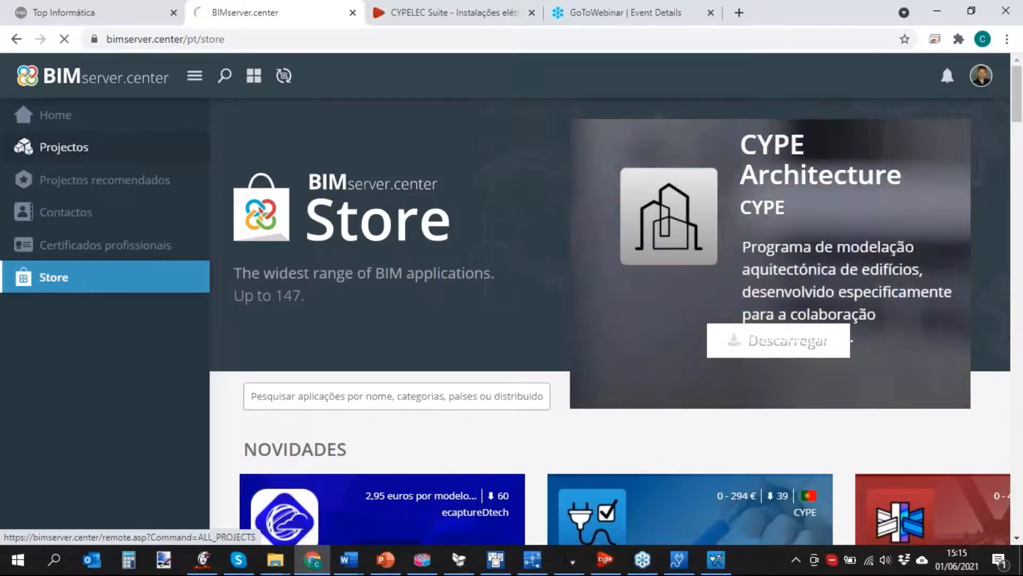
click(77, 161)
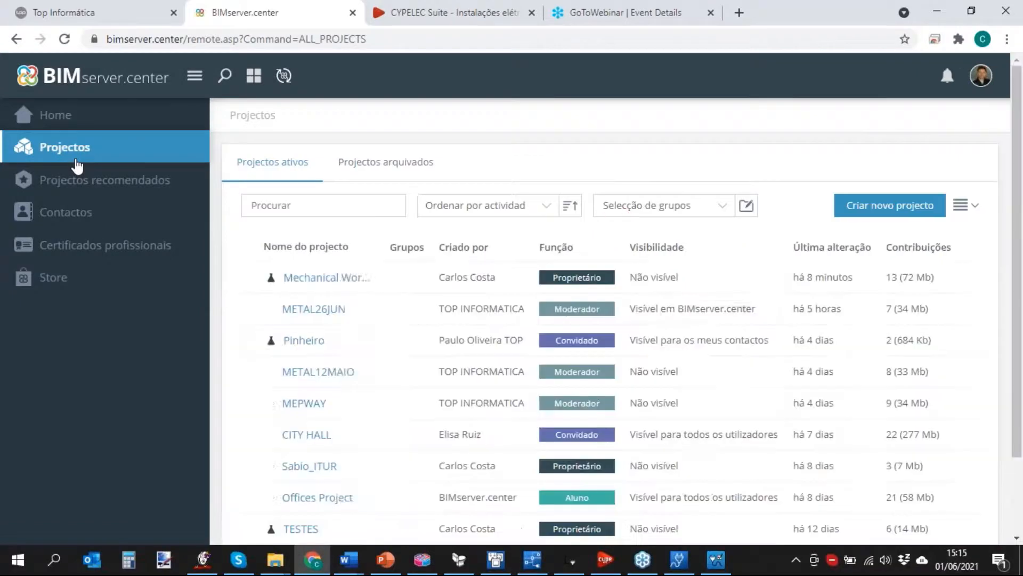
click(313, 280)
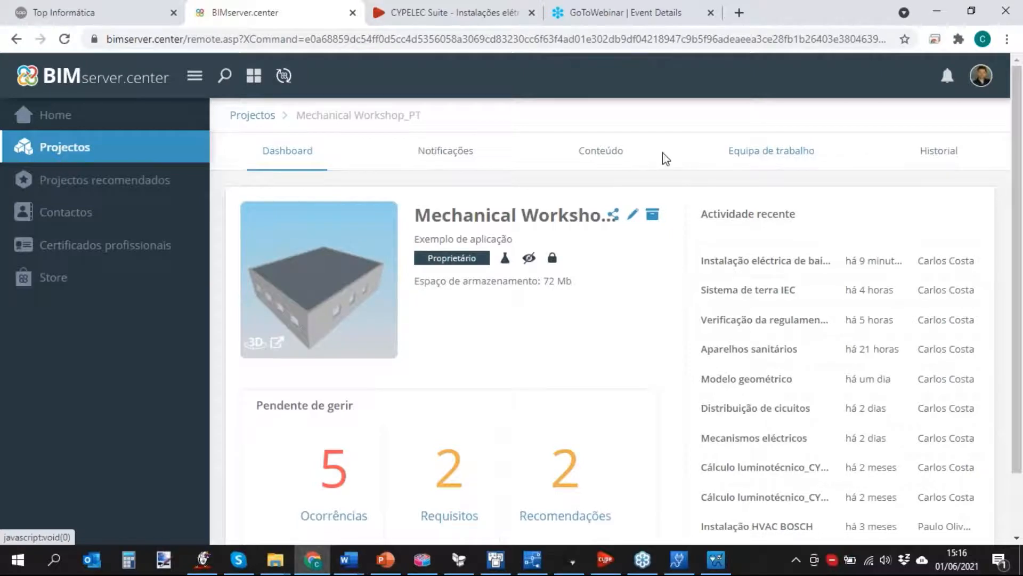
click(613, 159)
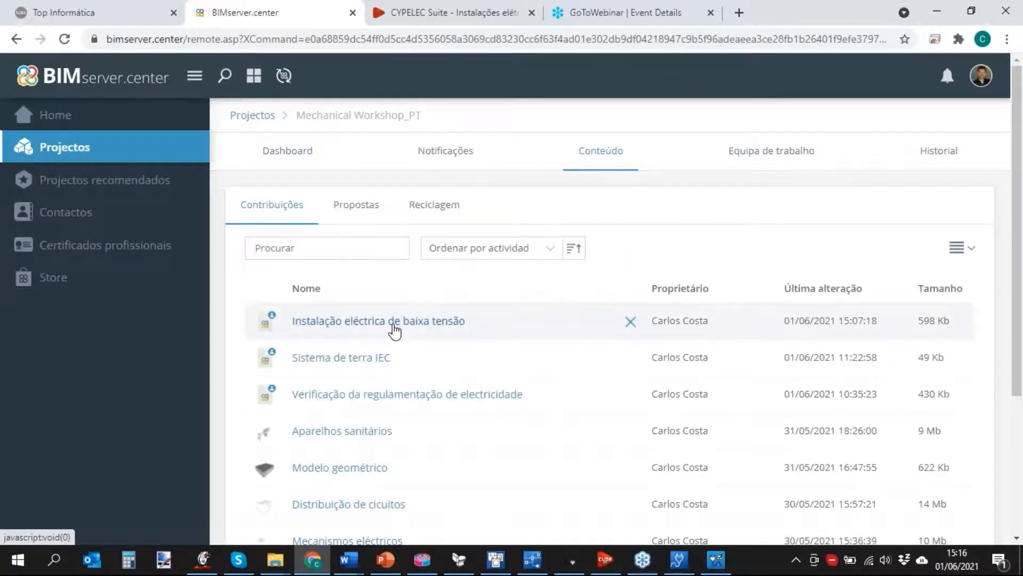
Open the Justificação do cumprimento regulamentar PDF from the Verificação da regulamentação de electricidade contribution, page through to page 4, and close it
click(411, 395)
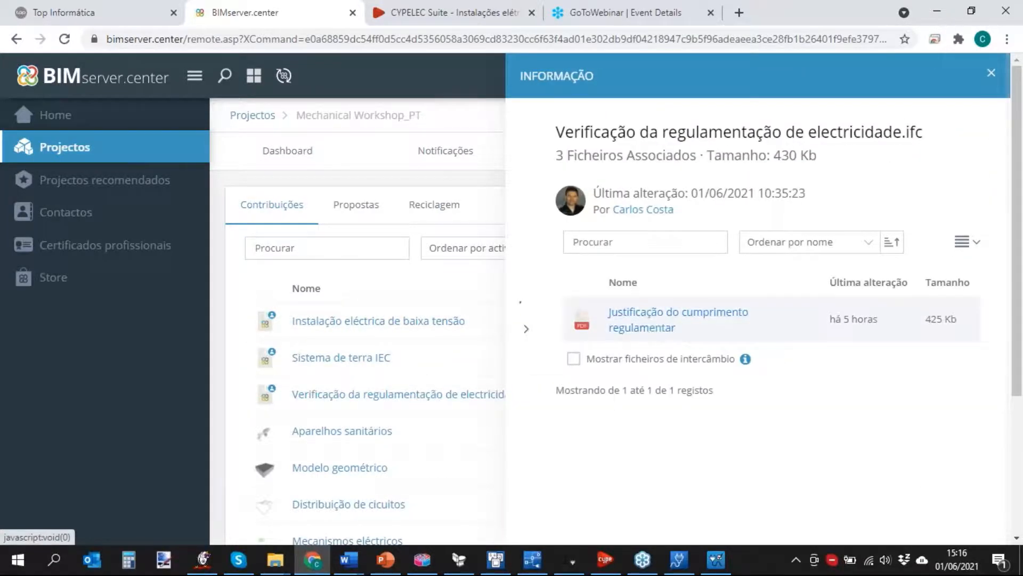
click(655, 320)
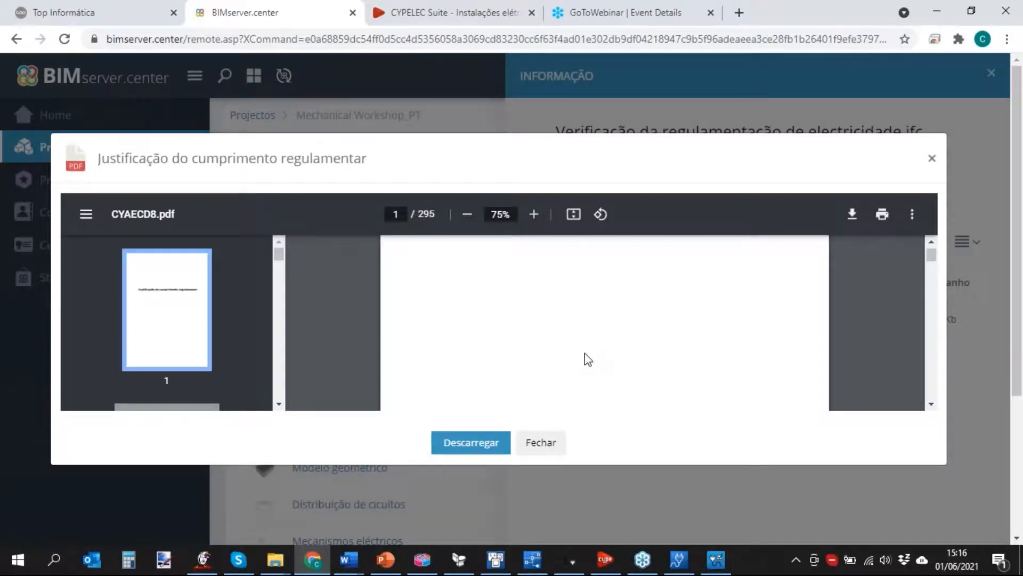
scroll(588, 360, down, 15)
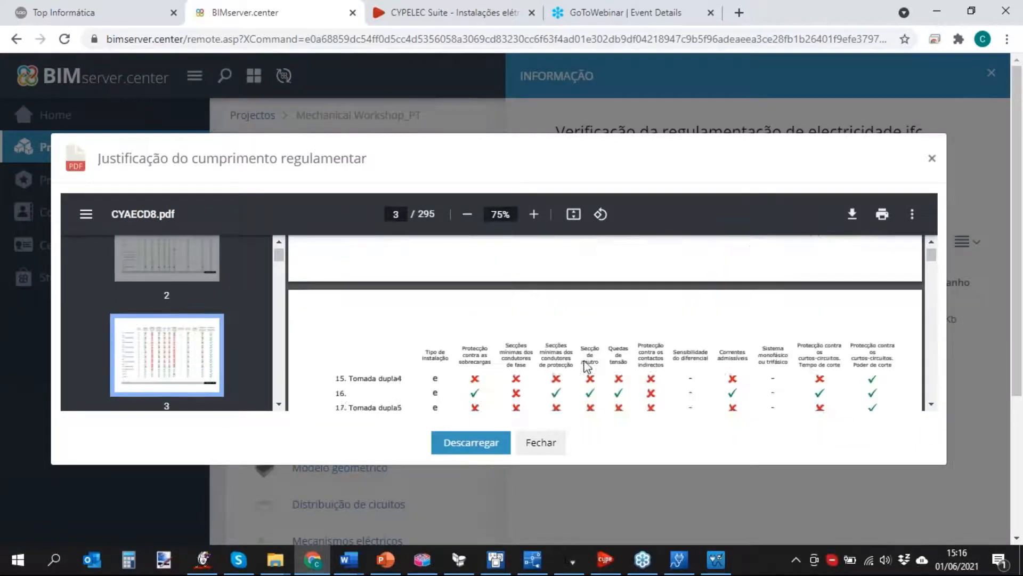
scroll(588, 365, down, 5)
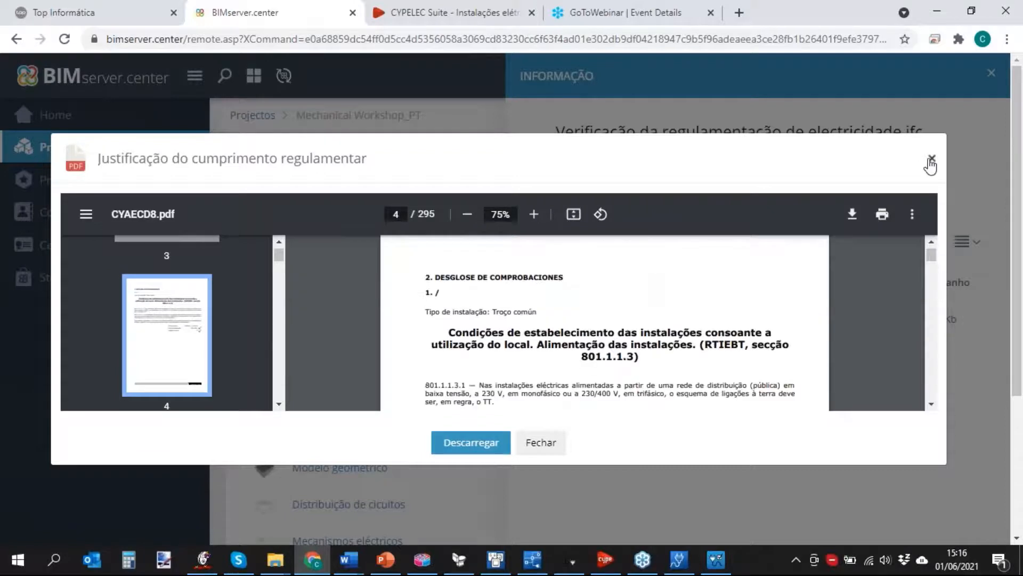
click(931, 159)
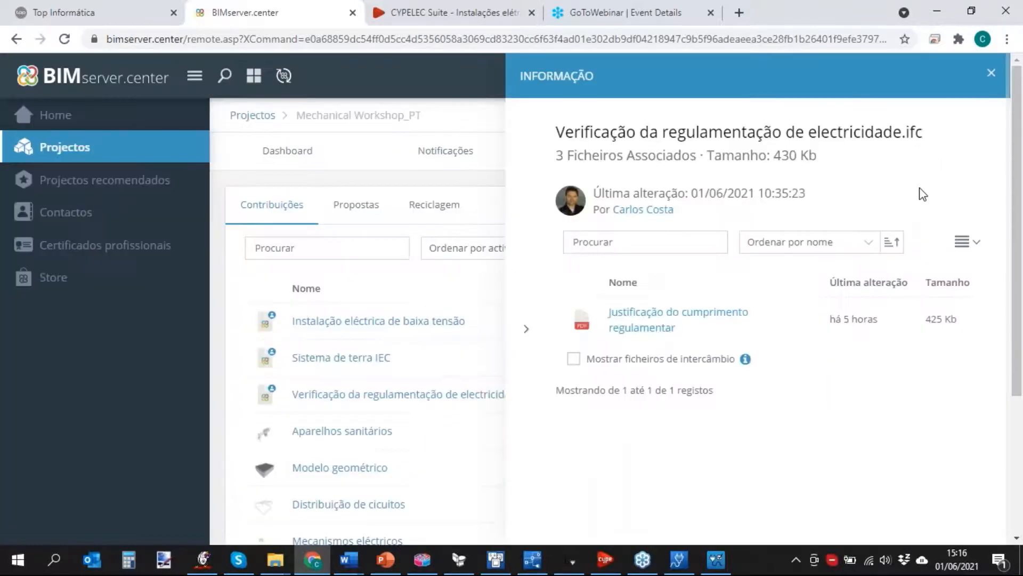
click(990, 76)
Switch to CYPELEC Distribution, save the current job, and open the recent file Mechanical Workshop_PT_Distribuição Circuitos_Novidades2021e.cyd
click(717, 564)
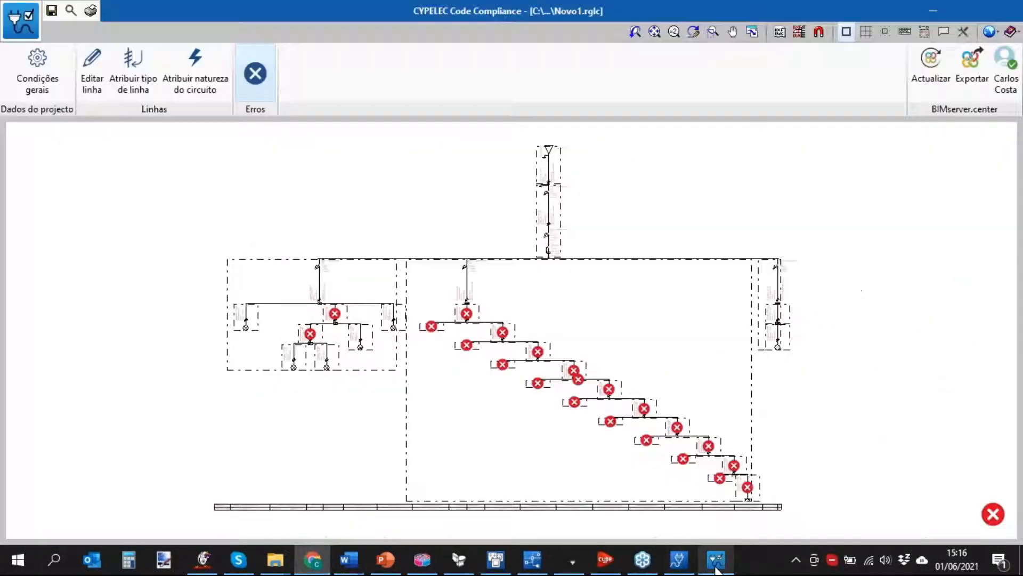
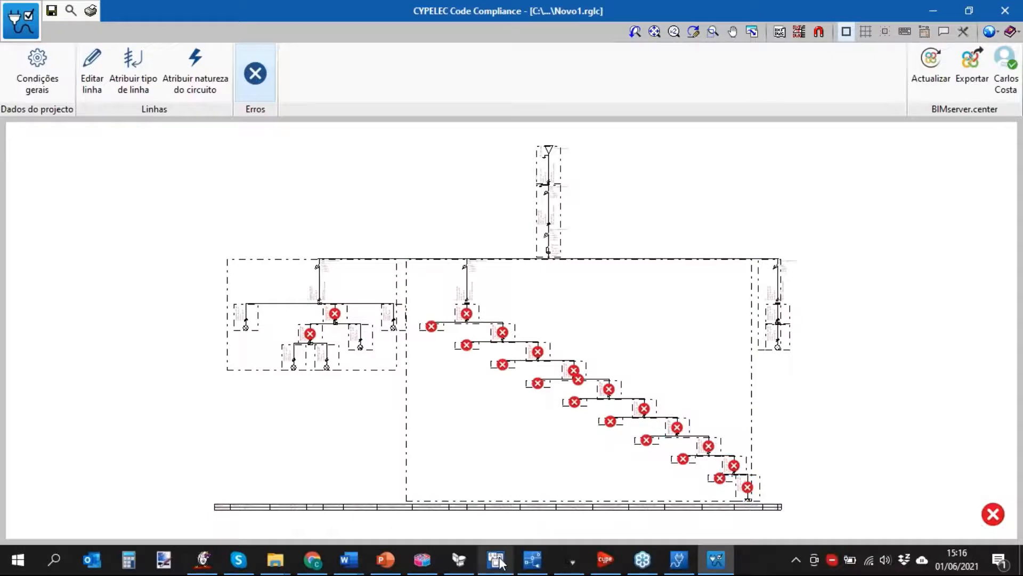
click(531, 563)
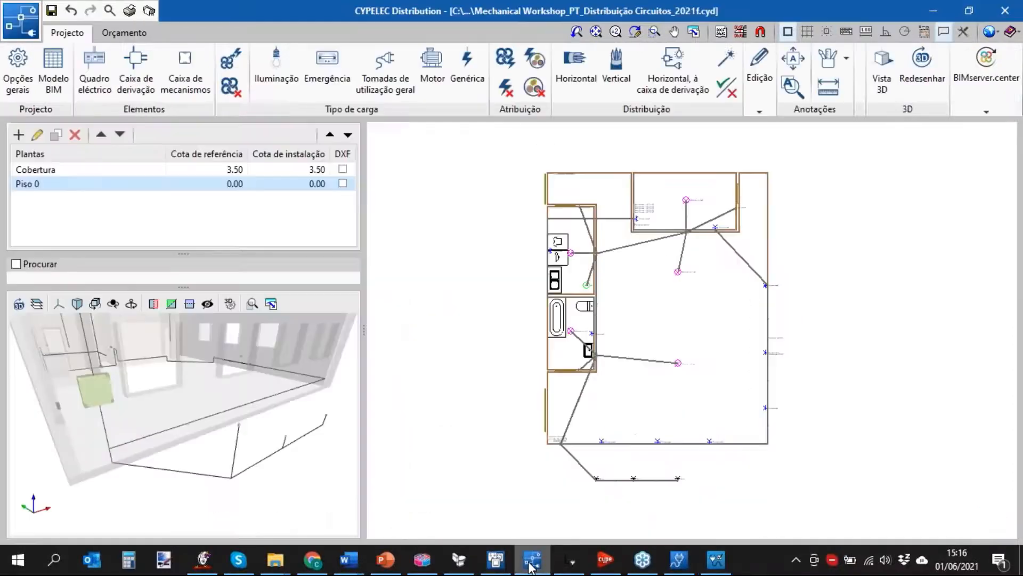
click(20, 21)
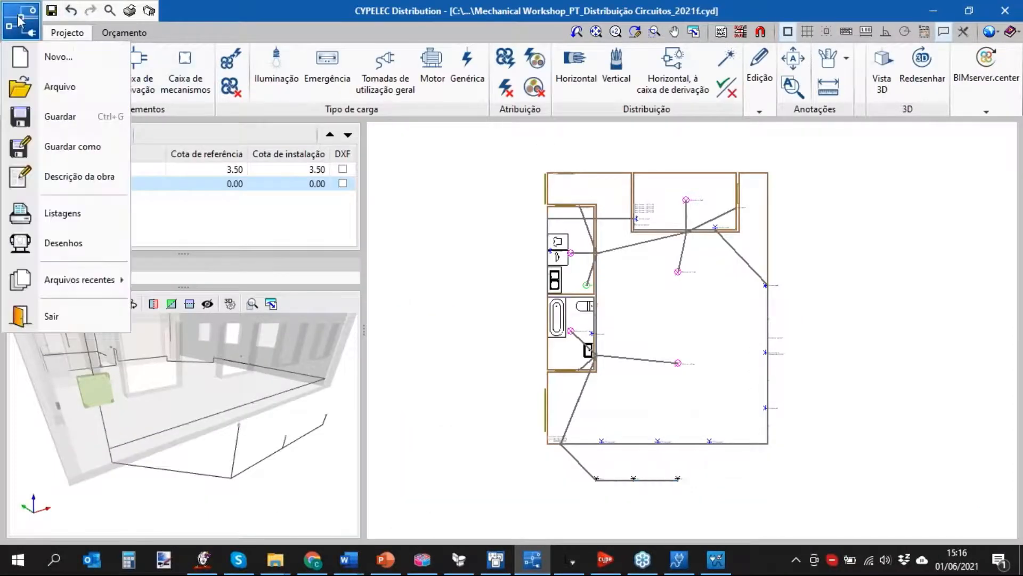
mouse_move(80, 279)
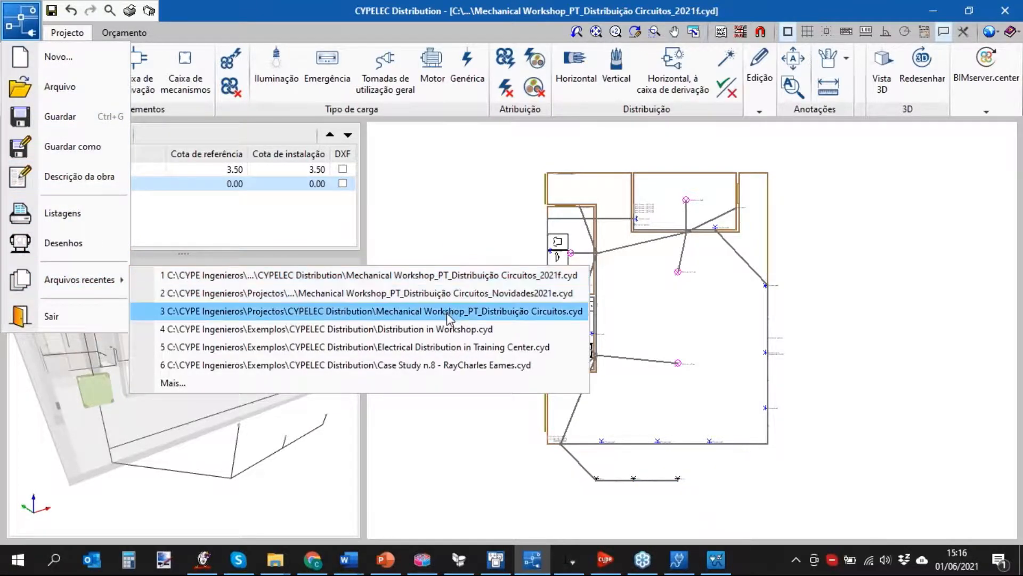
click(447, 293)
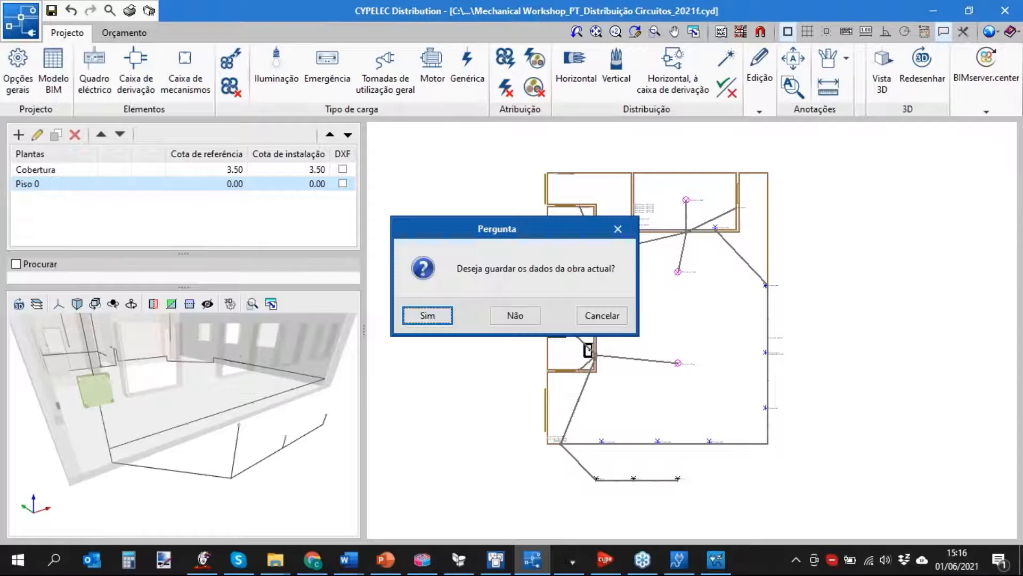
click(440, 319)
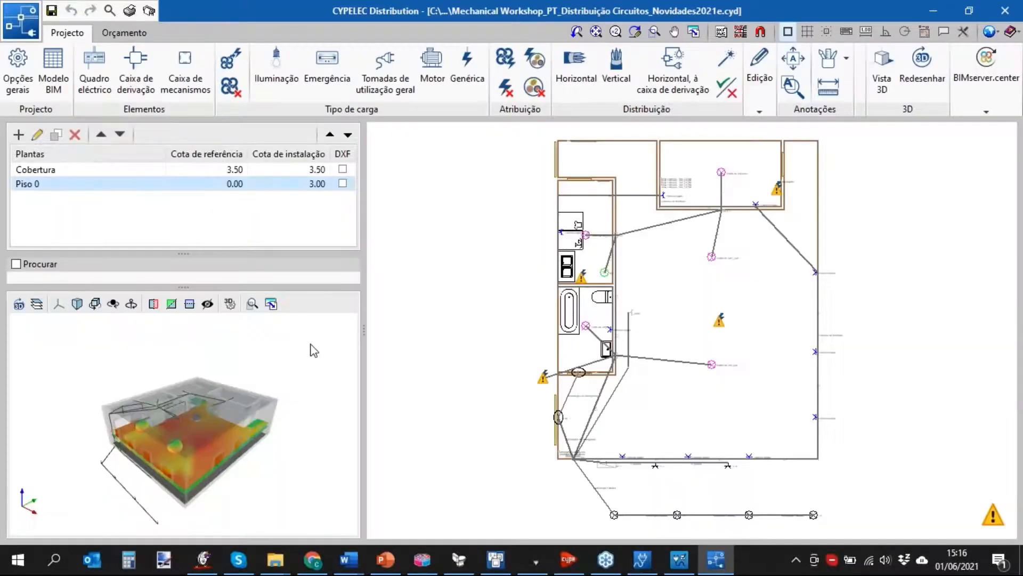
Enlarge the 3D view area and examine the Bosch outdoor unit and its surroundings at close range in the building model
drag(185, 254, 186, 213)
drag(217, 406, 255, 380)
scroll(120, 426, up, 5)
drag(260, 426, 296, 443)
middle_drag(235, 431, 265, 380)
scroll(97, 443, up, 3)
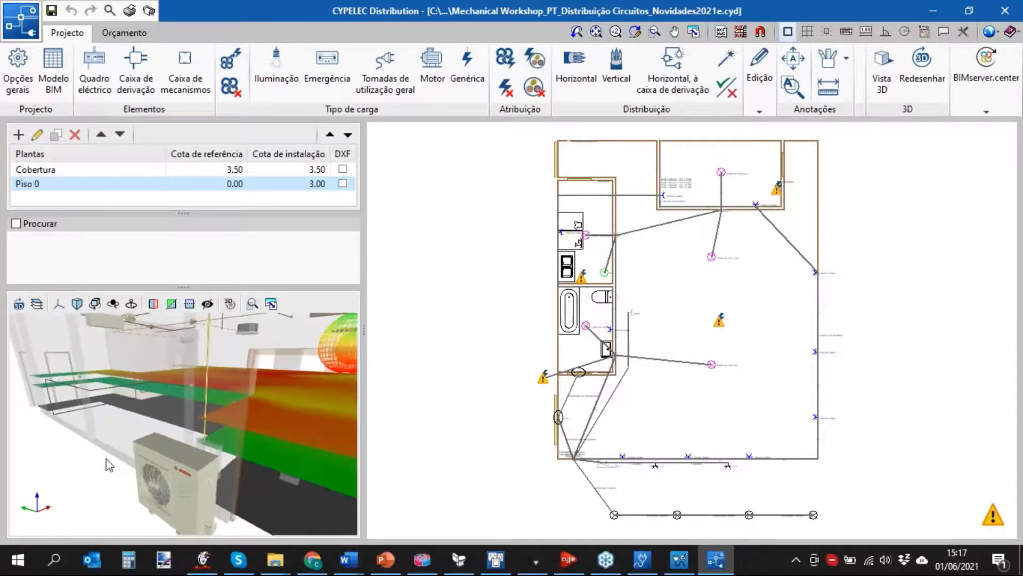
scroll(229, 487, up, 3)
middle_drag(245, 480, 213, 442)
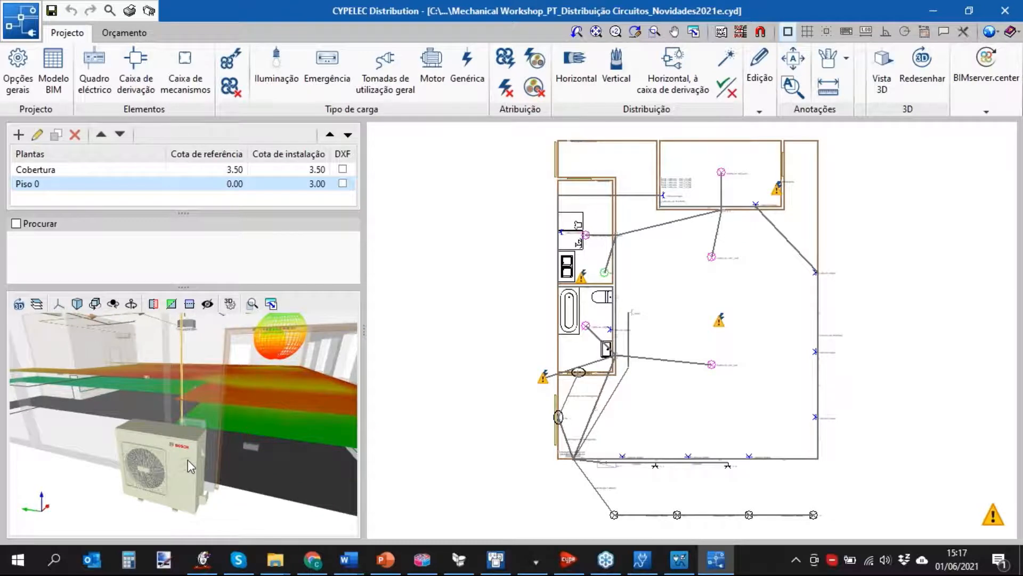
drag(195, 460, 179, 397)
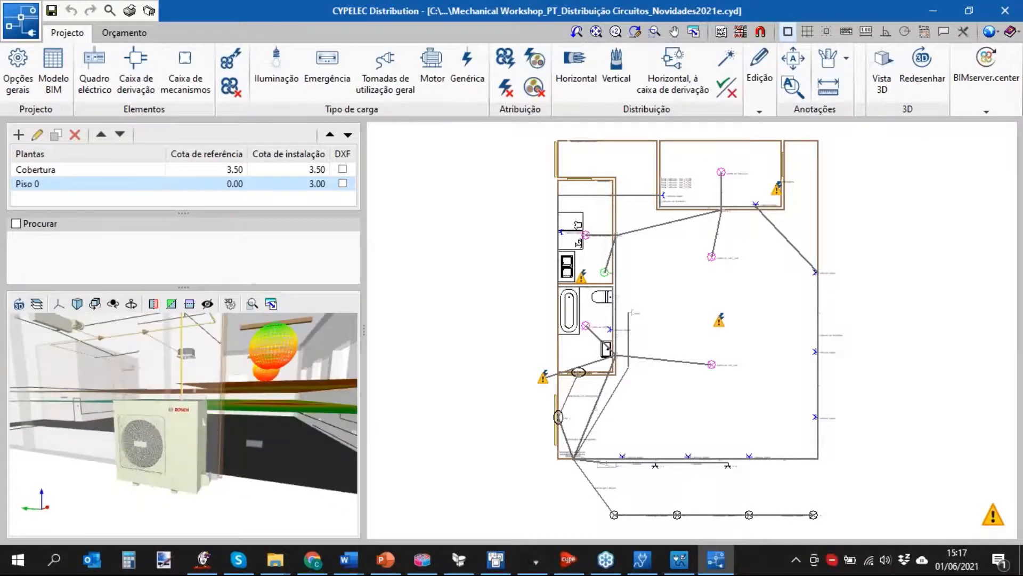
scroll(183, 427, up, 2)
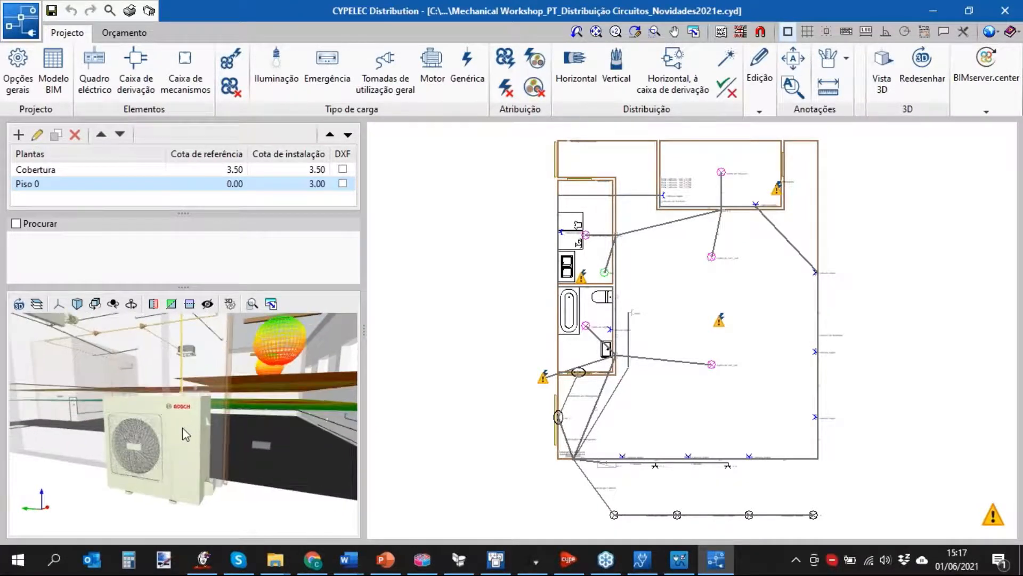
scroll(164, 429, up, 1)
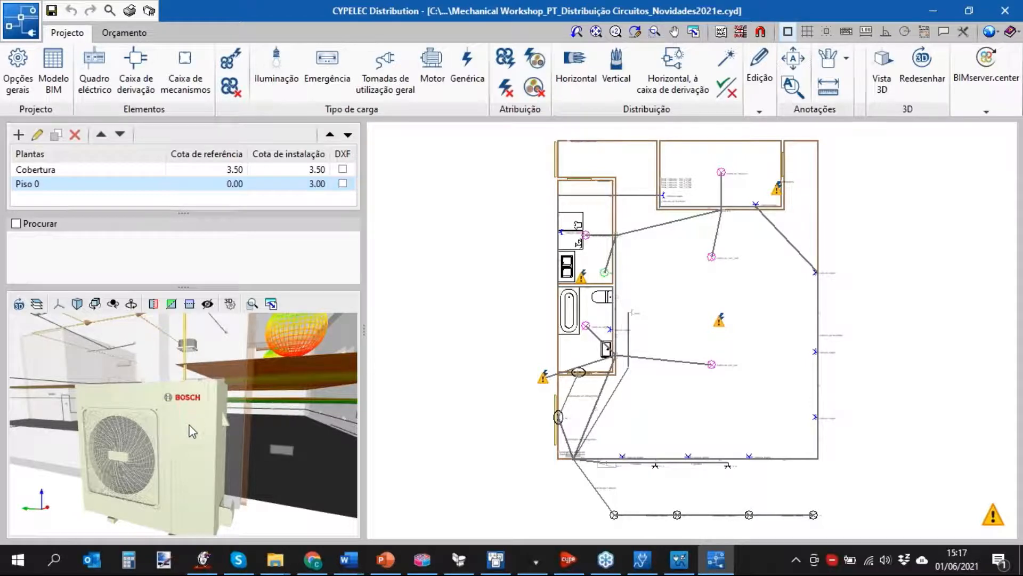
Return from the outdoor unit to an overview of the whole building in 3D and view the floor plan more closely
scroll(189, 428, down, 3)
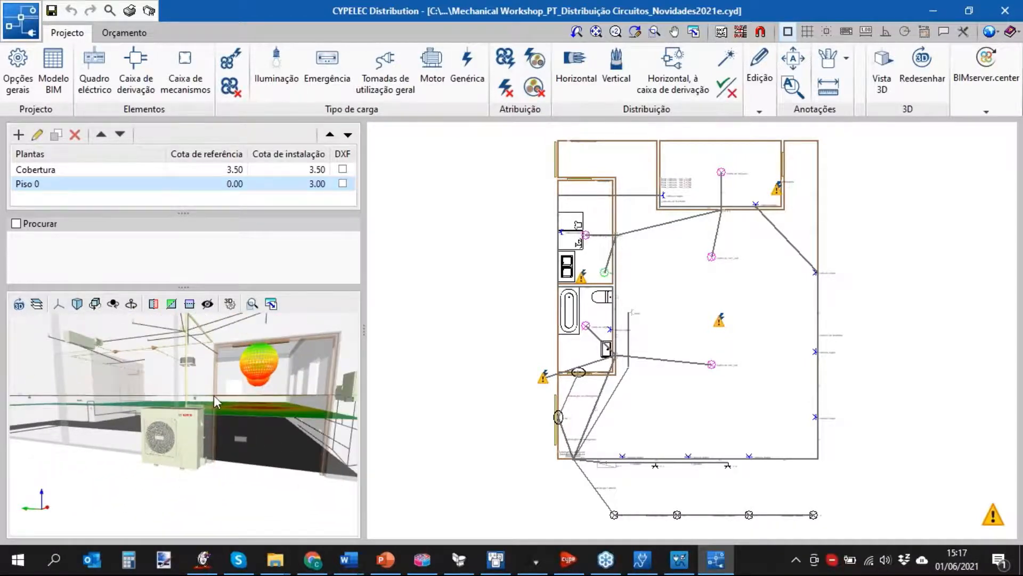
middle_drag(213, 397, 208, 423)
scroll(245, 382, down, 2)
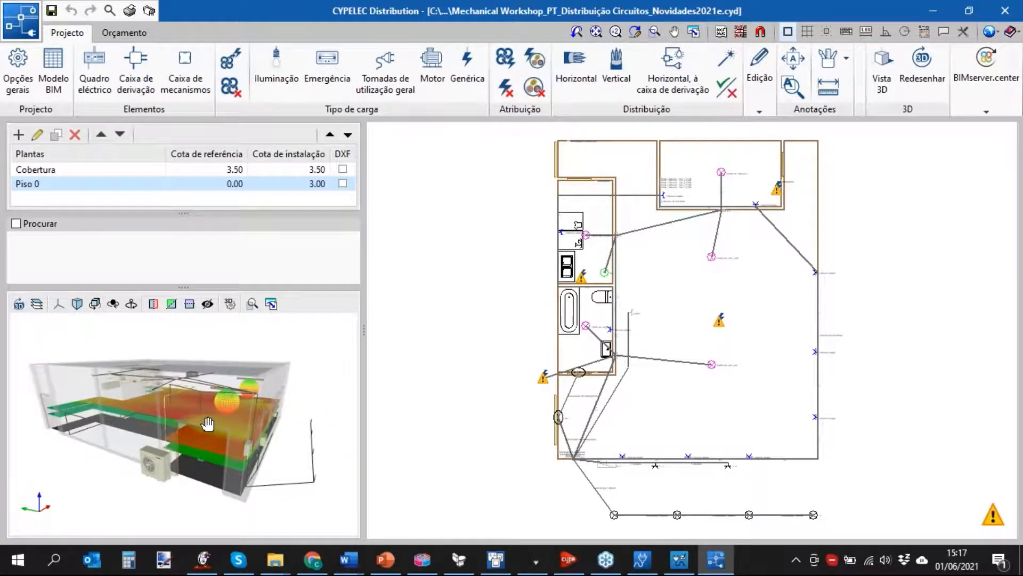
drag(184, 287, 184, 265)
scroll(671, 383, up, 3)
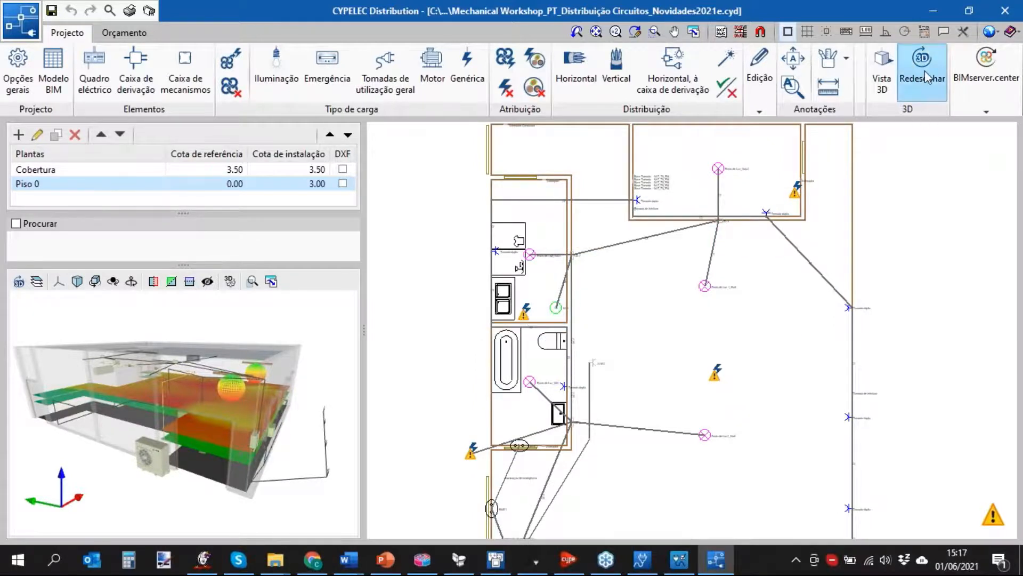
Review the contributions listed for the BIM model update, highlight the Open BIM BOSCH file Instalação HVAC BOSCH, and leave the update settings
click(992, 109)
click(853, 136)
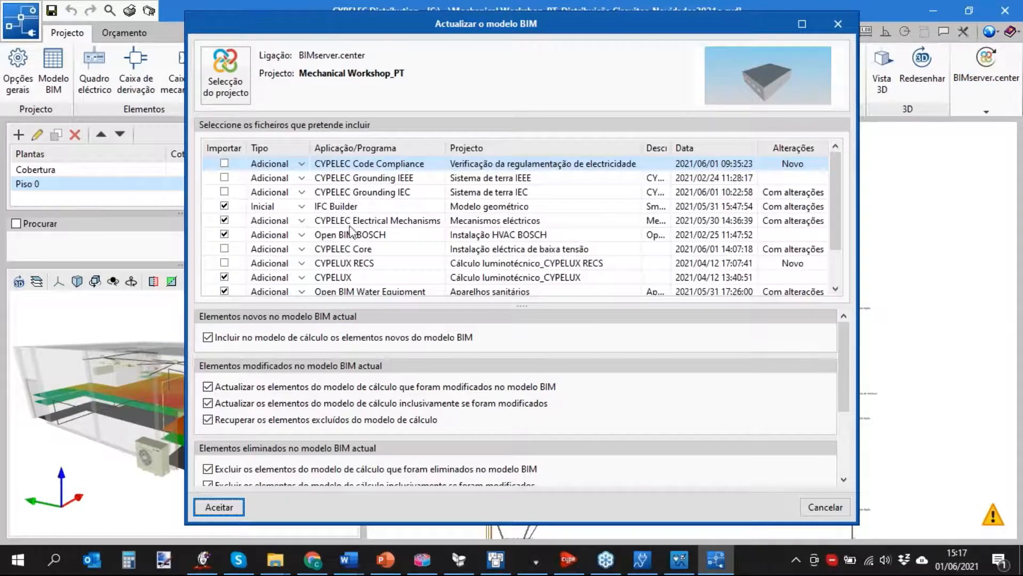
scroll(358, 264, down, 1)
scroll(361, 265, up, 1)
scroll(390, 261, down, 1)
click(385, 197)
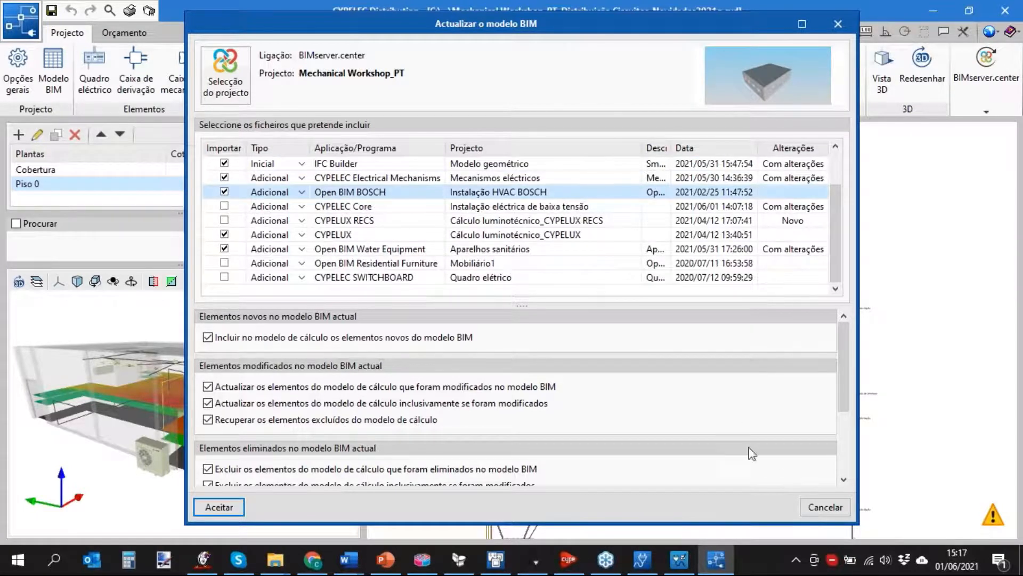
key(Return)
Convert the flagged BIM load marker outside the bathroom on the Piso 0 plan into the electrical load MDCI 8-1
middle_drag(758, 388, 734, 381)
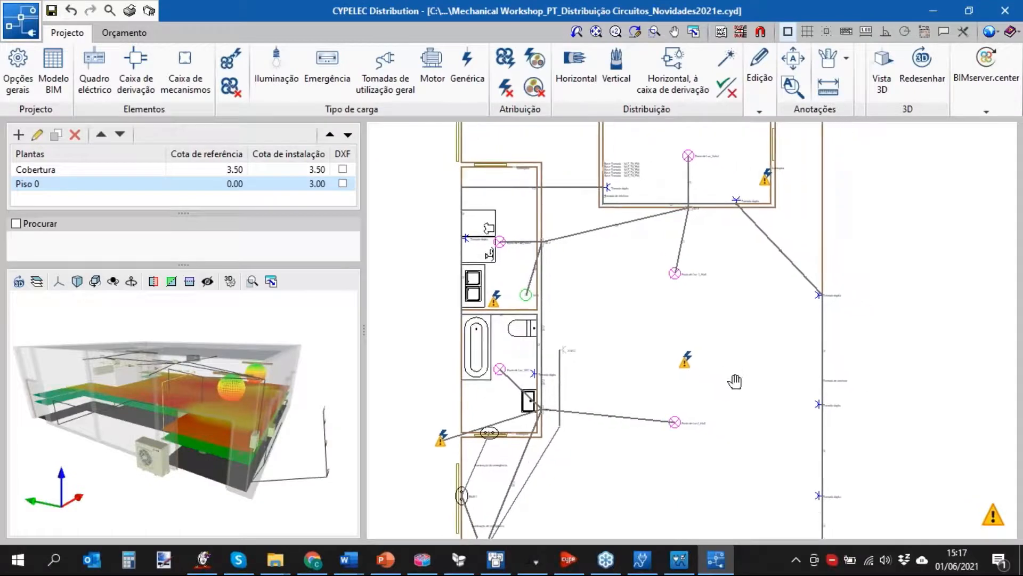
scroll(734, 382, down, 2)
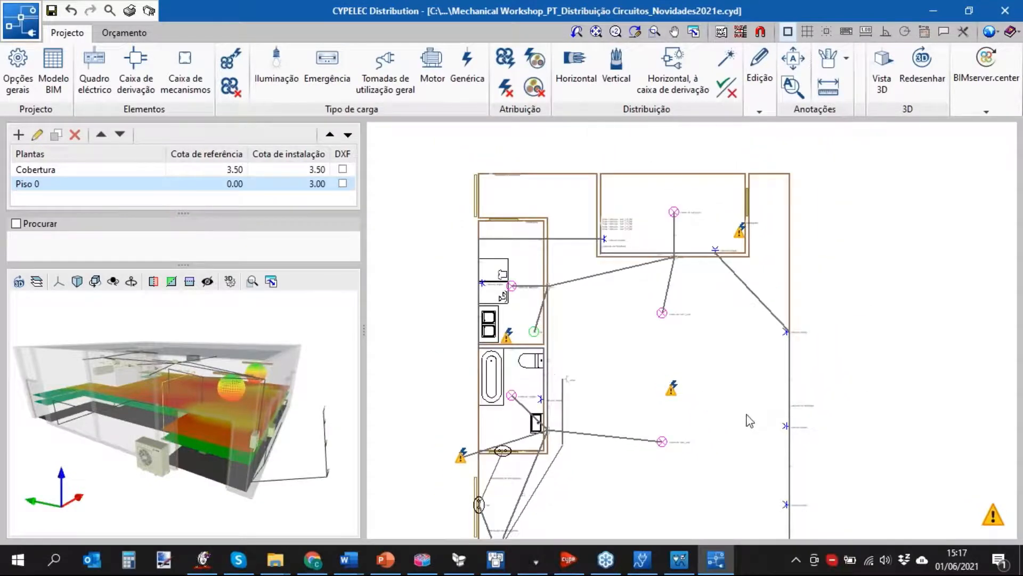
middle_drag(749, 420, 763, 352)
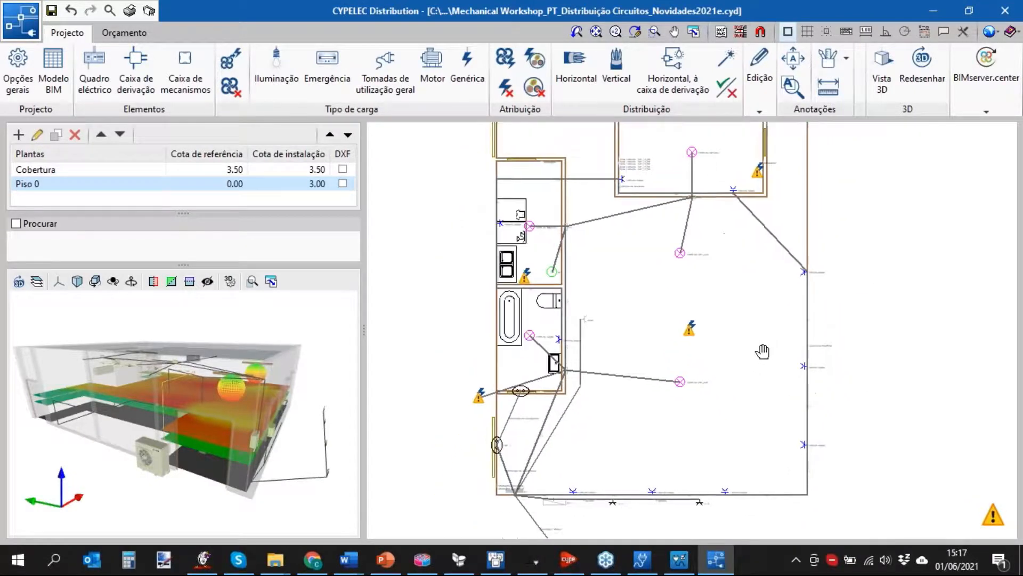
click(231, 60)
scroll(454, 402, up, 2)
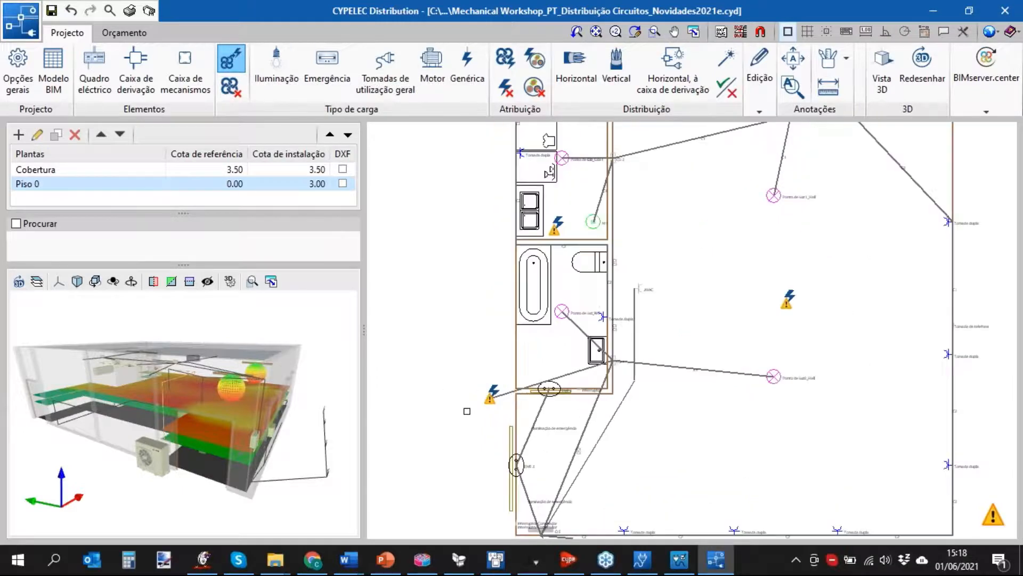
mouse_move(493, 396)
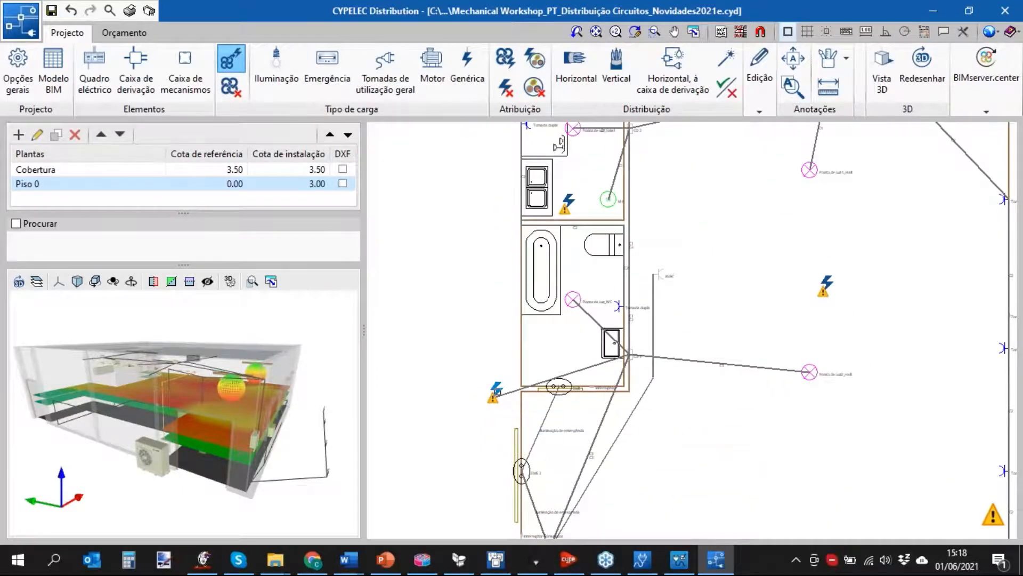
click(496, 395)
scroll(469, 410, up, 3)
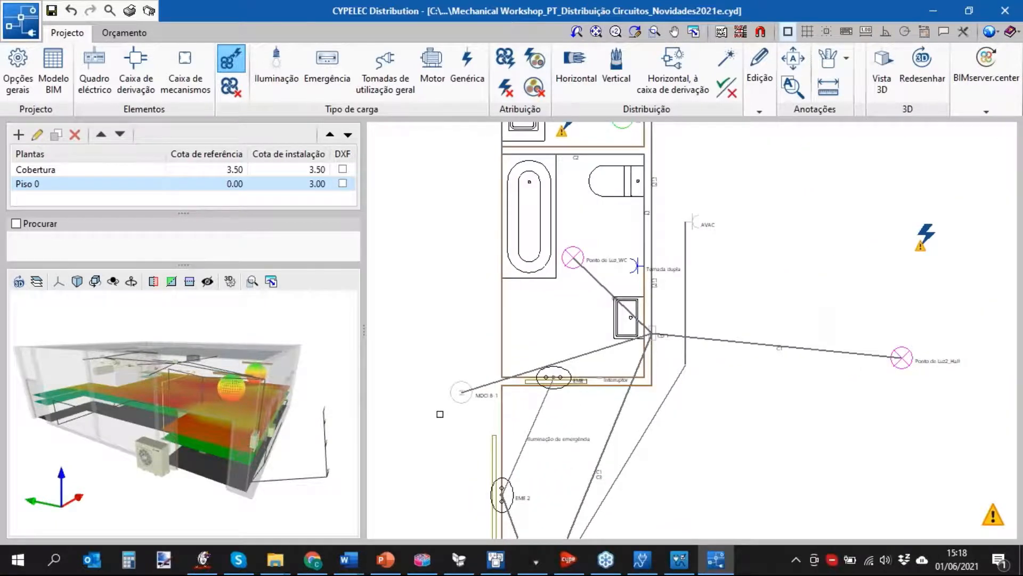
View the characteristics of the MDCI 8-1 load, including its active power, and close them without changes
click(758, 96)
click(761, 131)
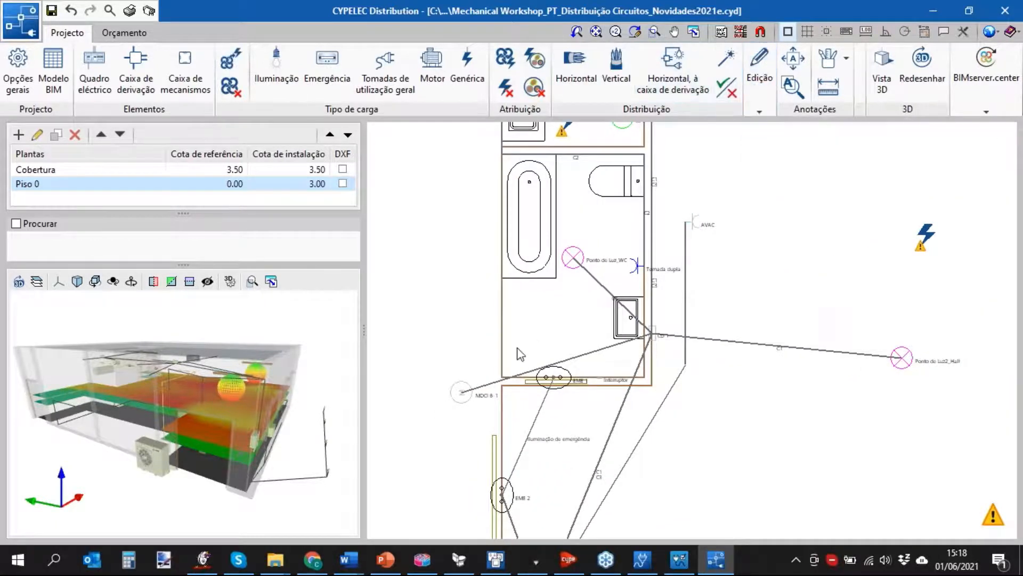
click(453, 395)
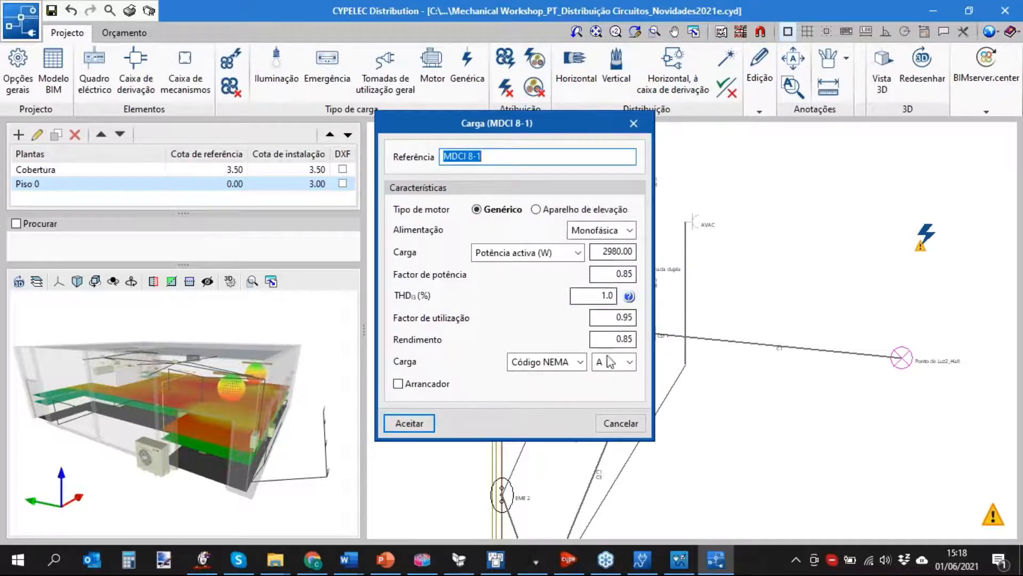
double_click(605, 251)
click(621, 423)
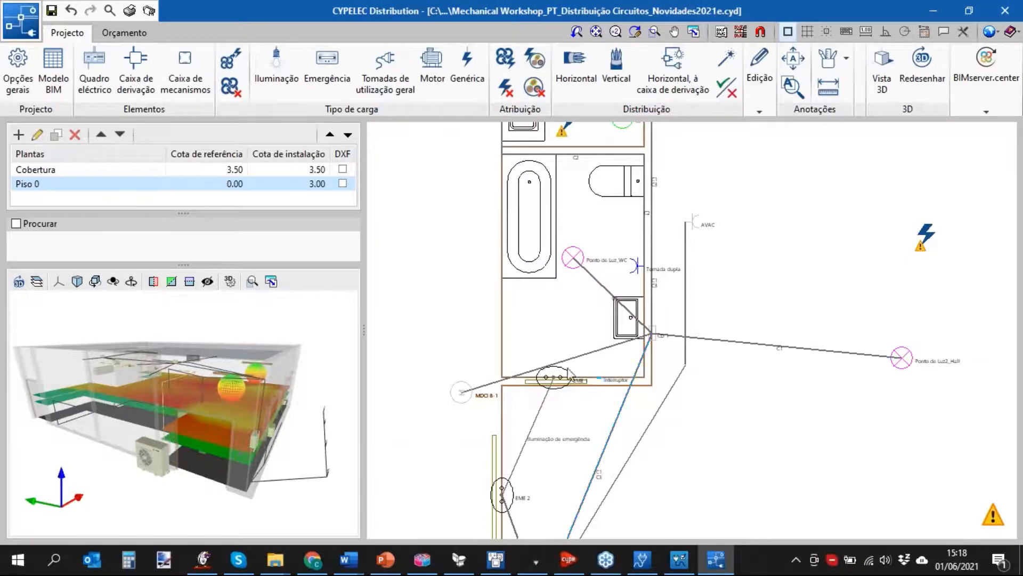
View the AVAC load's characteristics, including its apparent power, and close them without changes
scroll(480, 363, up, 2)
scroll(565, 331, up, 5)
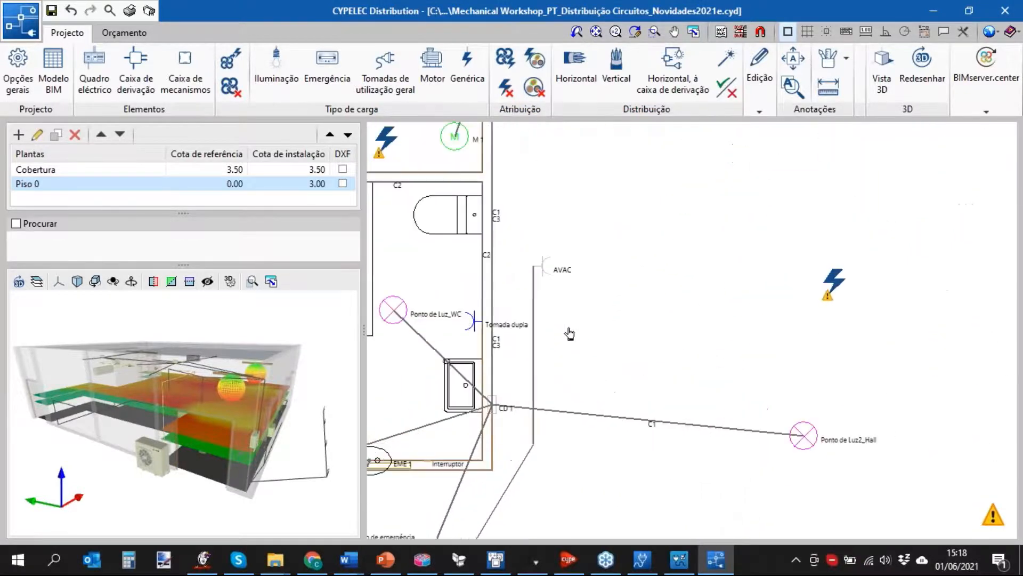
click(543, 267)
click(608, 277)
double_click(608, 277)
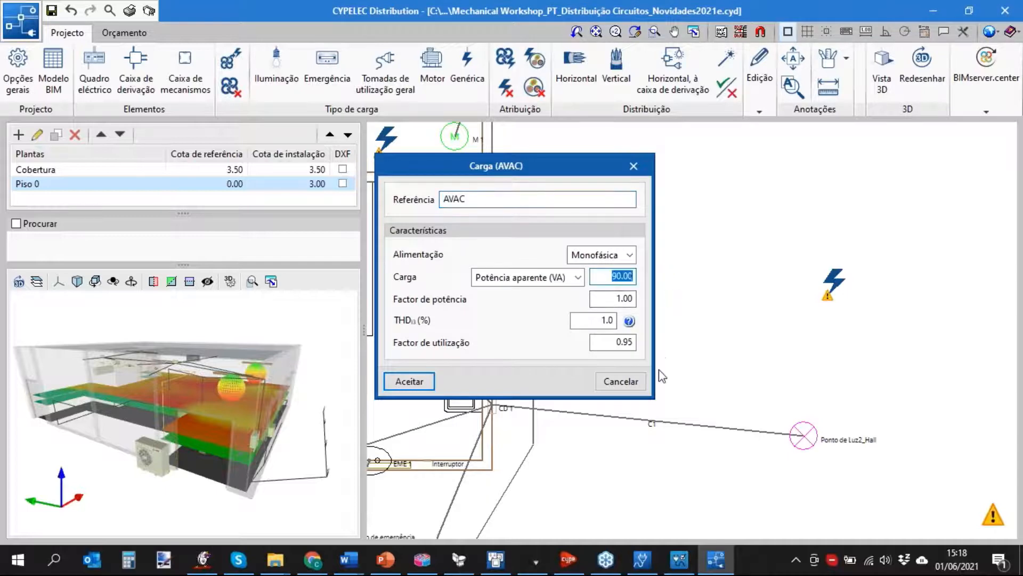
click(620, 381)
Examine the wall-mounted HVAC indoor unit in the building's 3D model
scroll(605, 367, down, 2)
scroll(604, 366, down, 1)
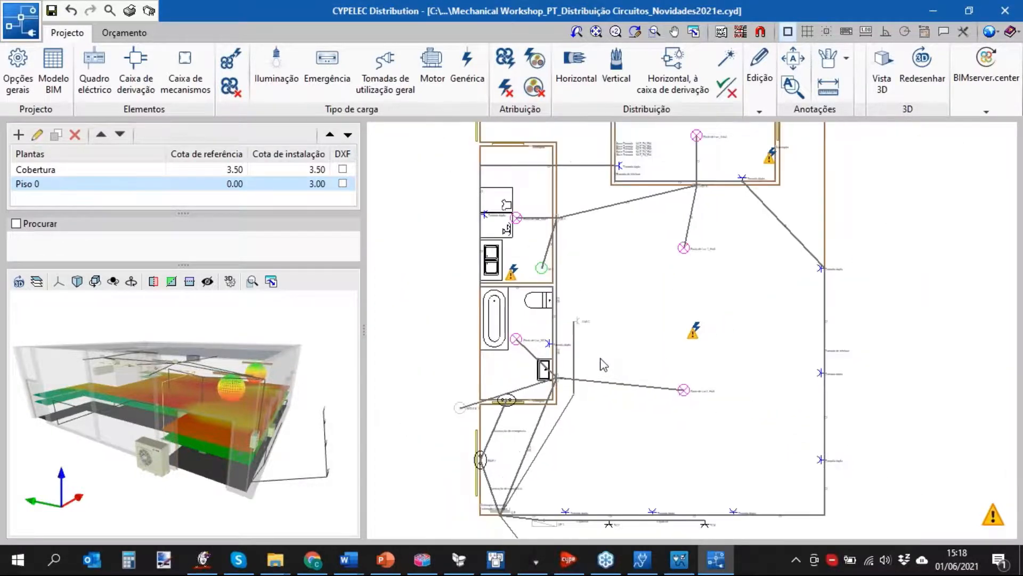
scroll(174, 389, up, 5)
scroll(105, 359, up, 7)
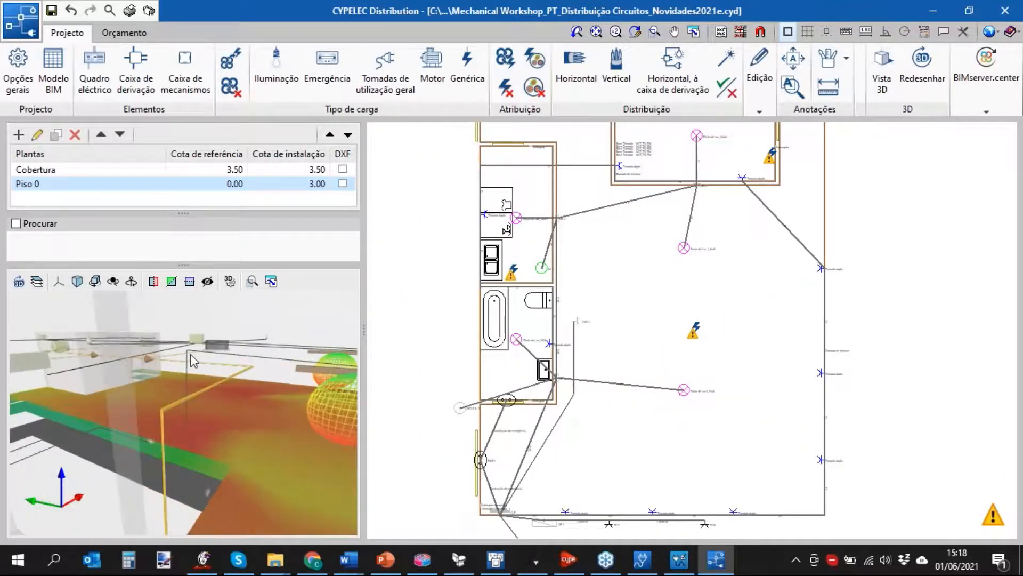
scroll(134, 334, up, 5)
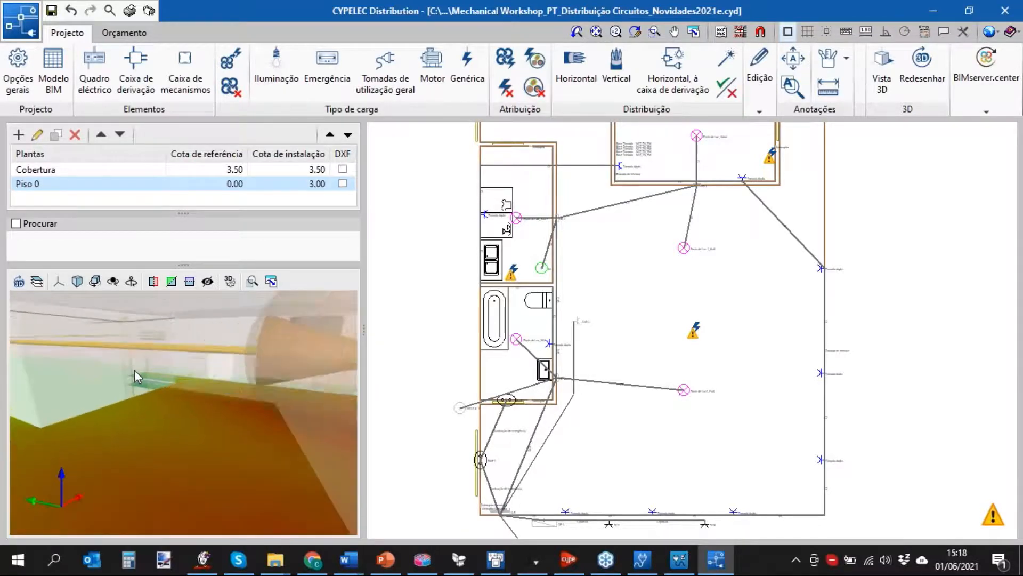
drag(171, 344, 196, 338)
middle_drag(195, 339, 190, 458)
scroll(162, 365, up, 1)
scroll(160, 362, up, 3)
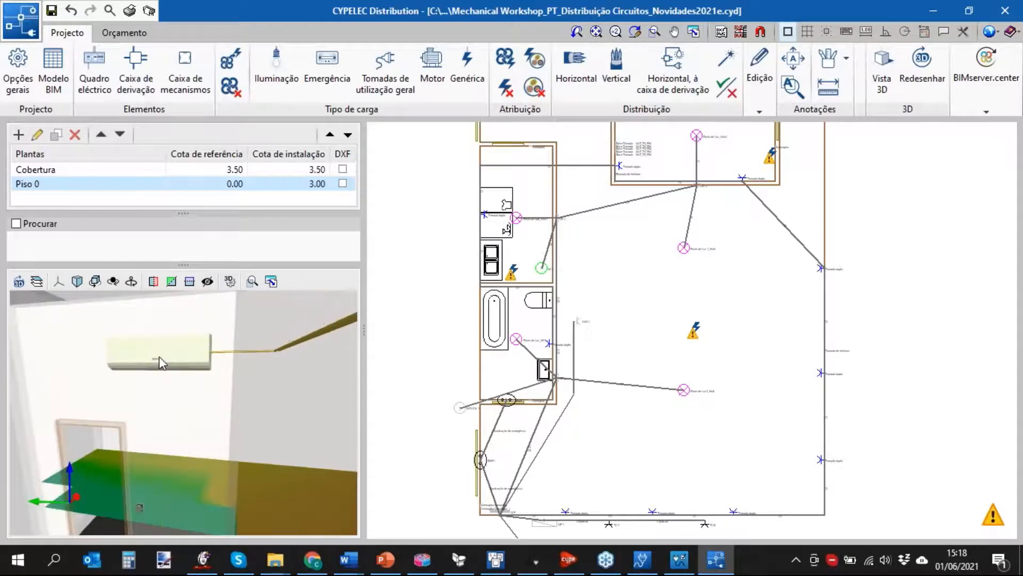
Examine the ceiling cassette HVAC unit in the main hall of the 3D model
scroll(728, 288, down, 2)
scroll(156, 372, down, 6)
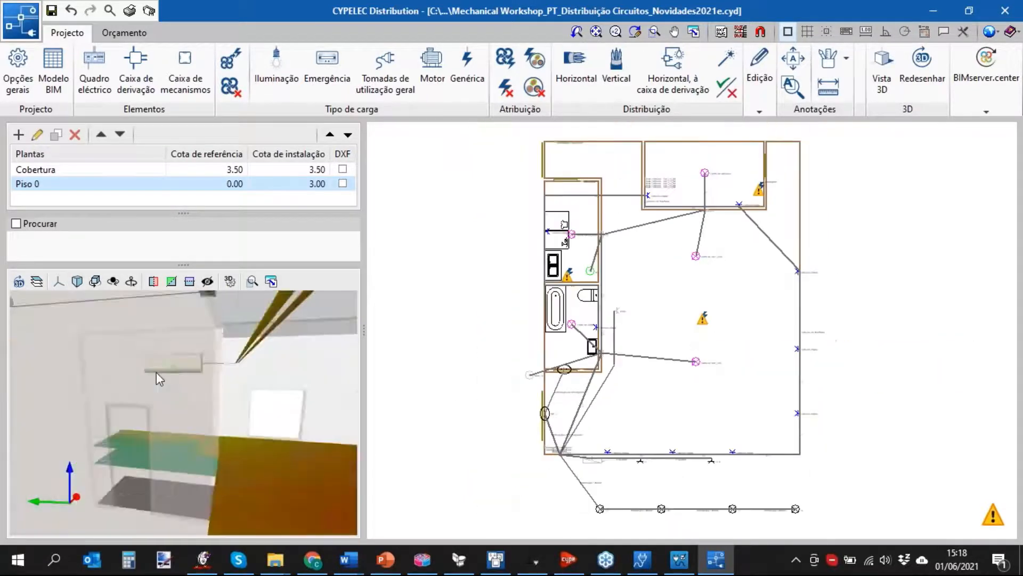
scroll(169, 392, down, 5)
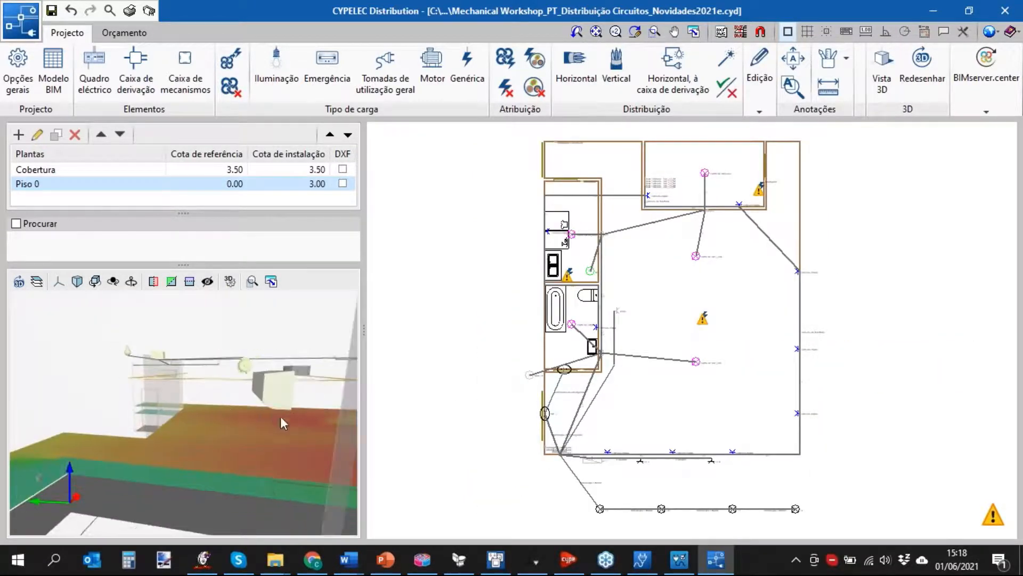
scroll(210, 402, down, 2)
drag(271, 414, 209, 411)
scroll(208, 411, up, 6)
scroll(197, 399, up, 5)
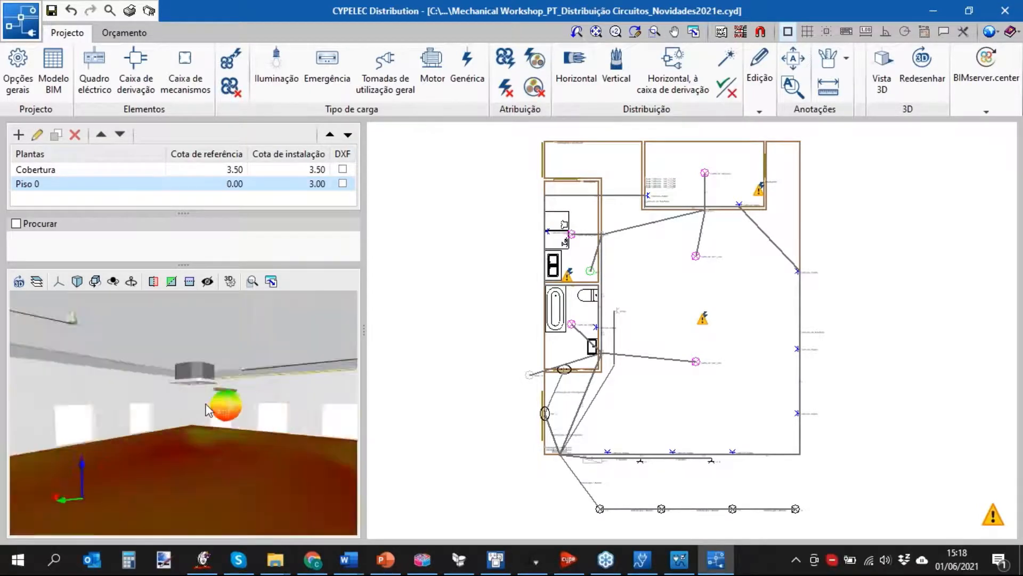
scroll(207, 391, up, 2)
drag(216, 359, 225, 351)
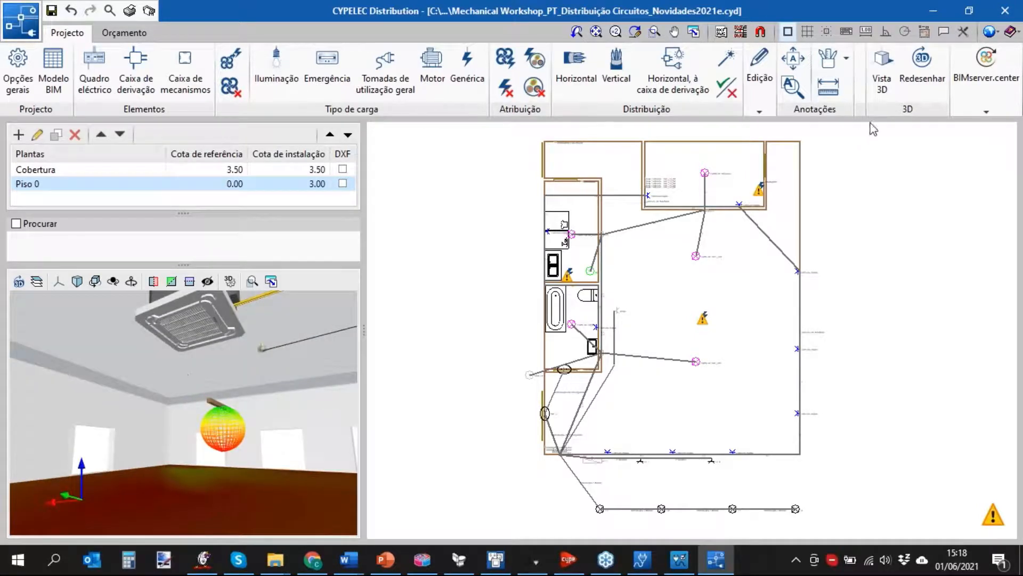
Inspect the whole building with its HVAC and electrical elements in the full 3D view, and close that view
click(881, 72)
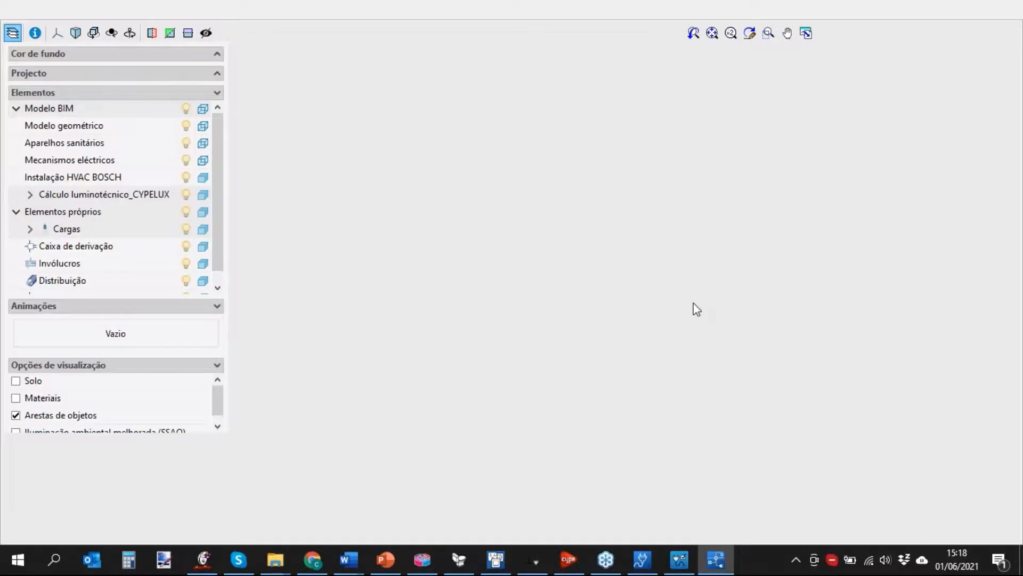
scroll(623, 318, up, 3)
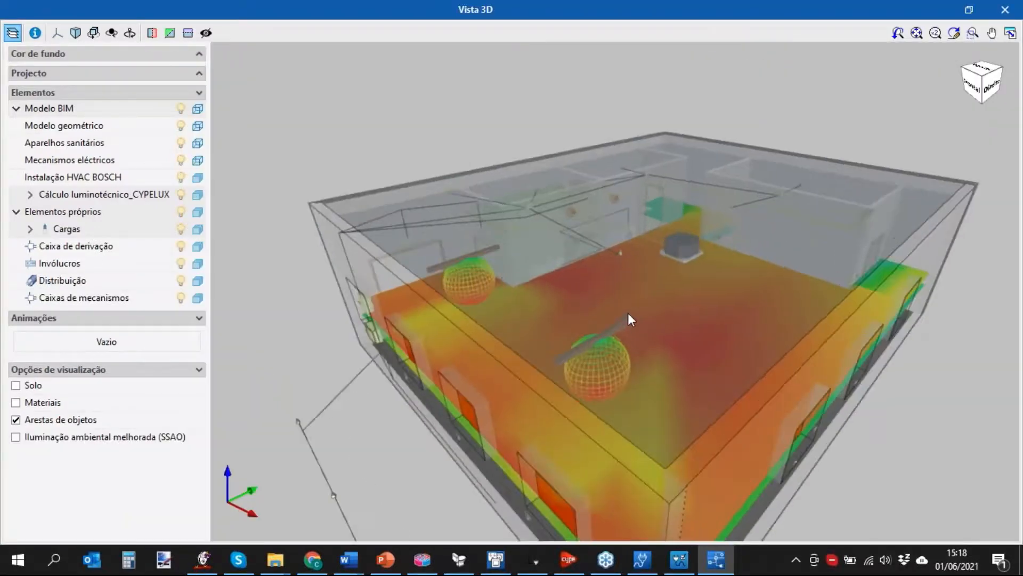
middle_drag(686, 297, 786, 308)
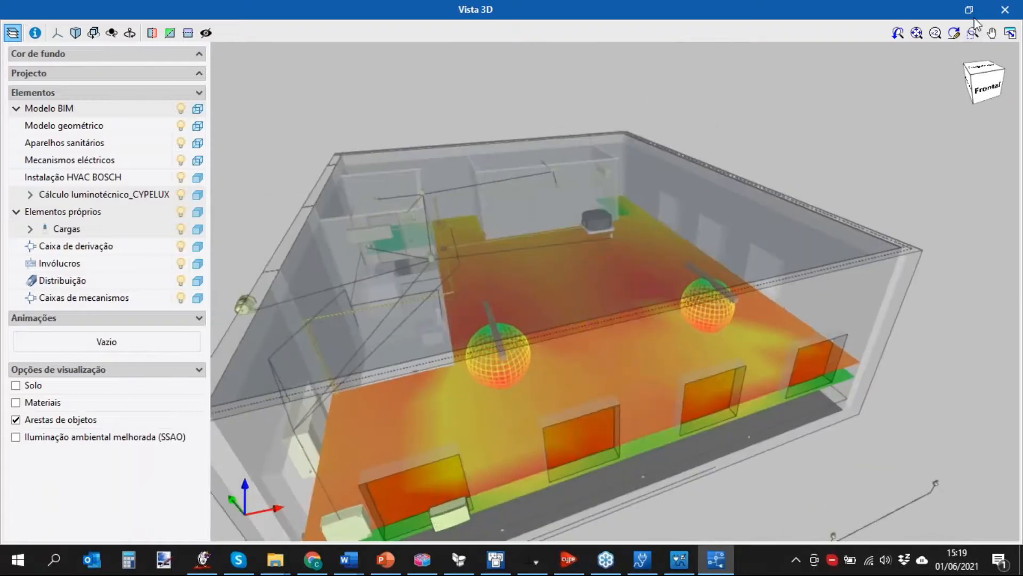
click(1005, 10)
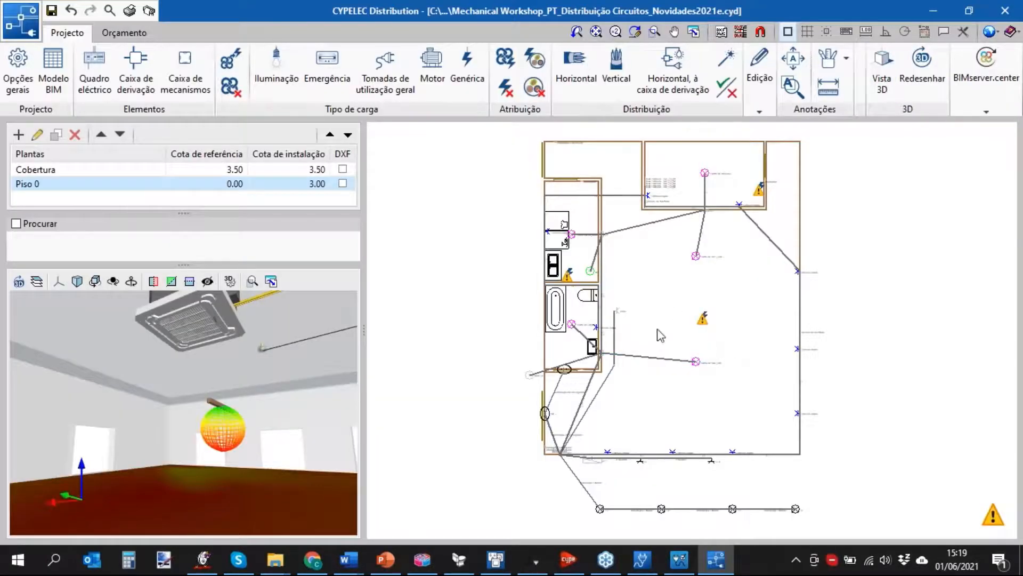
Associate the three flagged HVAC indoor units of the BIM model with the AVAC load on the Piso 0 plan
scroll(657, 329, up, 3)
middle_drag(629, 314, 584, 340)
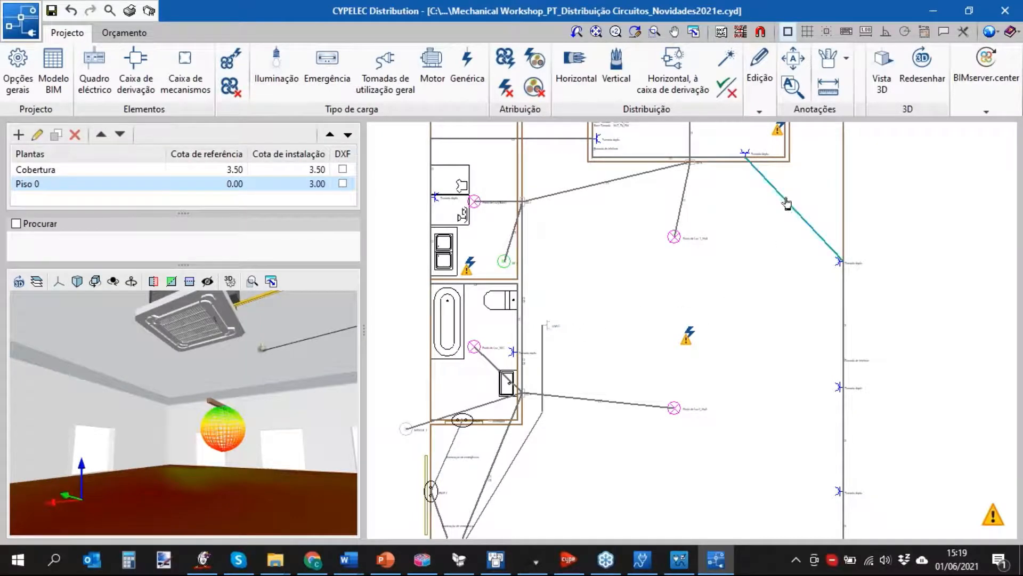
scroll(573, 338, up, 1)
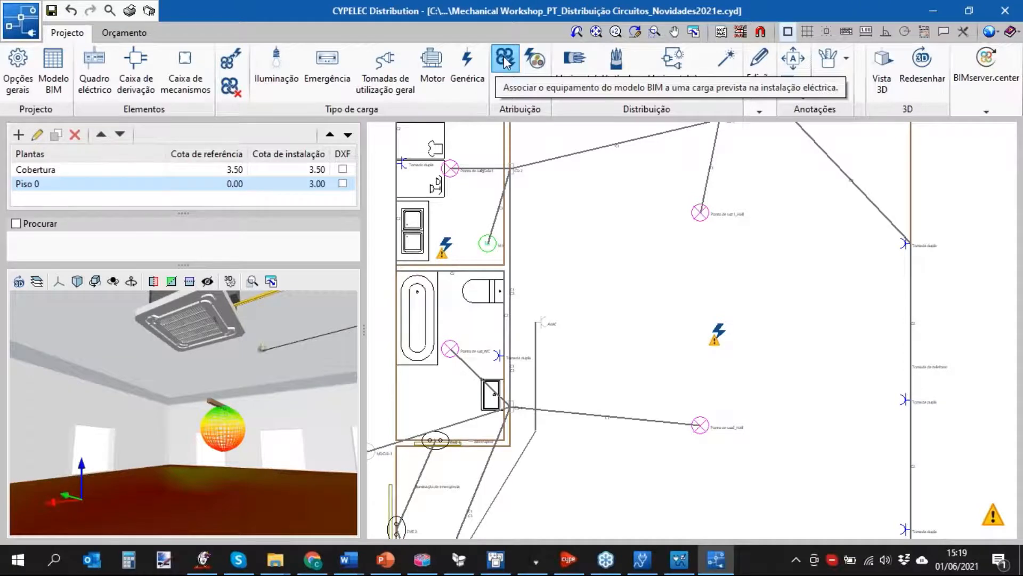
scroll(570, 279, down, 3)
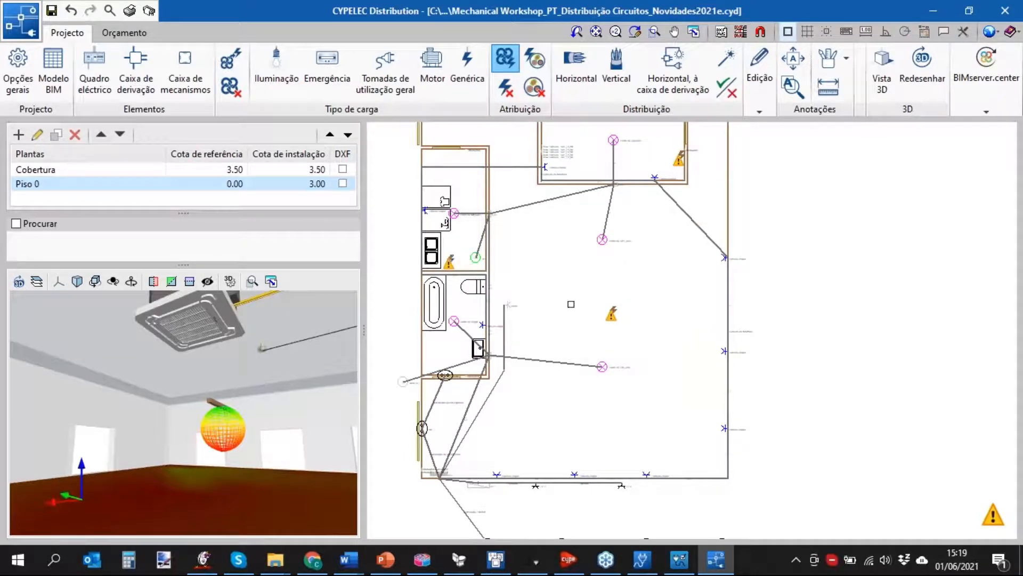
click(507, 304)
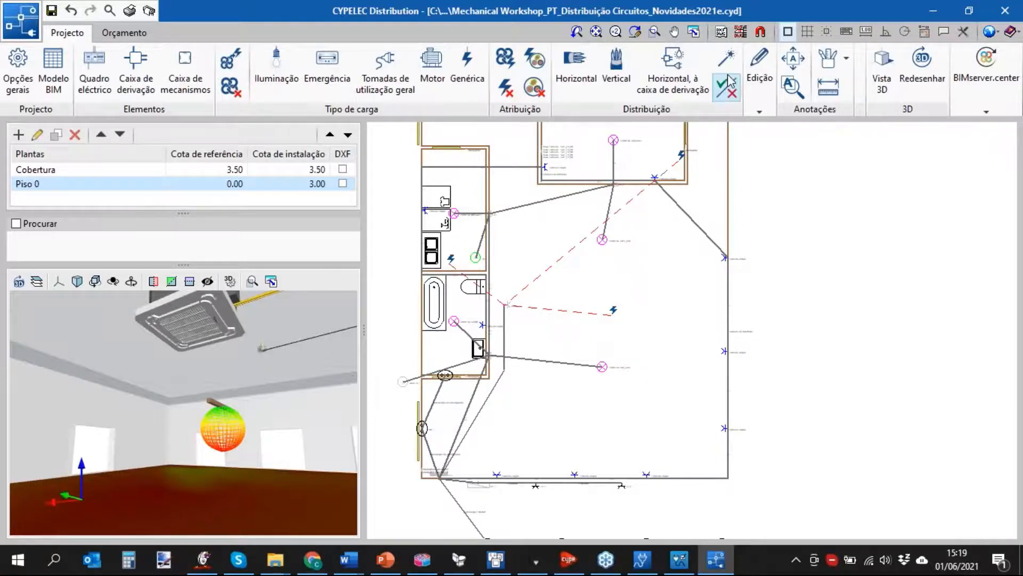
Run the distribution check on the Piso 0 plan and read the messages for the AVAC load
click(731, 95)
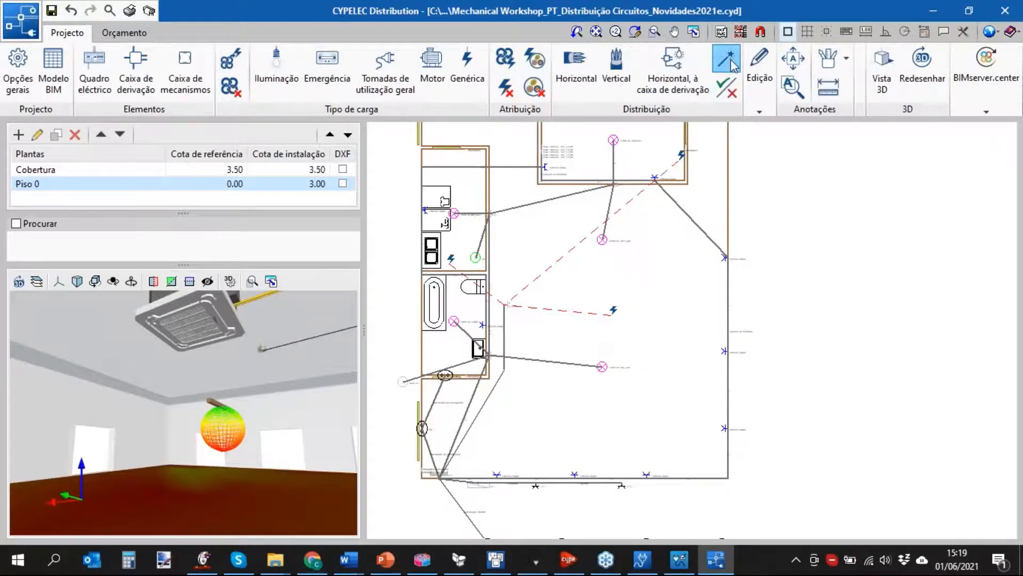
mouse_move(508, 305)
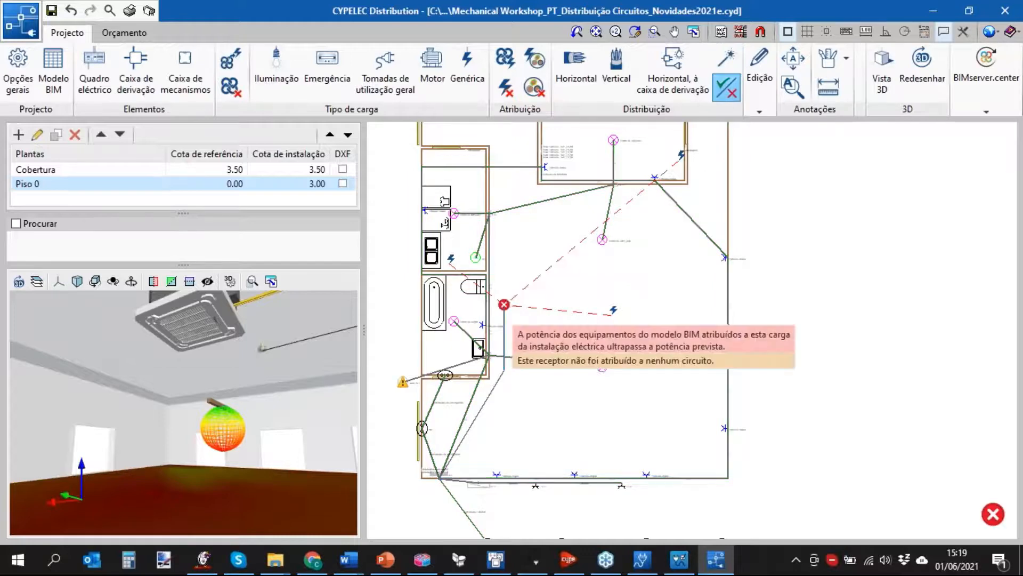
scroll(508, 308, up, 2)
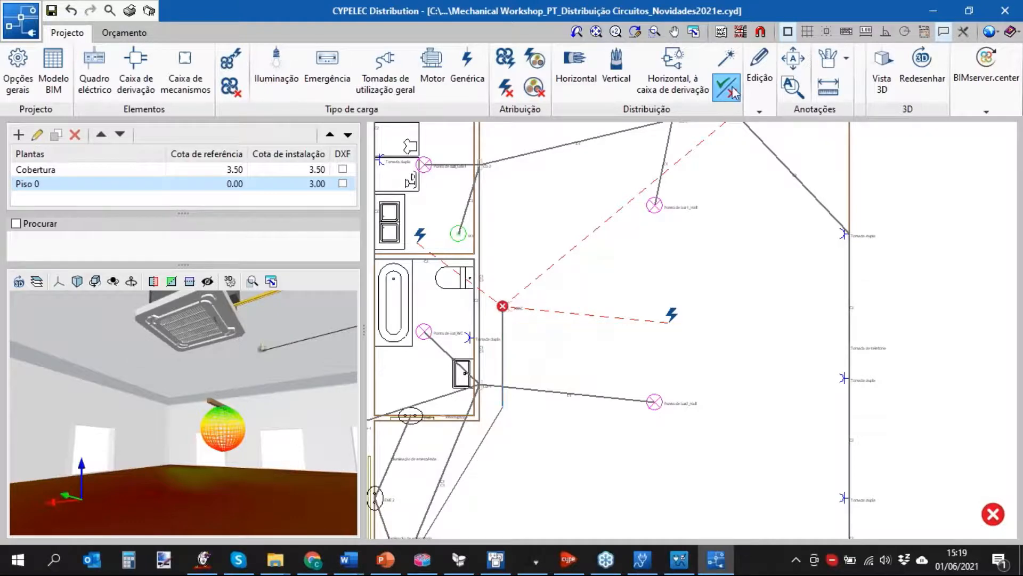
Leave the check and compare the AVAC load's power balance with the electrical consumption of the three assigned indoor units
right_click(547, 341)
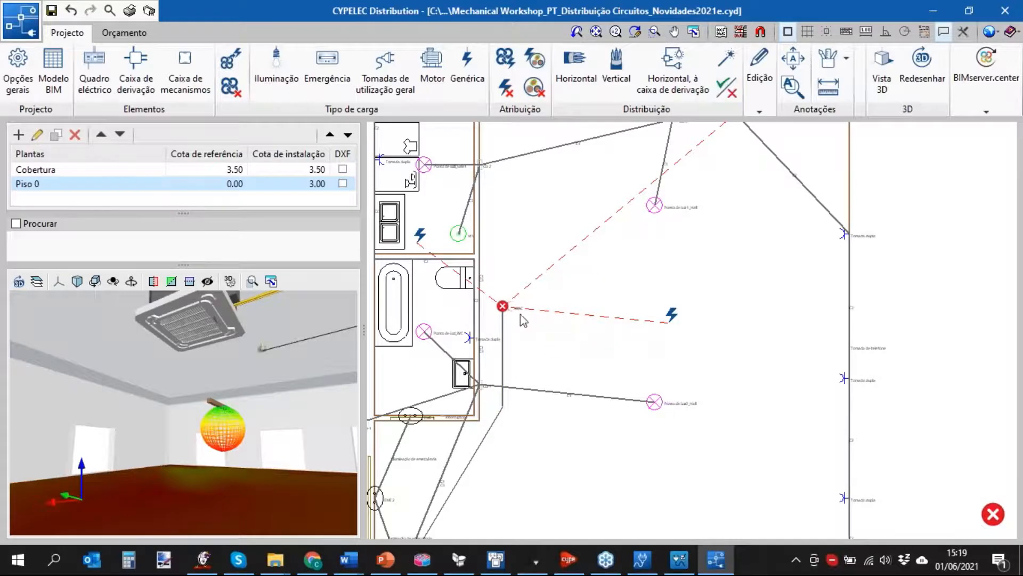
mouse_move(509, 310)
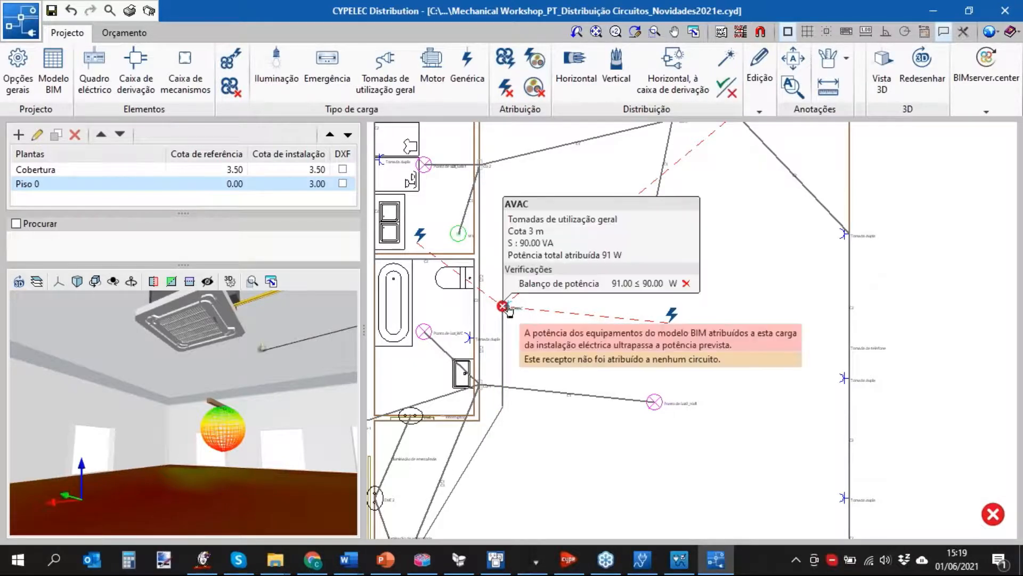
mouse_move(668, 320)
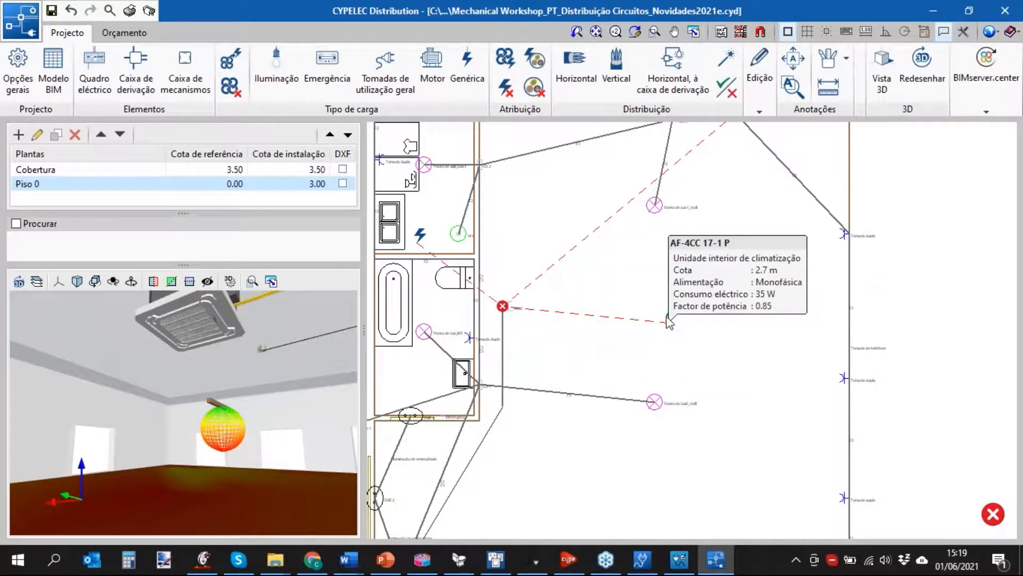
mouse_move(424, 244)
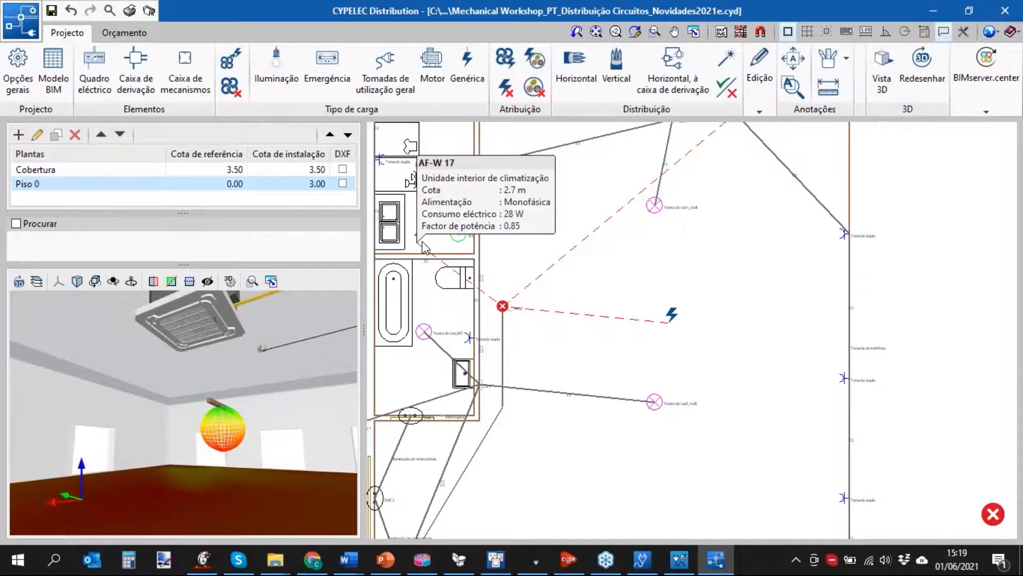
scroll(692, 297, up, 3)
mouse_move(777, 229)
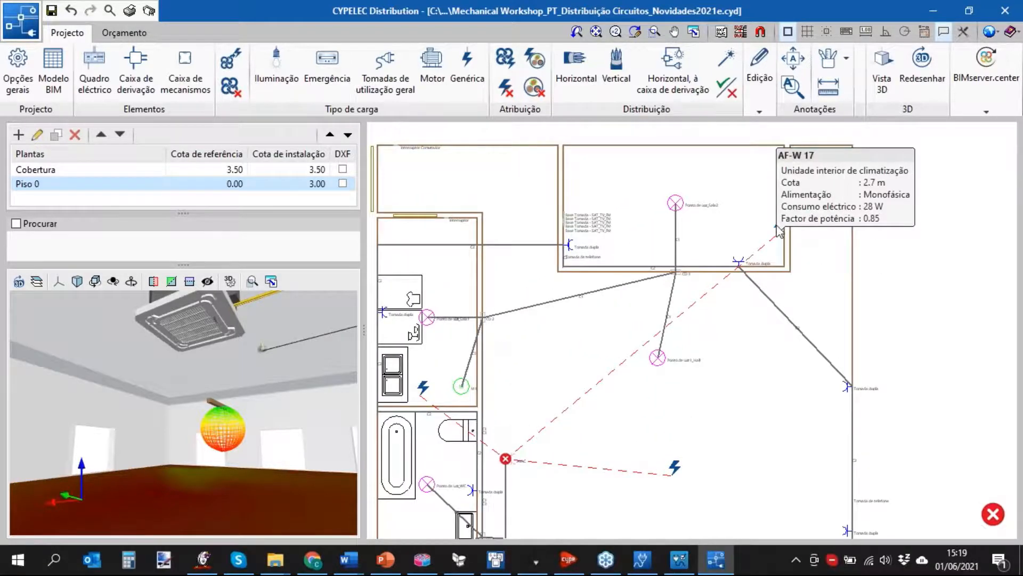
mouse_move(506, 460)
scroll(507, 459, up, 3)
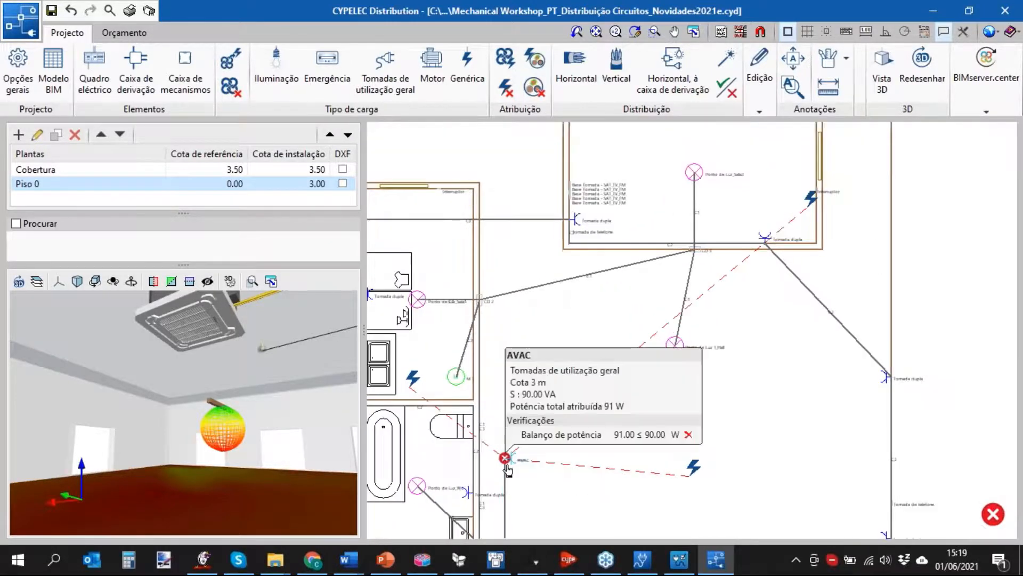
View the AVAC load's apparent power in its characteristics, close them without changes, and reread its power balance check
double_click(507, 456)
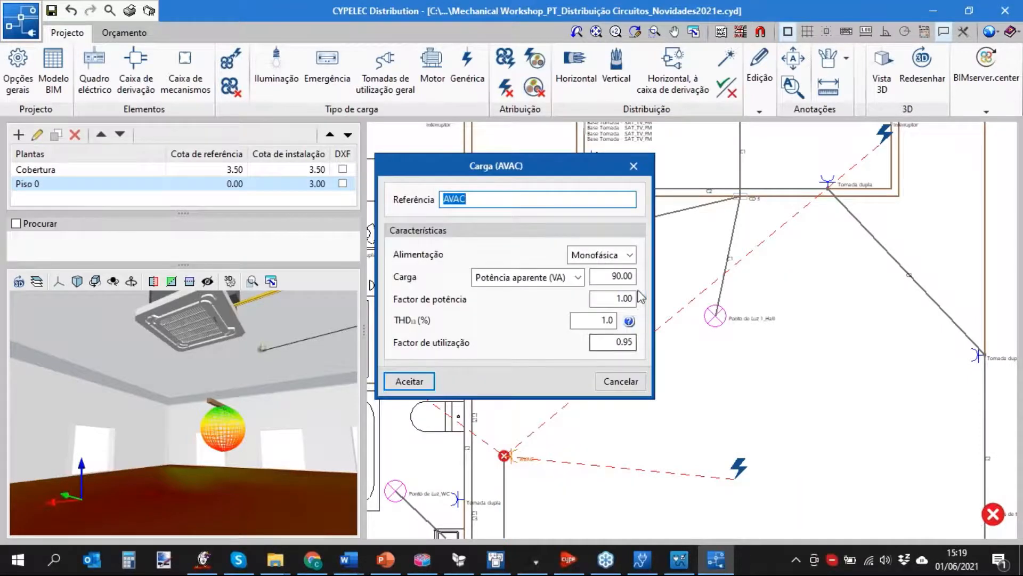
key(Tab)
click(620, 381)
mouse_move(503, 457)
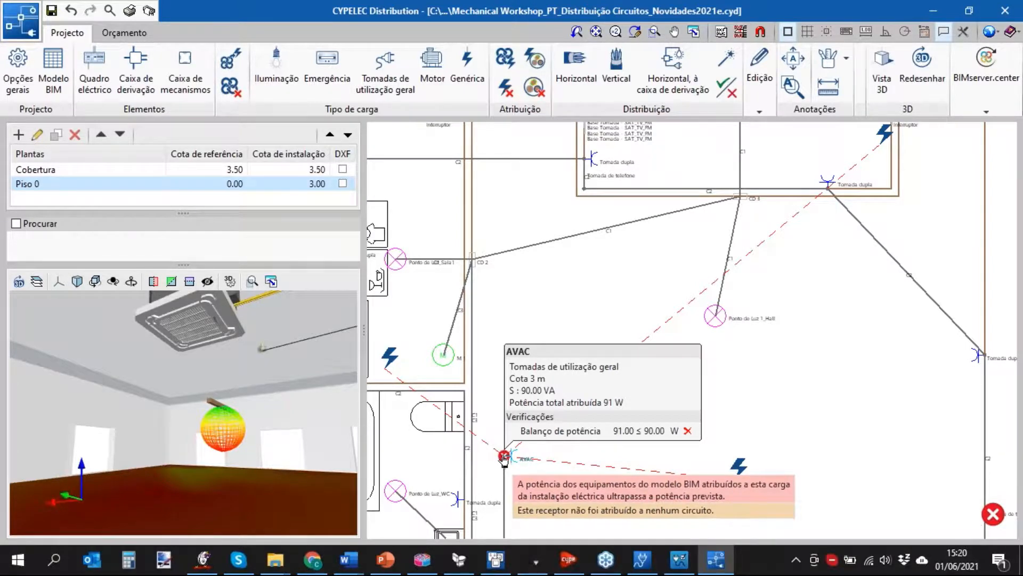
Examine the building's electrical distribution, HVAC units and lighting results from several angles in the 3D model
scroll(504, 457, down, 3)
middle_drag(715, 304, 708, 244)
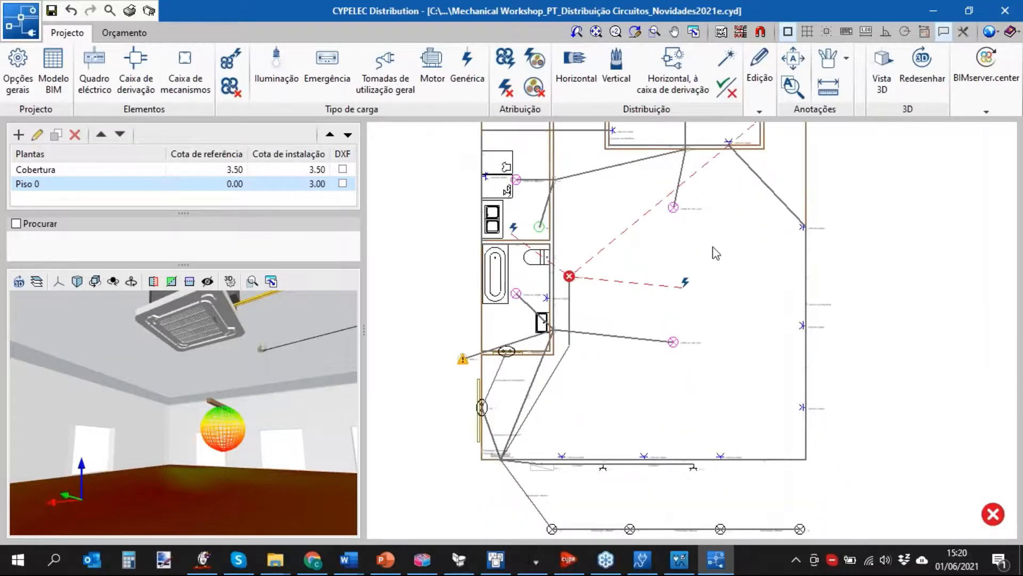
scroll(226, 413, down, 5)
middle_drag(233, 406, 194, 384)
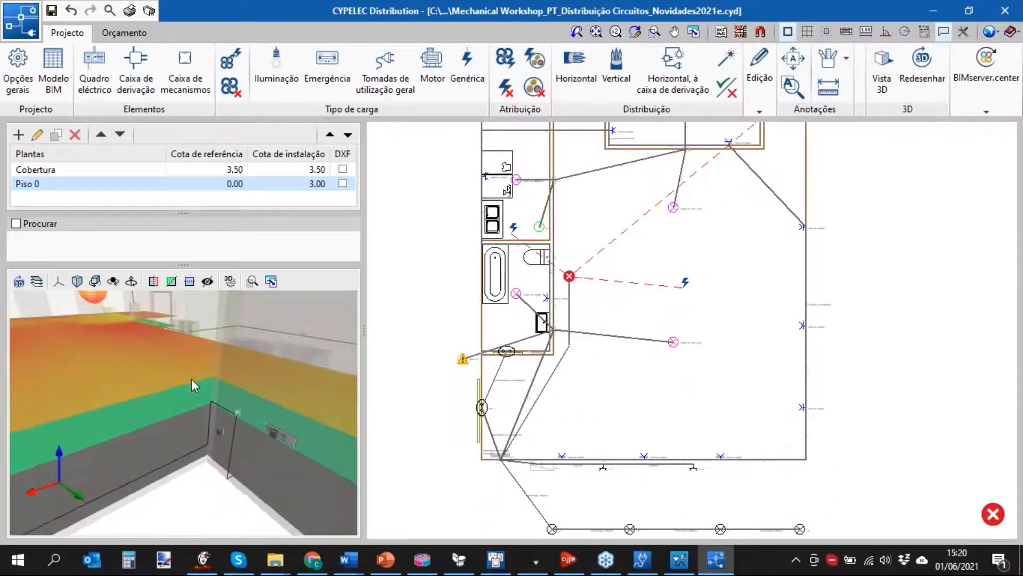
scroll(176, 382, down, 3)
scroll(171, 377, down, 3)
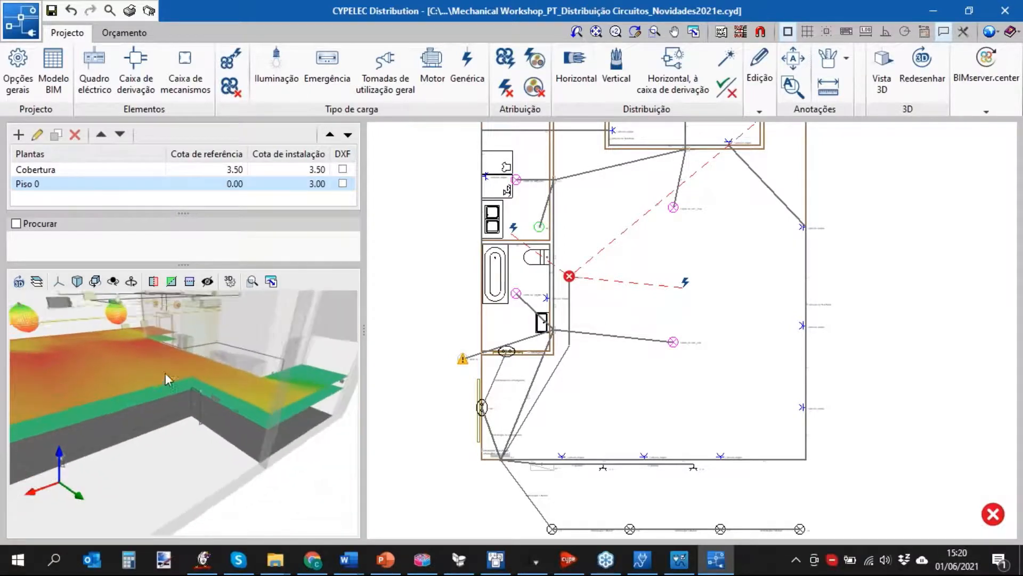
middle_drag(141, 345, 251, 429)
middle_drag(118, 364, 231, 368)
scroll(238, 368, down, 6)
scroll(67, 412, up, 4)
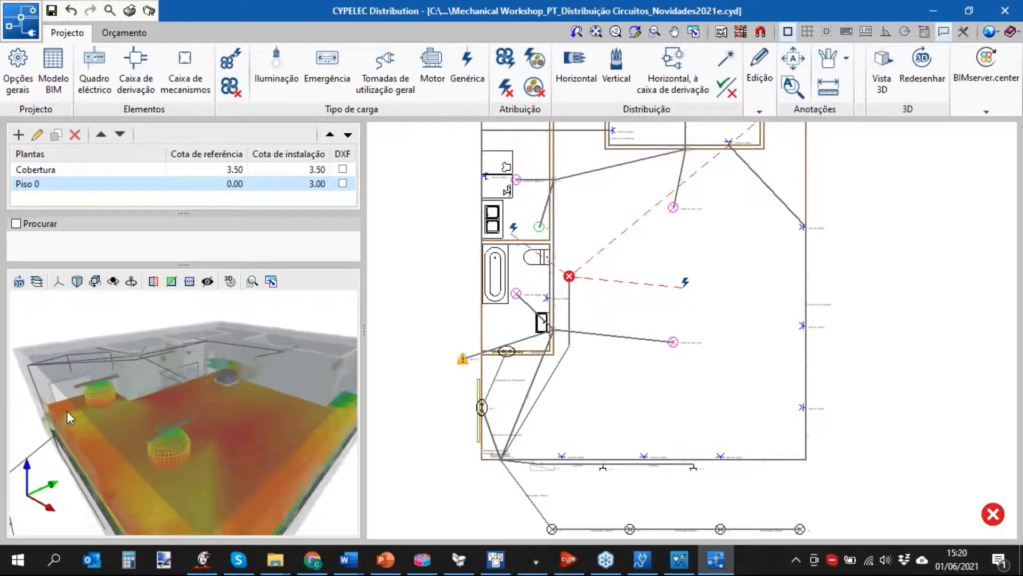
scroll(67, 412, up, 2)
middle_drag(119, 431, 173, 434)
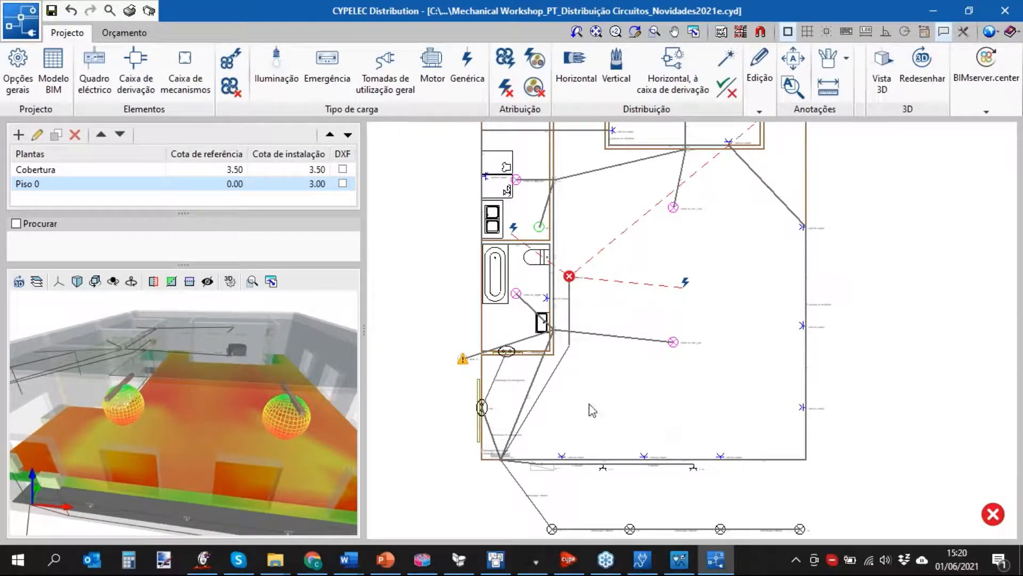
mouse_move(668, 359)
drag(232, 425, 263, 408)
Switch to PowerPoint to view the CYPELEC STARTER workflow slide, and return to the Piso 0 plan in CYPELEC Distribution
click(386, 559)
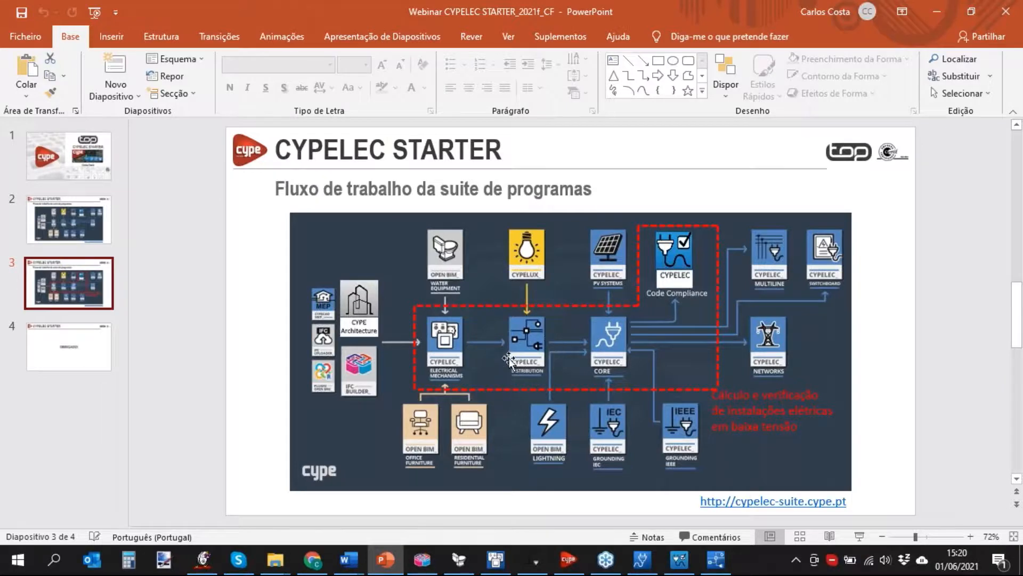
click(936, 15)
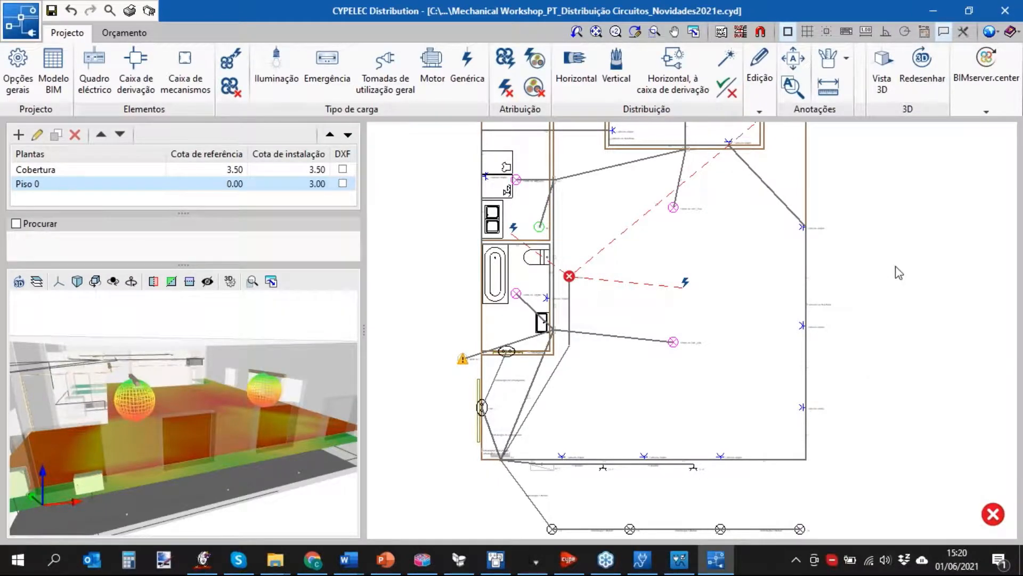
scroll(899, 272, down, 1)
middle_drag(896, 265, 821, 333)
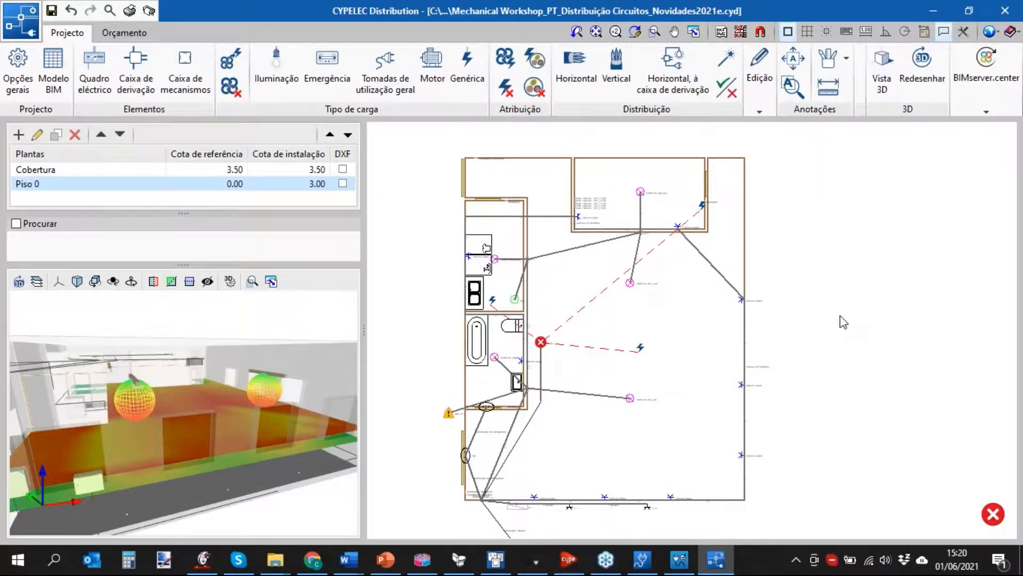
Switch to CYPELEC Electrical Mechanisms, view the settings for passing the project on to load and circuit distribution, and close them without creating anything
click(495, 559)
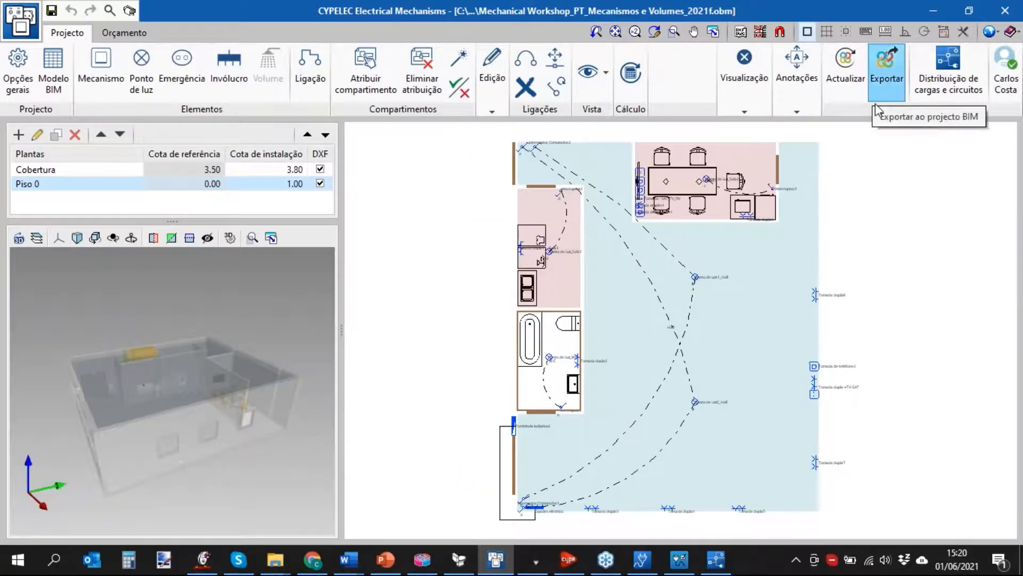
middle_drag(901, 297, 872, 308)
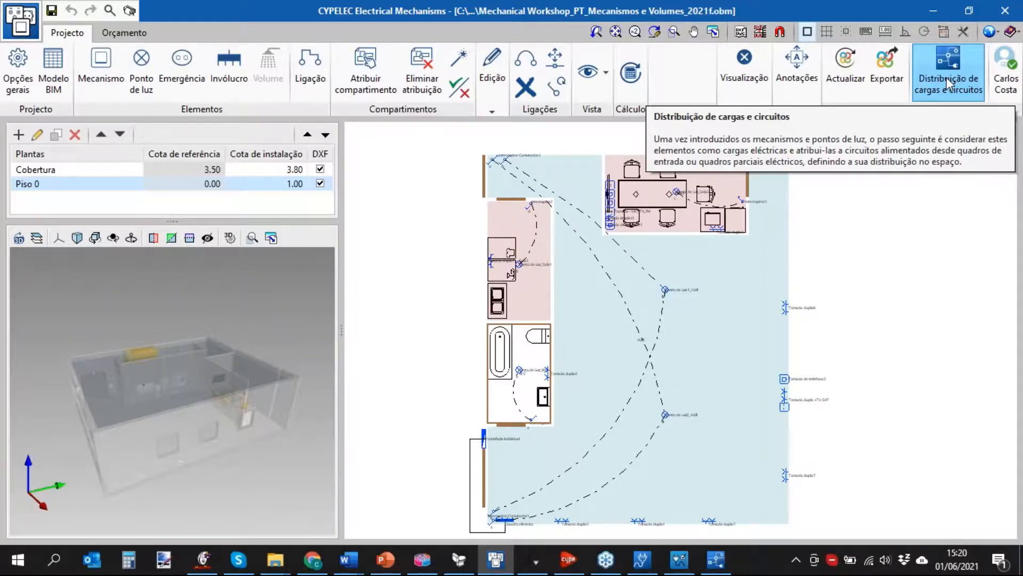
click(946, 78)
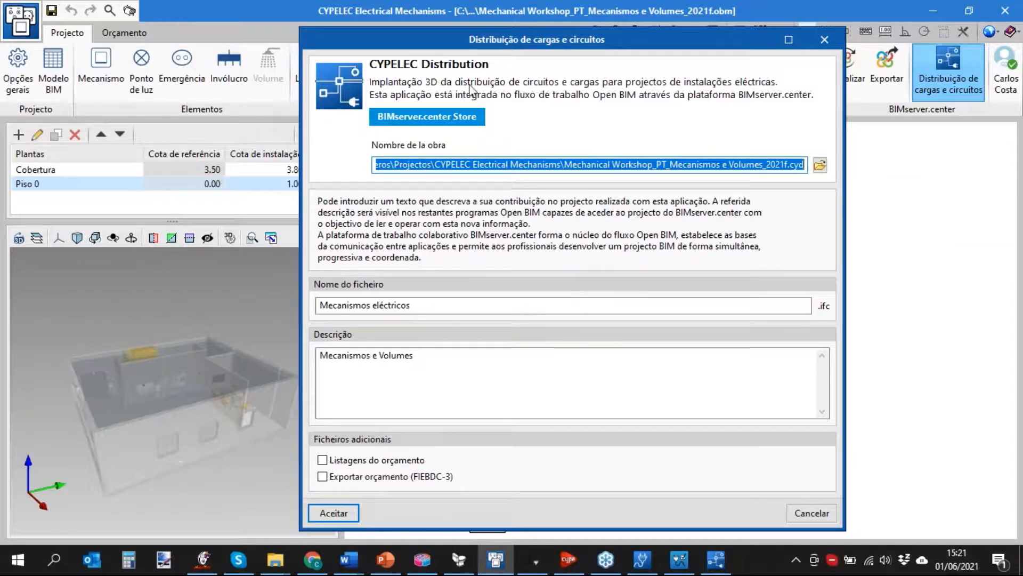
click(824, 40)
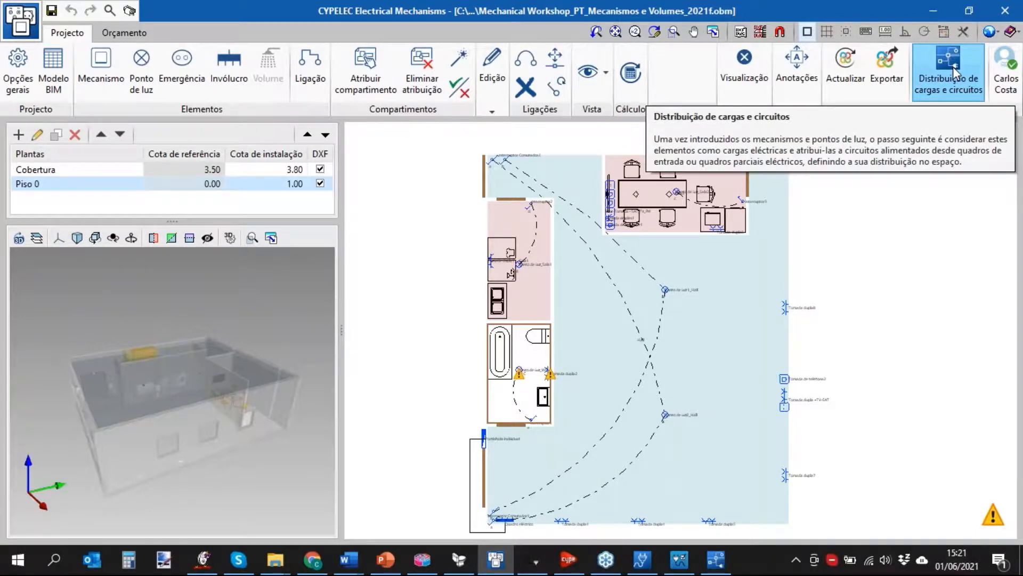
View the options for exporting the electrical mechanisms to the BIM project, and cancel without exporting
click(897, 80)
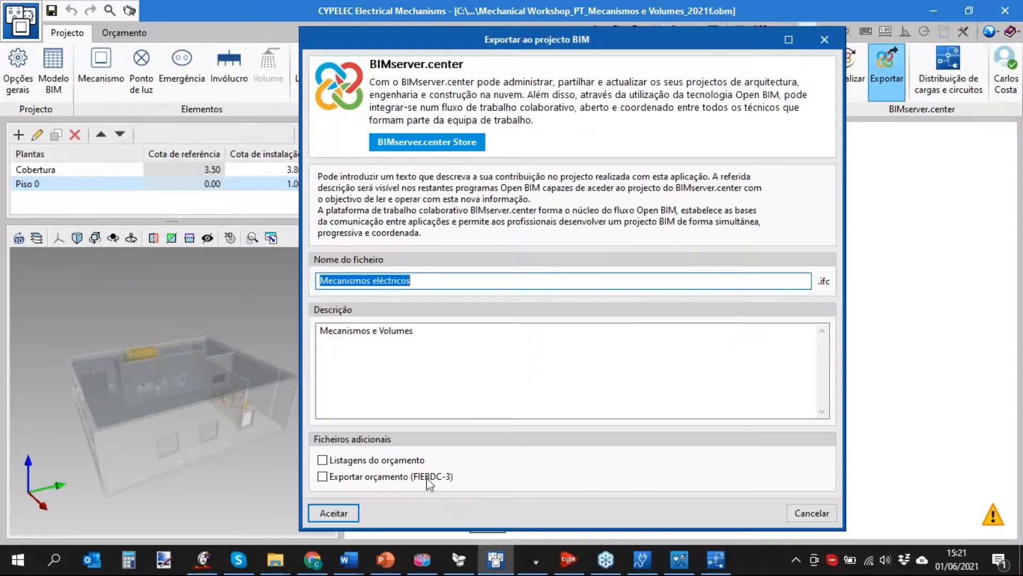
click(813, 513)
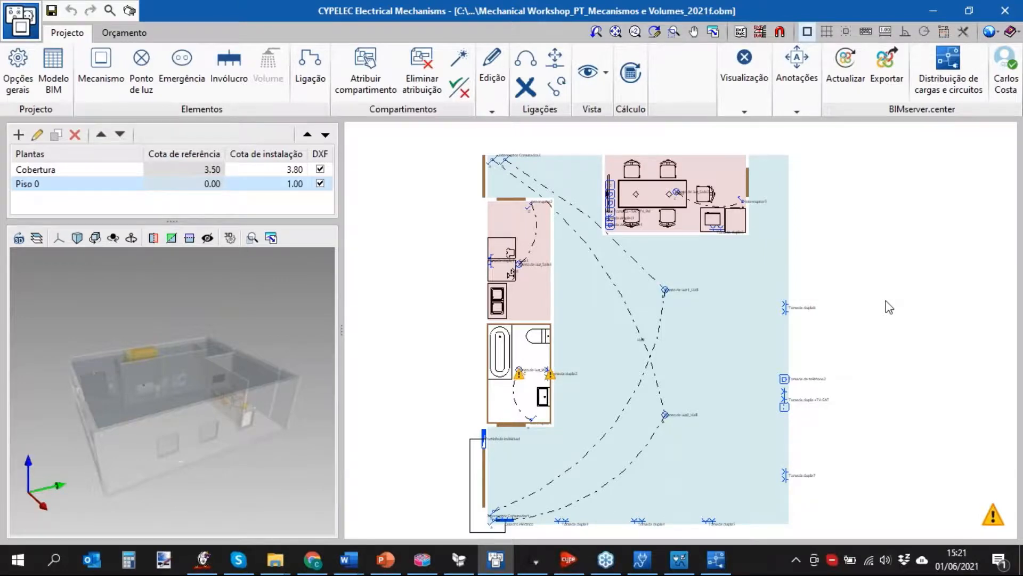
middle_drag(881, 351, 872, 326)
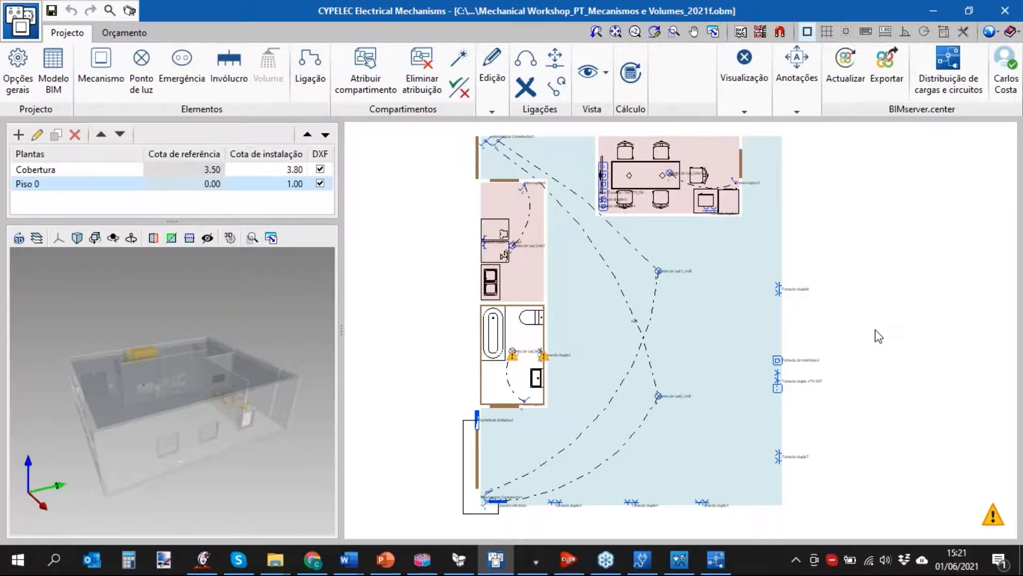
Switch to PowerPoint to review the CYPELEC STARTER workflow slide, and bring up the circuit diagram in CYPELEC Code Compliance
mouse_move(654, 568)
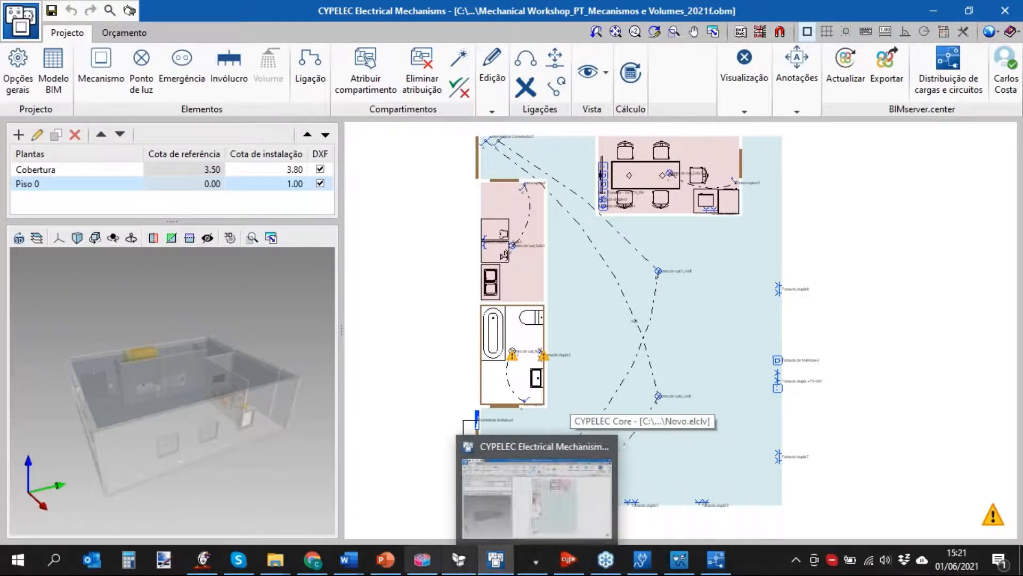
click(386, 560)
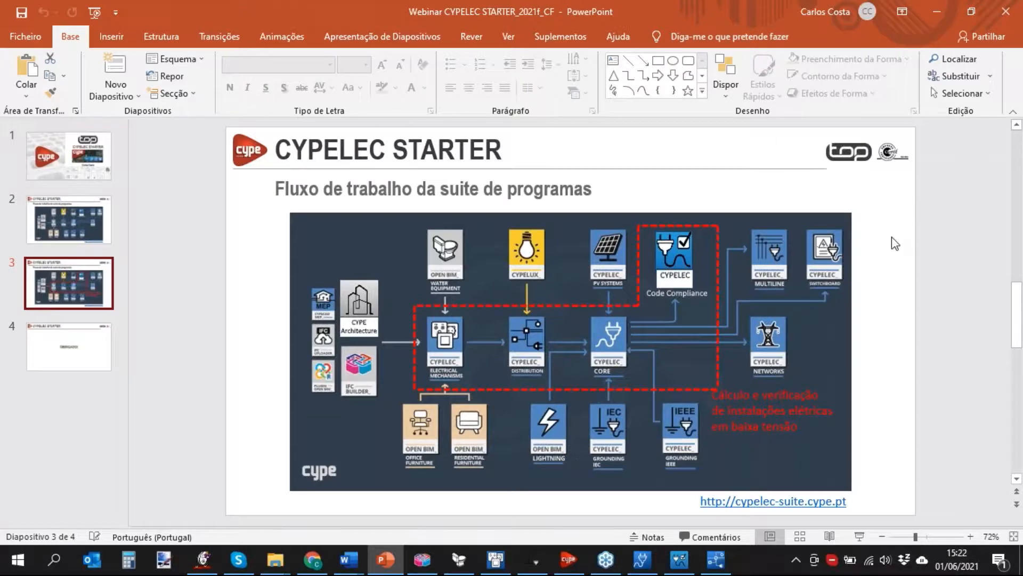
click(716, 559)
click(678, 559)
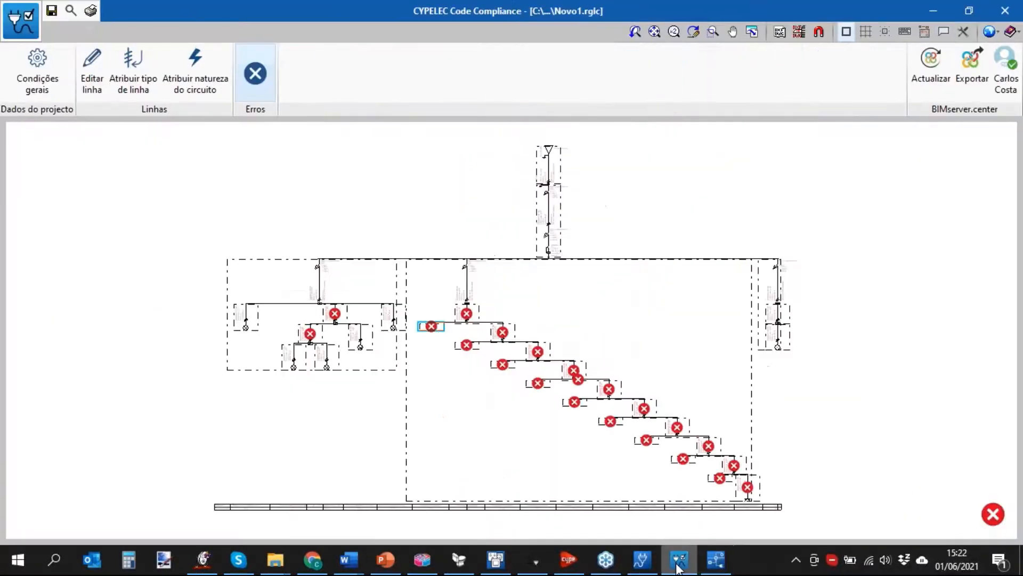
Switch to CYPELEC Grounding IEC, look through the available terrain types and select Lama for the ground resistivity
click(533, 560)
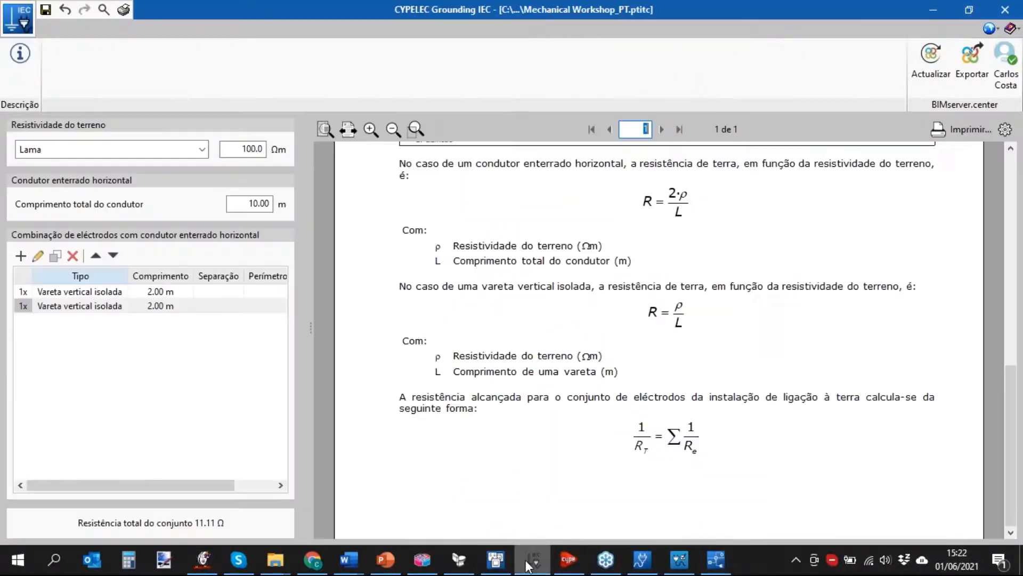
click(202, 150)
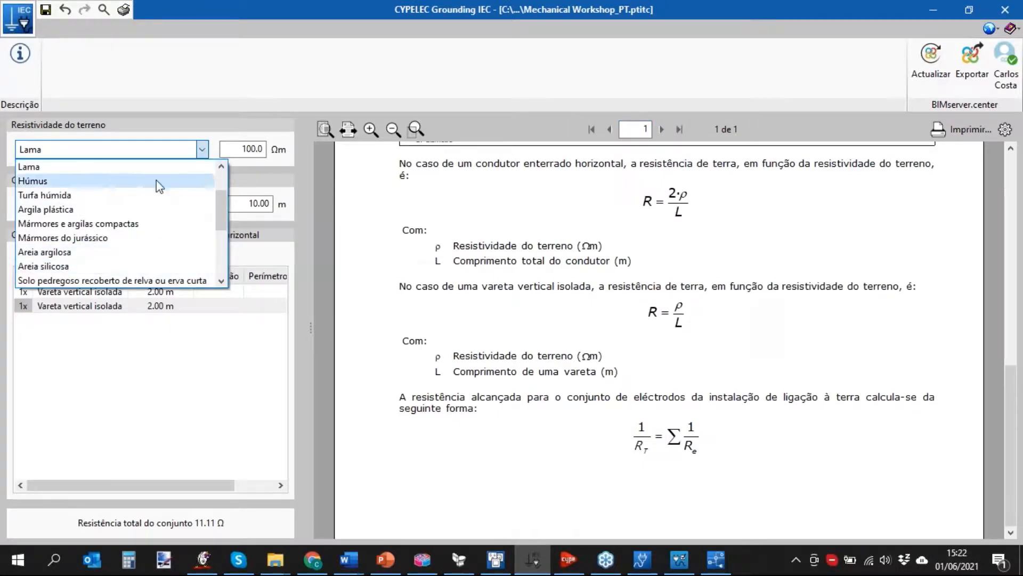
click(168, 166)
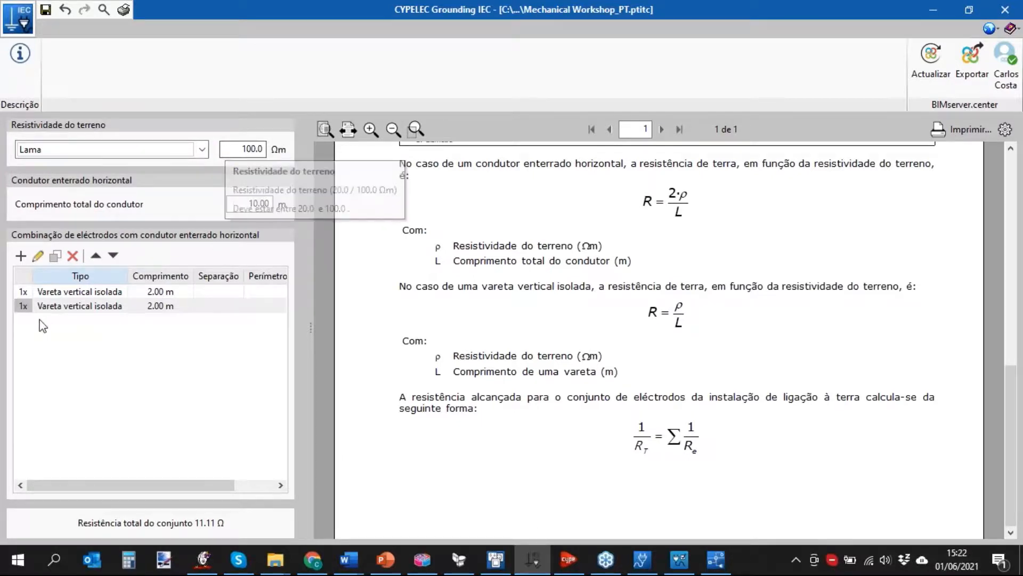
Add one Três varetas em linha electrode to the grounding combination, with 2.00 m rods separated by 4.00 m
click(21, 257)
click(606, 260)
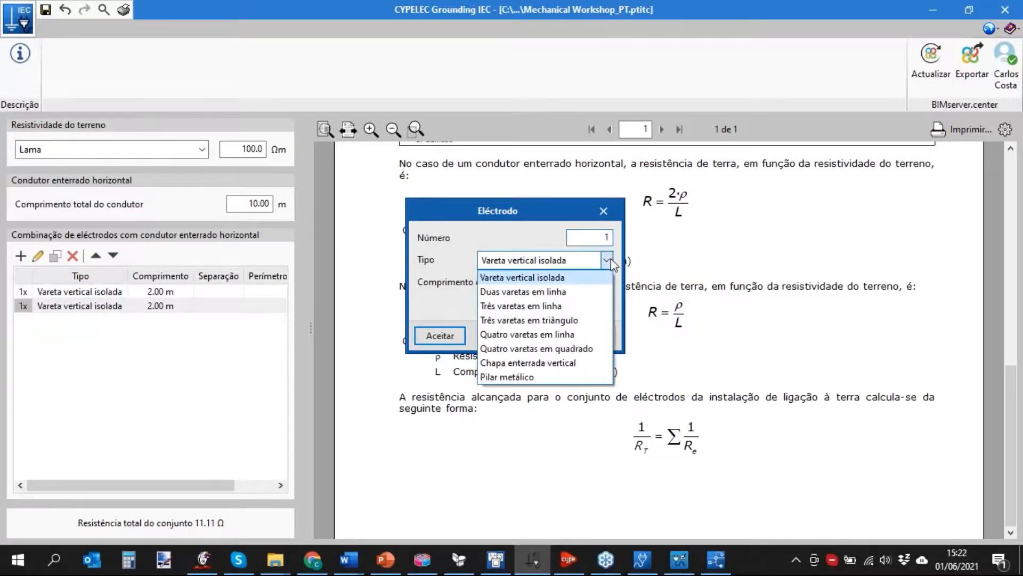
click(606, 259)
click(606, 260)
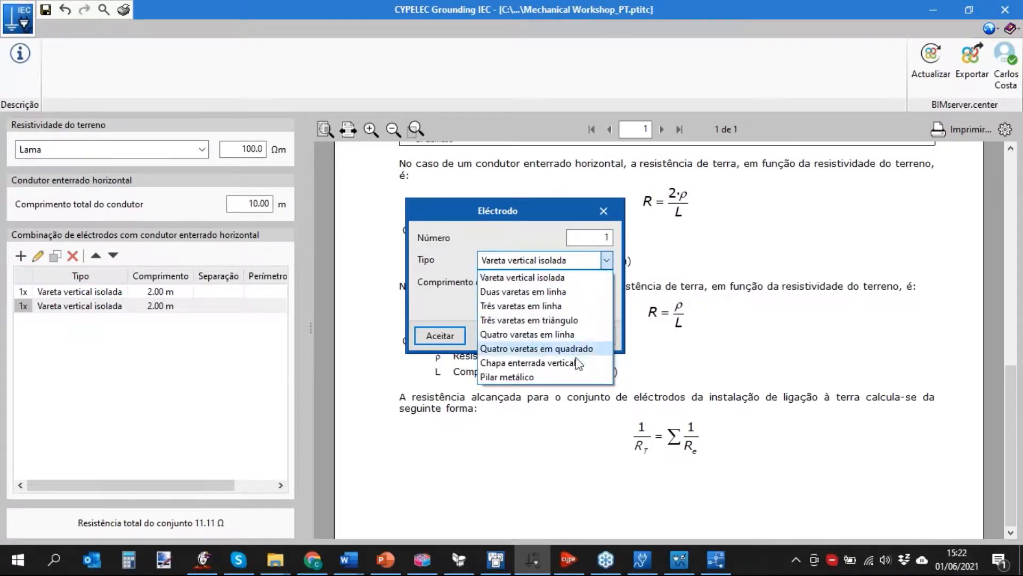
click(577, 305)
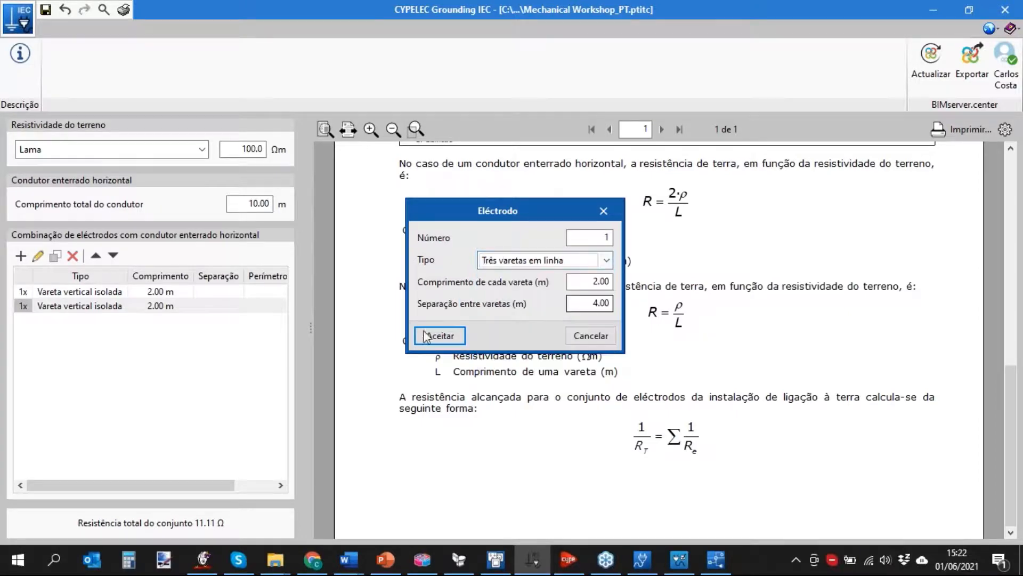
click(437, 337)
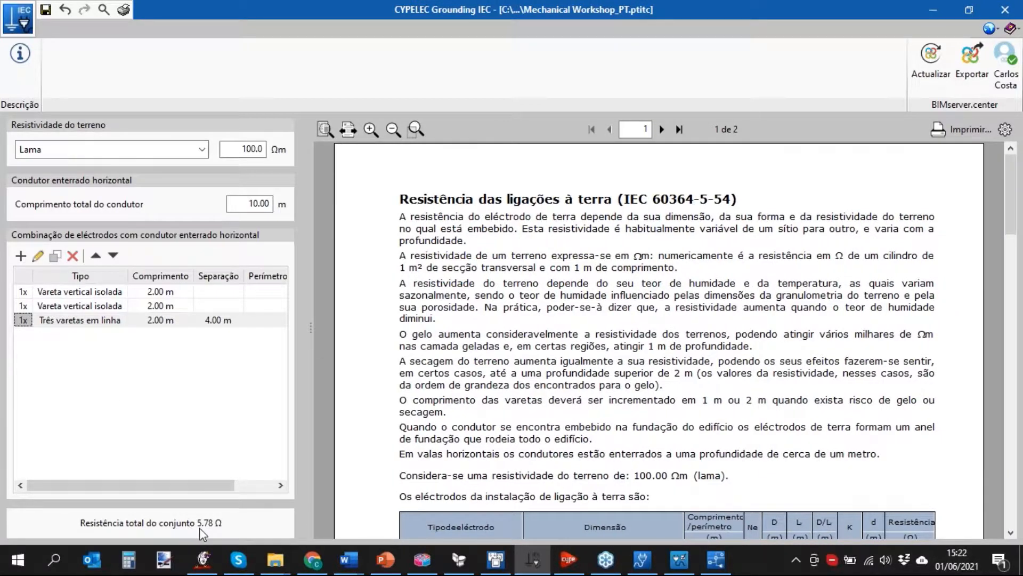
Export the grounding system to the BIM project as Sistema de terra IEC.ifc, replacing the existing file
click(975, 55)
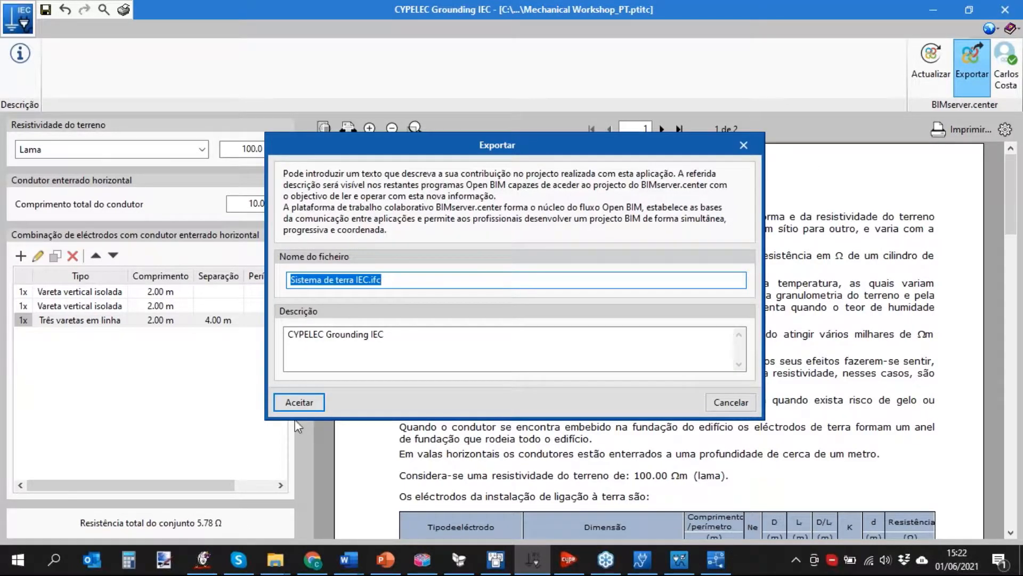
click(312, 402)
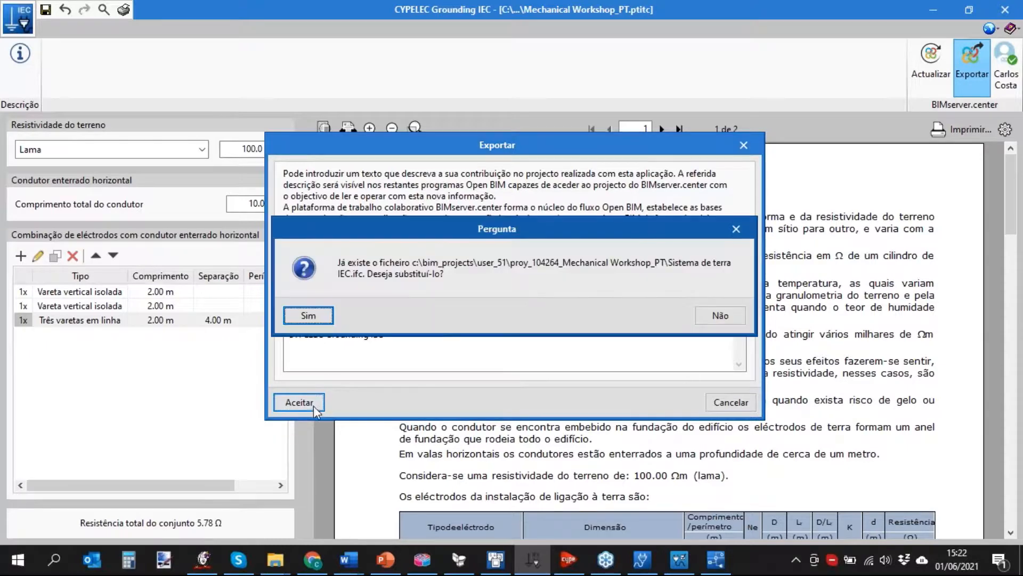
click(306, 315)
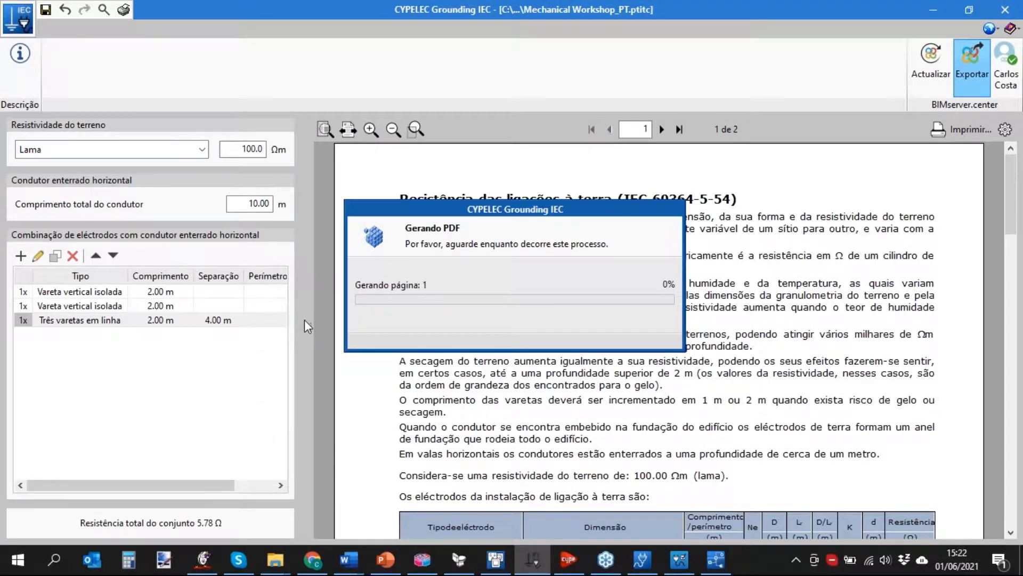
click(515, 322)
Read through the earth resistance report, examining the electrode table and the calculation formulas on both pages
scroll(733, 277, down, 1)
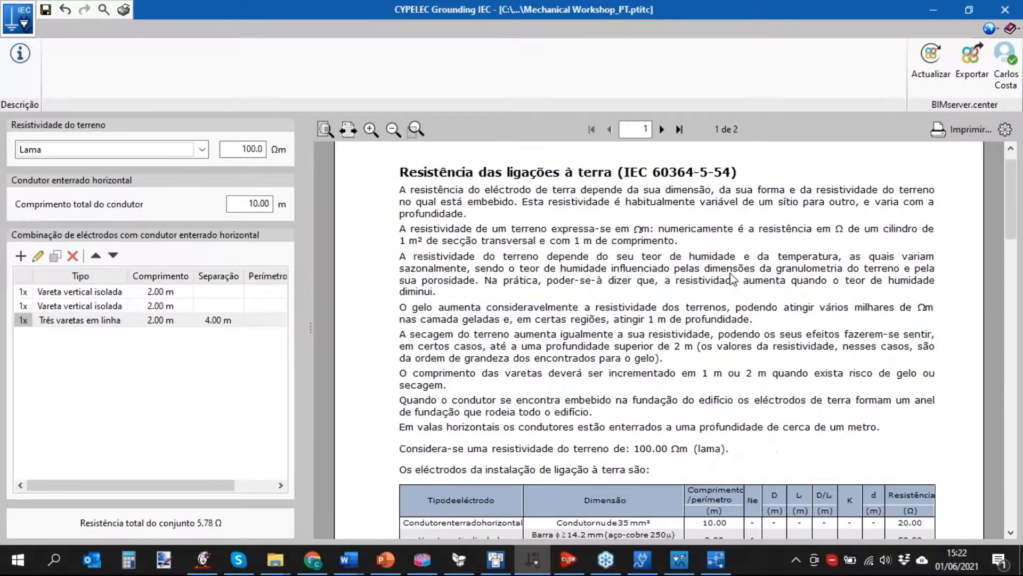
scroll(733, 277, down, 8)
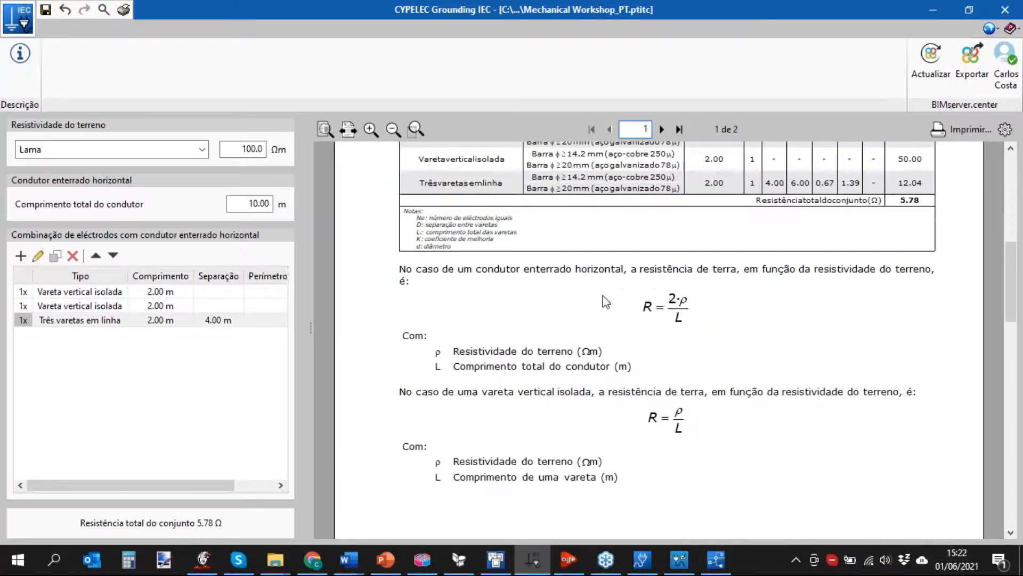
scroll(691, 349, down, 2)
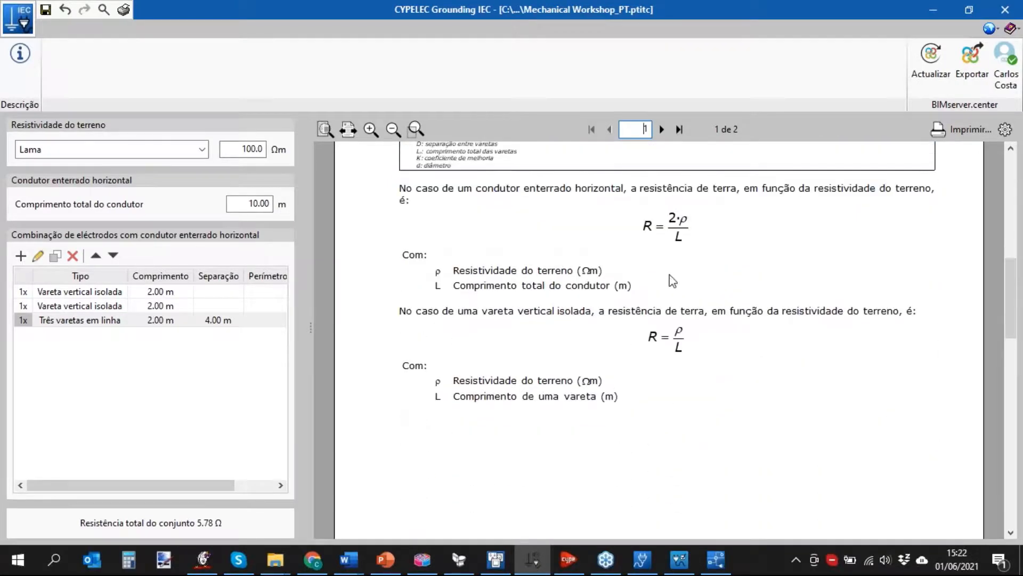
scroll(631, 237, down, 5)
scroll(629, 315, down, 10)
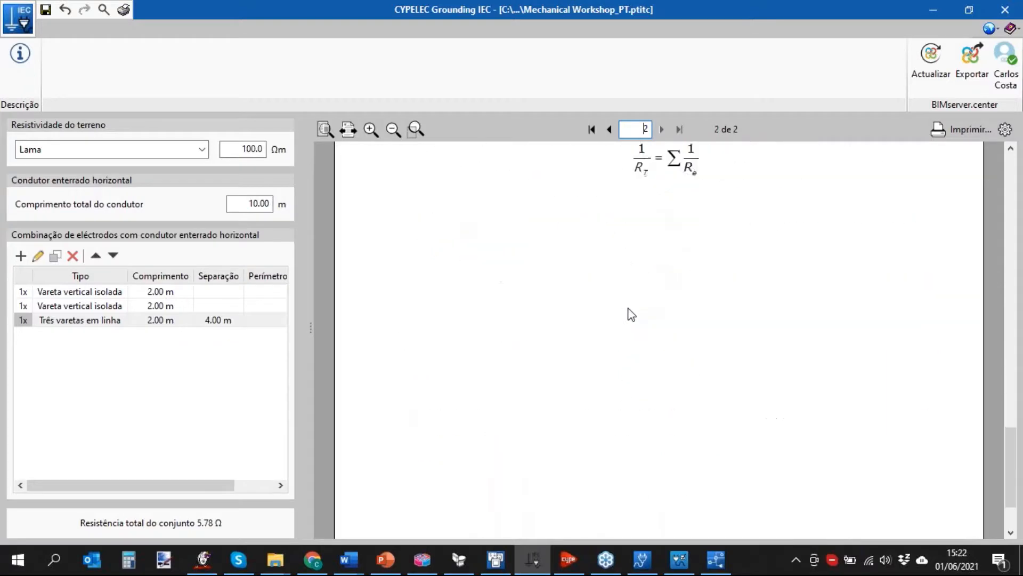
scroll(650, 351, up, 5)
scroll(663, 359, up, 3)
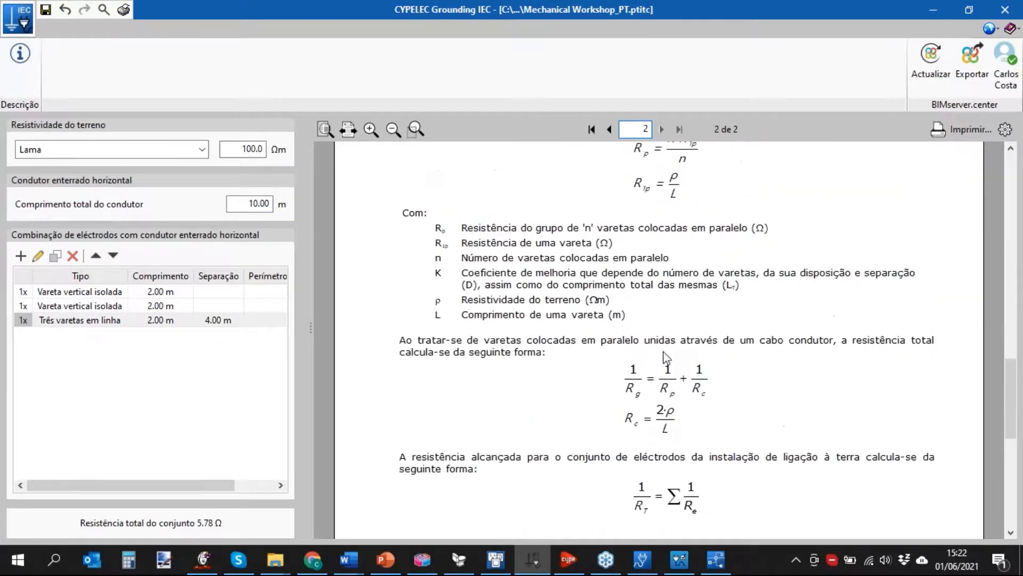
Switch to CYPELEC Core, view the earthing schemes and electrode resistances in the general conditions, and cancel without changes
click(643, 566)
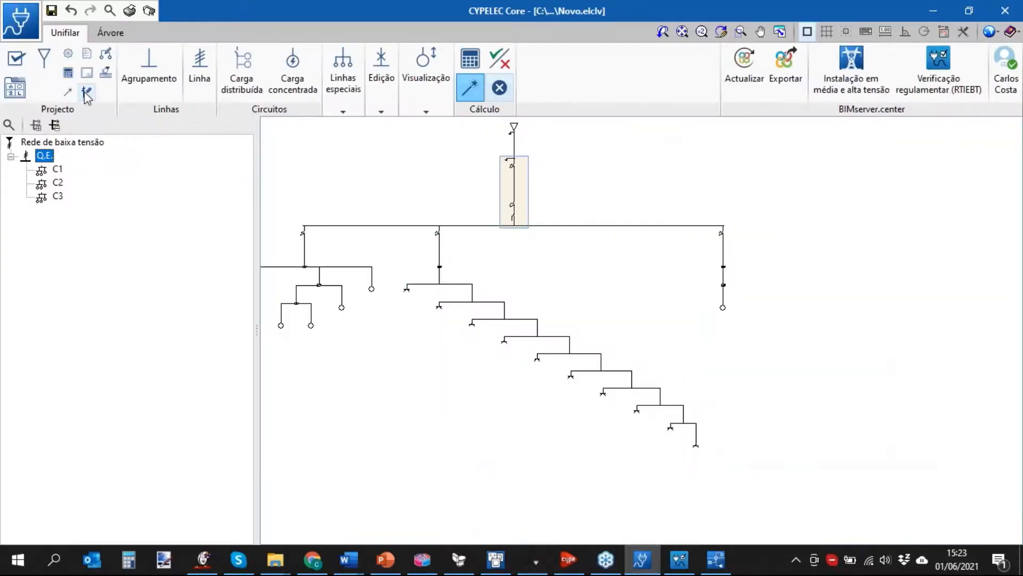
click(16, 59)
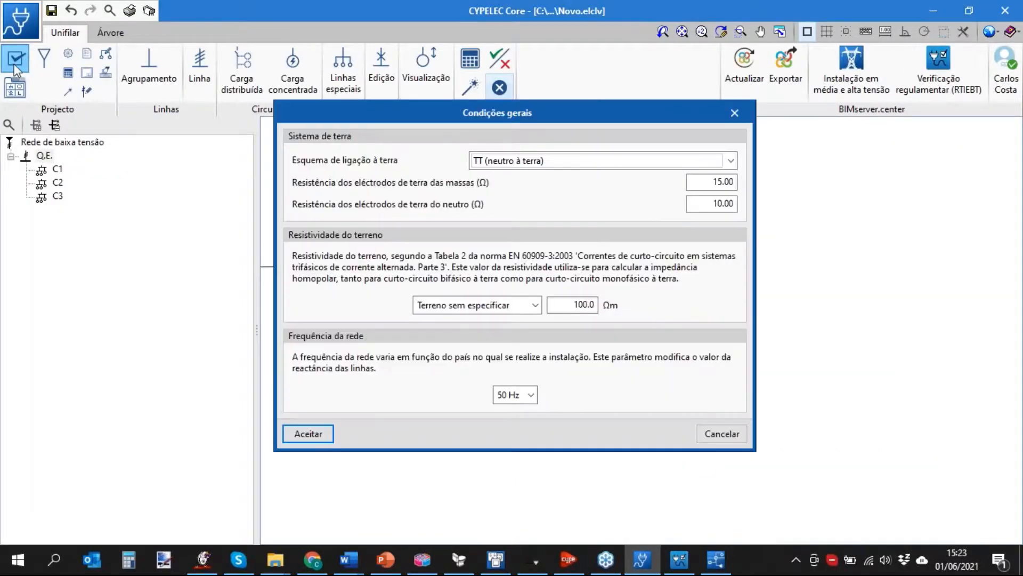
click(603, 161)
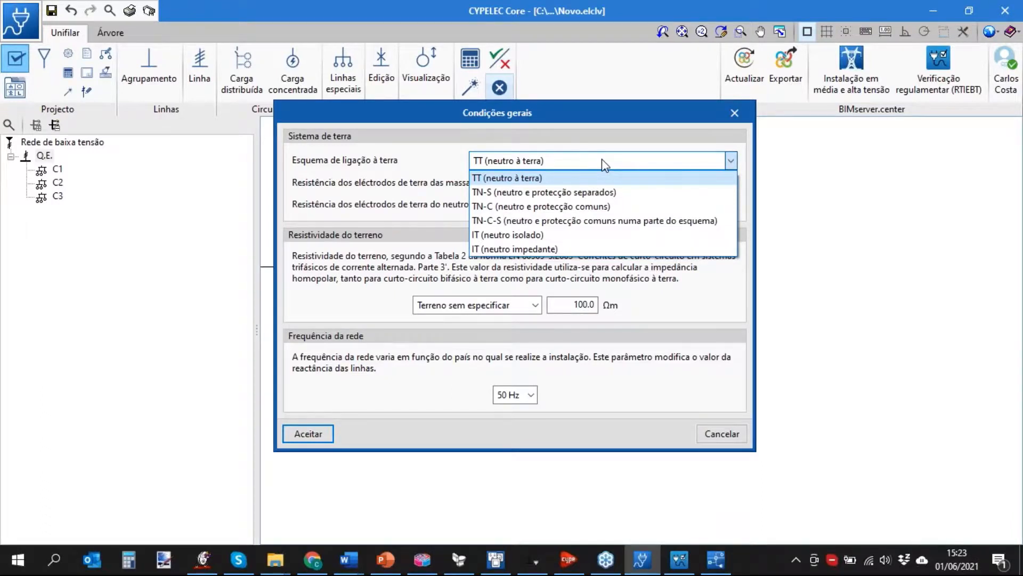
click(605, 163)
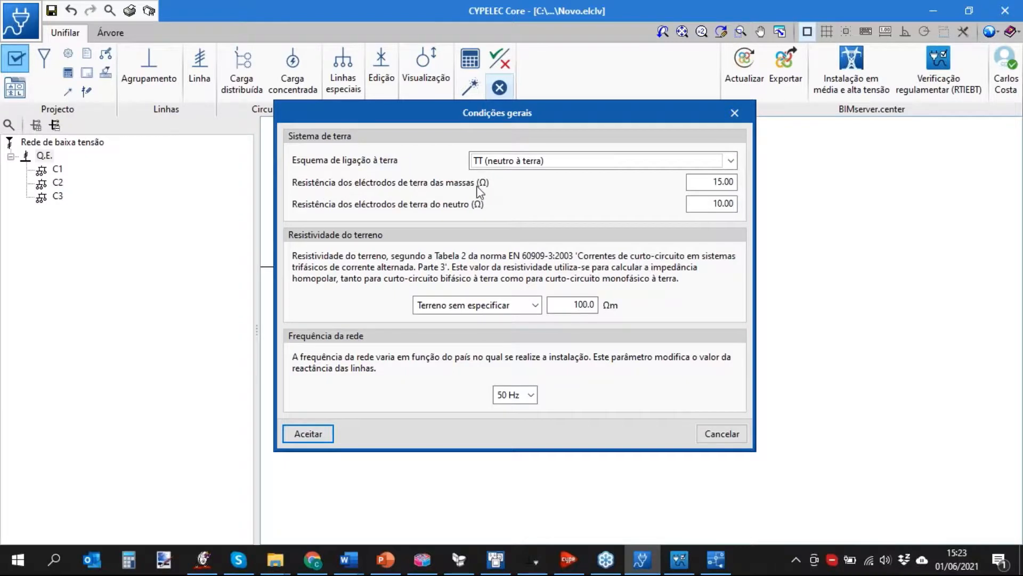
double_click(717, 182)
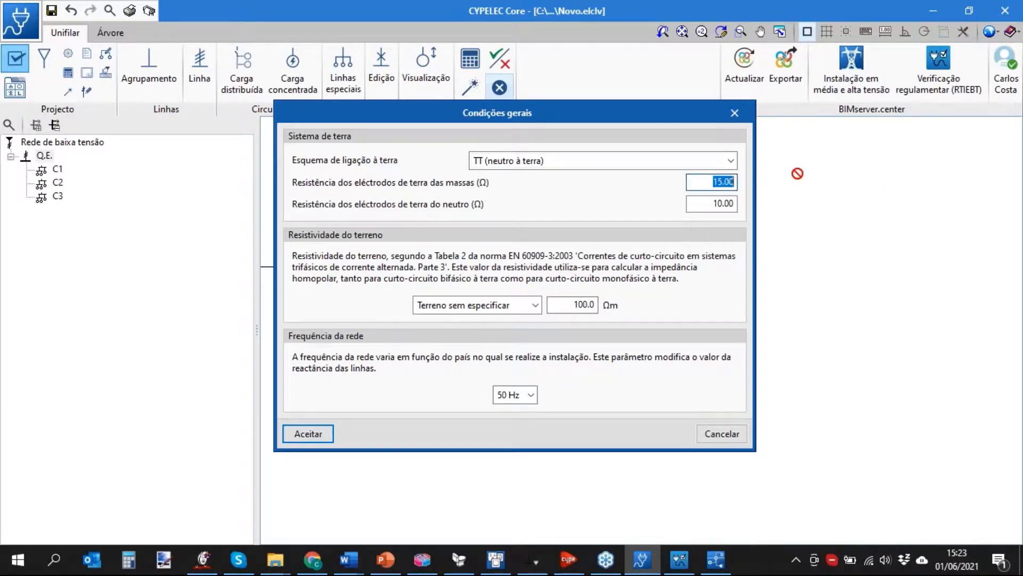
click(722, 435)
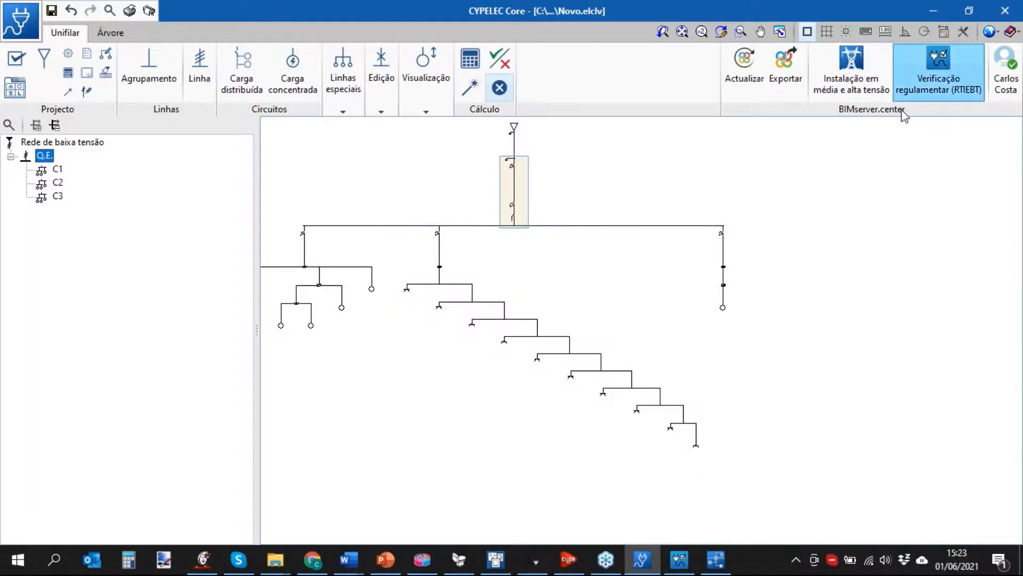
Update the BIM model with the CYPELEC Grounding IEC file Sistema de terra IEC included alongside the CYPELEC Distribution file
click(744, 64)
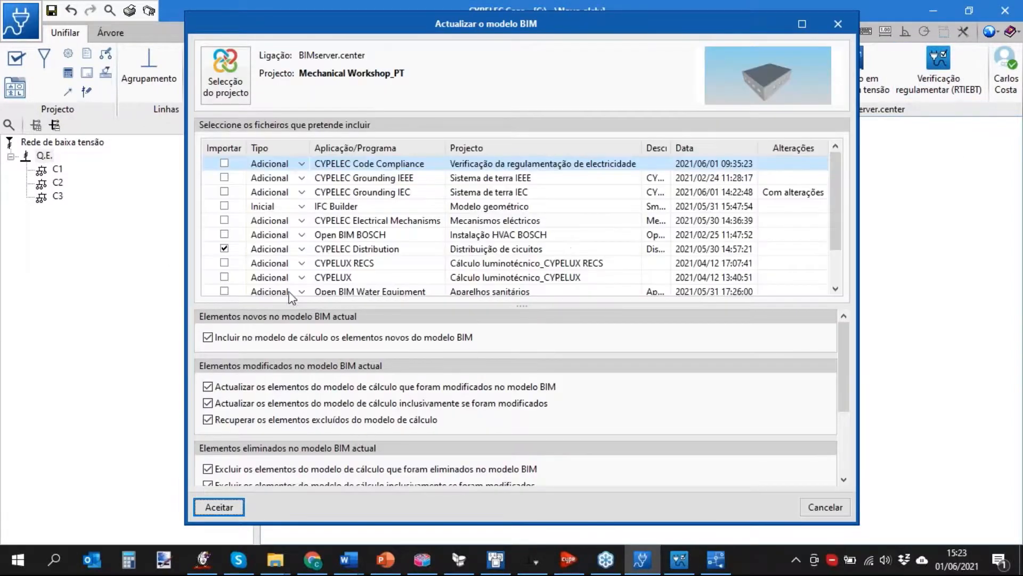
scroll(342, 259, down, 1)
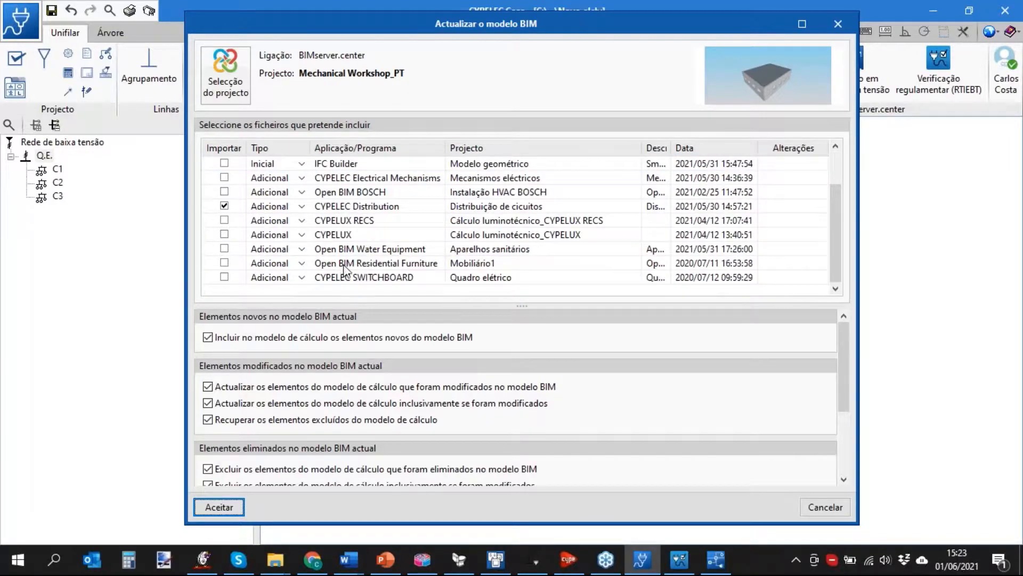
scroll(337, 265, up, 1)
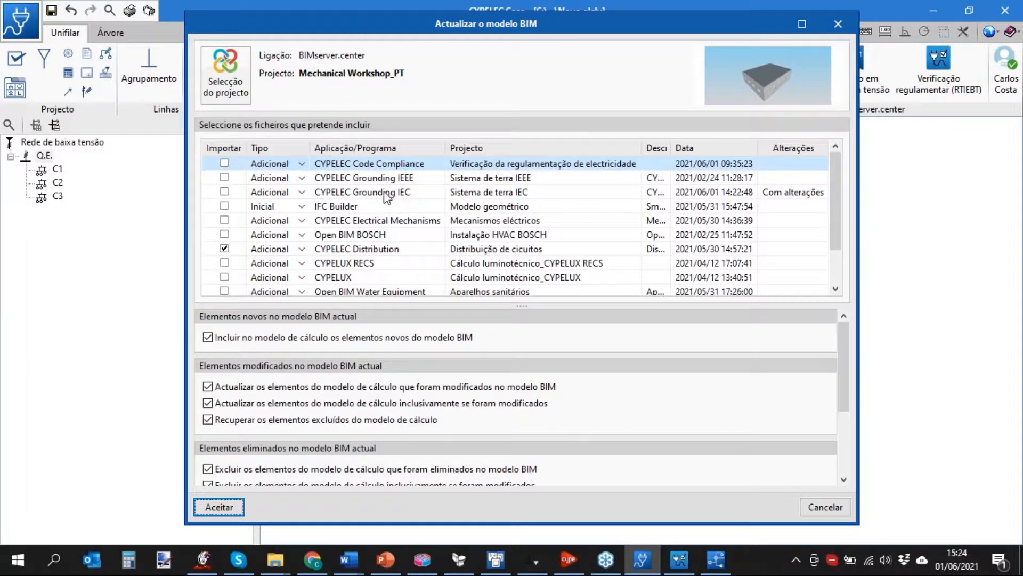
click(270, 193)
click(225, 191)
click(229, 506)
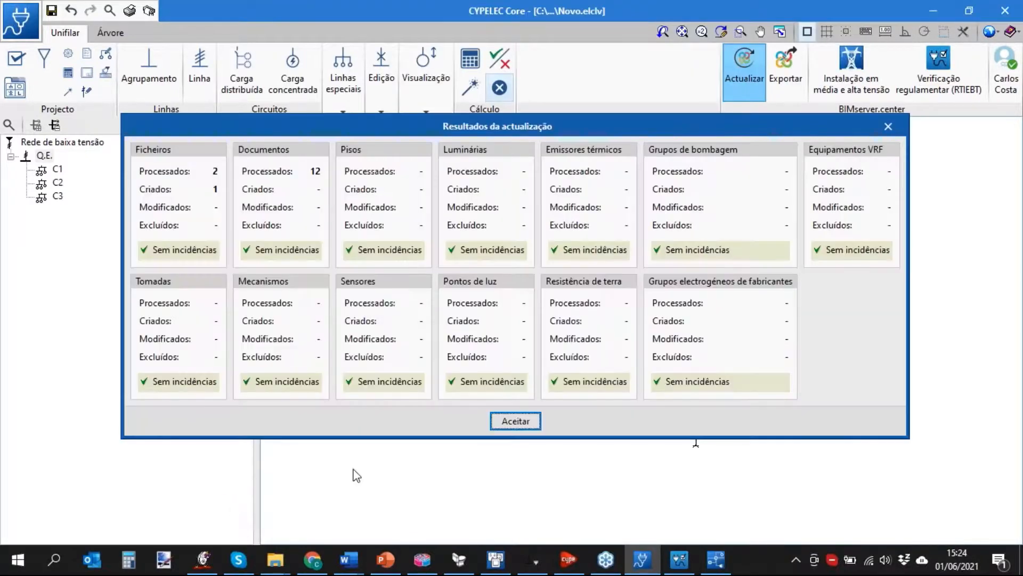
Accept the update results, check the imported earth electrode resistance of the masses in the general conditions, and cancel without changes
click(530, 420)
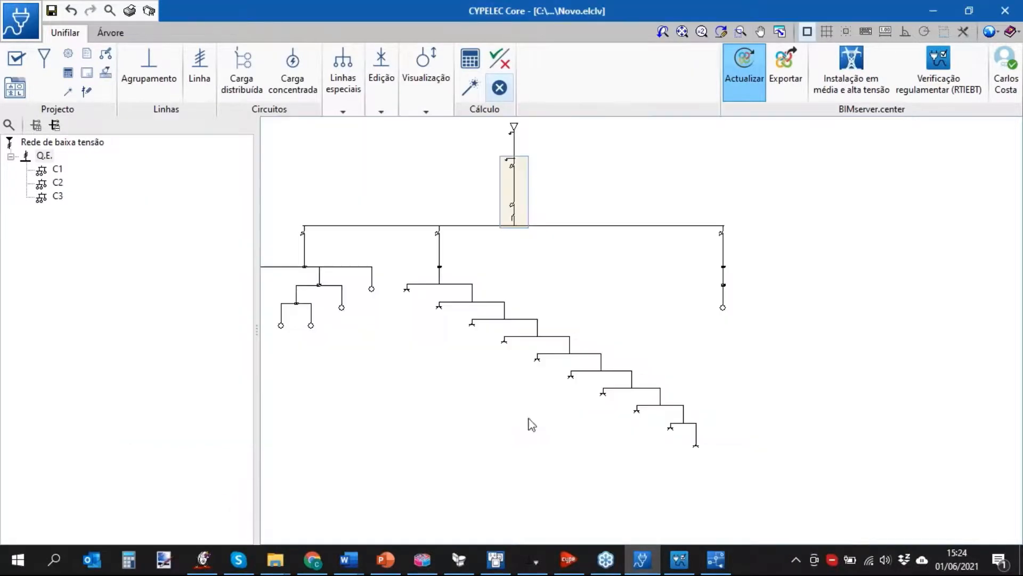
click(16, 59)
click(698, 183)
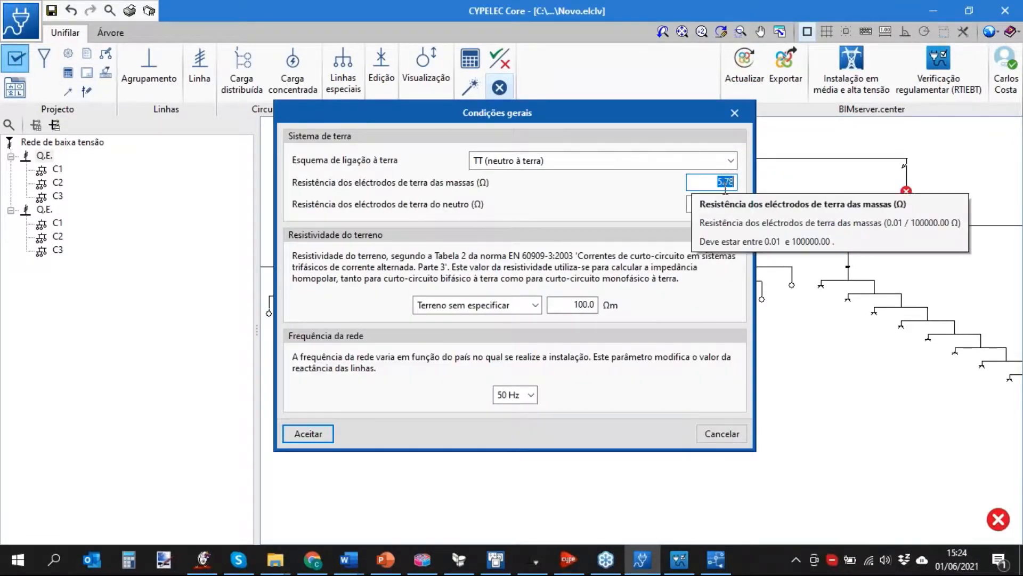
click(738, 438)
scroll(674, 438, down, 3)
middle_drag(673, 438, 667, 347)
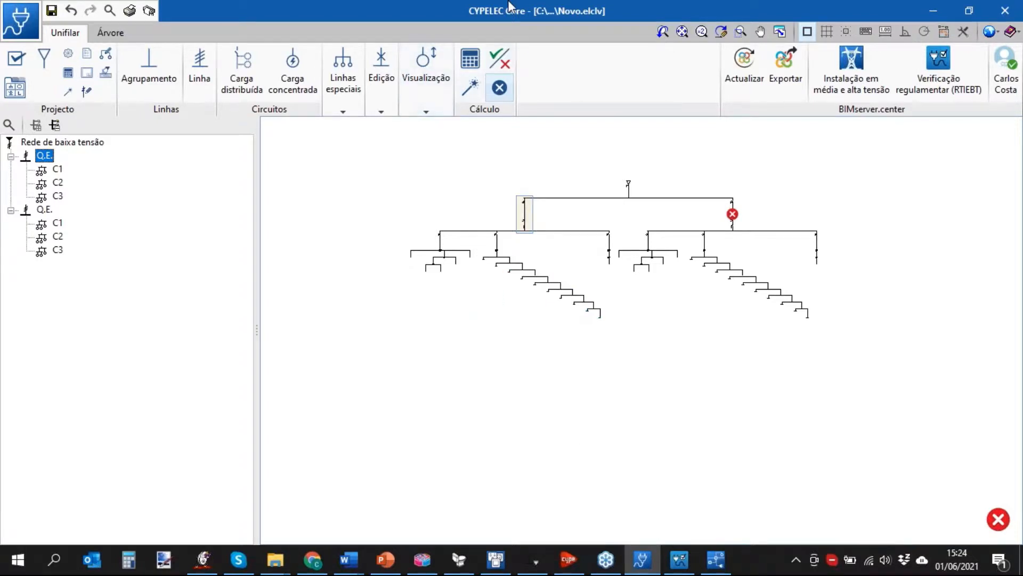
Switch to PowerPoint to view the suite workflow slide, and open the training videos page of the Top Informática website in Chrome
click(385, 559)
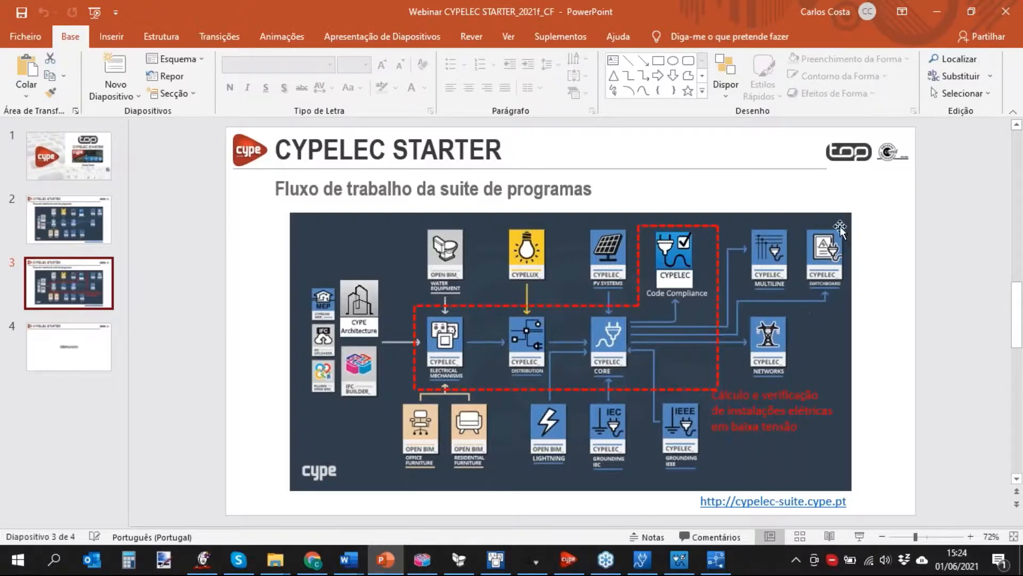
click(310, 560)
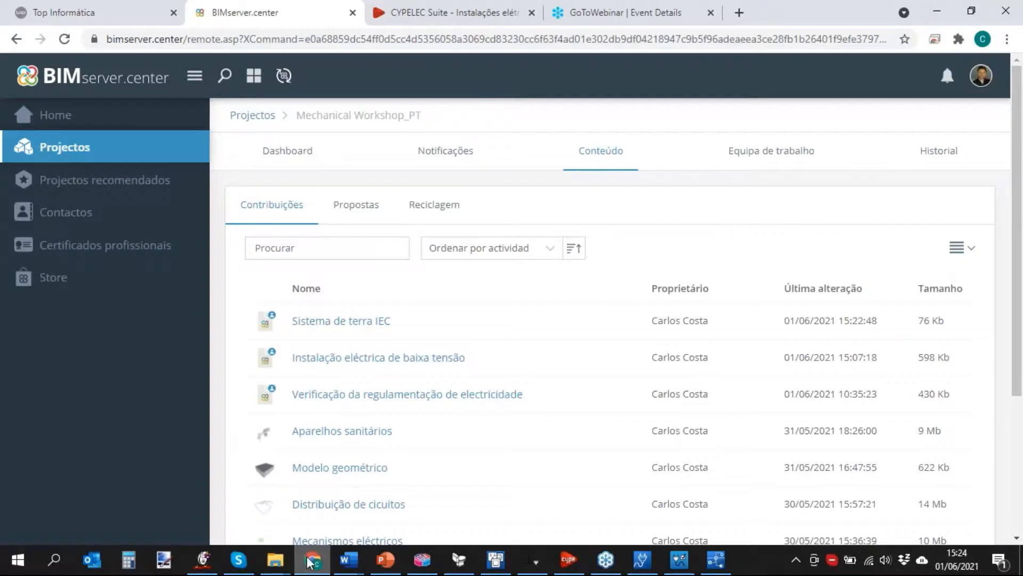
click(75, 13)
scroll(521, 219, down, 4)
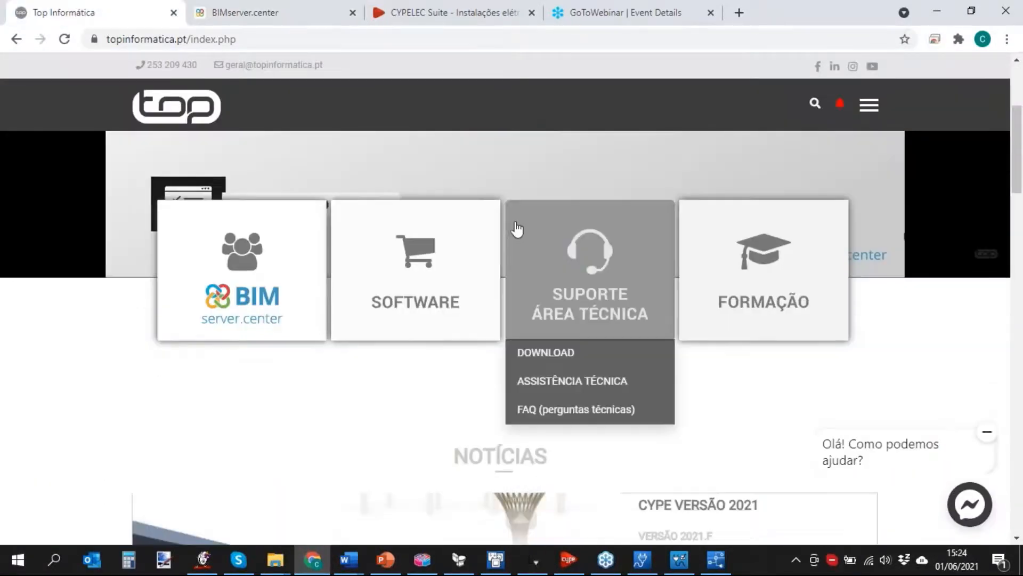
mouse_move(754, 260)
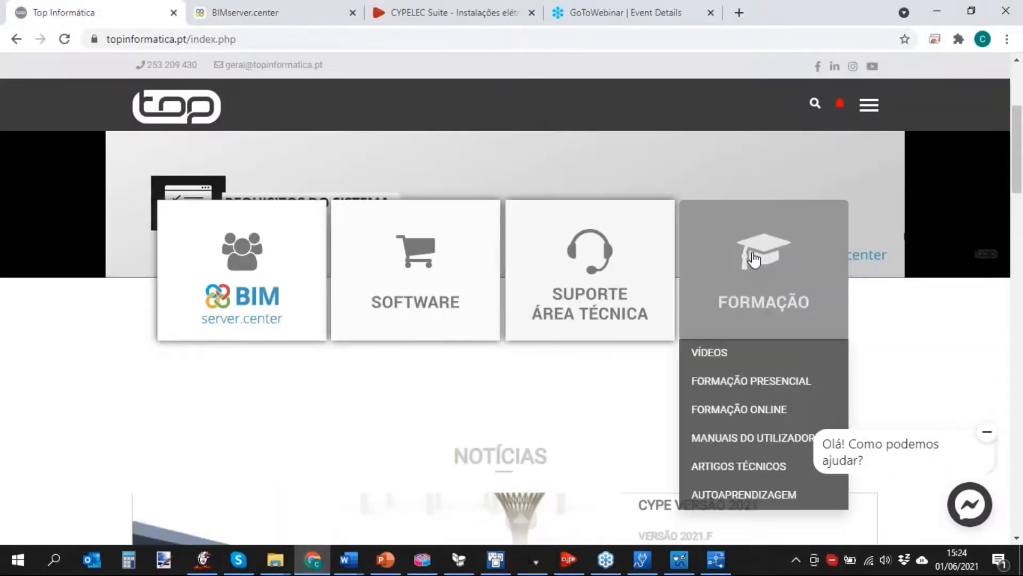
click(724, 354)
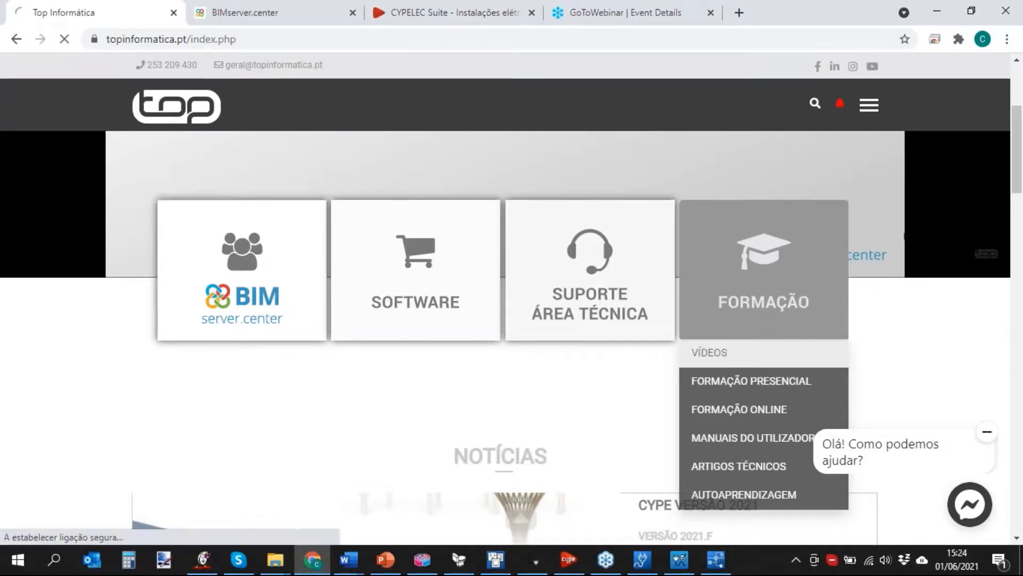
Search the video list for cypelec and go to the first match
scroll(421, 312, down, 10)
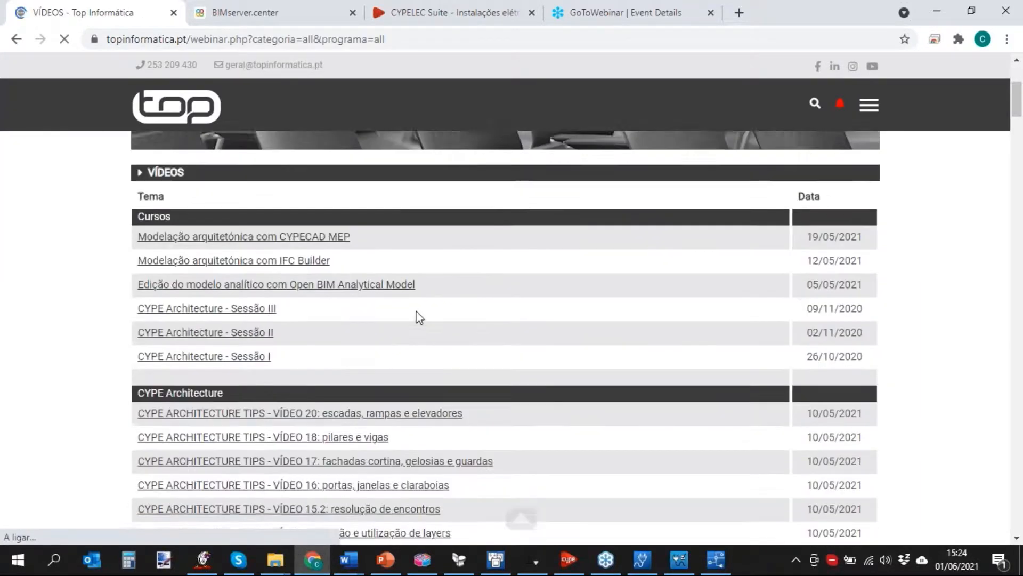
key(ctrl+f)
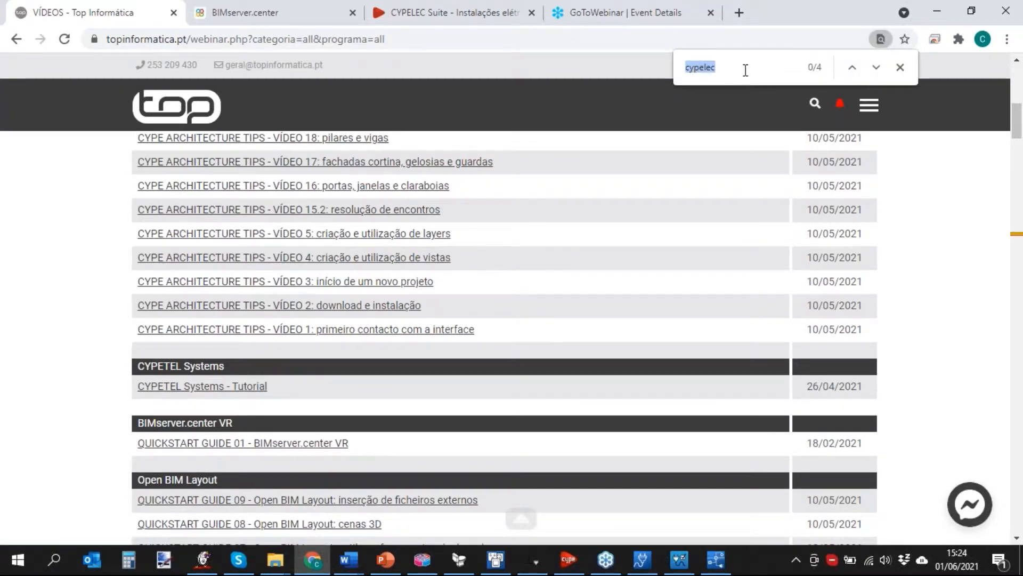
click(876, 68)
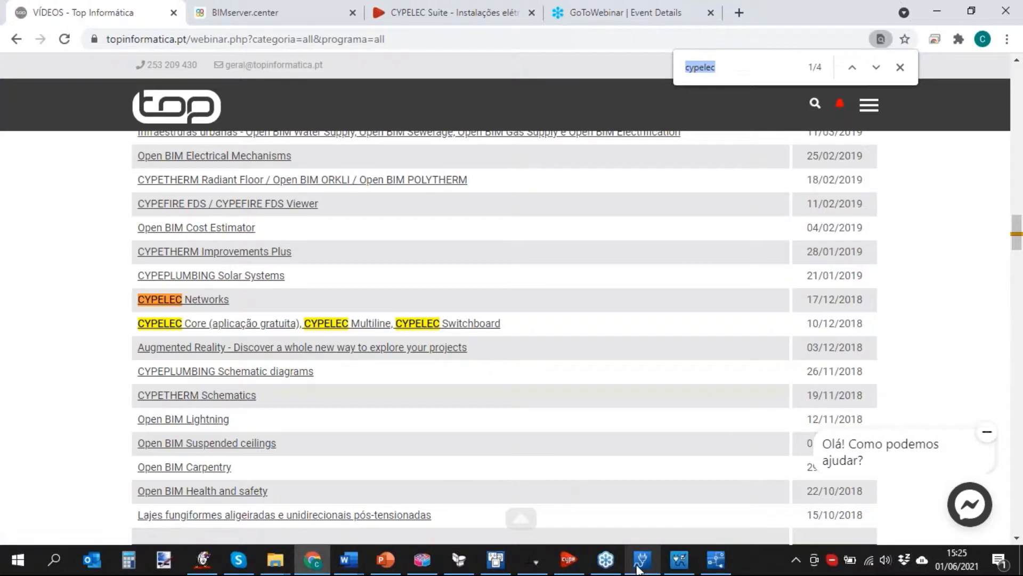
Switch to CYPELEC Core, view the power supply types, and close the settings without changes
mouse_move(639, 568)
mouse_move(679, 568)
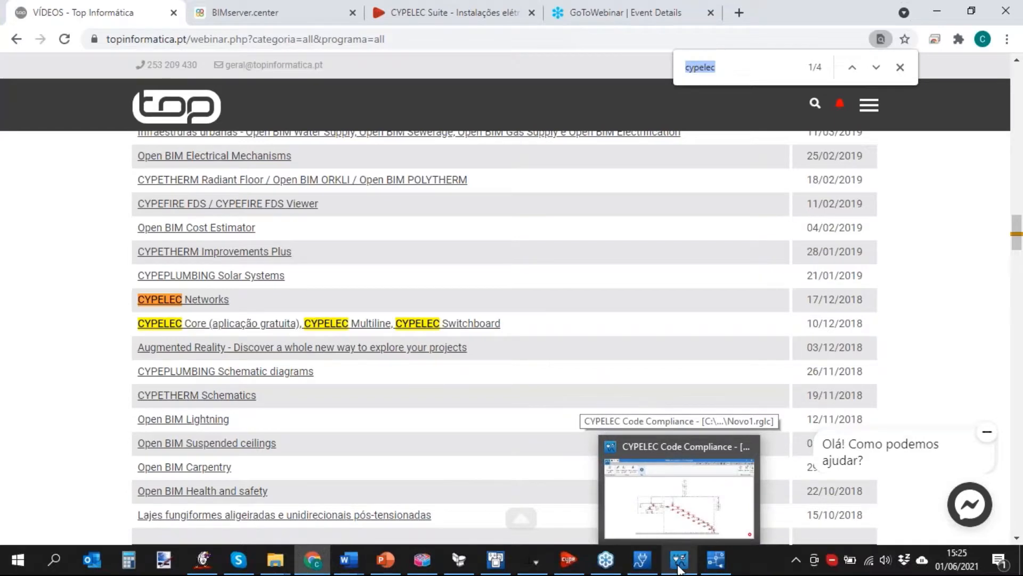
click(641, 565)
click(46, 61)
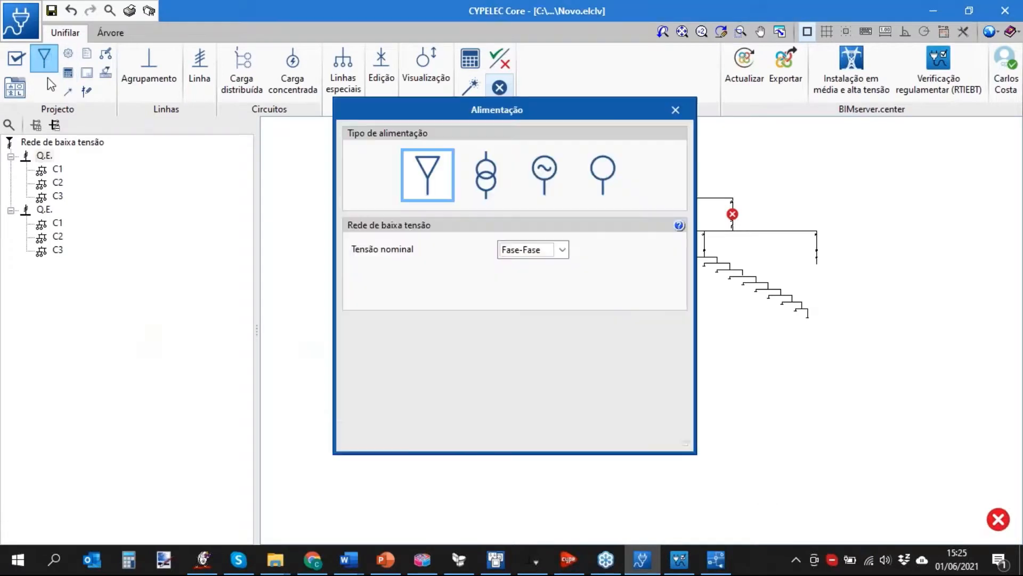
key(Escape)
Try the Por fases option for the current calculation in the configuration, and close it without saving
click(68, 54)
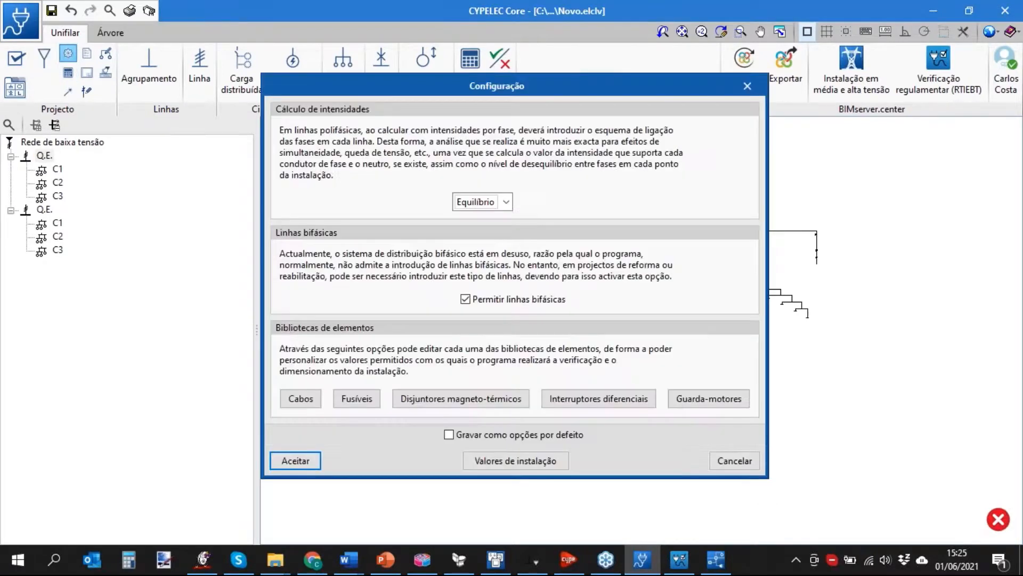
click(504, 204)
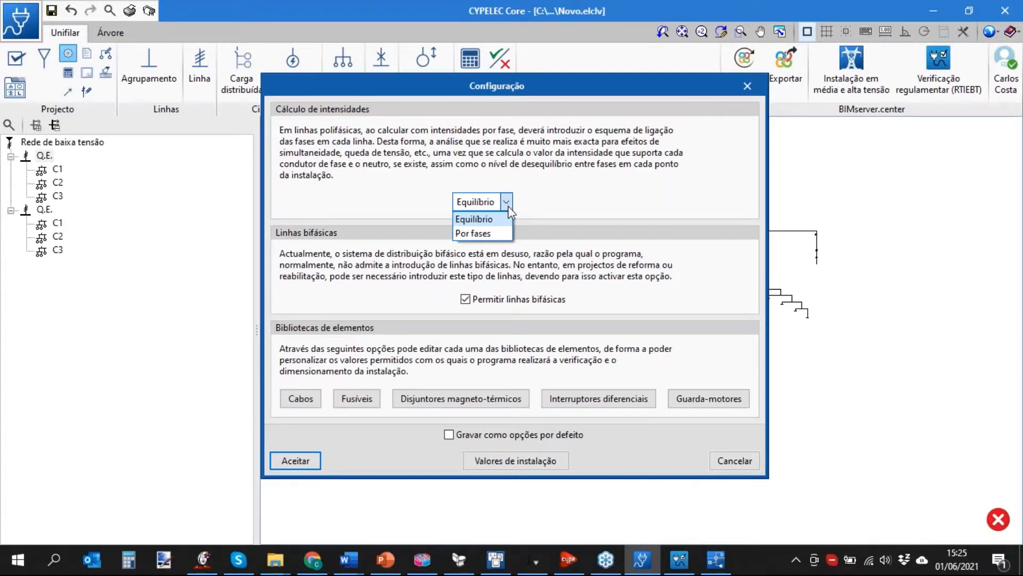
click(500, 238)
click(747, 87)
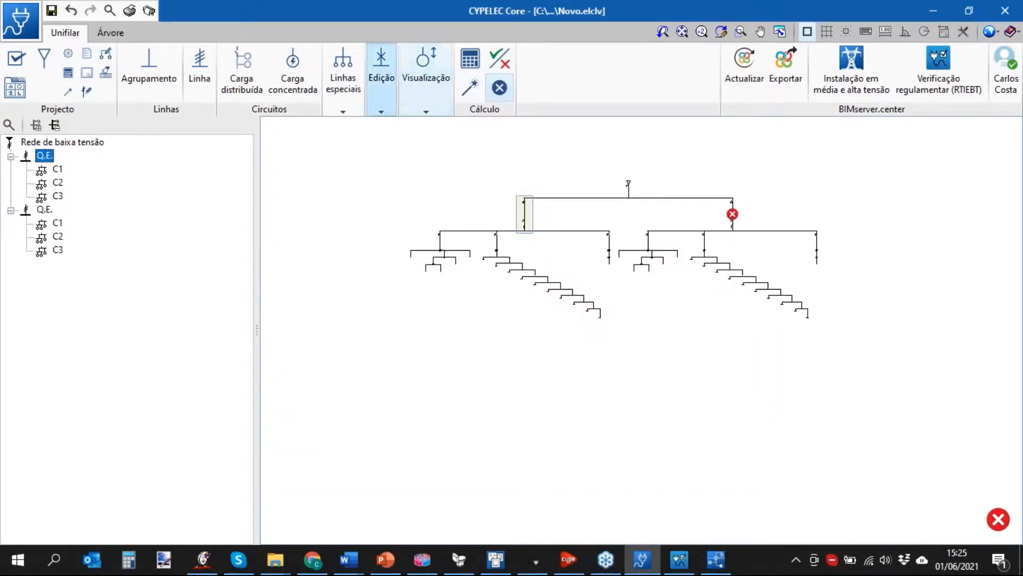
View the editing tools available for the single-line diagram and examine both switchboard branches
scroll(536, 218, up, 1)
click(381, 69)
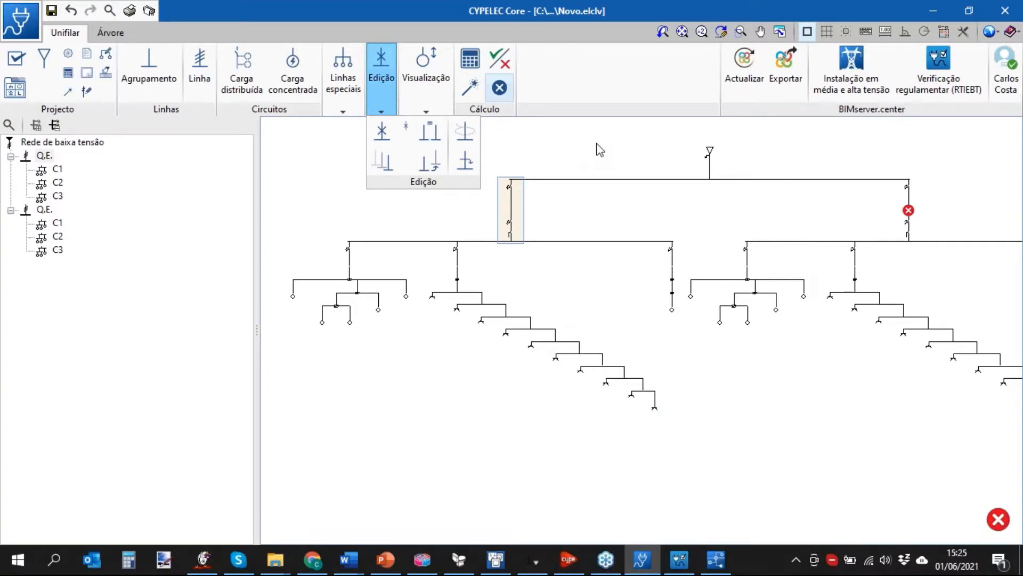
click(378, 62)
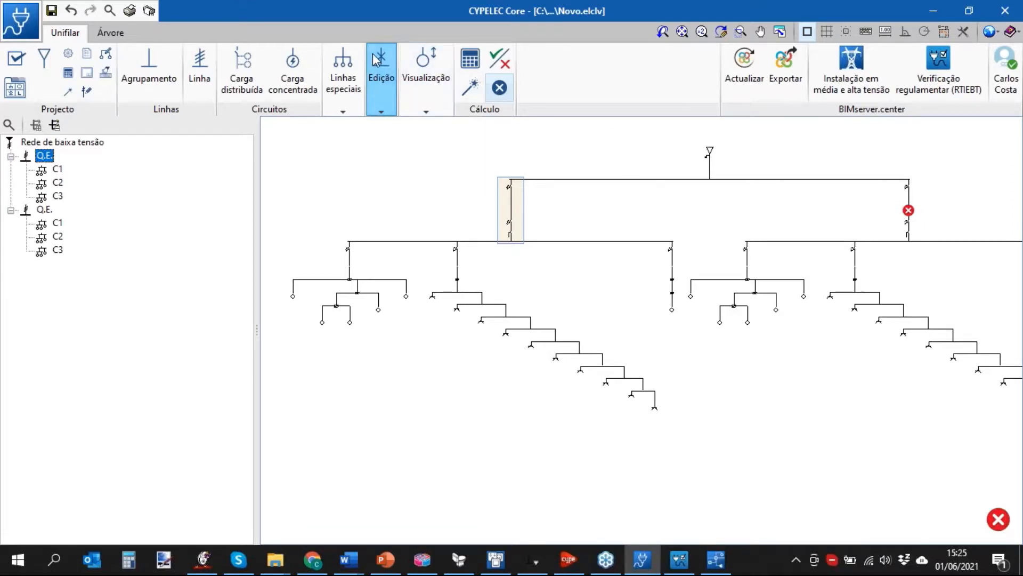
middle_drag(811, 439, 744, 416)
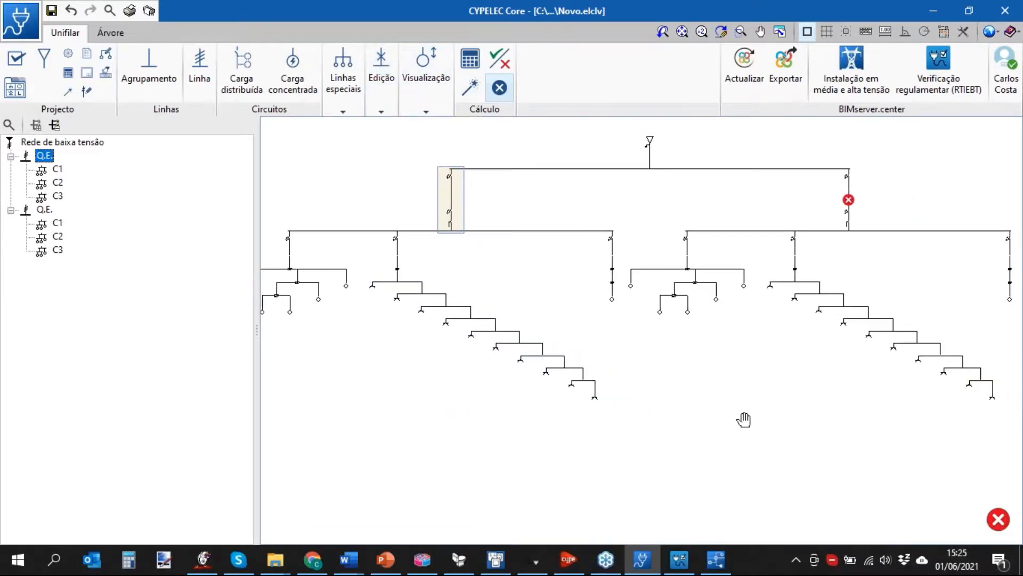
Switch back to Chrome to consult the CYPELEC entries in the Top Informática video list
click(313, 558)
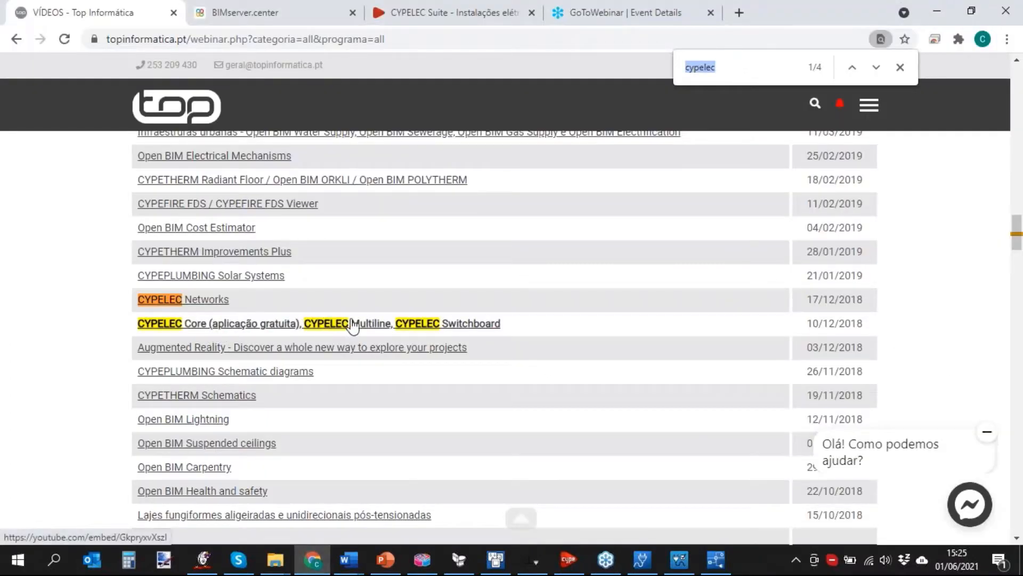